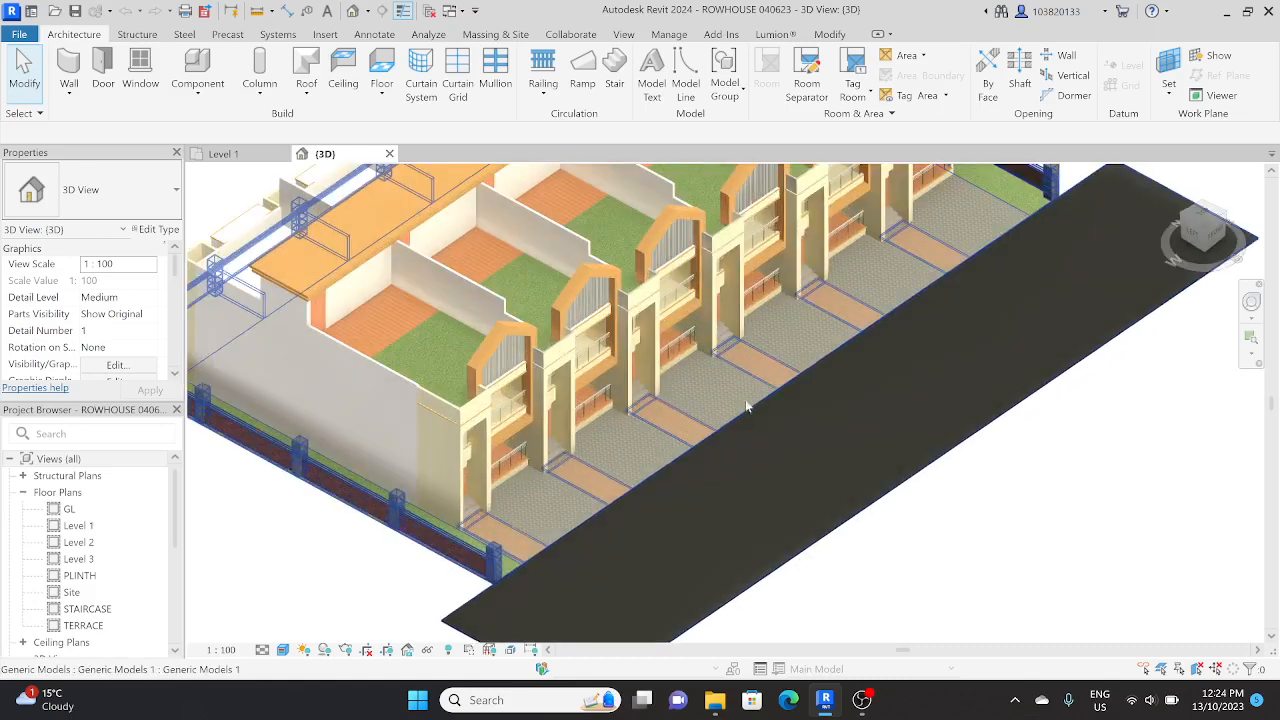
Step: Hide the generic model of the road and compound around the row houses in the 3D view, using the element option
scroll(748, 406, "down", 3)
middle_click_drag(662, 497, 624, 483, "shift")
scroll(880, 474, "up", 2)
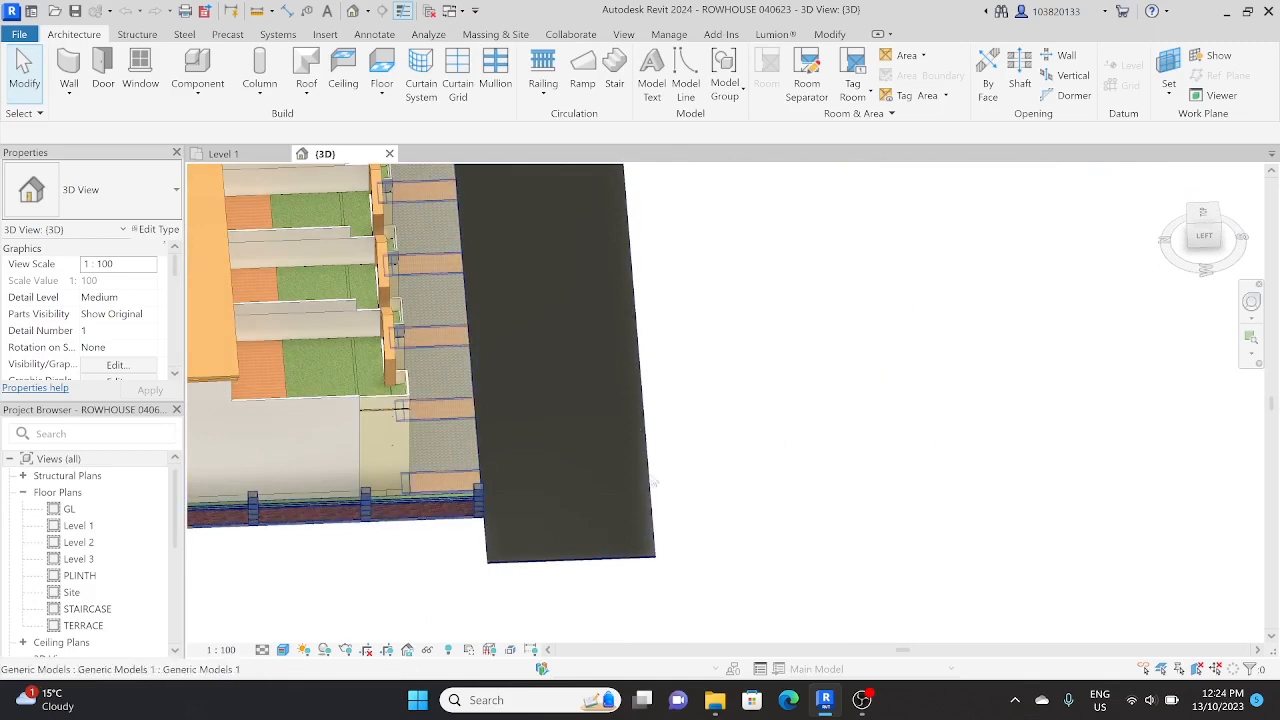
scroll(652, 296, "down", 2)
middle_click_drag(659, 330, 628, 542)
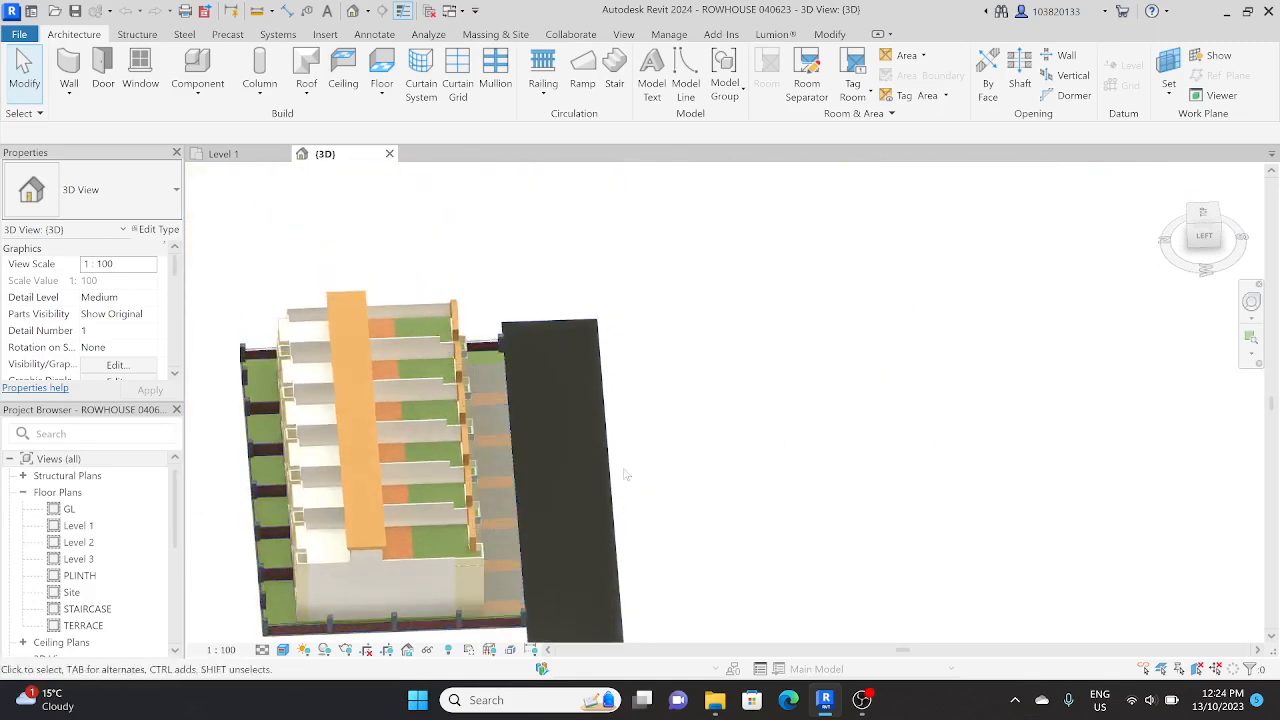
scroll(643, 408, "down", 1)
middle_click_drag(654, 414, 606, 399, "shift")
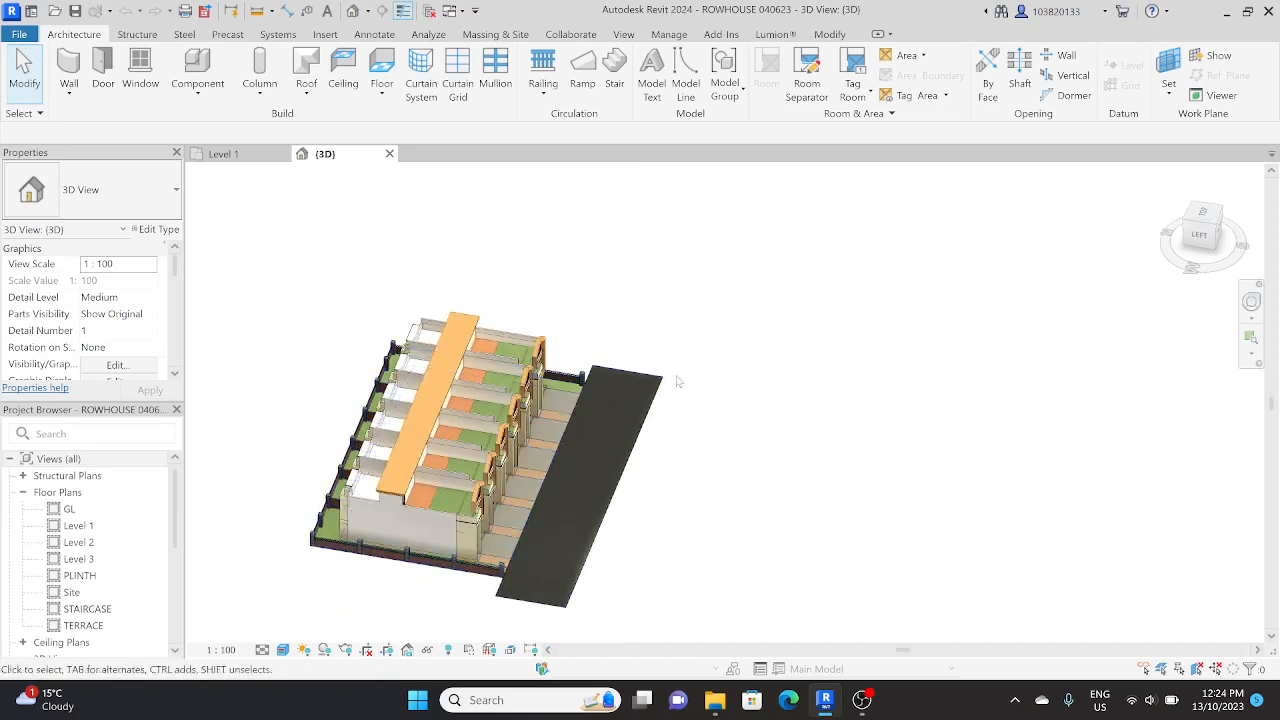
left_click(617, 441)
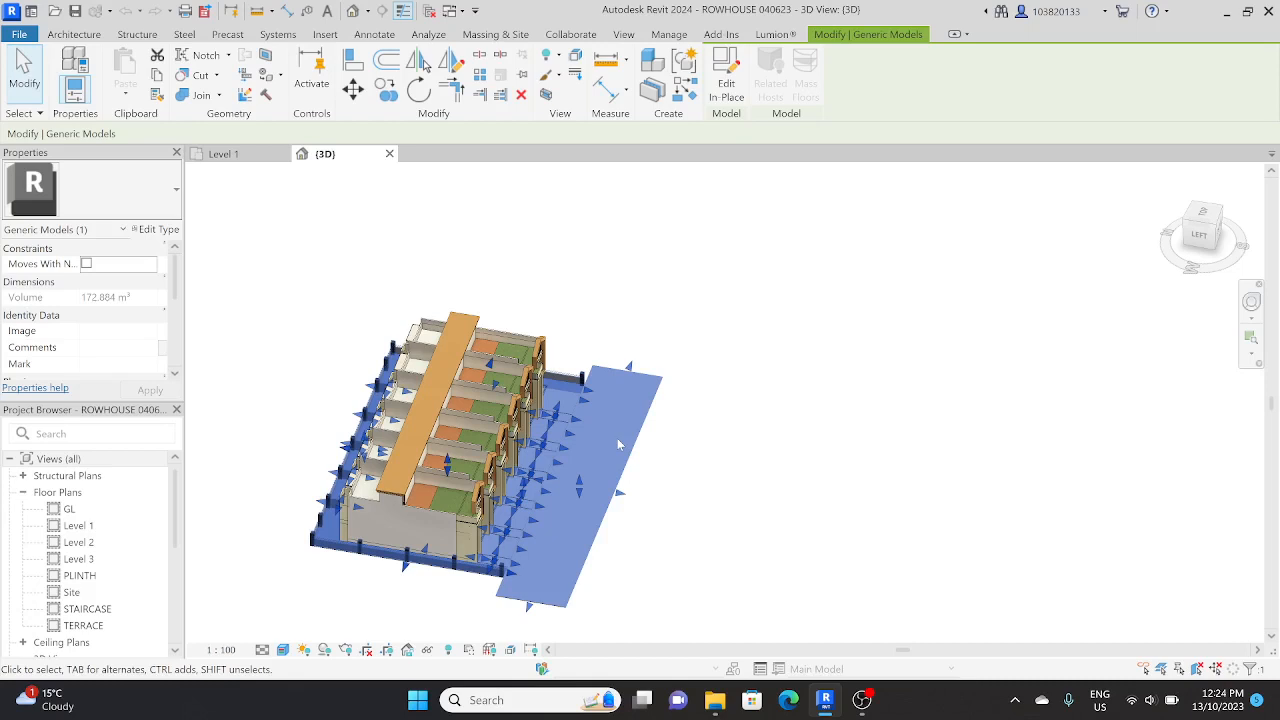
right_click(618, 444)
mouse_move(691, 303)
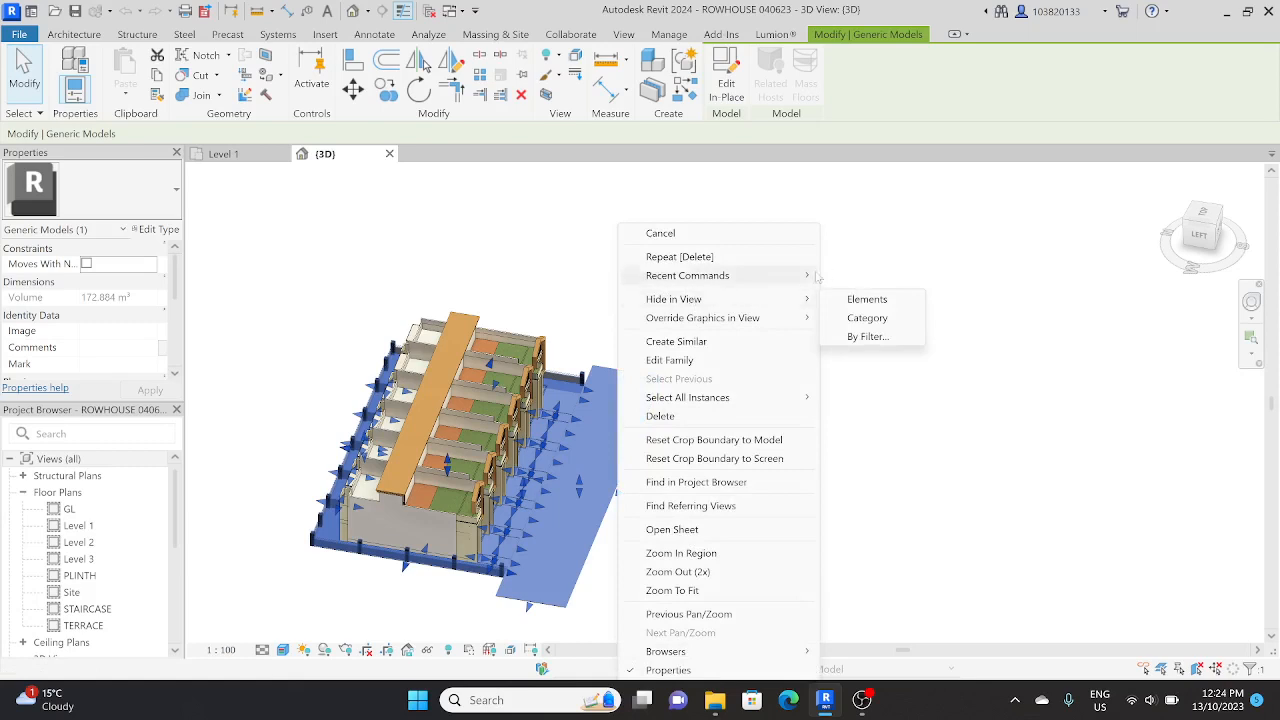
left_click(845, 303)
middle_click_drag(645, 349, 535, 340, "shift")
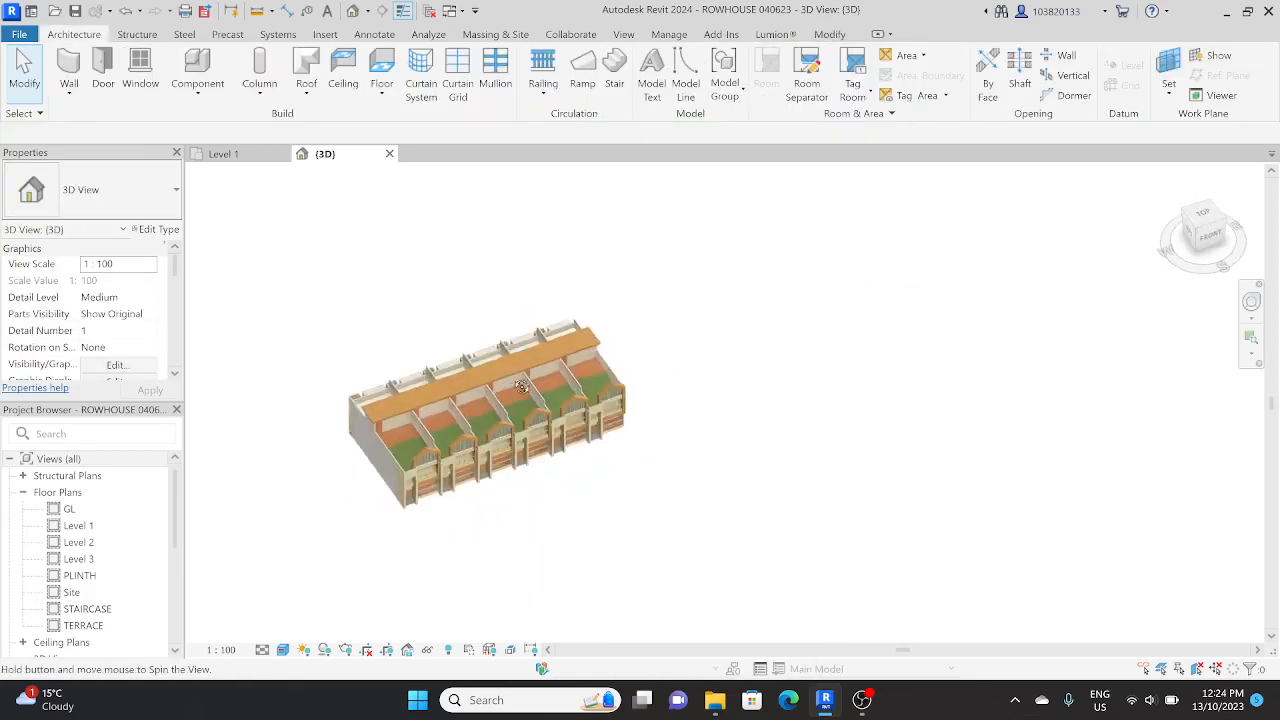
Step: Set the work plane to Level : GL by name
left_click(1207, 217)
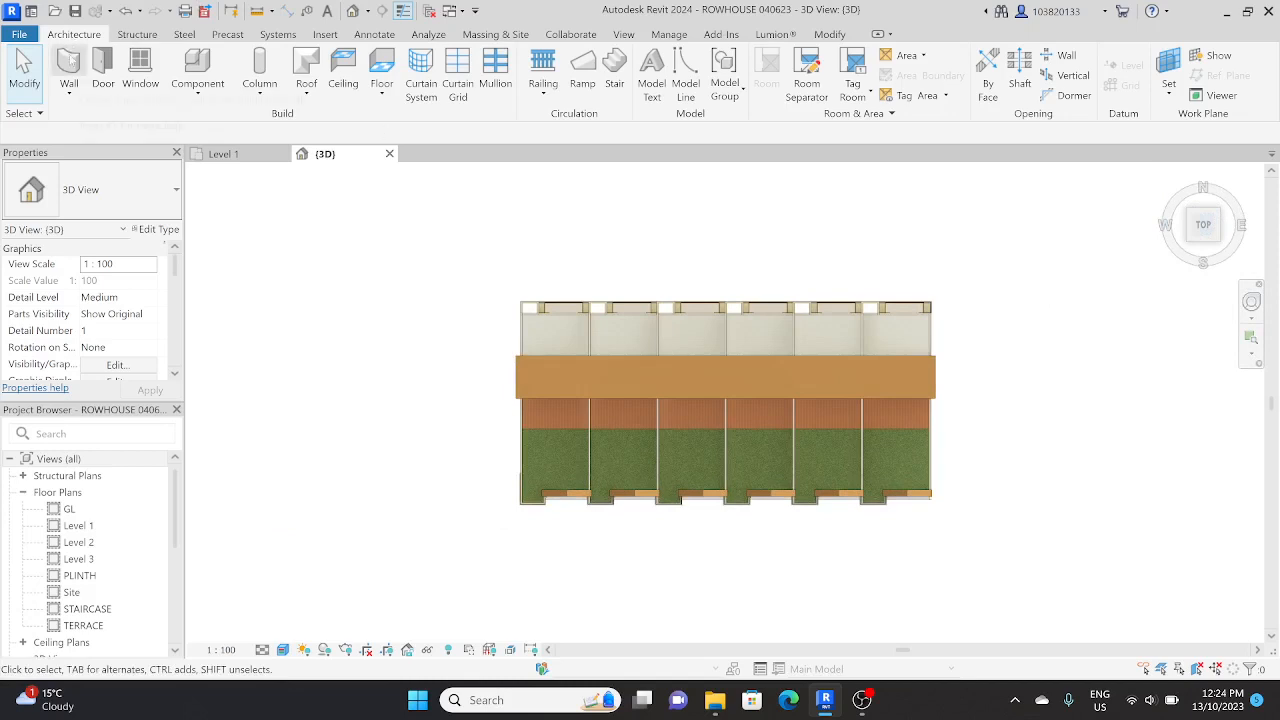
middle_click_drag(417, 181, 652, 210, "shift")
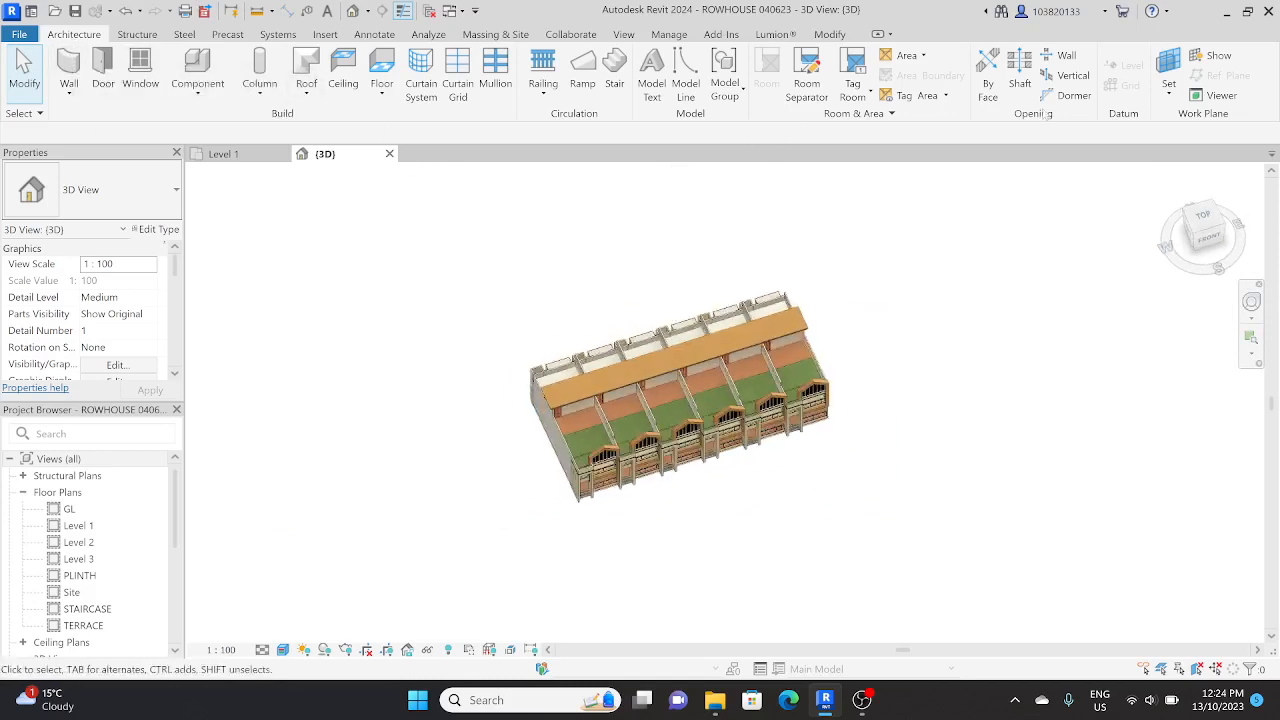
left_click(1168, 68)
left_click(603, 345)
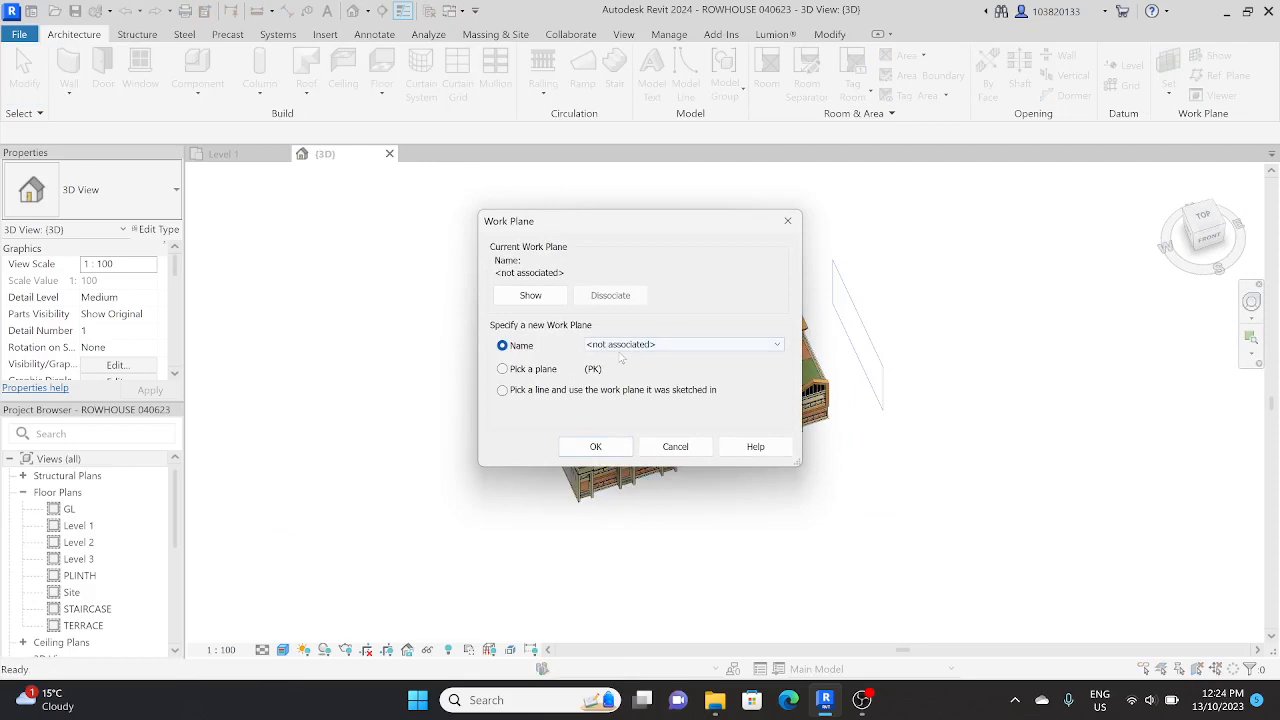
left_click(617, 368)
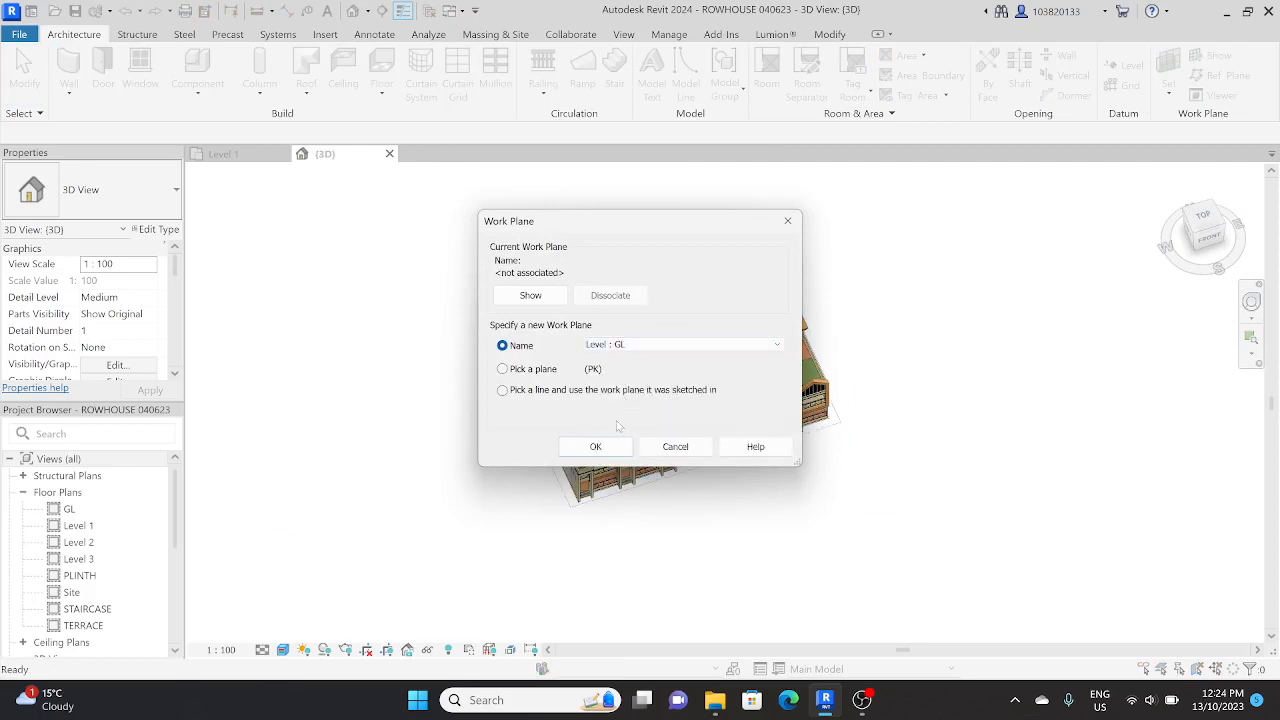
left_click(591, 449)
middle_click_drag(591, 449, 532, 400, "shift")
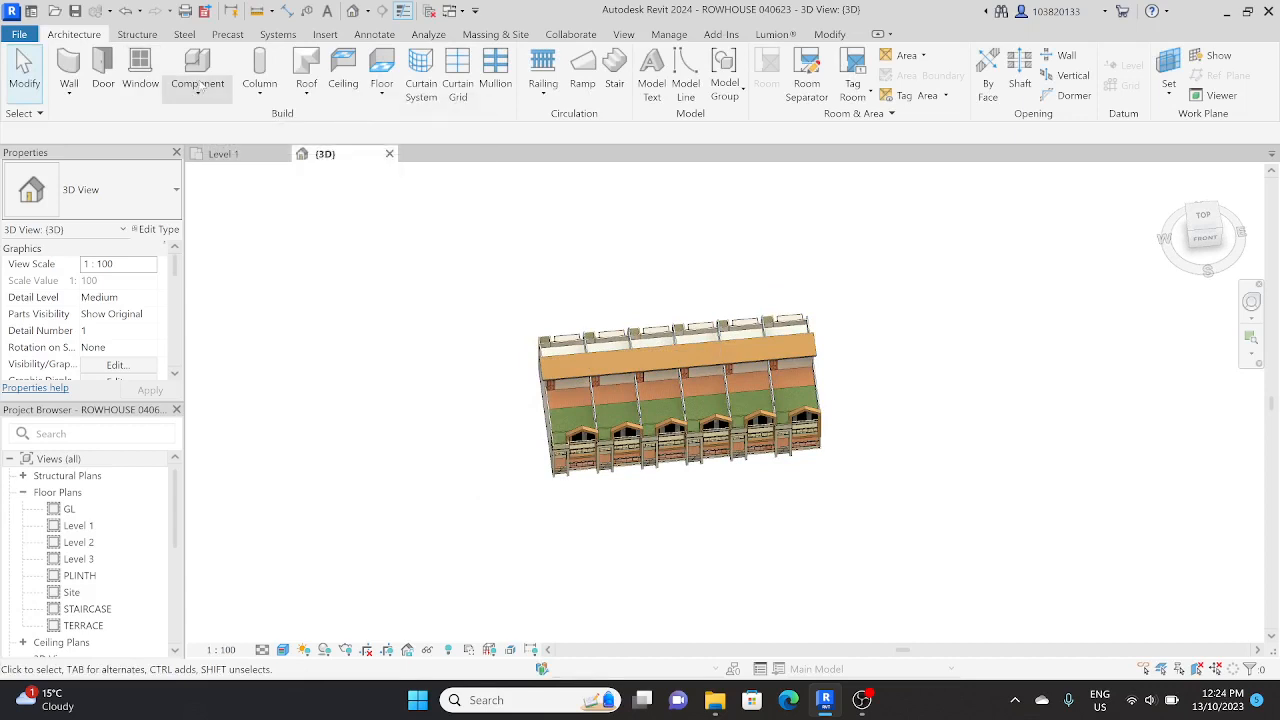
Step: Start an in-place model in the Generic Models category with the name Generic Models 3
left_click(199, 92)
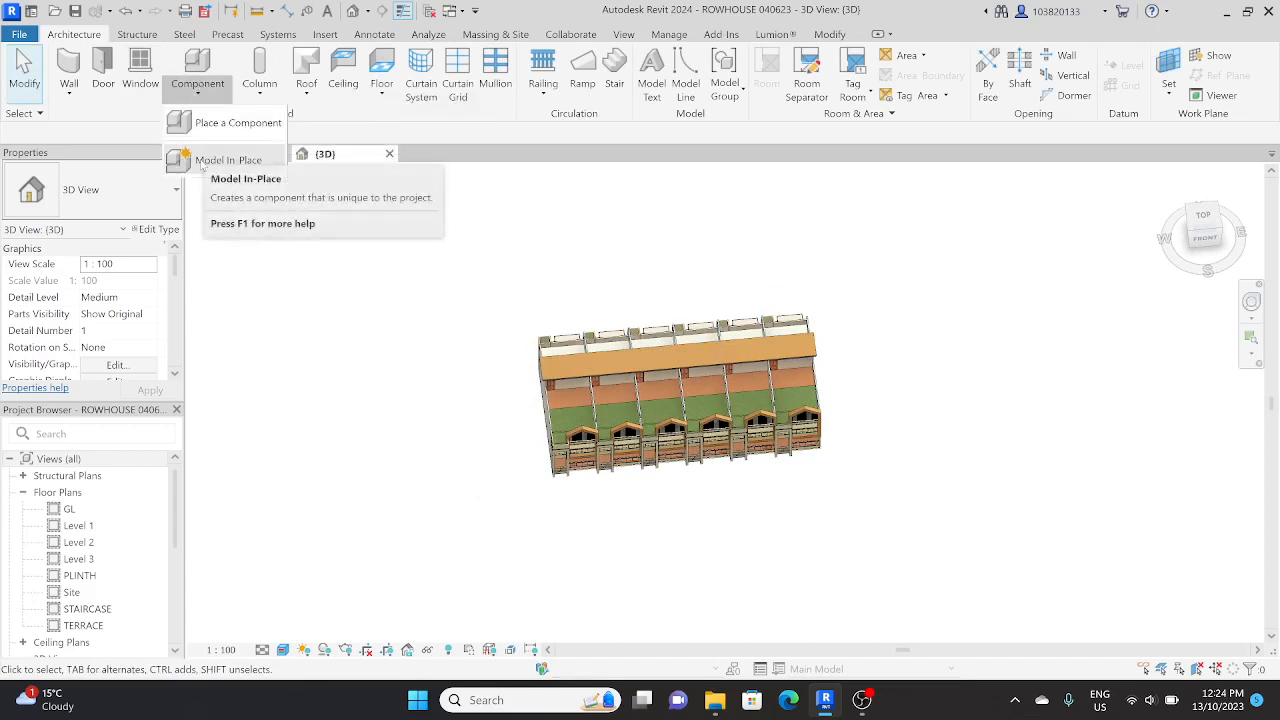
left_click(203, 164)
scroll(627, 289, "down", 3)
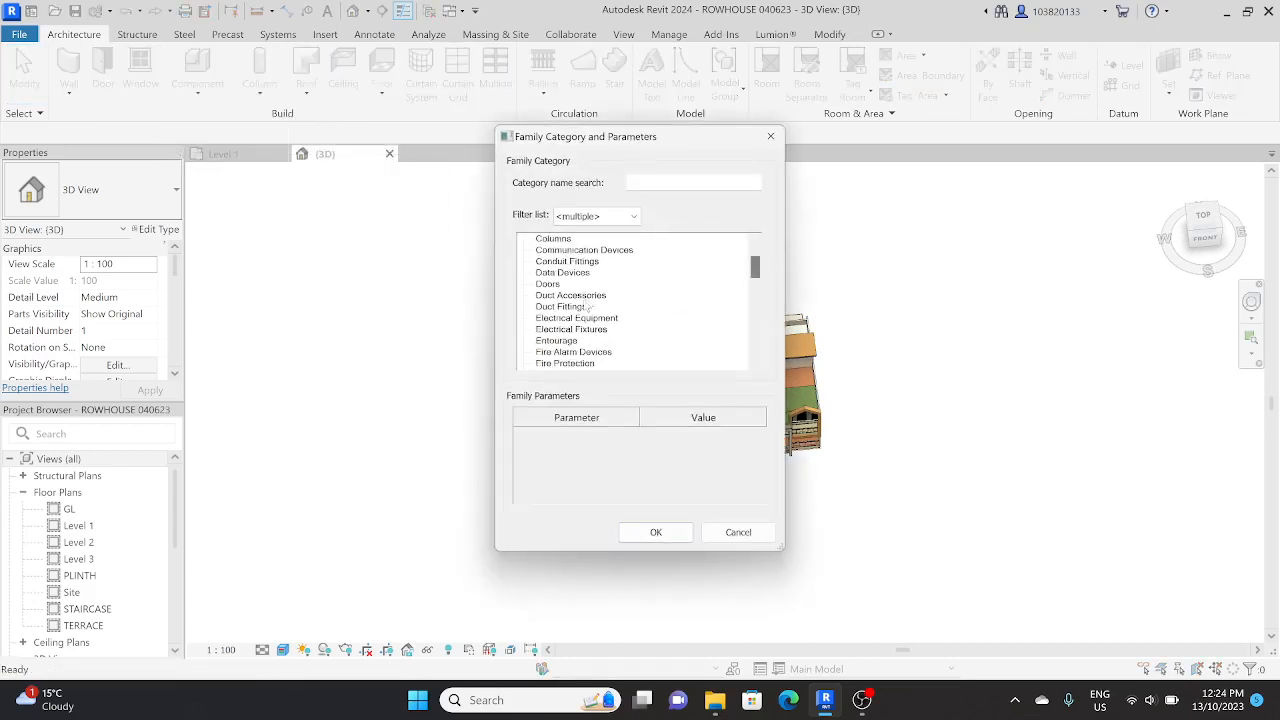
scroll(571, 307, "down", 1)
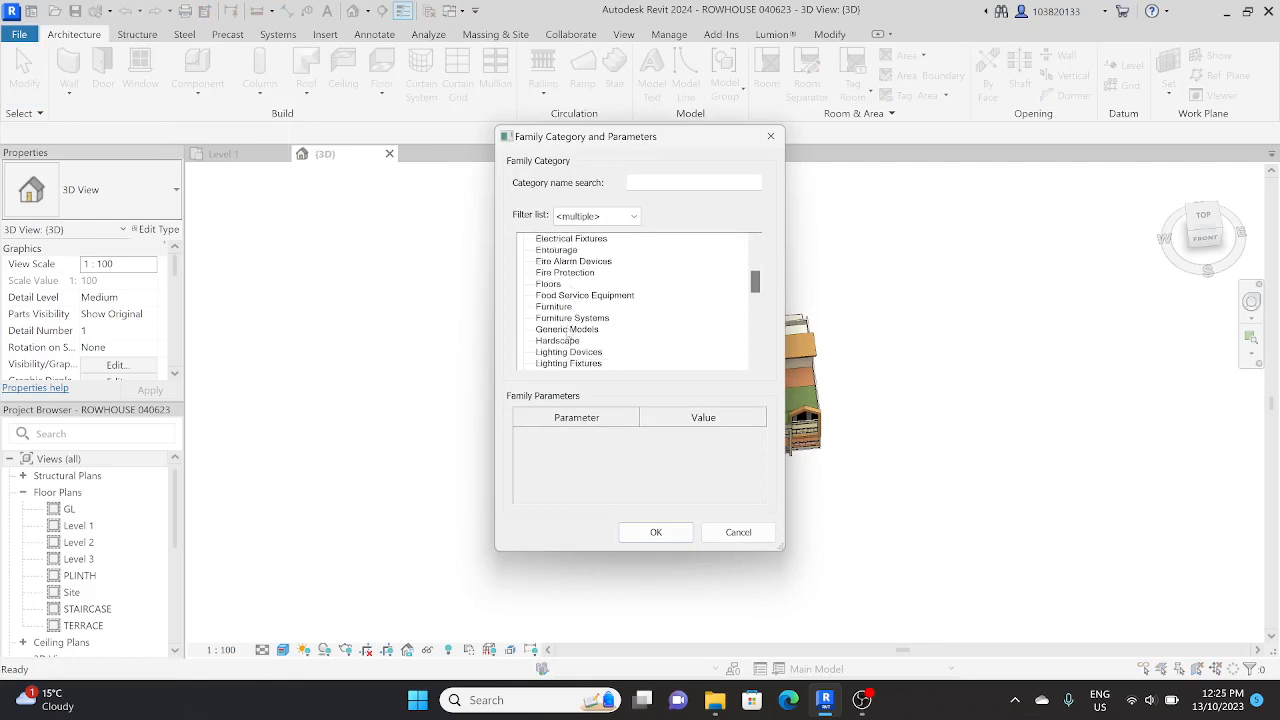
left_click(567, 330)
left_click(660, 536)
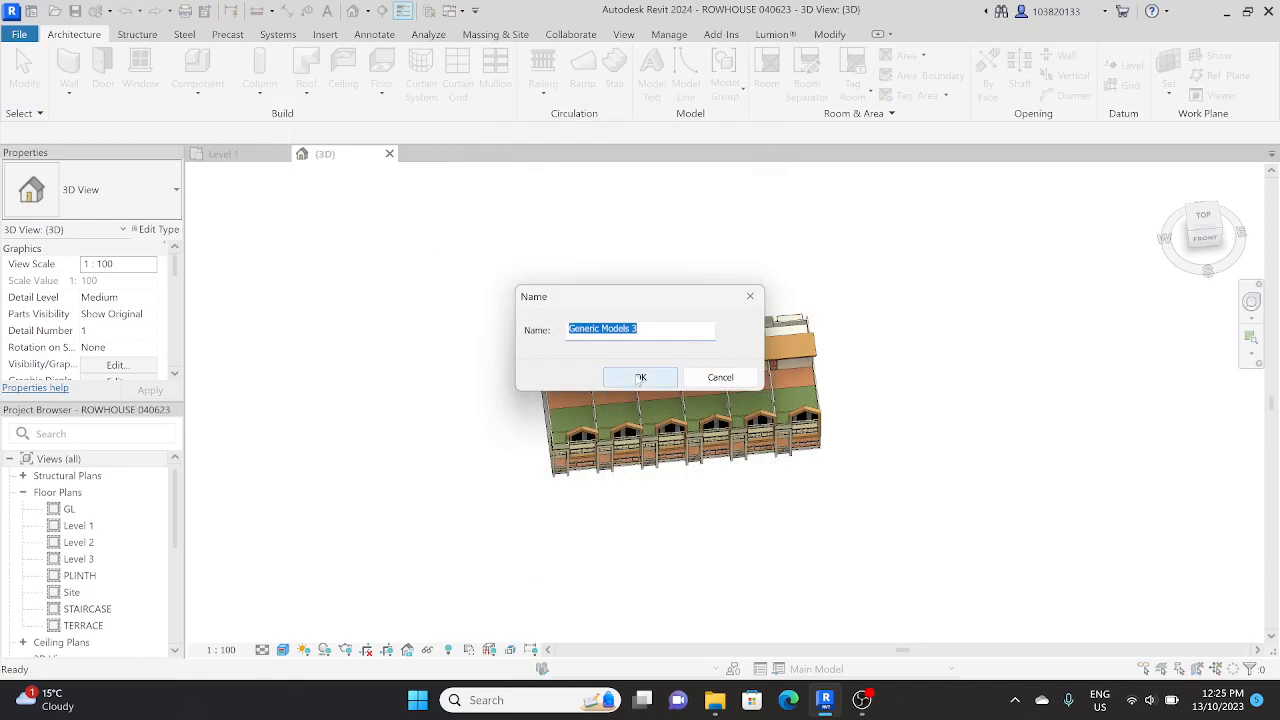
left_click(640, 378)
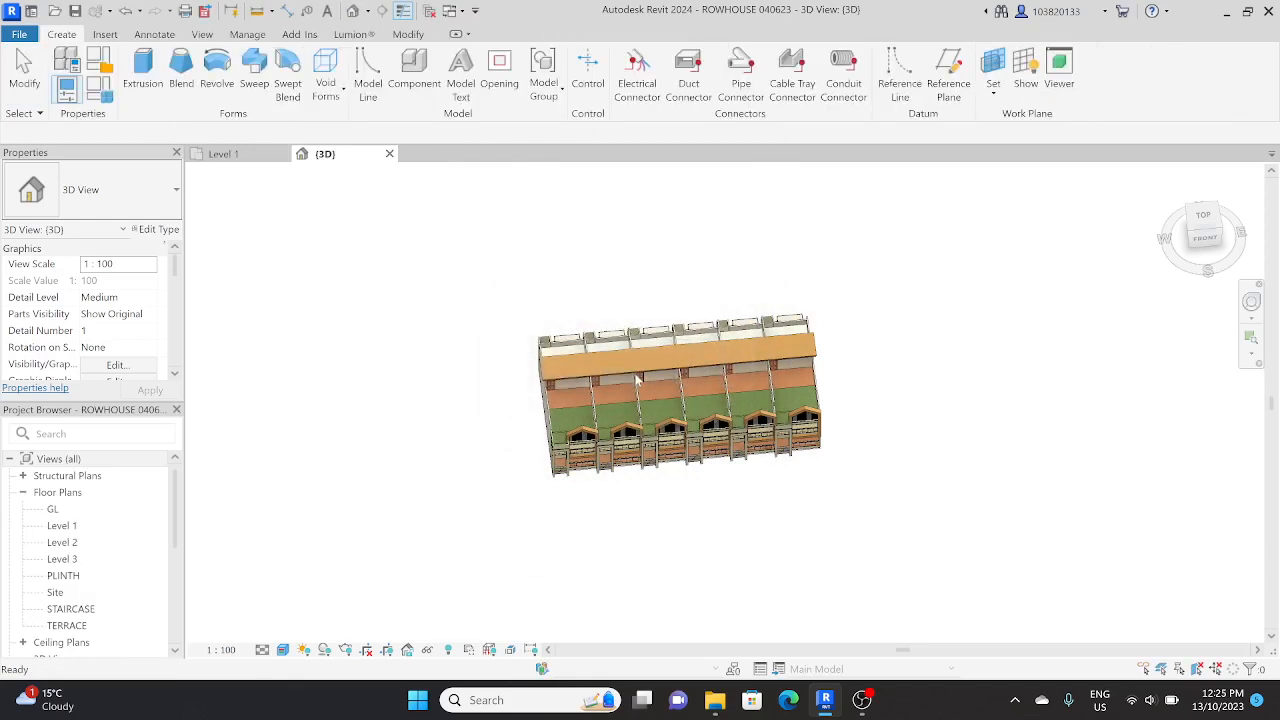
Step: Begin an extrusion in top view and sketch a rectangle about 41 m by 26 m around the row houses
left_click_drag(1205, 222, 1166, 236)
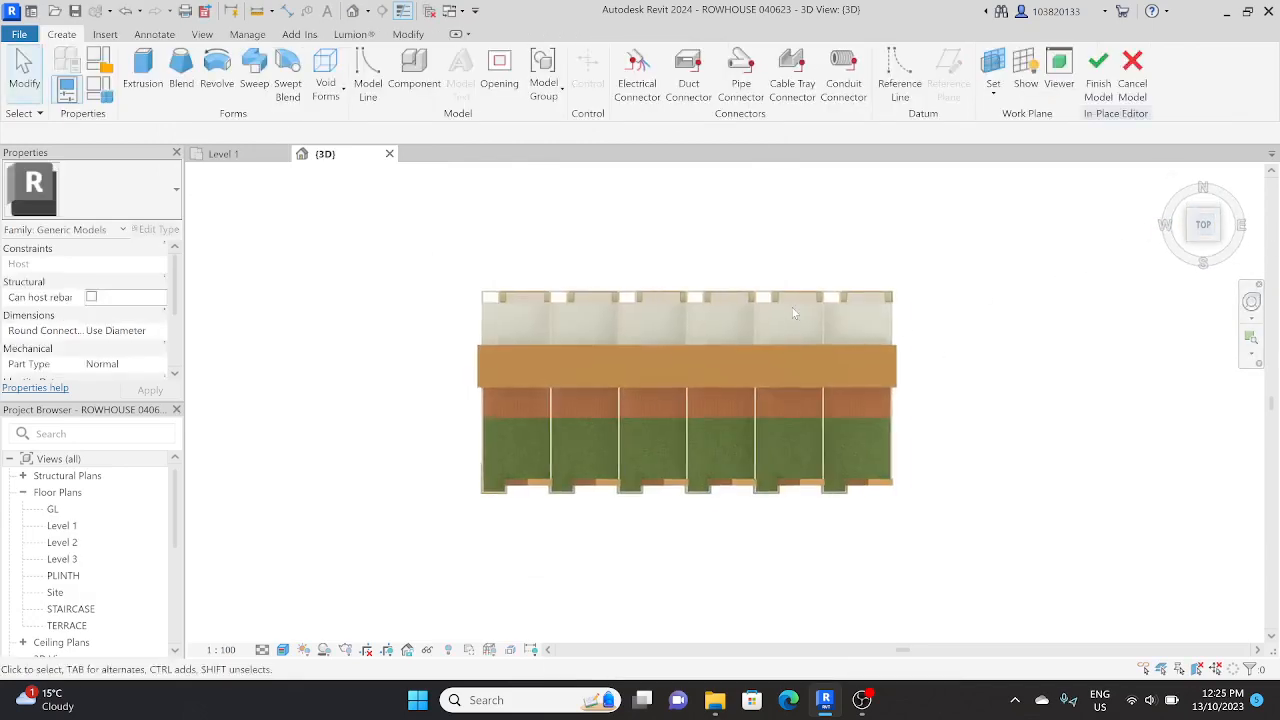
left_click(143, 72)
left_click(673, 57)
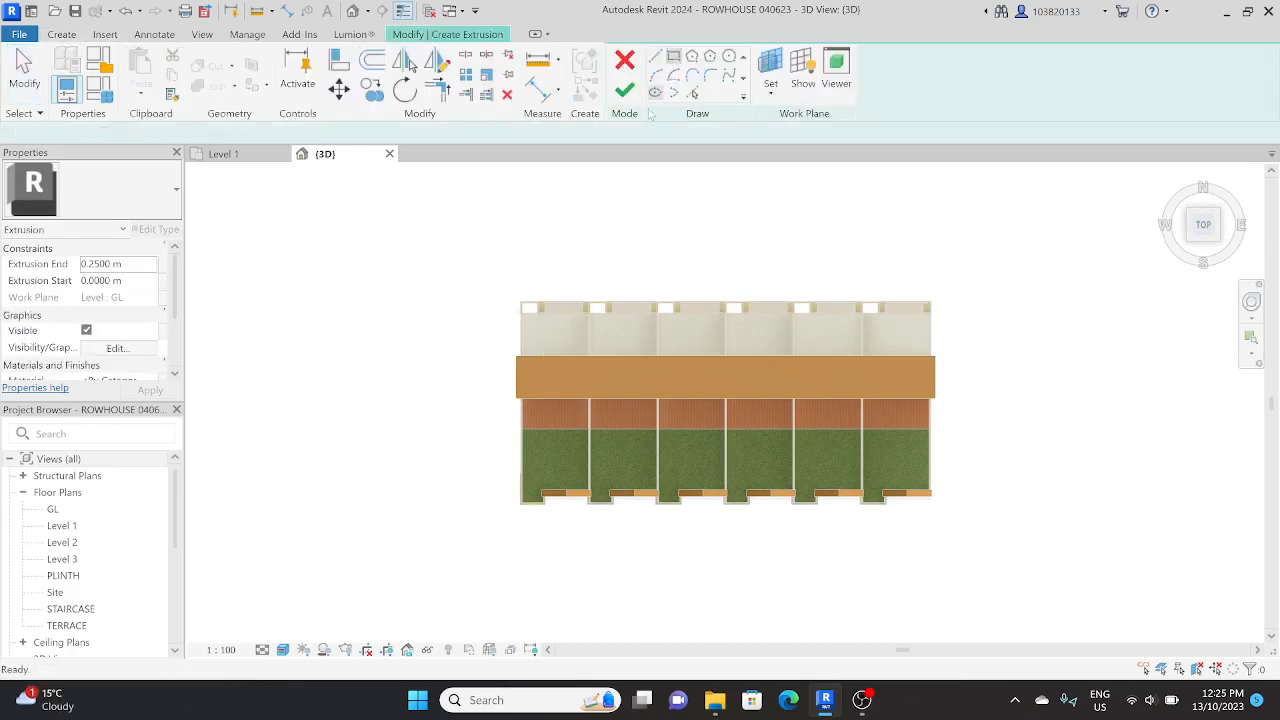
left_click(494, 263)
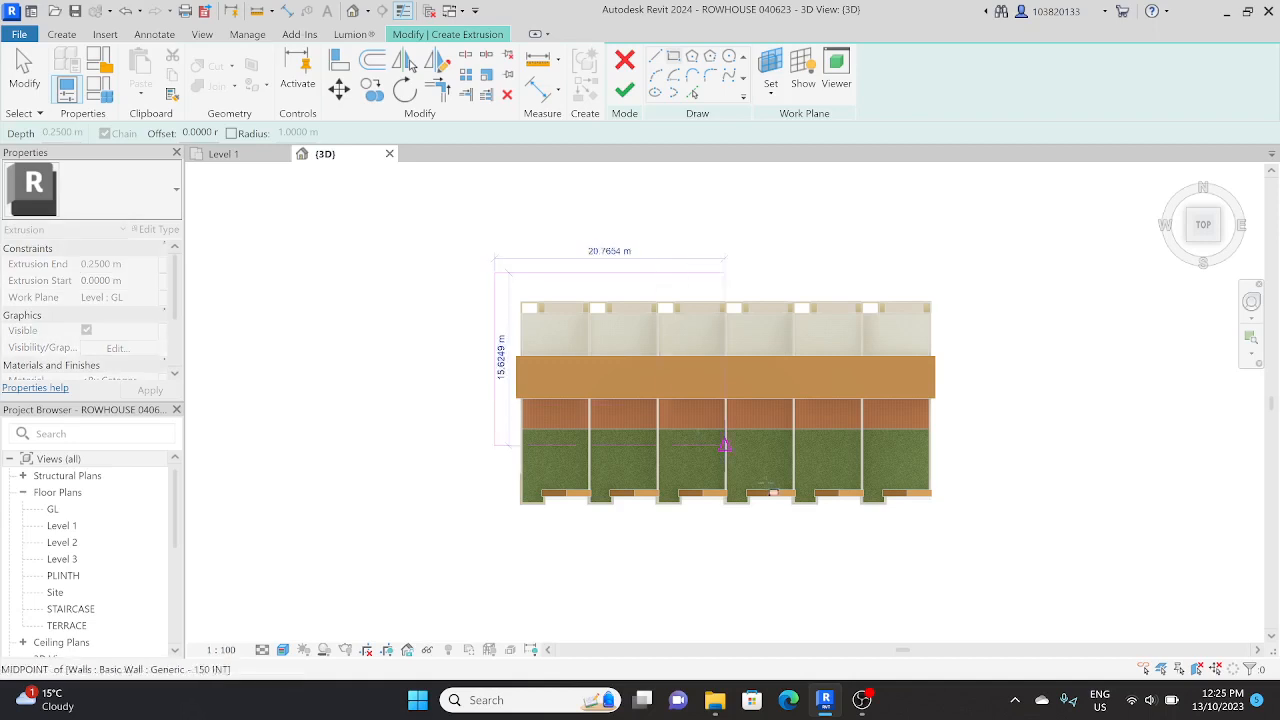
left_click(949, 560)
key("Escape")
key("Escape")
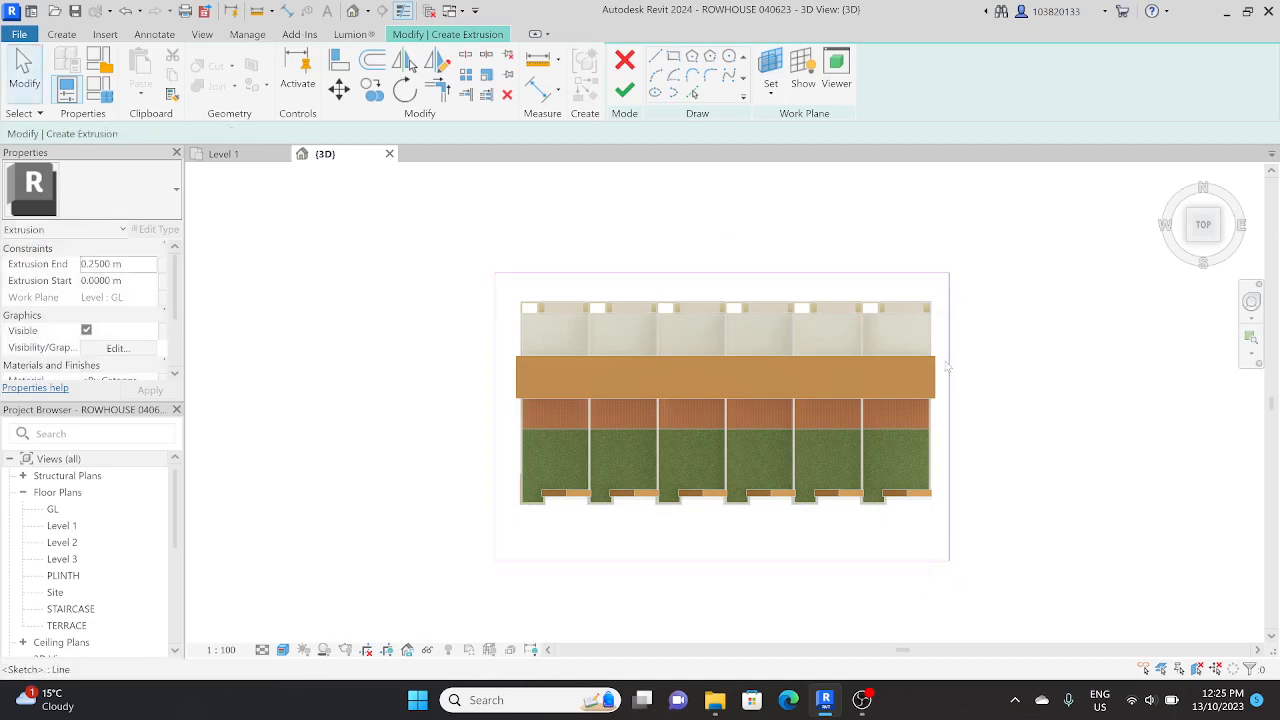
Step: Move the east and west edges of the rectangular sketch slightly outward, away from the houses
left_click(950, 412)
key("m")
key("v")
left_click(950, 392)
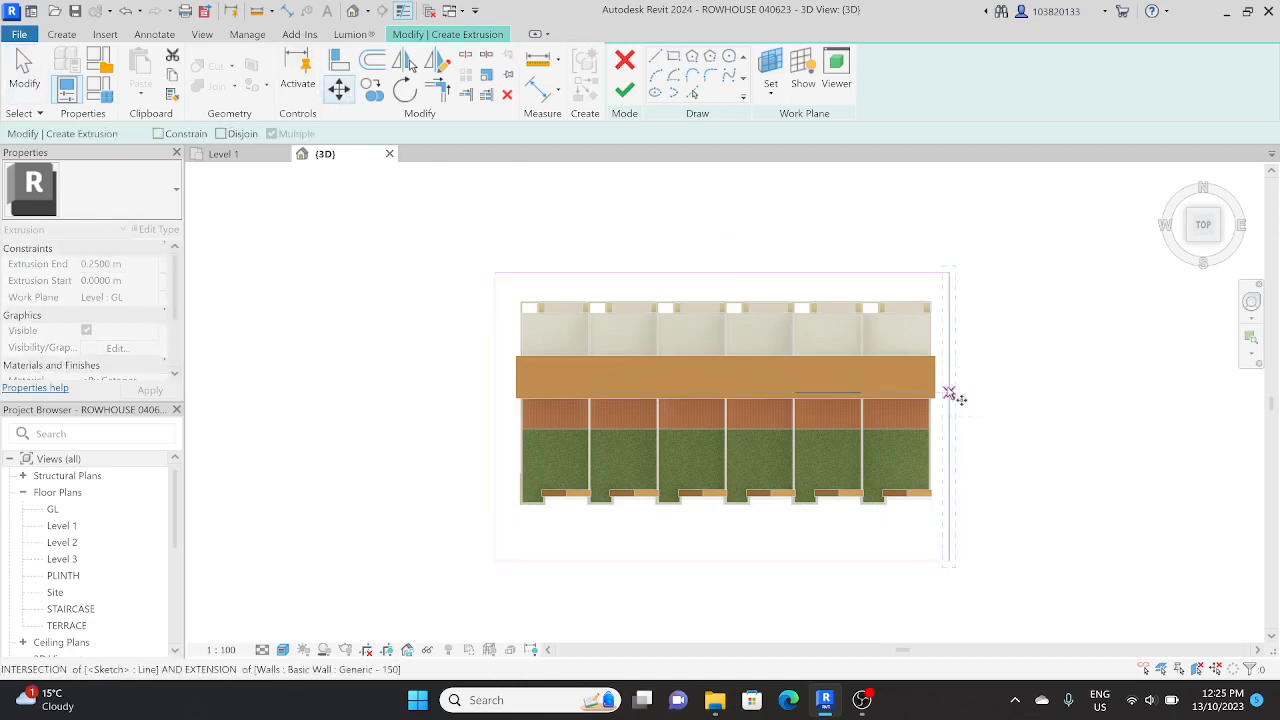
left_click(966, 391)
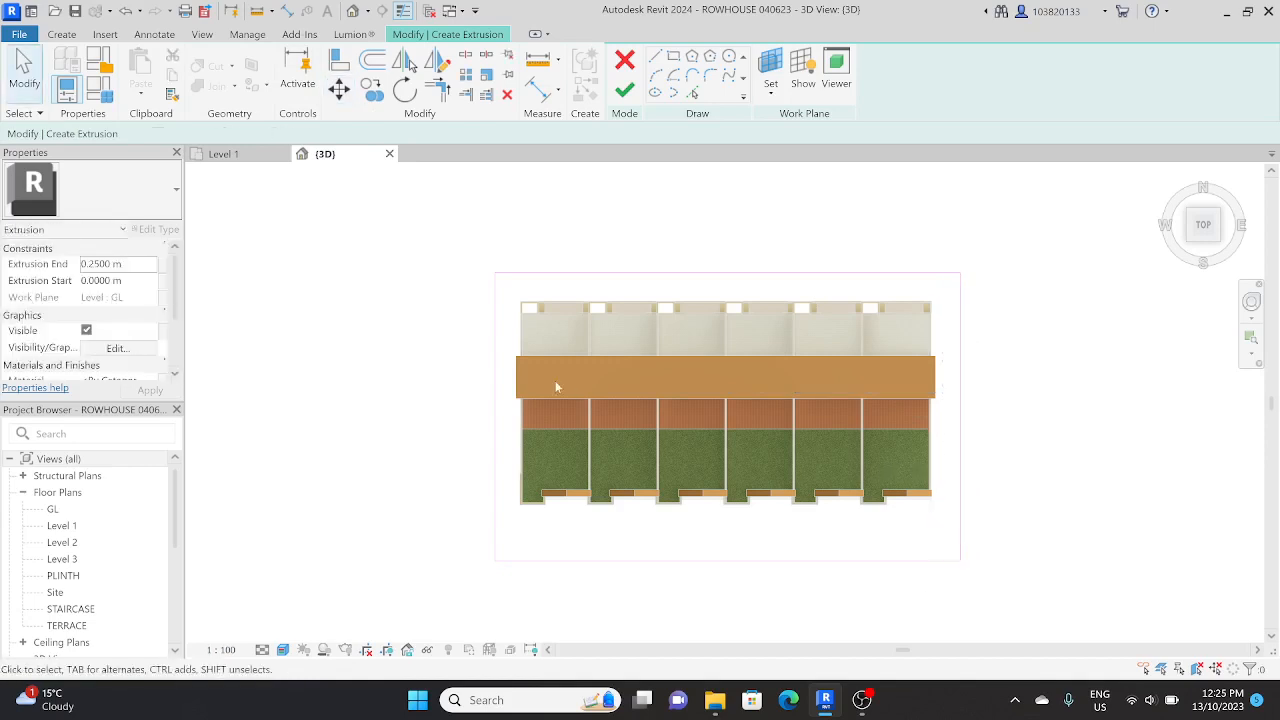
left_click(494, 540)
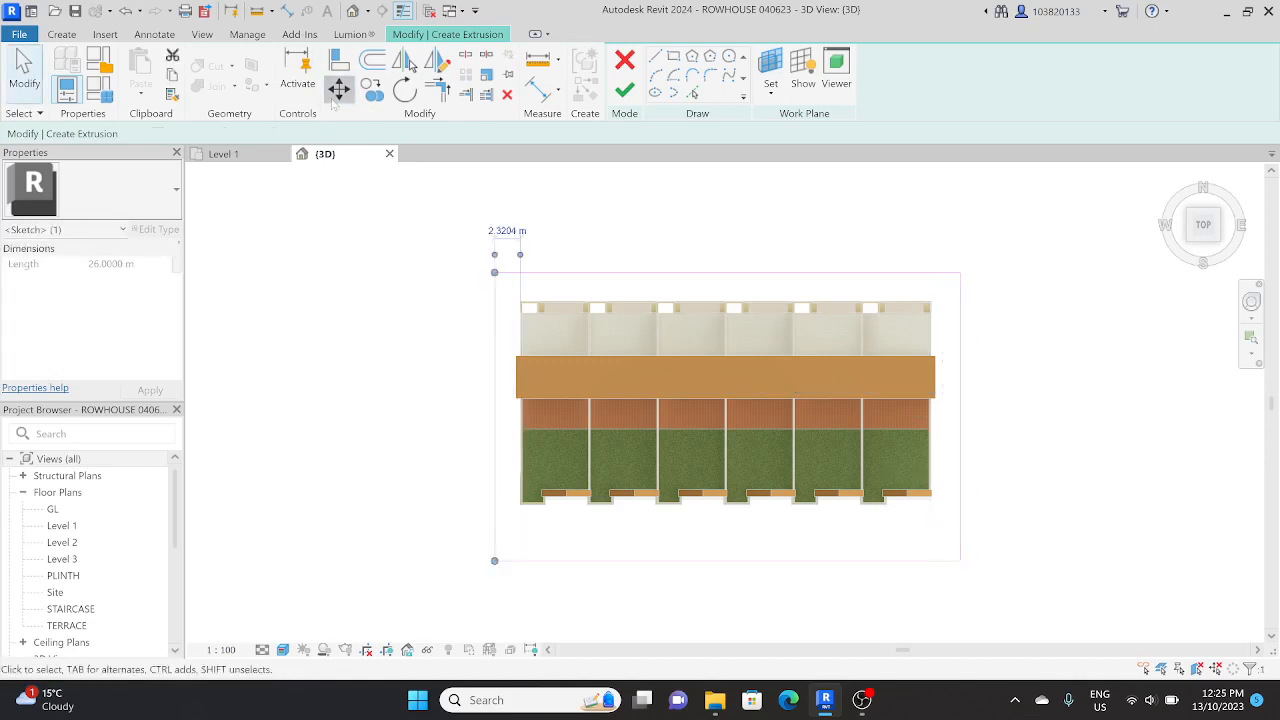
left_click_drag(492, 370, 480, 365)
left_click(567, 364)
Step: Finish the extrusion sketch and set the slab's Extrusion End to -0.1 m
scroll(567, 364, "down", 2)
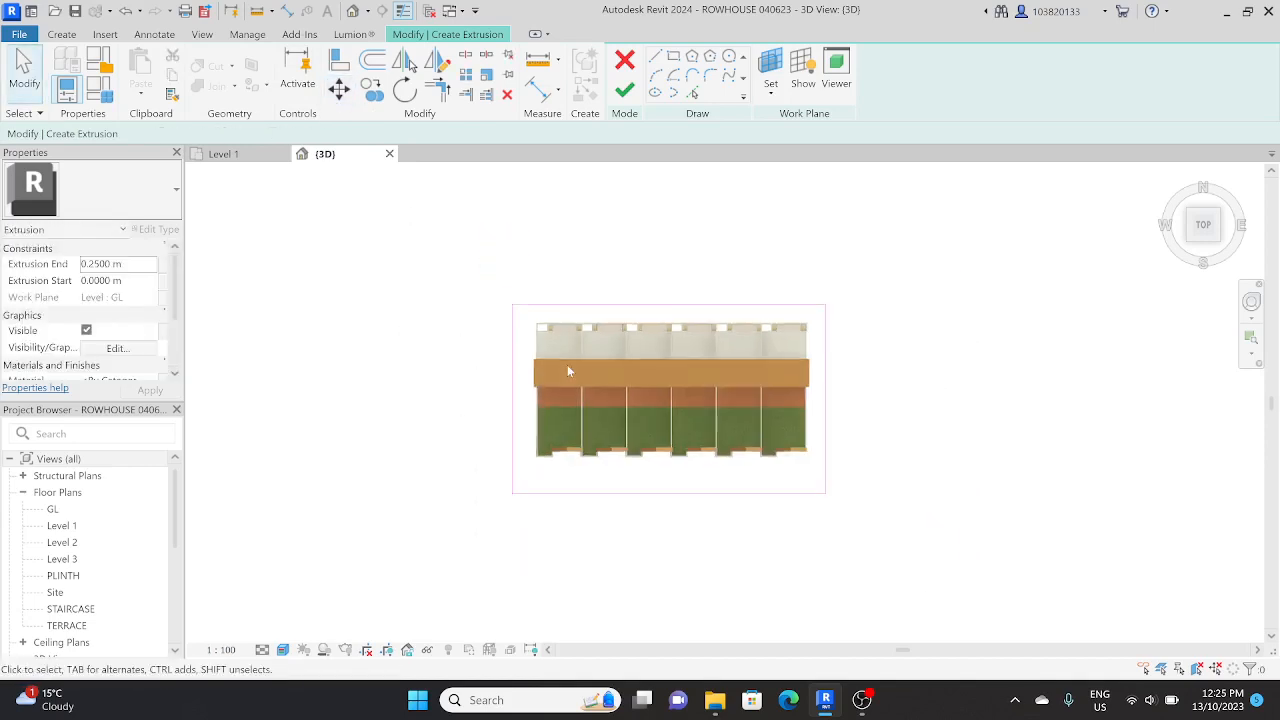
middle_click_drag(612, 424, 648, 217, "shift")
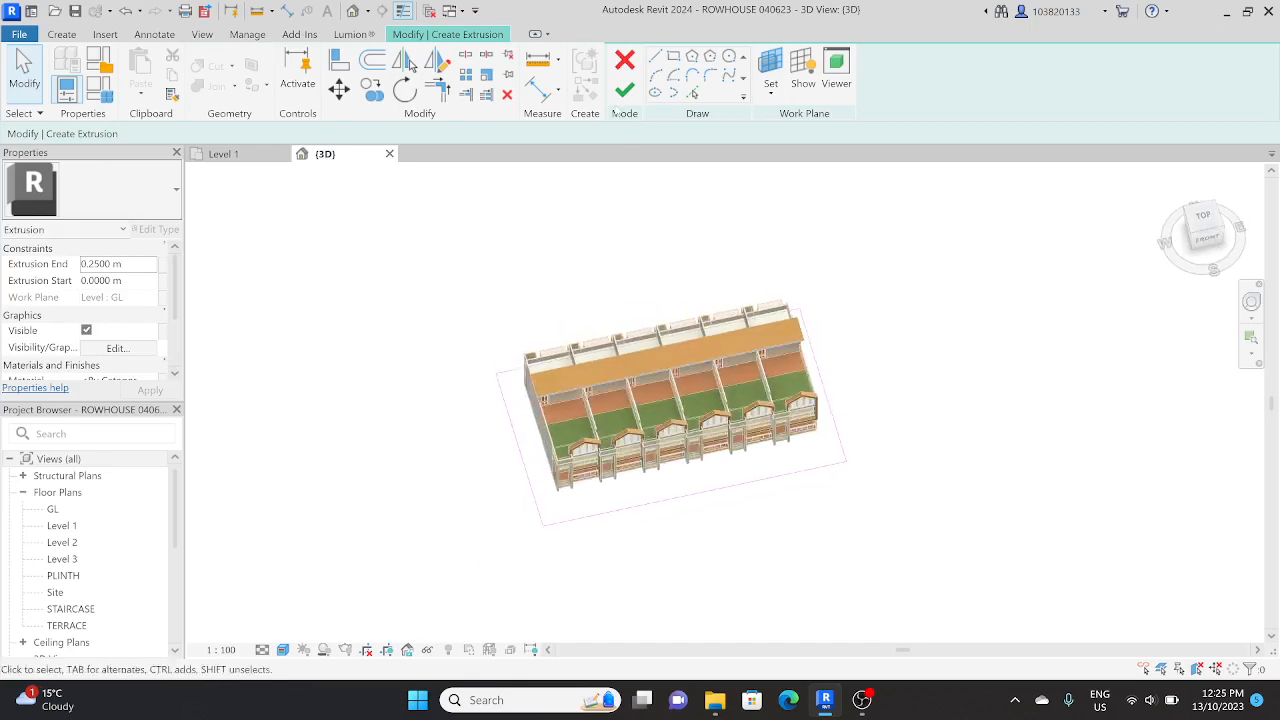
left_click(624, 90)
middle_click_drag(667, 541, 714, 468, "shift")
scroll(610, 543, "up", 5)
left_click(595, 549)
left_click(575, 550)
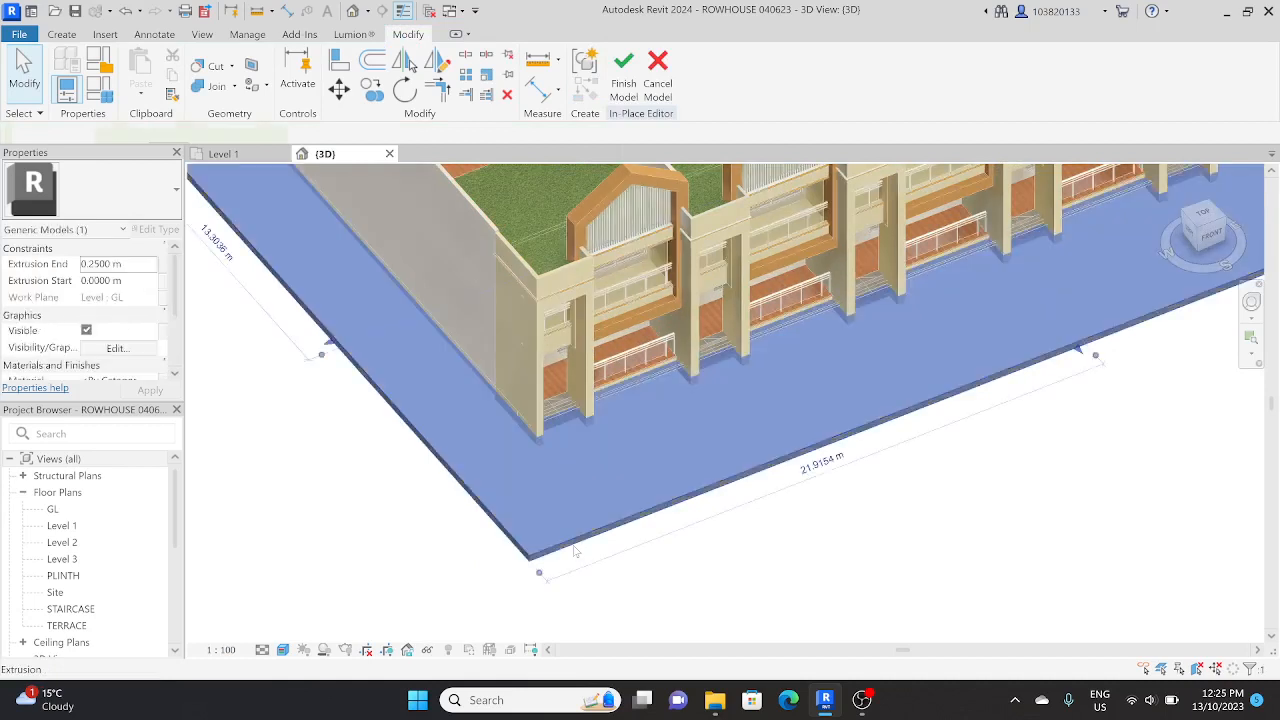
left_click_drag(128, 267, 20, 265)
type("-0.1")
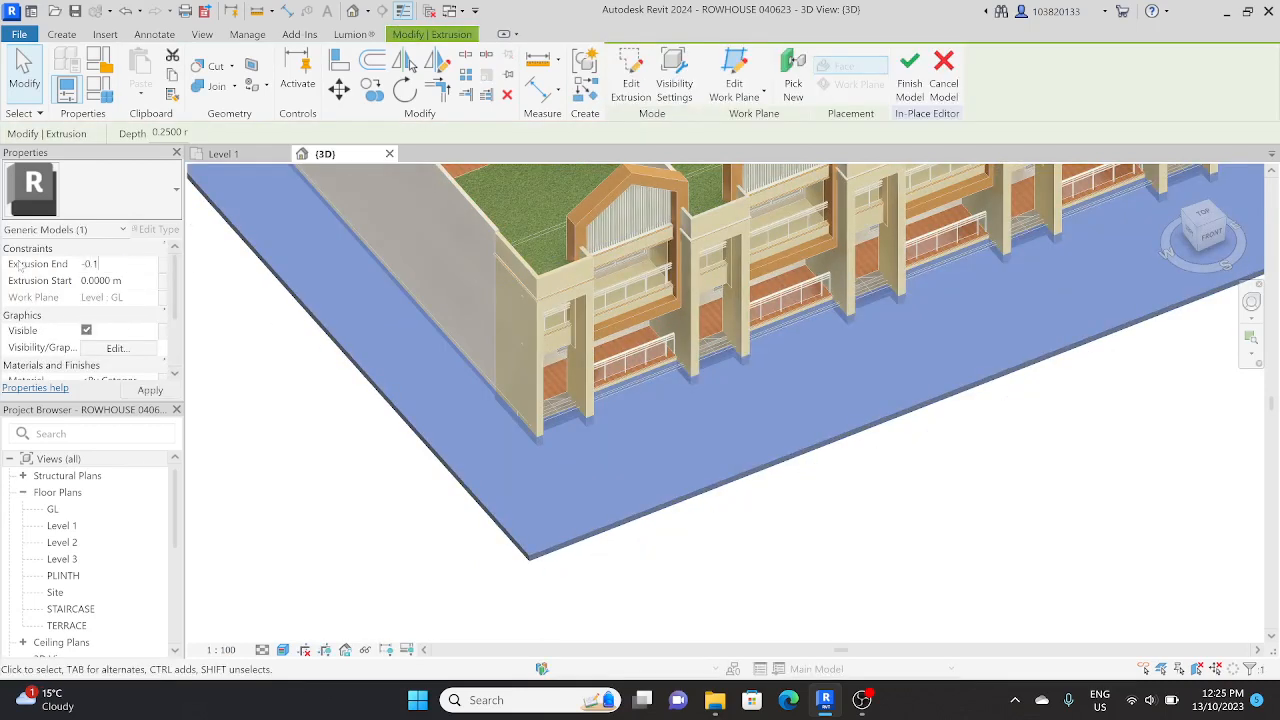
type("0")
left_click(282, 438)
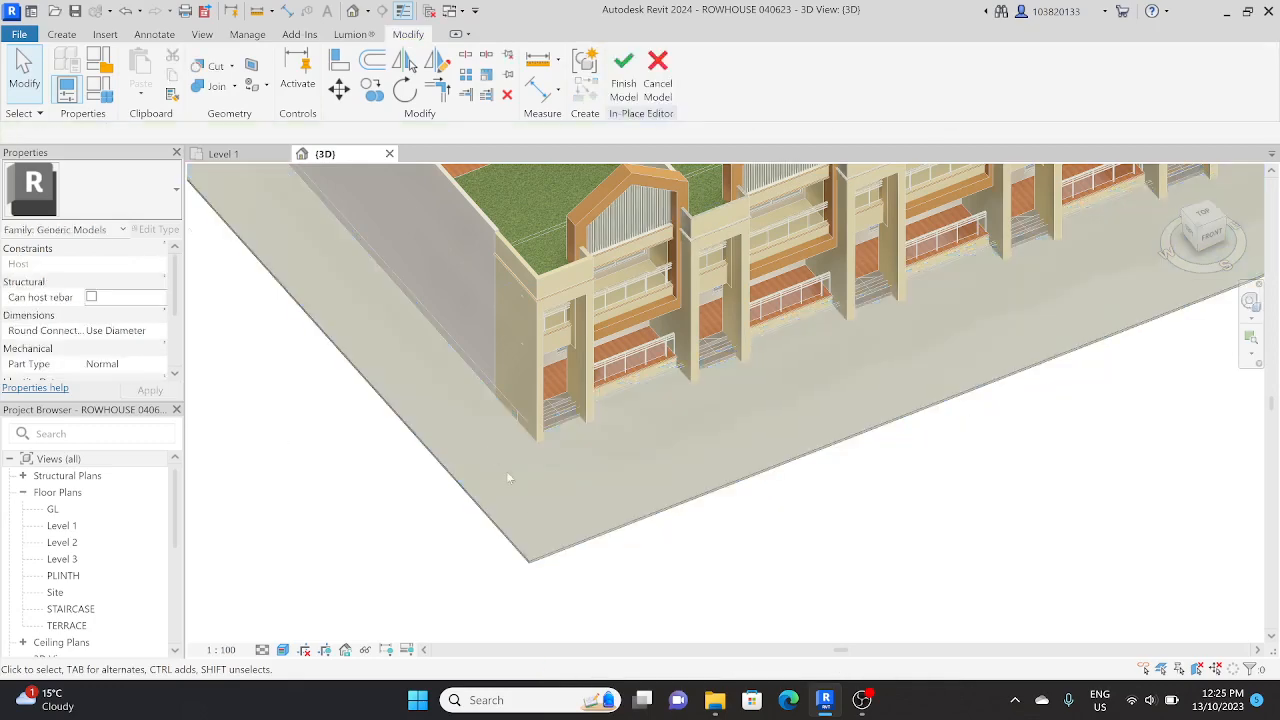
Step: Examine how the ground slab meets the base of the row houses from the front, top and corner views
left_click(548, 556)
scroll(566, 427, "up", 7)
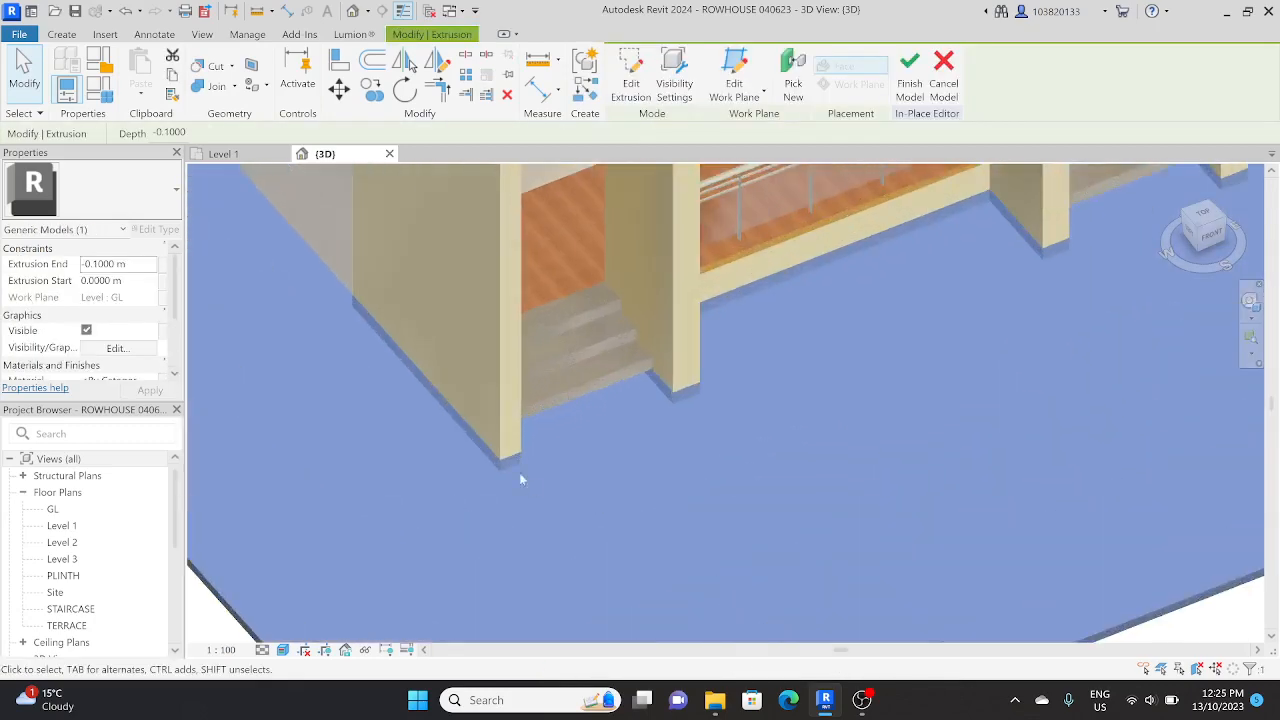
scroll(520, 474, "down", 2)
middle_click_drag(520, 474, 876, 308, "shift")
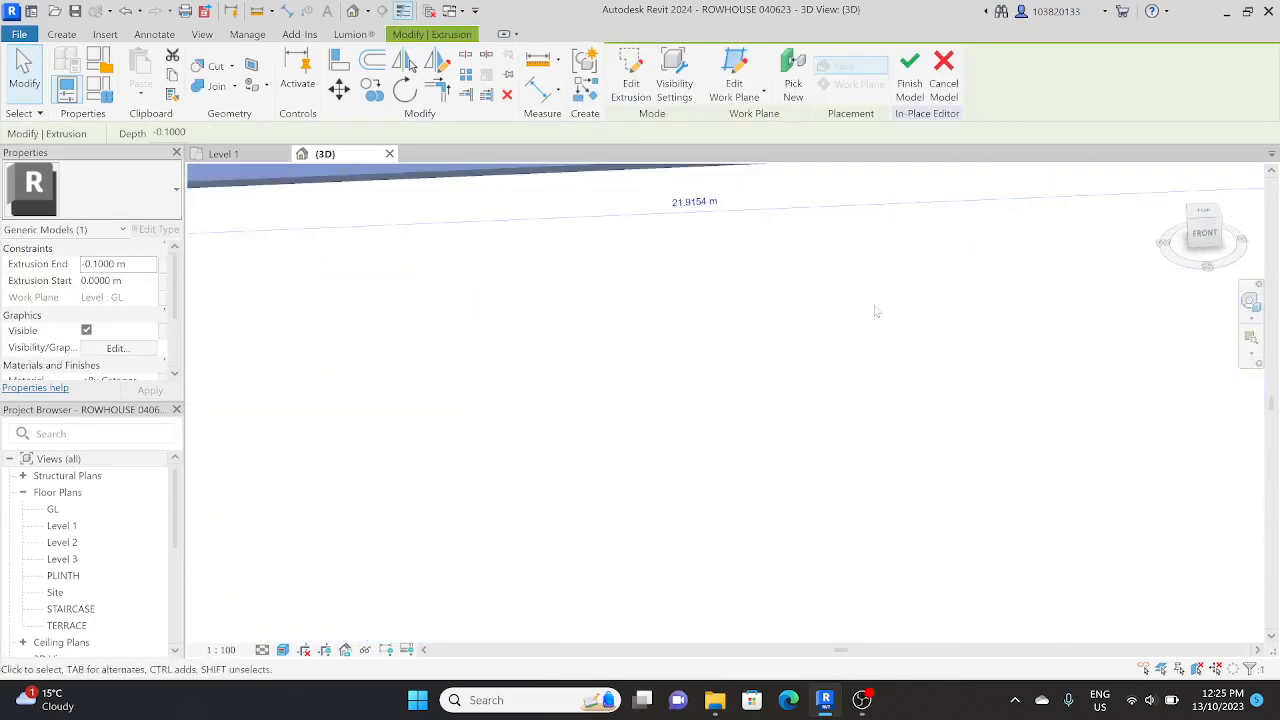
left_click(1201, 234)
scroll(450, 428, "up", 3)
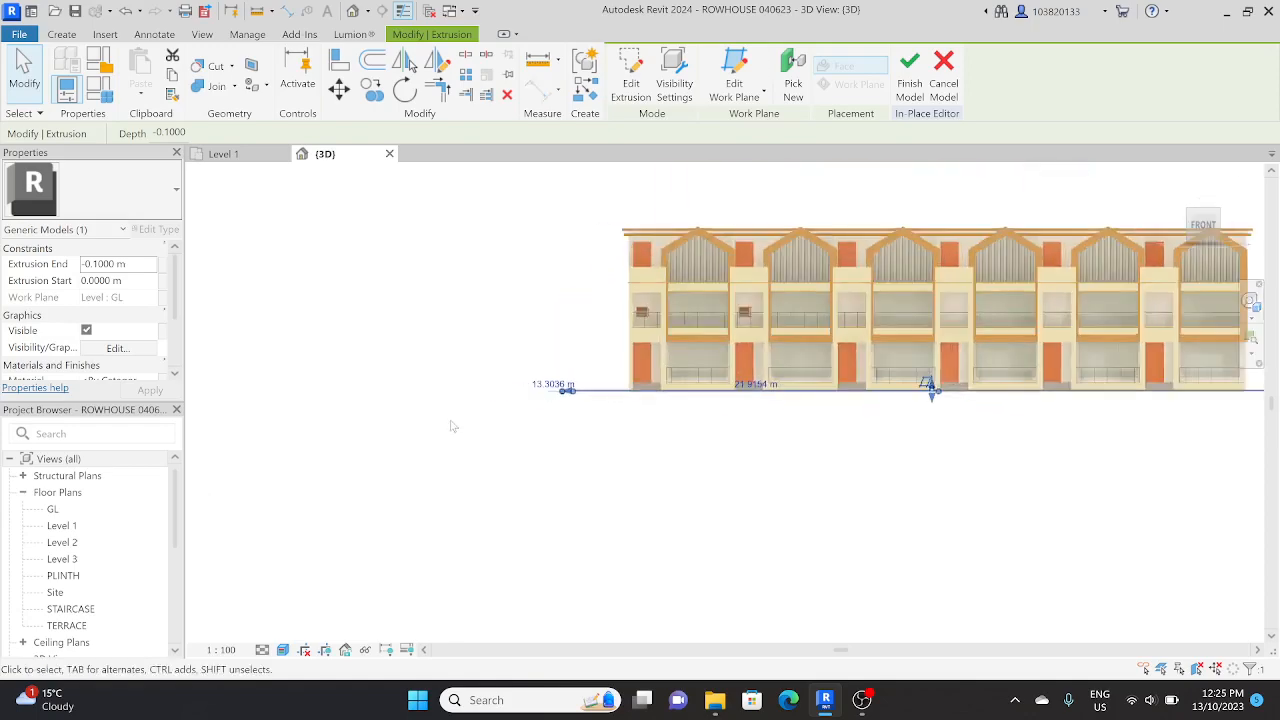
scroll(688, 389, "up", 2)
middle_click_drag(690, 389, 690, 546, "shift")
scroll(606, 418, "down", 4)
middle_click_drag(603, 415, 580, 508, "shift")
left_click(590, 520)
left_click(1203, 212)
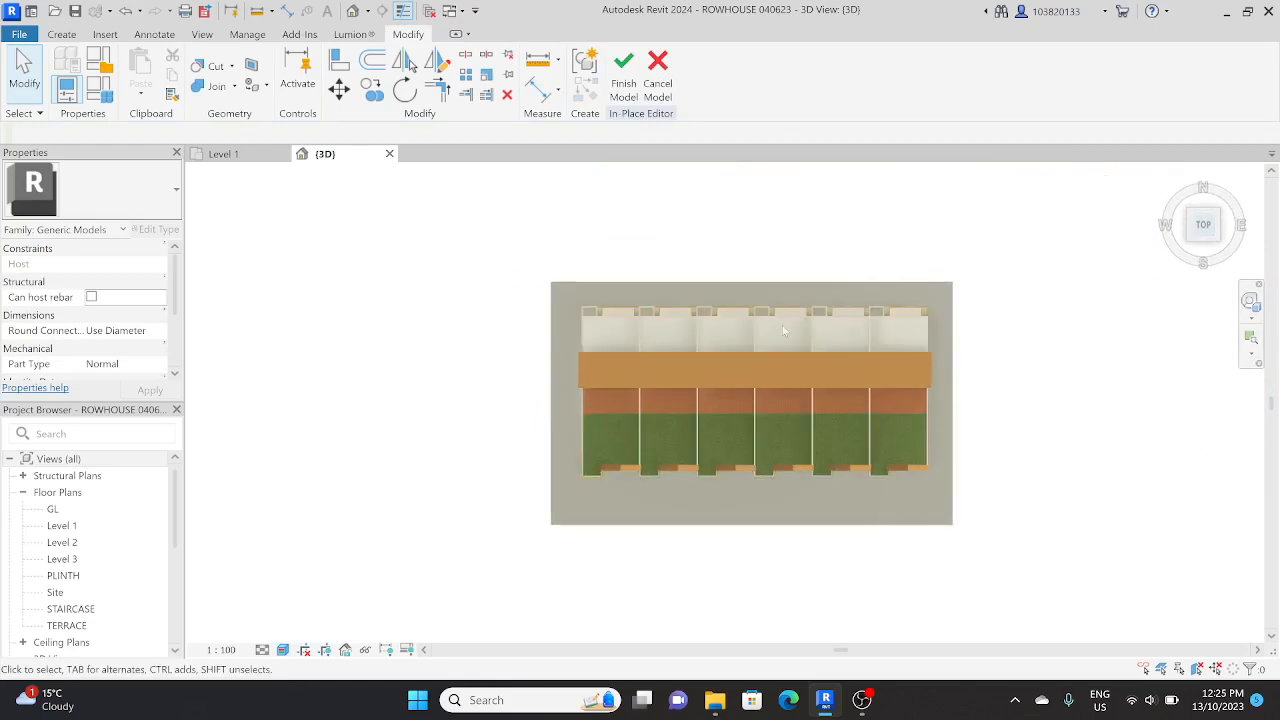
middle_click_drag(720, 260, 575, 165, "shift")
middle_click_drag(592, 588, 566, 457)
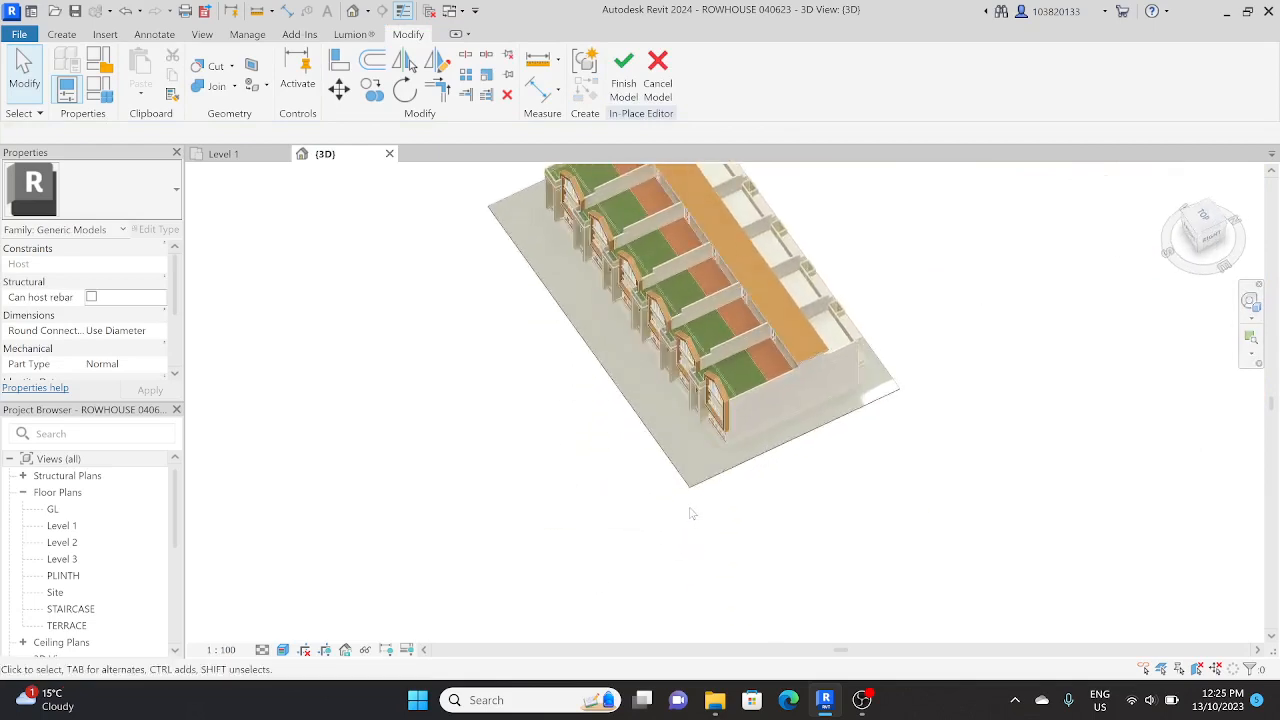
Step: Select the ground slab and create a new material for it in the Material Browser
left_click(673, 469)
scroll(673, 469, "up", 5)
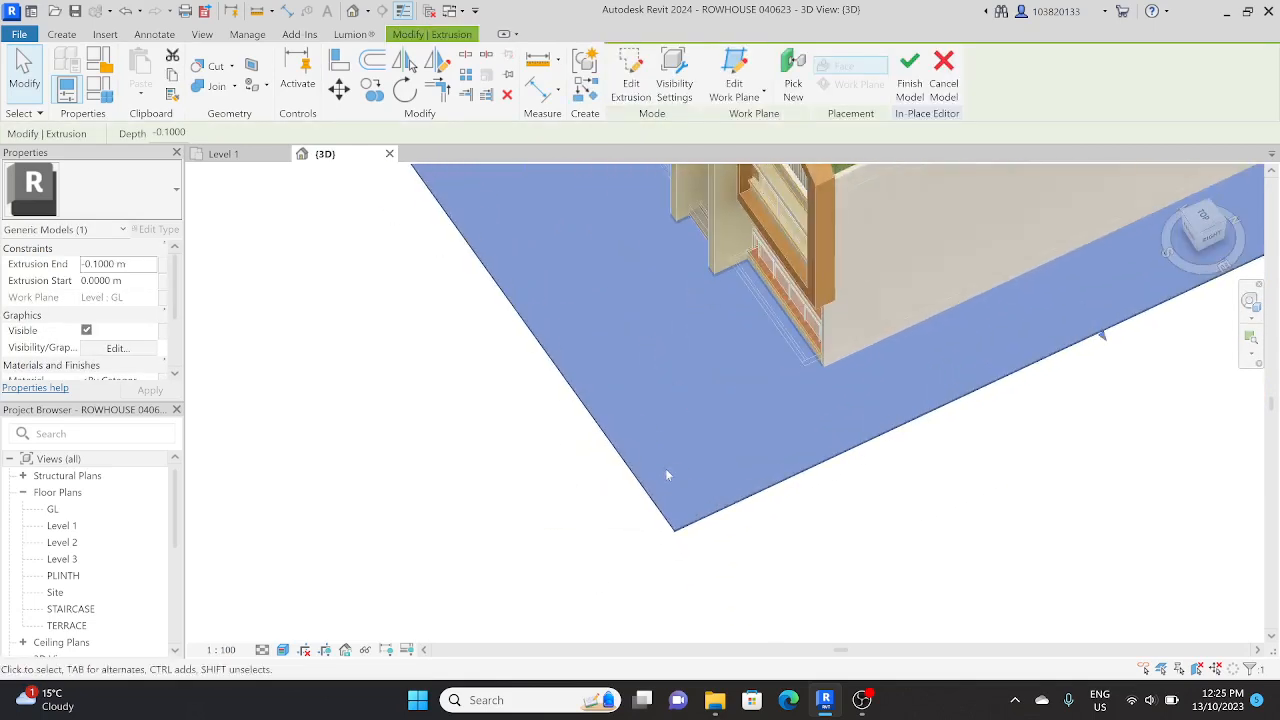
scroll(141, 362, "down", 3)
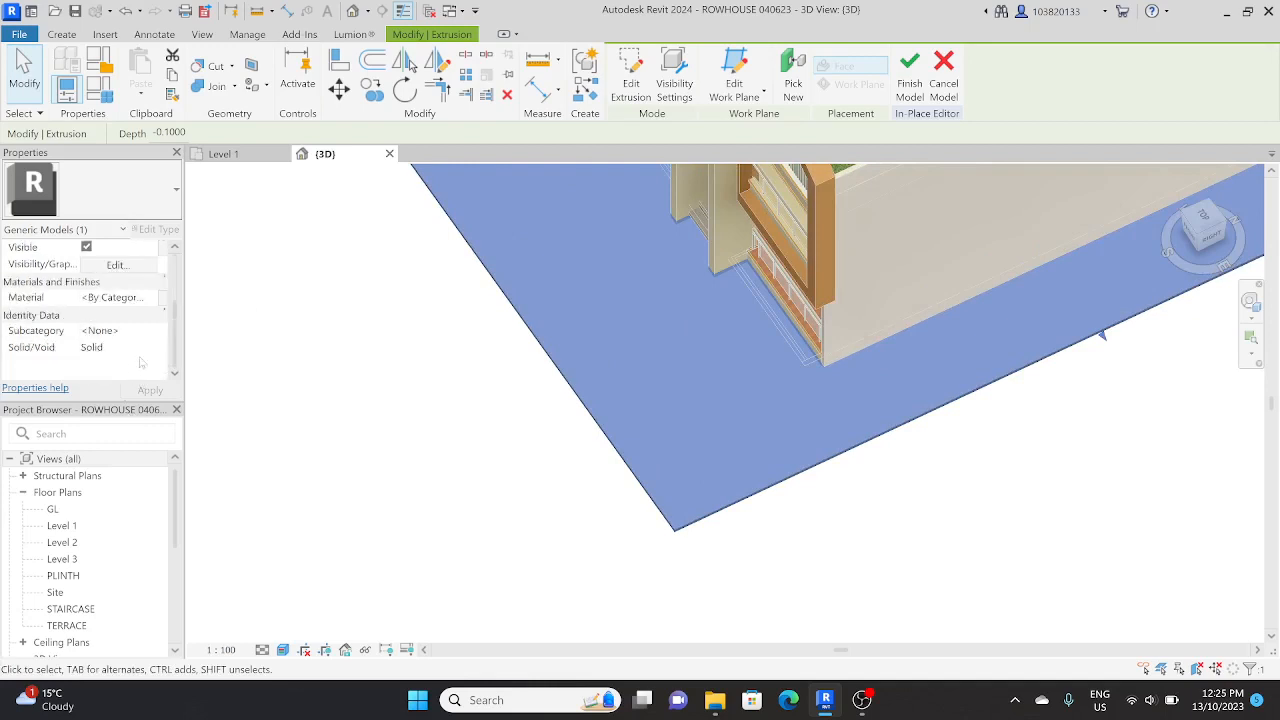
left_click(149, 302)
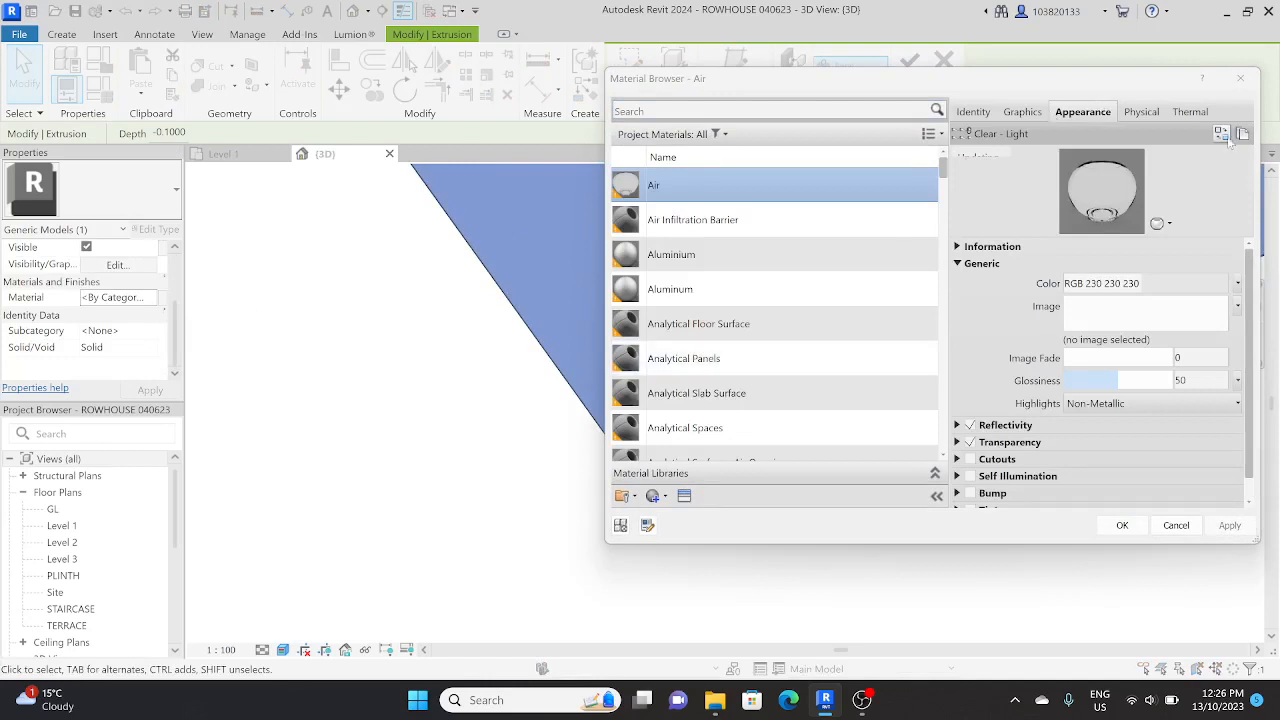
scroll(735, 445, "down", 1)
left_click(656, 496)
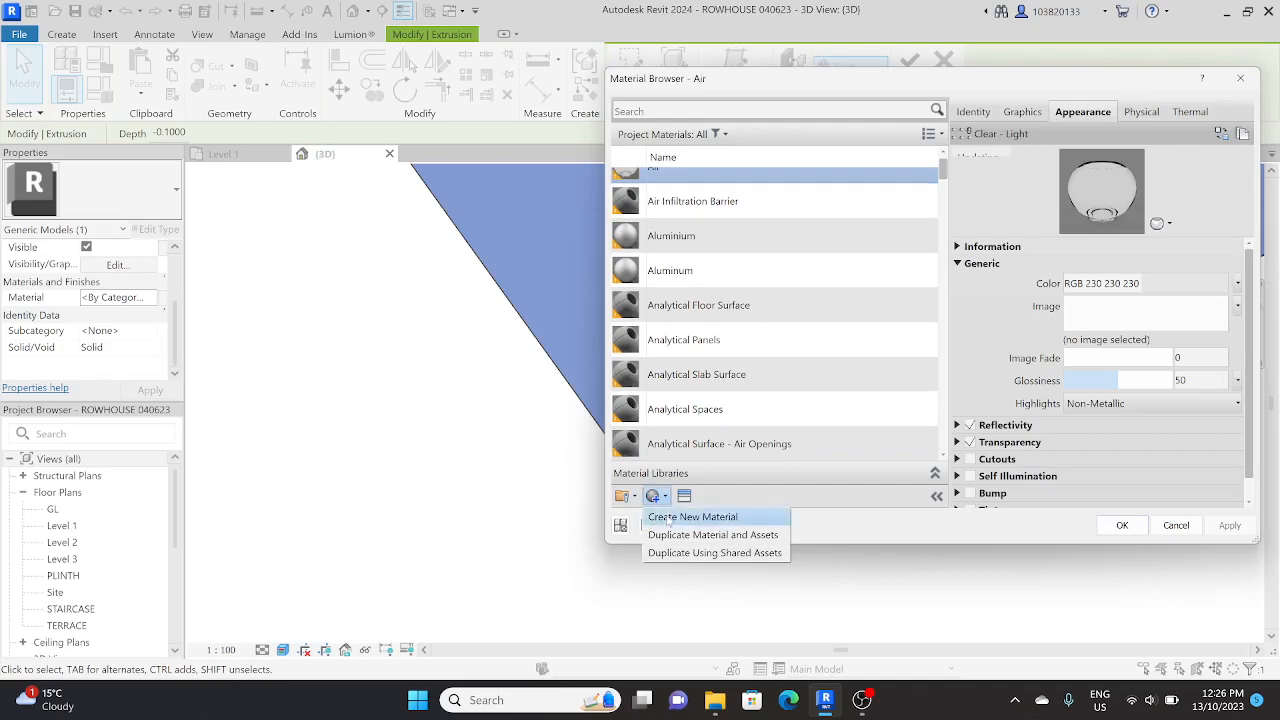
left_click(668, 519)
Step: Try to rename the new material KM_SITE 1
right_click(684, 314)
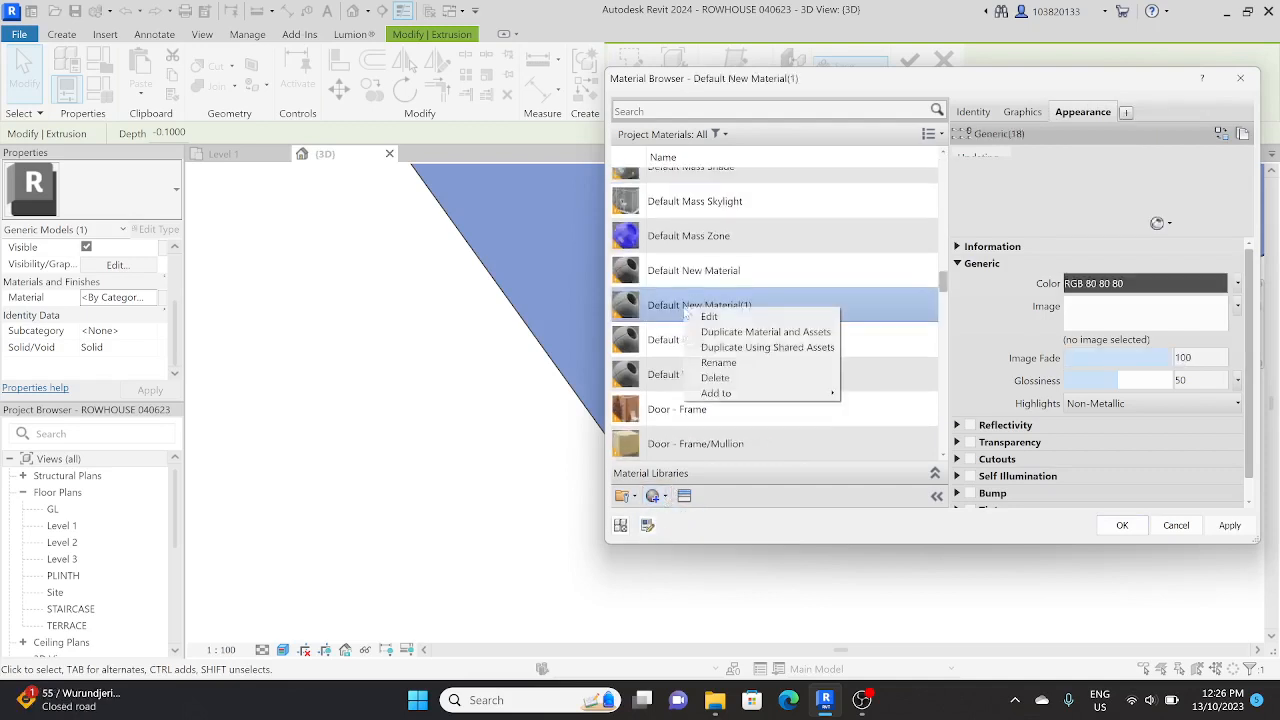
left_click(718, 362)
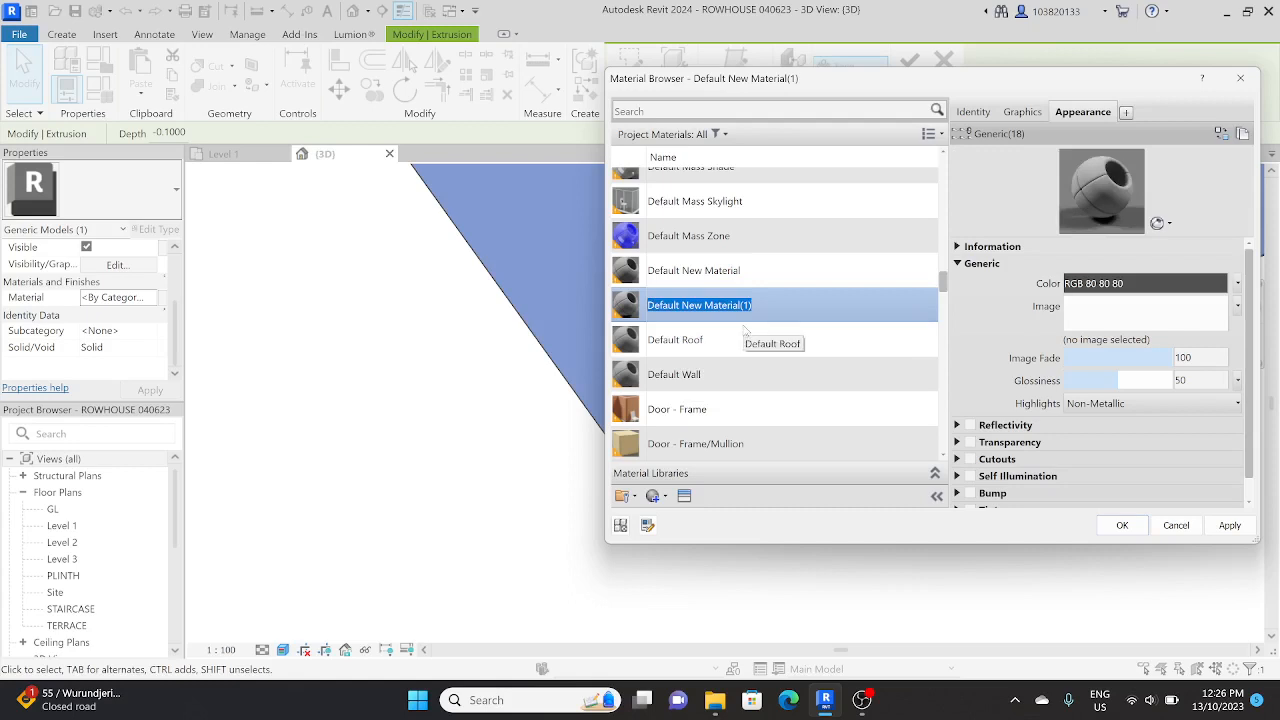
type("KM_SITE 1")
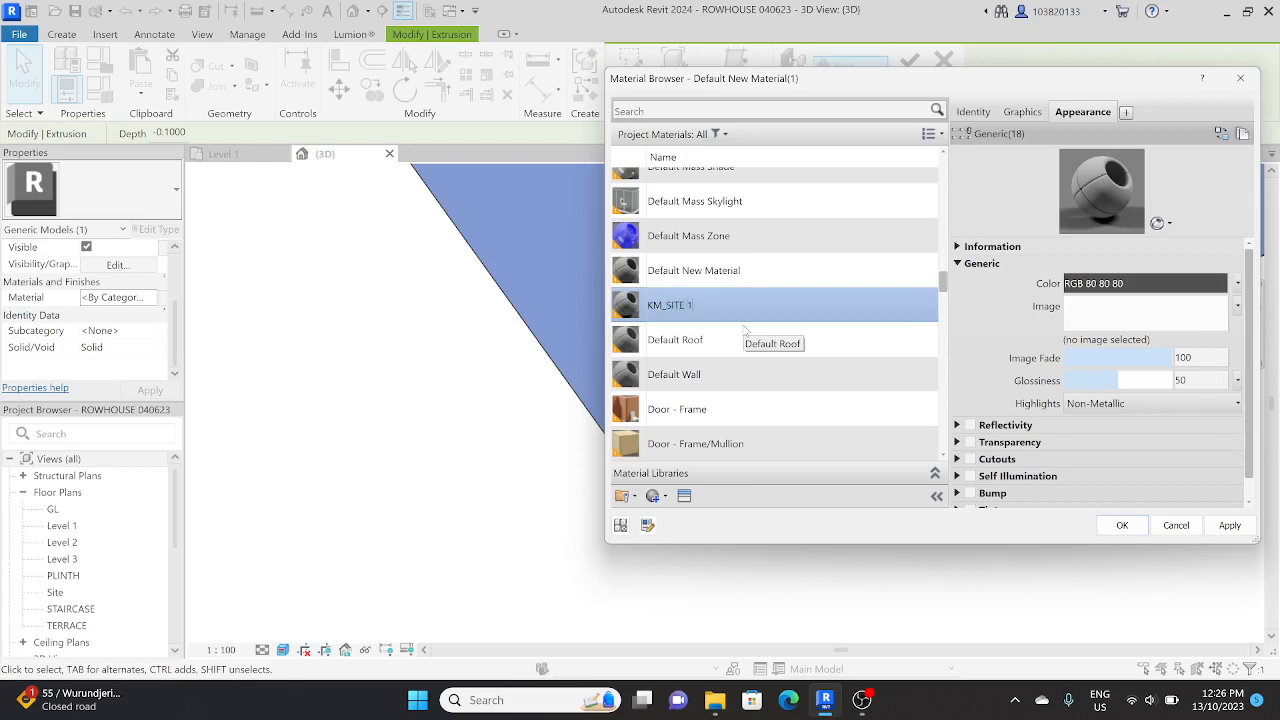
left_click(1221, 134)
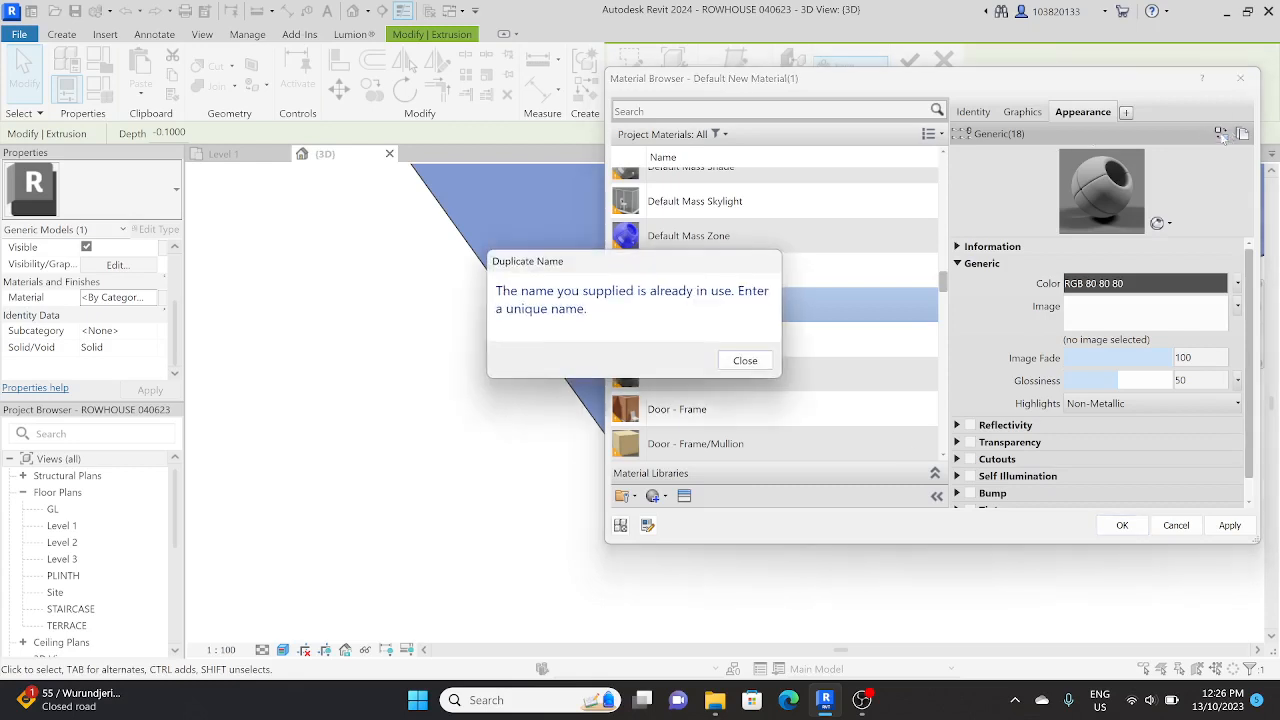
left_click(745, 358)
Step: Rename the new material SITE_01
right_click(746, 305)
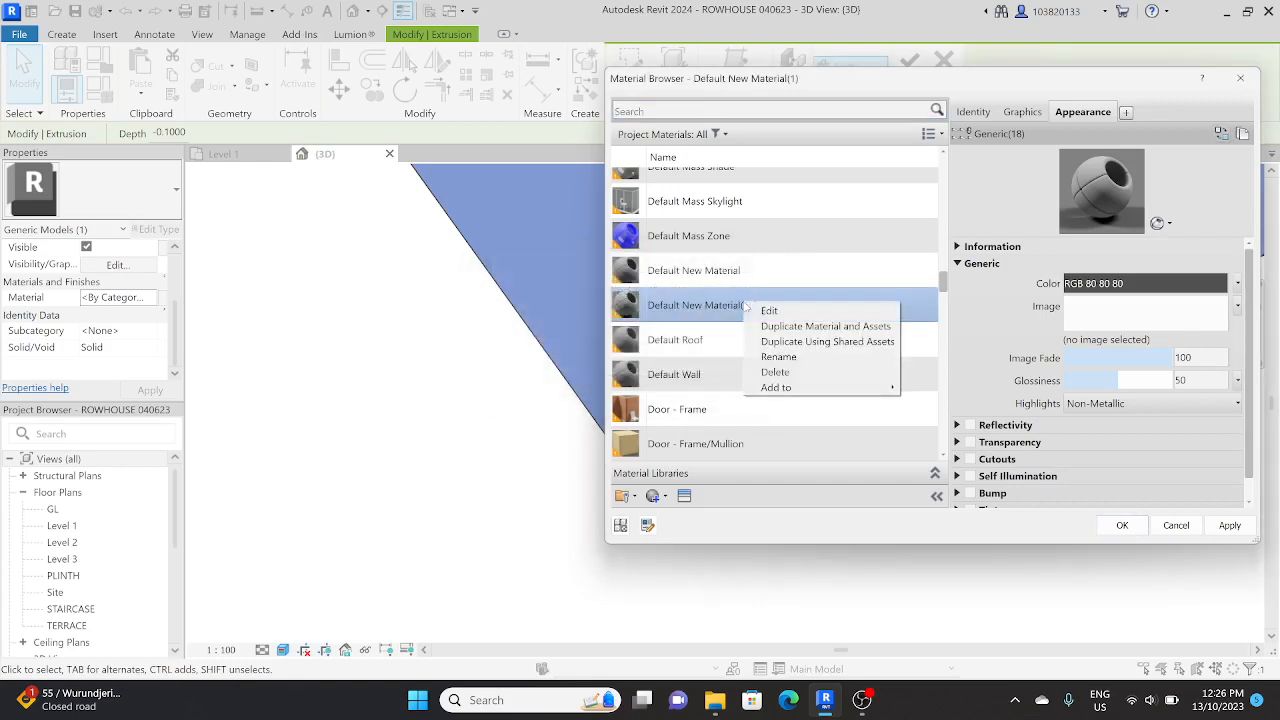
left_click(815, 357)
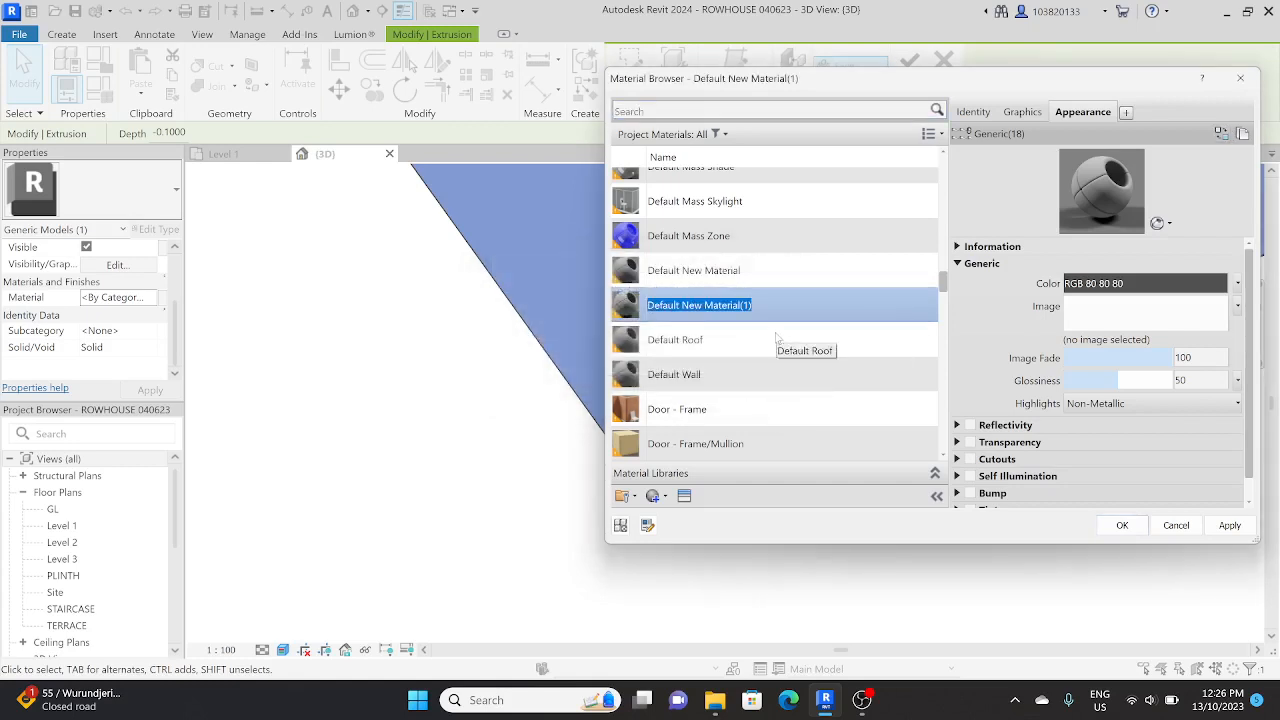
type("SITE_01")
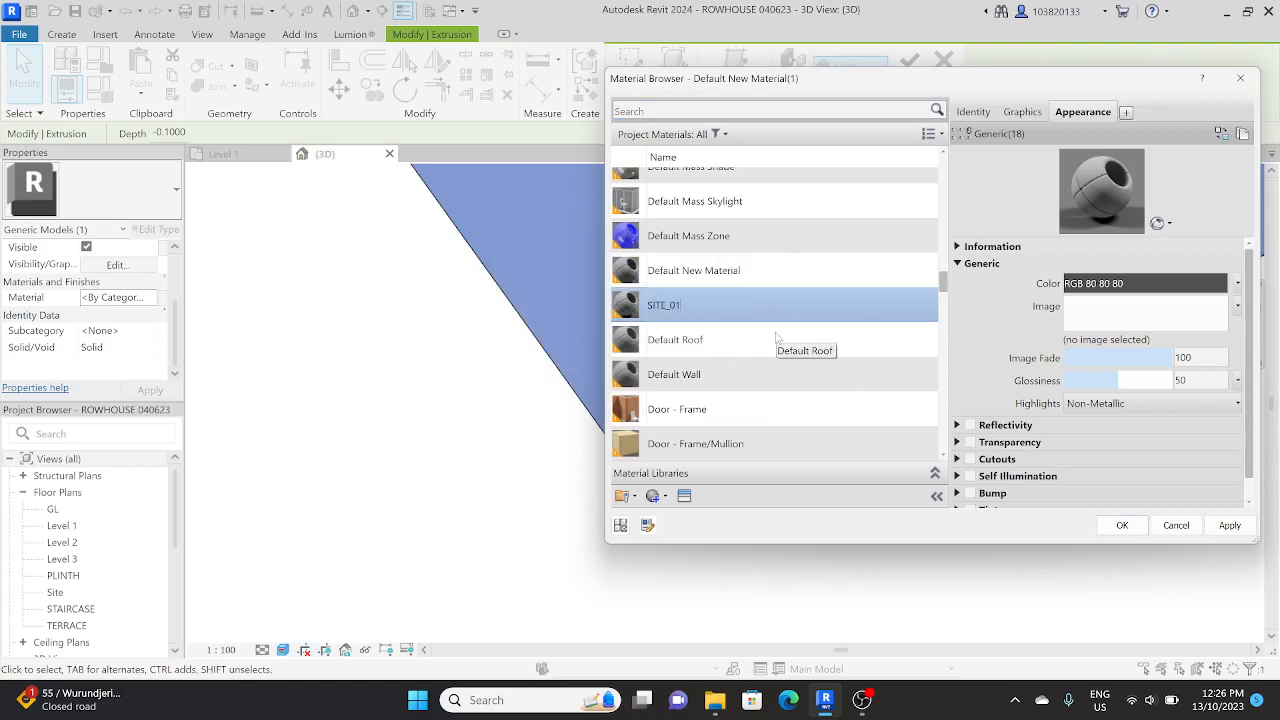
key("Return")
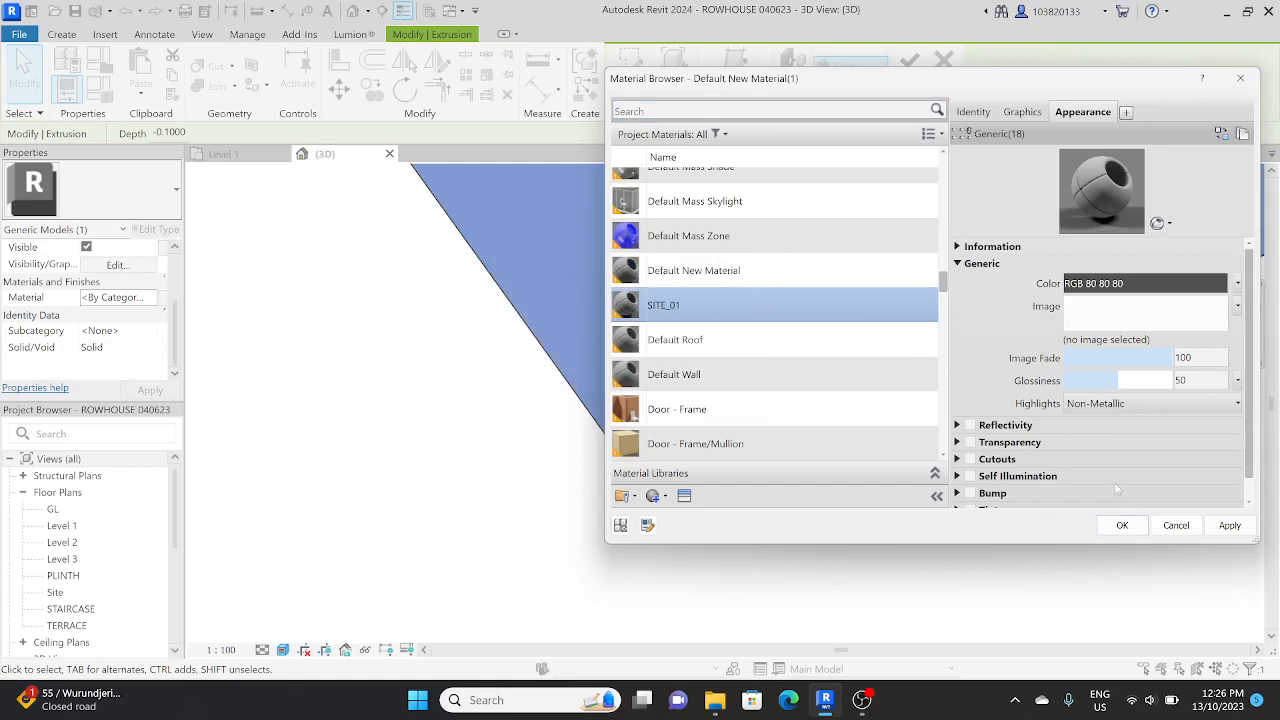
Step: Search the assets for SITE, give SITE_01 the light grey asphalt appearance from the Sitework library and assign the material to the slab
left_click(1221, 133)
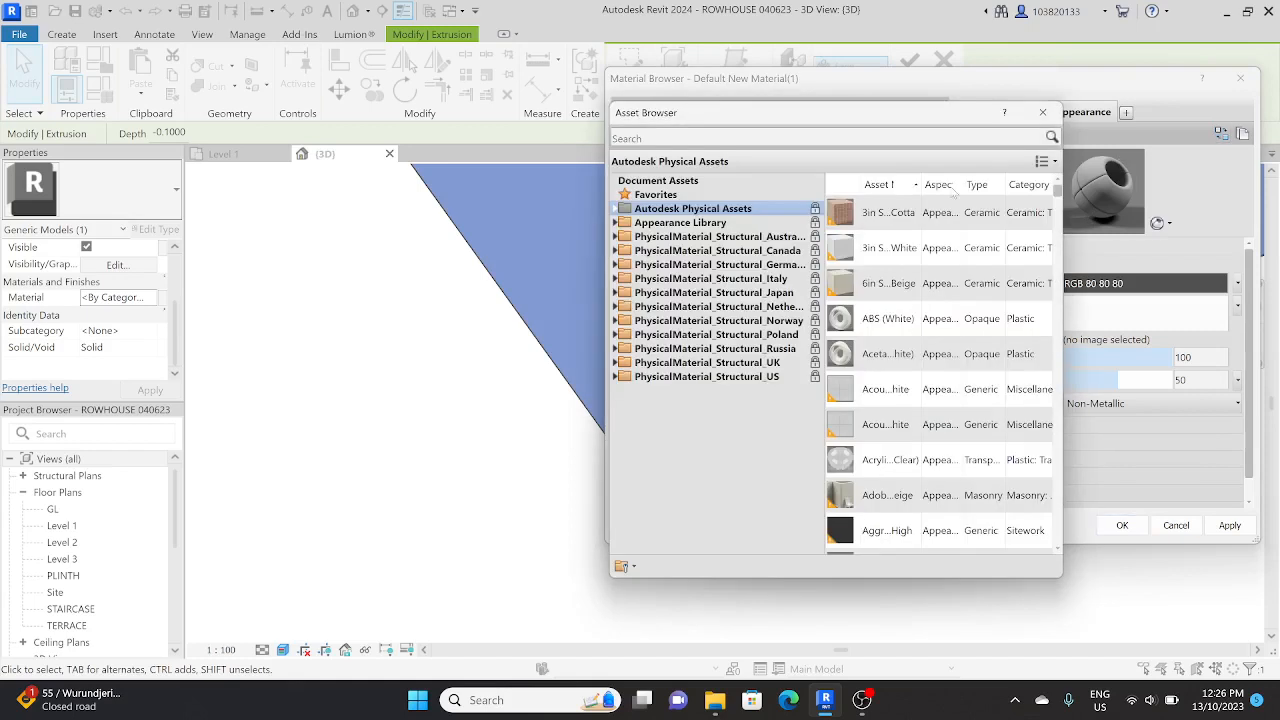
left_click(884, 133)
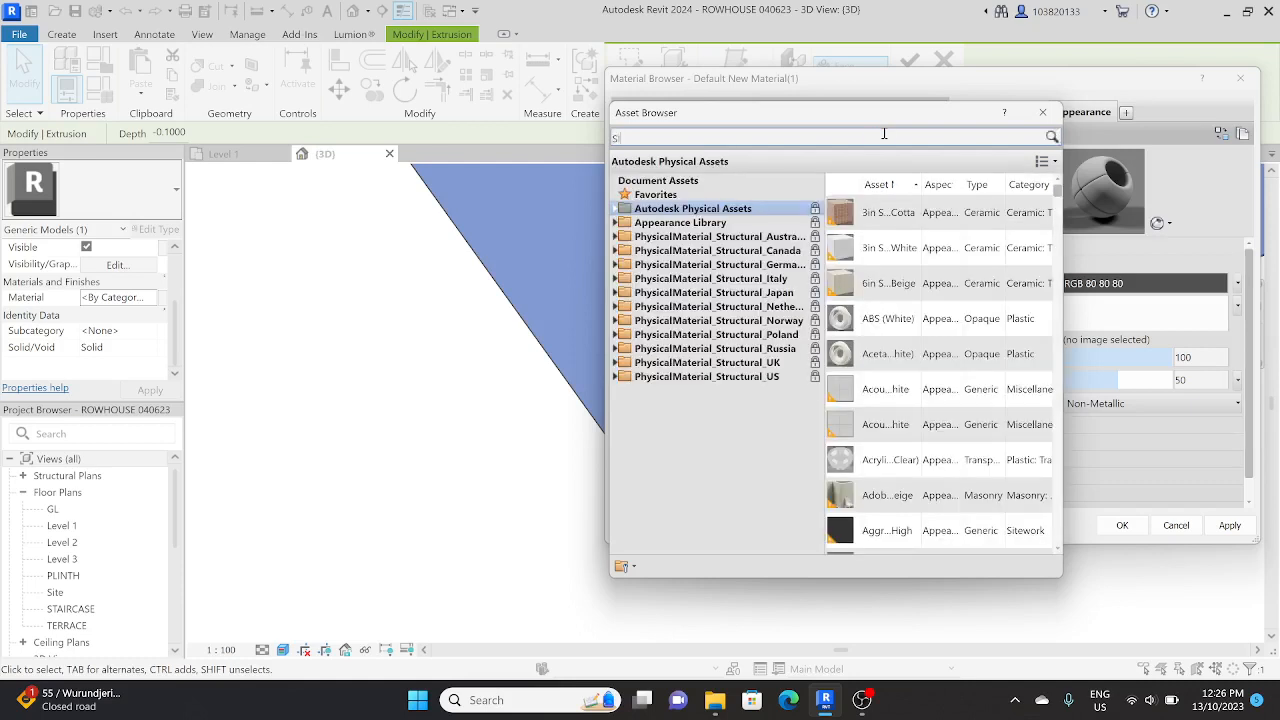
key("Return")
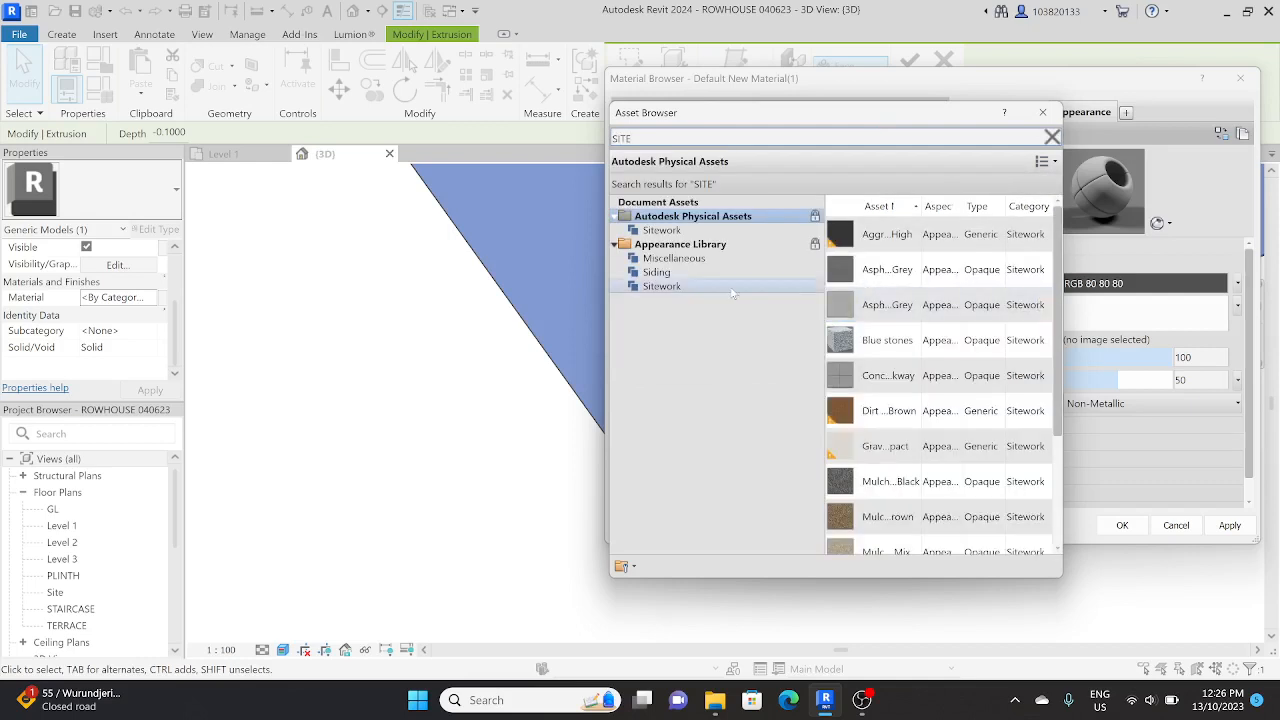
left_click(742, 289)
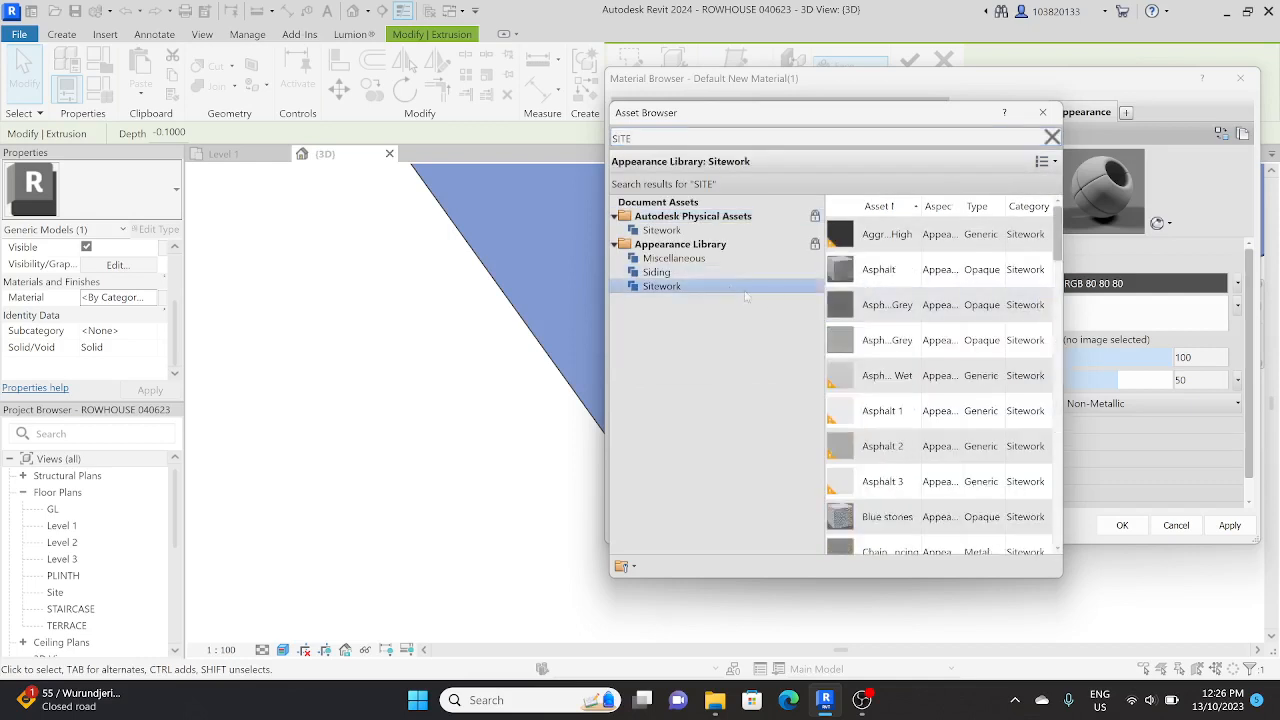
left_click(1043, 341)
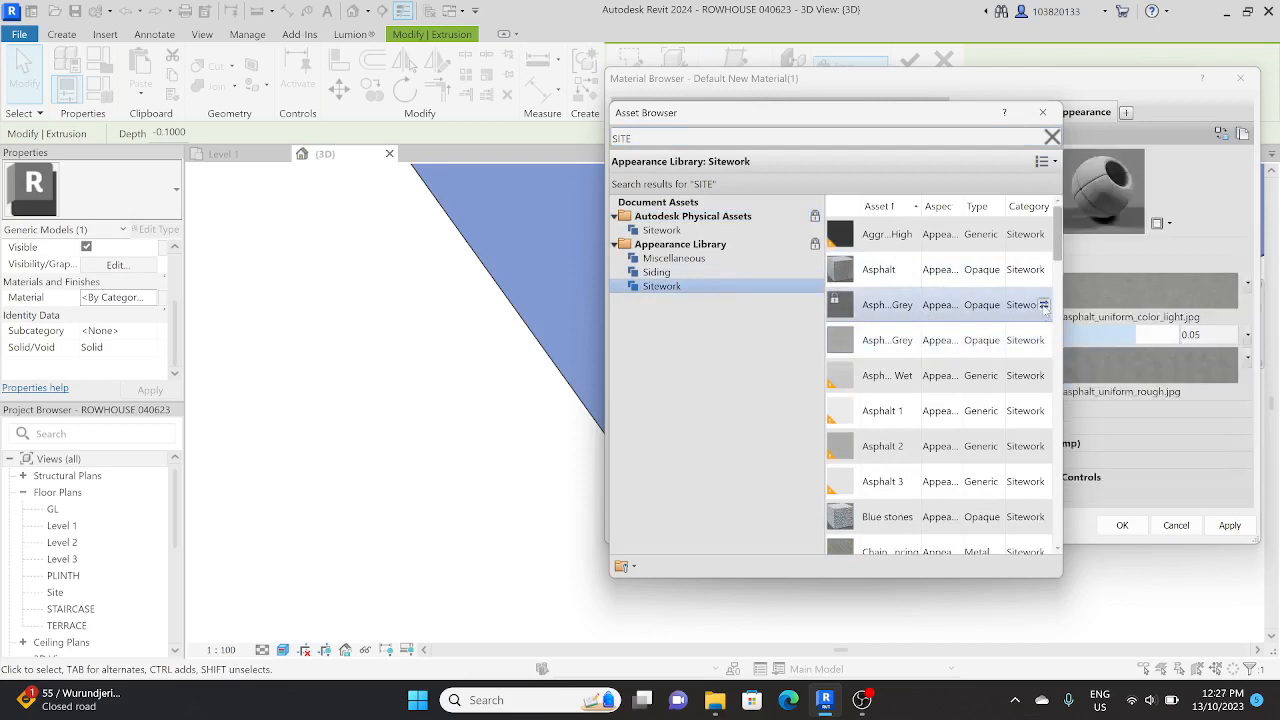
left_click(1231, 530)
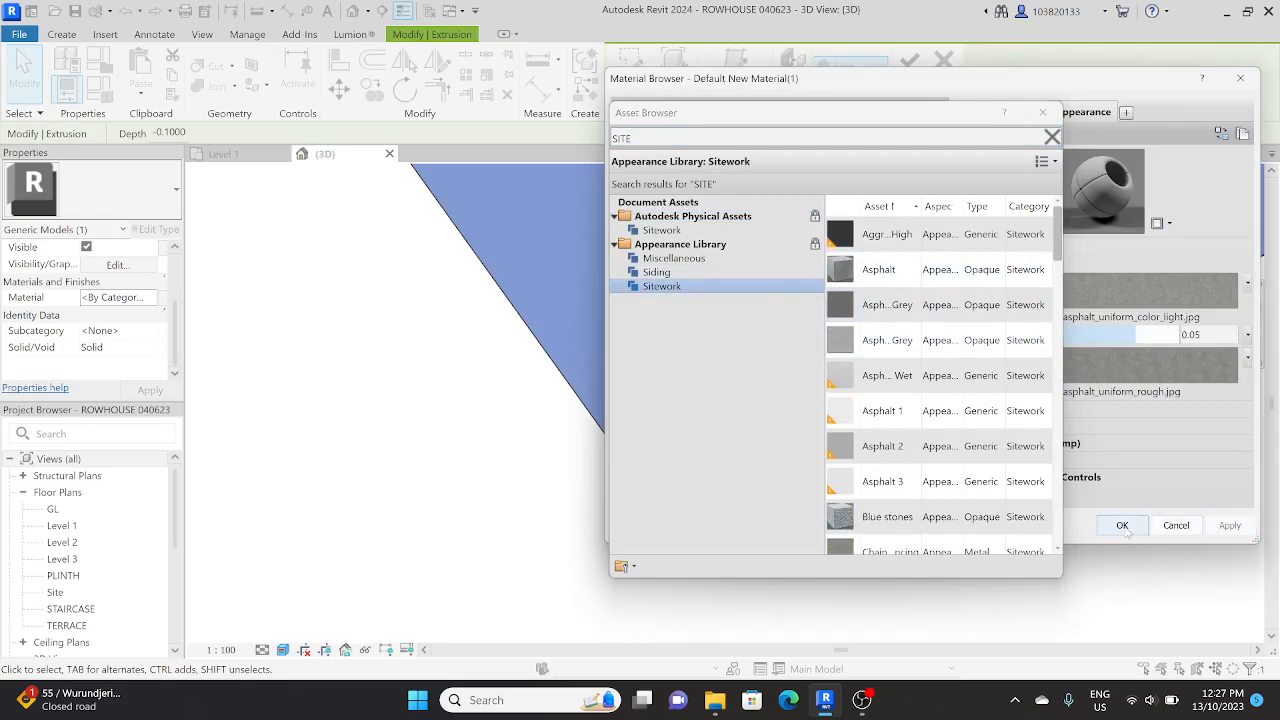
left_click(1122, 526)
left_click(852, 523)
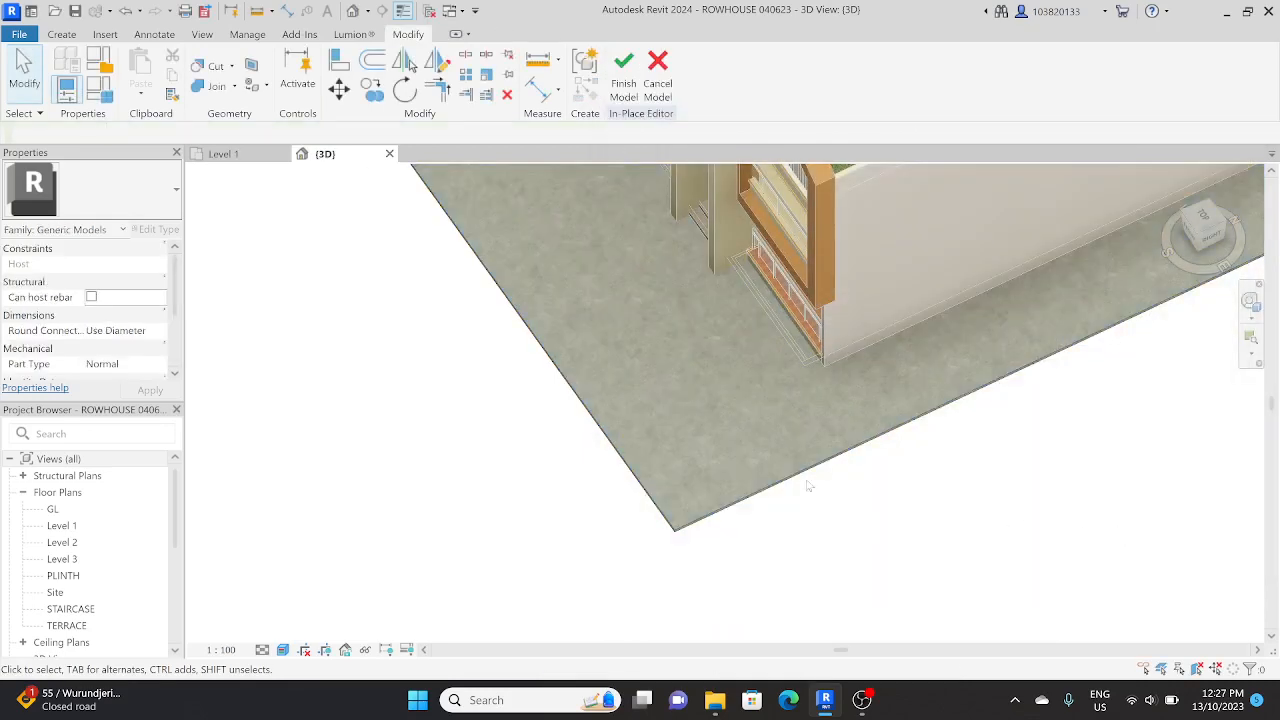
Step: Examine the slab's asphalt surface around the row houses from the front, top and corner views
left_click(801, 466)
middle_click_drag(801, 466, 1071, 366, "shift")
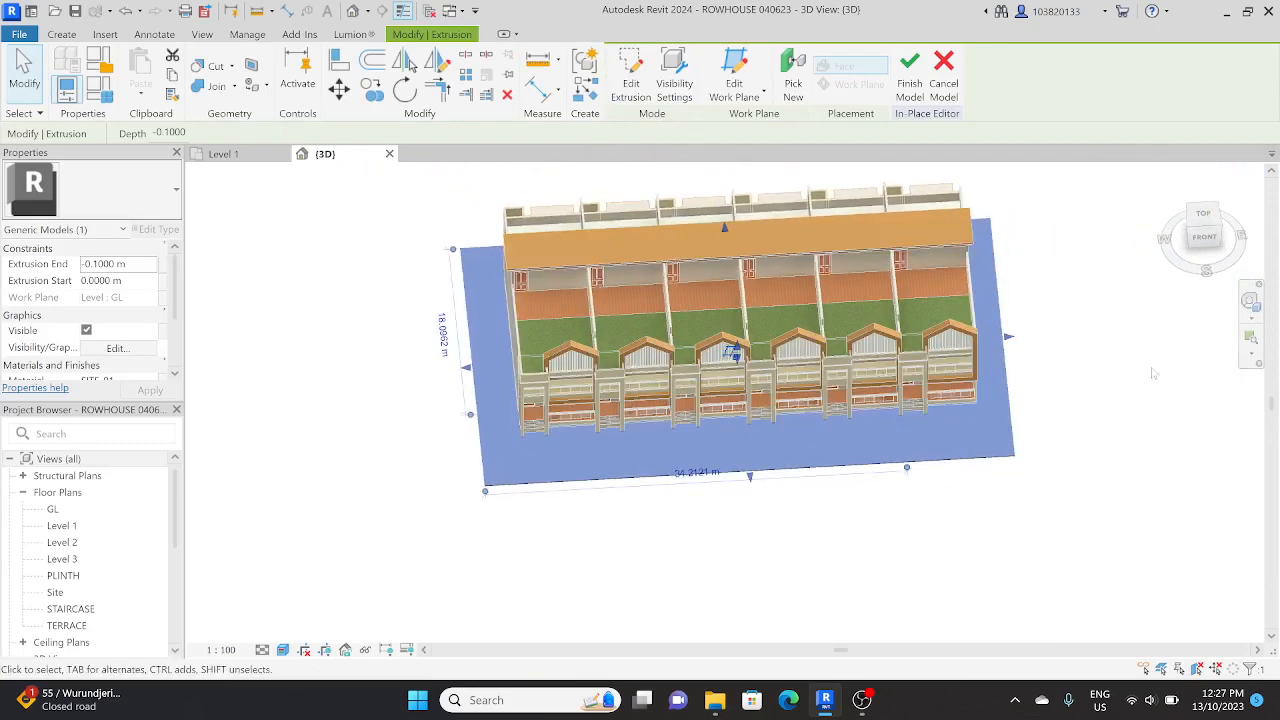
left_click(1206, 287)
left_click(1203, 214)
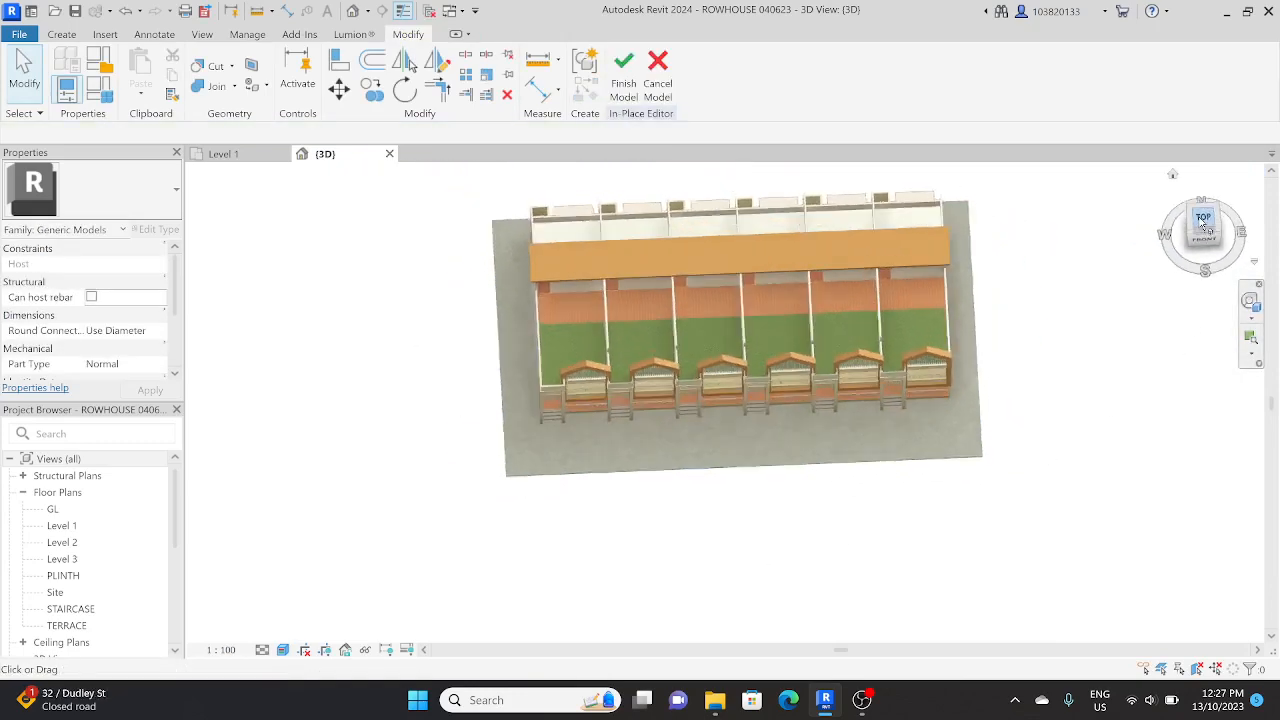
scroll(537, 468, "up", 2)
scroll(563, 434, "down", 2)
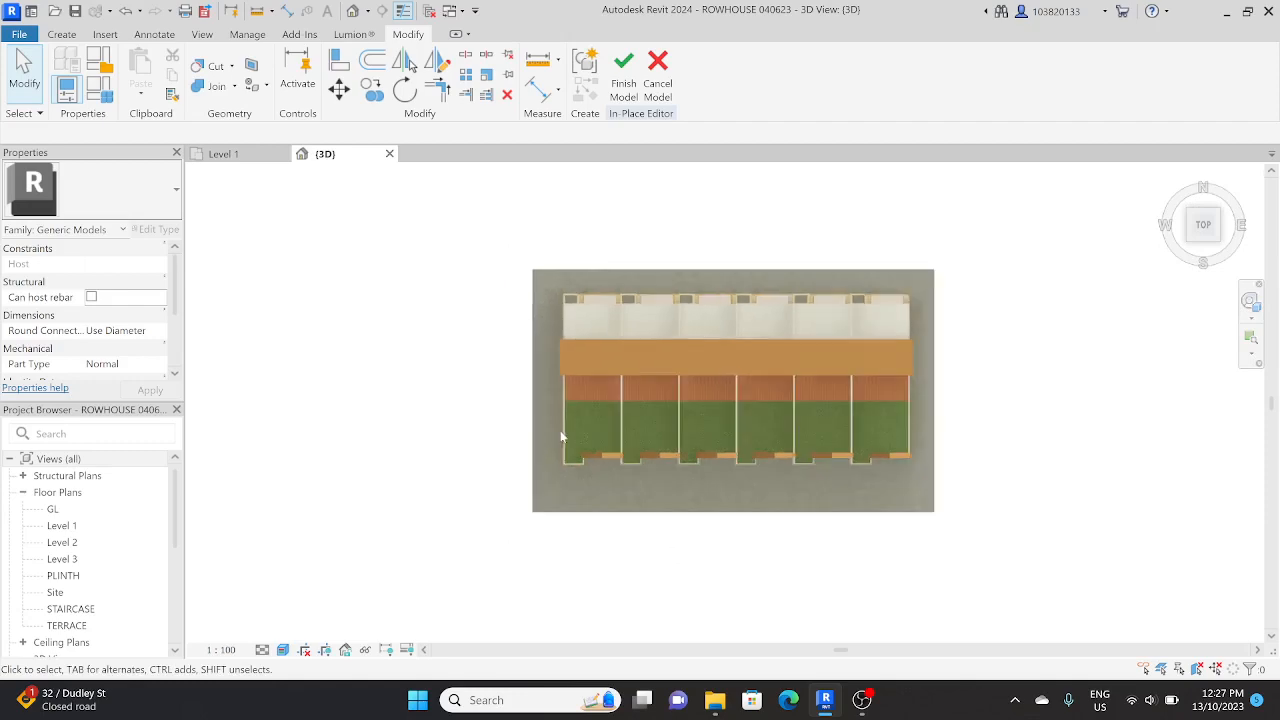
middle_click_drag(563, 434, 665, 420)
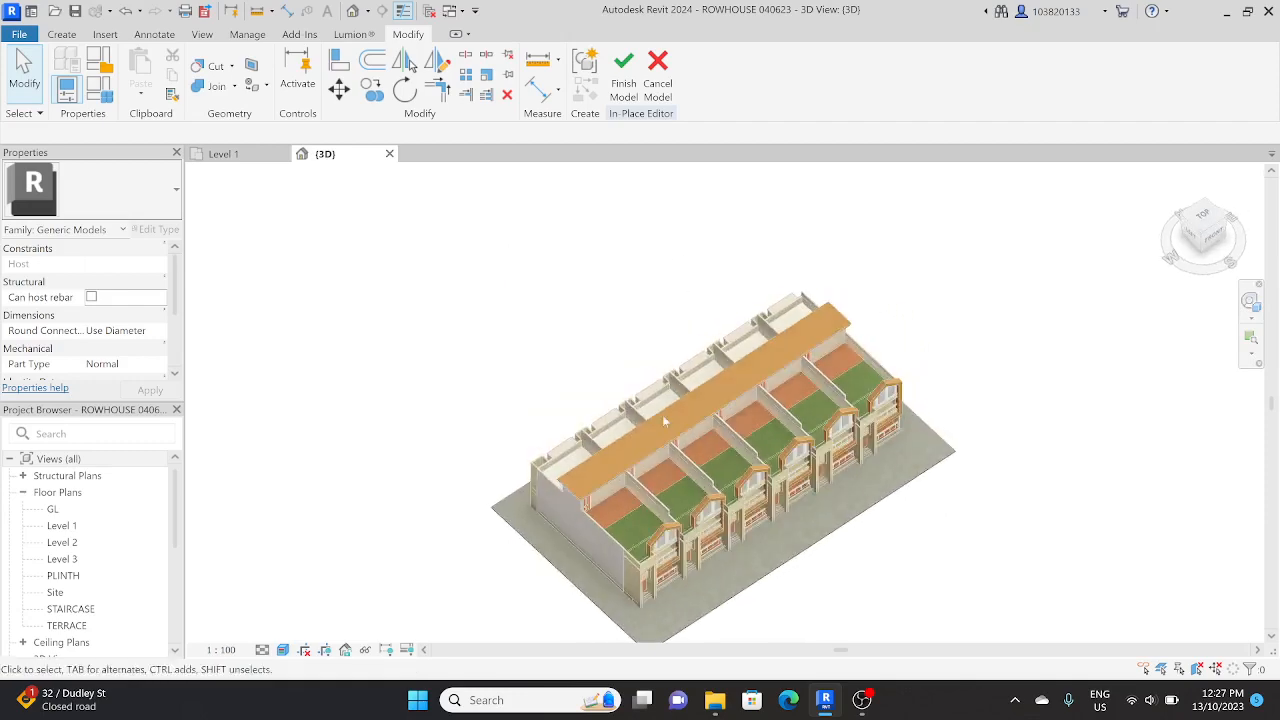
middle_click_drag(648, 479, 511, 327)
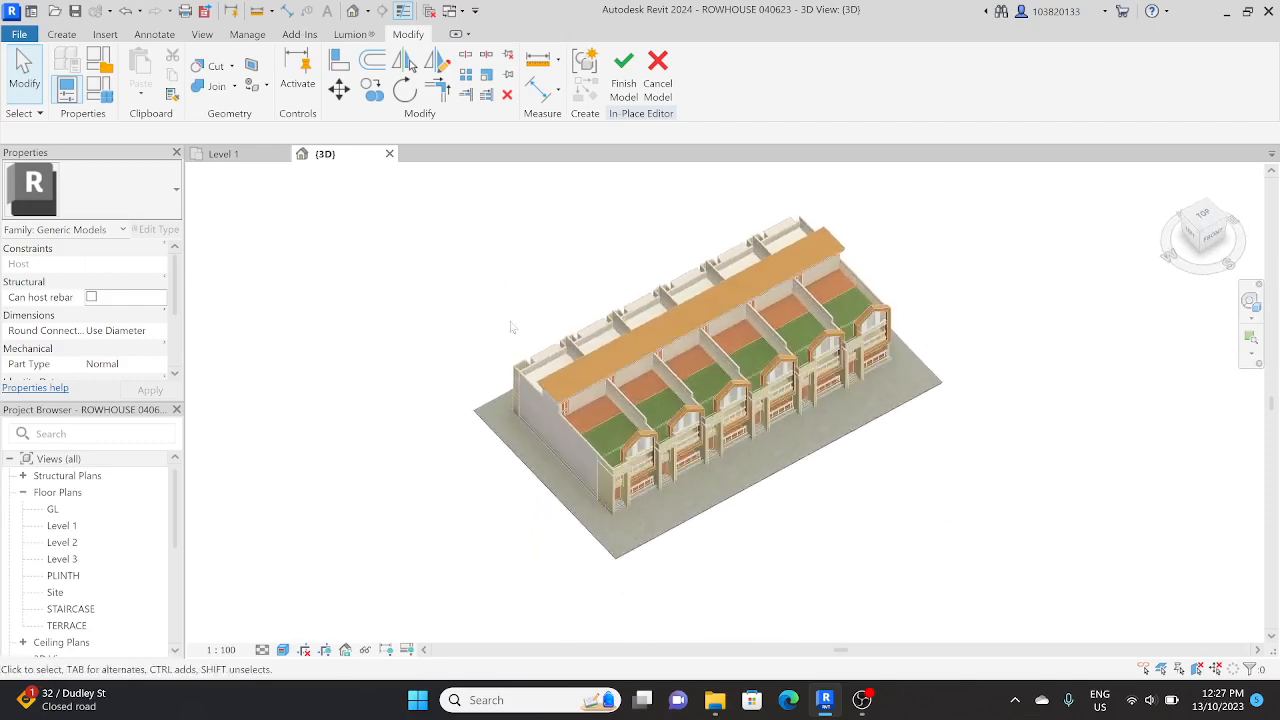
Step: Begin a solid sweep and pick the slab's west, north and east edges as its path
left_click(68, 35)
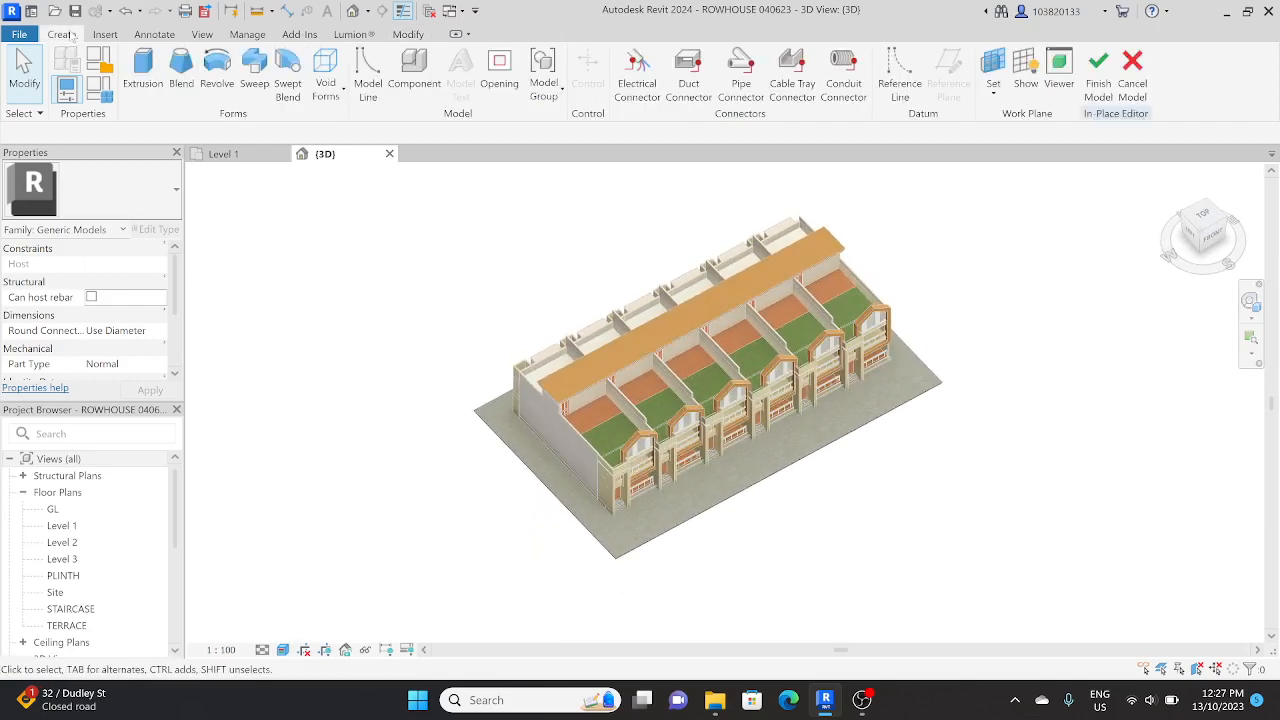
left_click(251, 85)
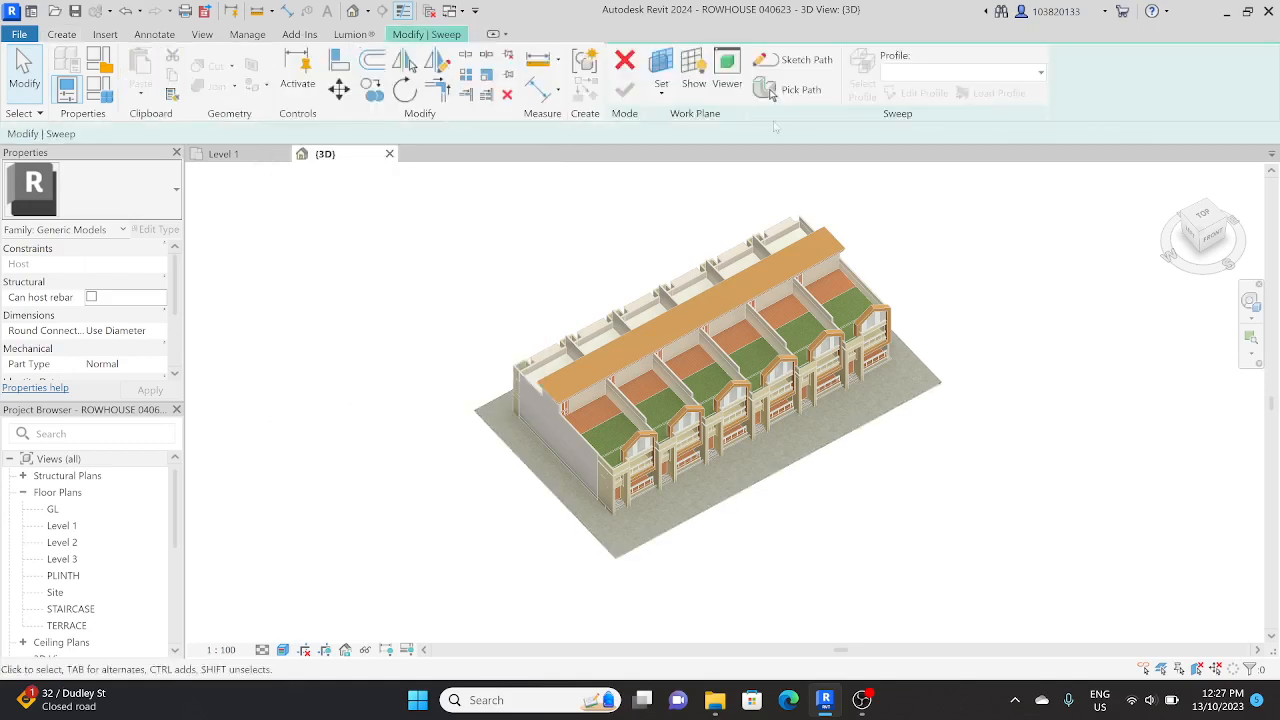
left_click(790, 89)
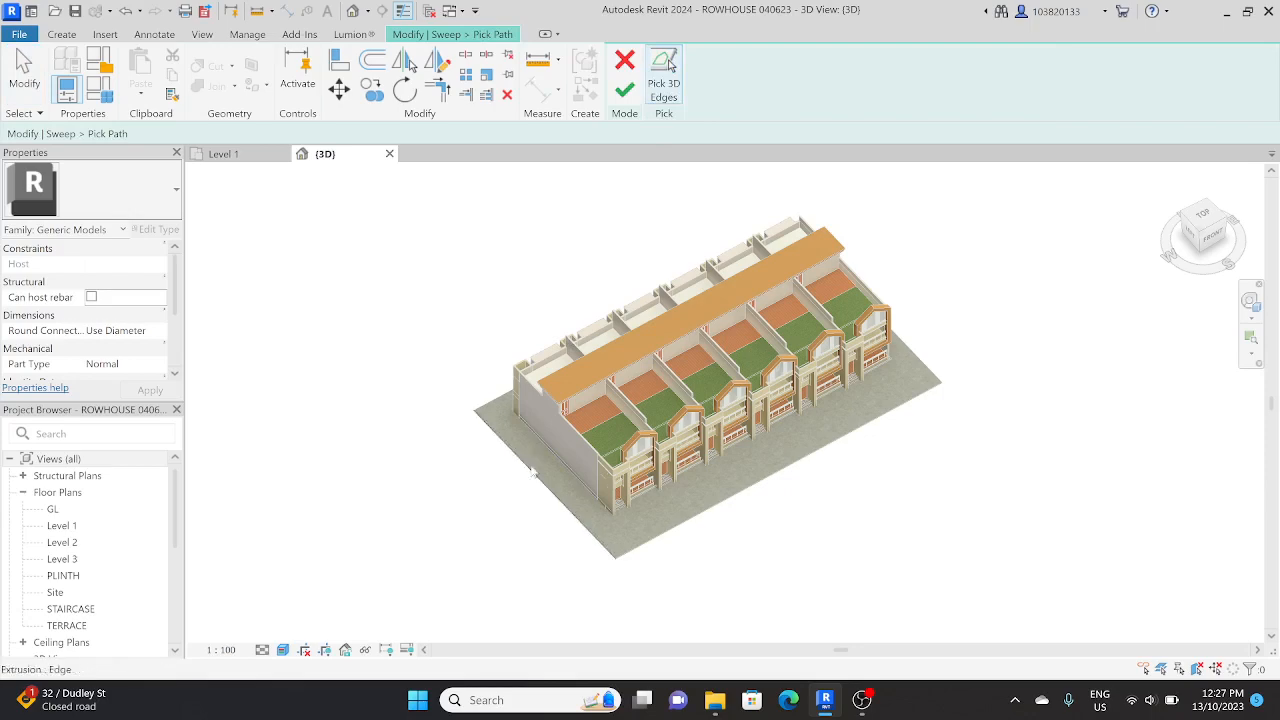
middle_click_drag(469, 443, 432, 444, "shift")
scroll(550, 528, "up", 3)
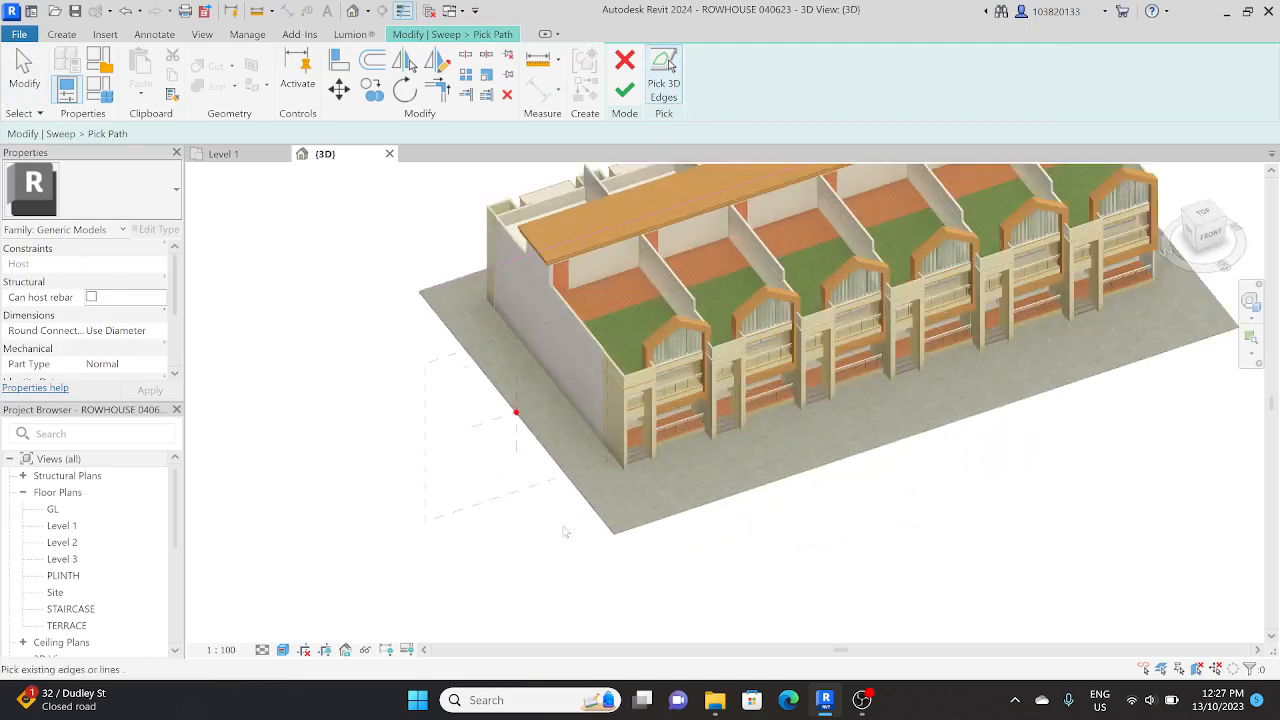
Step: Shorten the west path line to about 19.9 m, ending in line with the front wall of the houses
left_click(605, 522)
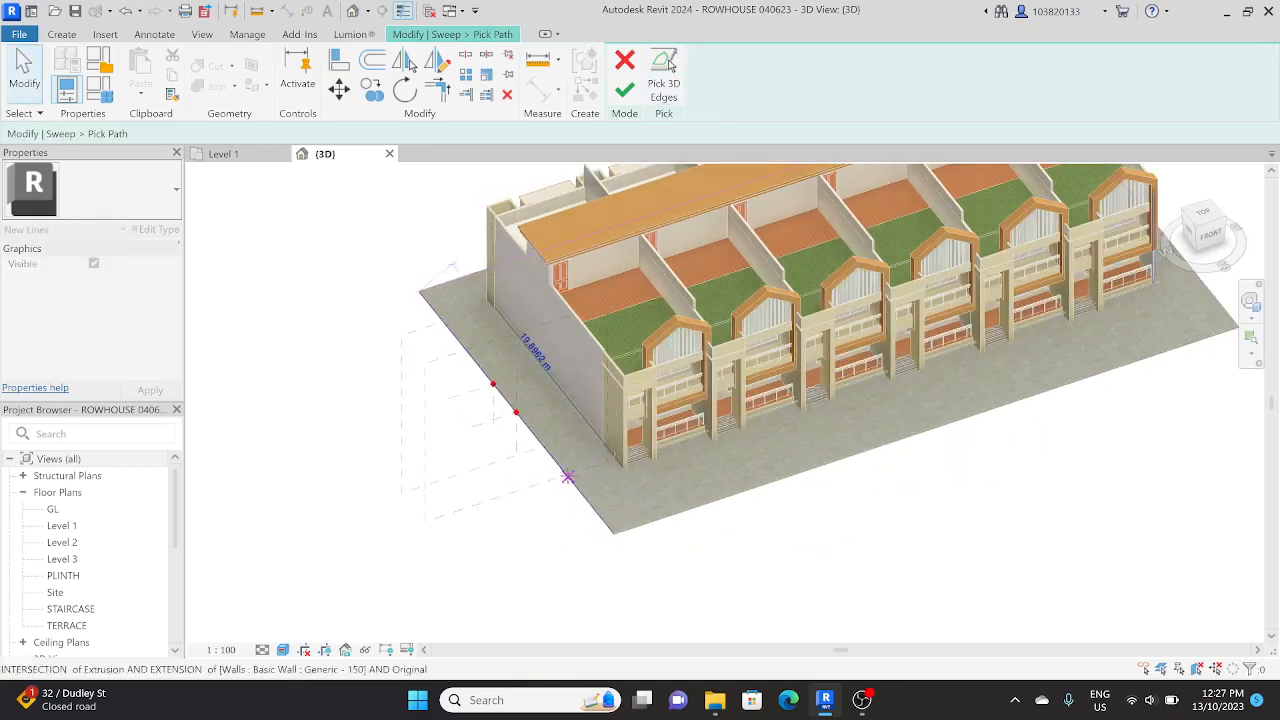
left_click(566, 480)
middle_click_drag(566, 480, 580, 563, "shift")
scroll(750, 467, "down", 2)
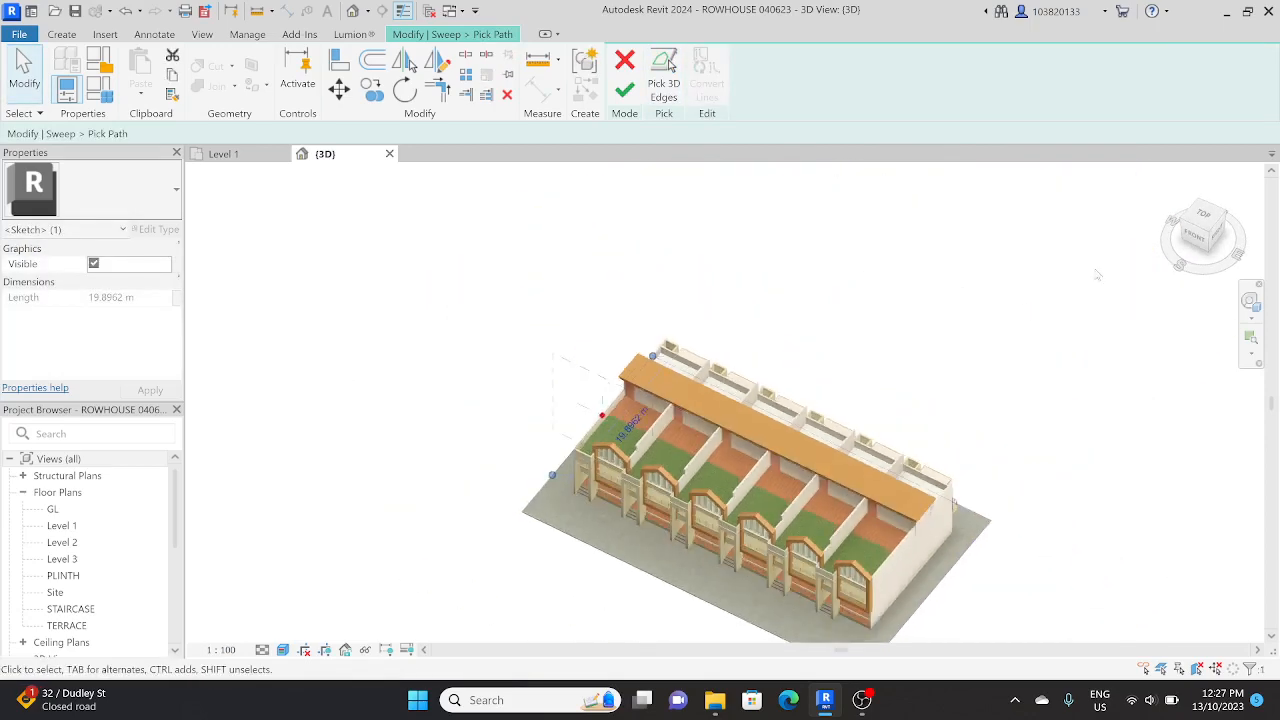
Step: Shorten the east path line from its south end to line up with the house fronts and finish the sweep path
left_click(1203, 215)
middle_click_drag(965, 384, 771, 350)
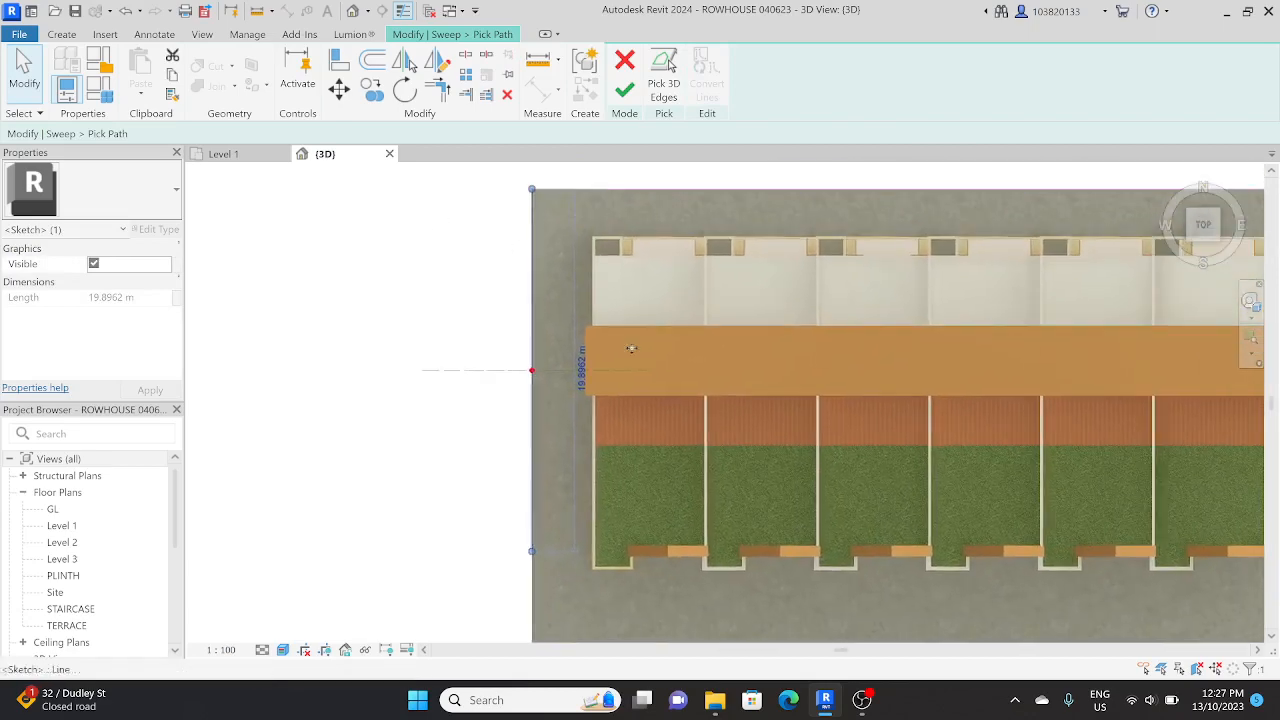
scroll(723, 386, "down", 3)
middle_click_drag(723, 386, 548, 360)
left_click(933, 513)
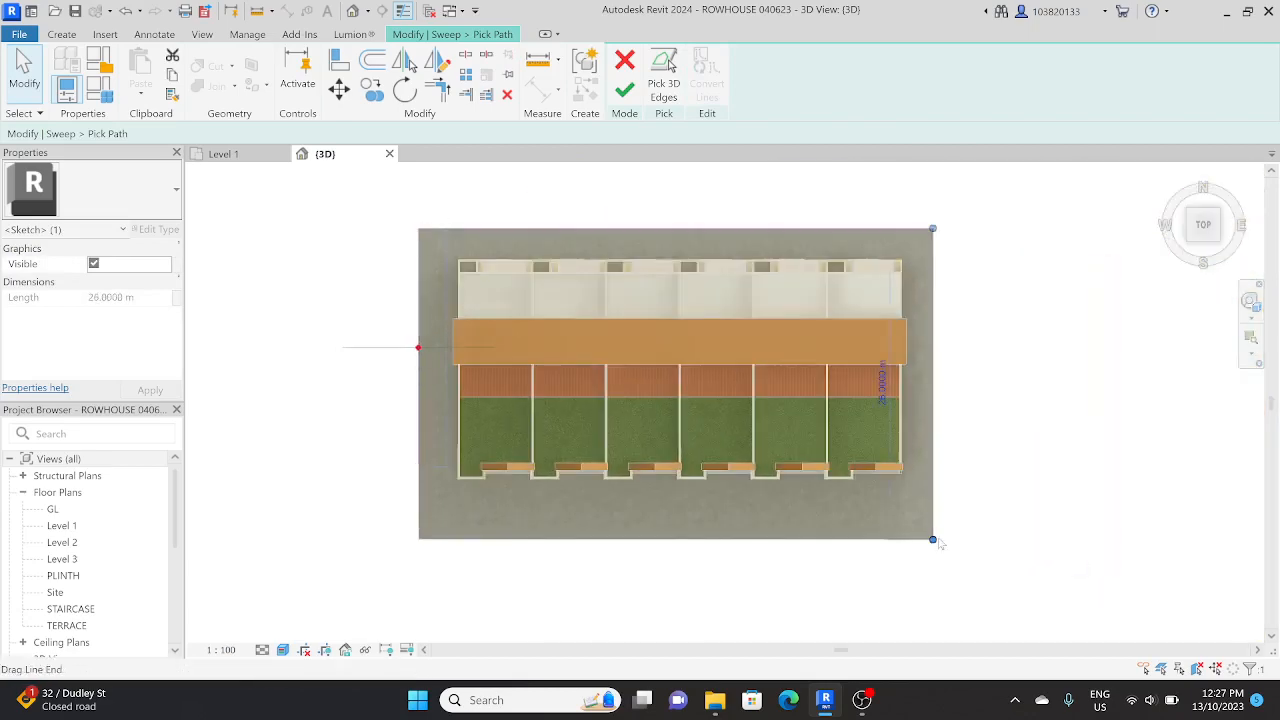
left_click_drag(934, 539, 938, 476)
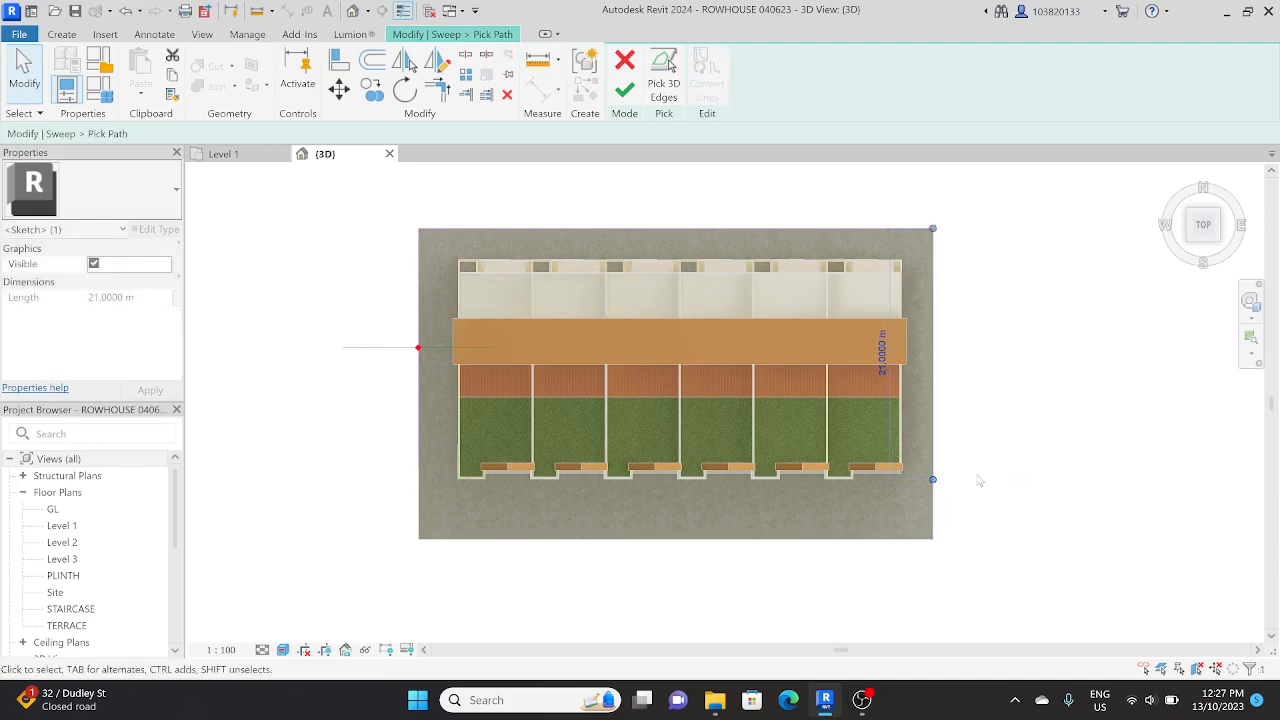
left_click(624, 90)
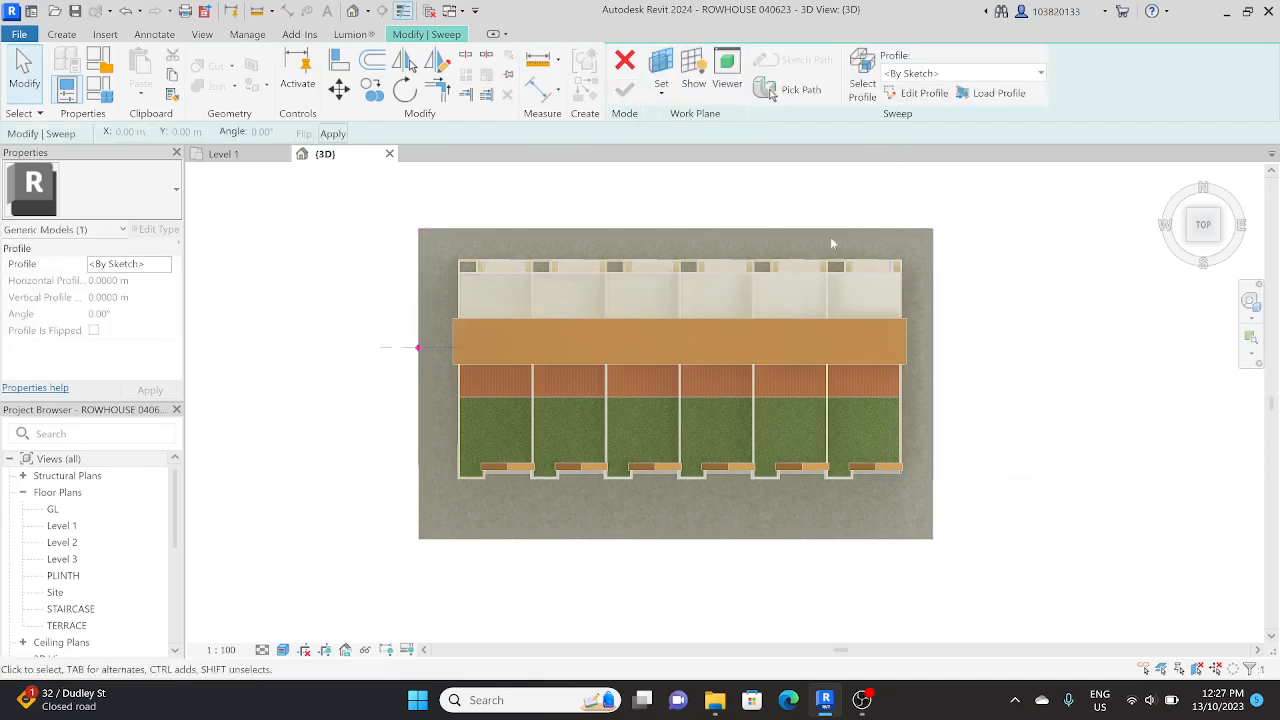
Step: Open the sweep profile for sketching and draw an upright rectangle about 0.2 m wide and 2.5 m high from the west path's reference point
middle_click_drag(831, 243, 456, 330, "shift")
scroll(456, 325, "up", 6)
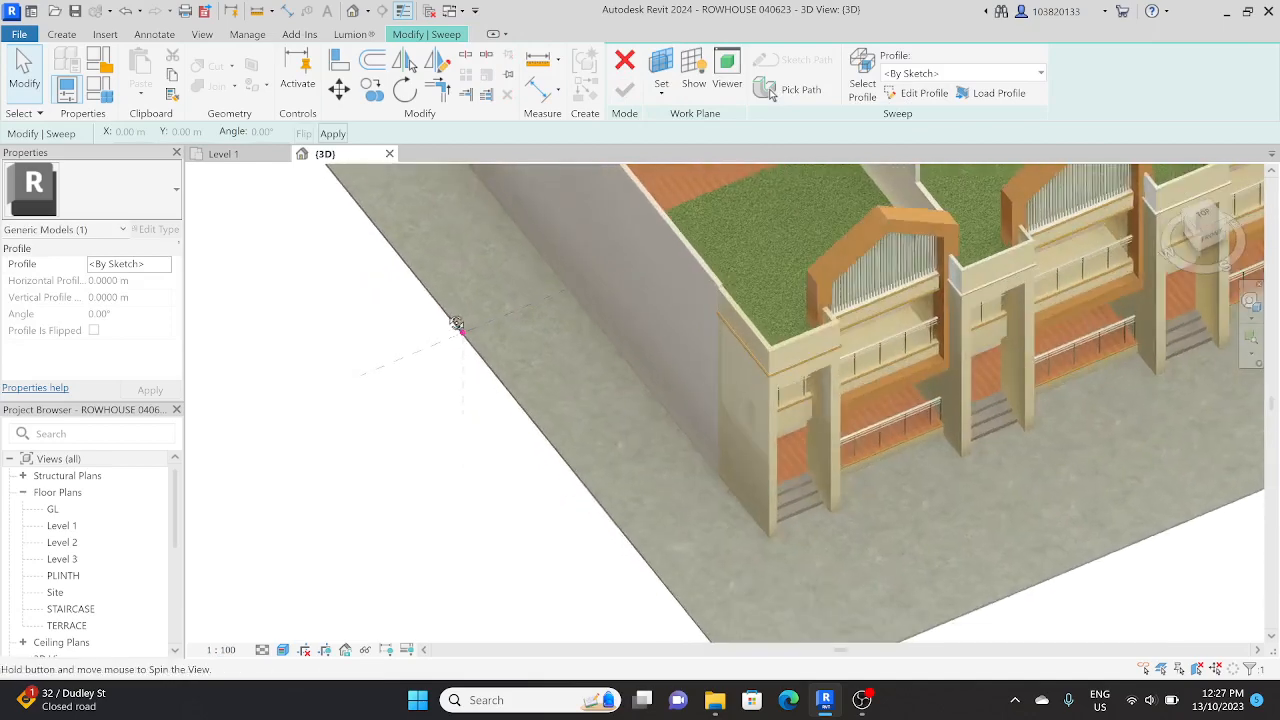
scroll(456, 325, "up", 4)
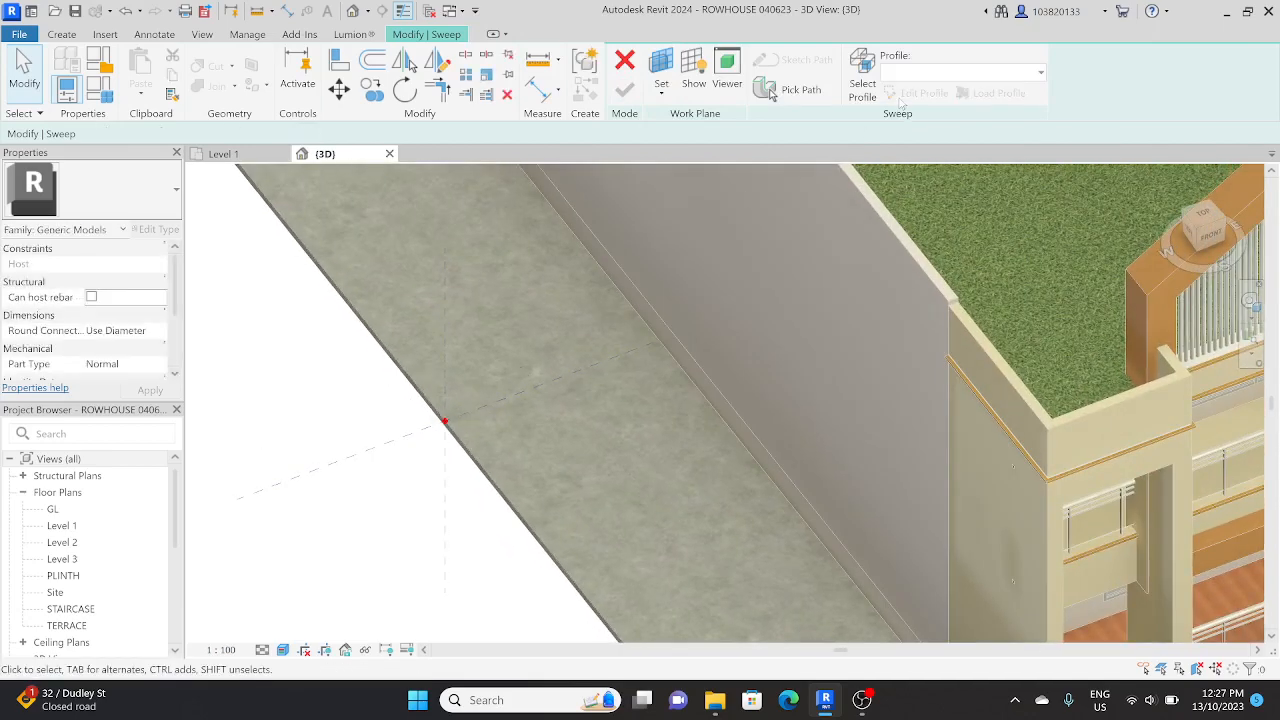
left_click(862, 85)
left_click(922, 93)
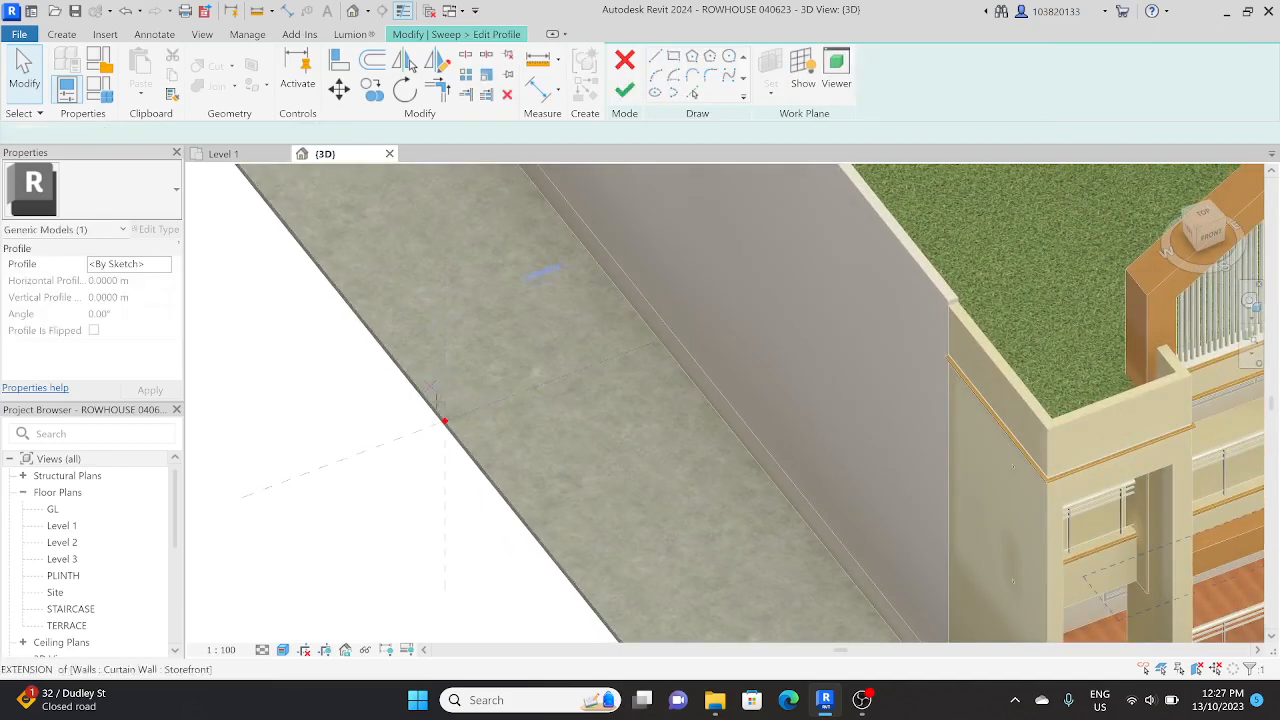
left_click(673, 56)
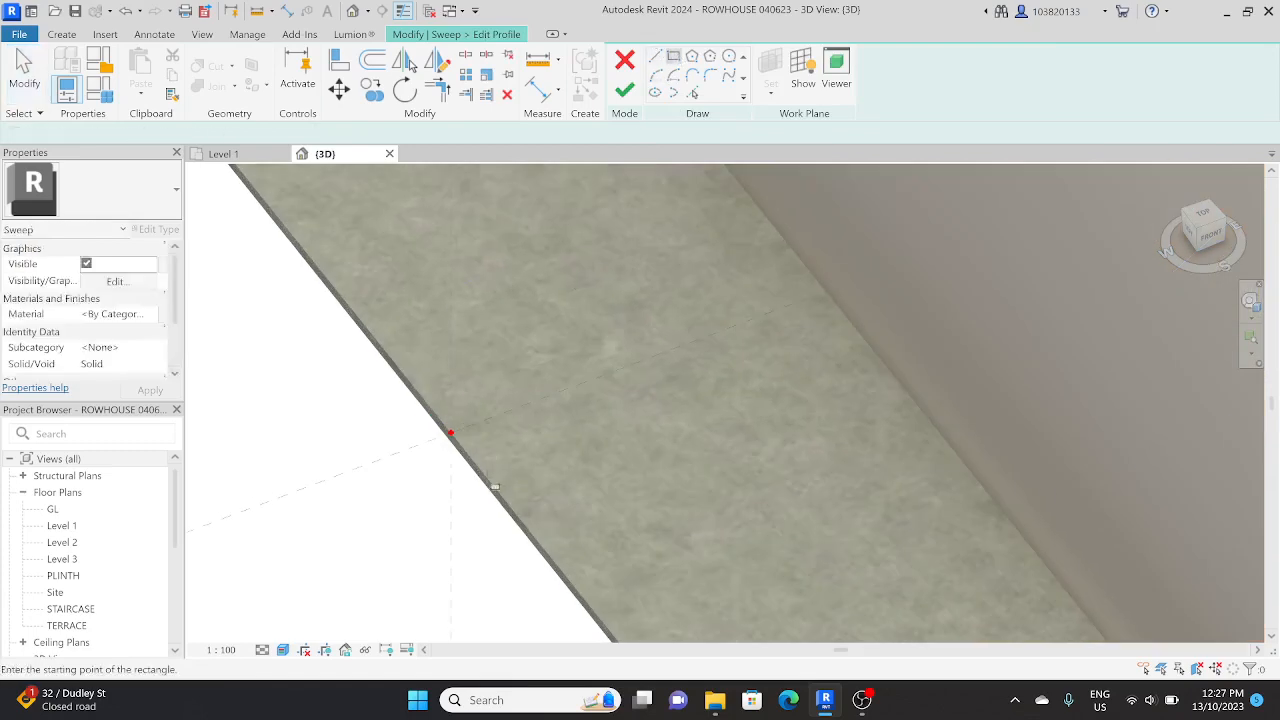
left_click(451, 432)
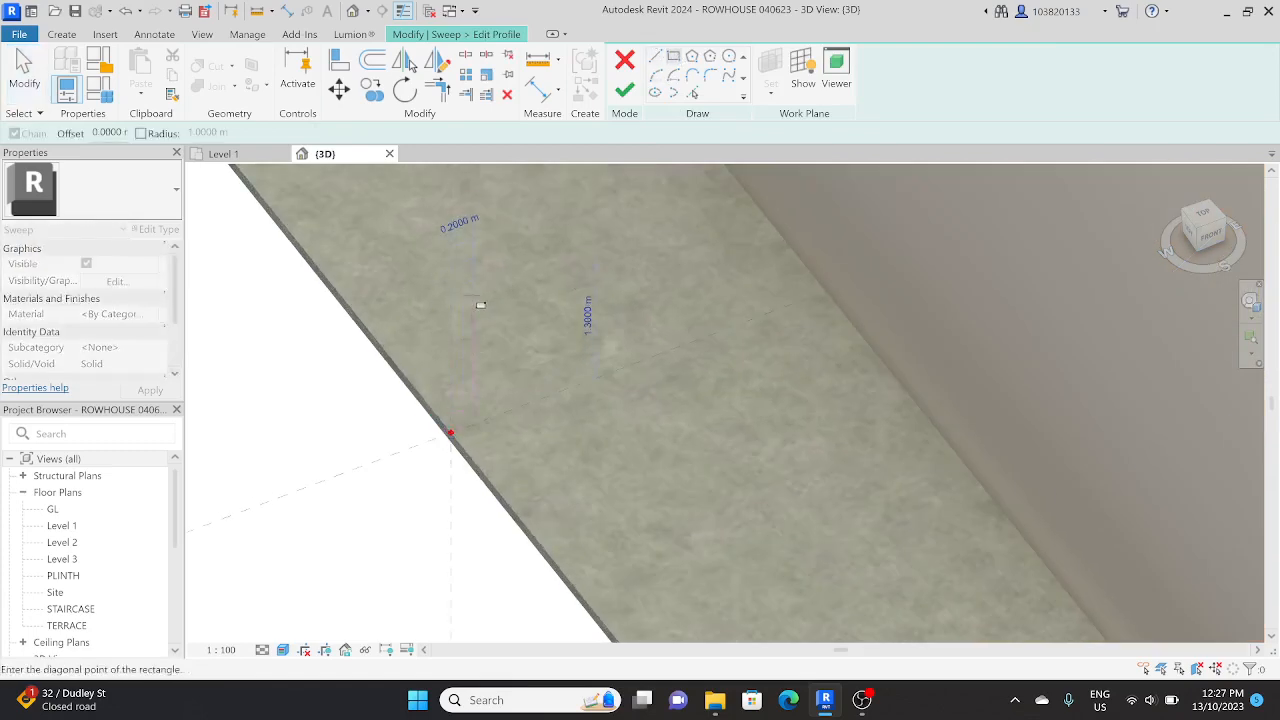
left_click(472, 196)
scroll(494, 480, "down", 2)
key("Escape")
key("Escape")
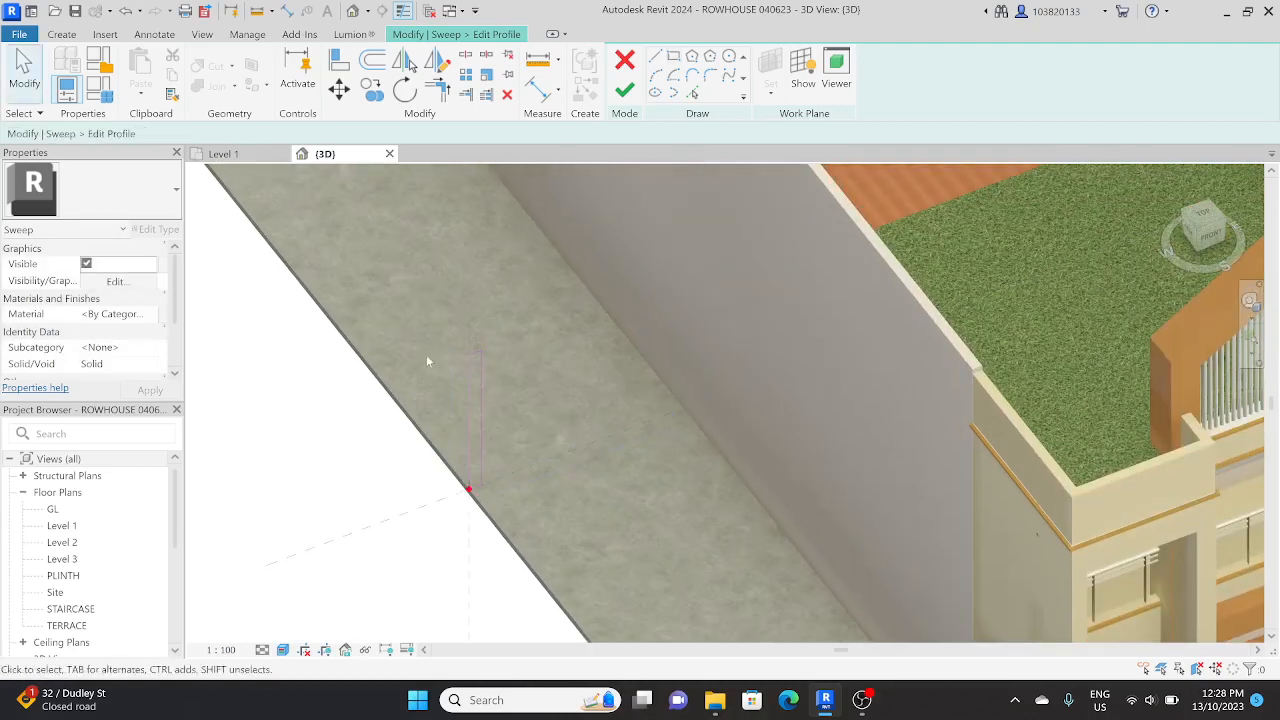
Step: Set the profile rectangle's height to 1.80 m and its width to 0.23 m
left_click(480, 360)
left_click(505, 403)
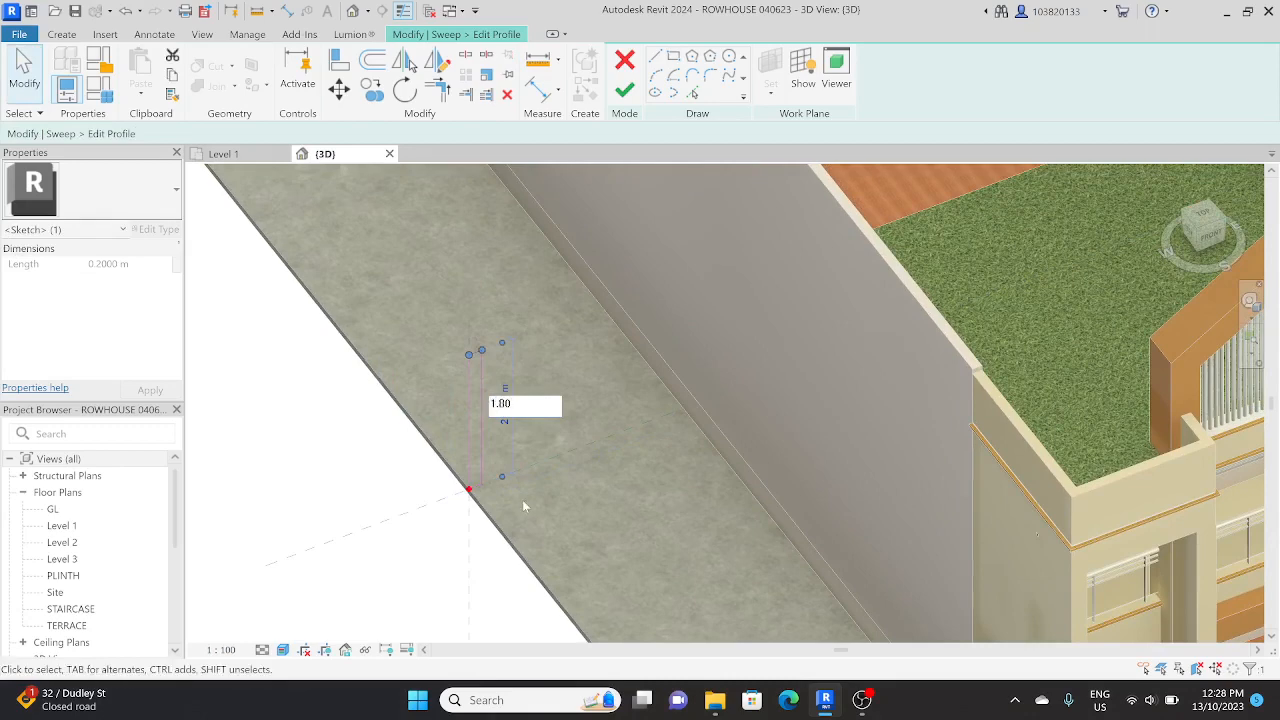
key("Return")
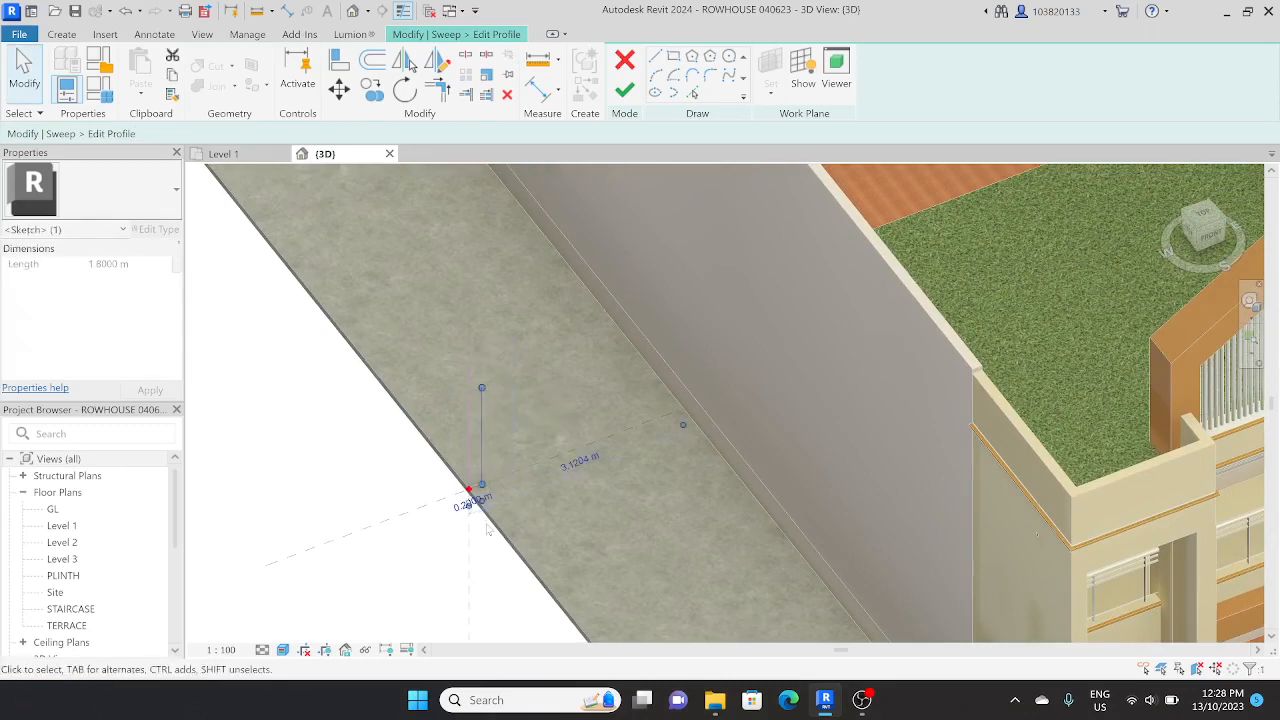
scroll(470, 495, "up", 4)
left_click(481, 512)
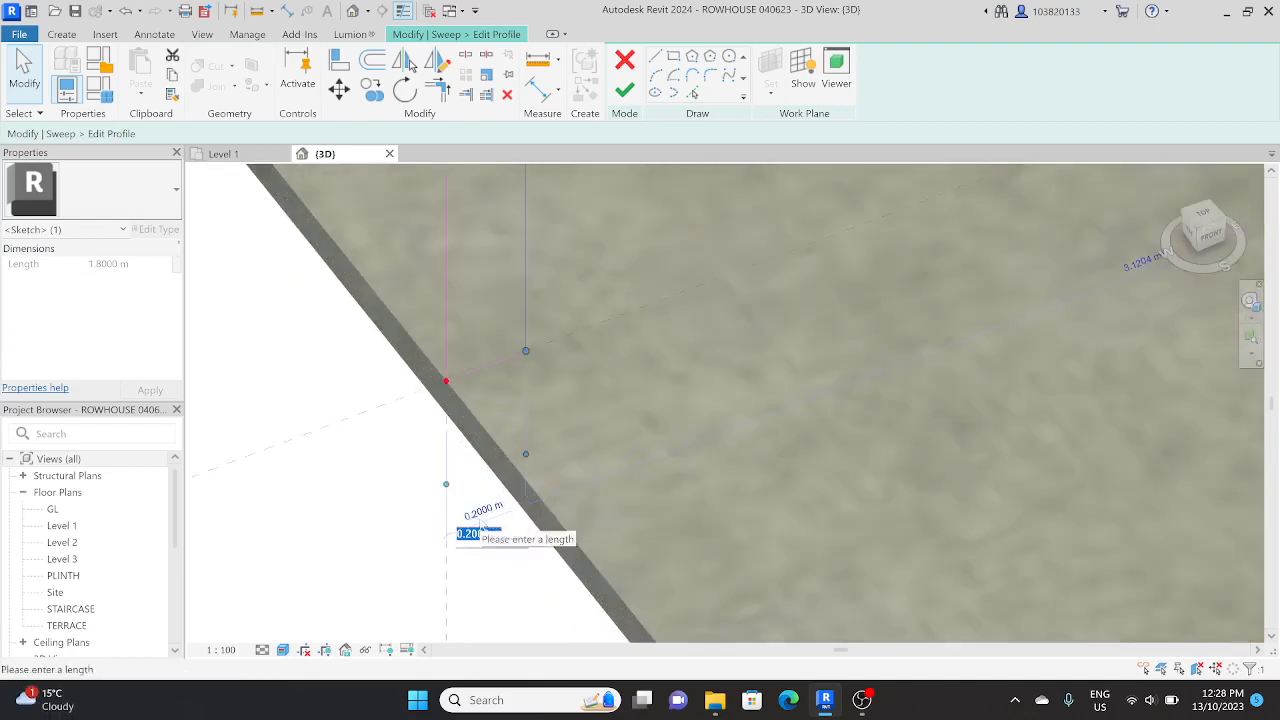
type("0.")
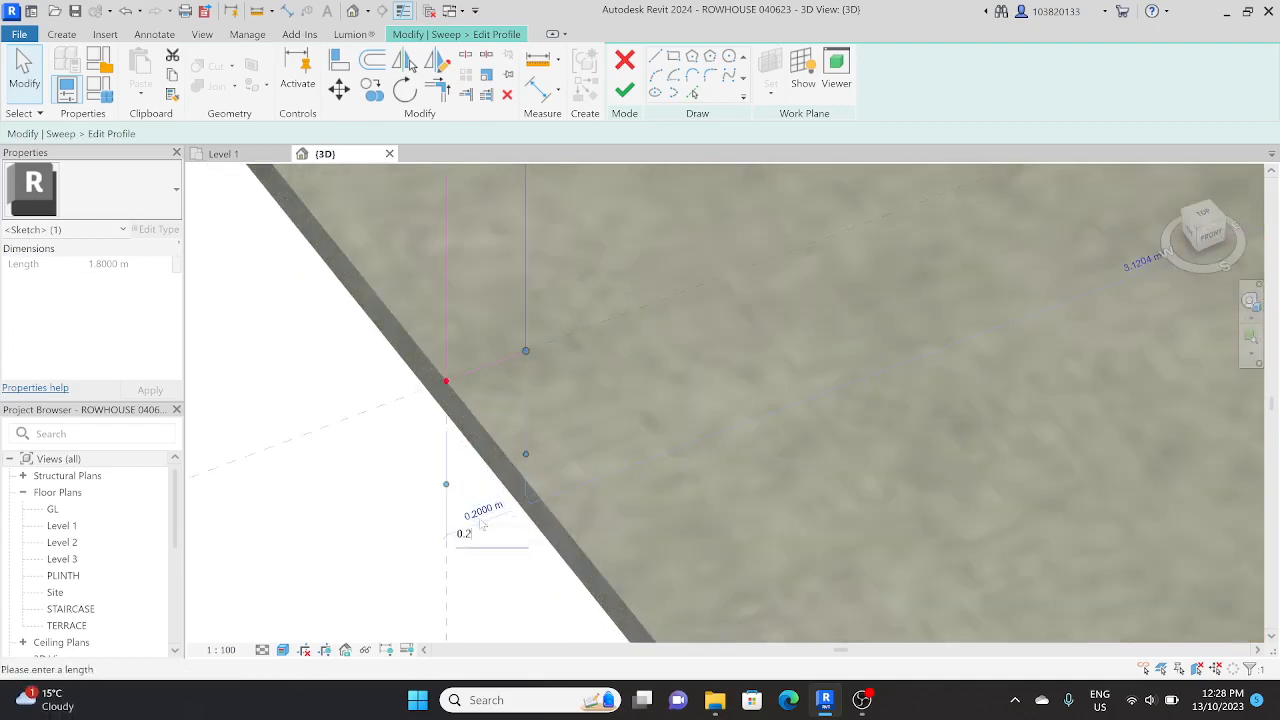
key("Return")
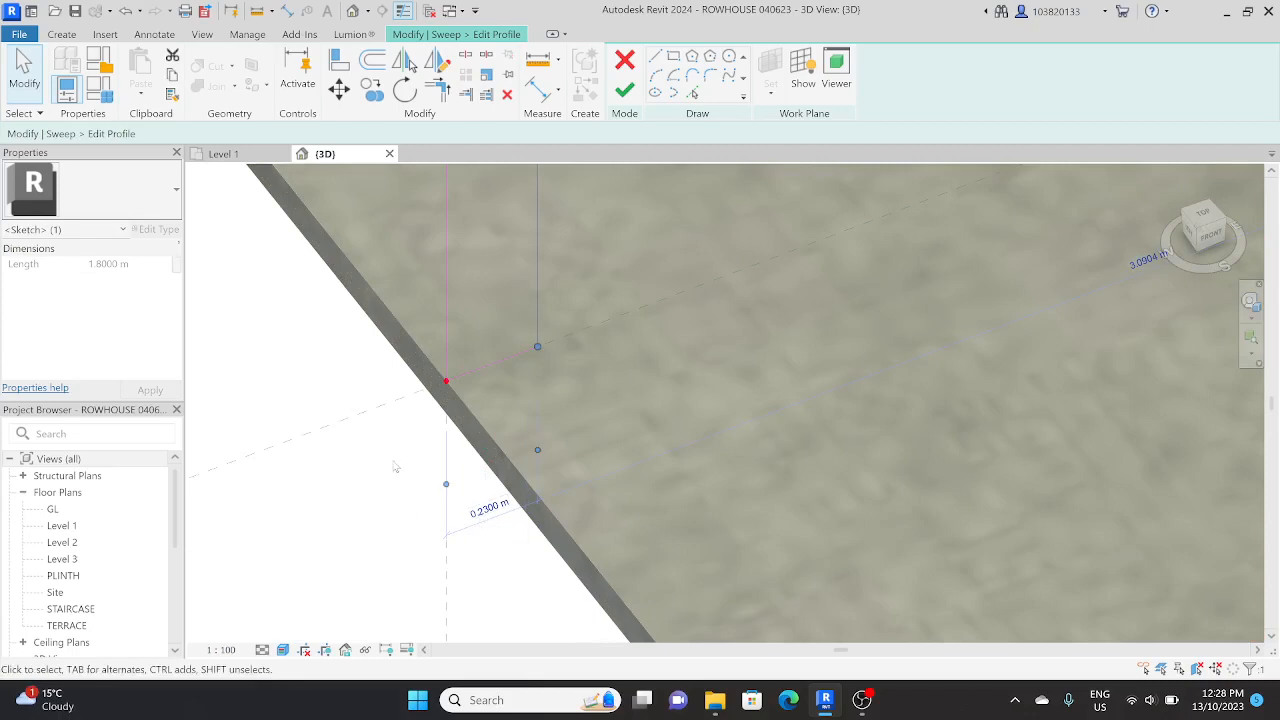
left_click(396, 467)
scroll(428, 567, "down", 3)
Step: Finish the profile and the sweep, then inspect the boundary wall along the slab's west and north edges
left_click(624, 90)
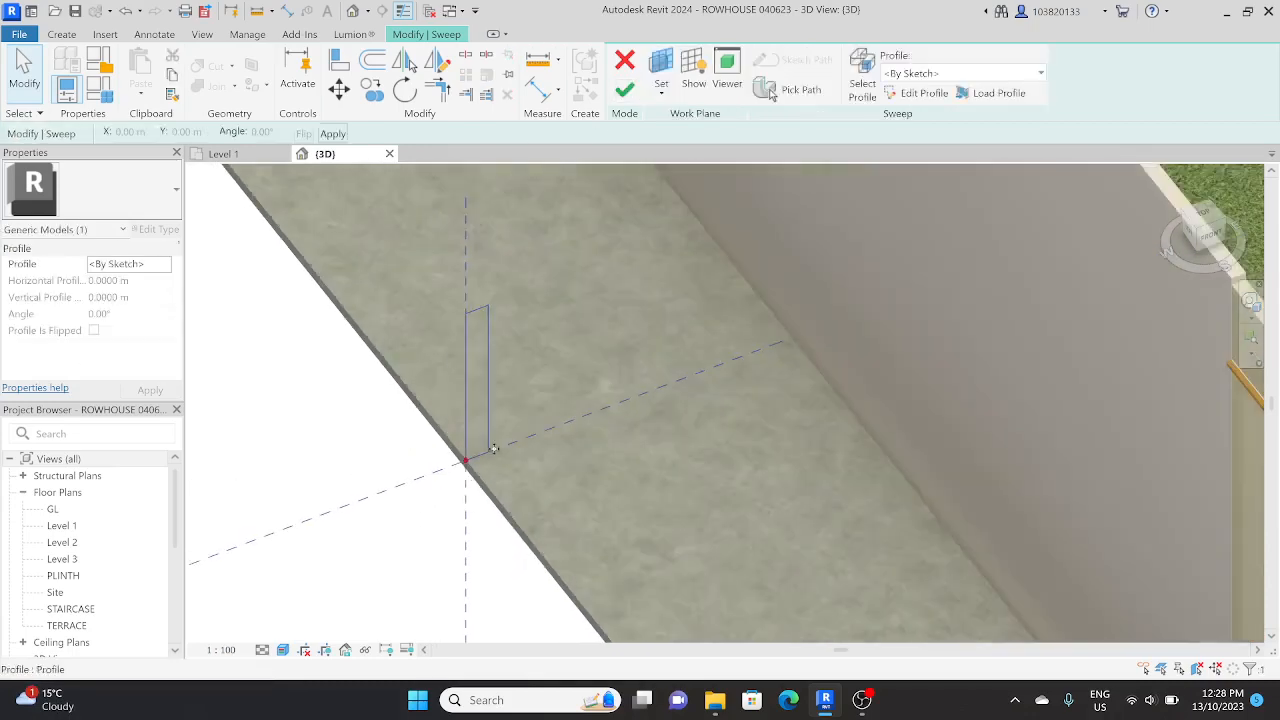
left_click(624, 91)
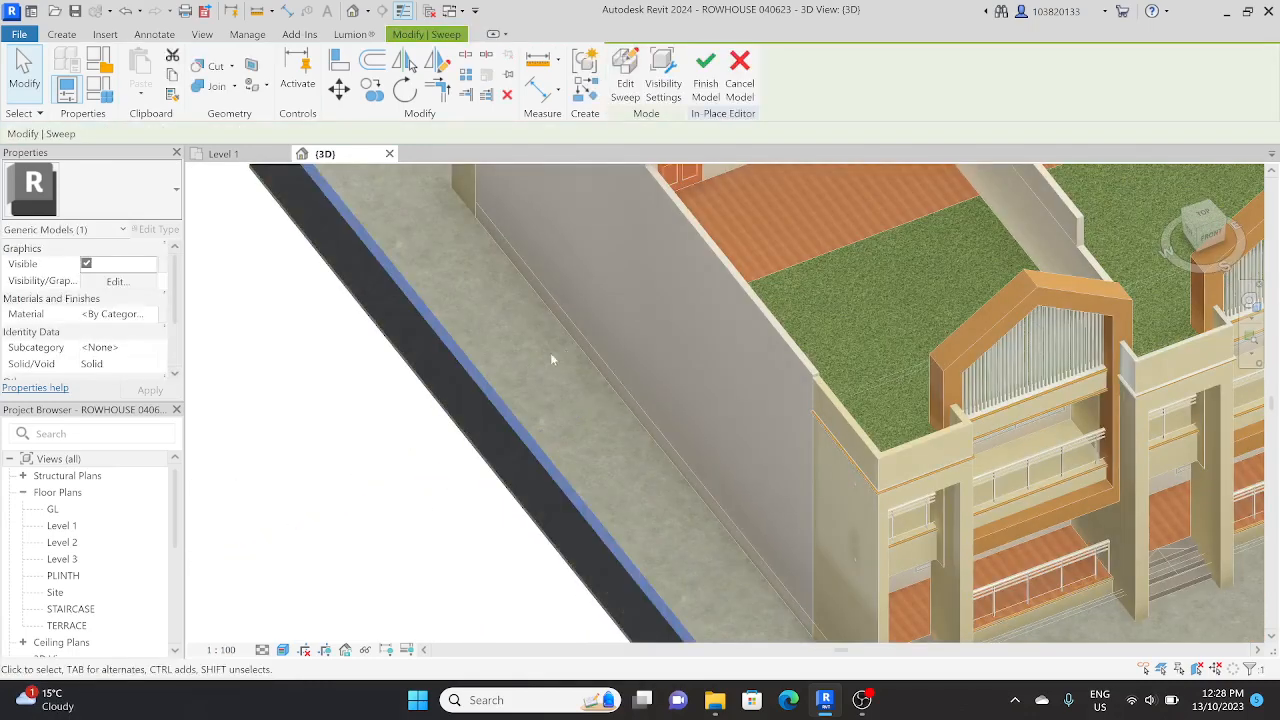
scroll(498, 388, "down", 4)
middle_click_drag(494, 391, 494, 423, "shift")
scroll(494, 423, "down", 1)
left_click(889, 424)
scroll(478, 460, "up", 6)
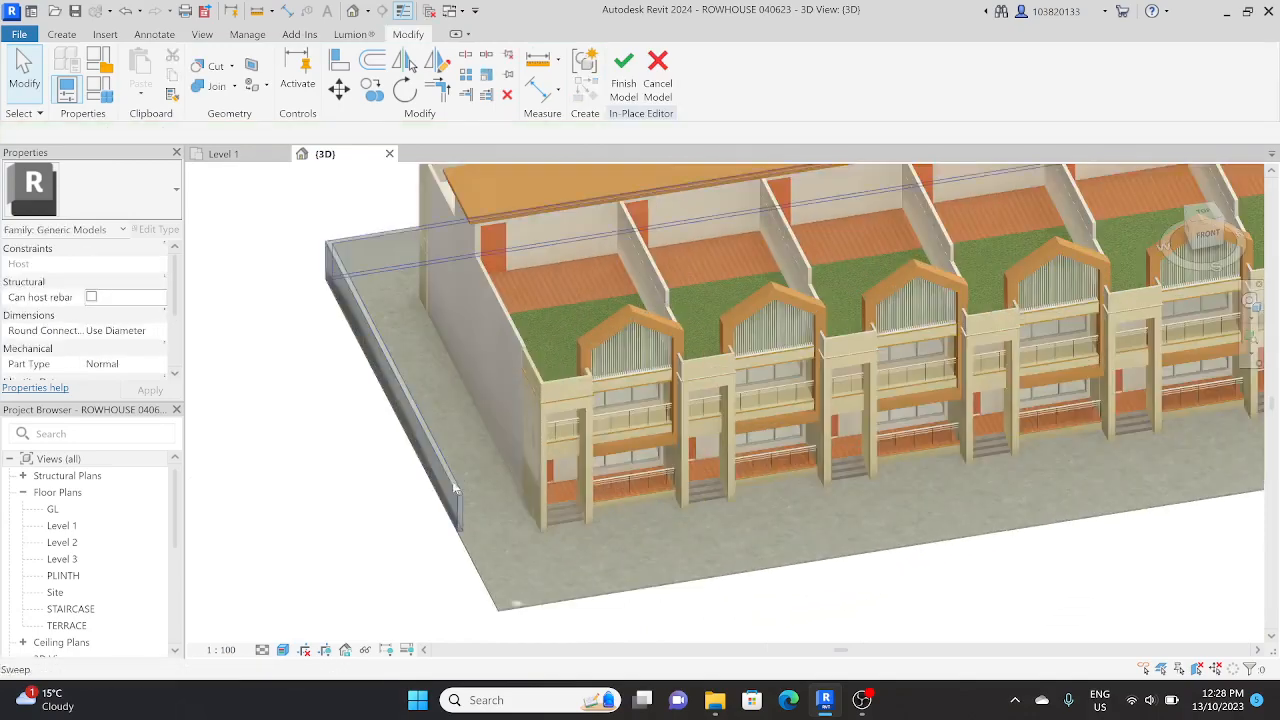
middle_click_drag(474, 485, 432, 552, "shift")
scroll(460, 529, "down", 5)
Step: Start a solid extrusion in the top view and sketch a rectangle about 0.4 m deep just west of the west boundary wall
left_click(1201, 220)
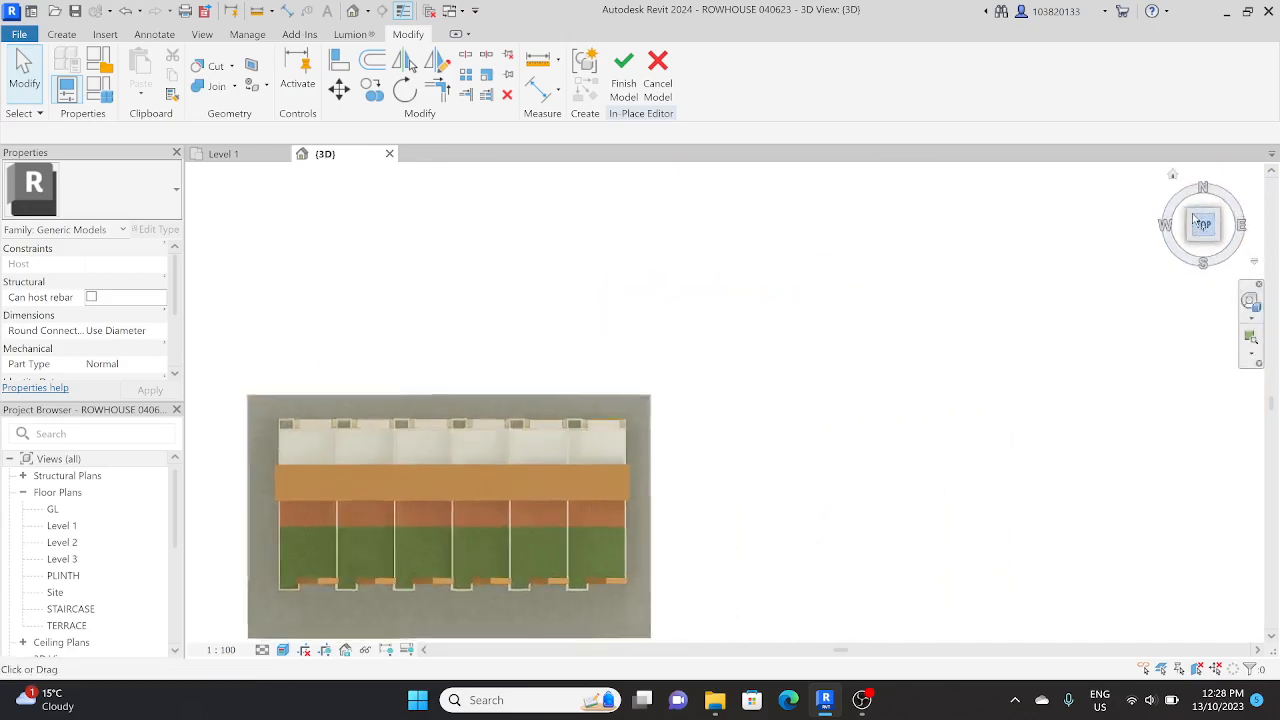
scroll(483, 503, "up", 3)
scroll(570, 432, "up", 3)
scroll(590, 445, "up", 3)
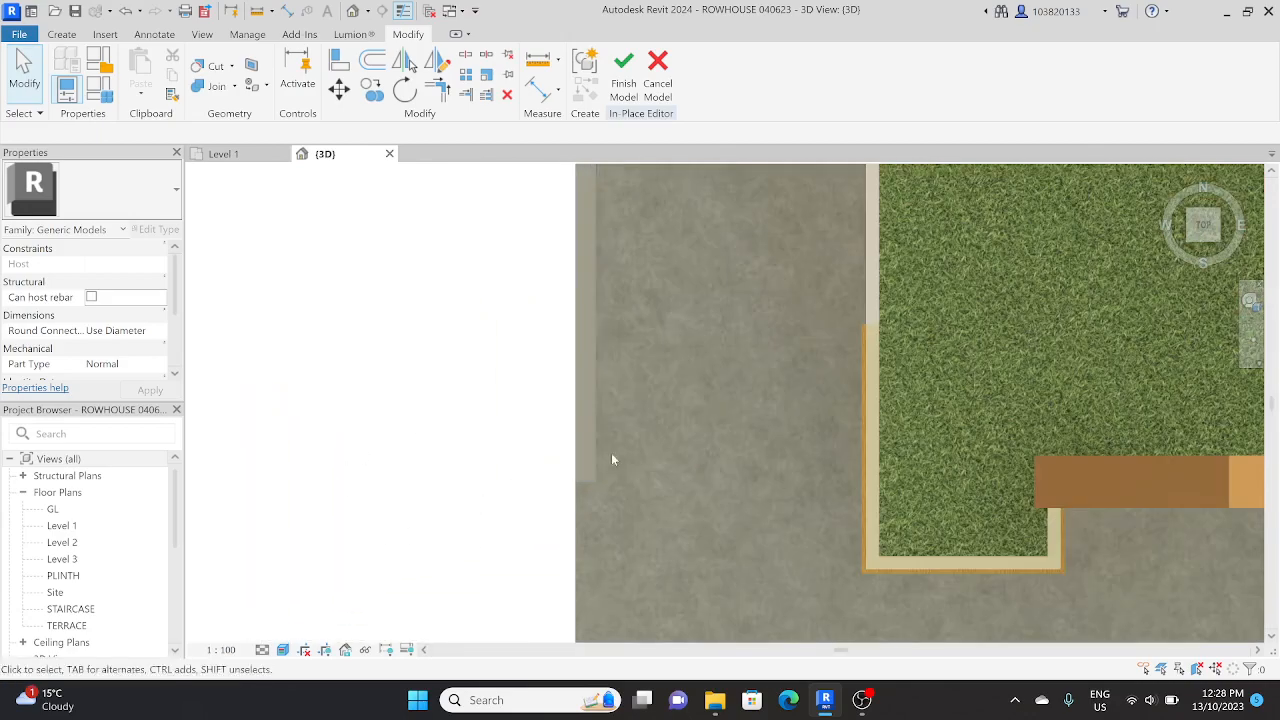
scroll(557, 457, "down", 2)
left_click(61, 34)
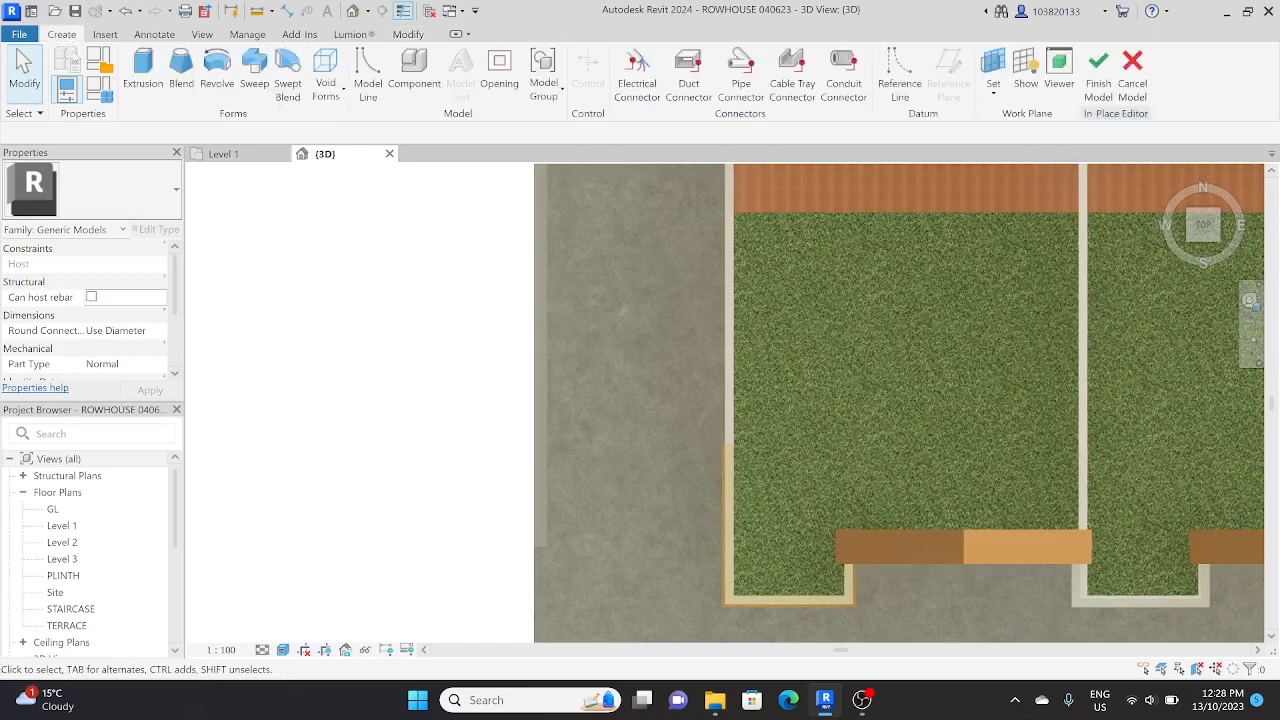
left_click(143, 65)
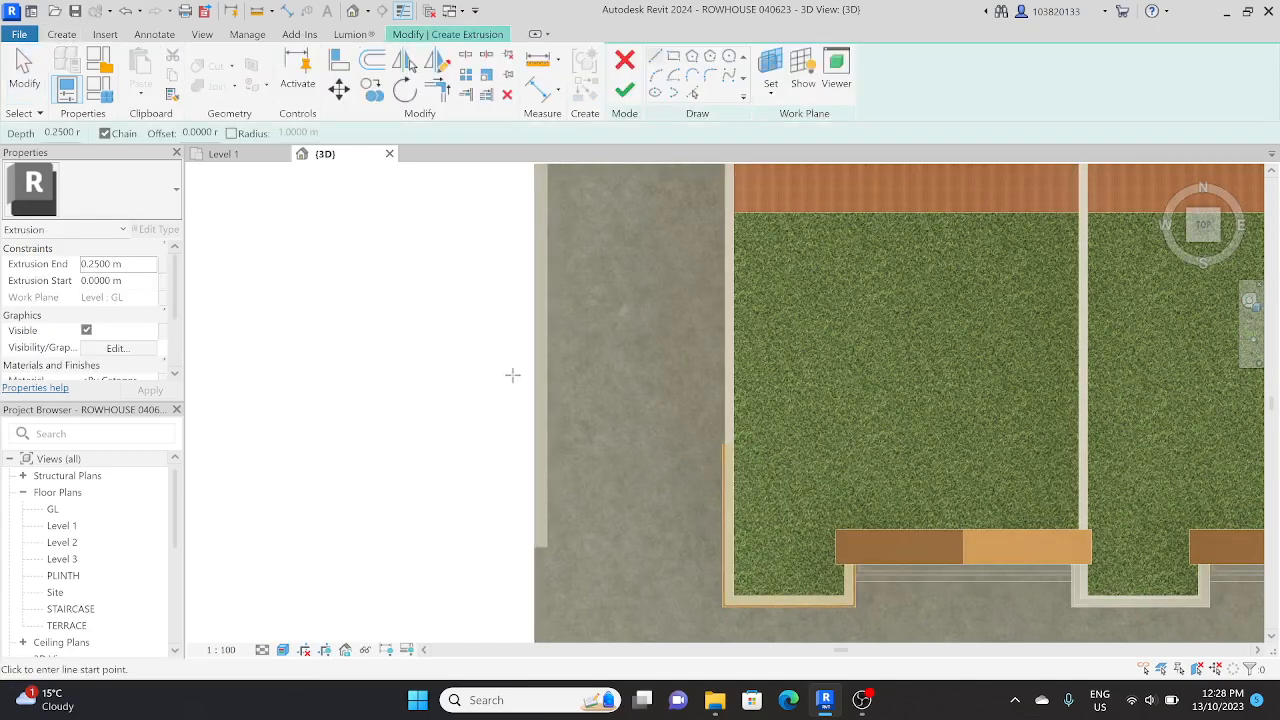
scroll(512, 375, "down", 3)
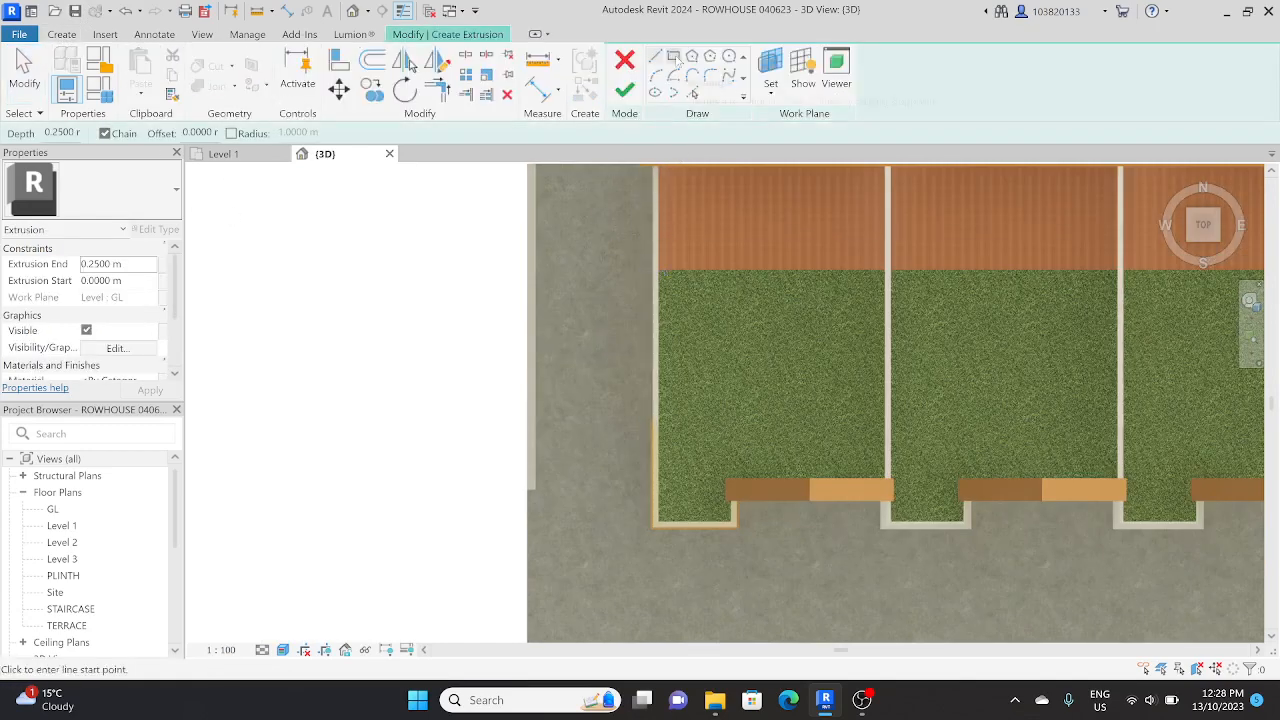
left_click(673, 57)
scroll(523, 451, "up", 4)
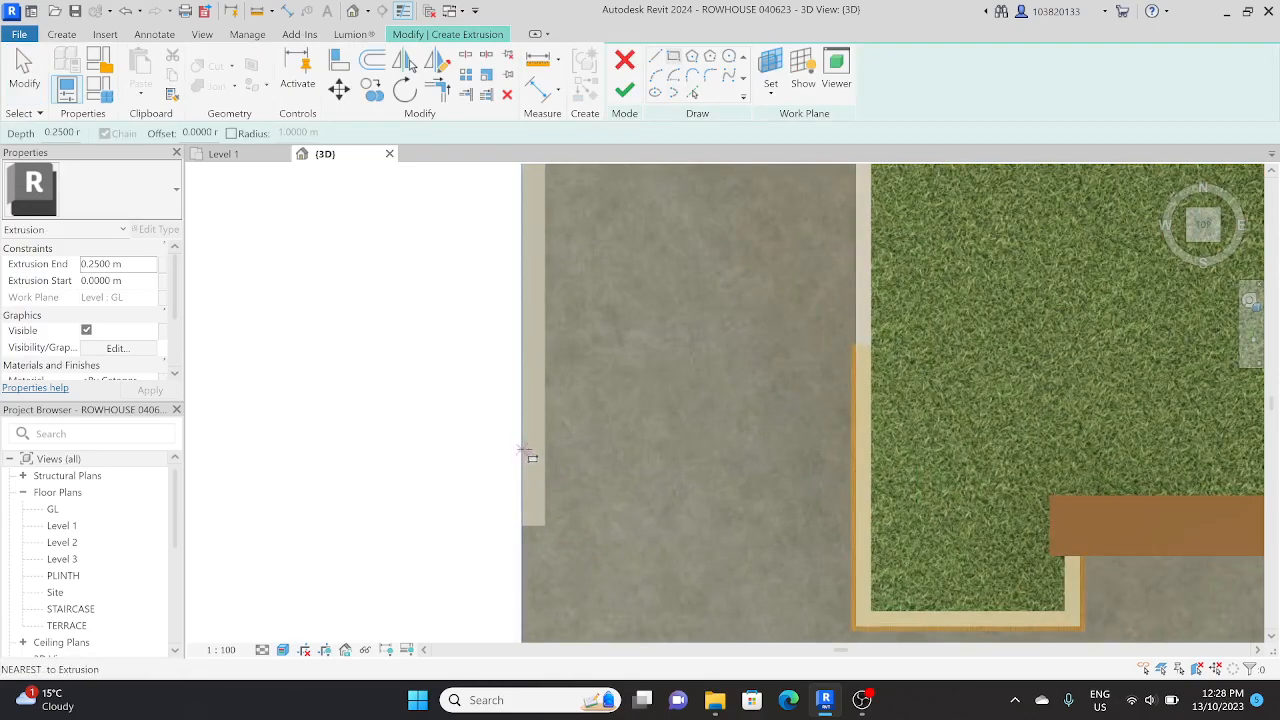
left_click(347, 315)
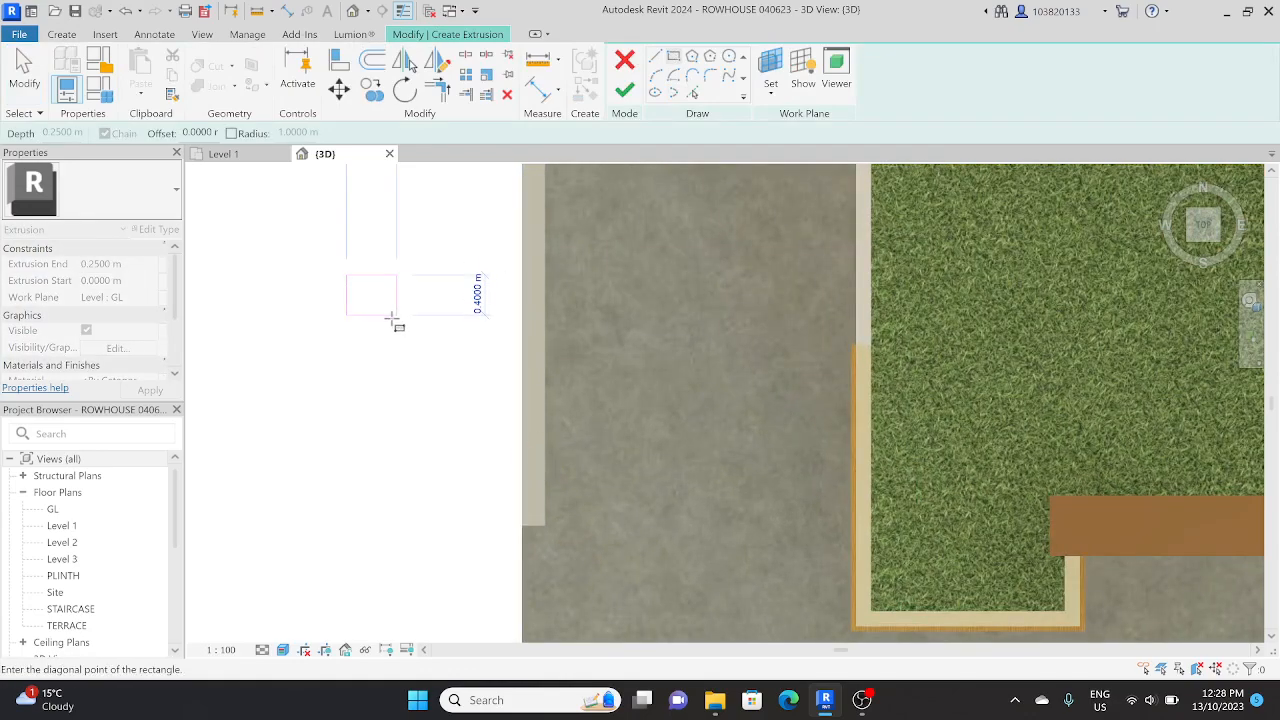
left_click(395, 317)
key("Escape")
key("Escape")
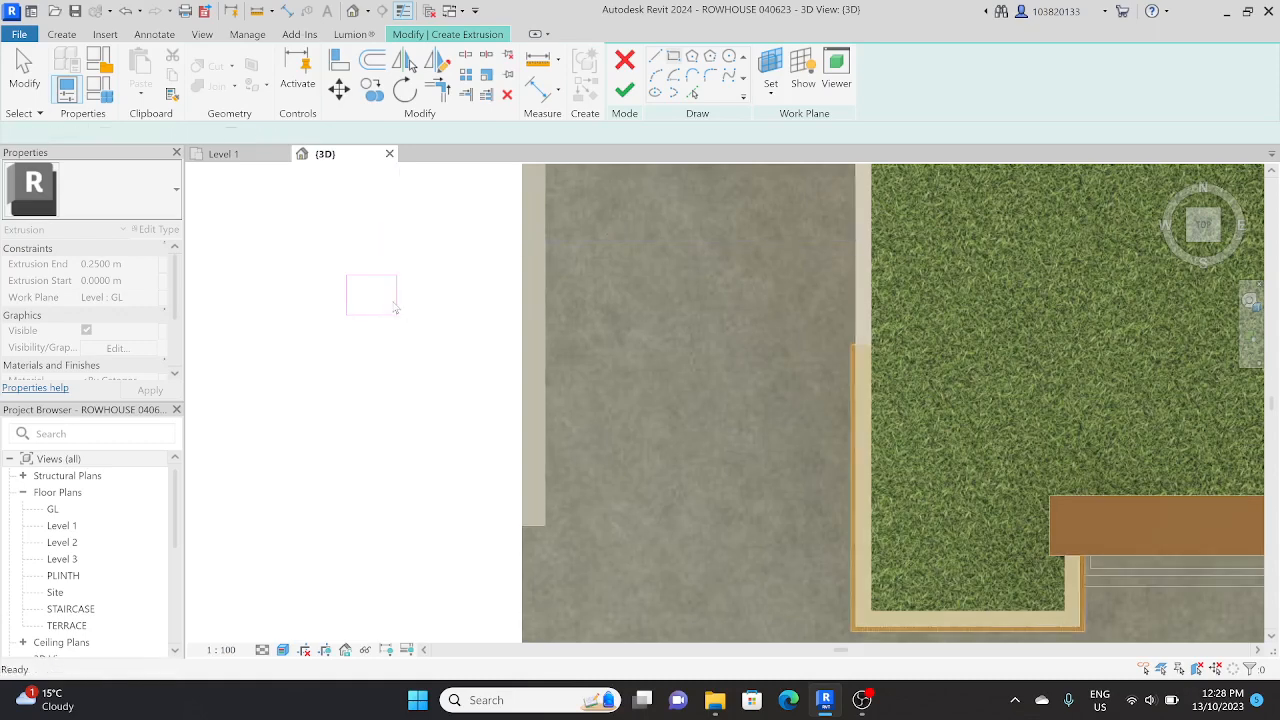
Step: Set both sides of the sketched rectangle to 0.60 m
left_click(397, 305)
left_click(369, 221)
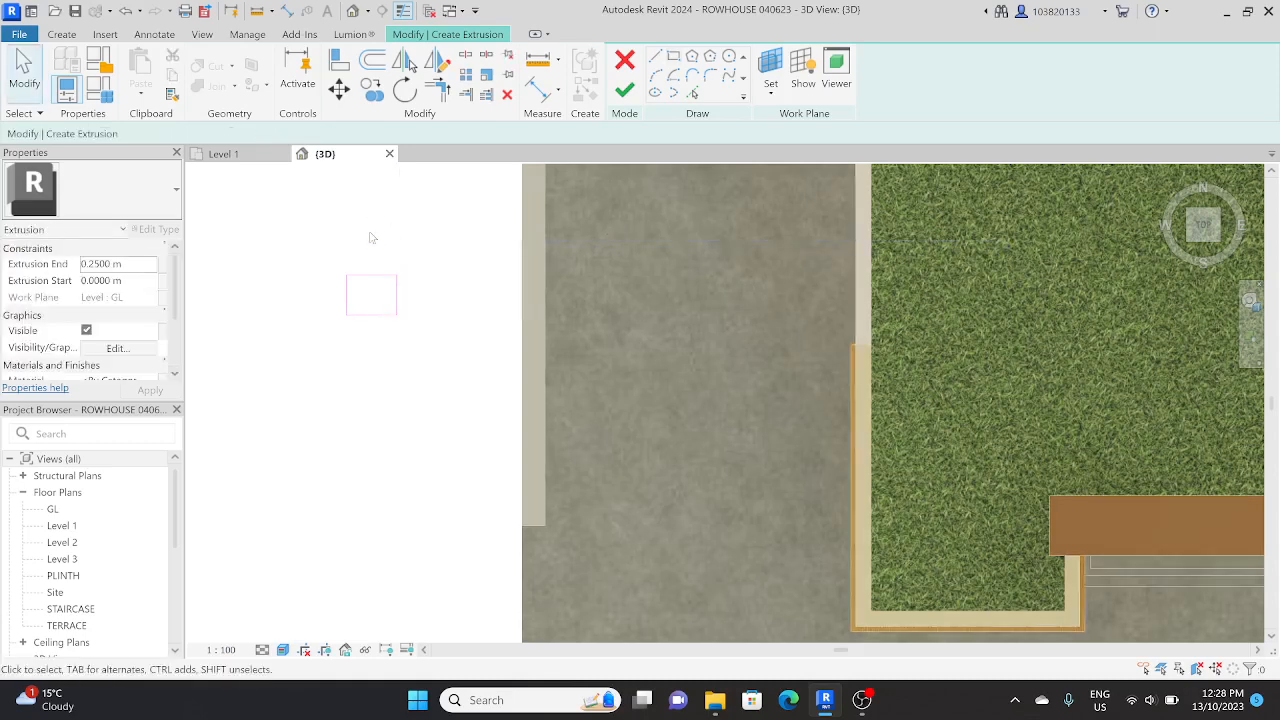
left_click(396, 285)
left_click(372, 235)
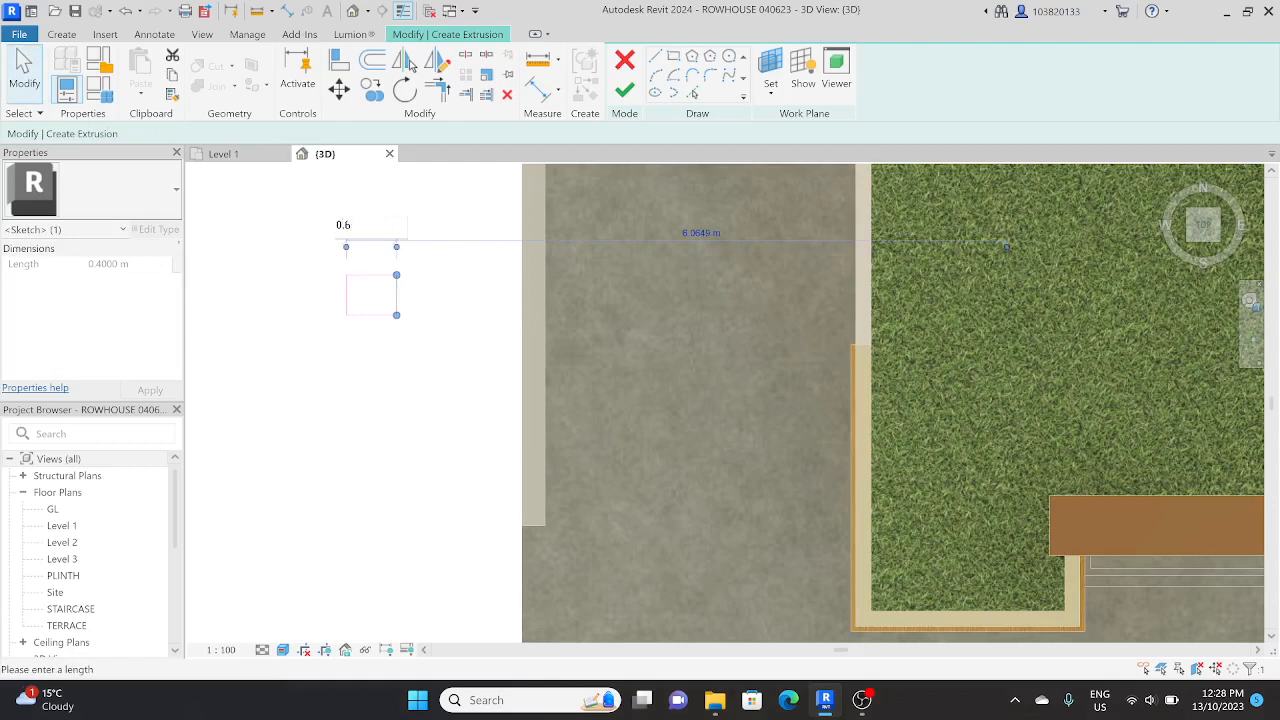
key("Return")
left_click(477, 385)
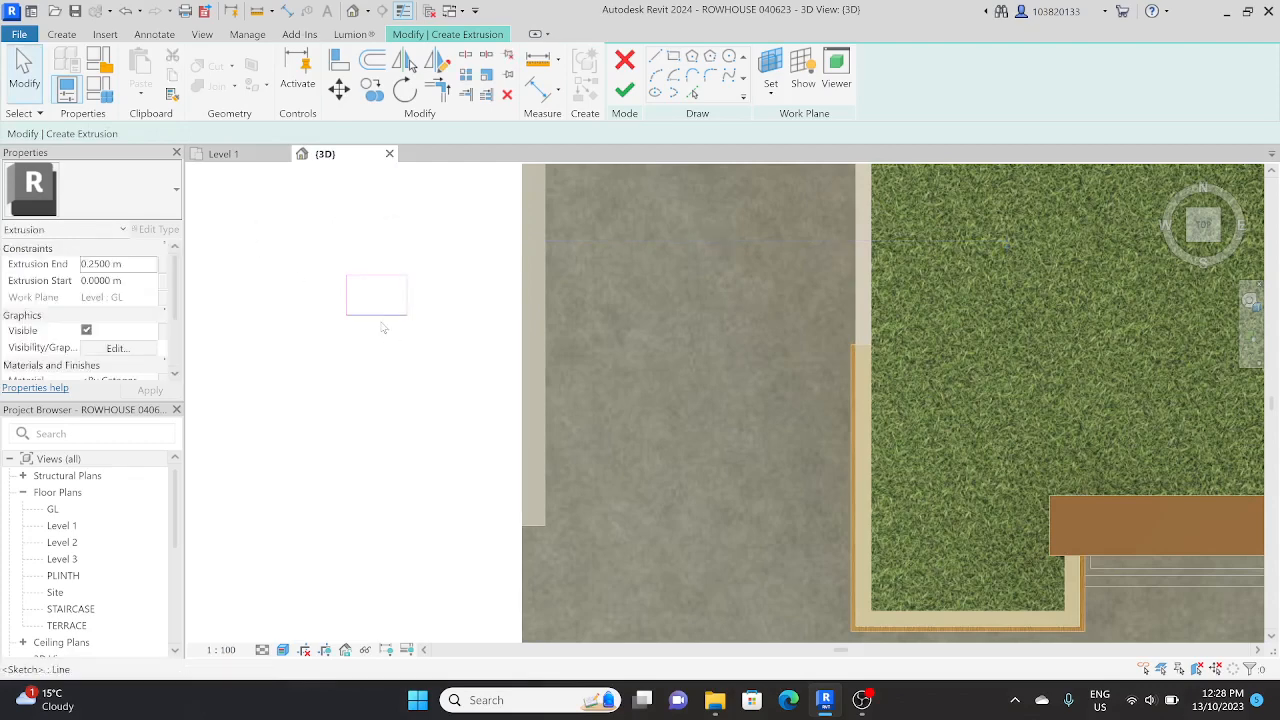
left_click(382, 316)
left_click(434, 290)
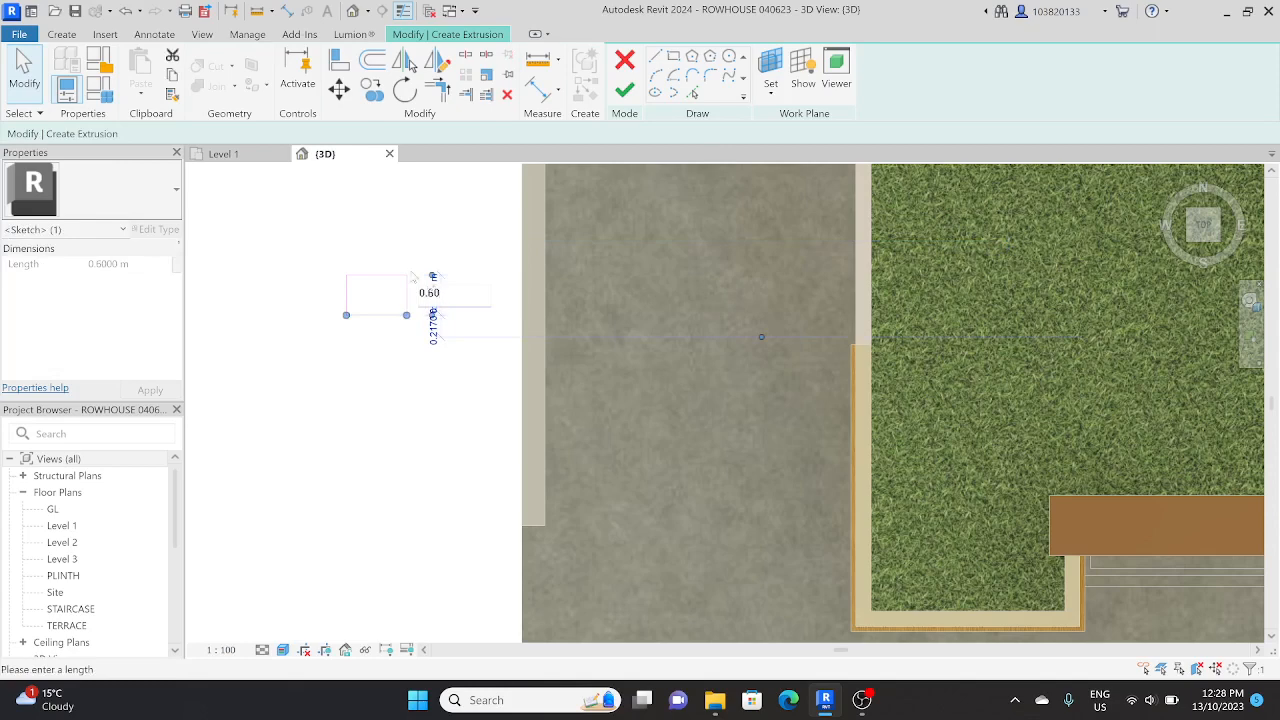
key("Return")
Step: Move the 0.60 m square onto the south end of the west boundary wall, centred on the wall's thickness
left_click_drag(316, 368, 466, 252)
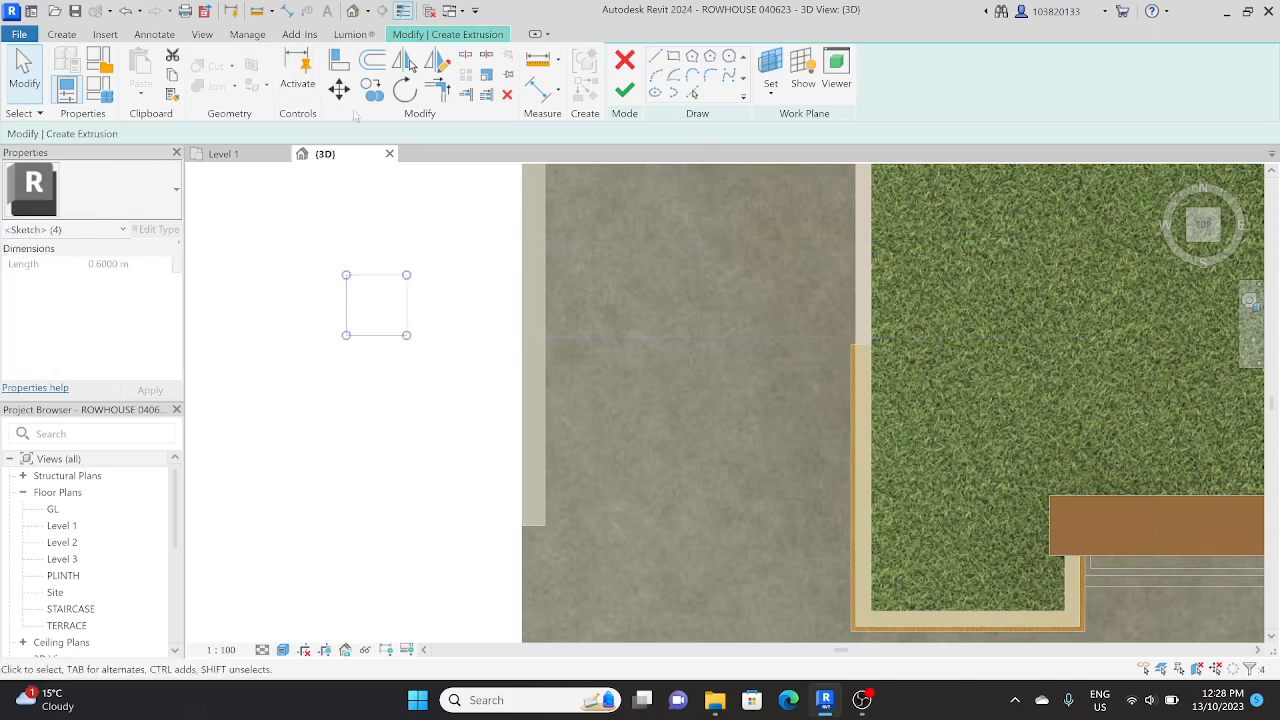
left_click(340, 95)
left_click(376, 278)
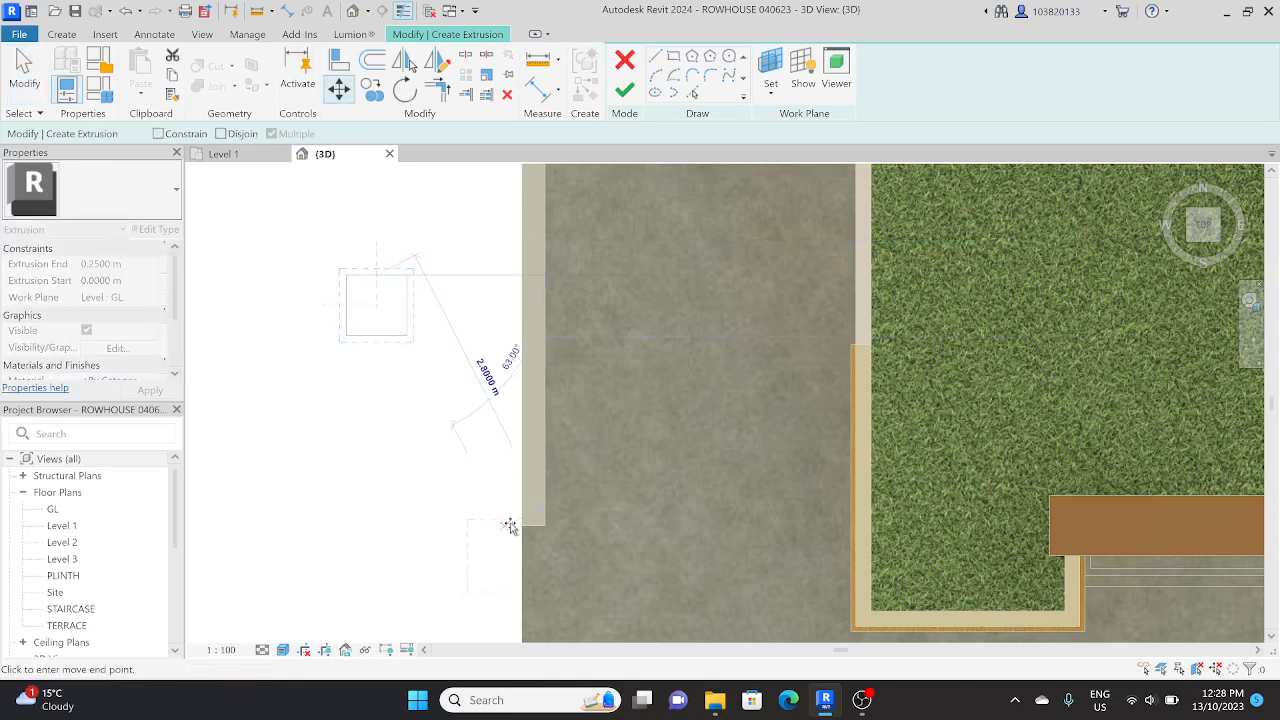
left_click(531, 461)
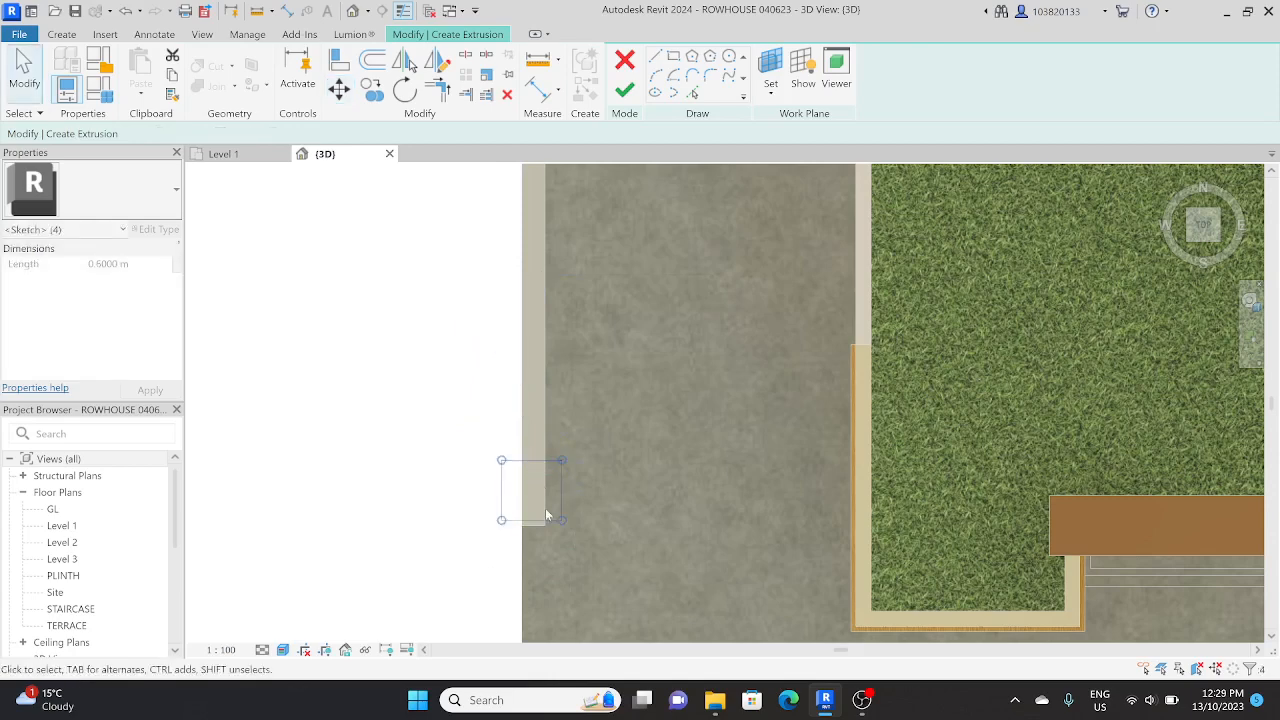
Step: Move the square about 0.14 m south so that it encloses the end of the west boundary wall
left_click(545, 512)
scroll(488, 531, "up", 1)
left_click_drag(483, 532, 631, 390)
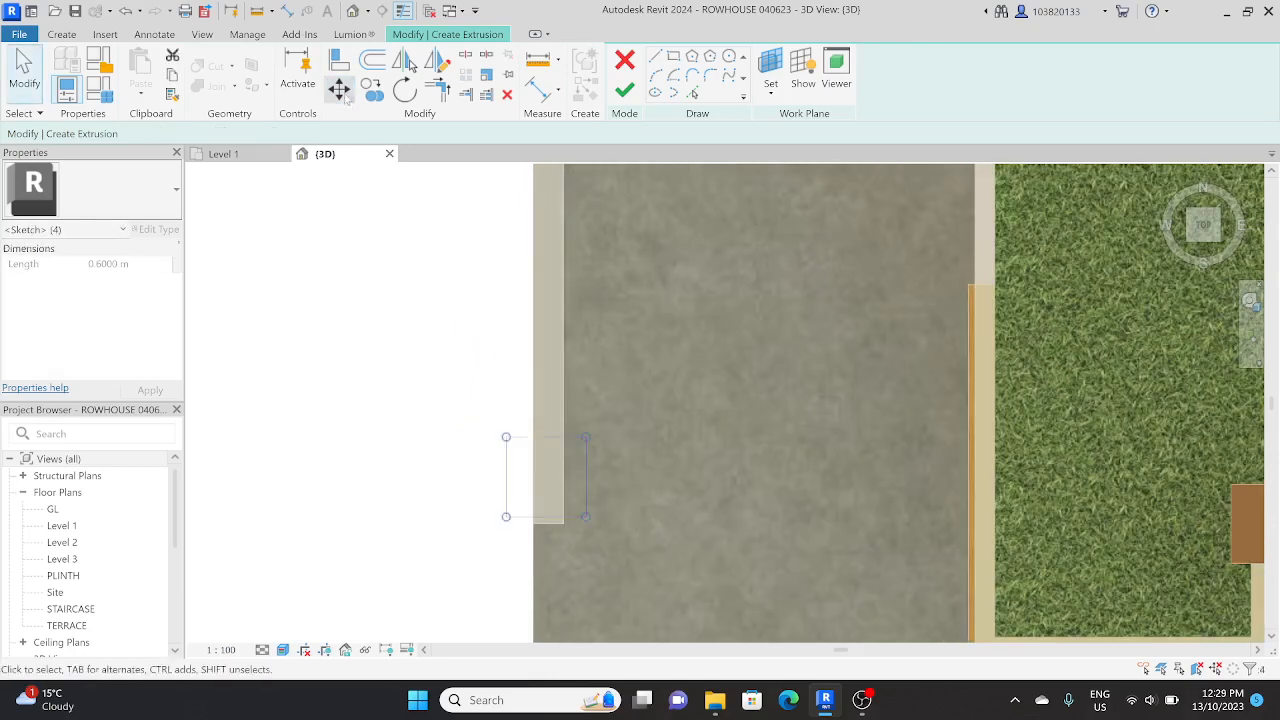
left_click(340, 90)
left_click(545, 520)
scroll(545, 541, "up", 1)
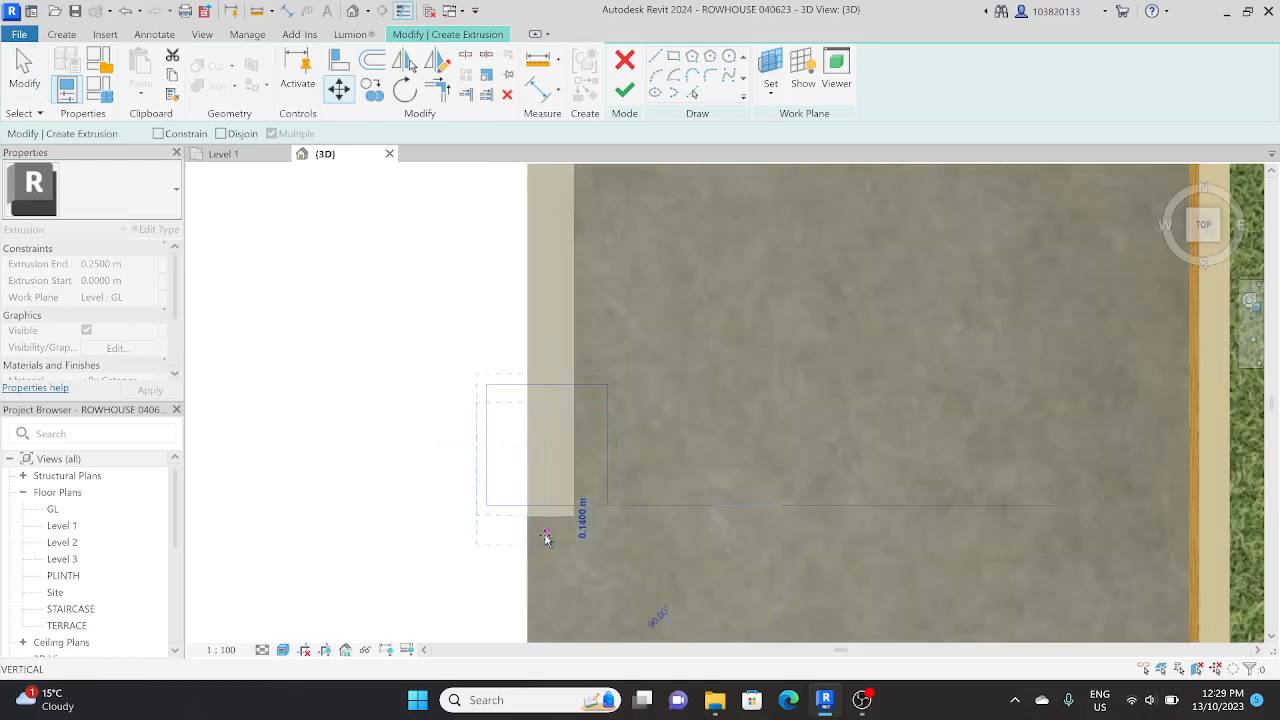
left_click(544, 538)
scroll(590, 514, "down", 3)
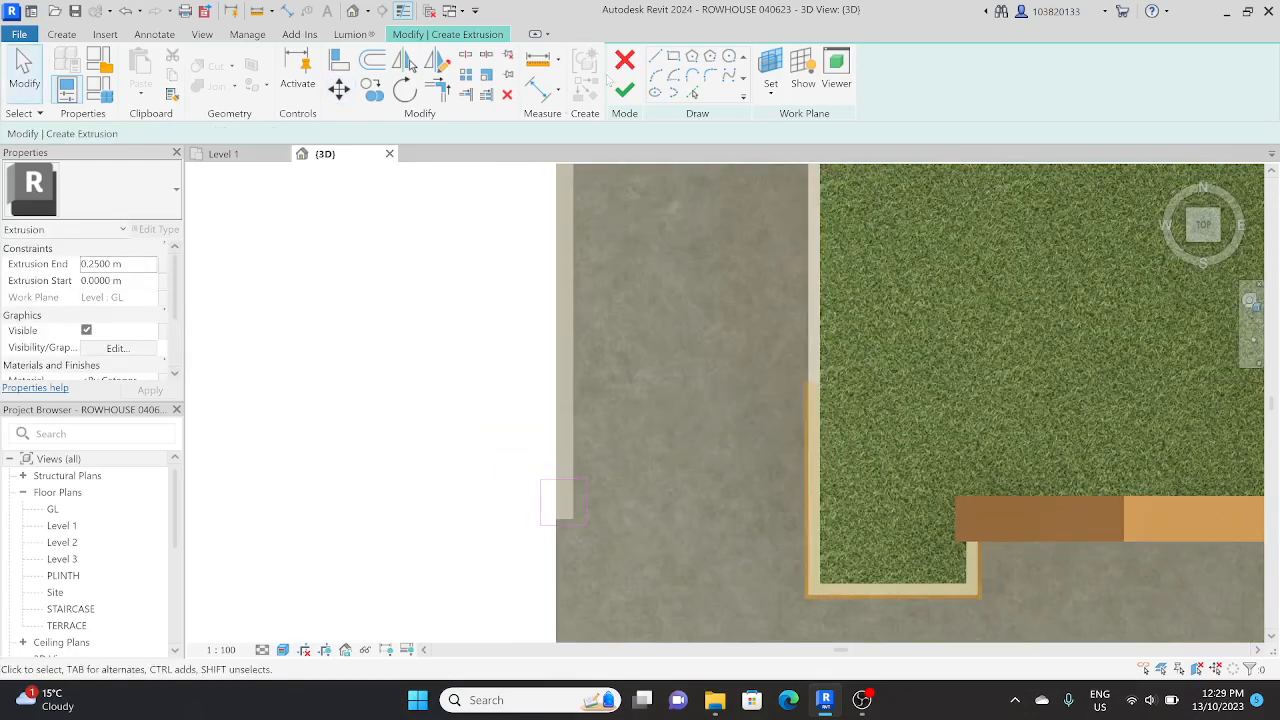
Step: Finish the square pillar extrusion at the end of the west boundary wall and stretch its top up to about 1.65 m
left_click(624, 93)
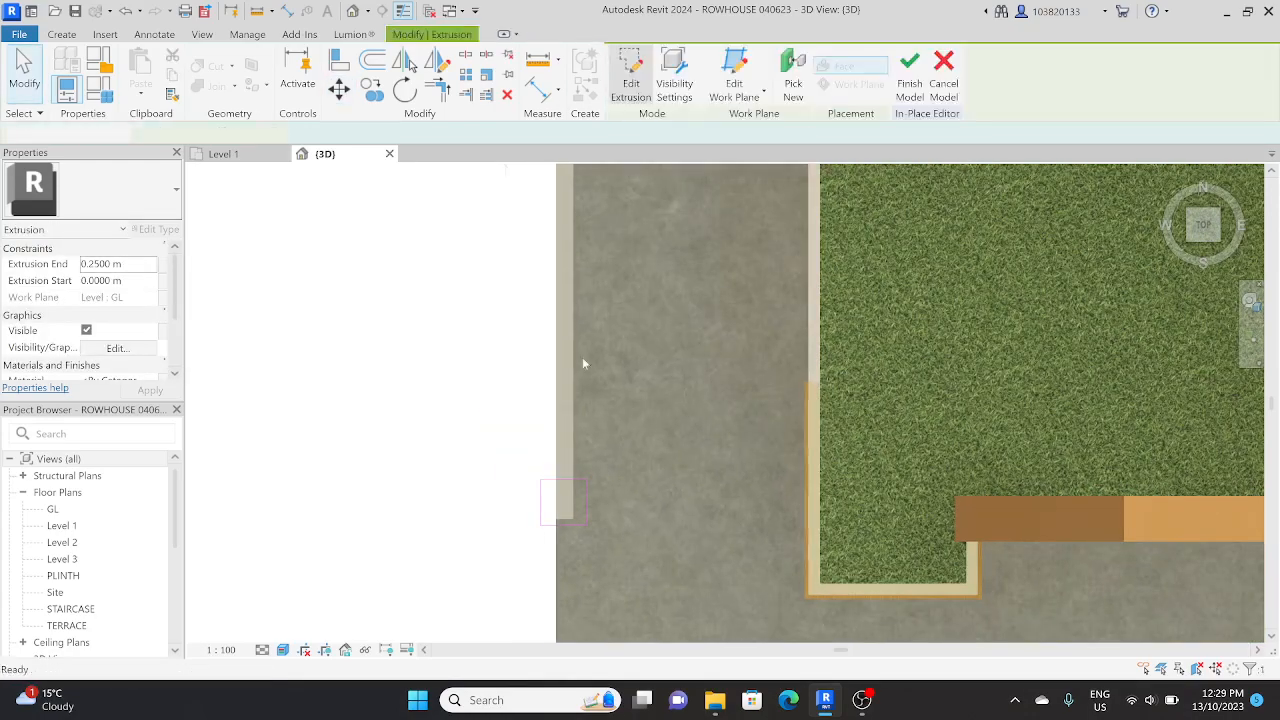
scroll(582, 358, "down", 2)
middle_click_drag(582, 358, 594, 240, "shift")
key("Escape")
scroll(545, 523, "up", 3)
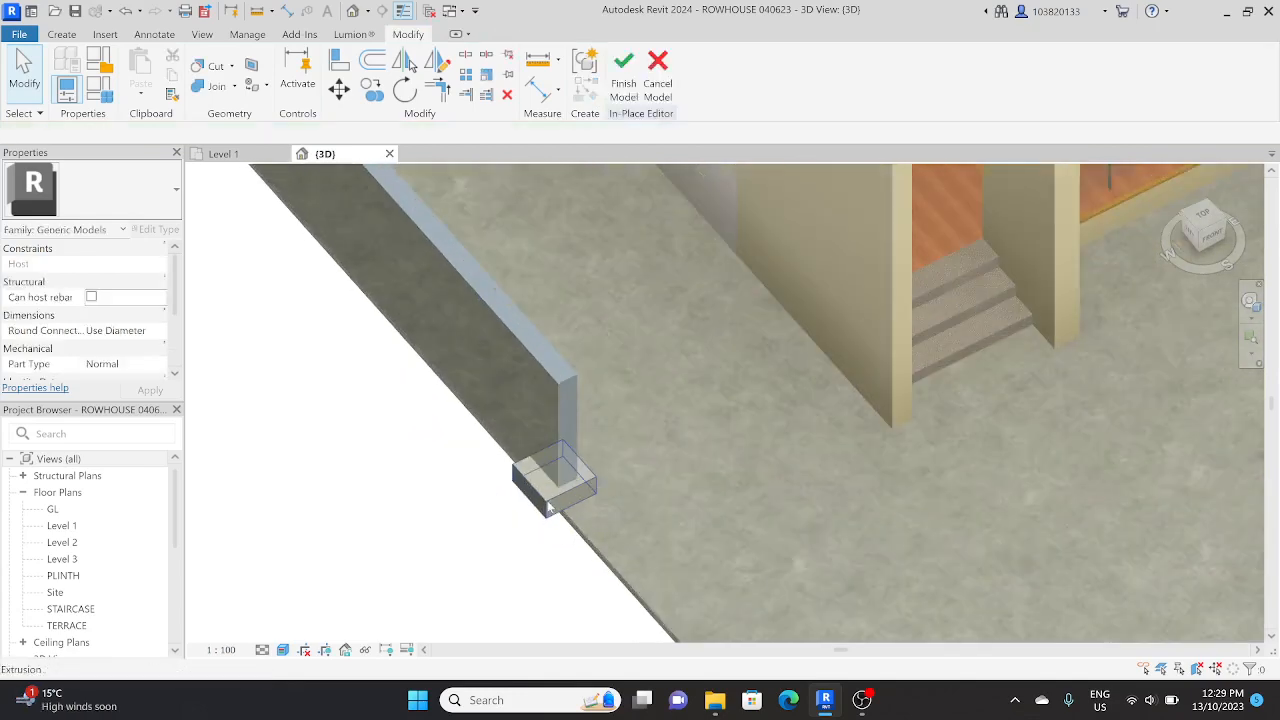
left_click(548, 508)
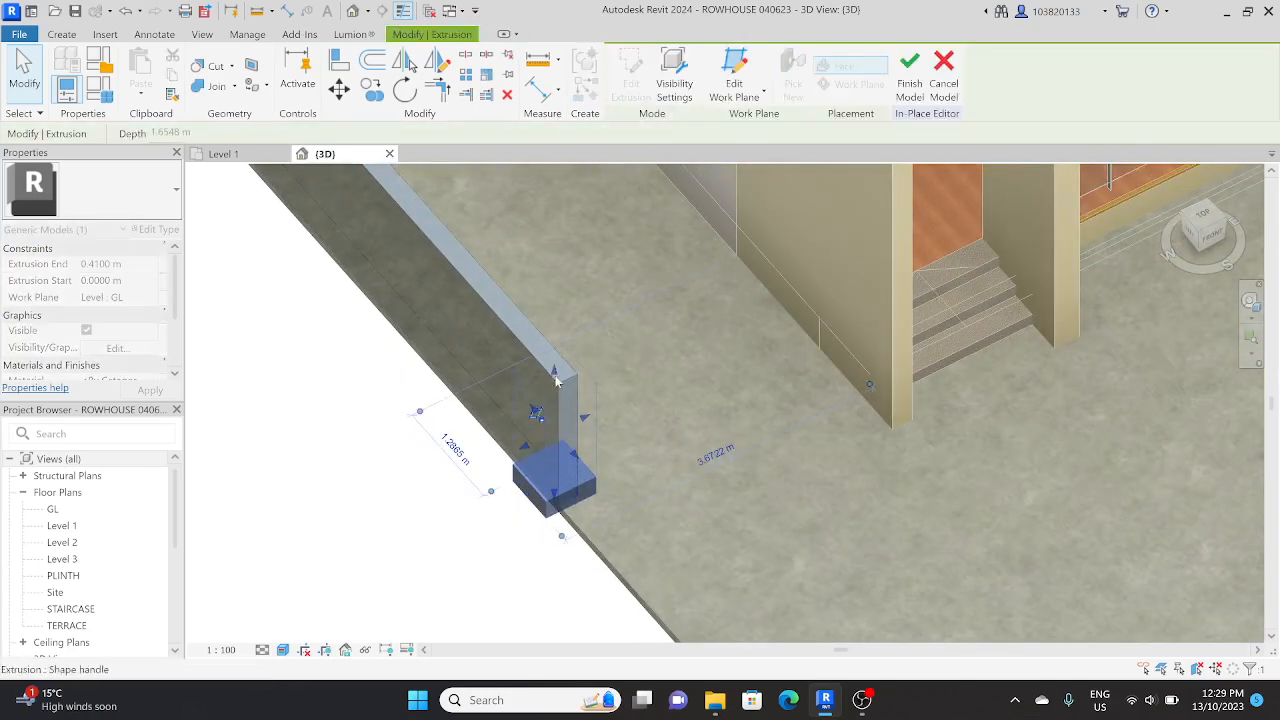
left_click_drag(557, 381, 556, 362)
key("Escape")
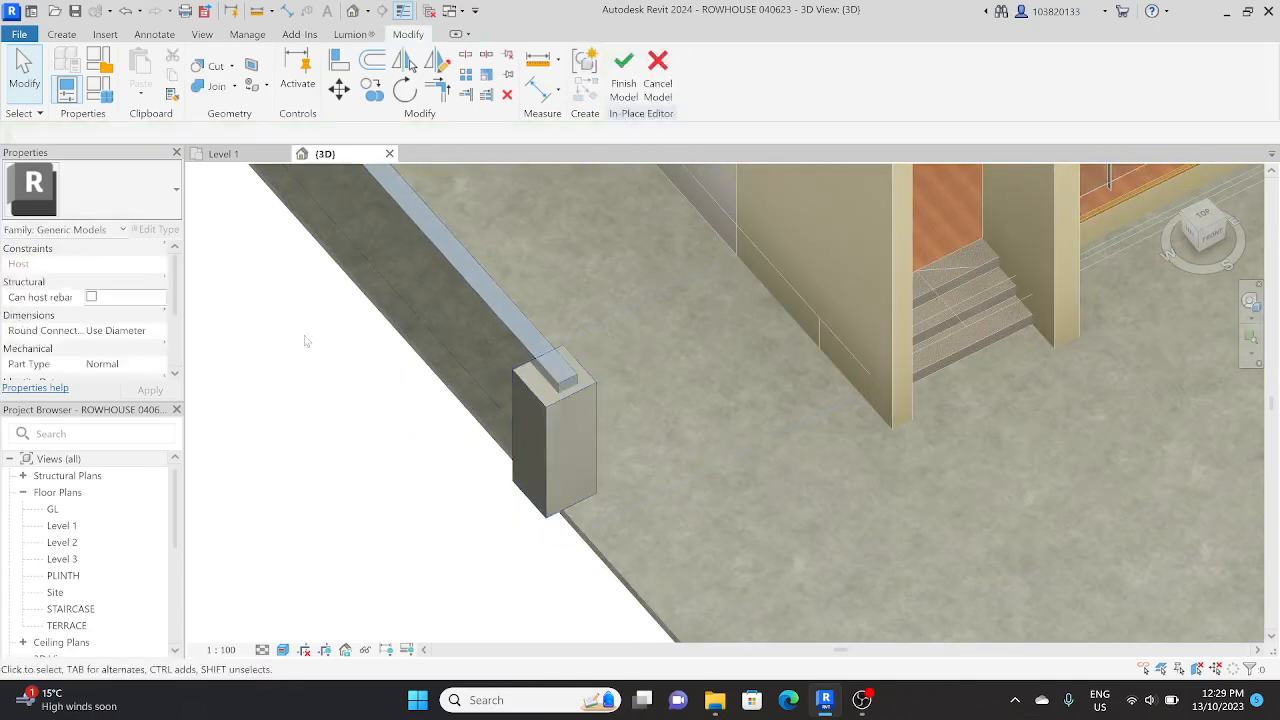
Step: Set the extrusion end of the square wall-end pillar to 2.1000 m and apply it
left_click(531, 415)
left_click_drag(2, 267, 3, 267)
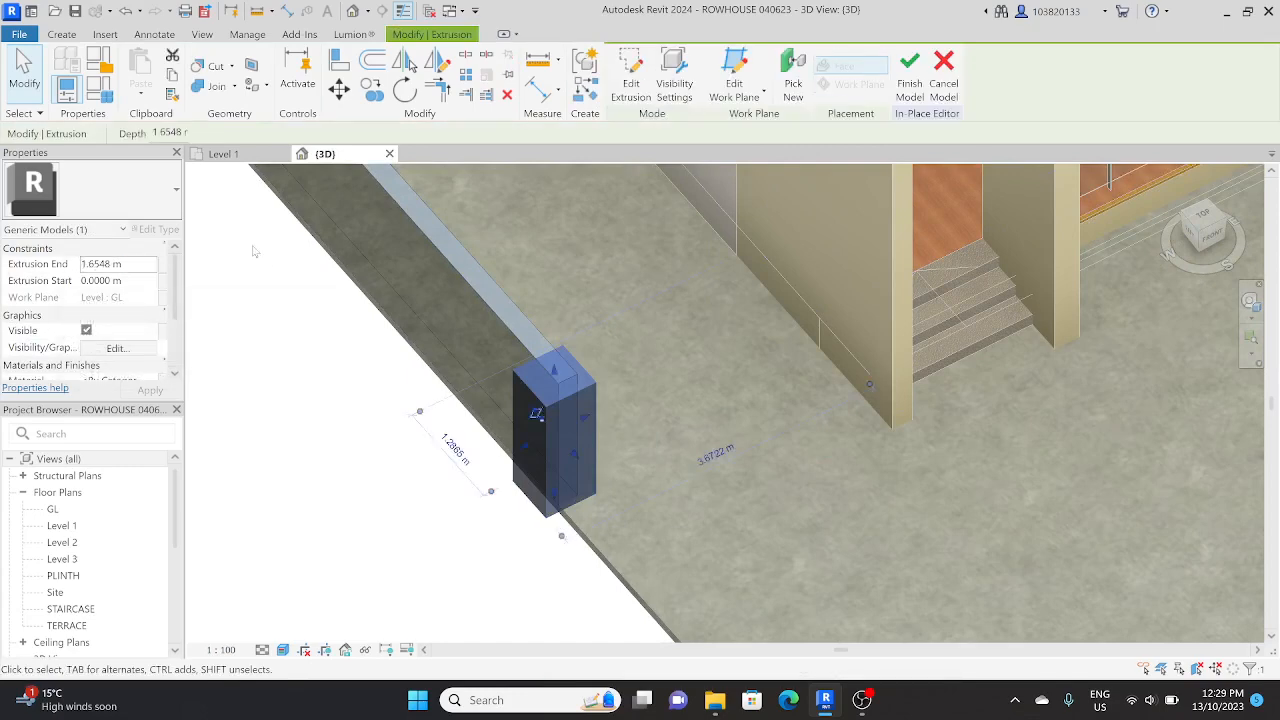
left_click_drag(129, 268, 2, 261)
left_click(109, 264)
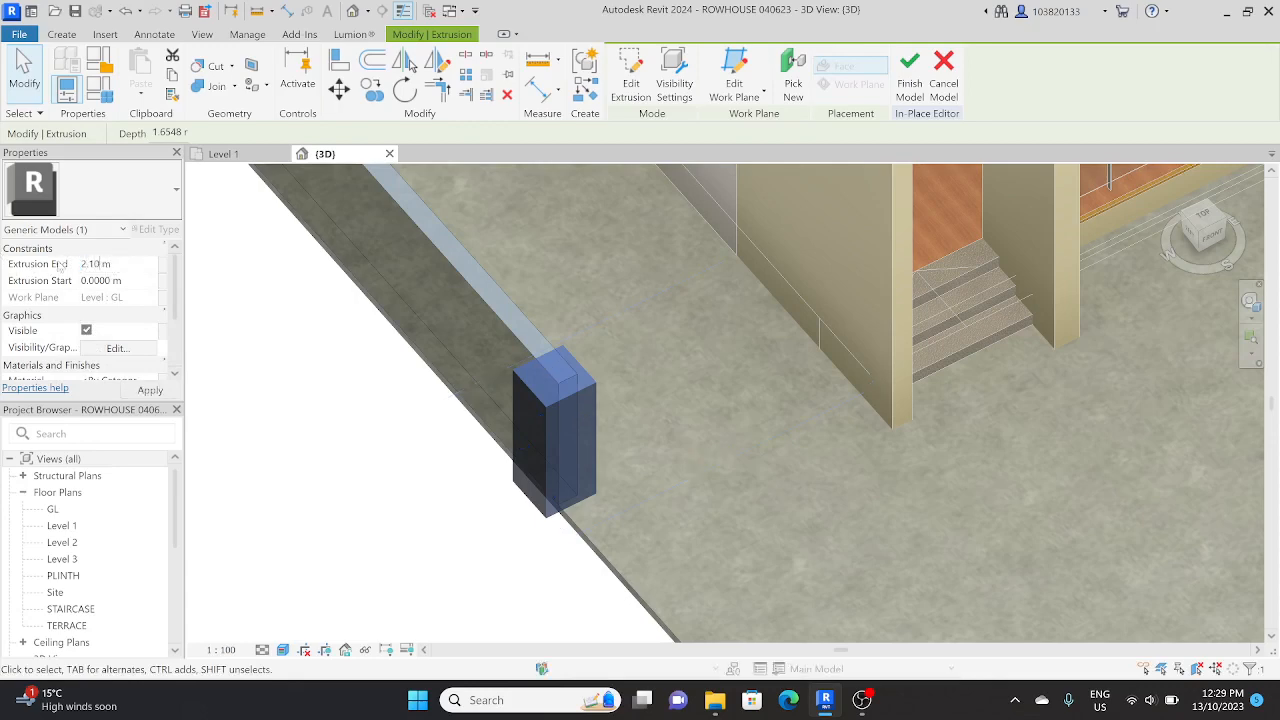
left_click(147, 395)
mouse_move(399, 529)
middle_mouse_down("shift")
mouse_move(397, 434)
mouse_move(383, 449)
mouse_move(394, 505)
middle_mouse_up("shift")
left_click(407, 506)
scroll(485, 415, "down", 3)
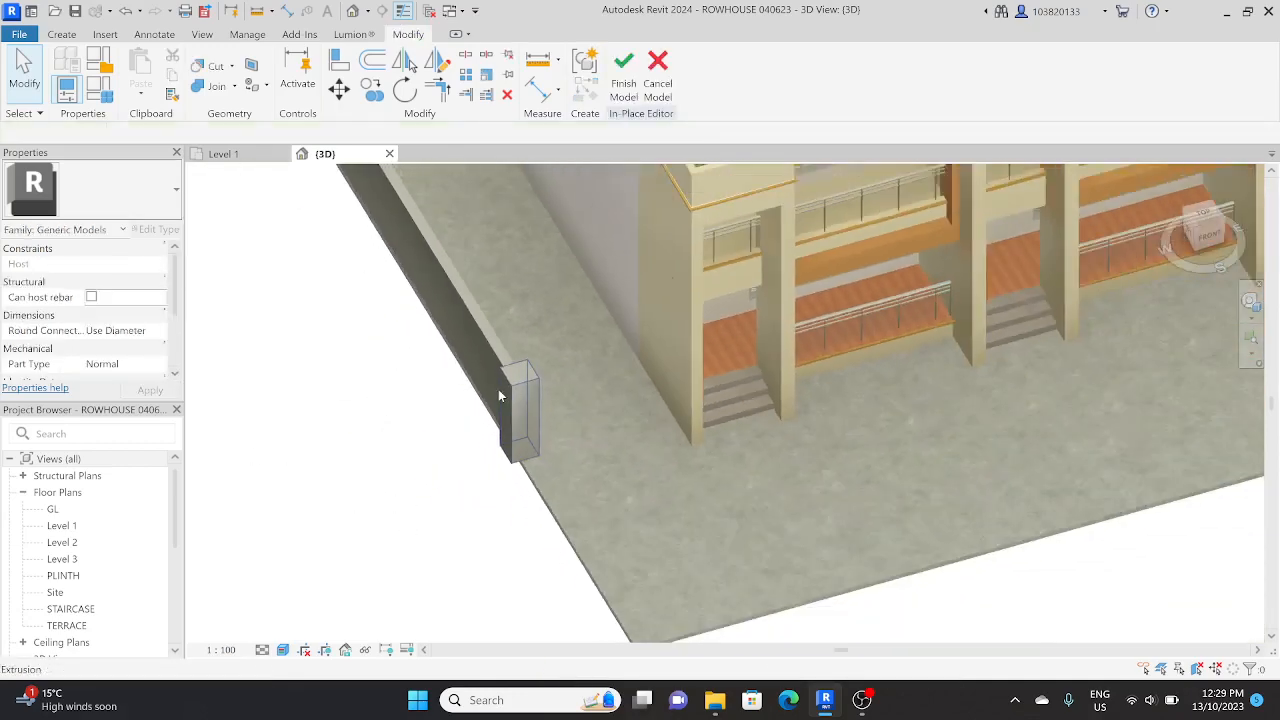
Step: Examine the pillar's height and its junction with the boundary wall from several angles
left_click(514, 392)
middle_click_drag(497, 432, 430, 474, "shift")
left_click(430, 470)
scroll(517, 410, "up", 5)
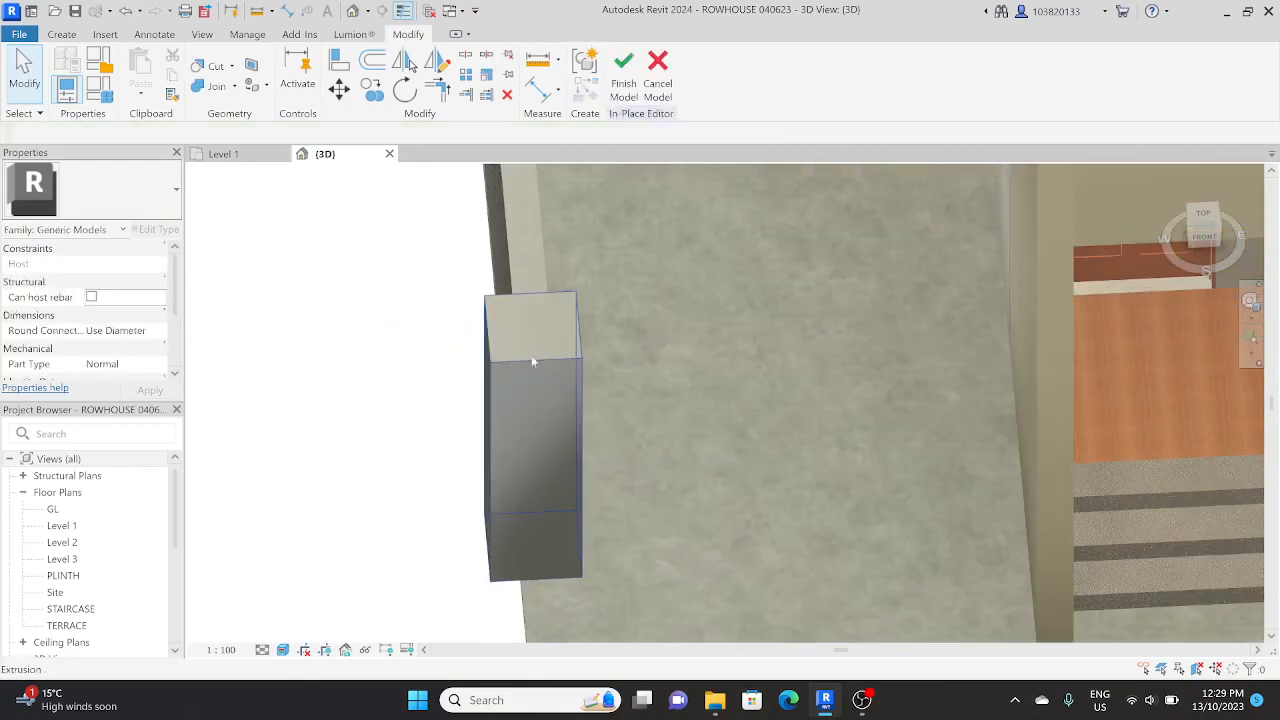
scroll(517, 390, "down", 2)
mouse_move(517, 394)
middle_mouse_down("shift")
mouse_move(617, 437)
mouse_move(606, 334)
mouse_move(573, 404)
mouse_move(546, 413)
mouse_move(543, 386)
mouse_move(580, 466)
mouse_move(689, 297)
mouse_move(565, 348)
mouse_move(528, 380)
middle_mouse_up("shift")
left_click(528, 380)
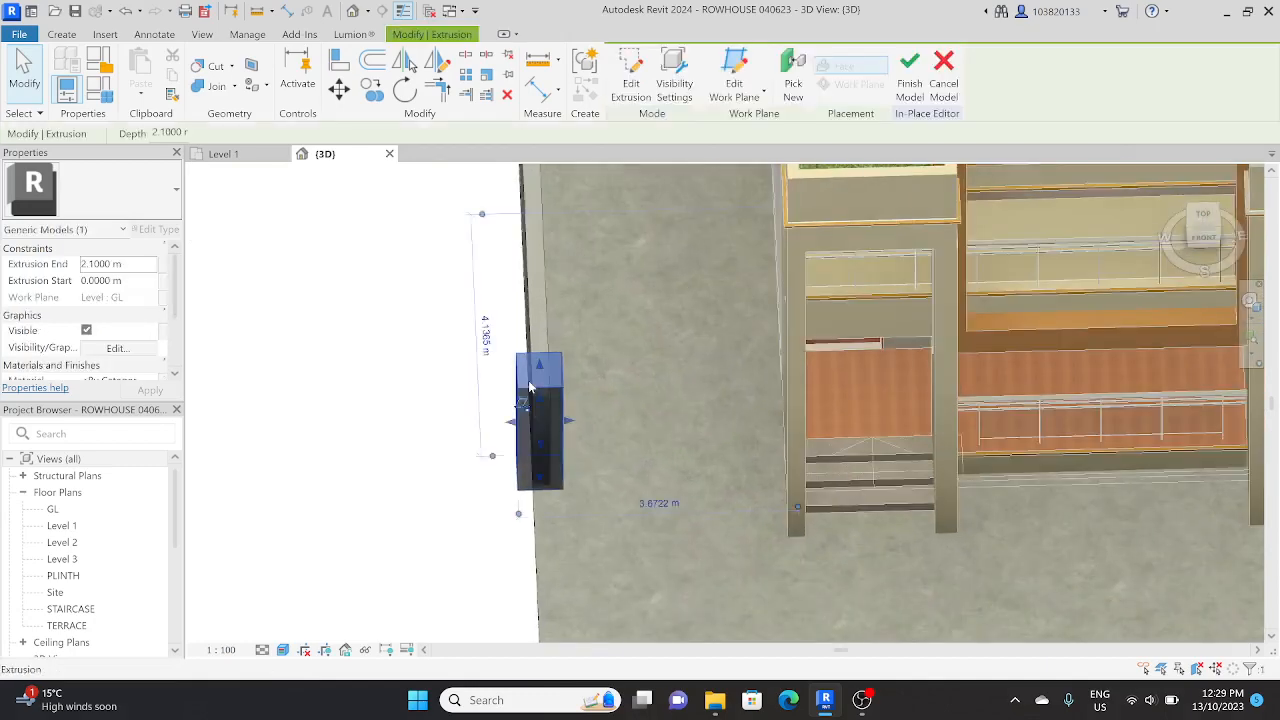
middle_click_drag(477, 430, 517, 409, "shift")
key("Escape")
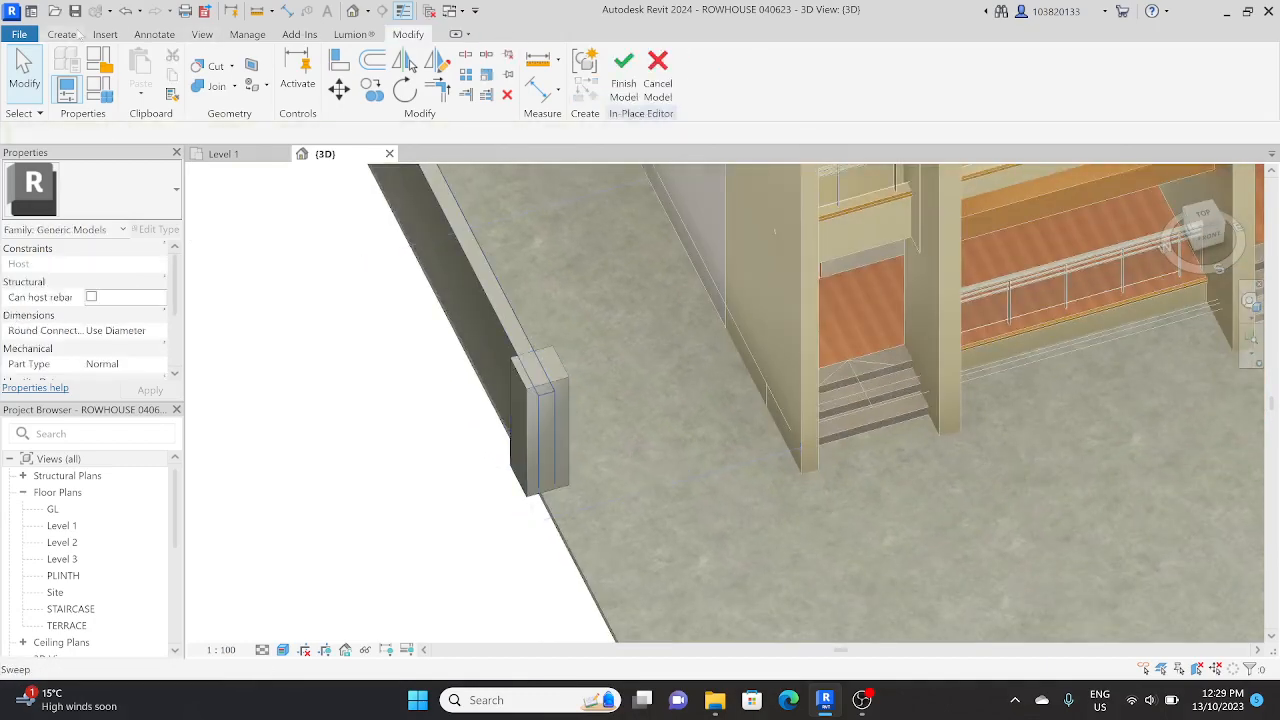
Step: Start a new solid extrusion and pick the pillar's top face as its work plane
left_click(62, 34)
left_click(145, 68)
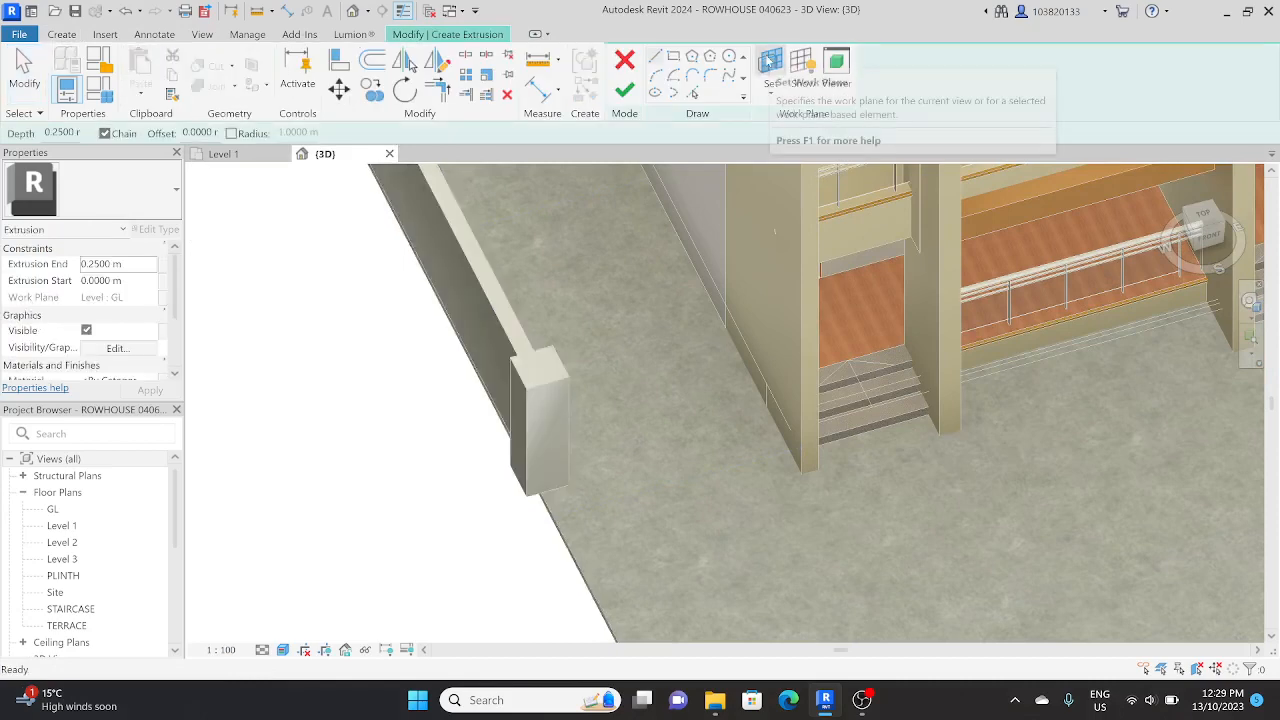
left_click(768, 62)
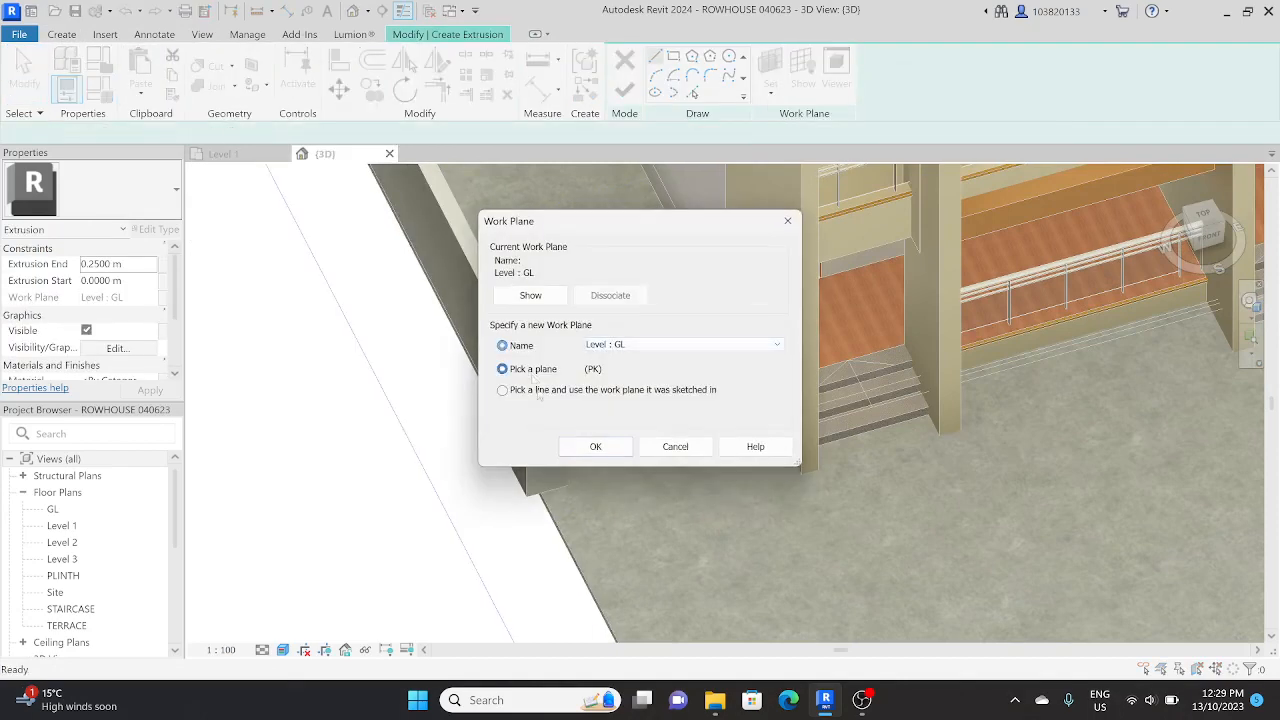
left_click(595, 447)
scroll(530, 383, "up", 8)
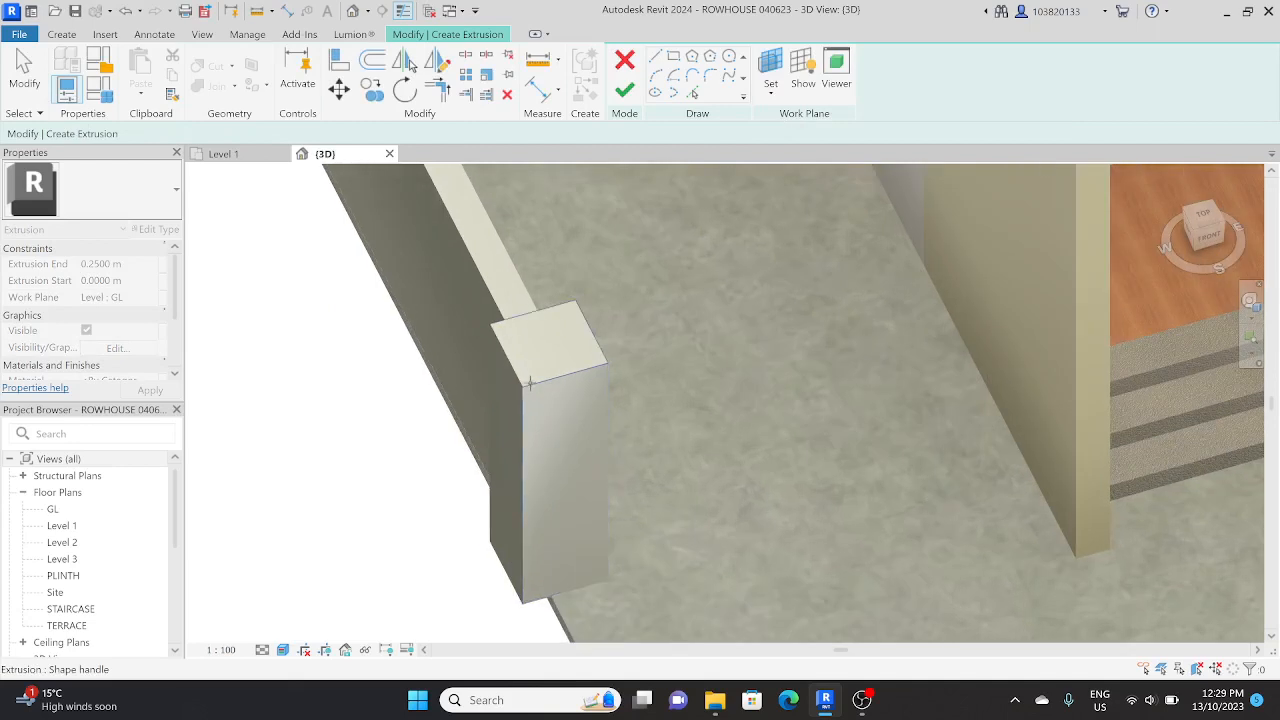
left_click(530, 383)
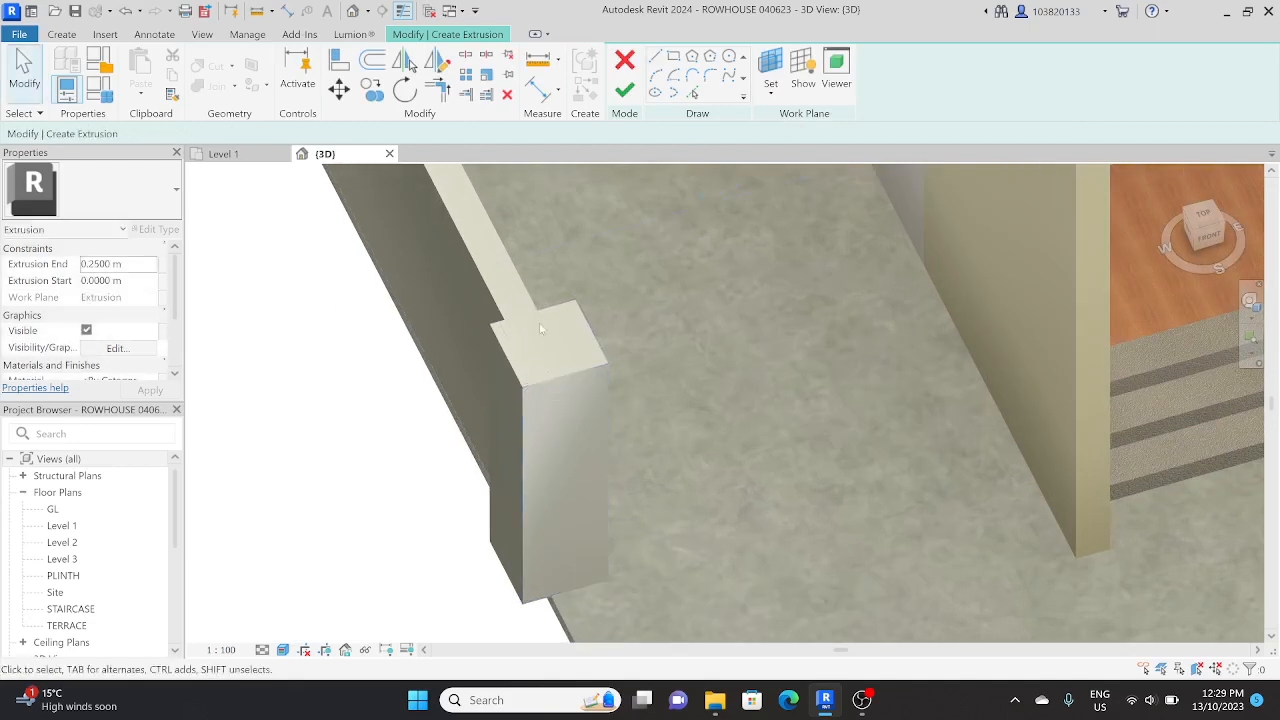
Step: In the top view, sketch a rectangle tracing the outline of the pillar's top from corner to corner
middle_click_drag(541, 328, 606, 292, "shift")
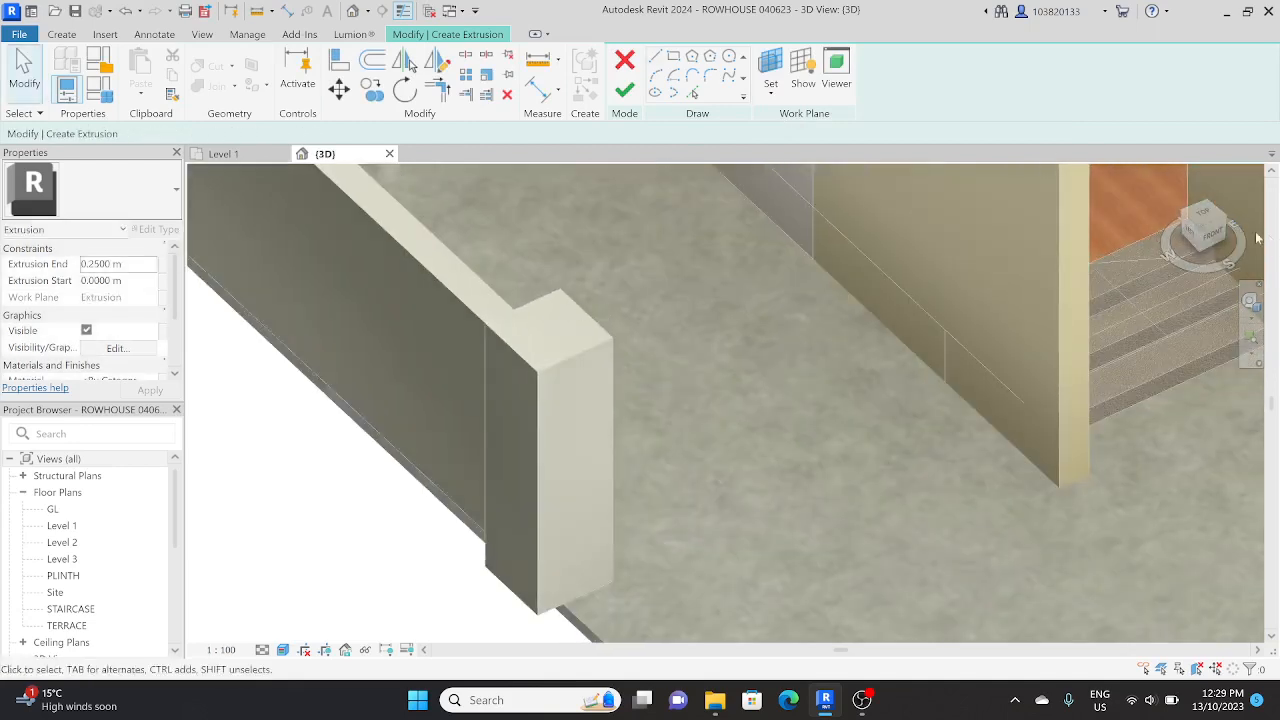
left_click(1203, 214)
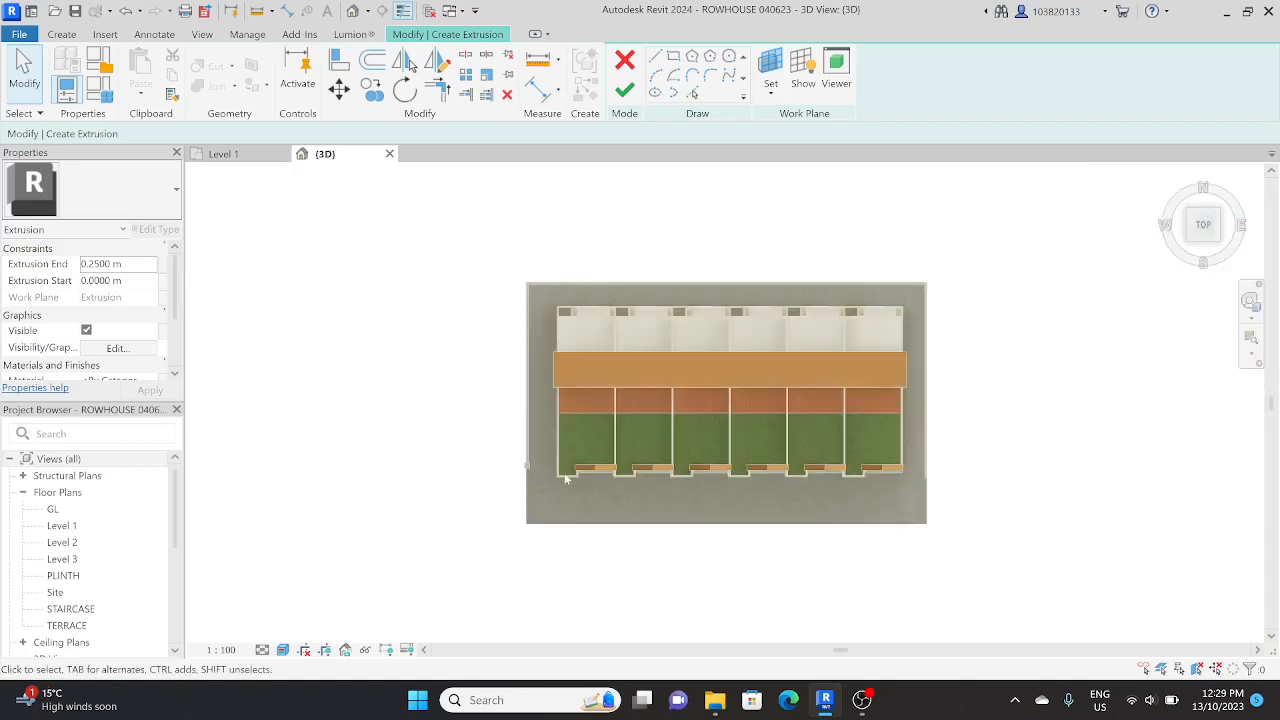
scroll(565, 479, "up", 8)
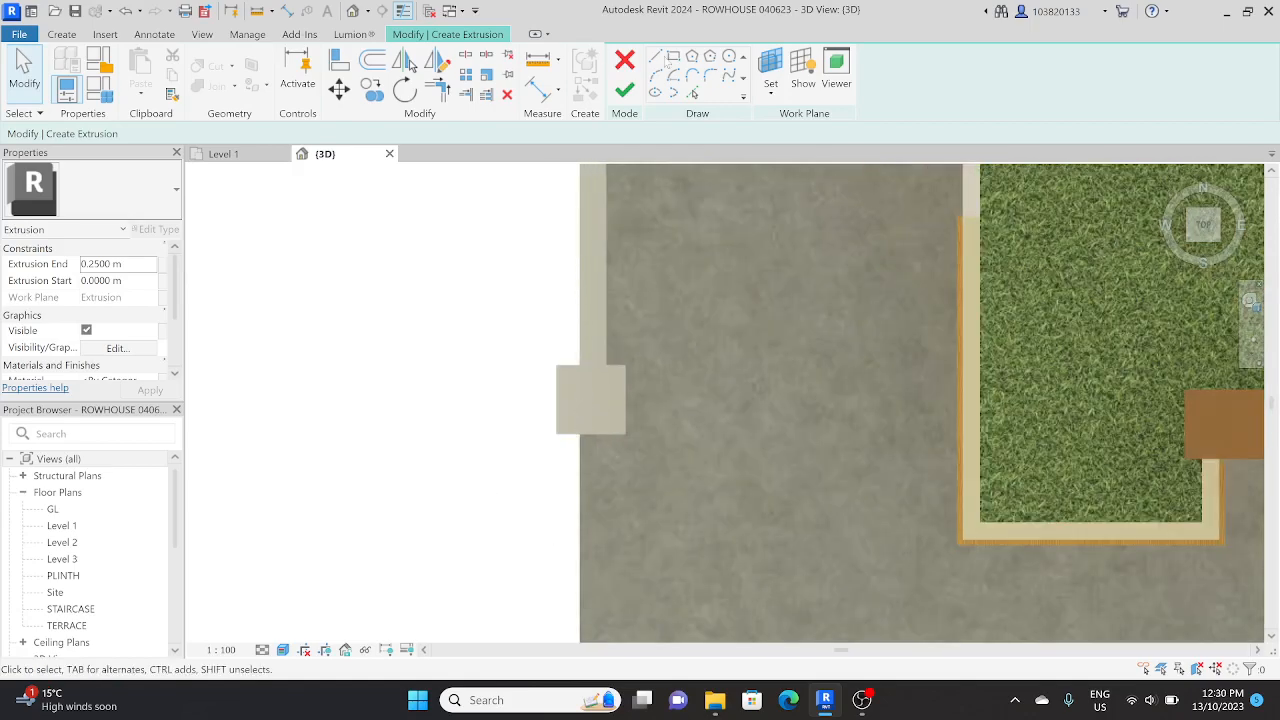
left_click(673, 57)
scroll(586, 400, "up", 4)
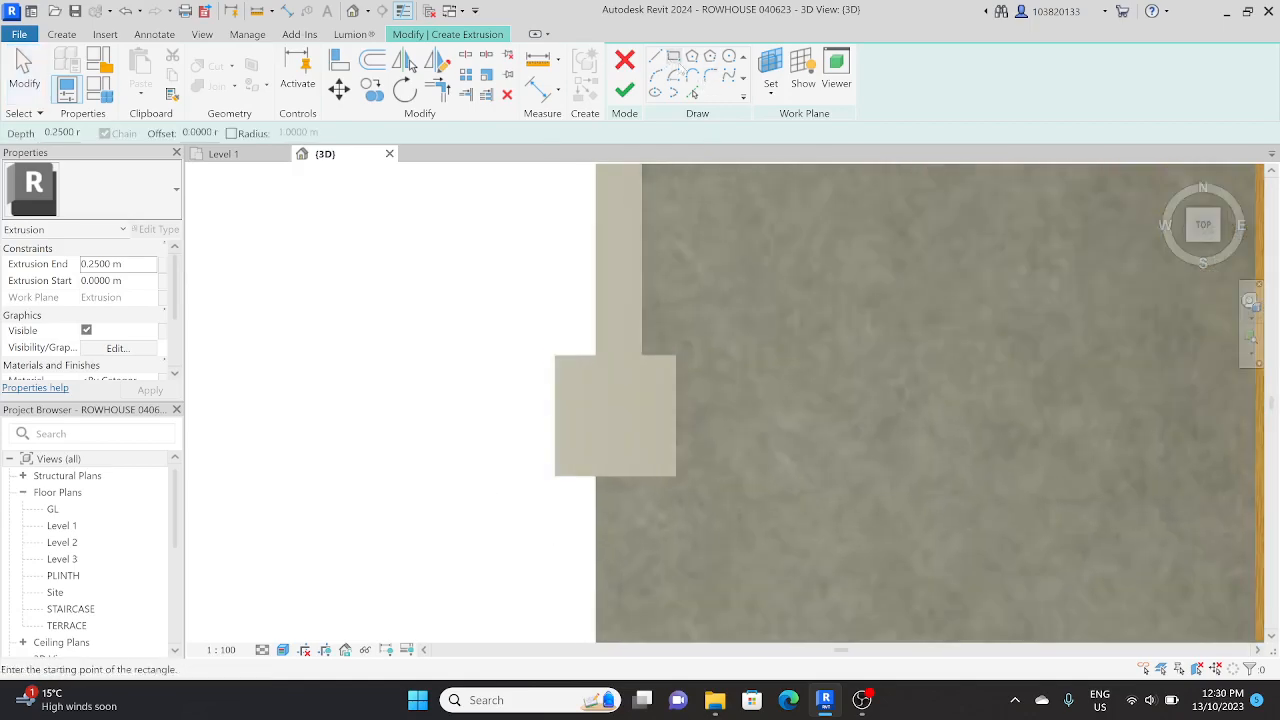
left_click(555, 356)
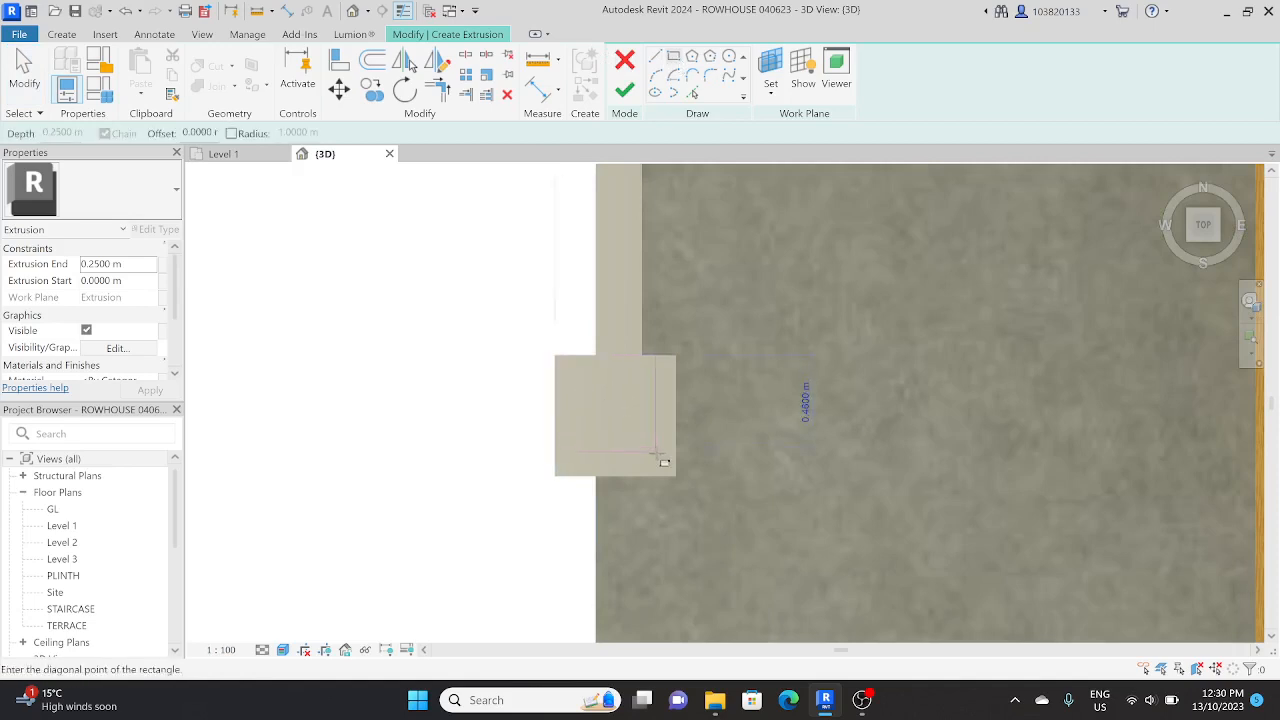
left_click(676, 477)
key("Escape")
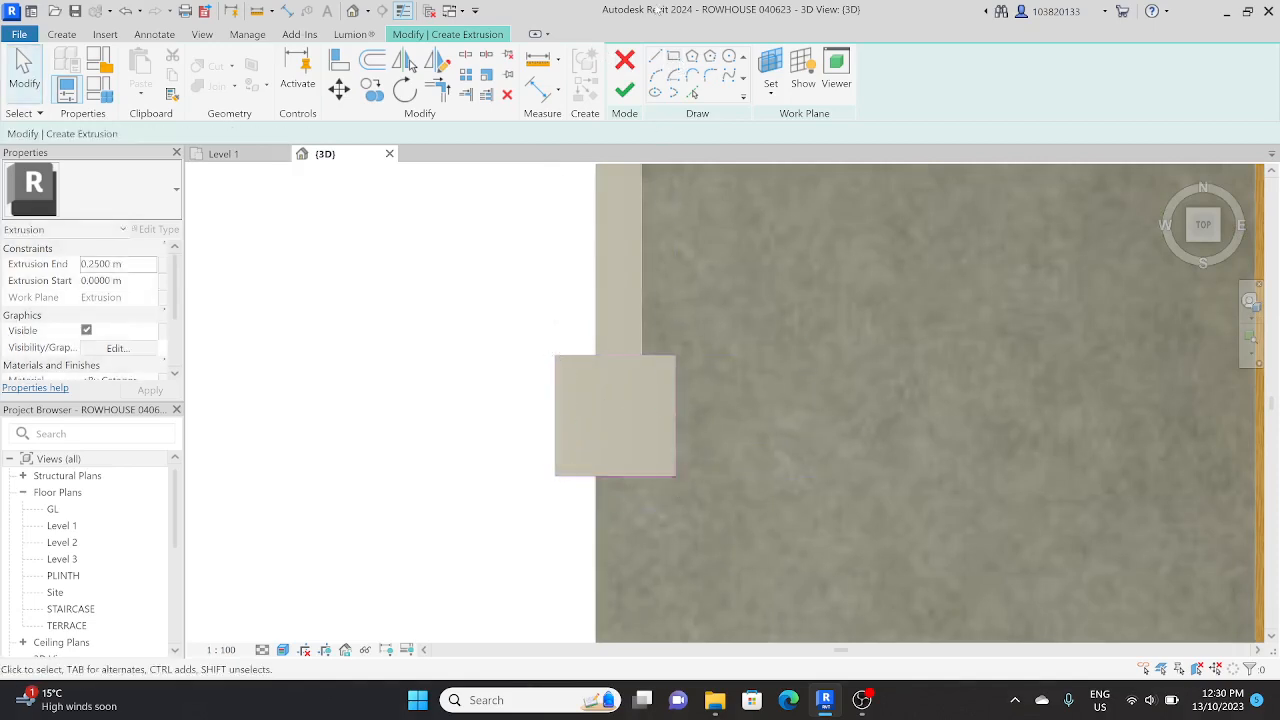
Step: Sketch a second rectangle around the pillar's outline with an outward offset of 0.05 m
left_click(673, 57)
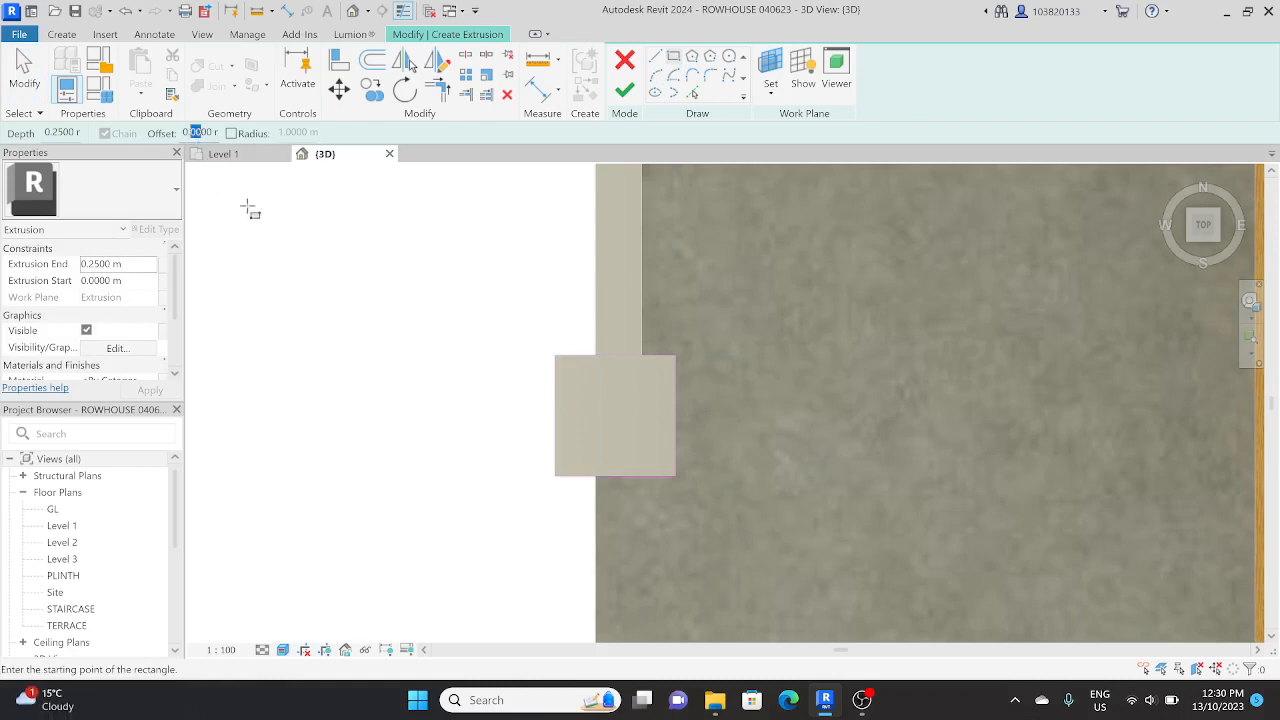
left_click(197, 135)
left_click(556, 356)
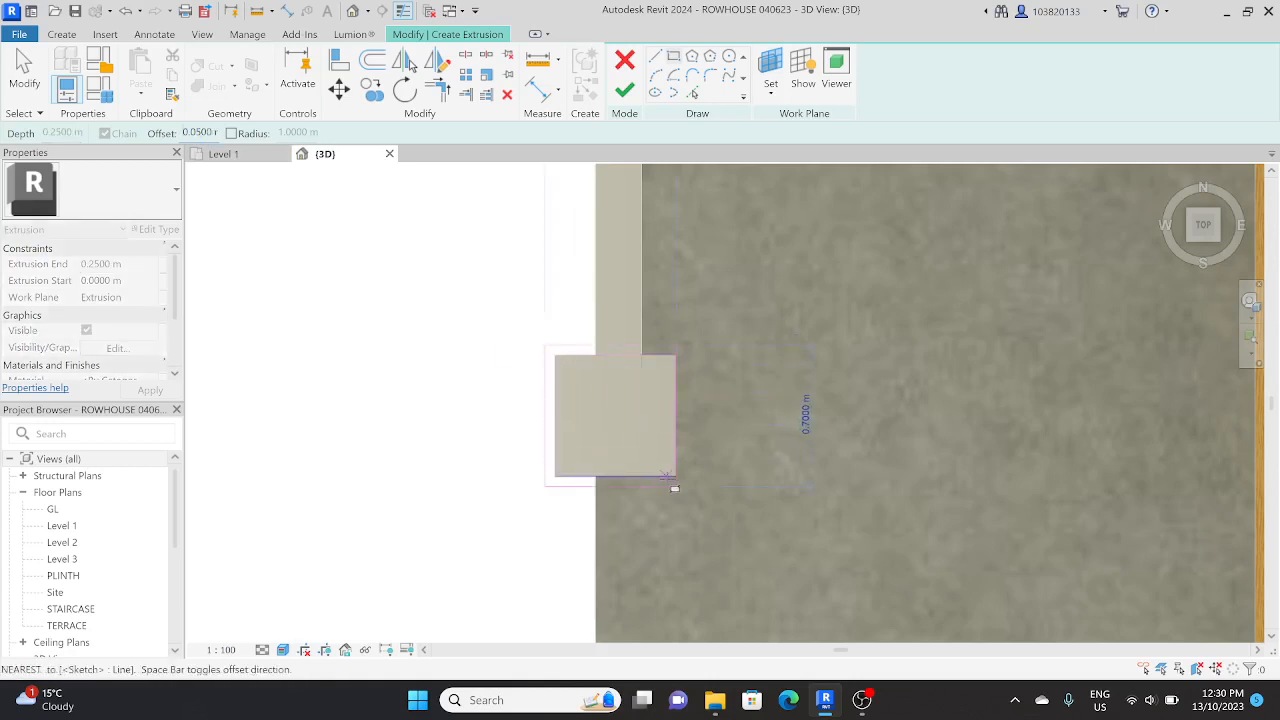
left_click(674, 488)
key("Escape")
key("Escape")
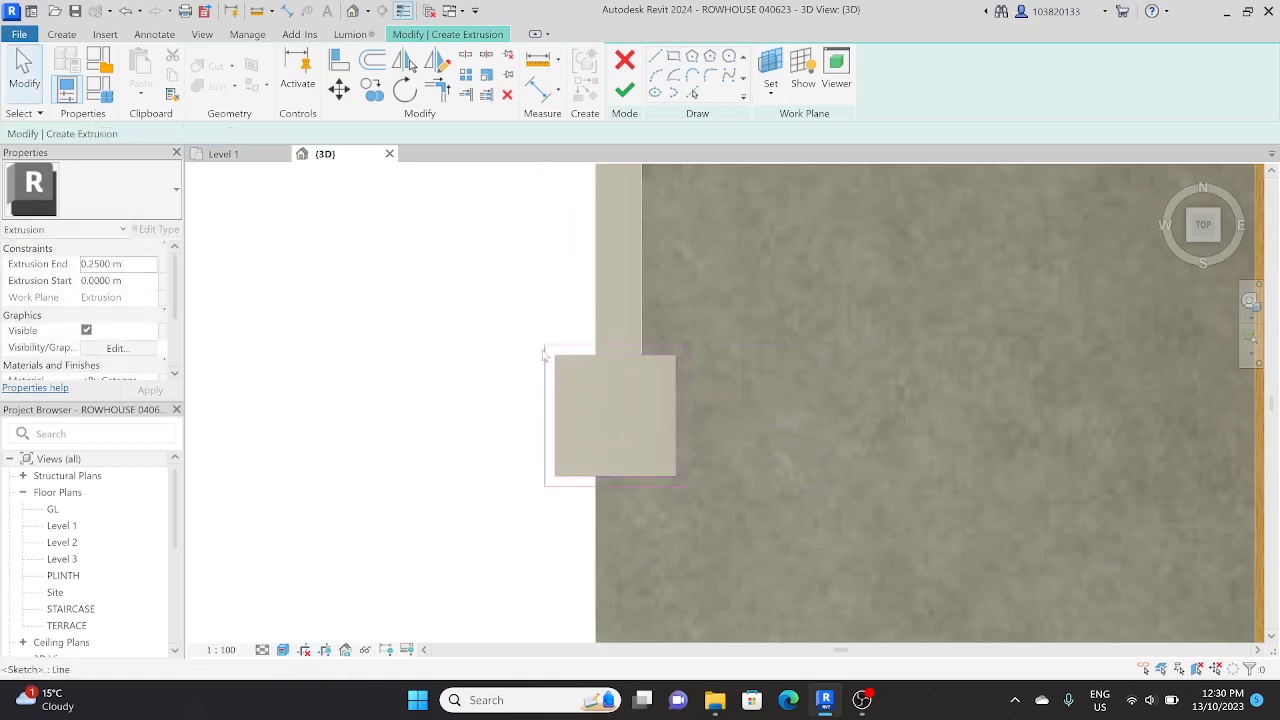
Step: Finish the two-rectangle sketch as a 0.25 m deep hollow band on top of the pillar
scroll(498, 402, "down", 2)
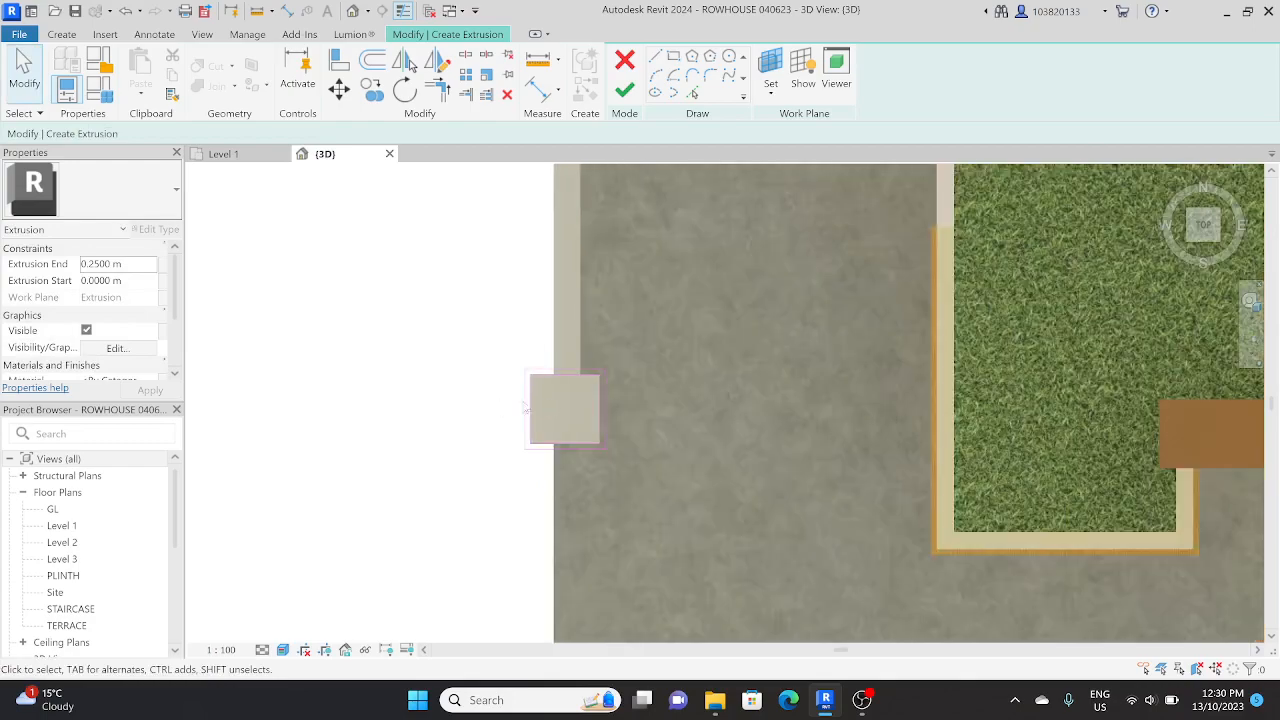
mouse_move(502, 403)
middle_mouse_down("shift")
mouse_move(600, 337)
mouse_move(596, 289)
mouse_move(704, 298)
middle_mouse_up("shift")
left_click(624, 90)
scroll(665, 557, "up", 5)
left_click(643, 503)
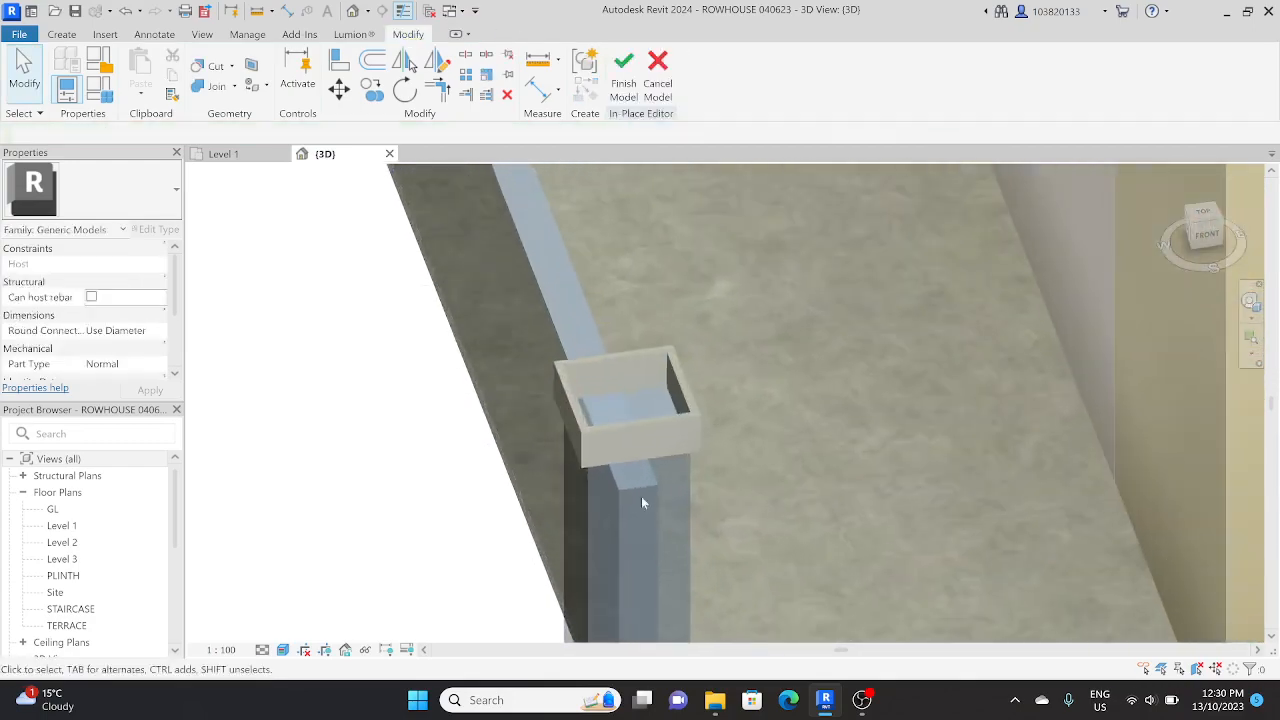
Step: In a side elevation view, stretch the underside of the hollow band down to an extrusion start of -0.30 m
left_click(636, 419)
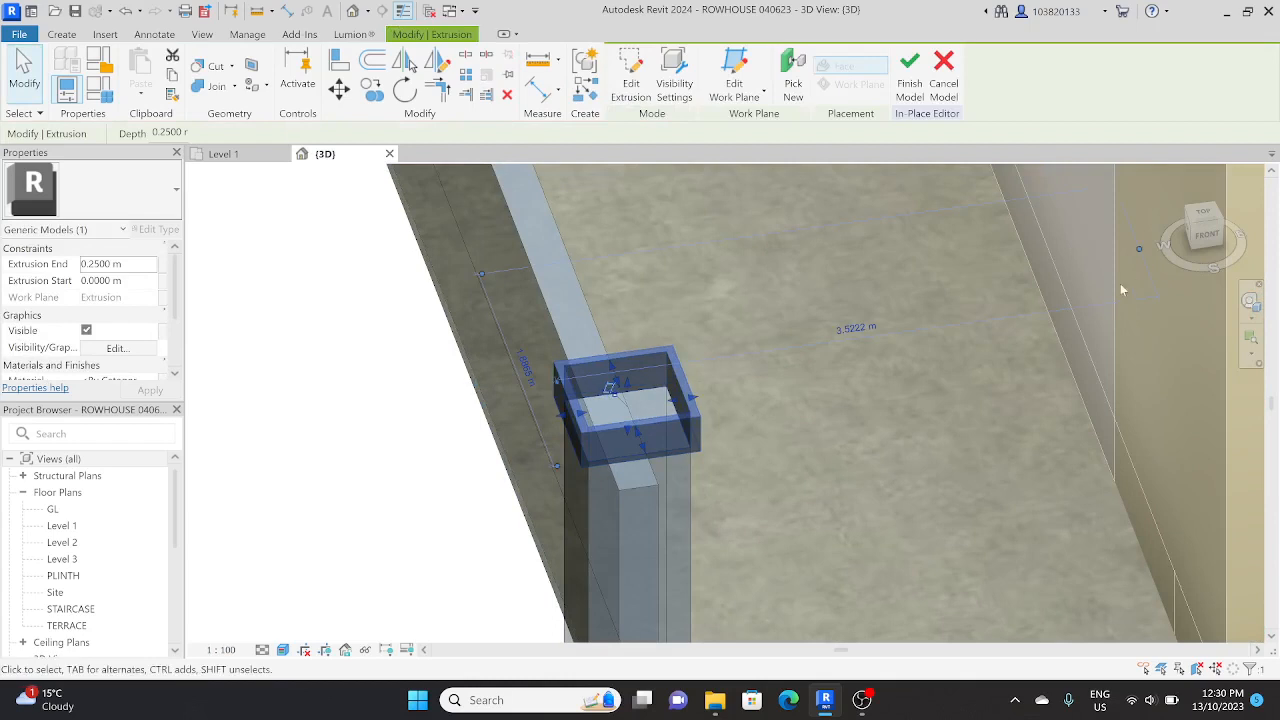
left_click(1192, 242)
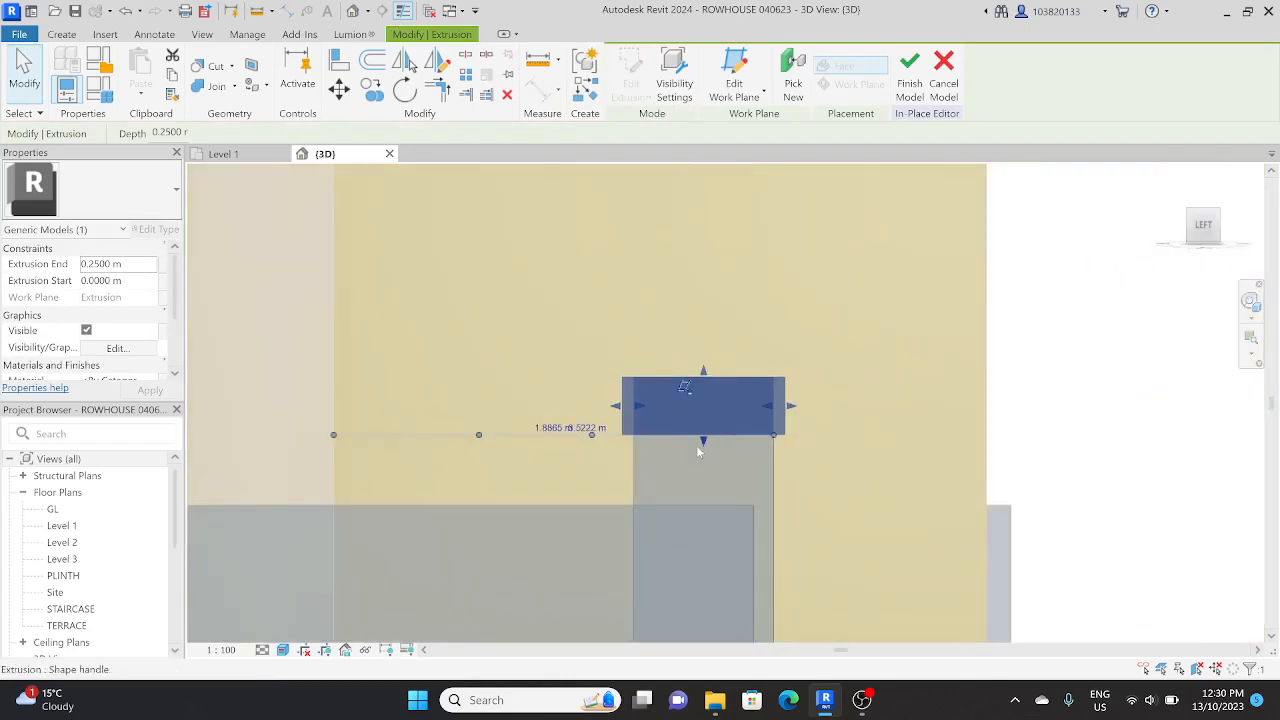
left_click_drag(702, 442, 698, 505)
key("Escape")
scroll(695, 398, "down", 3)
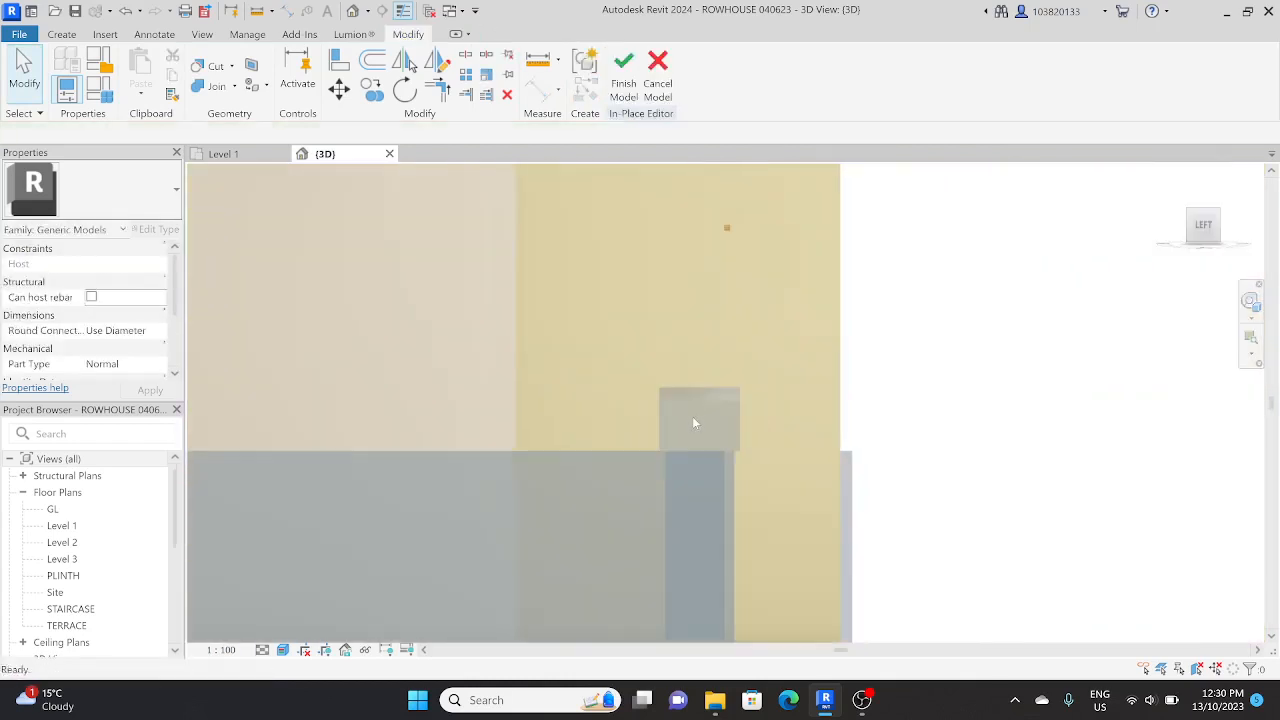
Step: Try to move the hollow band vertically down along the pillar
left_click(715, 388)
left_click(339, 88)
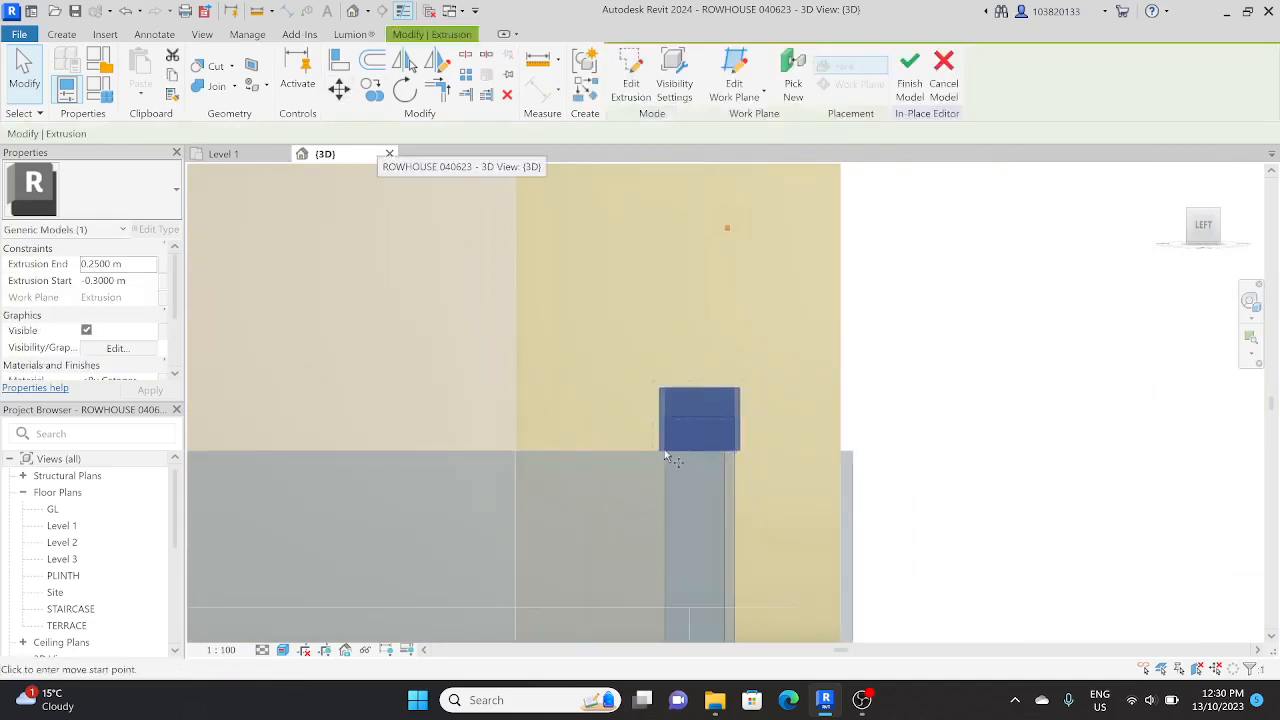
left_click(700, 418)
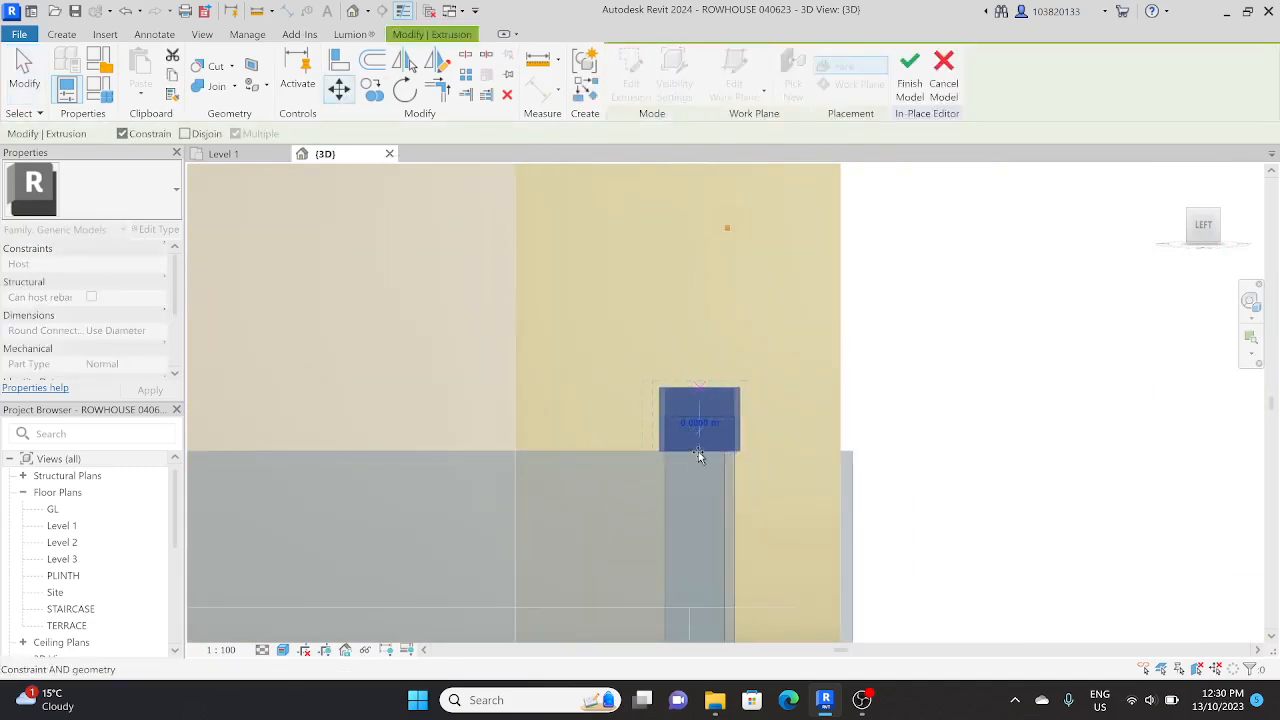
left_click(698, 453)
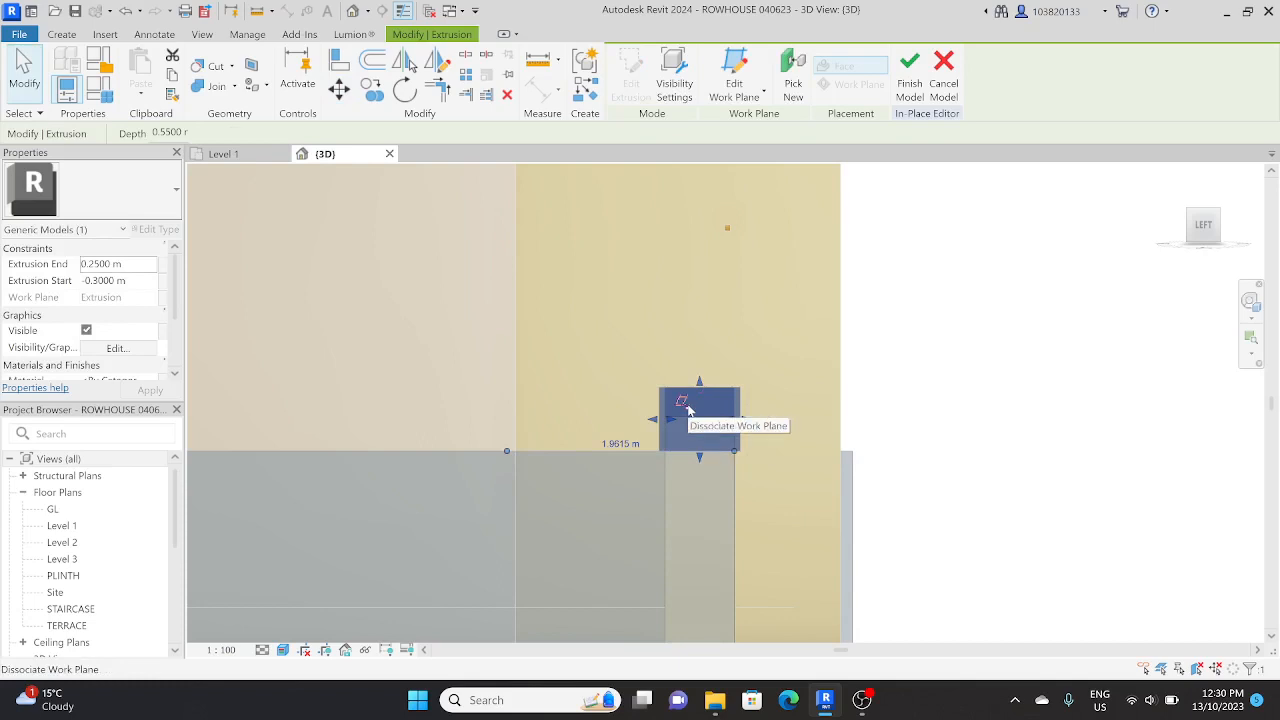
Step: Dissociate the hollow band from its work plane and copy it straight down, directly beneath the original
left_click(684, 404)
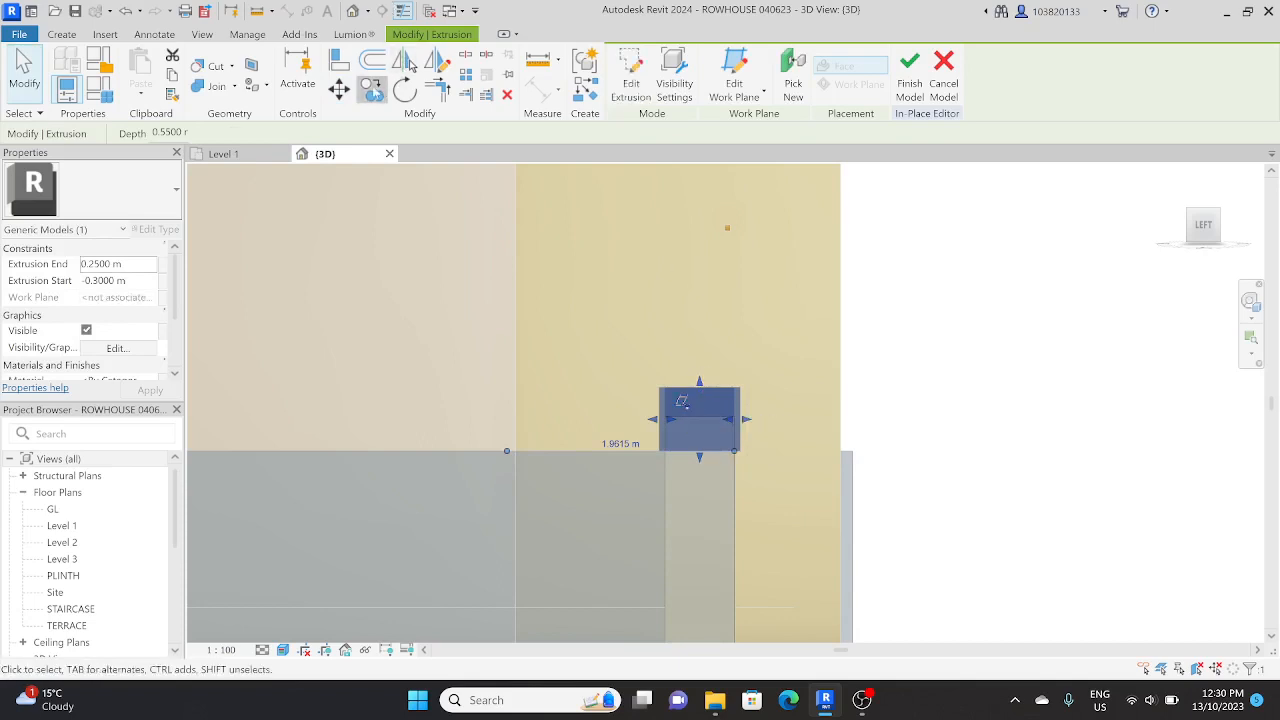
left_click(372, 90)
left_click(712, 402)
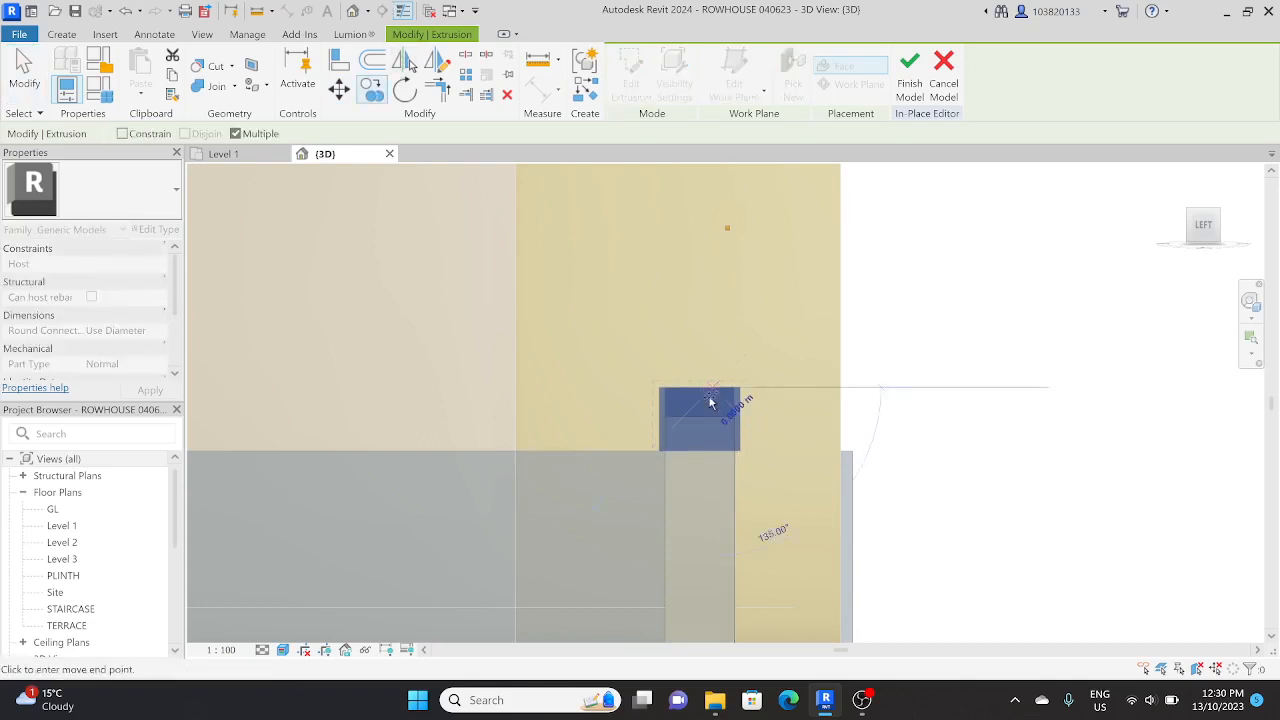
left_click(711, 464)
key("Escape")
Step: Place the hollow band copy with its top edge flush against the underside of the original band
left_click(695, 510)
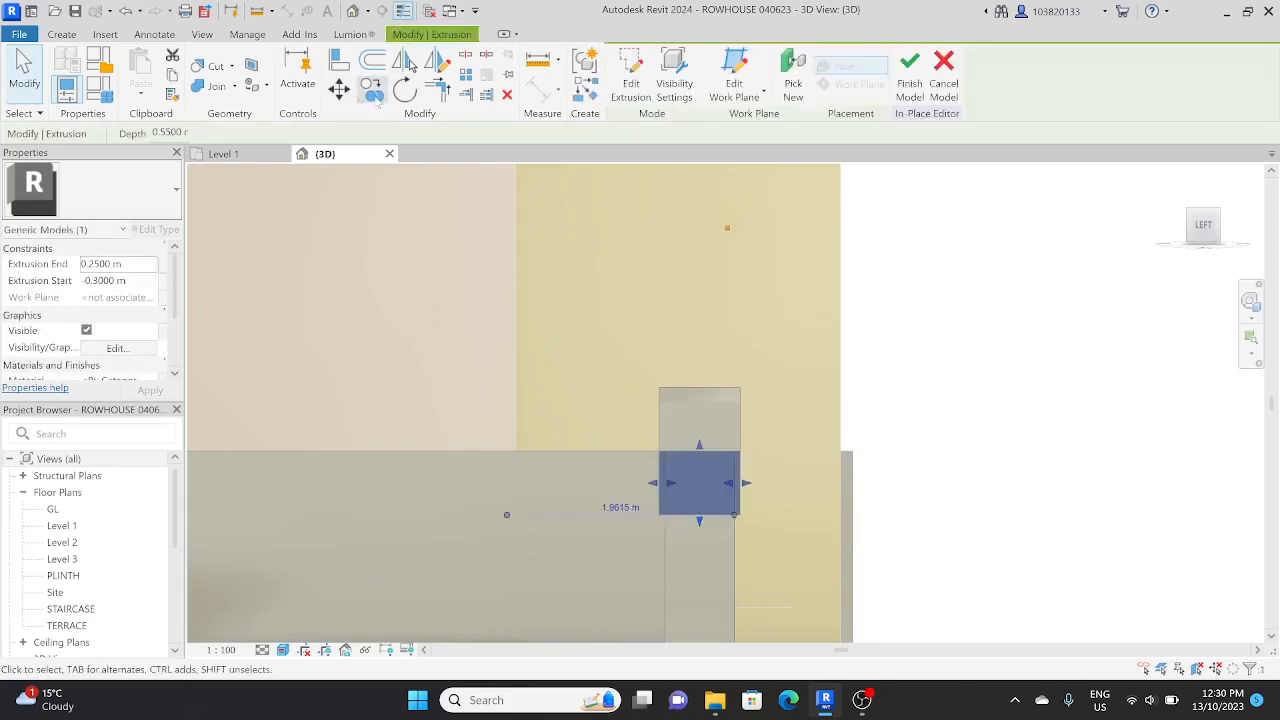
left_click(372, 90)
left_click(713, 455)
scroll(712, 466, "up", 2)
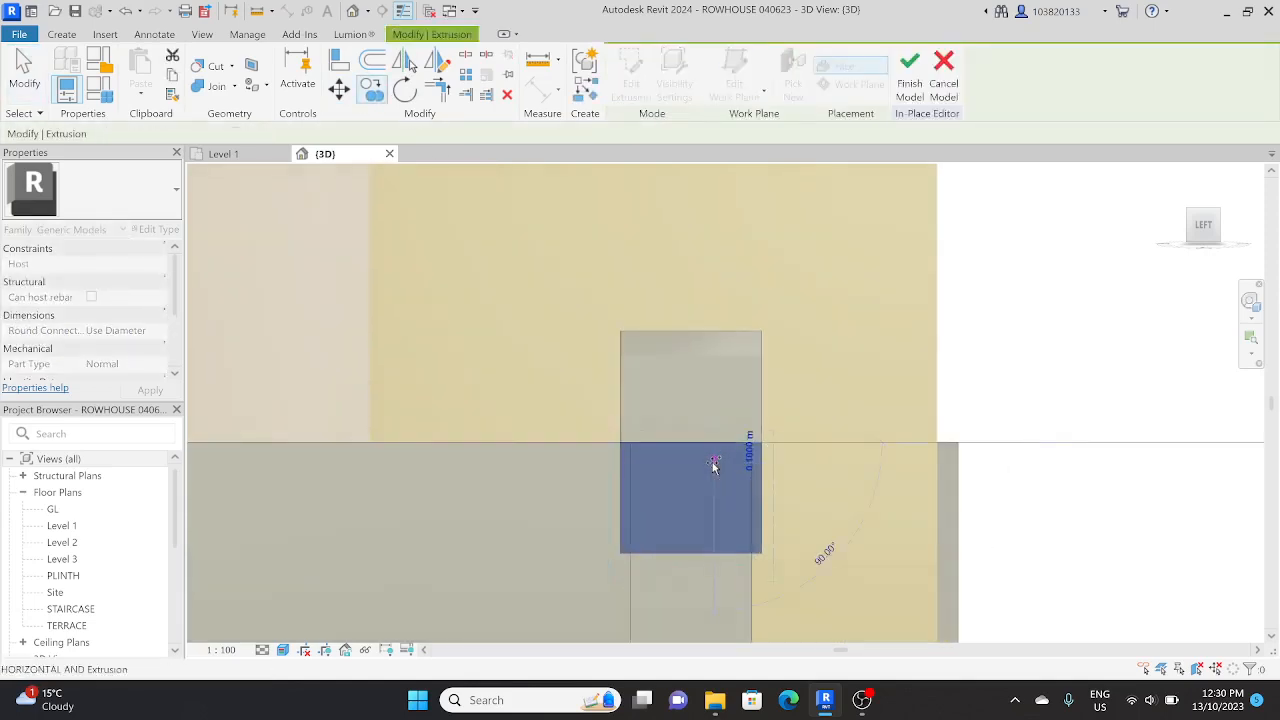
scroll(714, 466, "down", 5)
key("Escape")
key("Escape")
Step: In the left side view, move the lower hollow band slightly down to leave a narrow gap beneath the upper band
left_click(711, 509)
scroll(748, 473, "down", 1)
middle_click_drag(748, 472, 683, 512)
scroll(715, 437, "up", 3)
key("Escape")
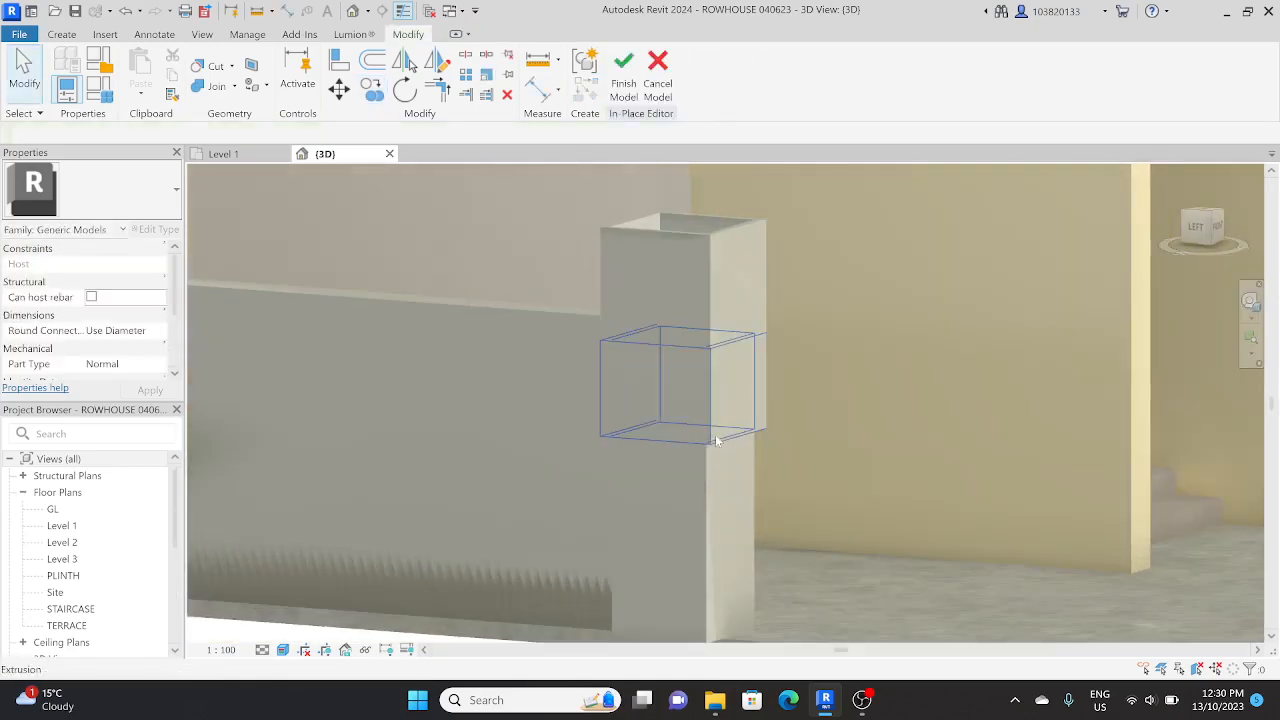
left_click(717, 441)
key("Escape")
left_click(714, 413)
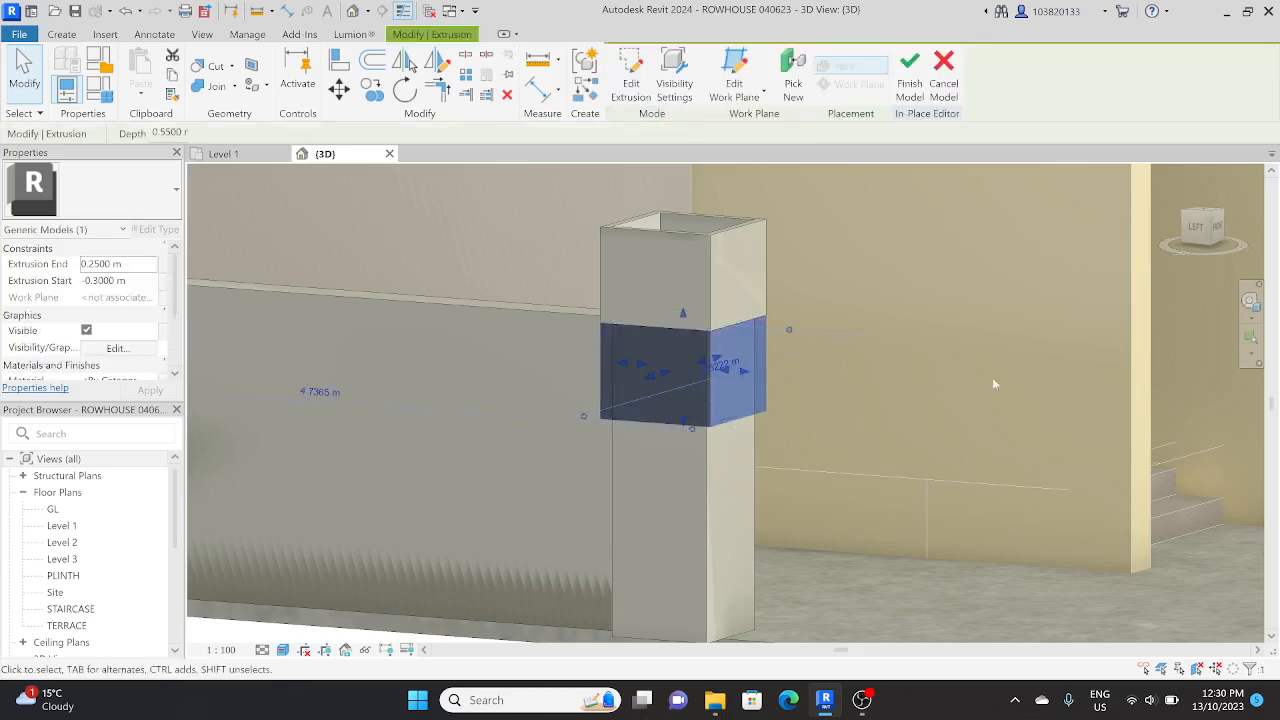
left_click(1194, 227)
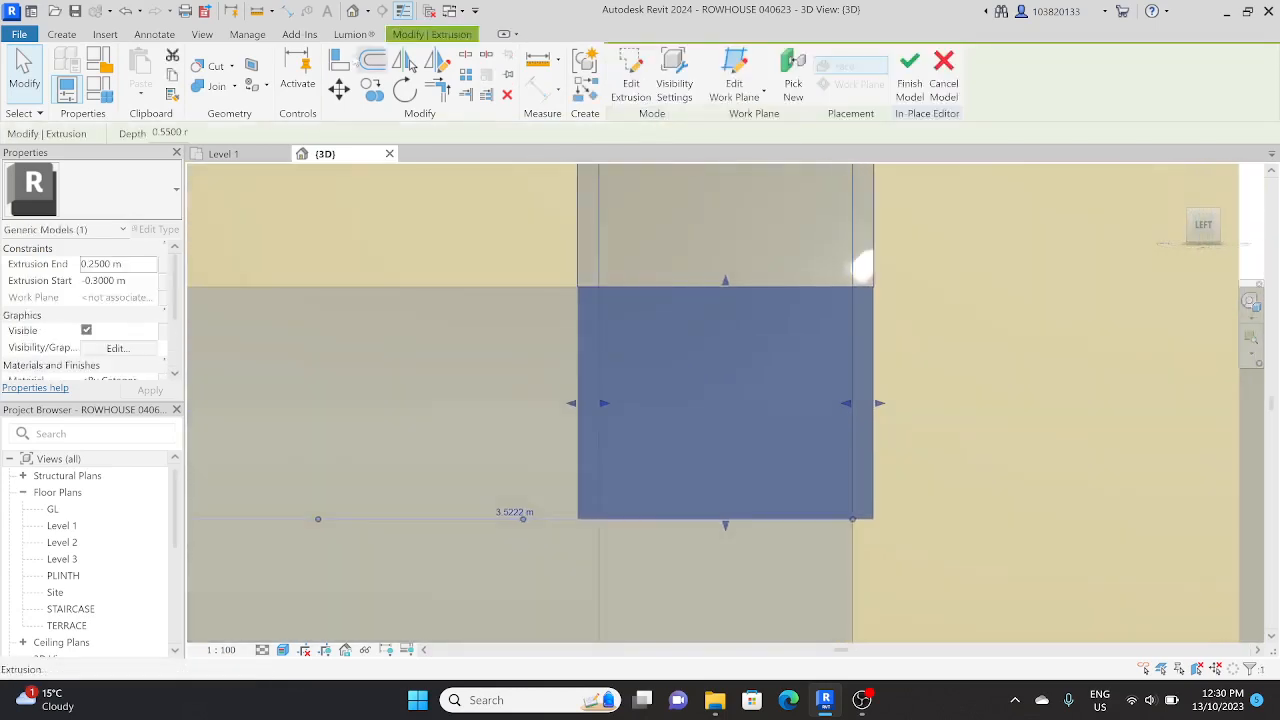
left_click(339, 88)
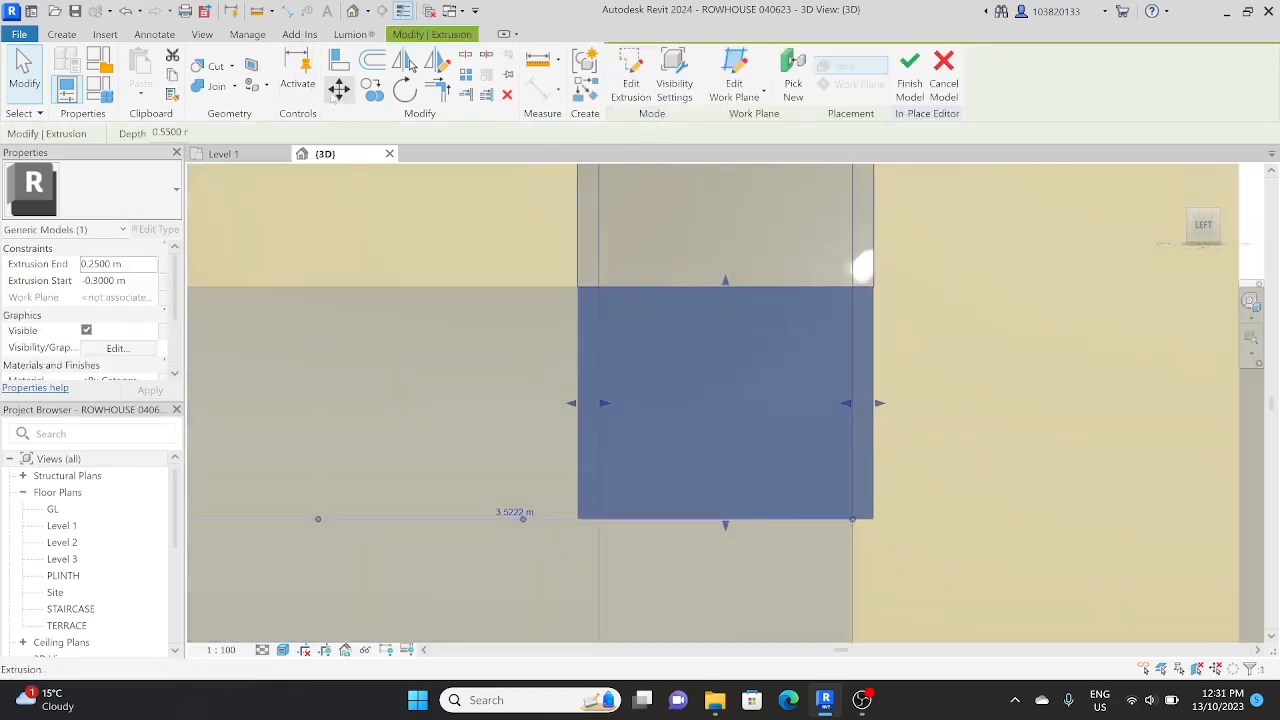
left_click(786, 291)
left_click(786, 304)
key("Escape")
Step: Make two more copies of the lower hollow band down the pillar, keeping the same narrow gap between bands
scroll(785, 303, "down", 1)
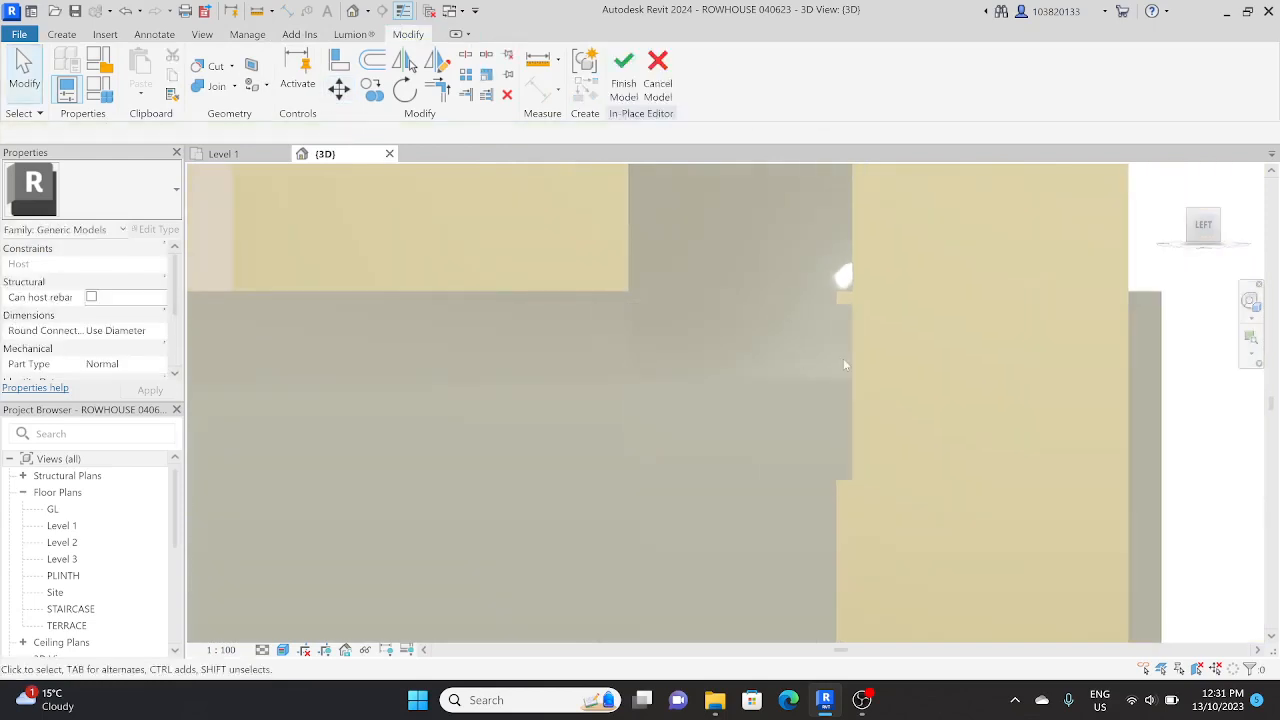
left_click(843, 365)
scroll(845, 372, "down", 2)
middle_click_drag(845, 372, 840, 425, "shift")
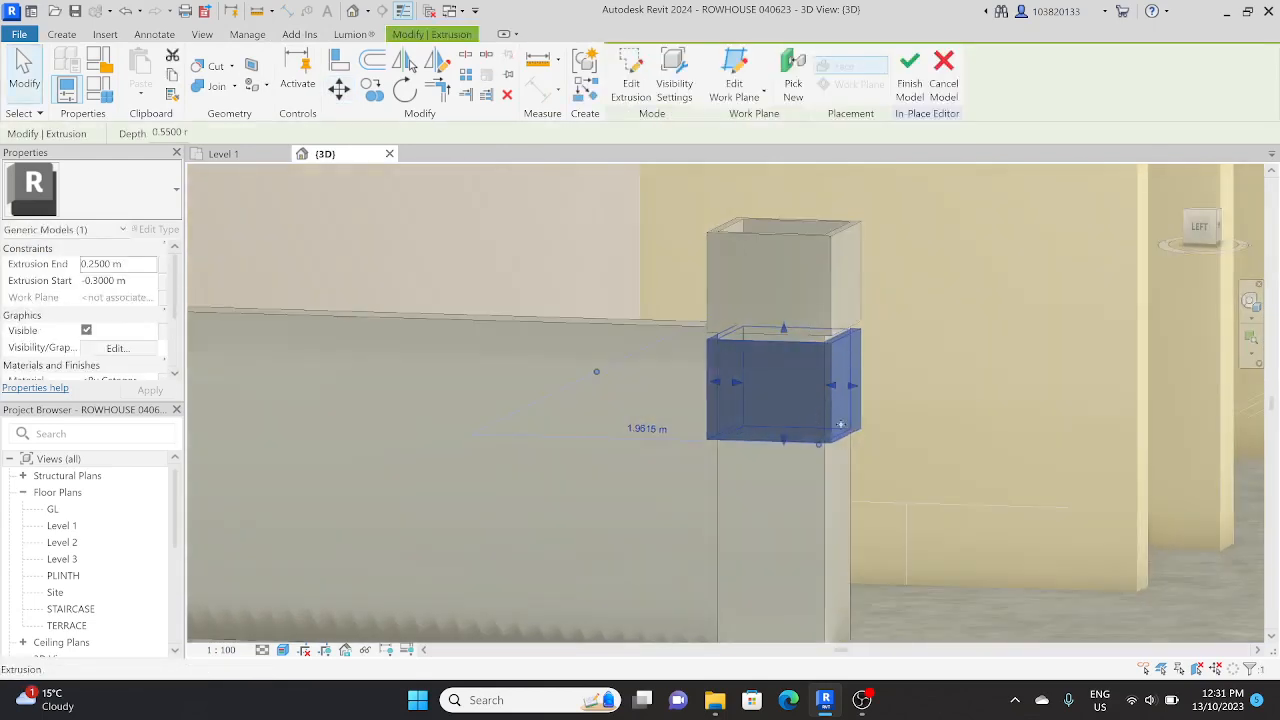
left_click(1199, 226)
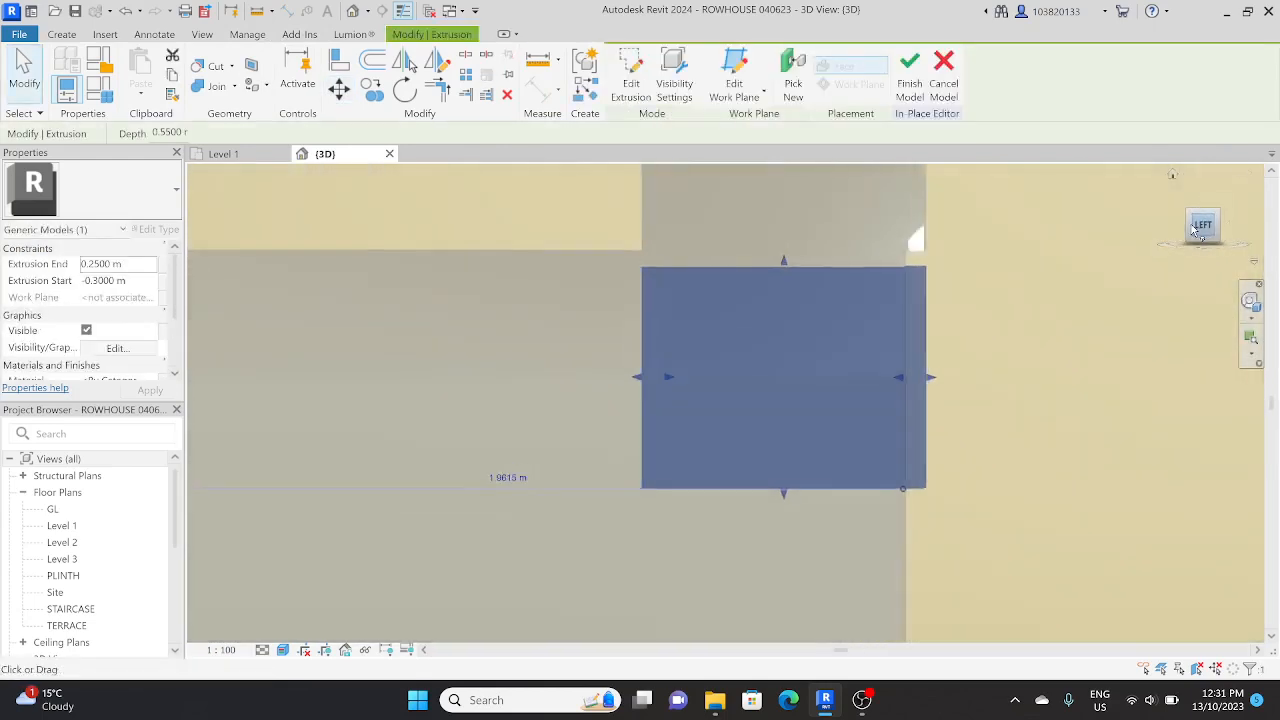
key("c")
key("o")
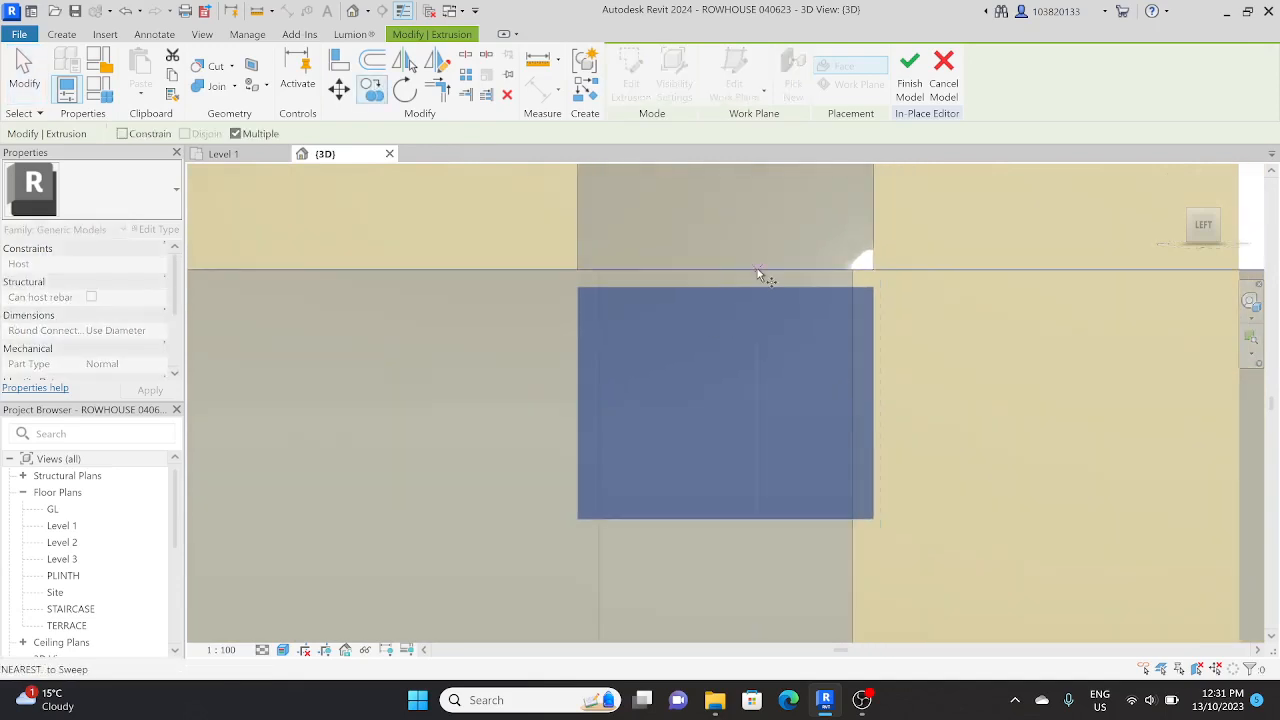
left_click(757, 270)
scroll(762, 546, "down", 1)
middle_click_drag(760, 378, 766, 335)
left_click(753, 518)
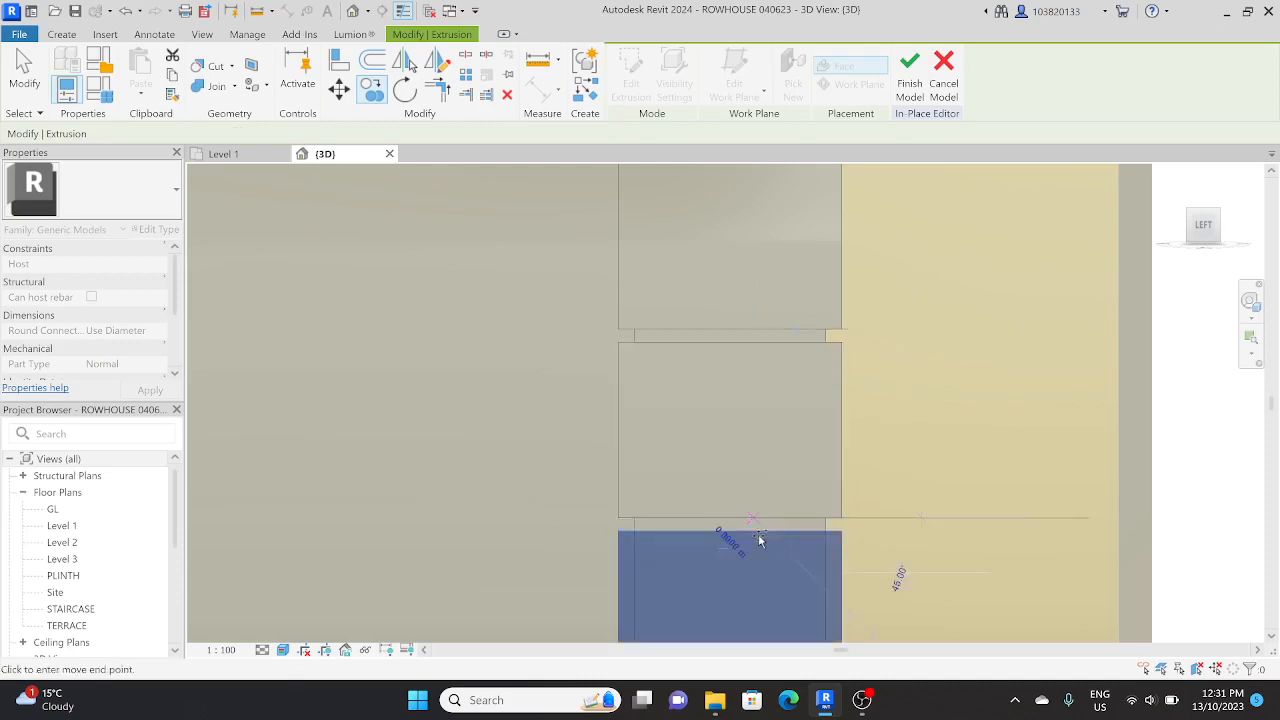
middle_click_drag(760, 538, 746, 350)
key("Escape")
key("Escape")
scroll(759, 425, "down", 3)
mouse_move(760, 421)
middle_mouse_down("shift")
mouse_move(791, 419)
mouse_move(709, 563)
mouse_move(783, 397)
mouse_move(811, 369)
mouse_move(755, 433)
middle_mouse_up("shift")
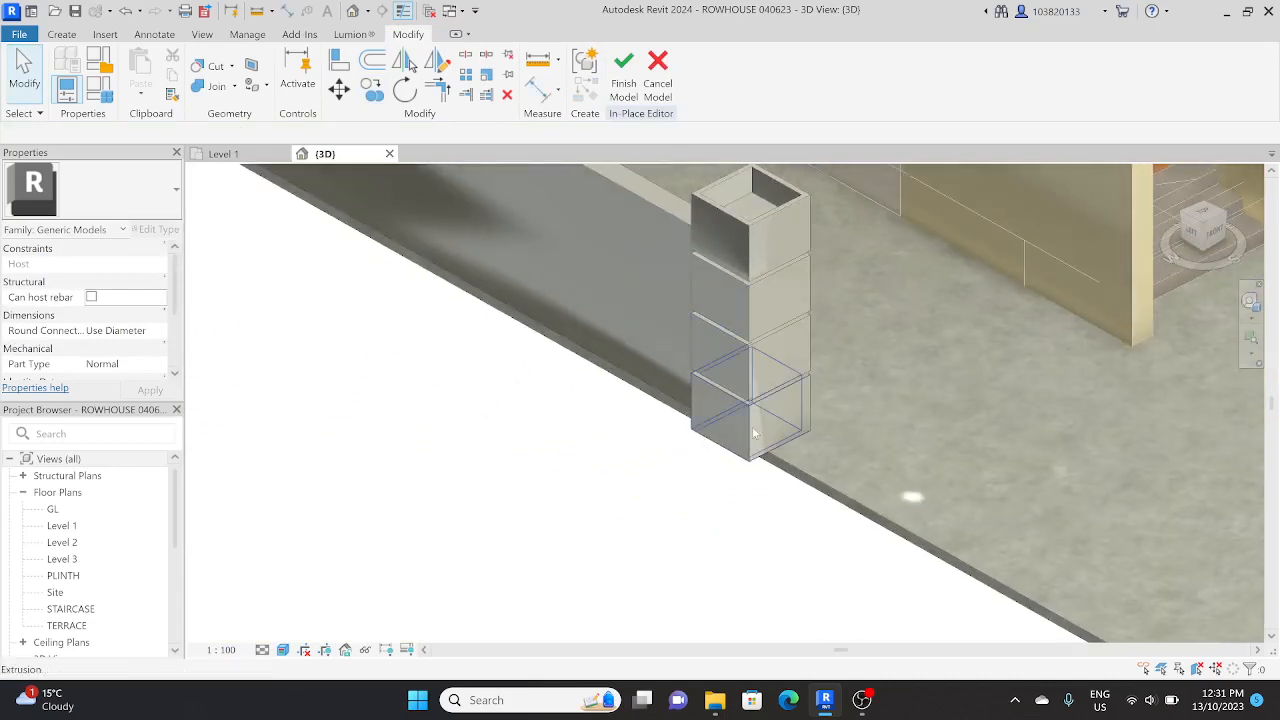
left_click(755, 433)
left_click(751, 259, "ctrl")
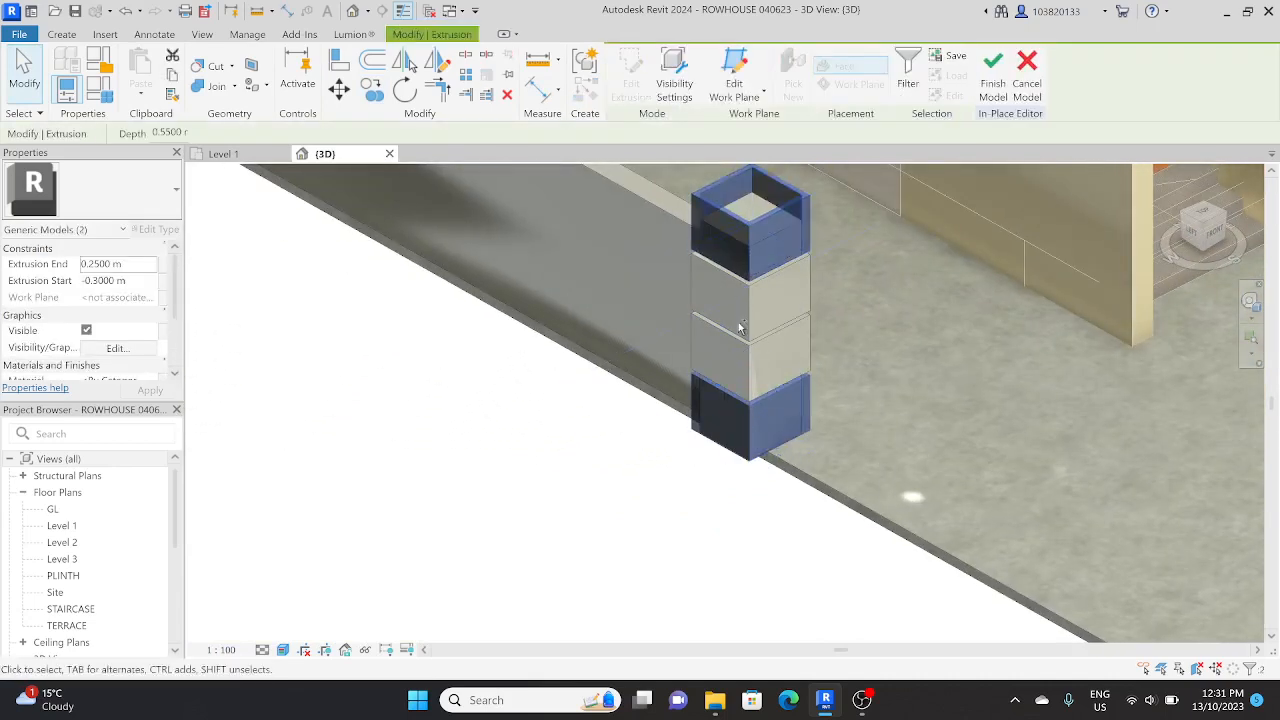
left_click(742, 327, "ctrl")
left_click(755, 377, "ctrl")
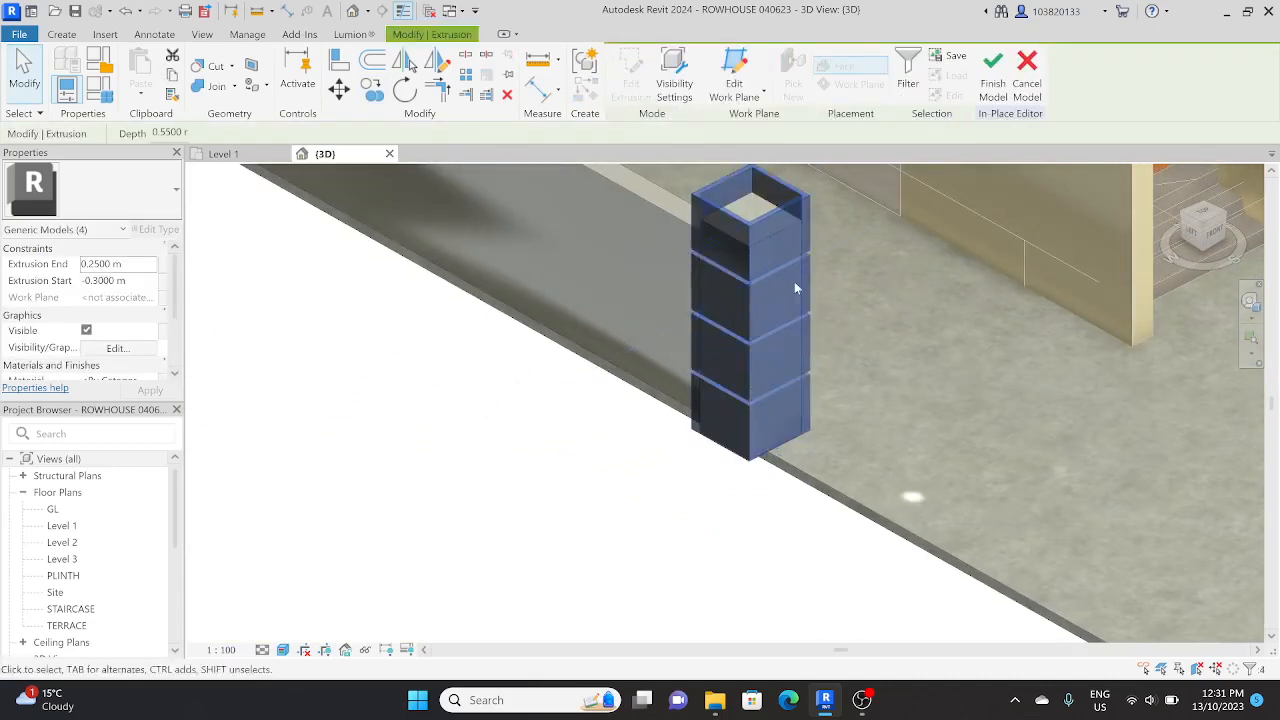
Step: Stretch the pillar's top face upward to fill the opening inside the uppermost hollow band
middle_click_drag(794, 286, 757, 352, "shift")
left_click(731, 326)
left_click_drag(735, 323, 735, 317)
key("Escape")
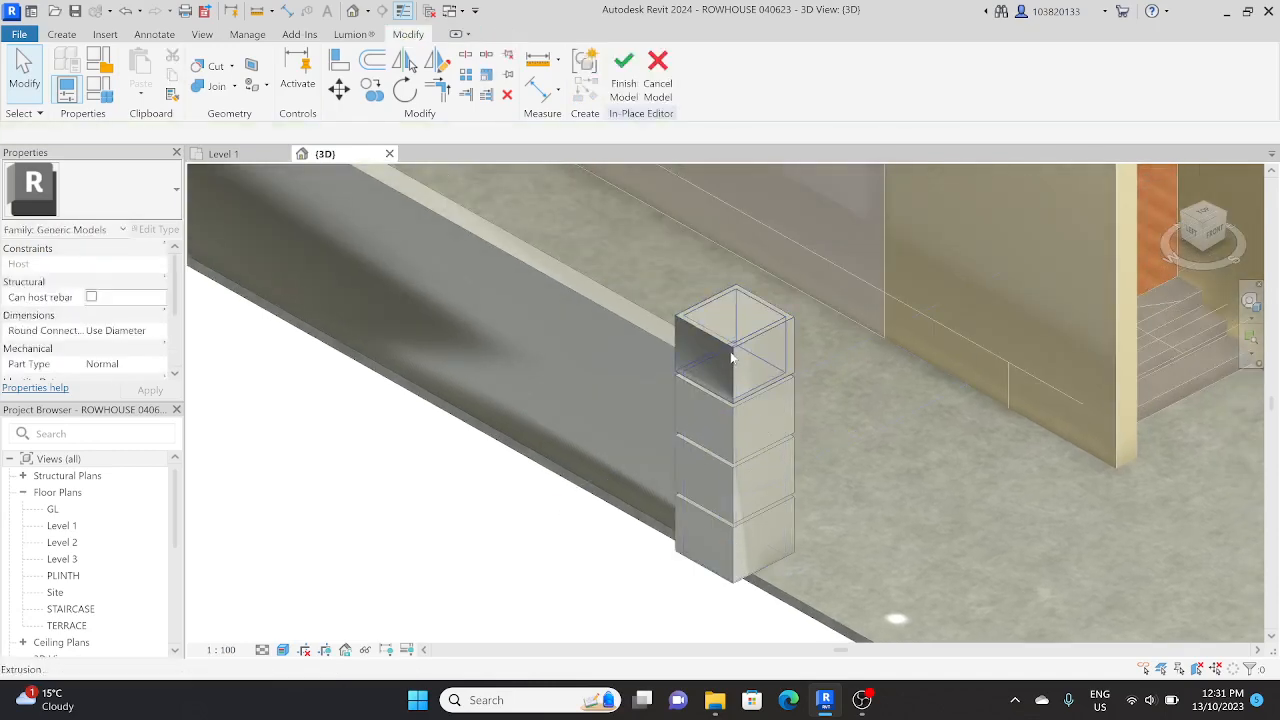
Step: Select all four hollow bands on the pillar together and bring up their material property
left_click(738, 364)
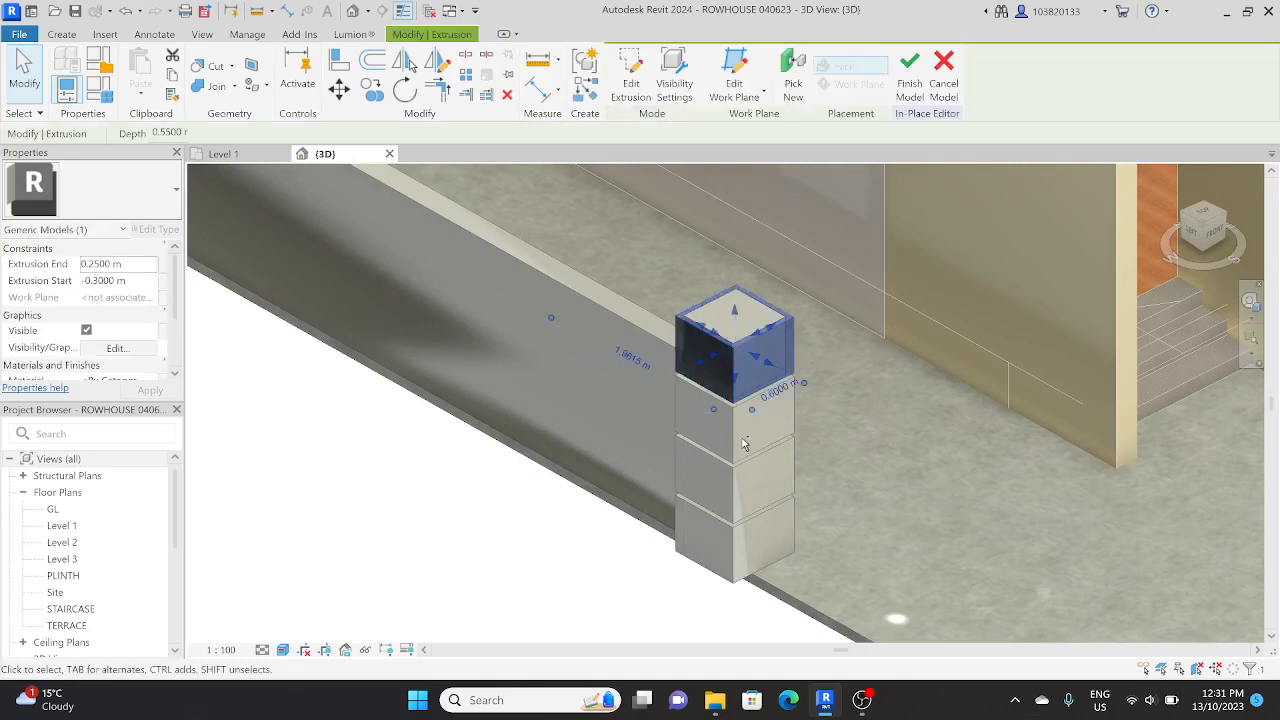
left_click(740, 432, "ctrl")
left_click(742, 490, "ctrl")
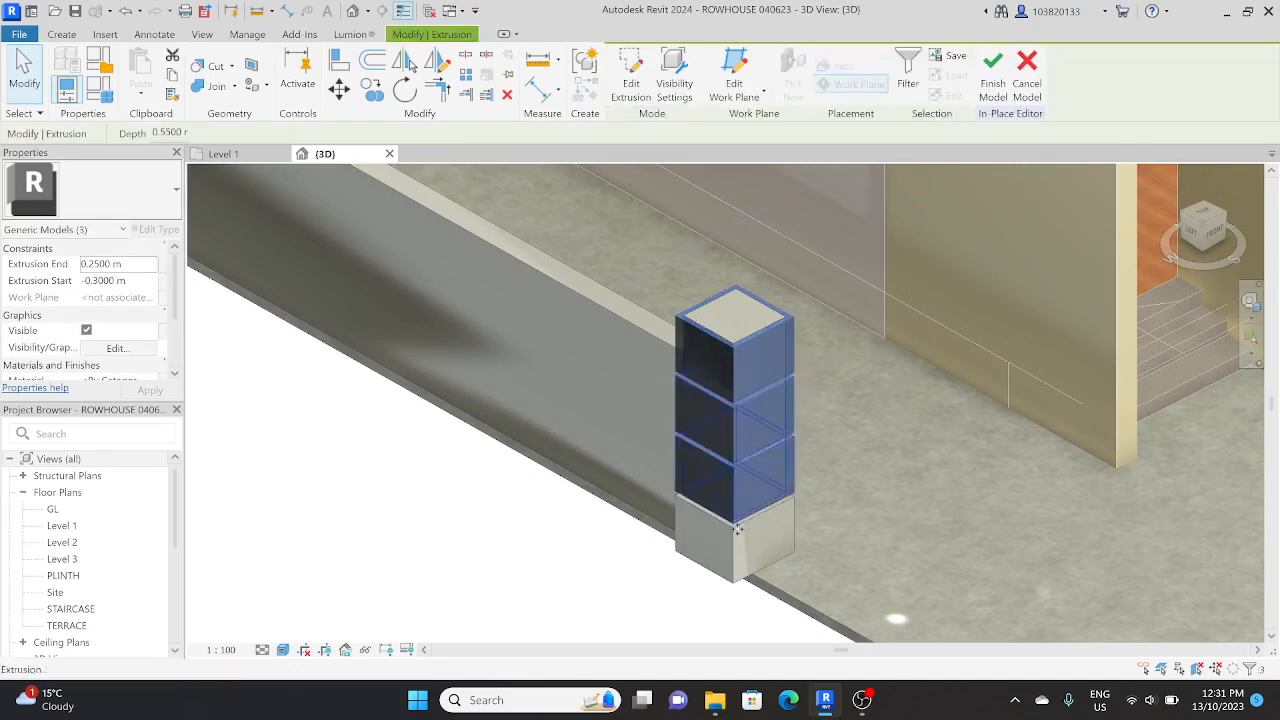
left_click(738, 550, "ctrl")
scroll(150, 374, "down", 2)
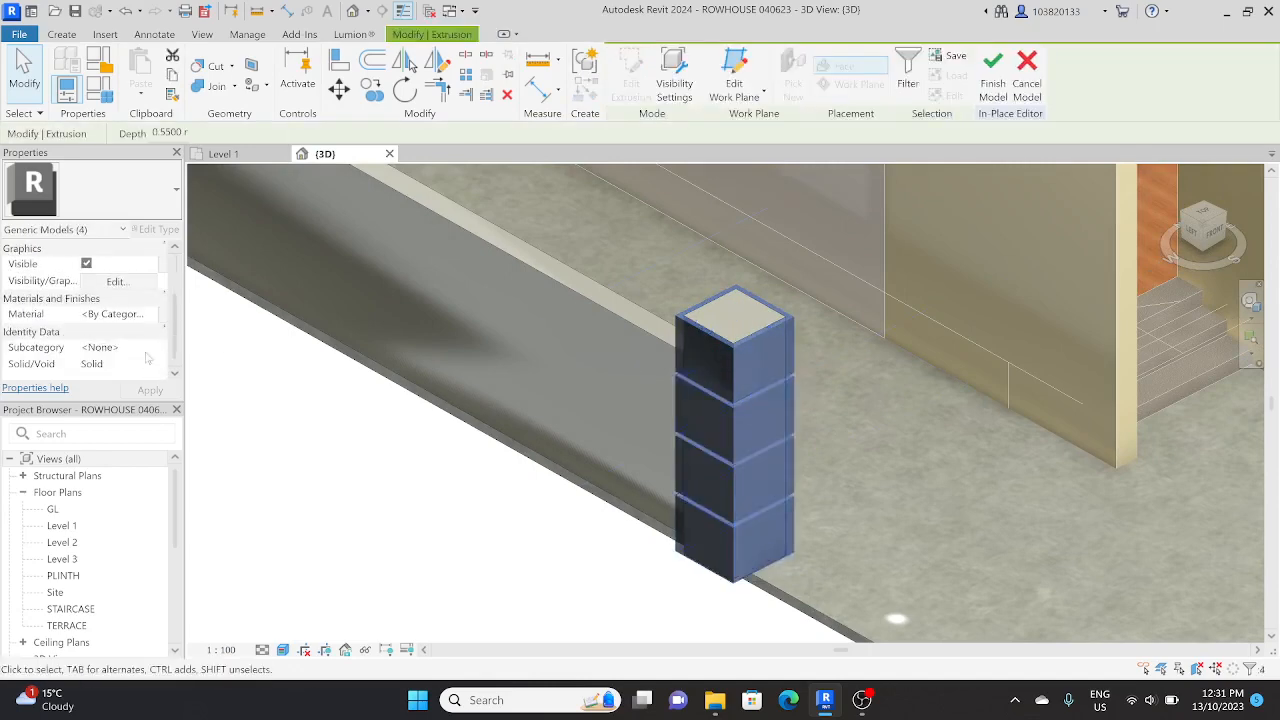
Step: Search the project materials for "KM" and look through the matching materials for one that suits the bands
left_click(130, 314)
left_click(162, 314)
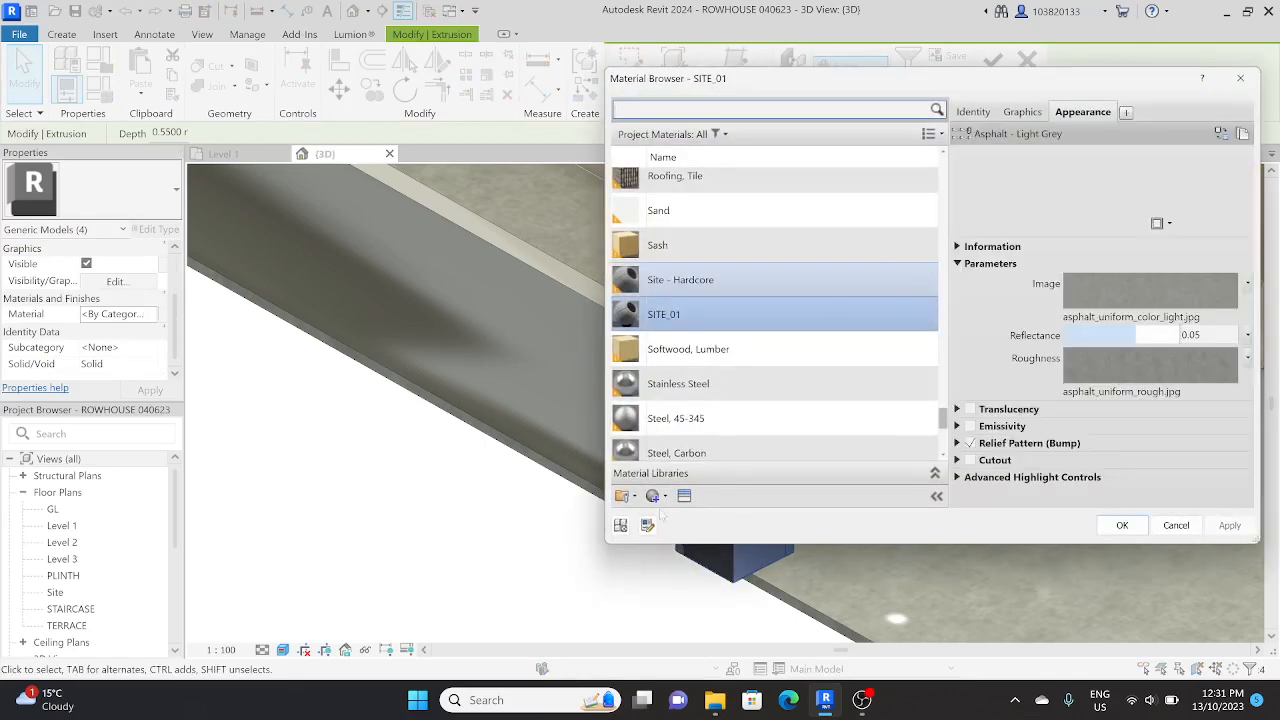
scroll(655, 440, "down", 5)
scroll(655, 443, "up", 8)
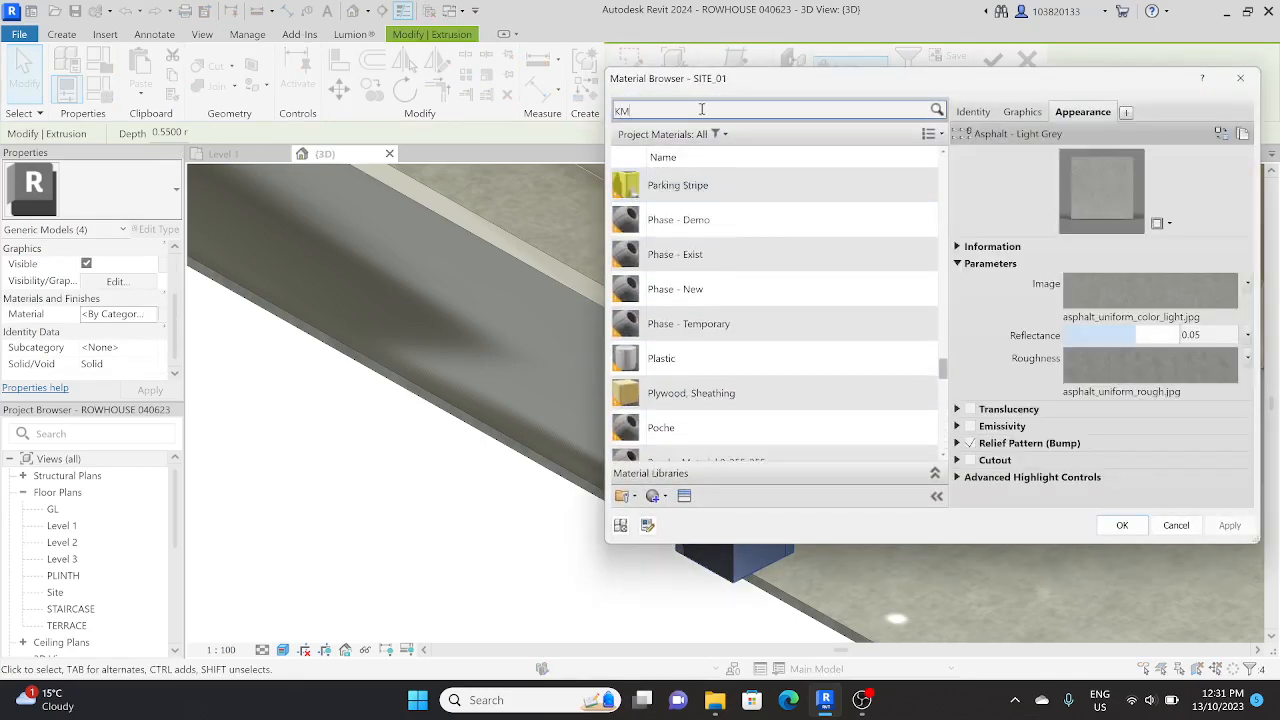
scroll(695, 320, "down", 3)
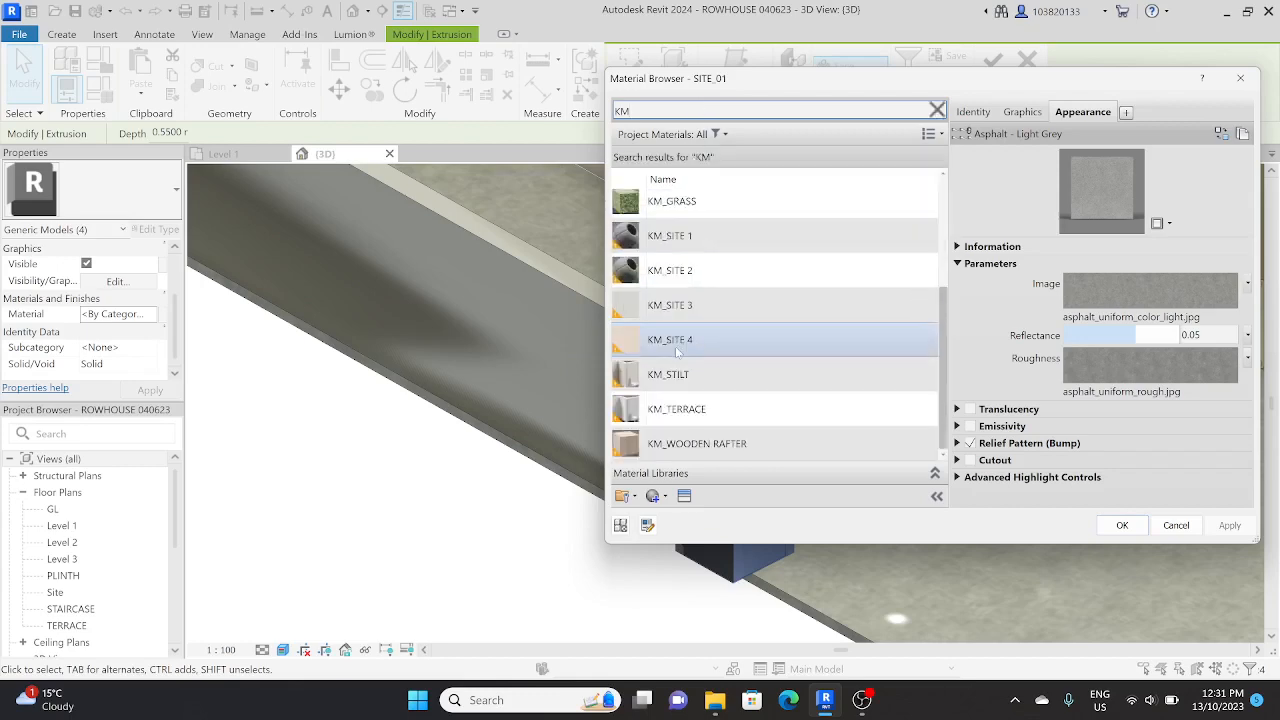
scroll(694, 315, "up", 1)
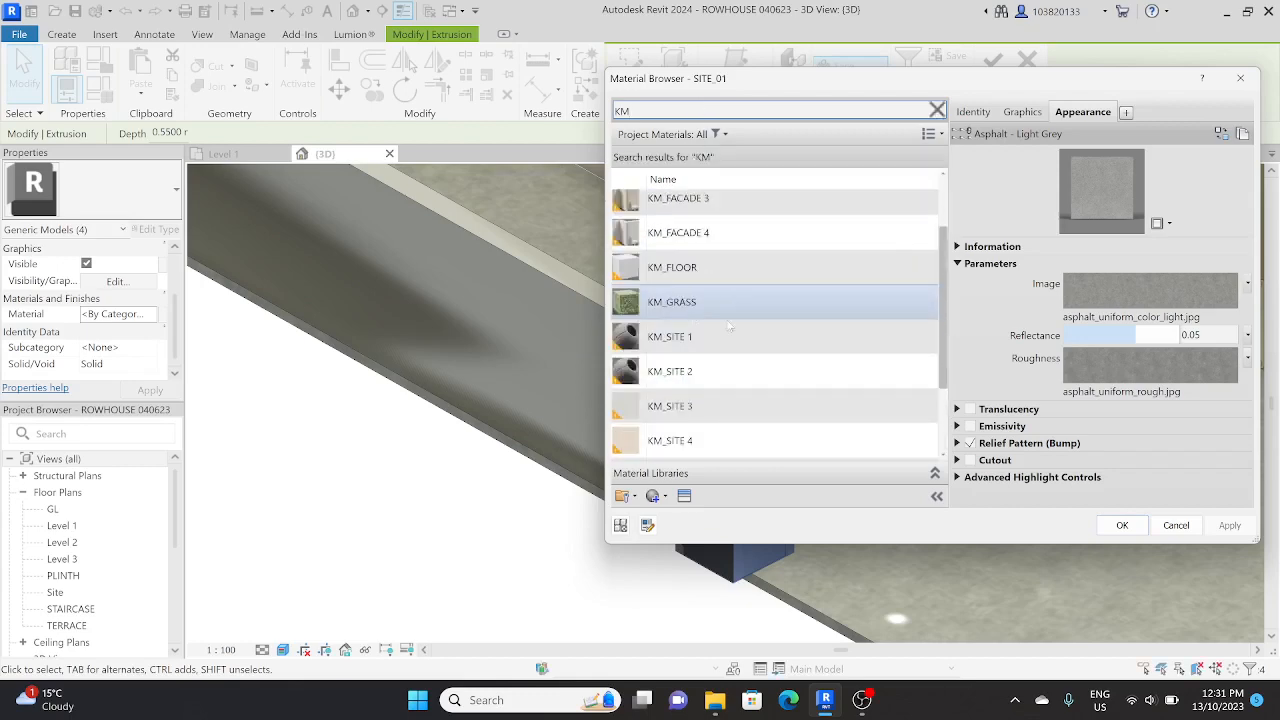
key("Escape")
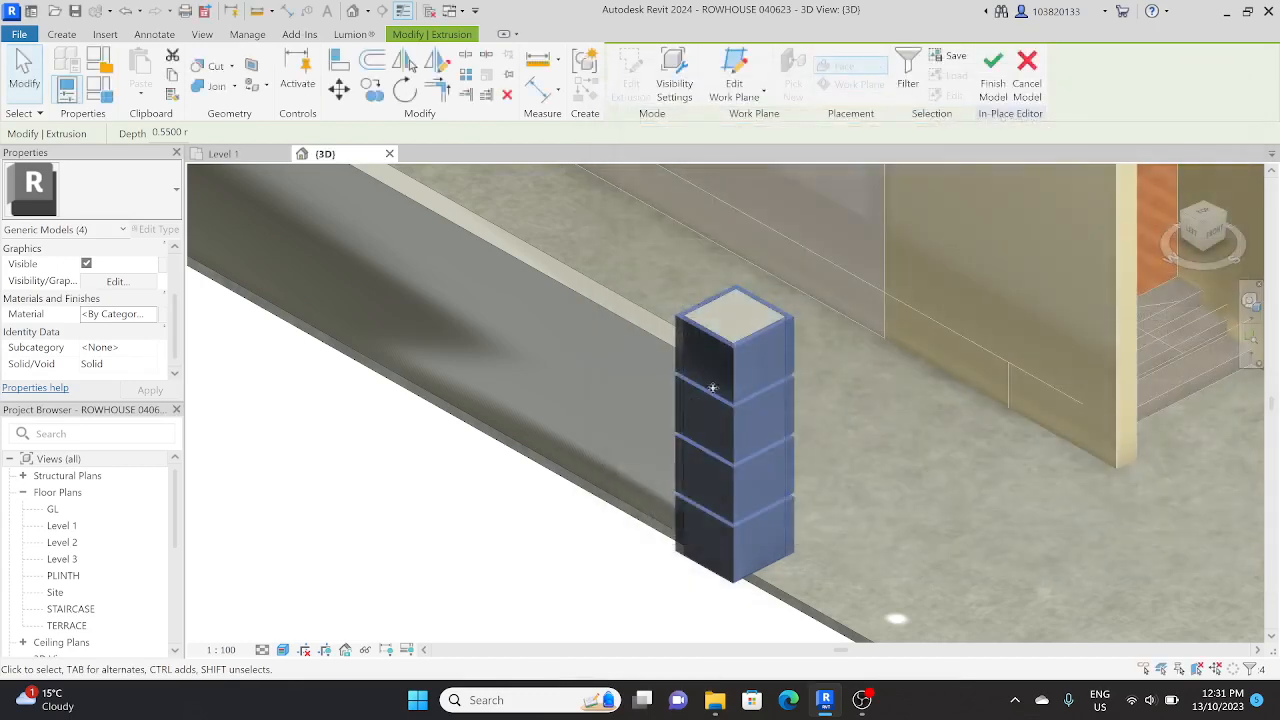
Step: Create a new material for the selected bands and name it COMPOUND WALL_01
left_click(153, 315)
left_click(652, 496)
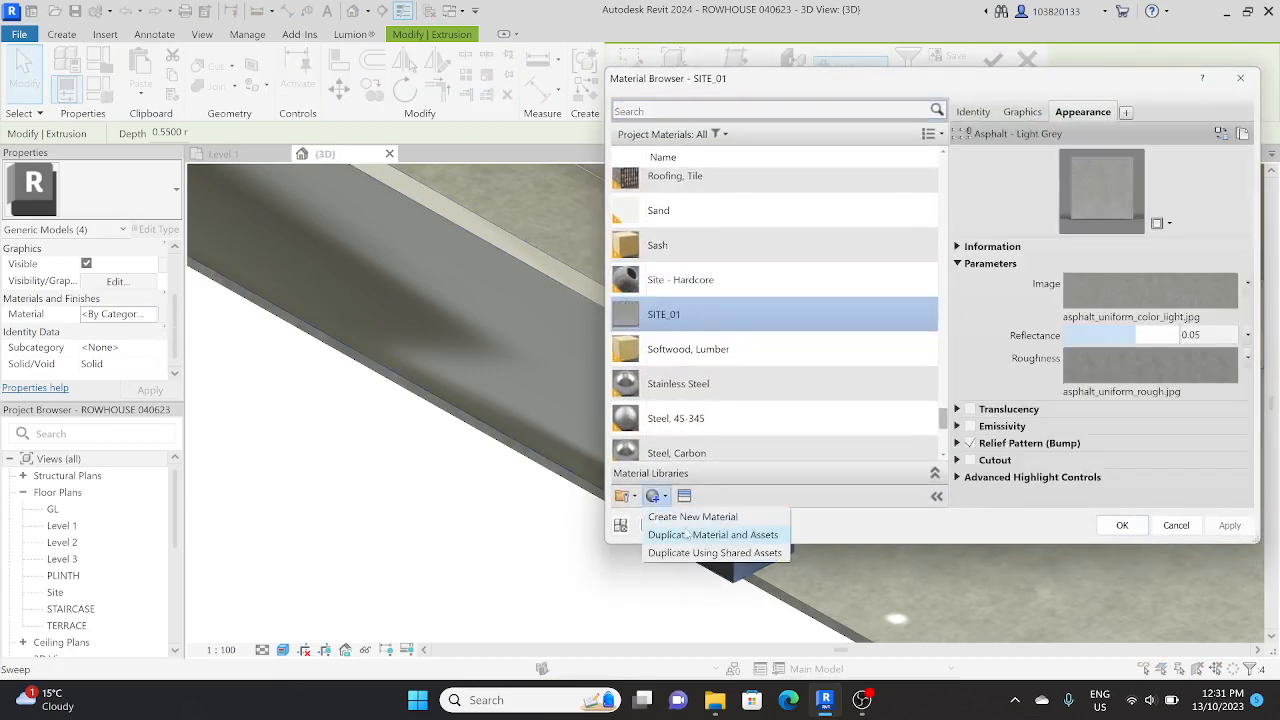
left_click(705, 517)
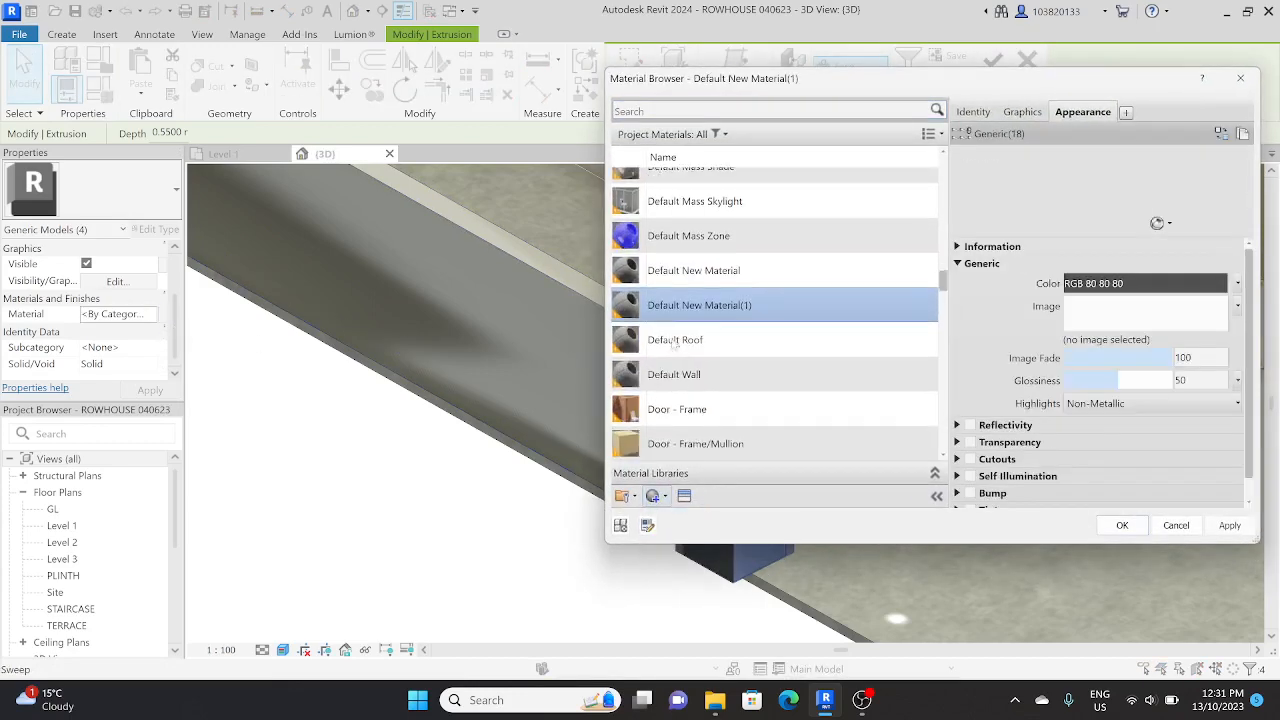
right_click(674, 308)
left_click(700, 363)
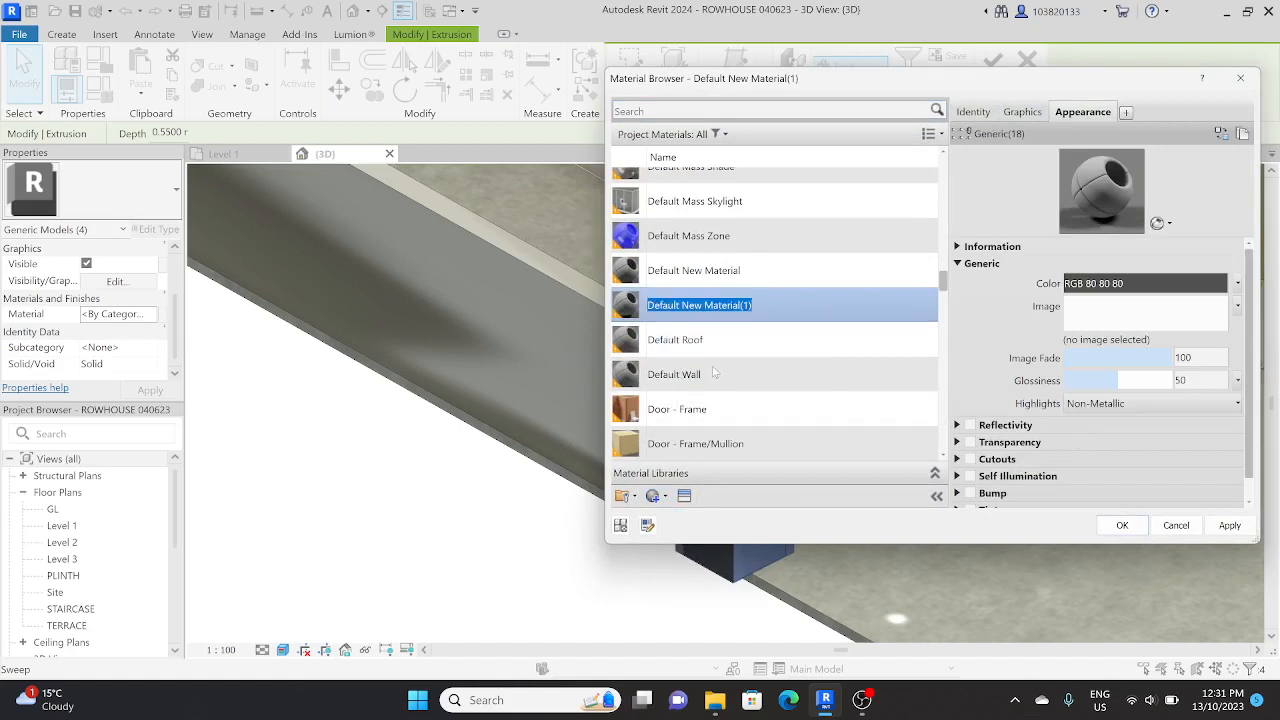
type("COMPOUND WALL_01")
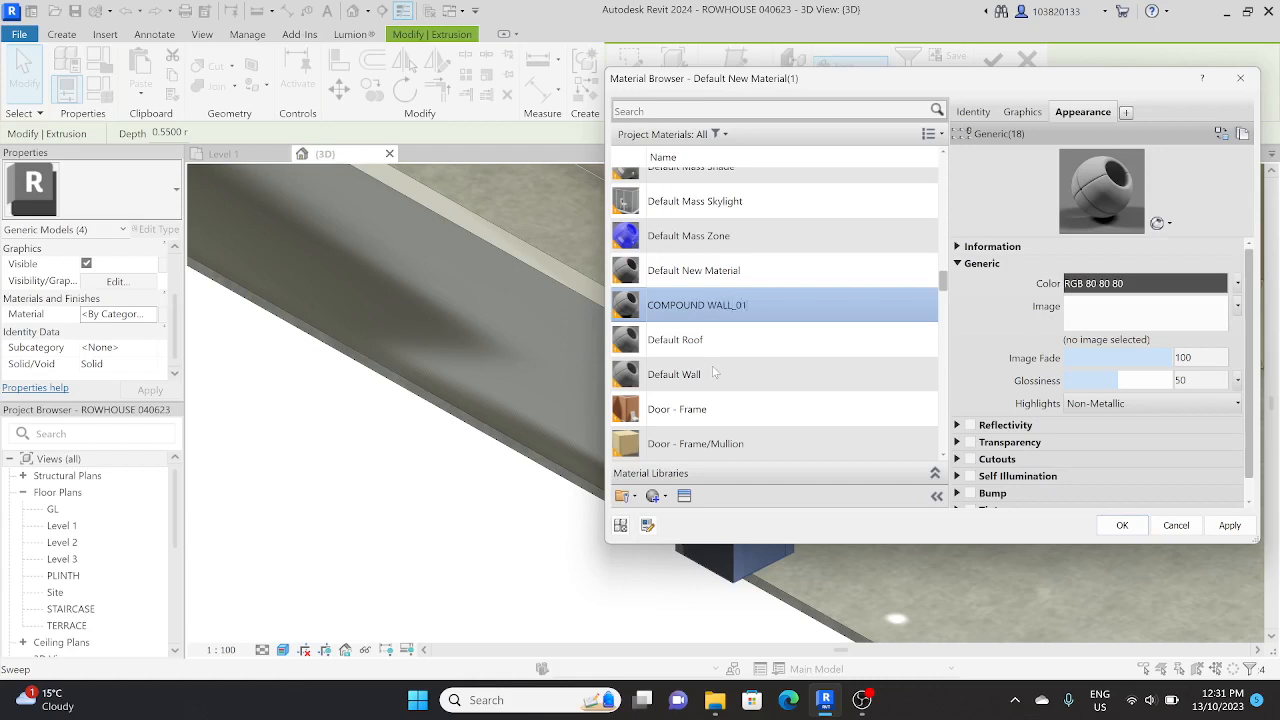
Step: Search the appearance assets for MARBLE and list the matches in the Appearance Library's Flooring category
left_click(1221, 133)
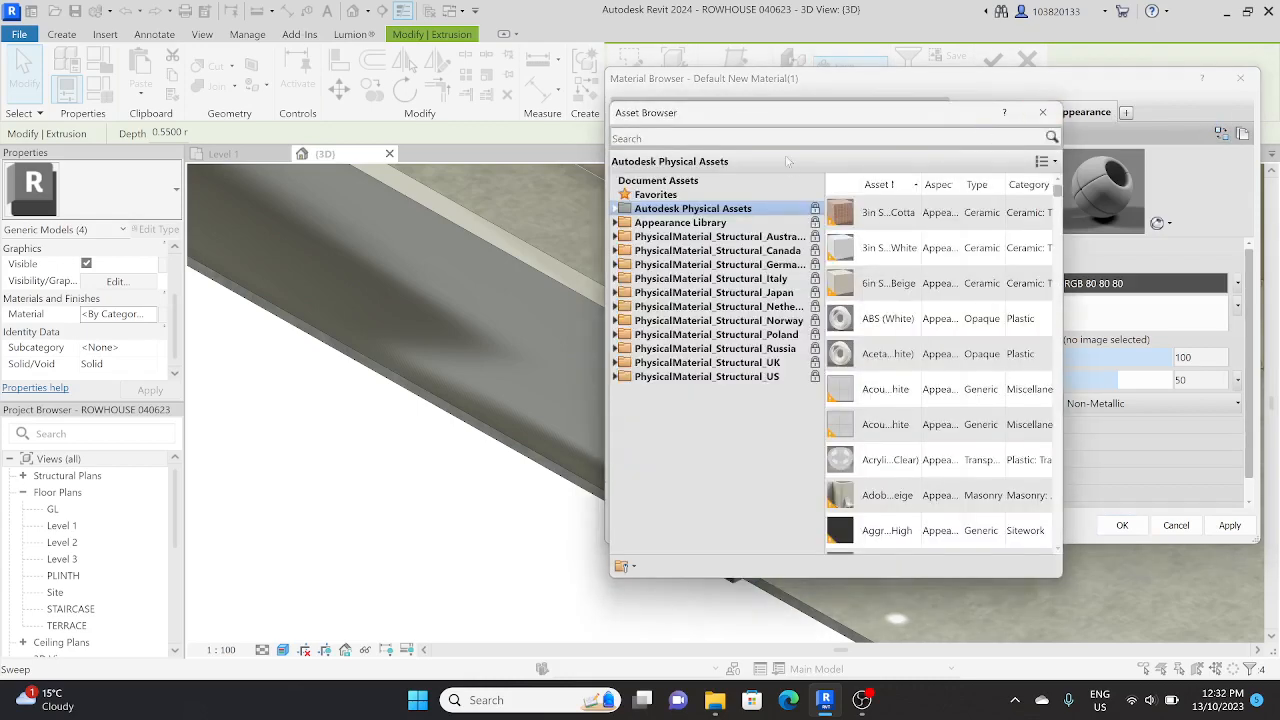
left_click(786, 138)
type("MAR")
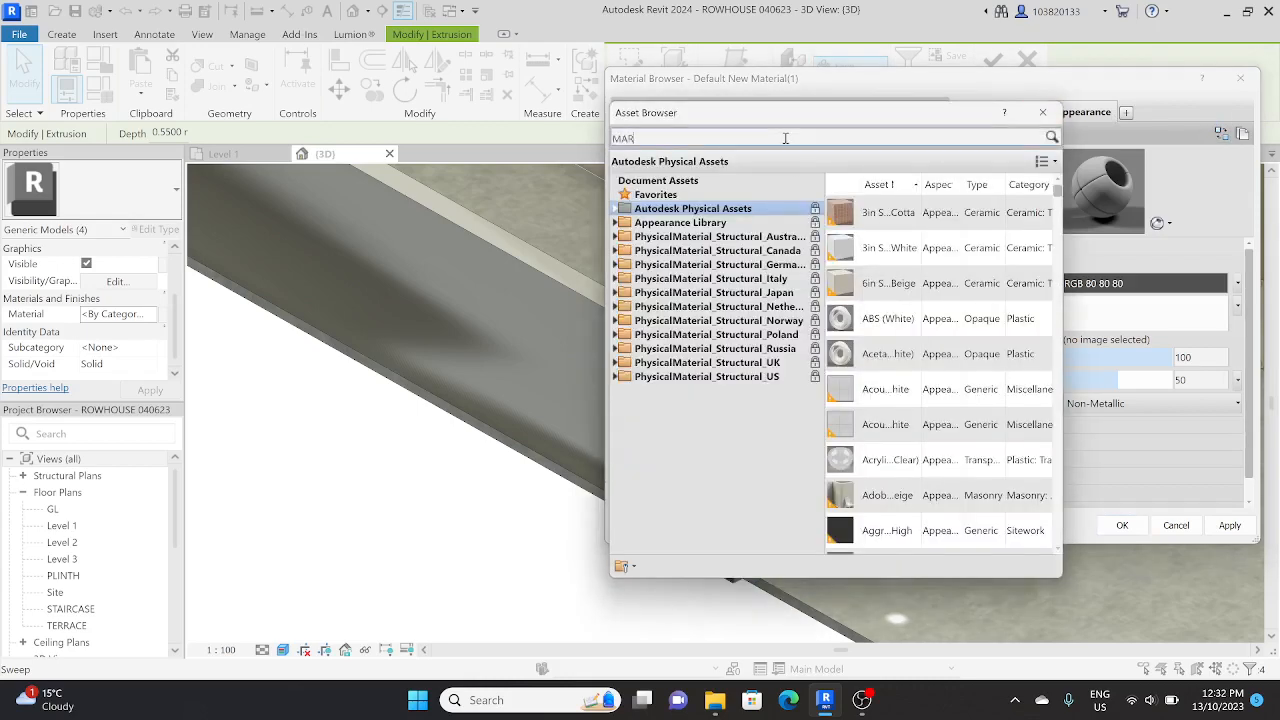
type("BLE")
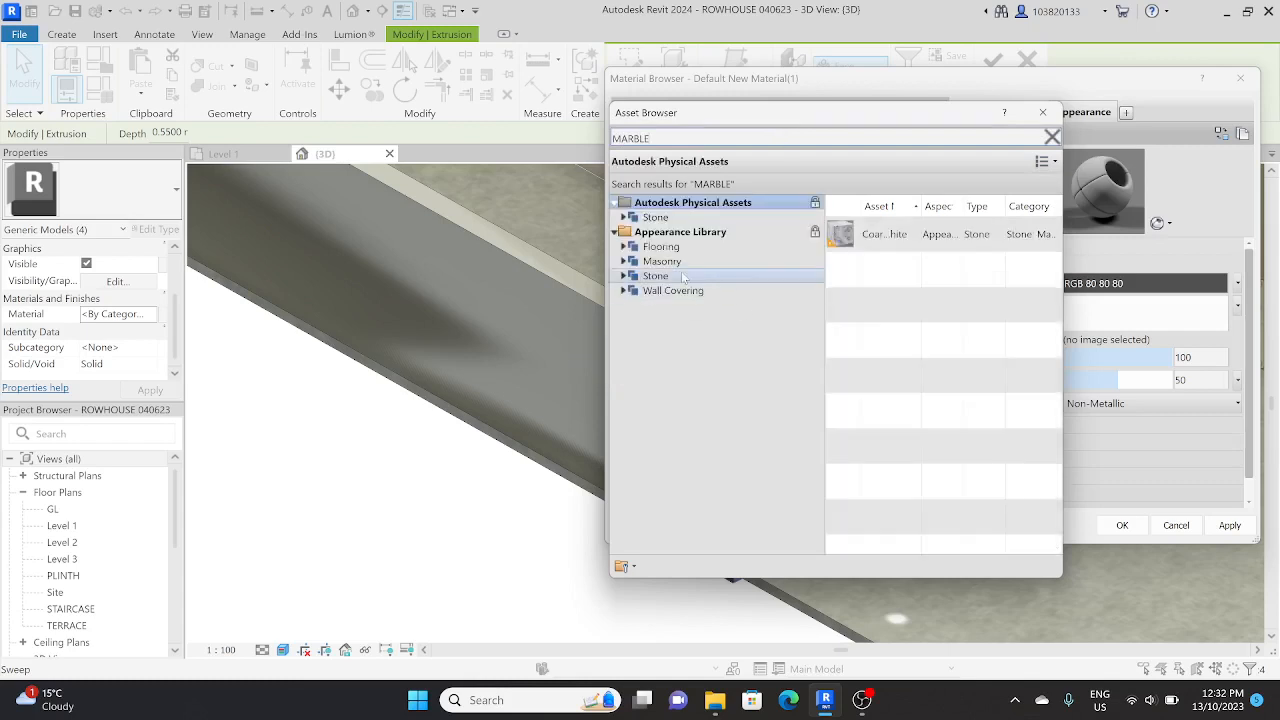
left_click(680, 276)
left_click(684, 290)
left_click(664, 261)
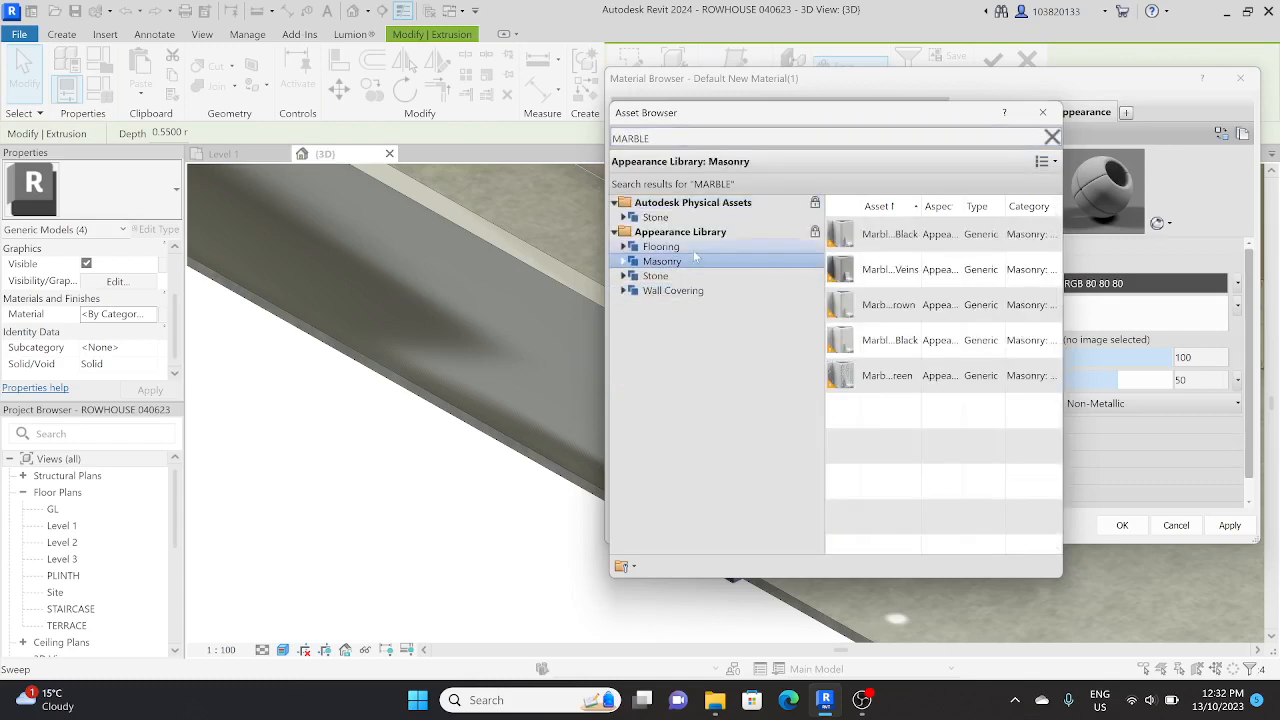
left_click(661, 246)
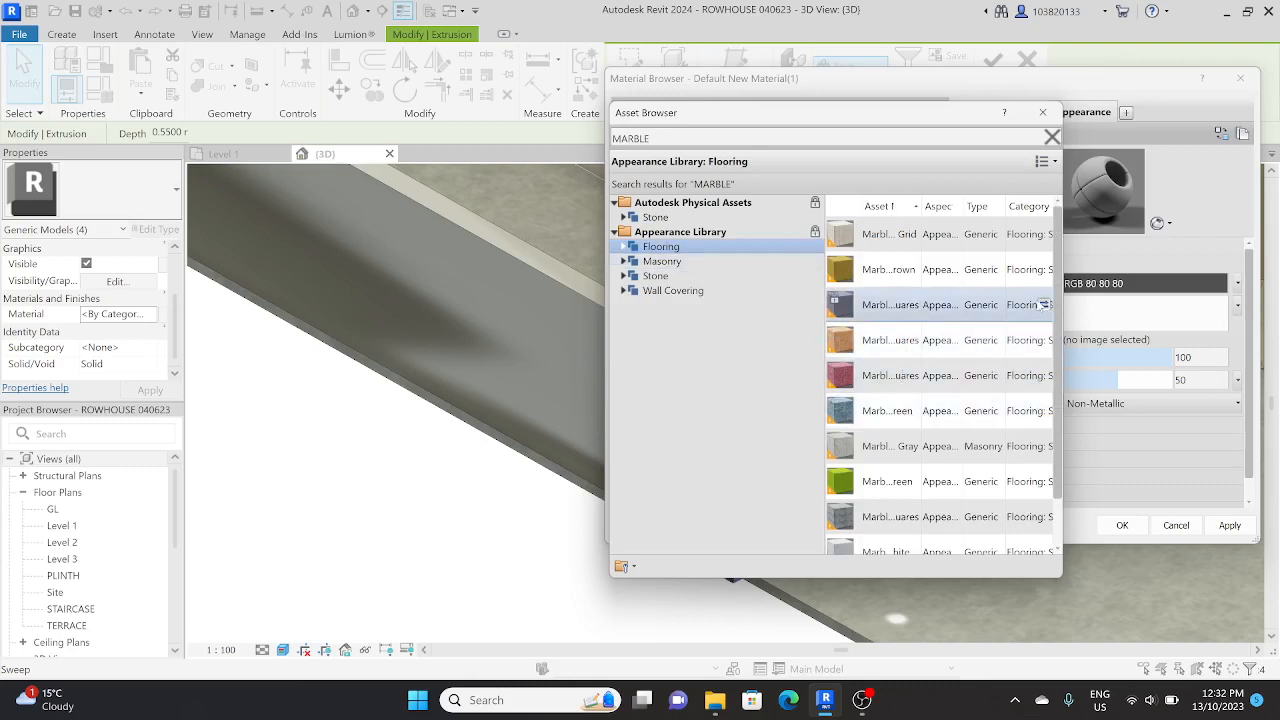
Step: Replace the COMPOUND WALL_01 appearance with the Blue Squares marble flooring asset and assign the material to the four bands
left_click(1044, 305)
left_click(1122, 525)
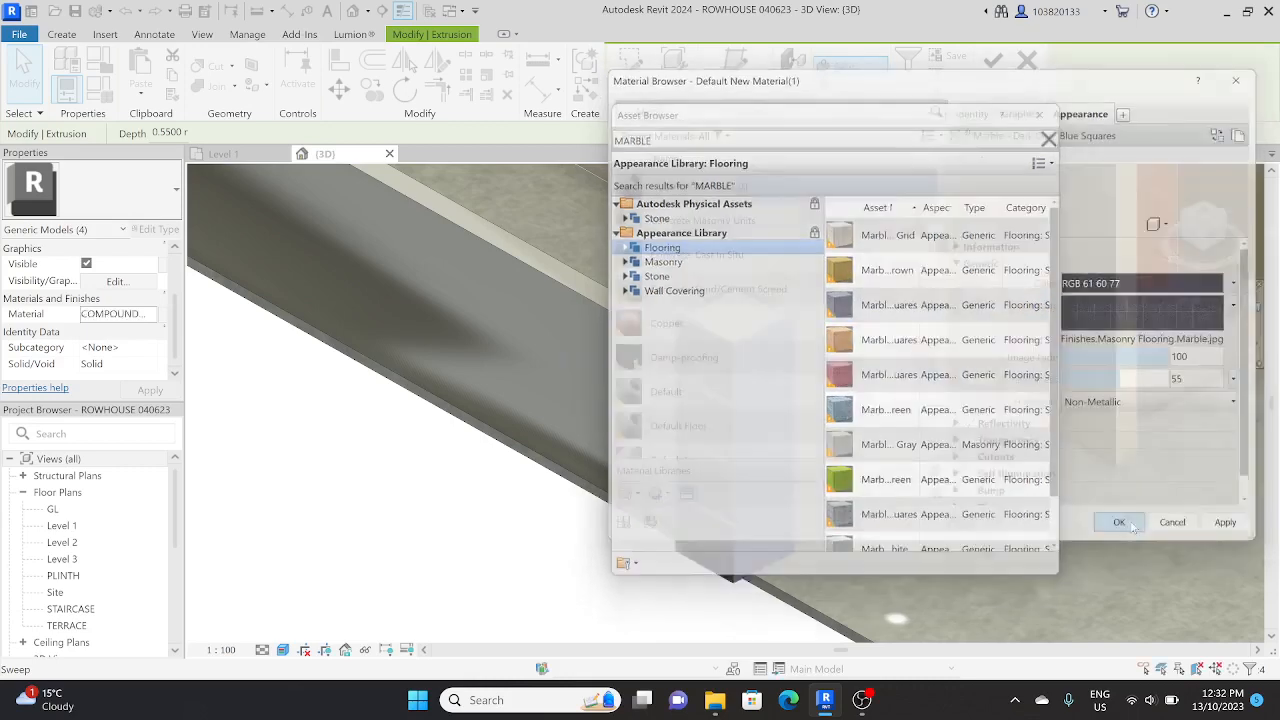
left_click(516, 500)
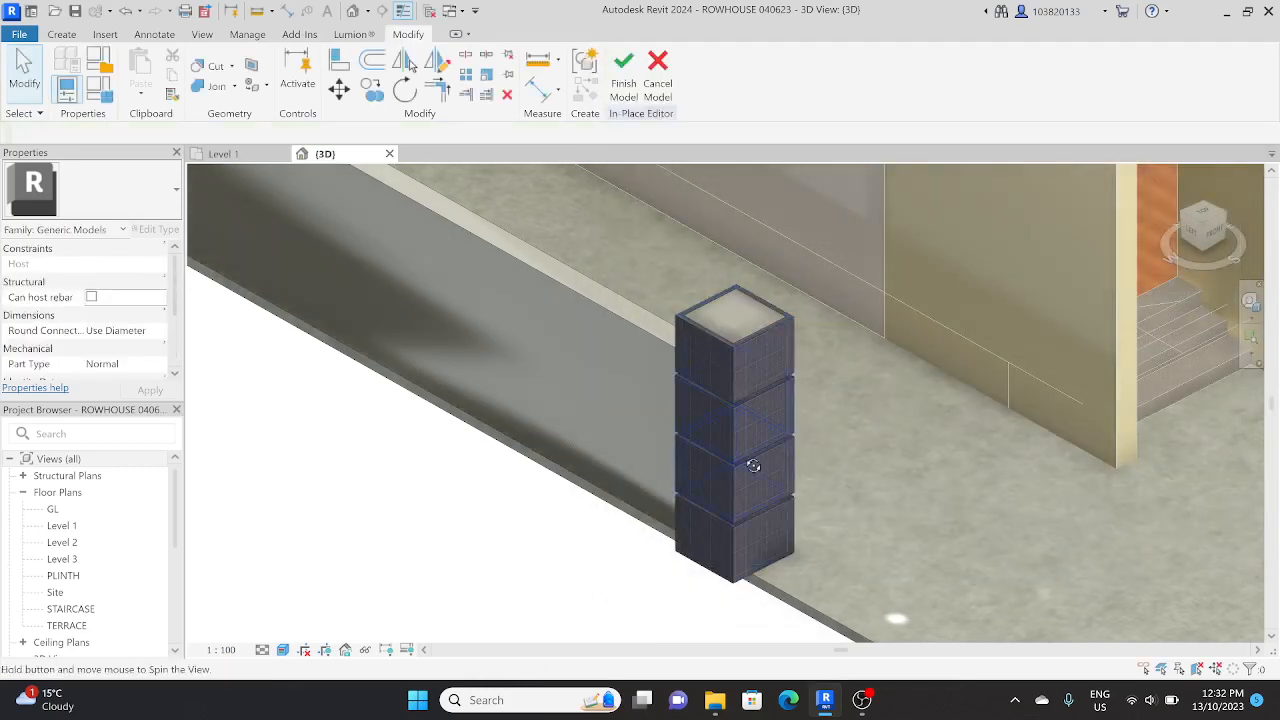
middle_click_drag(752, 466, 712, 384, "shift")
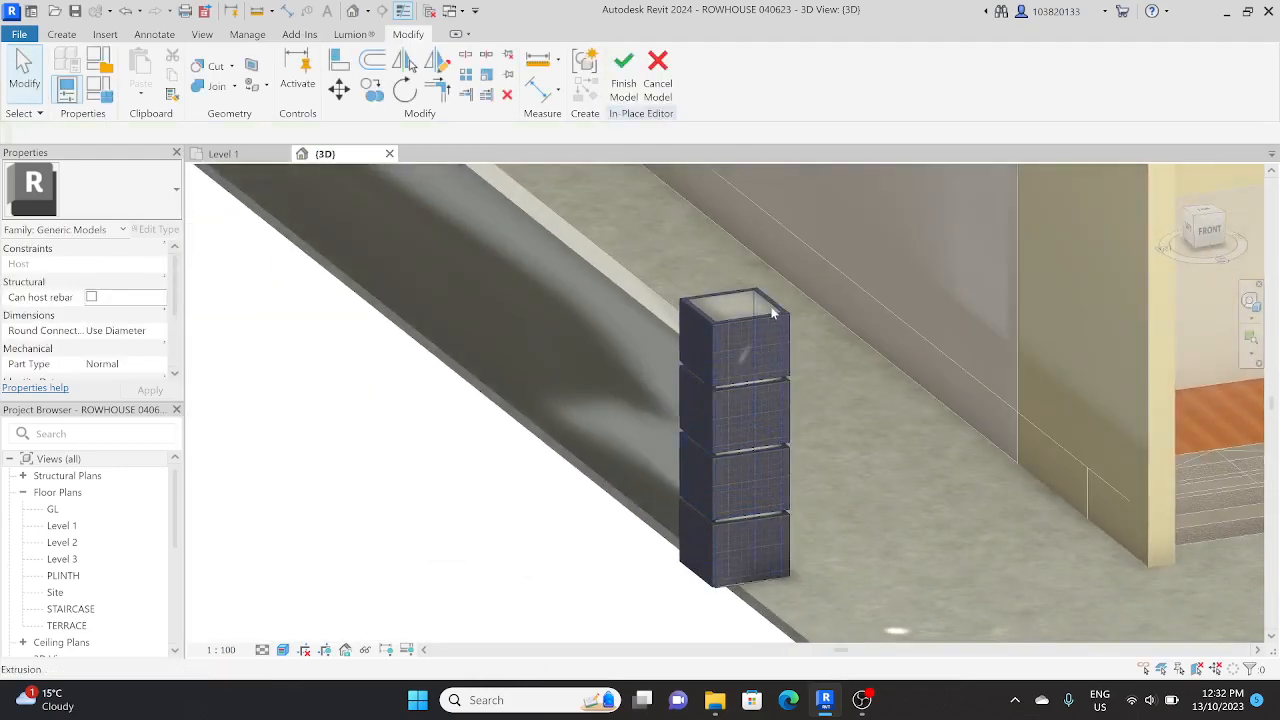
Step: Select the pillar's core extrusion, duplicate material COMPOUND WALL_01 with its assets, and name the copy COMPOUND WALL_02
scroll(764, 302, "up", 3)
left_click(760, 295)
scroll(760, 295, "down", 3)
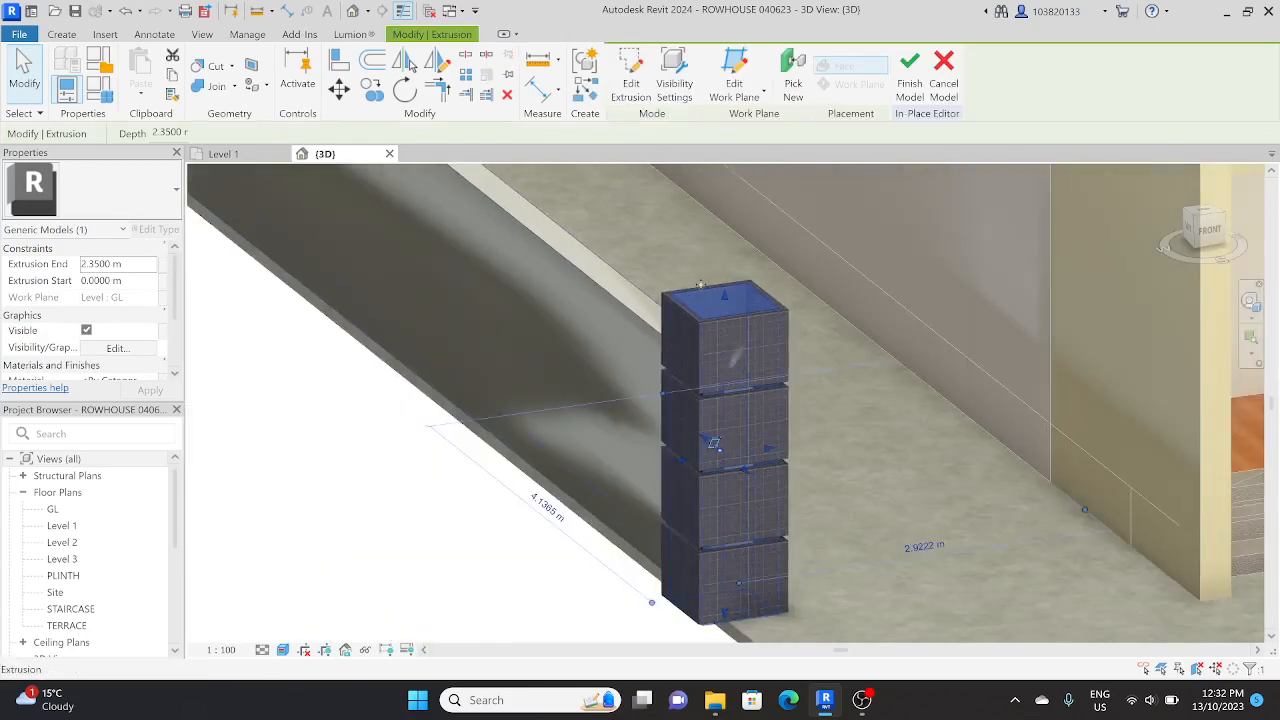
scroll(141, 383, "down", 1)
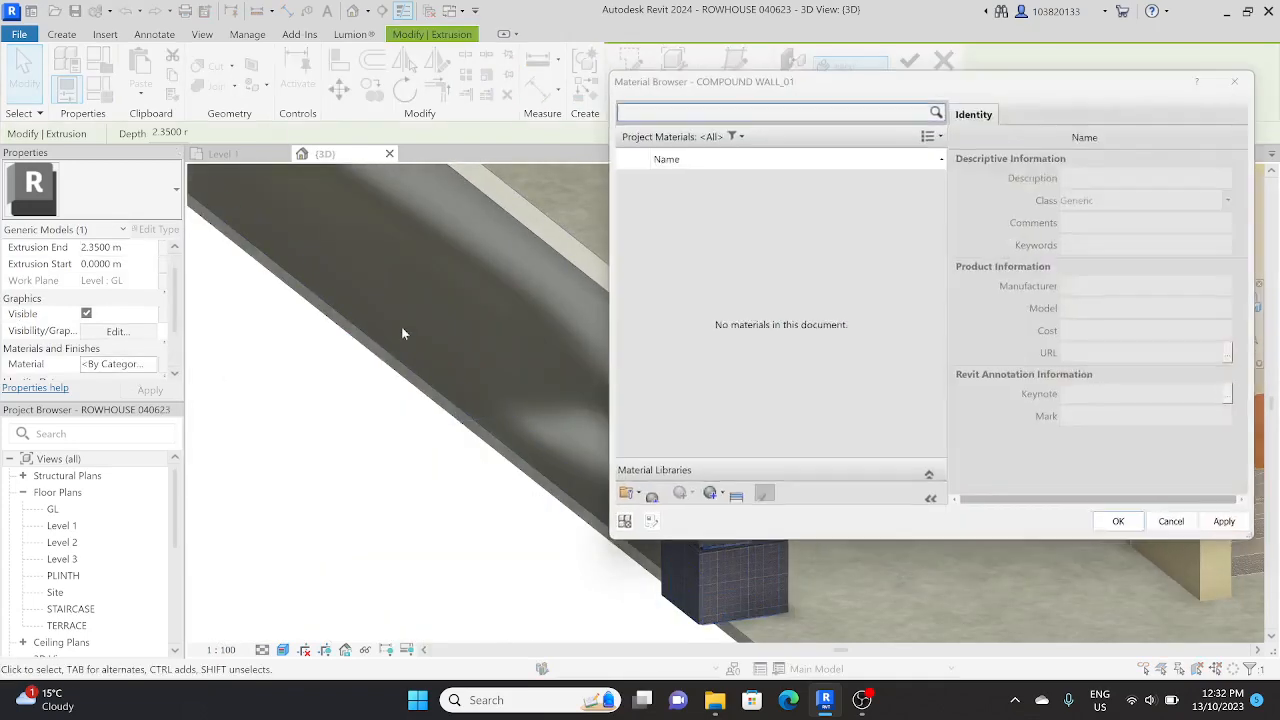
left_click(152, 364)
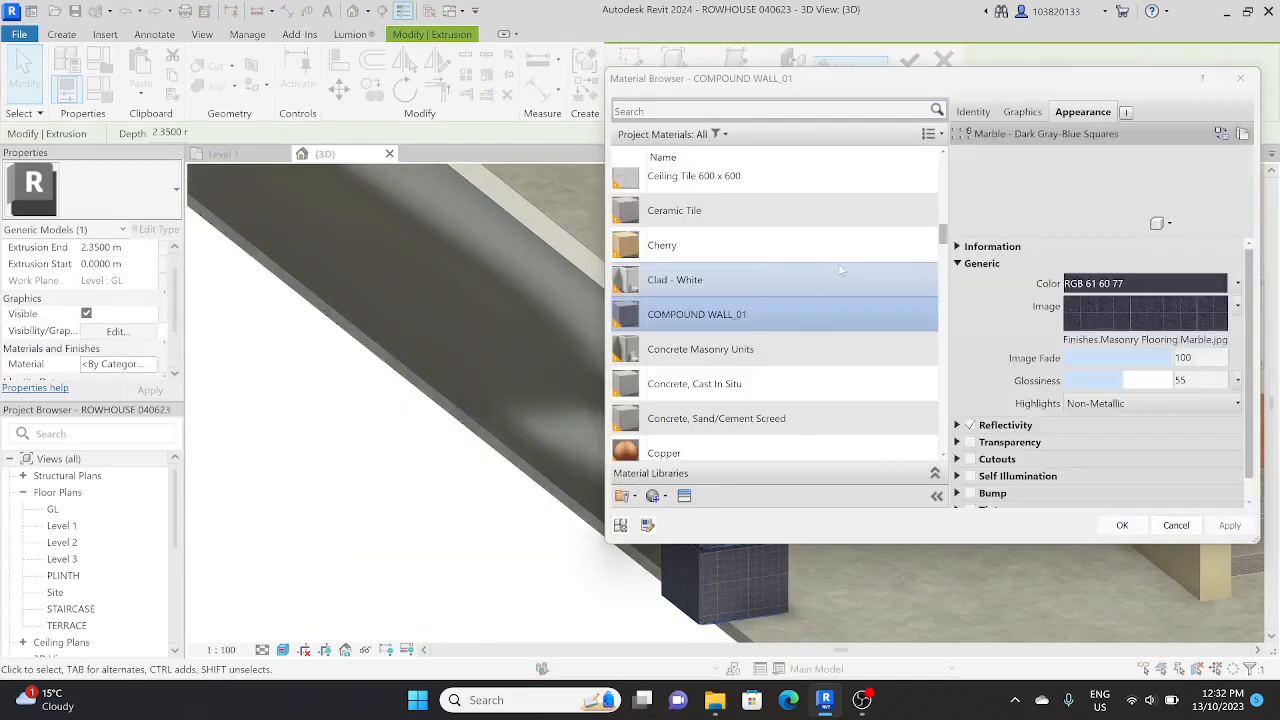
left_click(656, 496)
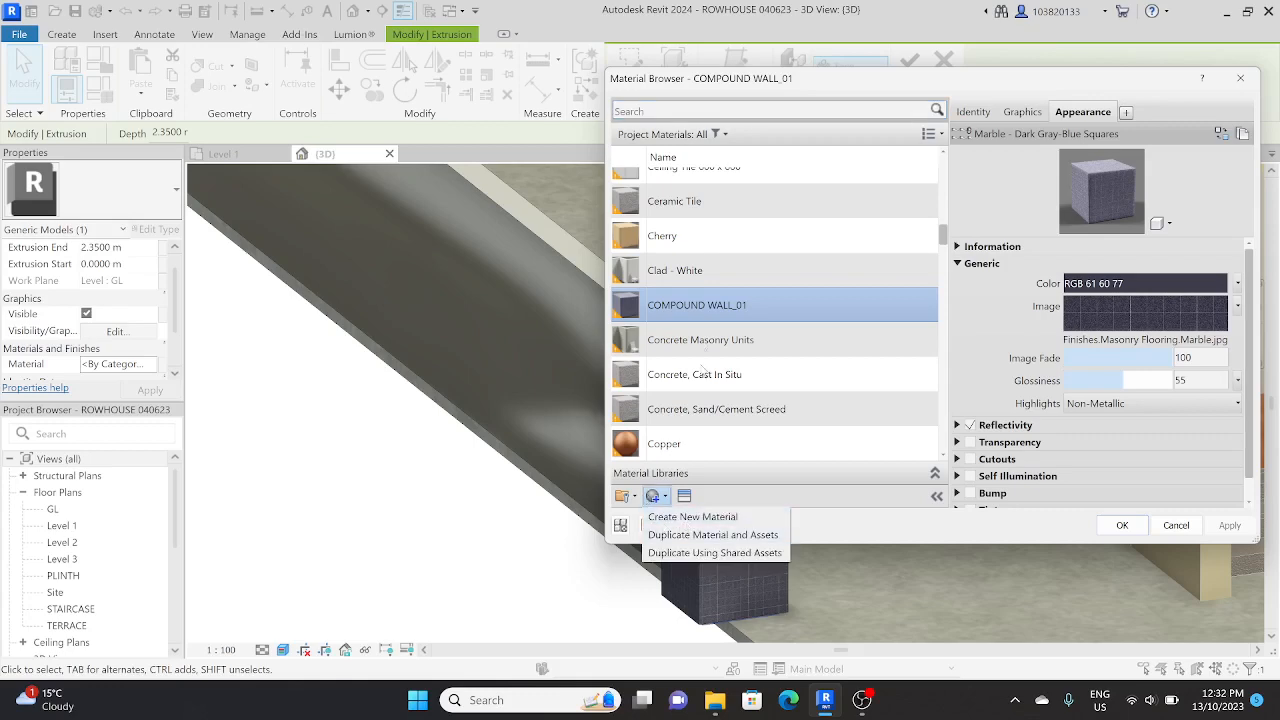
left_click(705, 314)
right_click(706, 311)
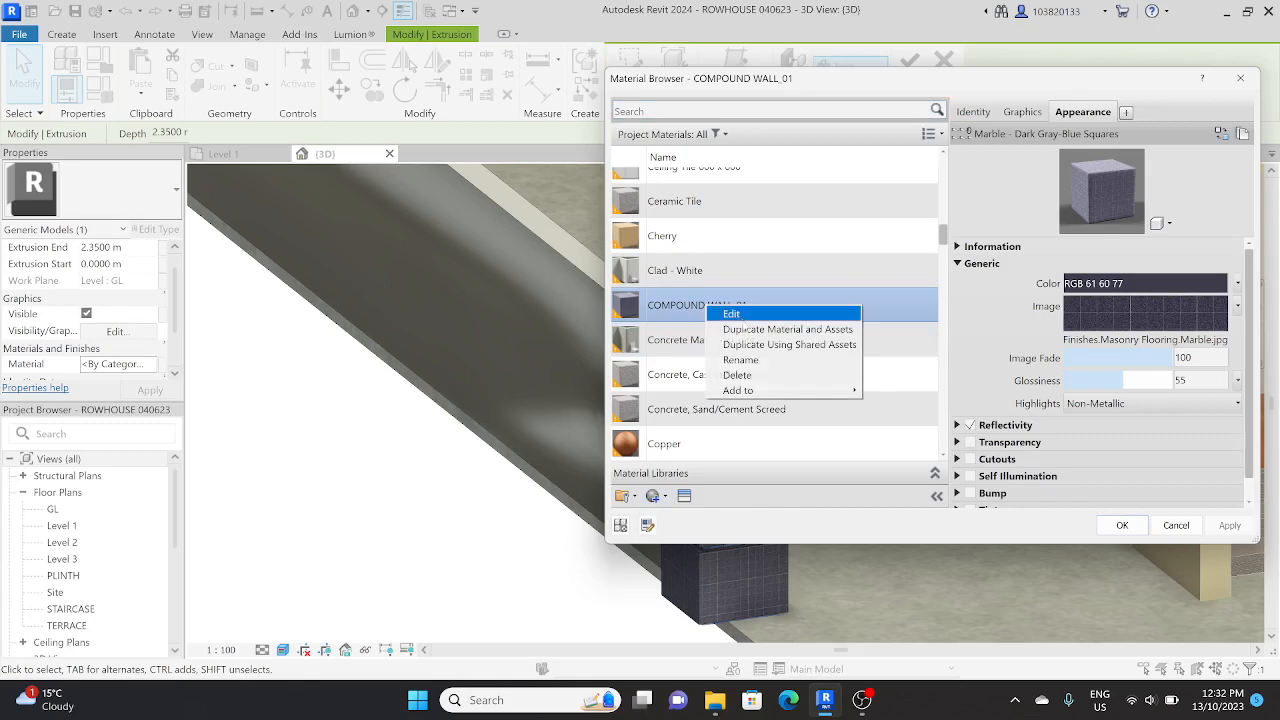
left_click(746, 335)
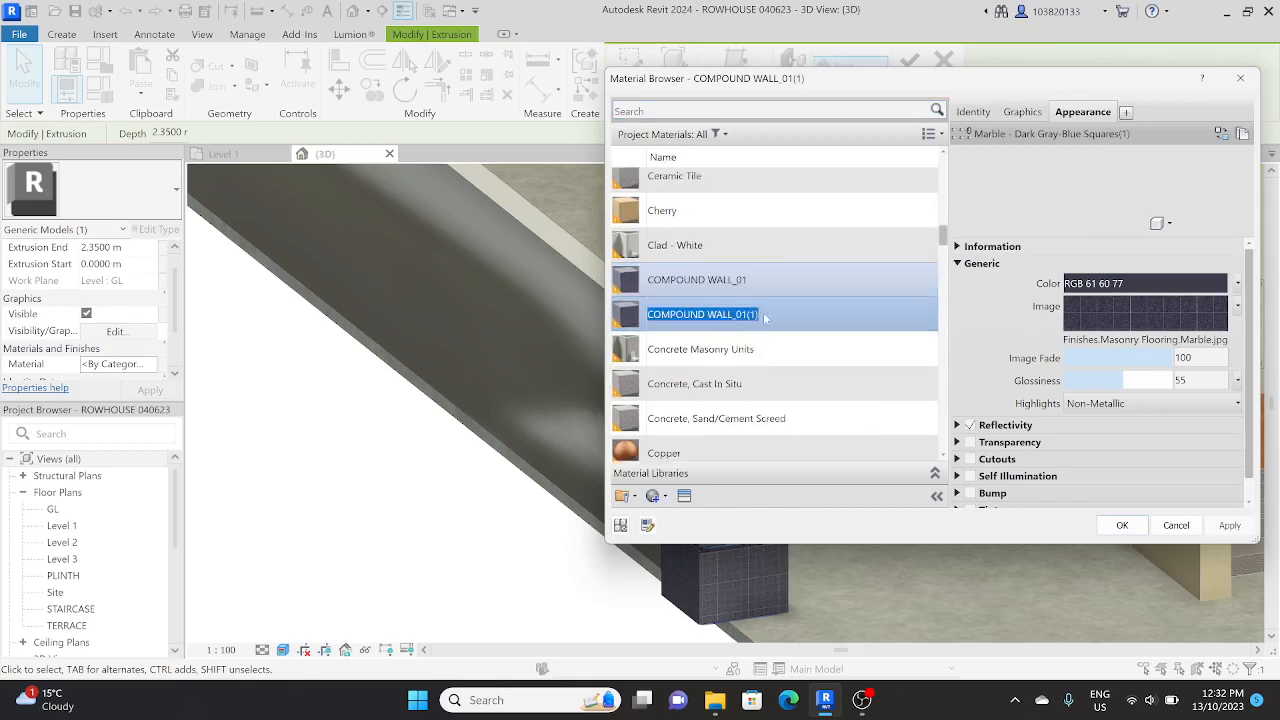
left_click(765, 318)
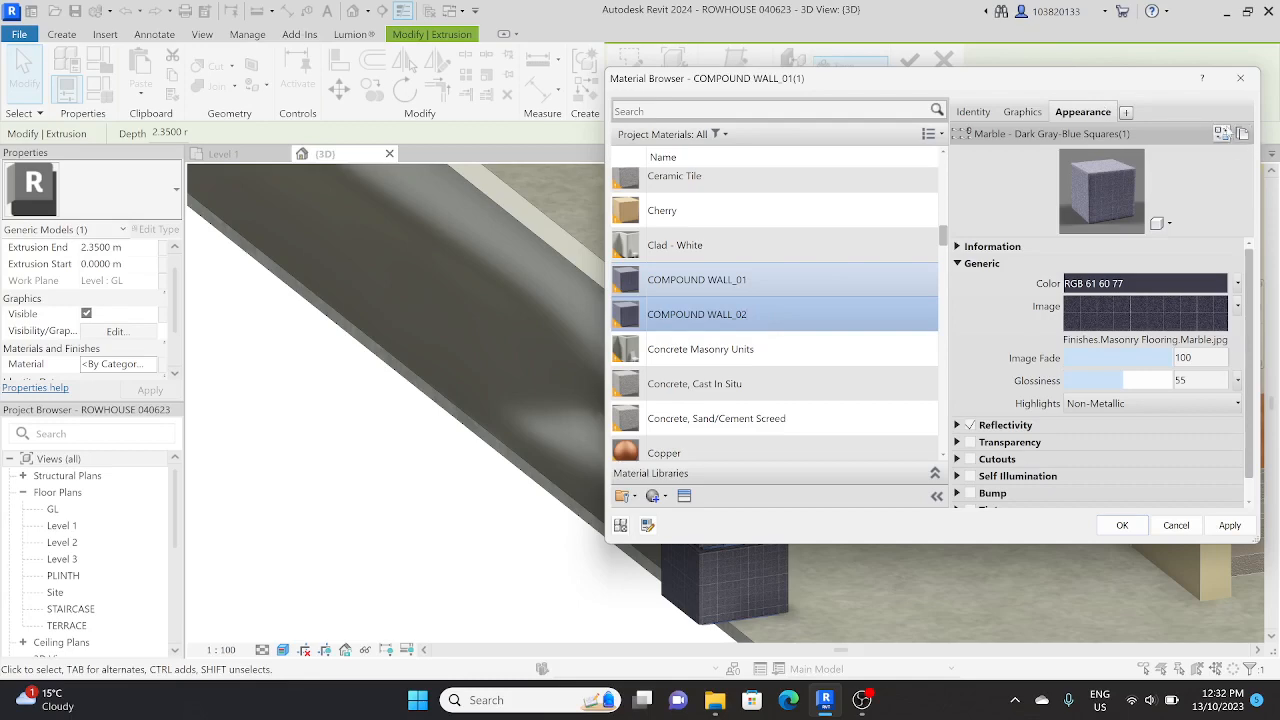
key("Return")
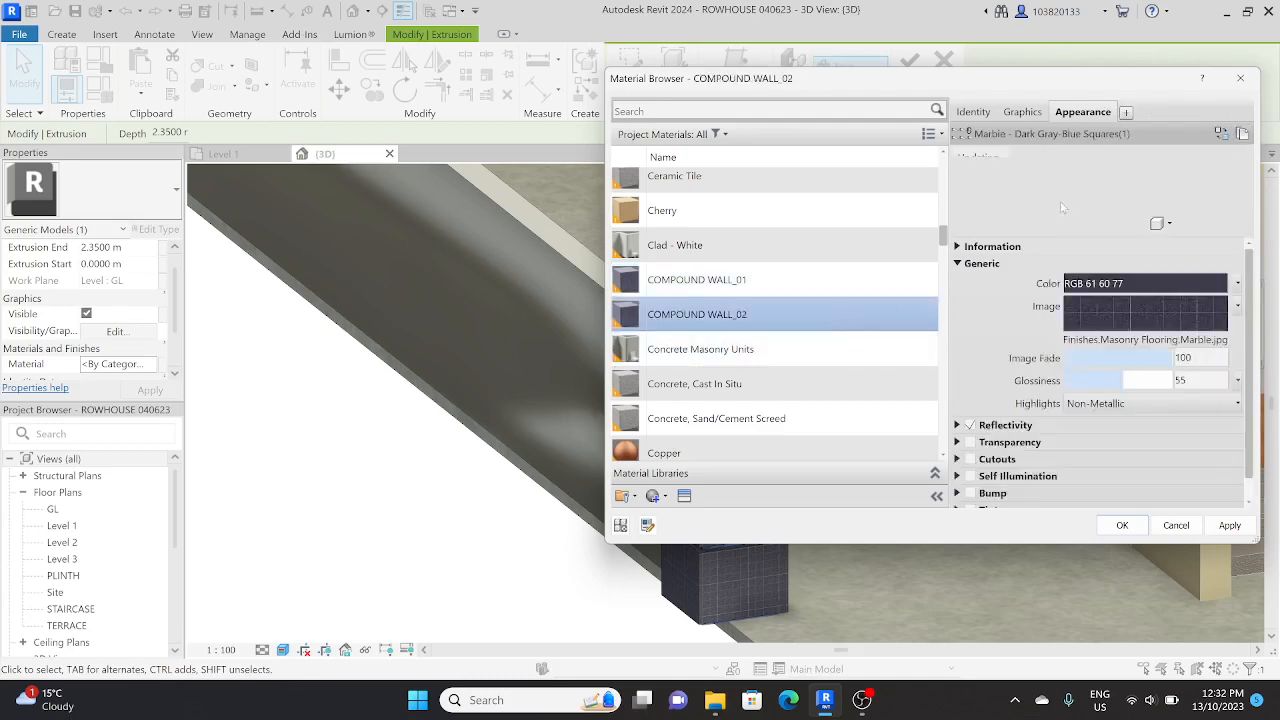
Step: Search the assets for PAINT, replace the COMPOUND WALL_02 appearance with the Beige wall paint, and assign the material to the pillar core
left_click(1220, 134)
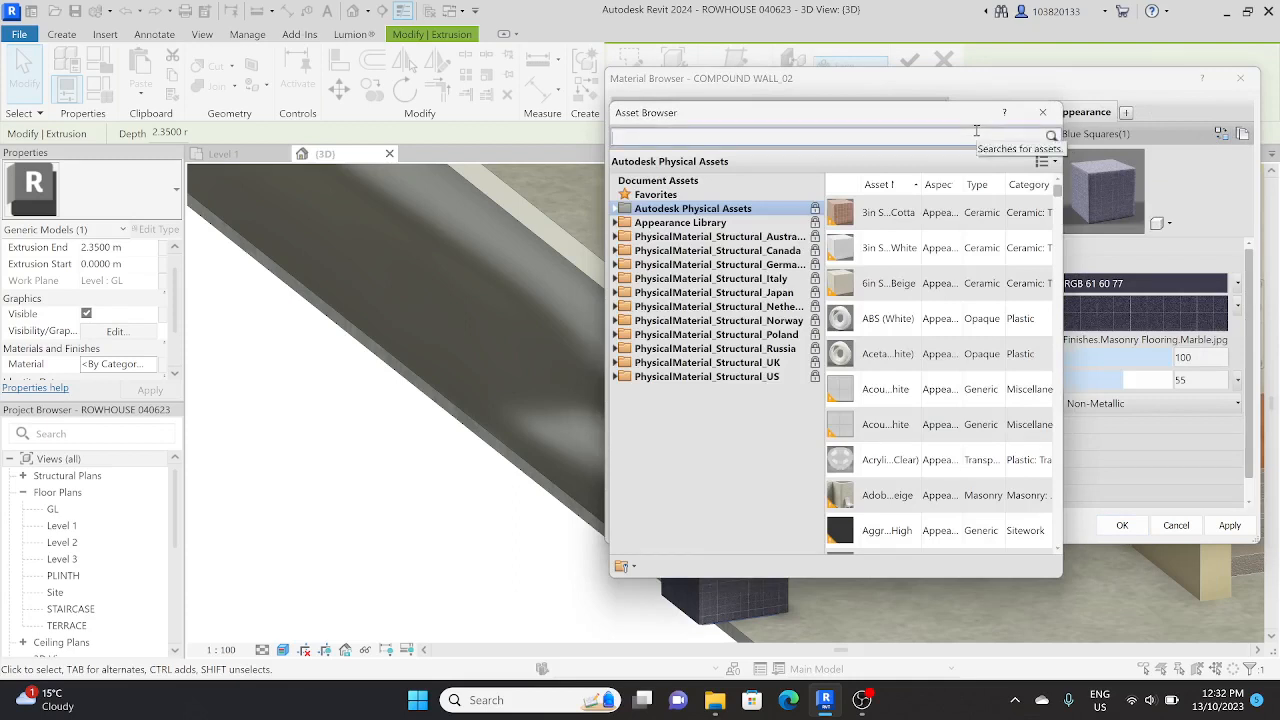
type("PAINT")
key("Return")
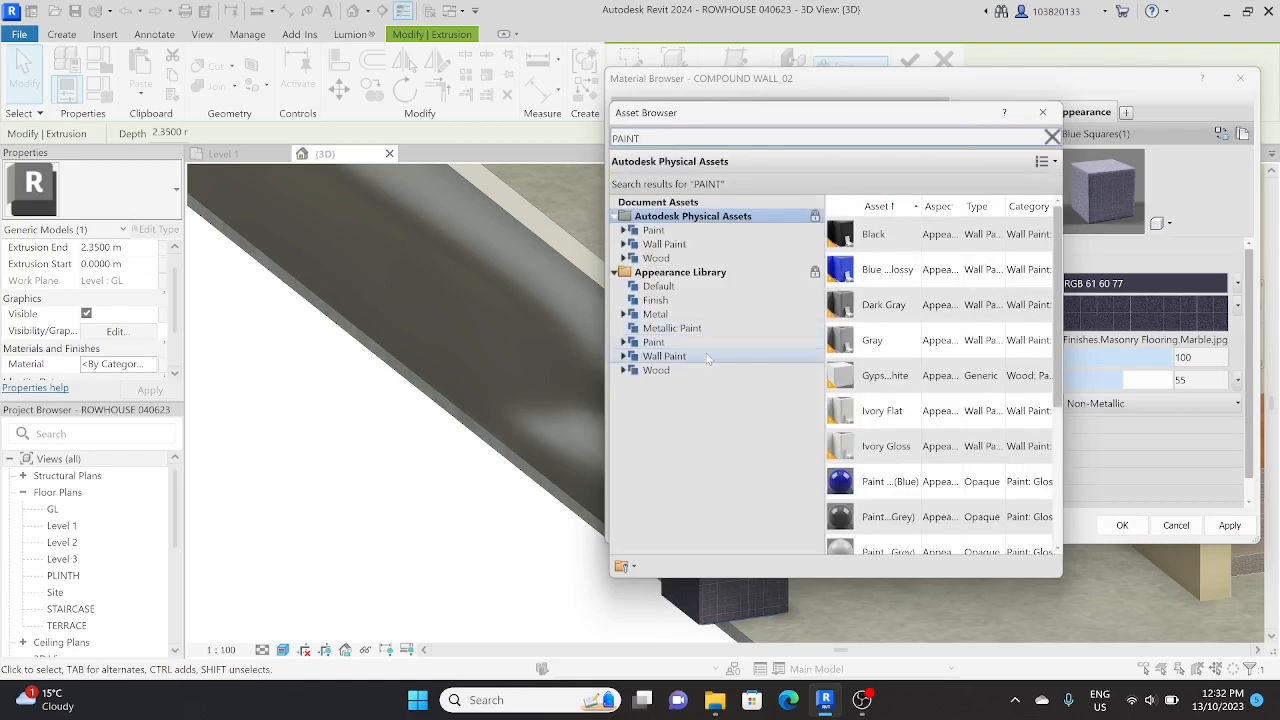
left_click(709, 356)
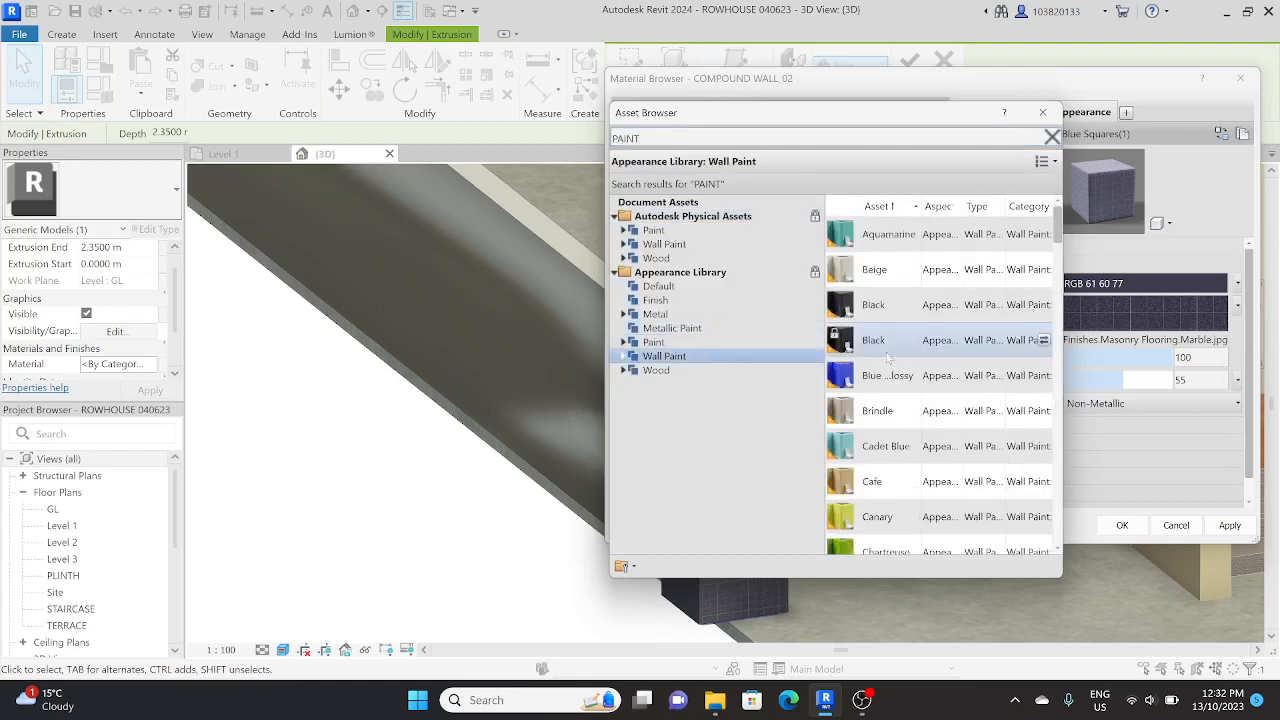
left_click(1043, 270)
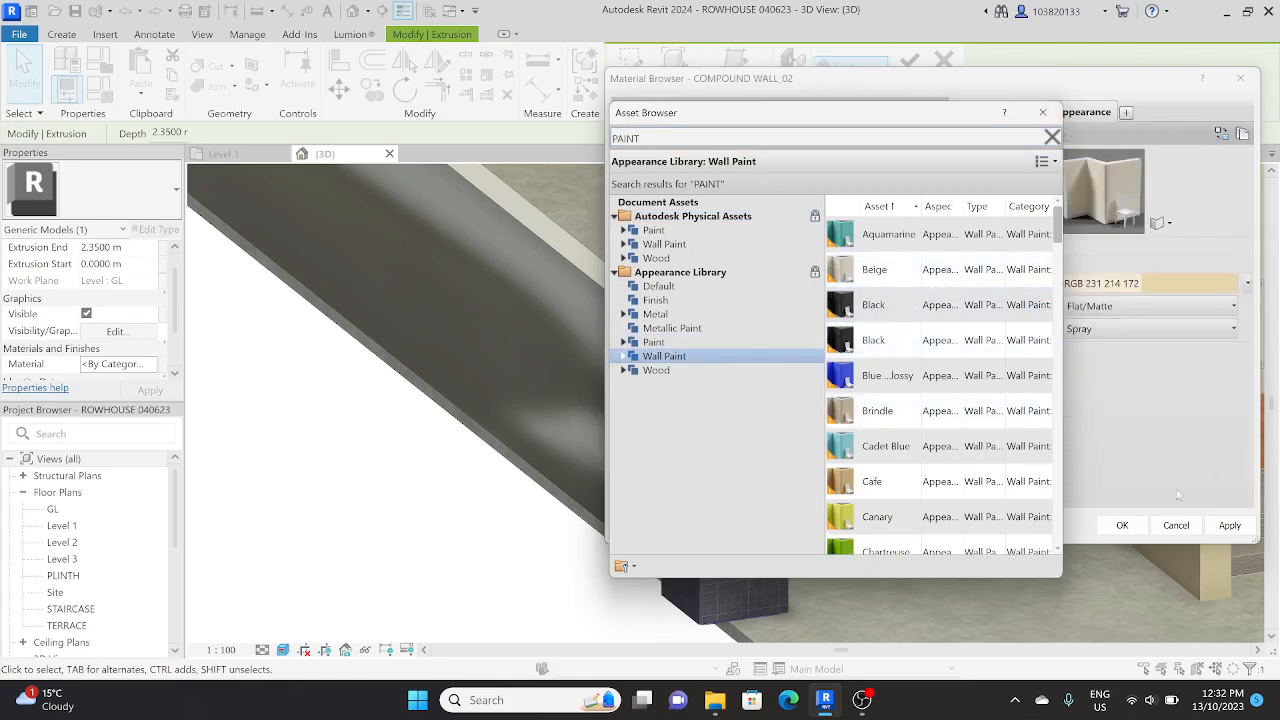
left_click(1125, 525)
left_click(521, 541)
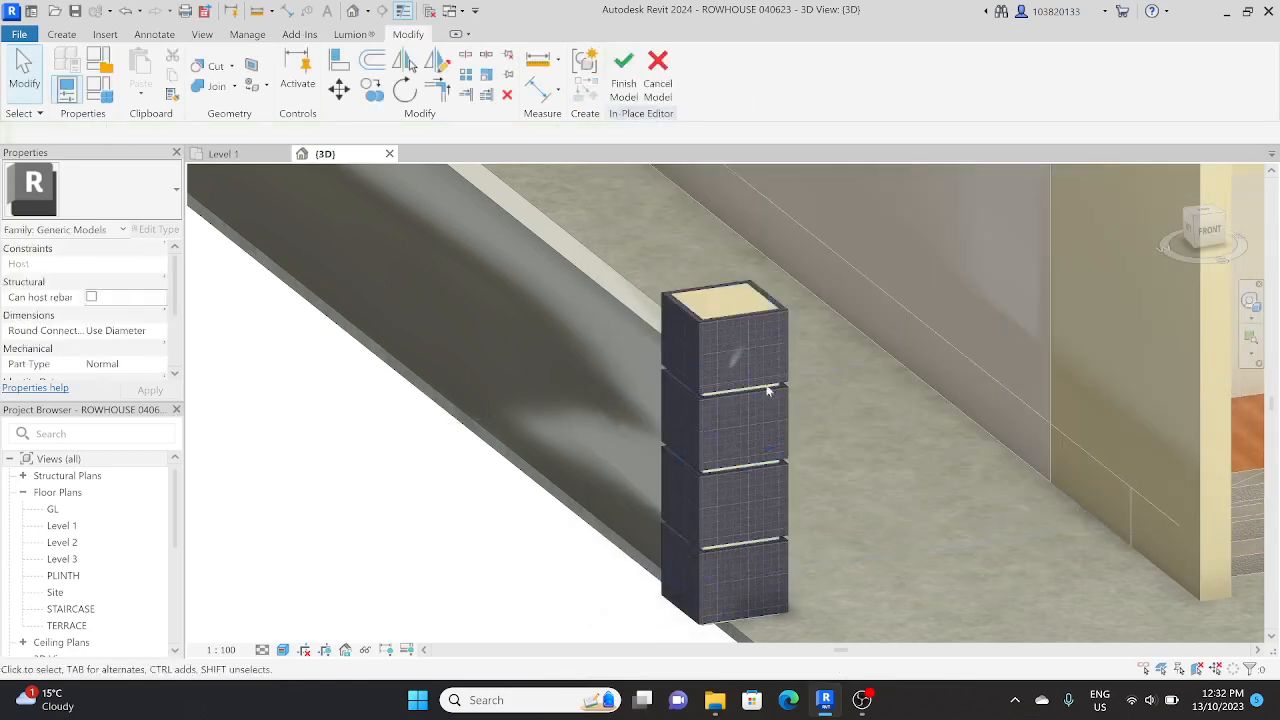
Step: Select the swept boundary wall, duplicate material COMPOUND WALL_02 with its assets, and name the copy COMPOUND WALL_03
middle_click_drag(768, 390, 852, 430, "shift")
left_click(860, 428)
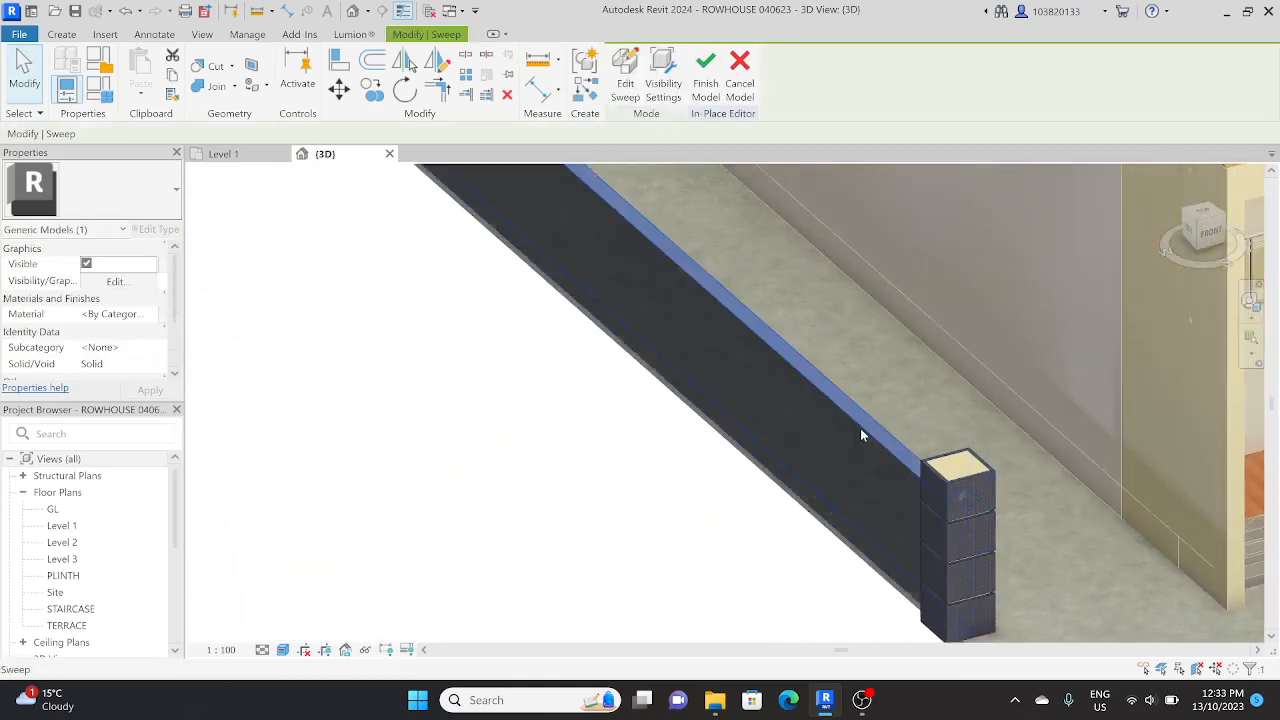
scroll(860, 428, "down", 4)
middle_click_drag(780, 472, 800, 499, "shift")
scroll(775, 488, "down", 2)
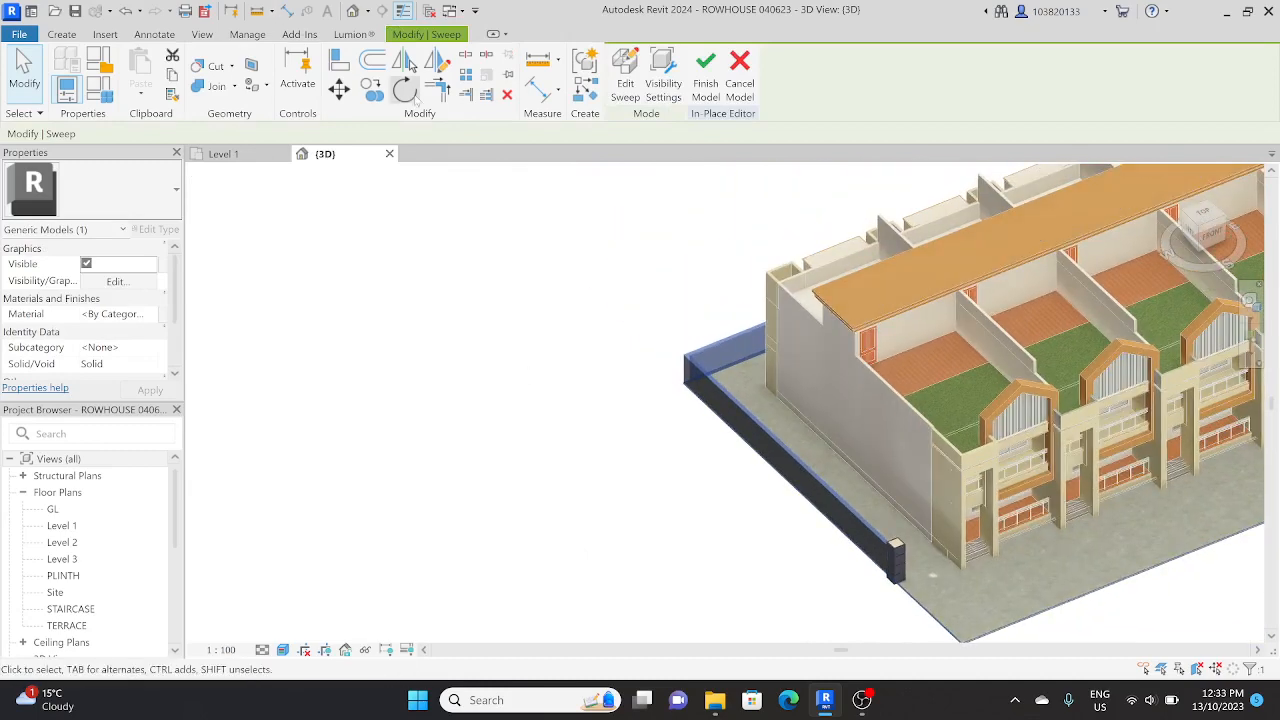
left_click(156, 316)
left_click(156, 316)
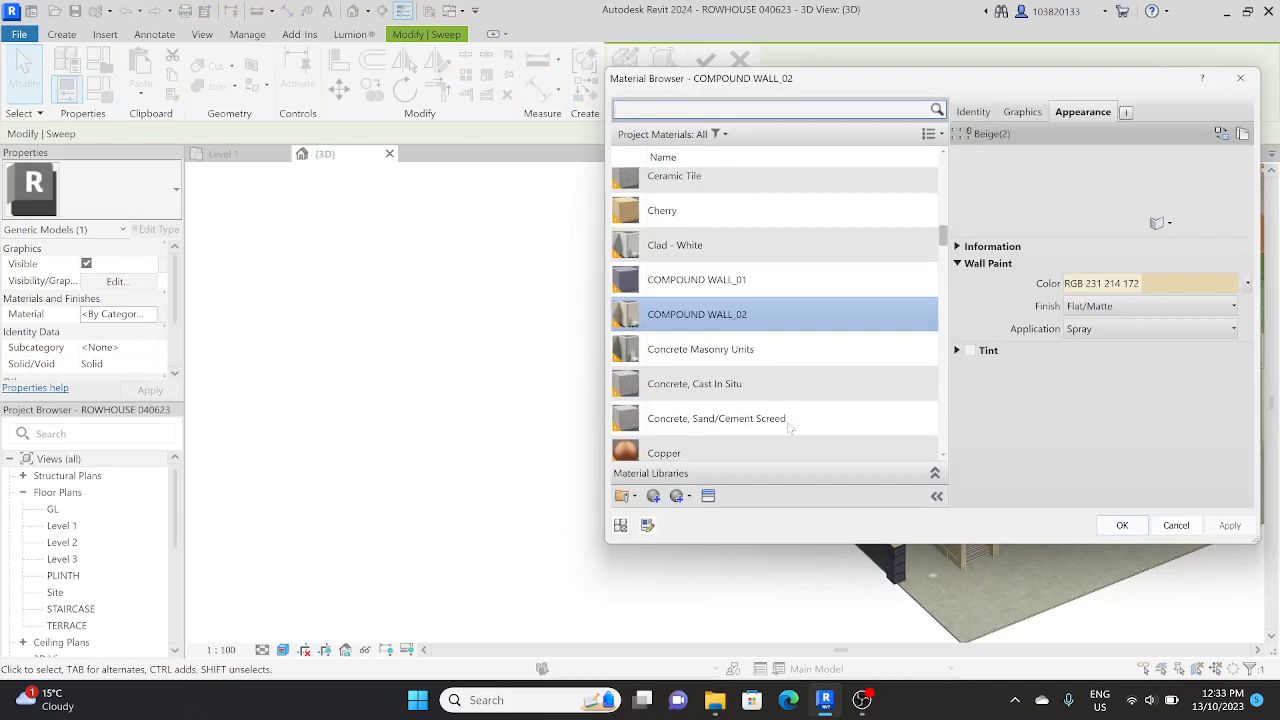
right_click(706, 307)
left_click(728, 348)
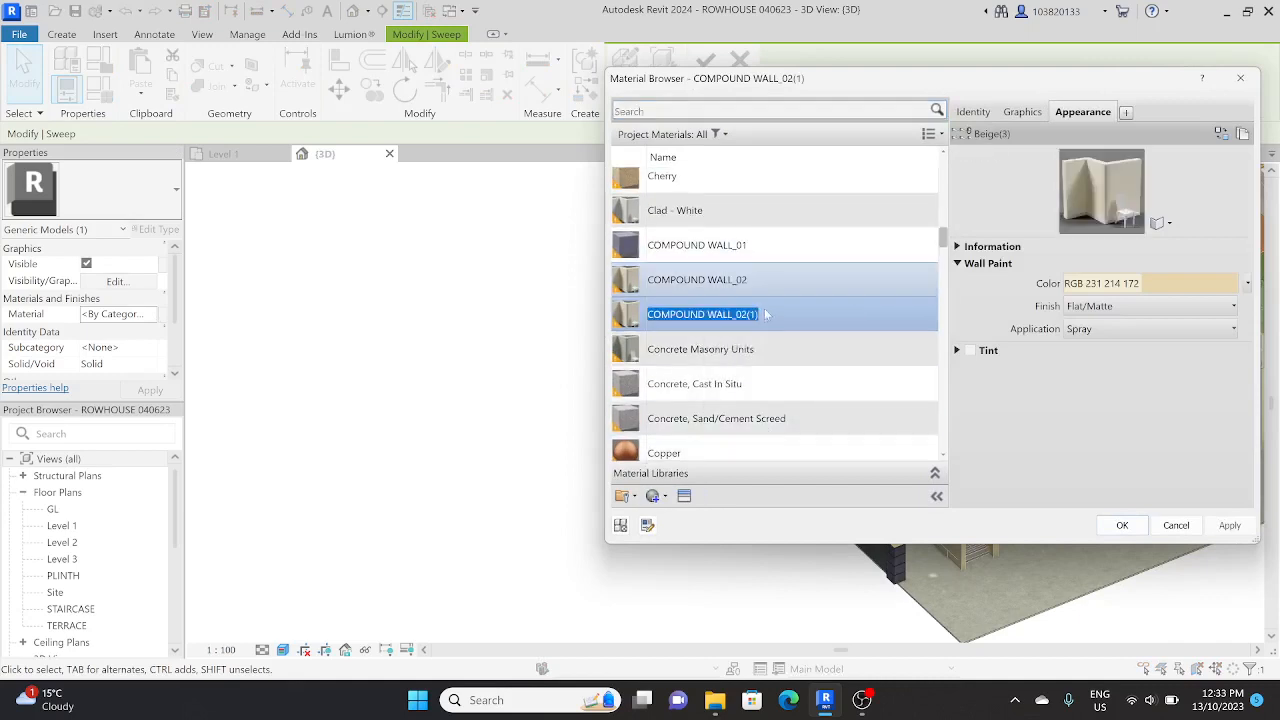
left_click(759, 316)
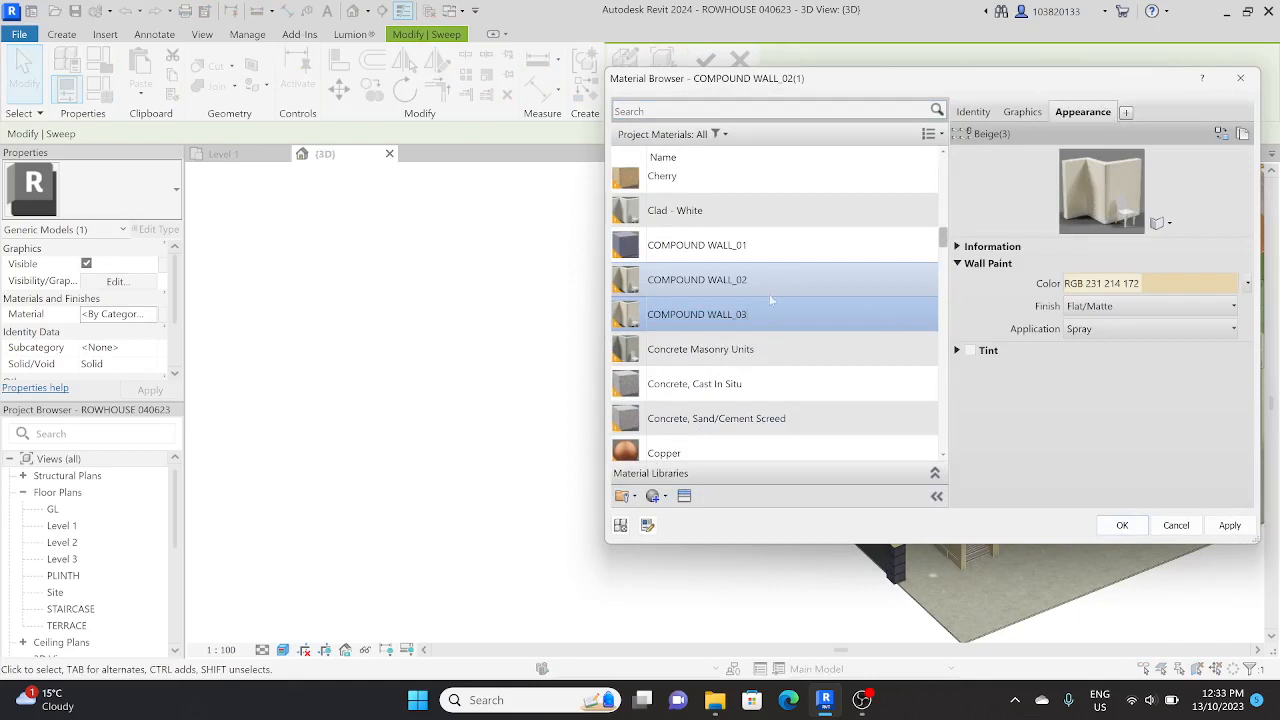
left_click(752, 348)
key("Up")
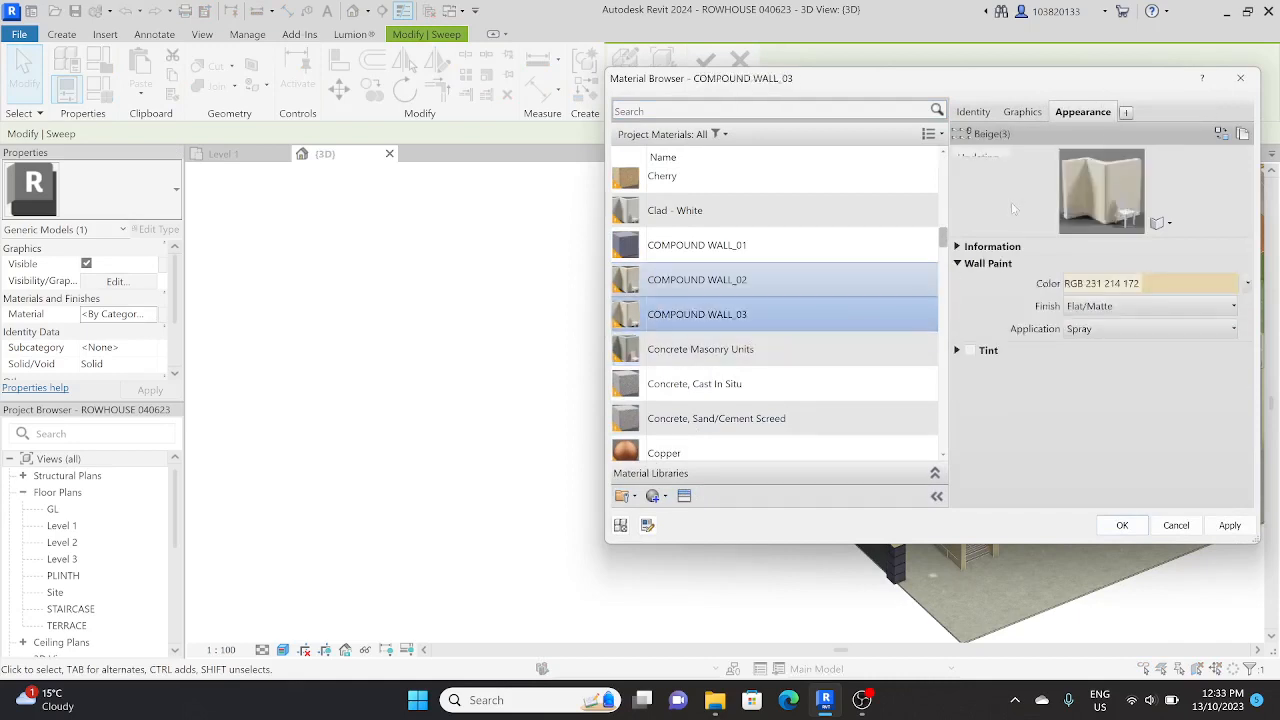
Step: Search the appearance assets for WALL and look through the Wall Paint, Wall Covering and Stucco categories for a boundary wall finish
left_click(1220, 133)
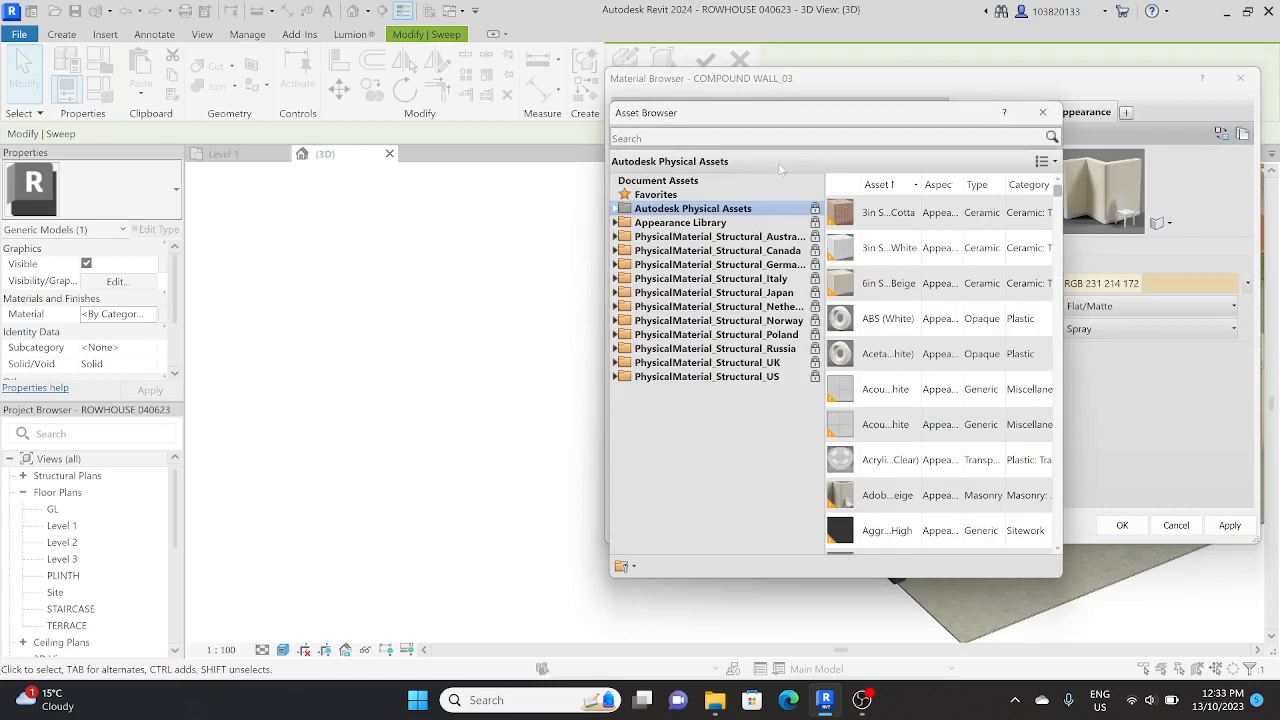
left_click(731, 137)
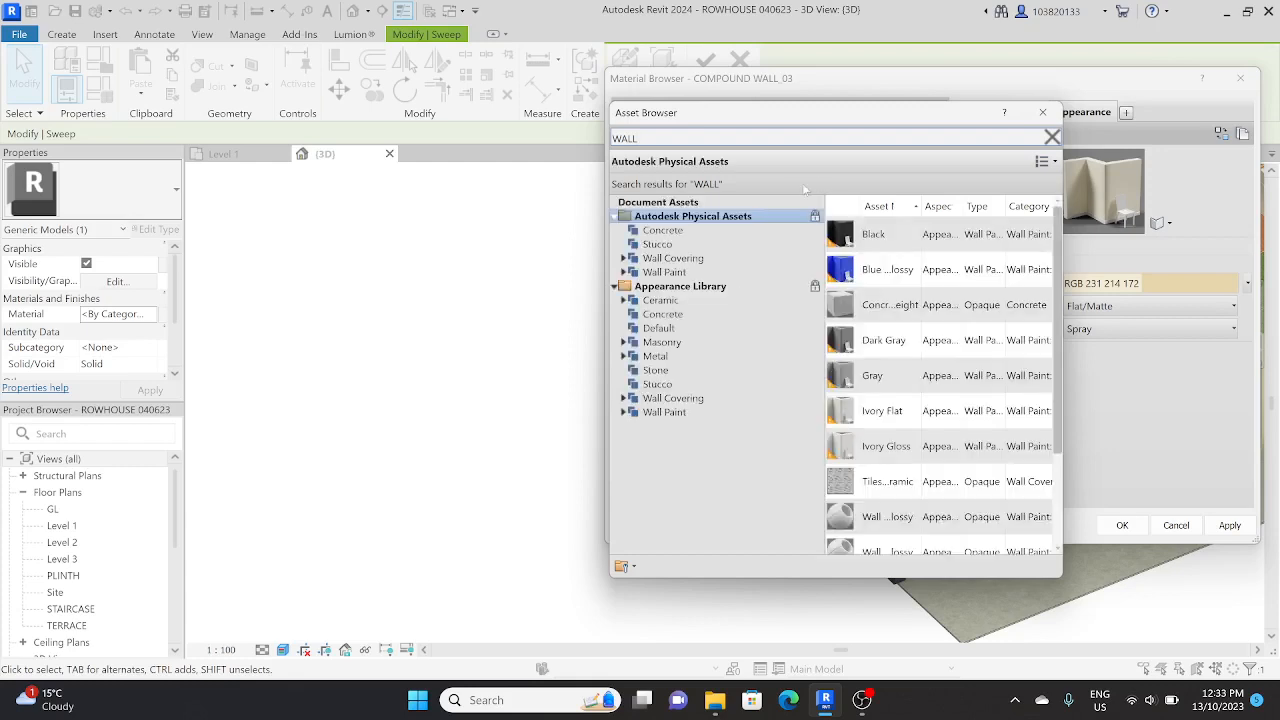
left_click(703, 272)
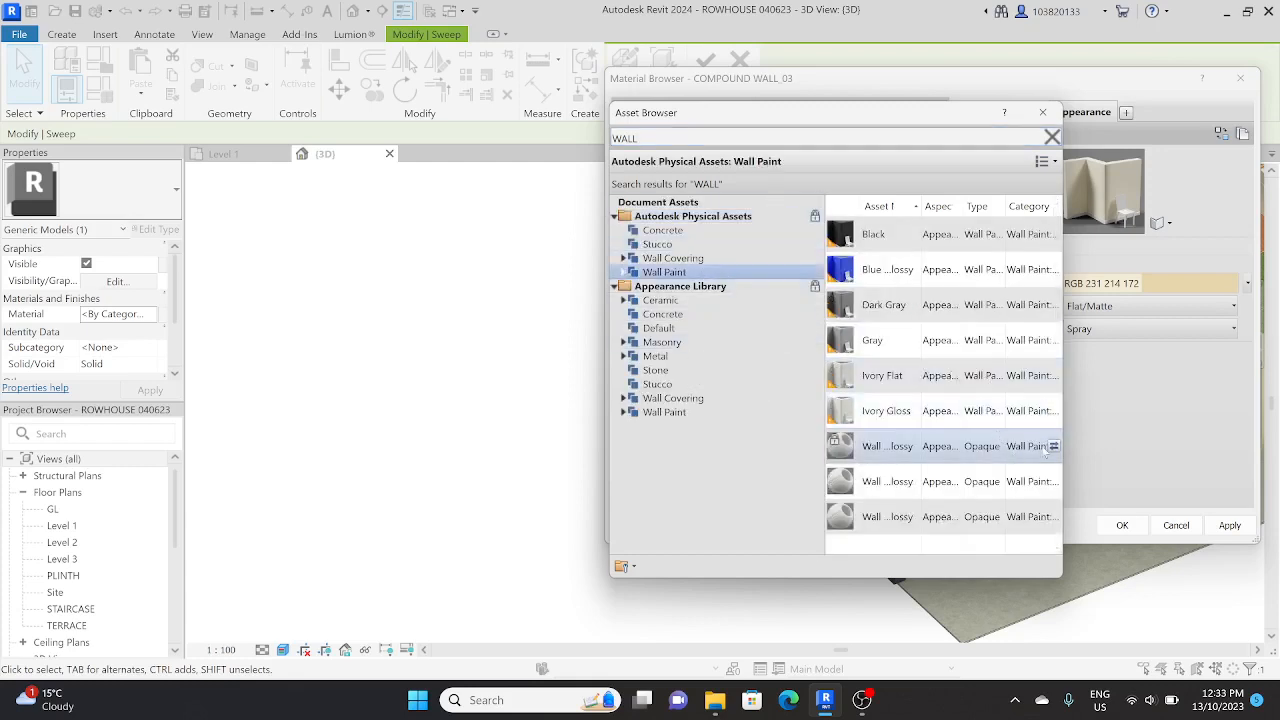
left_click(675, 399)
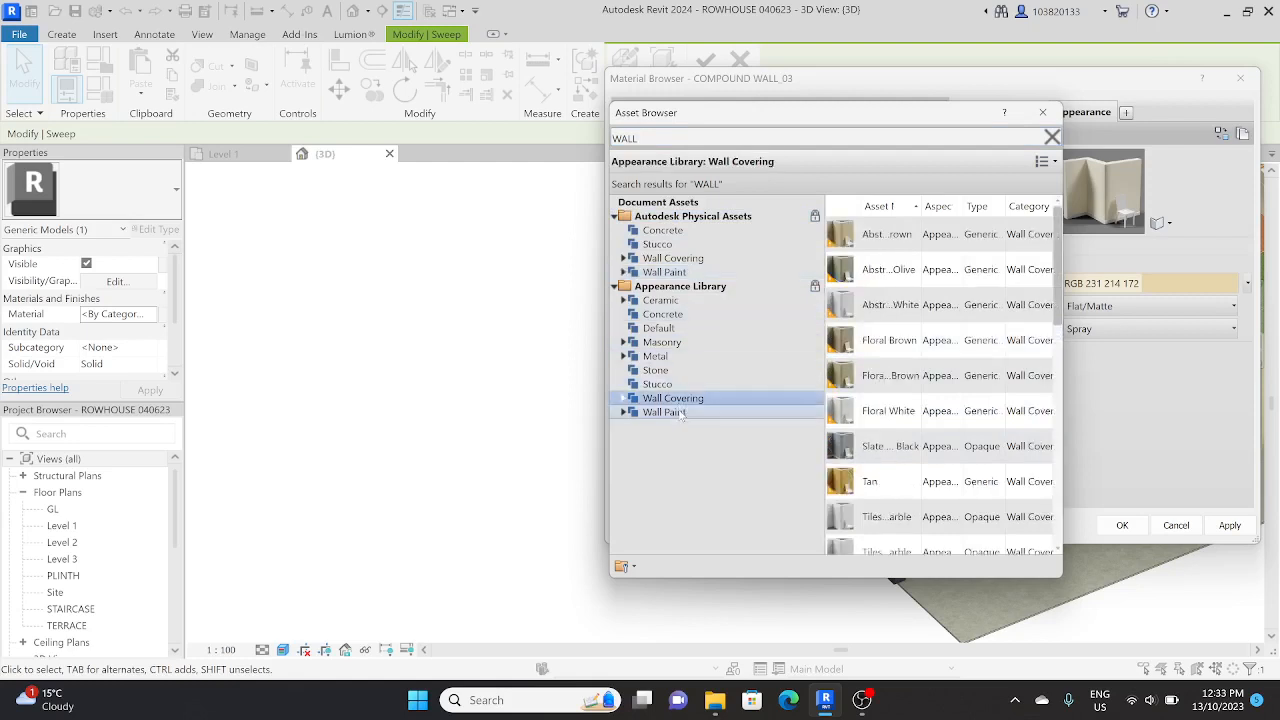
left_click(668, 413)
left_click(662, 384)
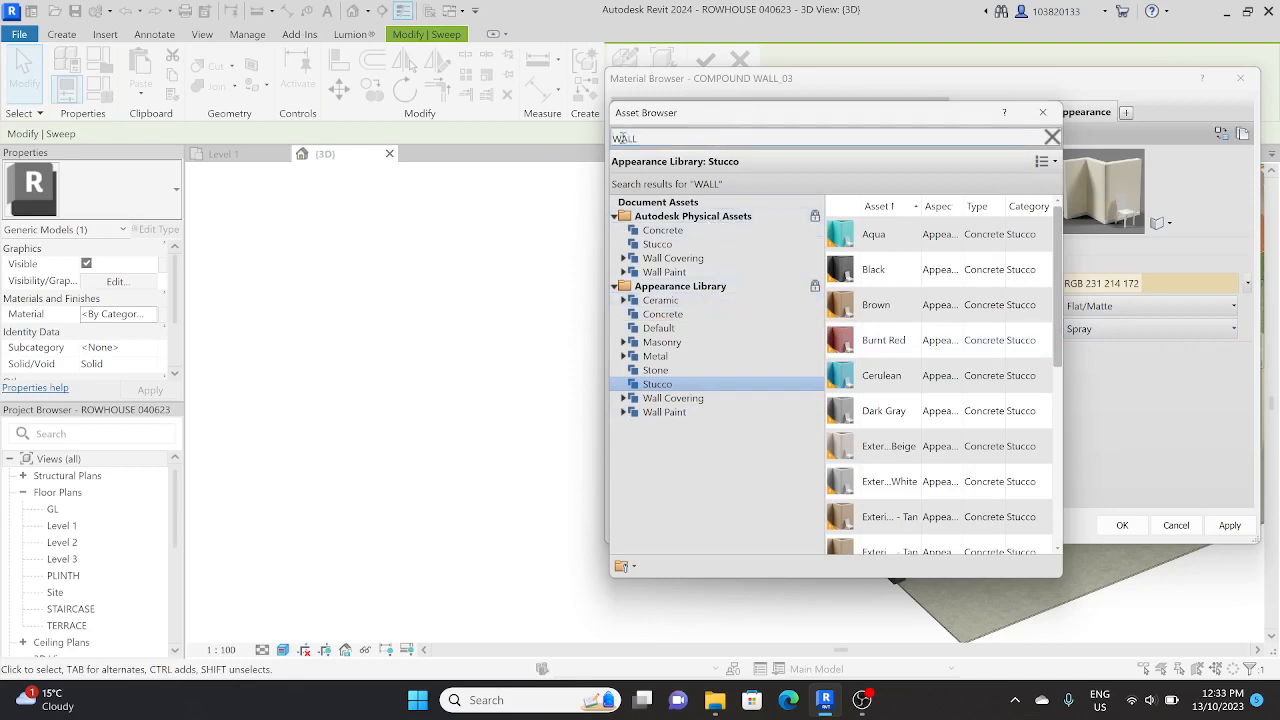
Step: Search the assets for BRICK, replace the COMPOUND WALL_03 appearance with the normal running brick masonry asset, and assign it to the boundary wall
type("BRICK")
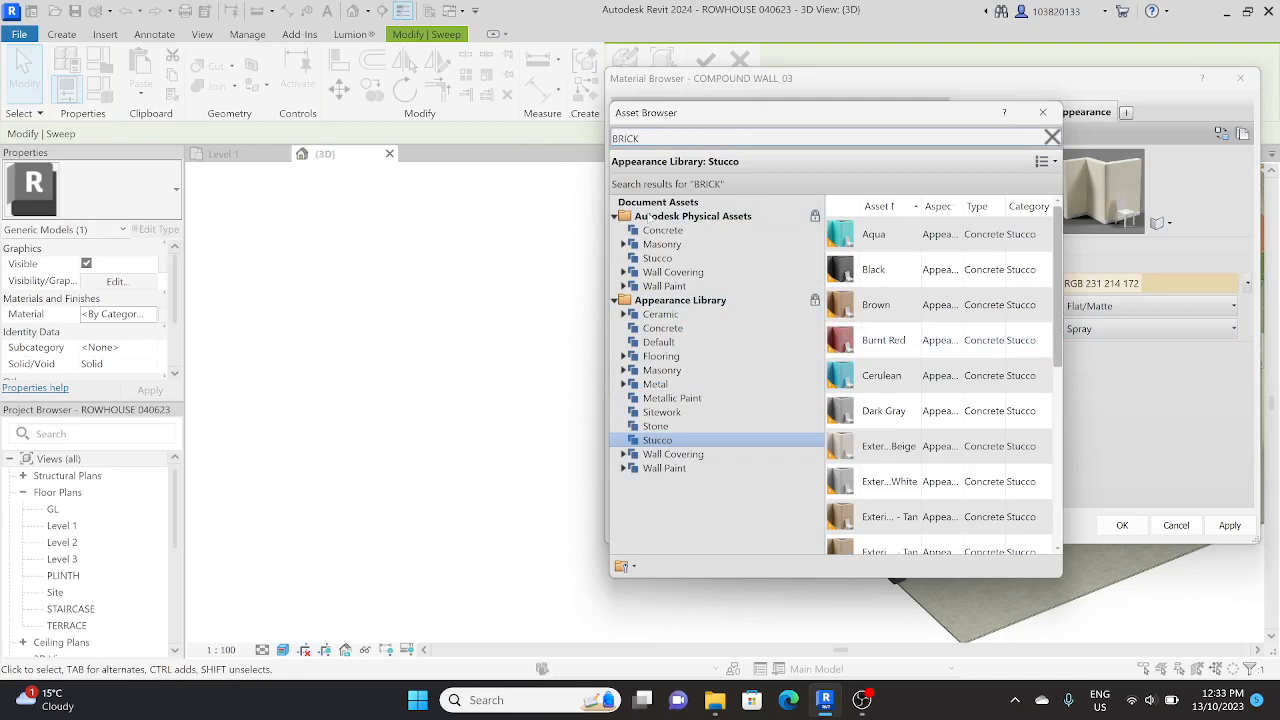
left_click(724, 258)
left_click(729, 244)
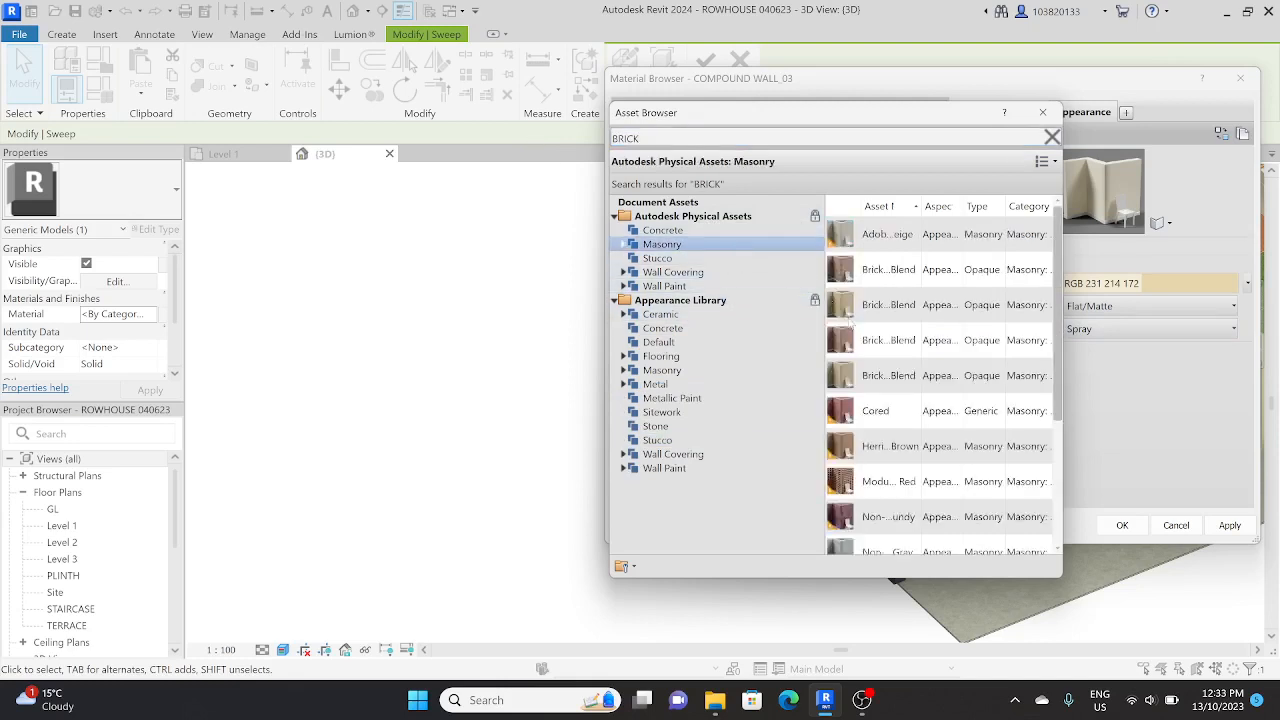
left_click(1044, 341)
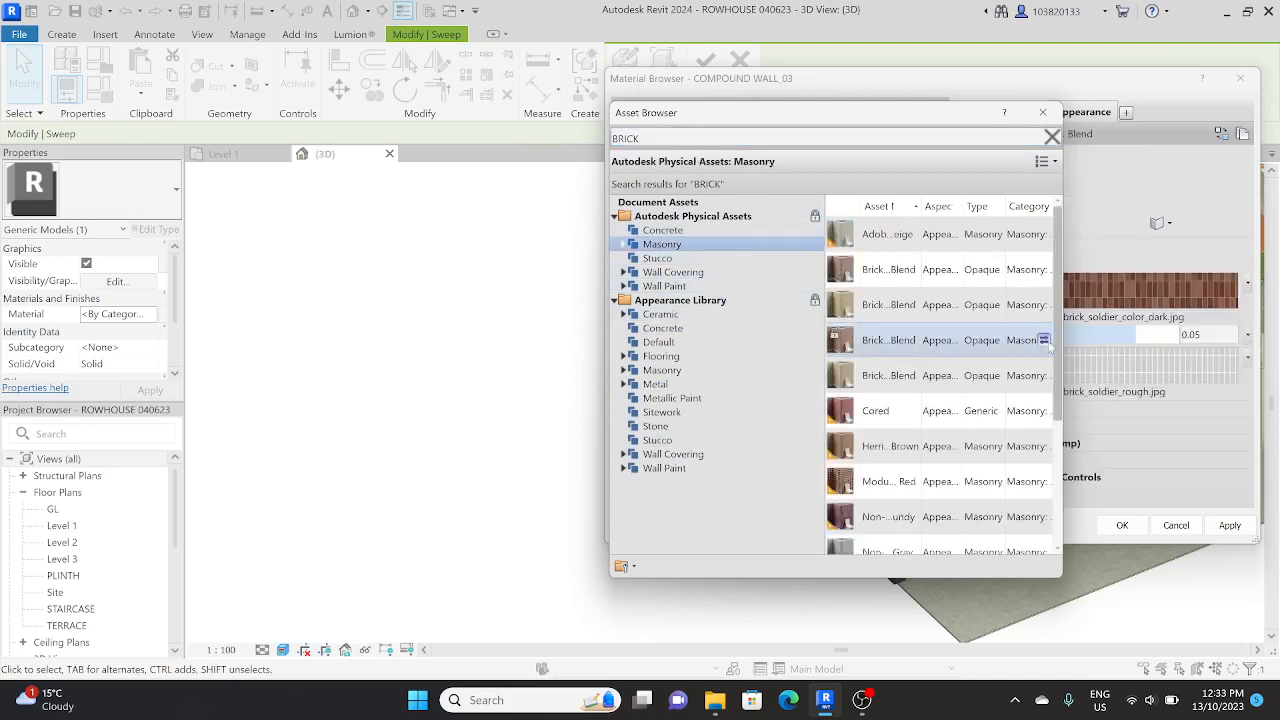
scroll(970, 474, "down", 4)
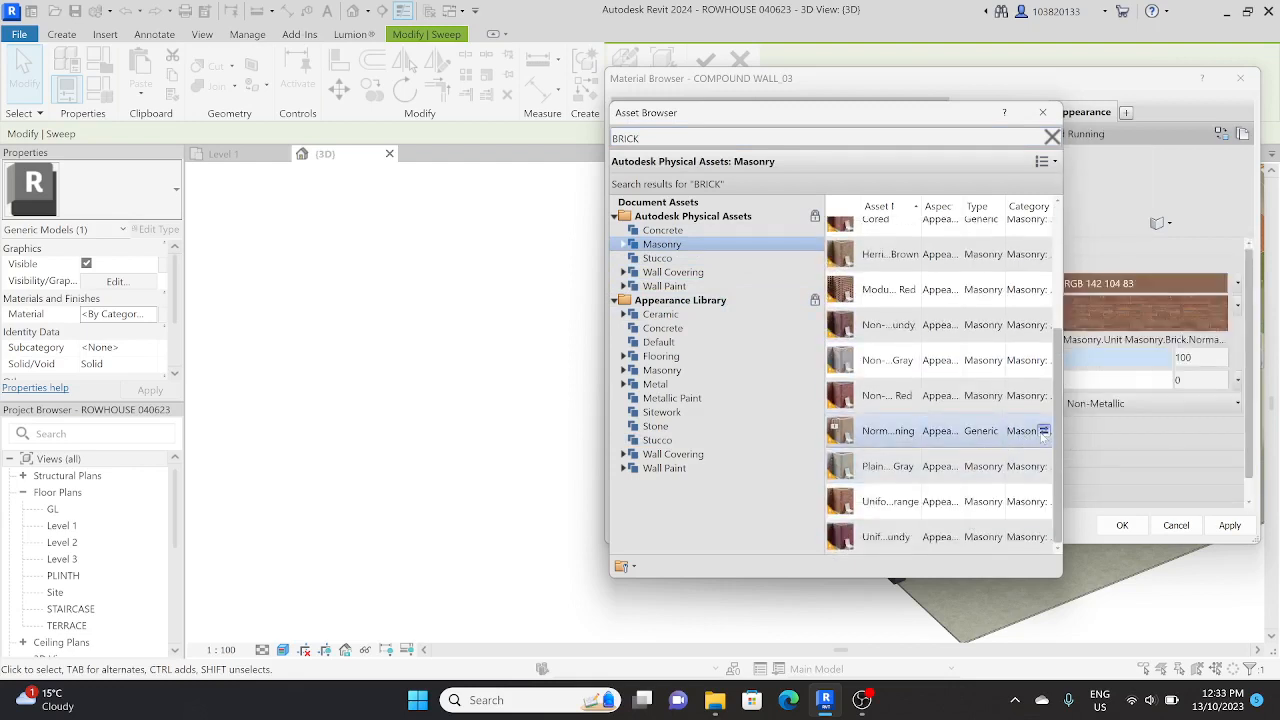
left_click(1044, 431)
left_click(1135, 530)
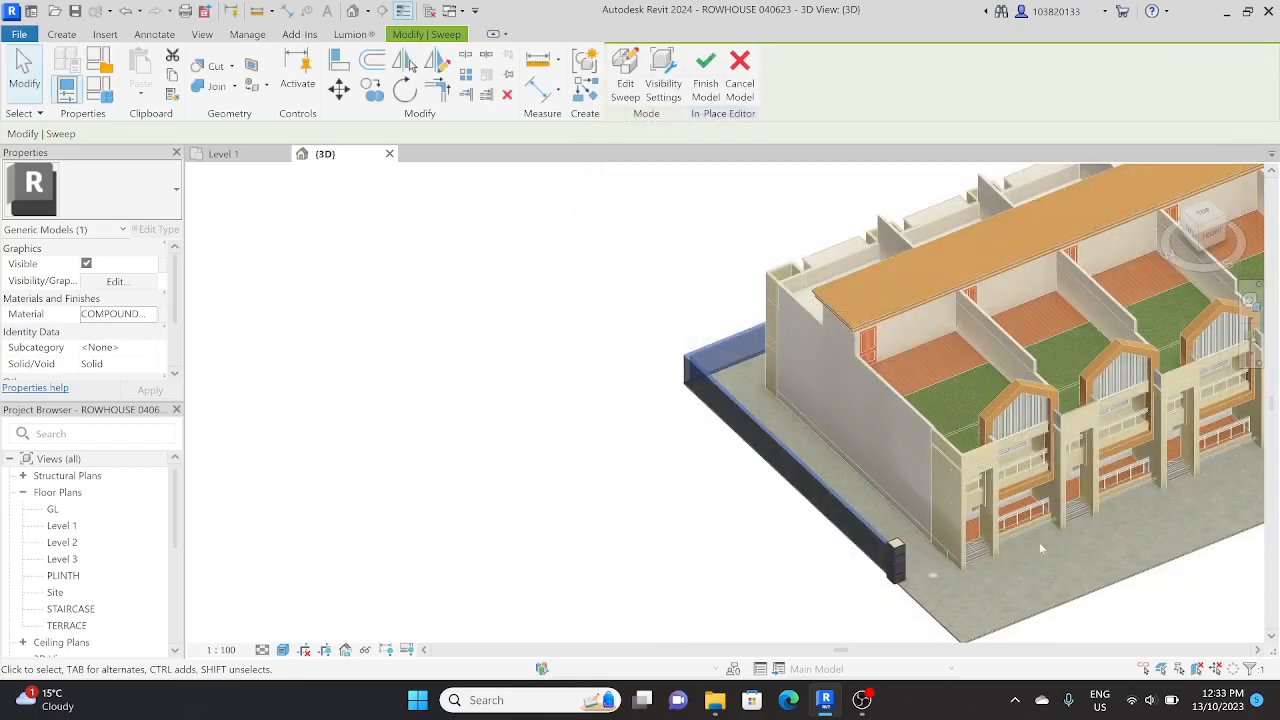
left_click(695, 558)
Step: Examine the brick finish on the boundary wall and the banded pillar at its front end
scroll(766, 516, "up", 5)
middle_click_drag(802, 509, 837, 327, "shift")
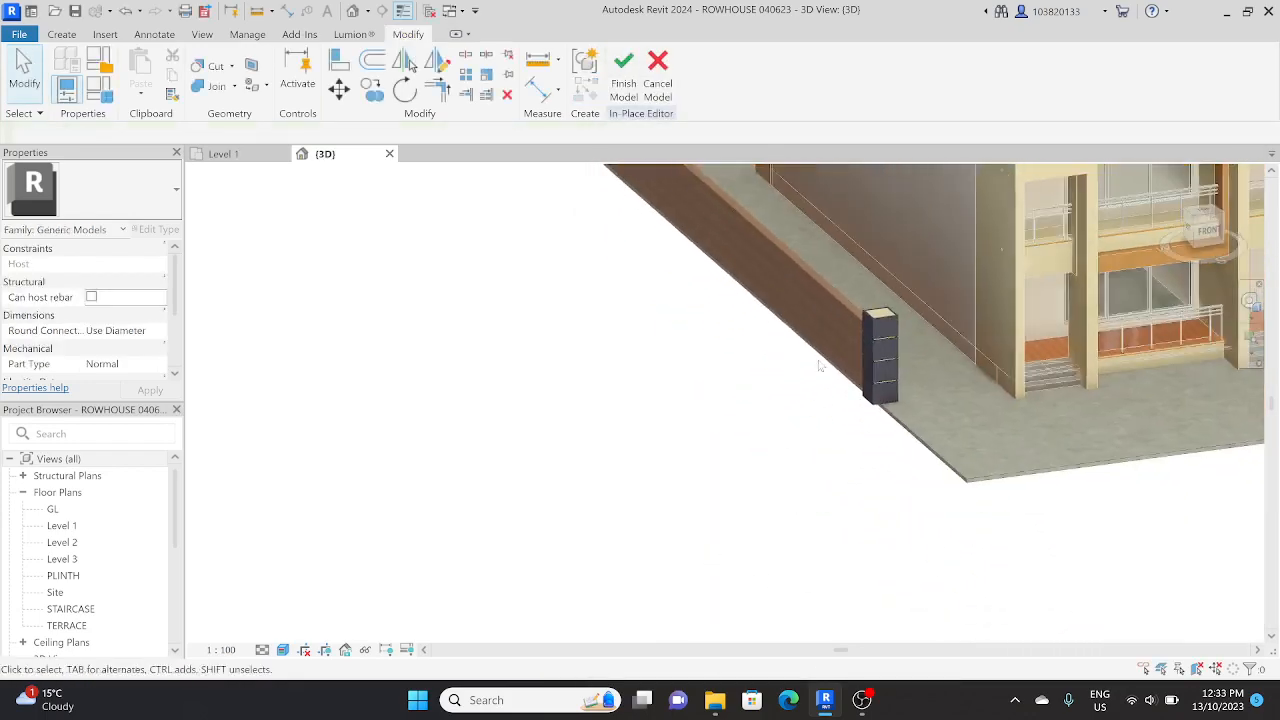
scroll(837, 327, "up", 6)
scroll(838, 328, "down", 7)
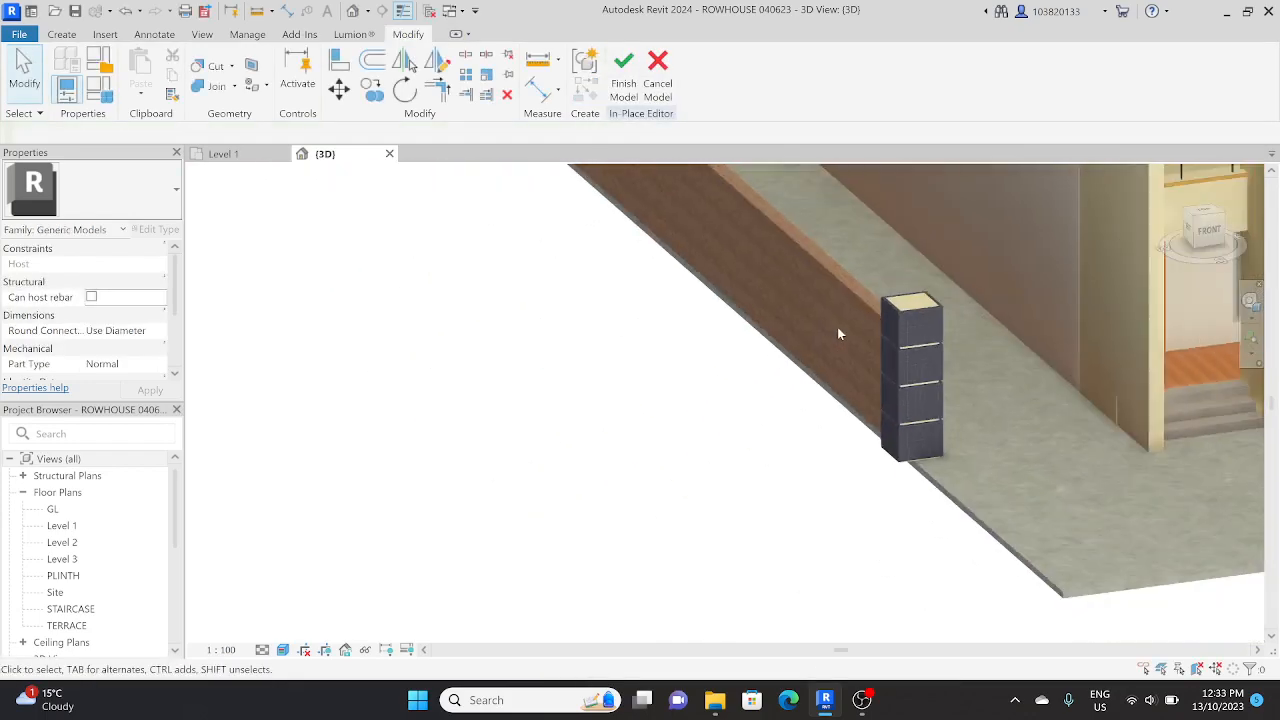
middle_click_drag(849, 366, 791, 489, "shift")
scroll(750, 391, "up", 3)
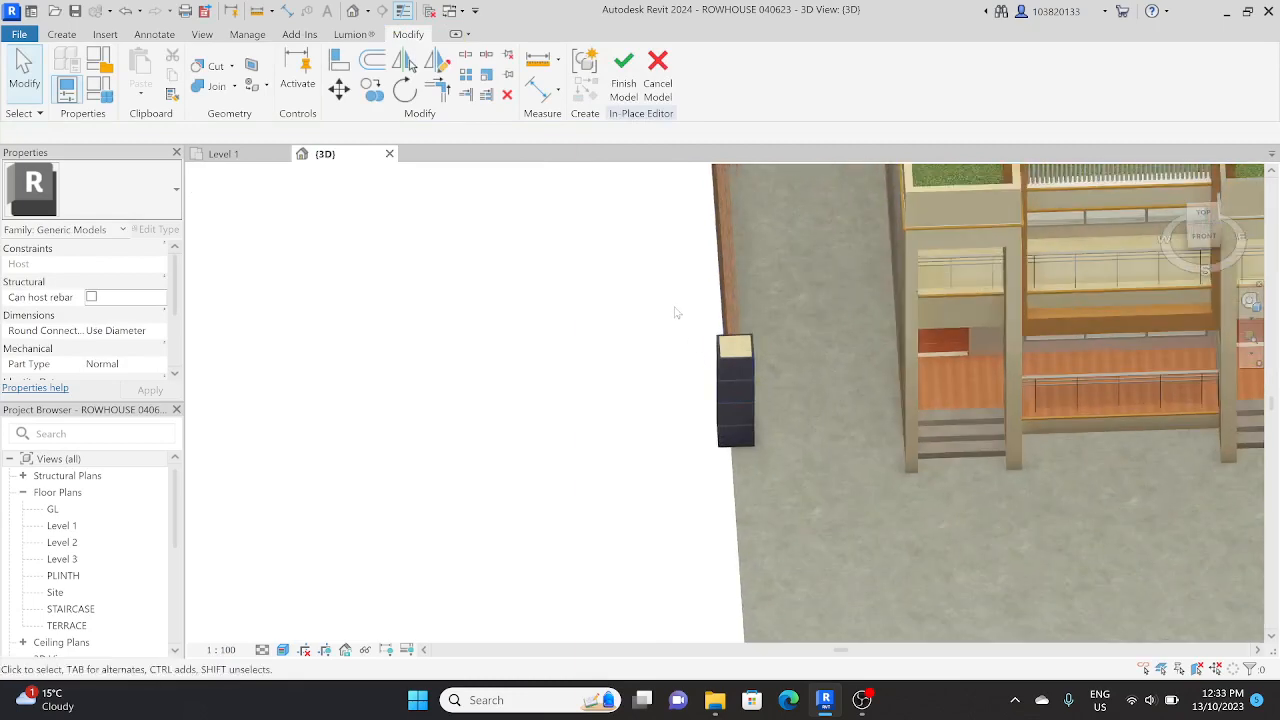
left_click_drag(674, 309, 775, 490)
scroll(721, 405, "down", 3)
Step: Array all parts of the front pillar linearly along the west boundary wall, placing the last copy at the wall's rear corner
middle_click_drag(718, 420, 720, 455, "shift")
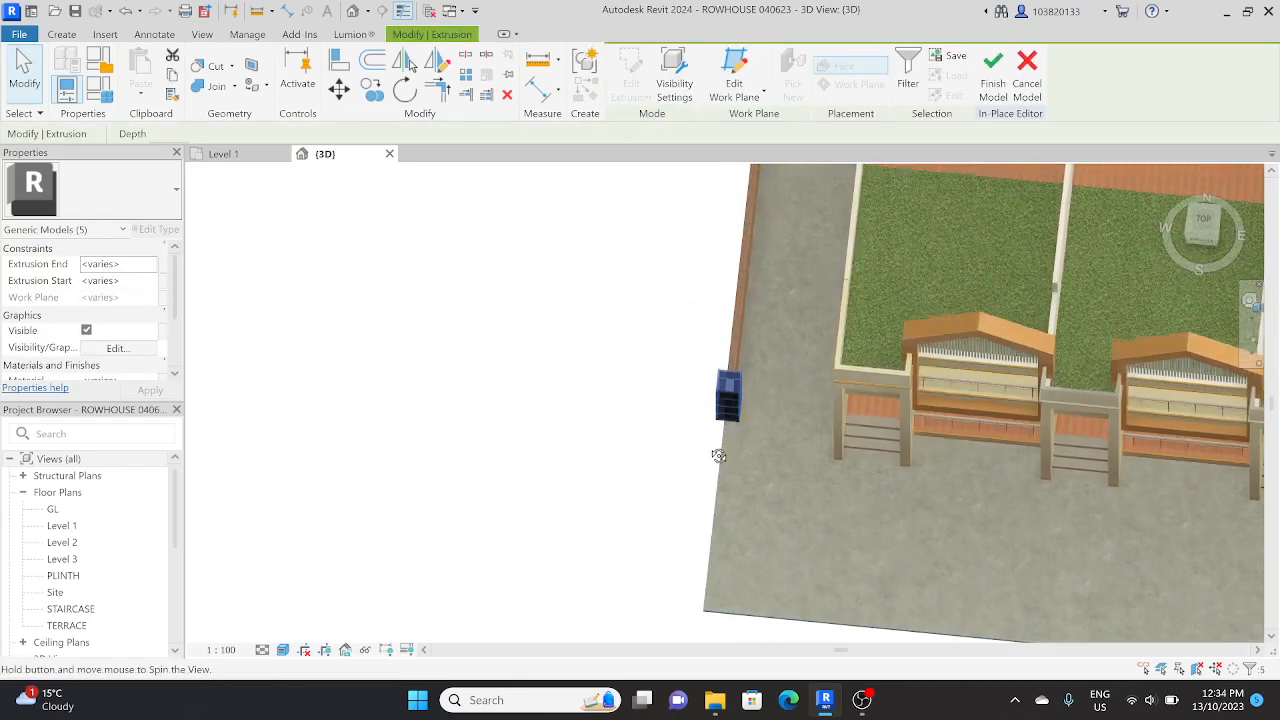
left_click(1205, 221)
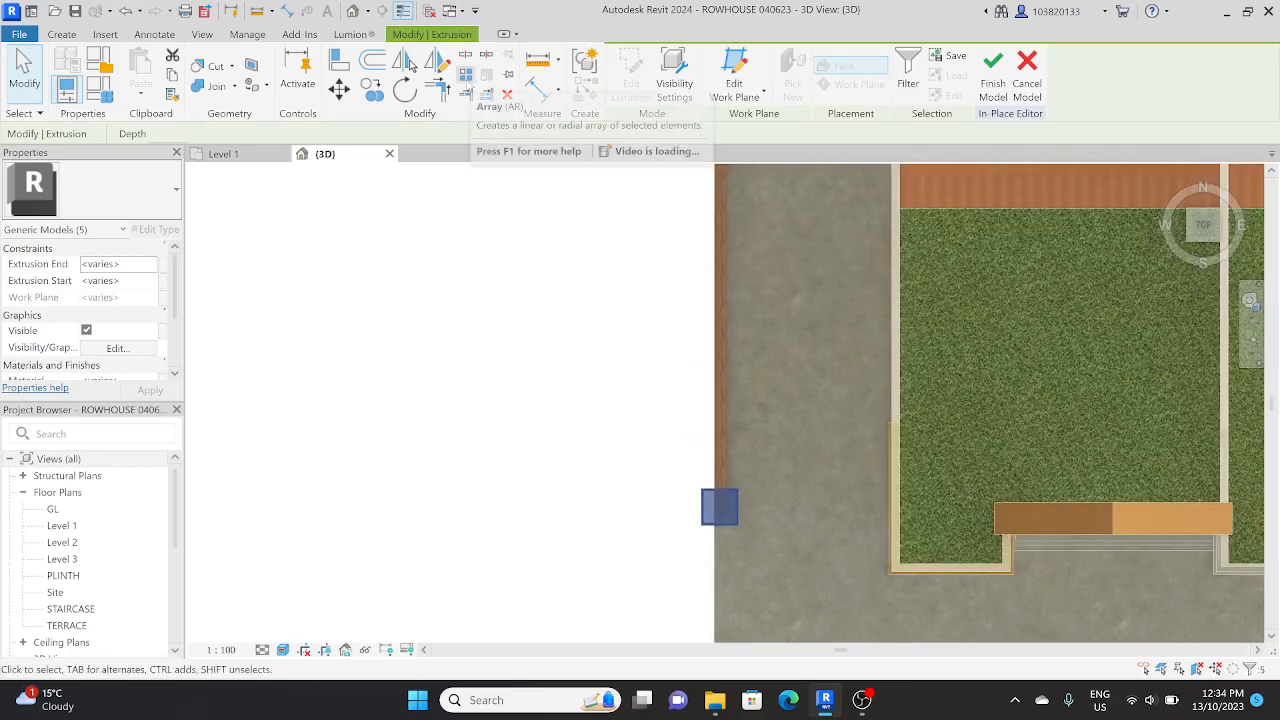
left_click(467, 79)
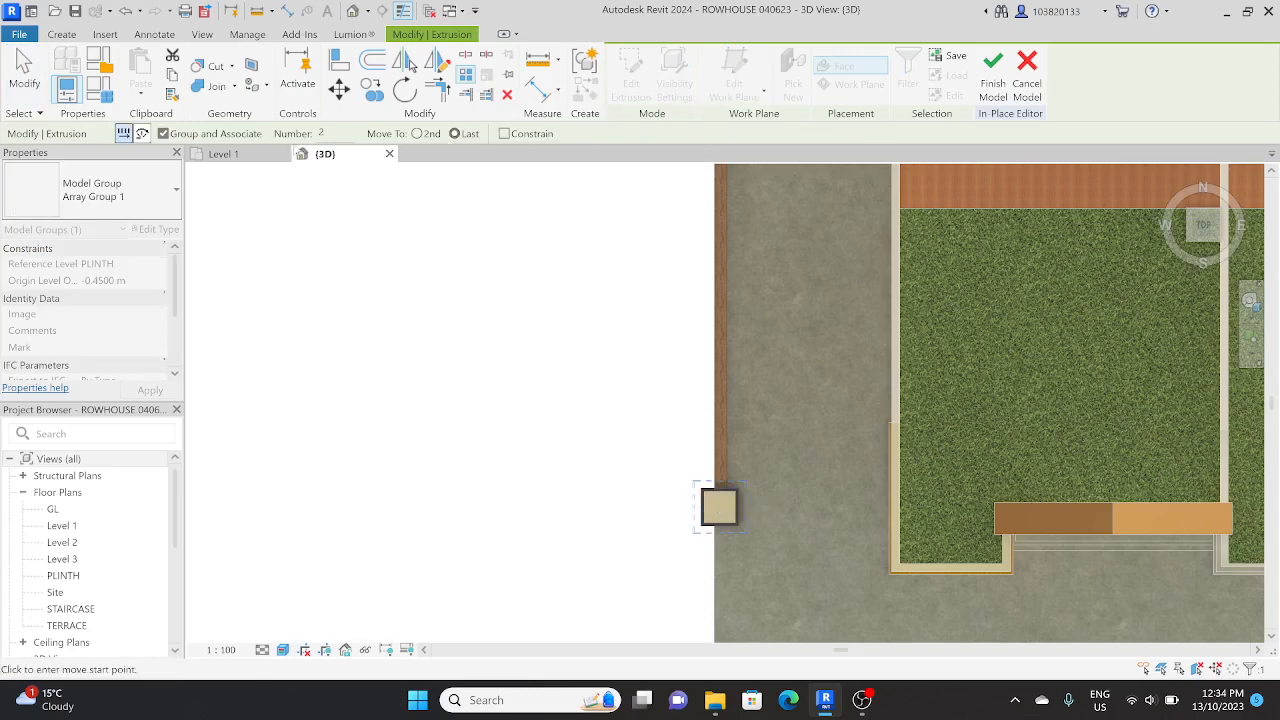
scroll(716, 492, "up", 2)
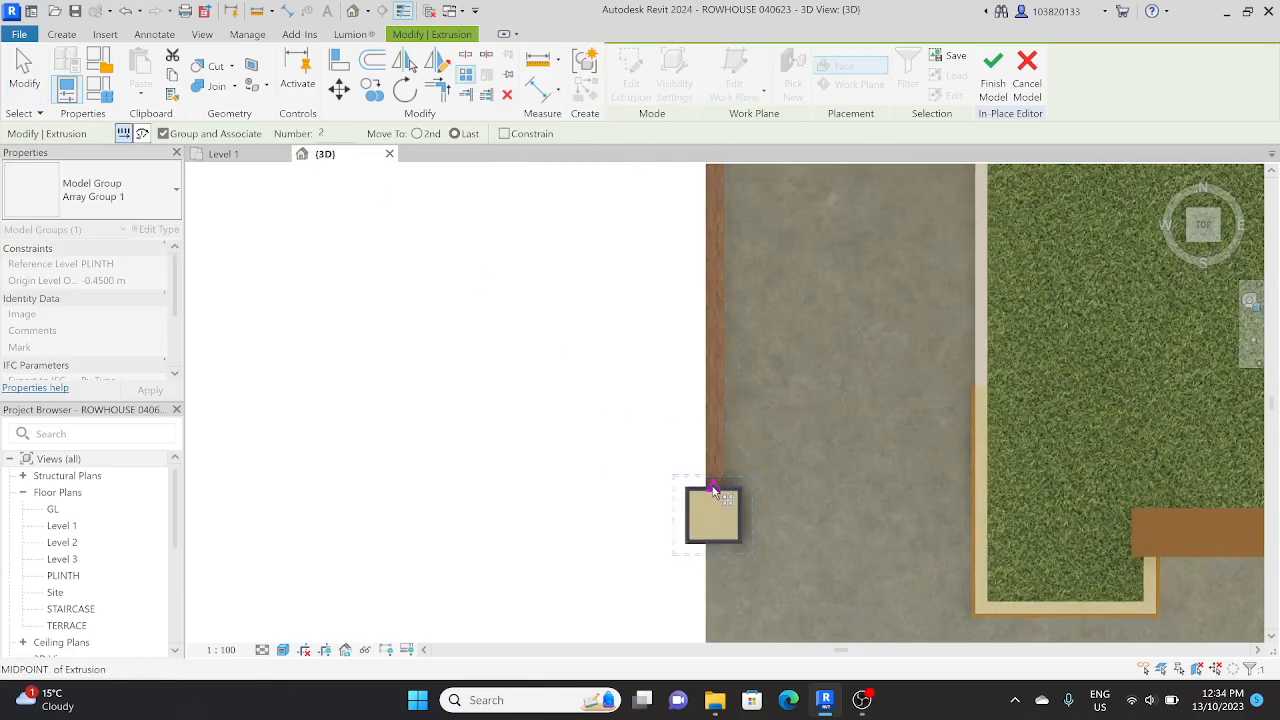
left_click(713, 488)
scroll(714, 377, "down", 2)
middle_click_drag(696, 298, 704, 607)
middle_click_drag(697, 347, 706, 637)
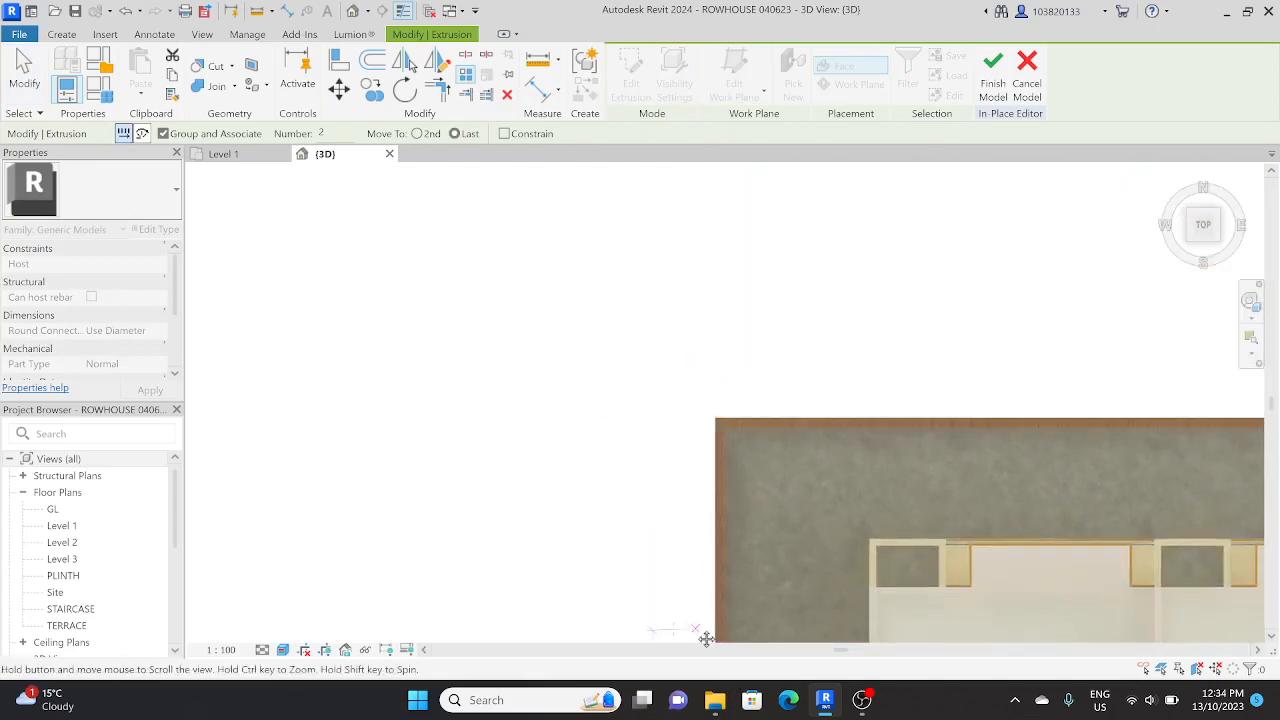
scroll(721, 412, "up", 3)
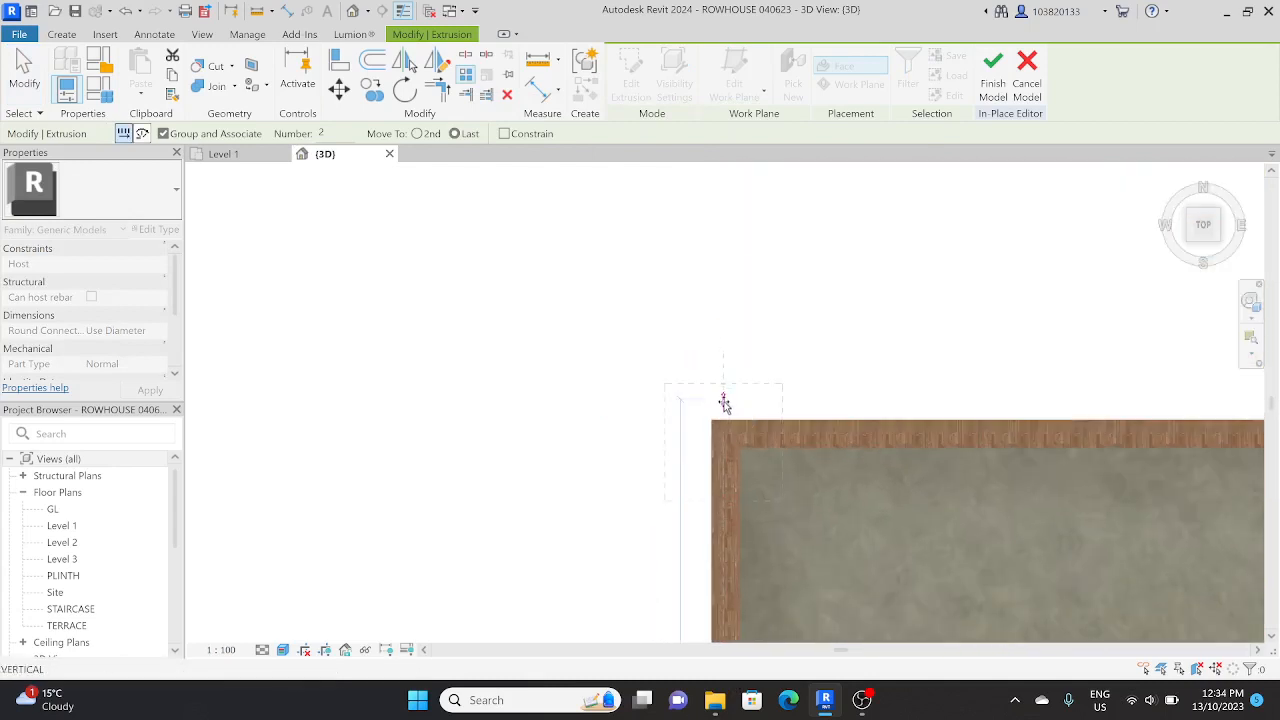
left_click(724, 406)
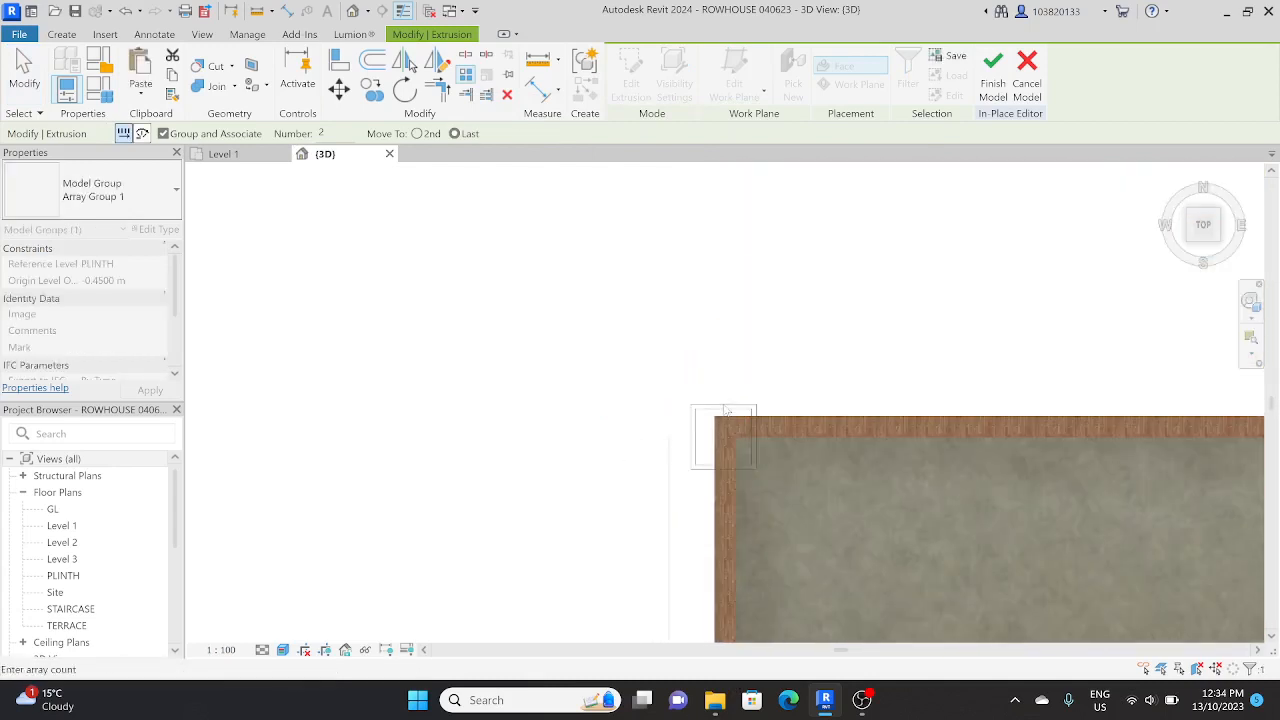
Step: Set the count of the west wall pillar array to 5
scroll(700, 360, "down", 5)
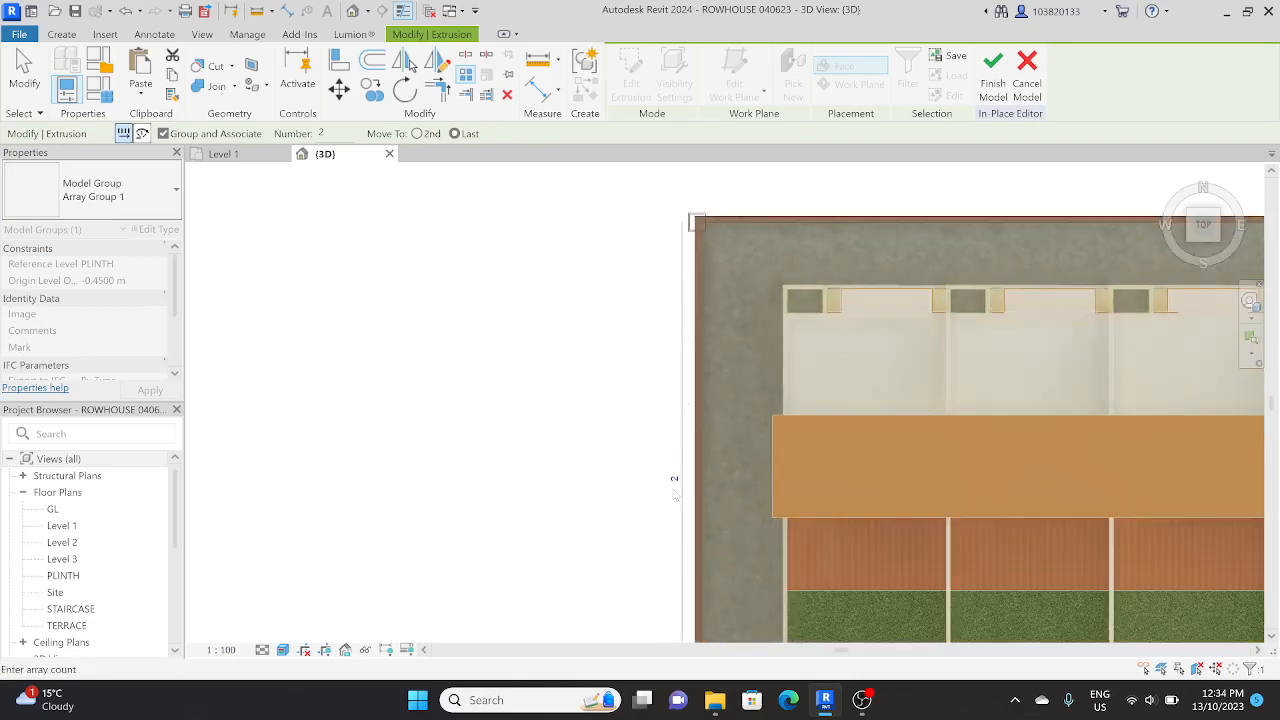
middle_click_drag(675, 495, 671, 355)
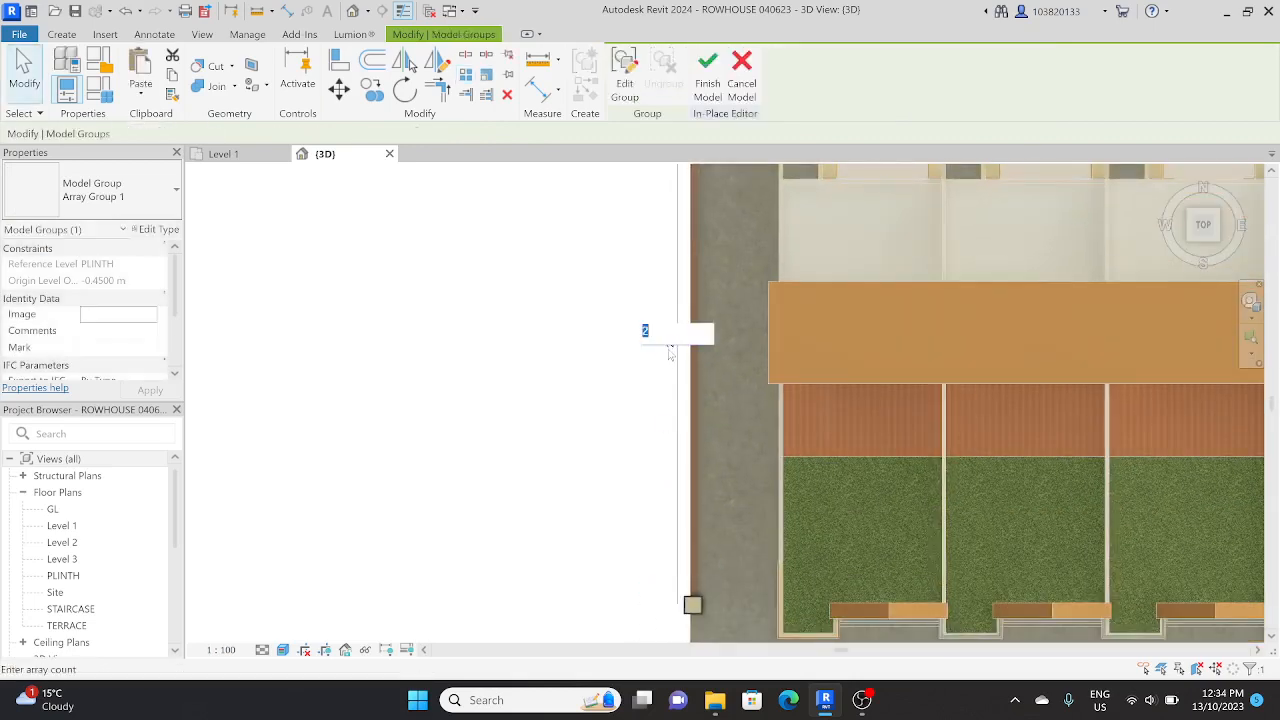
scroll(617, 444, "down", 1)
scroll(648, 395, "down", 2)
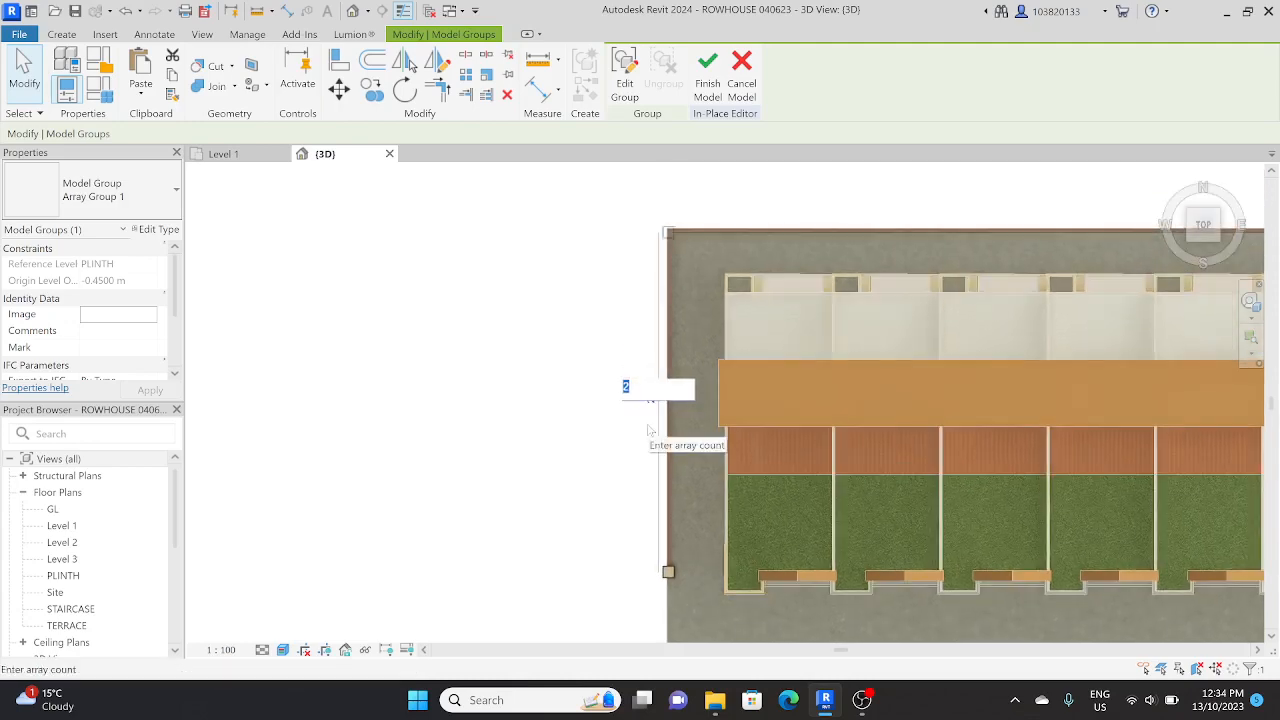
key("Return")
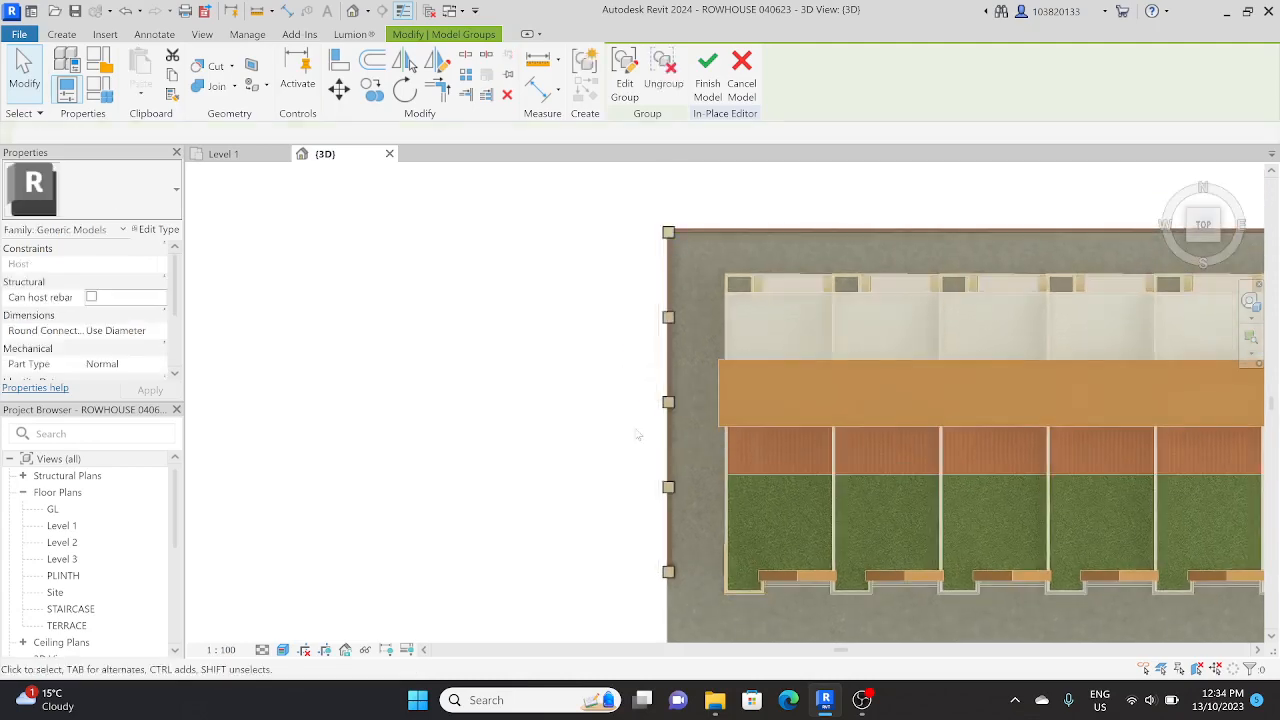
Step: Mirror the five west pillars onto the east boundary wall as copies, drawing a vertical axis through the middle of the site
middle_click_drag(615, 482, 563, 563, "shift")
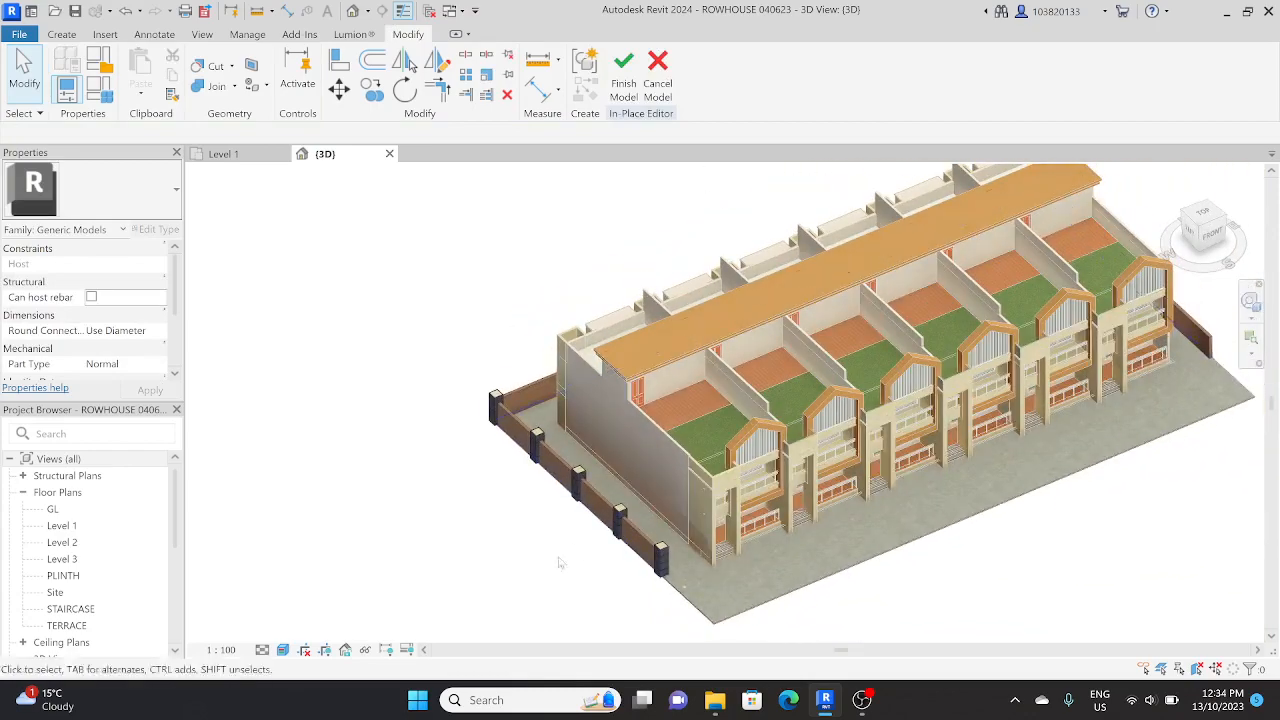
left_click(1205, 220)
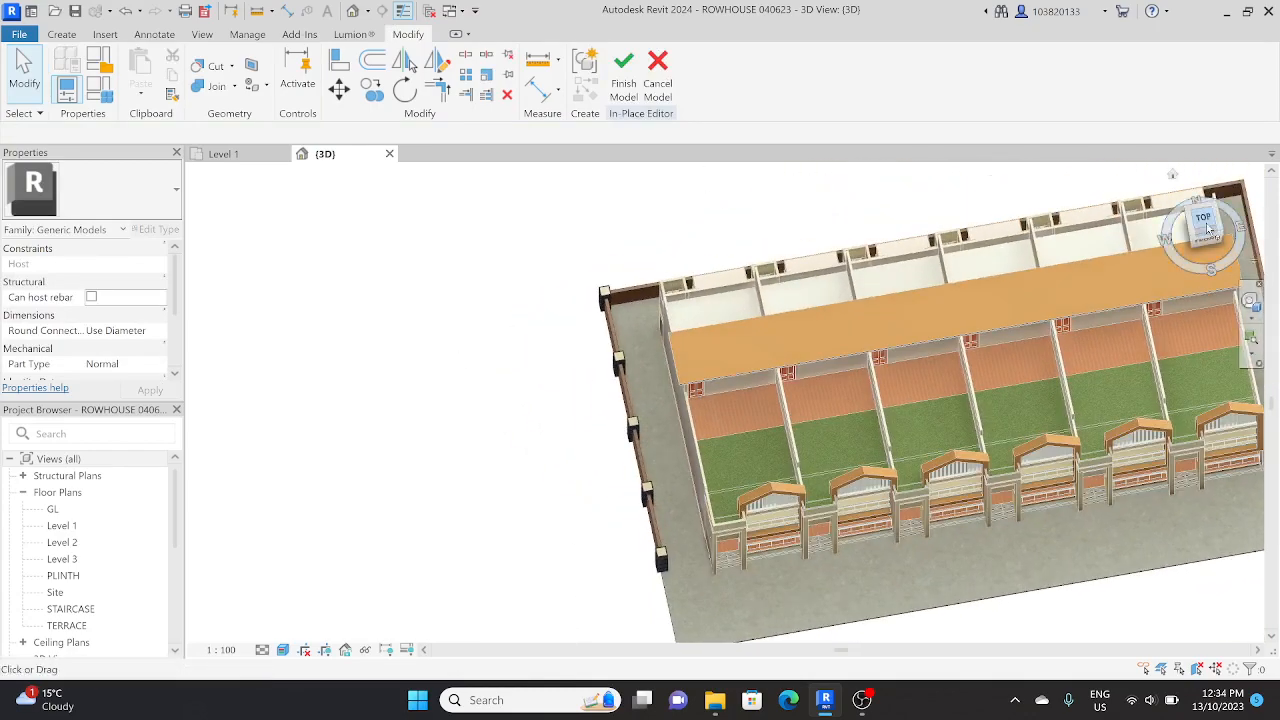
scroll(486, 400, "up", 2)
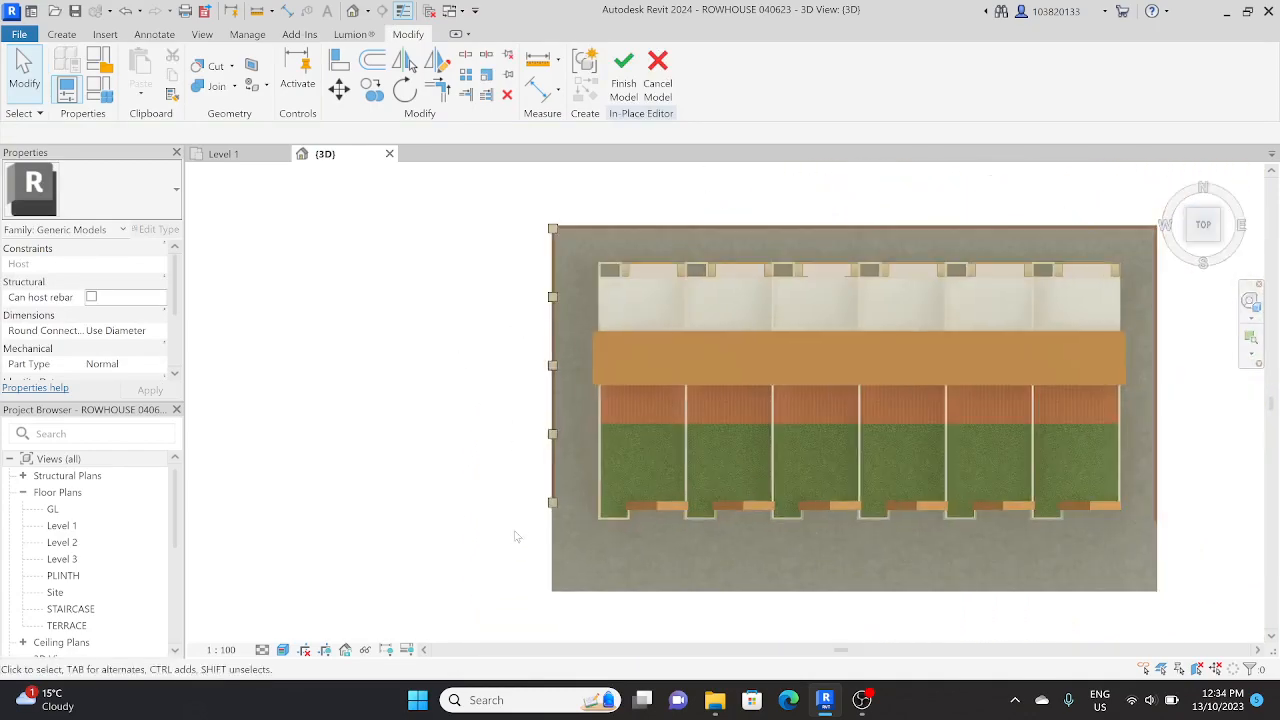
left_click_drag(589, 251, 584, 206)
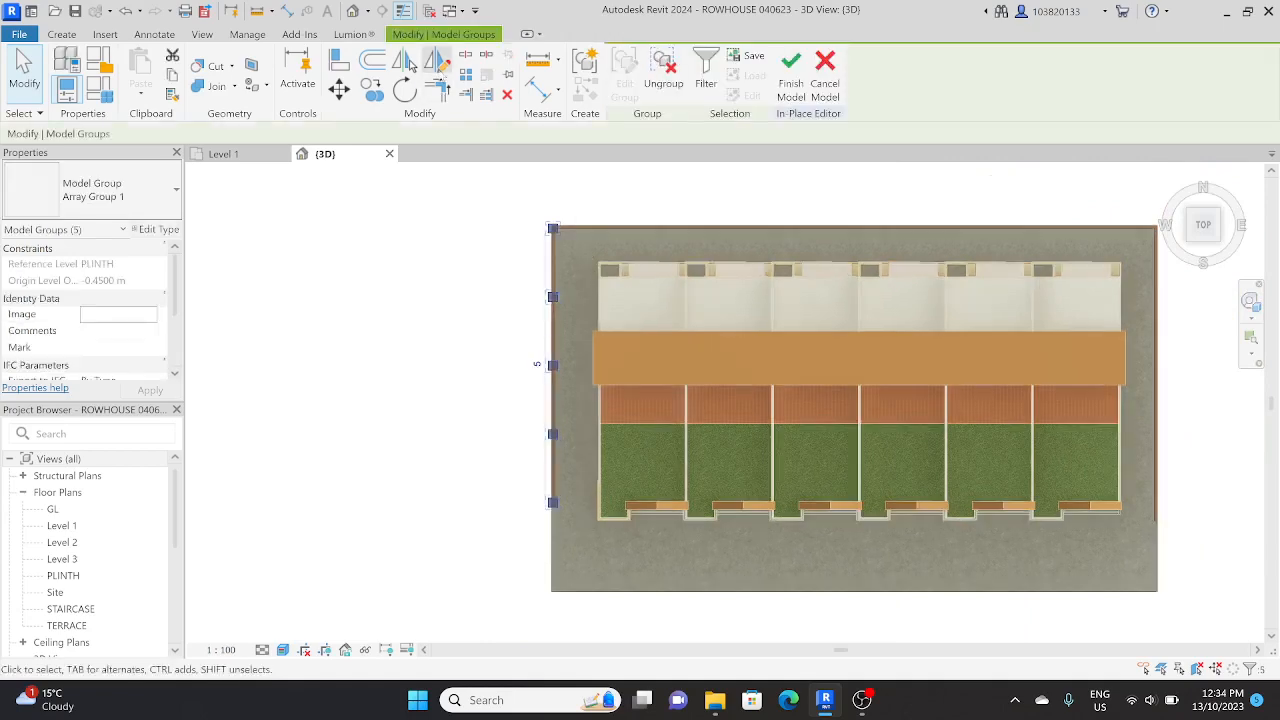
left_click(410, 64)
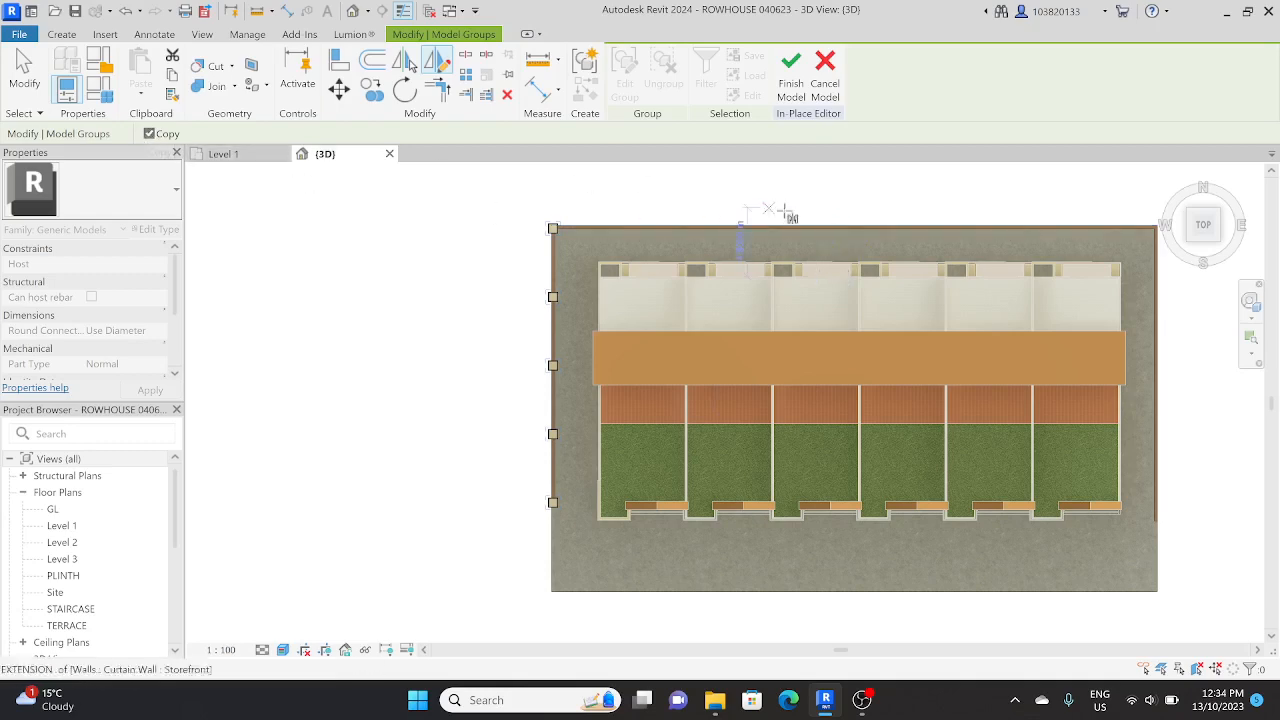
left_click(855, 200)
scroll(783, 272, "down", 1)
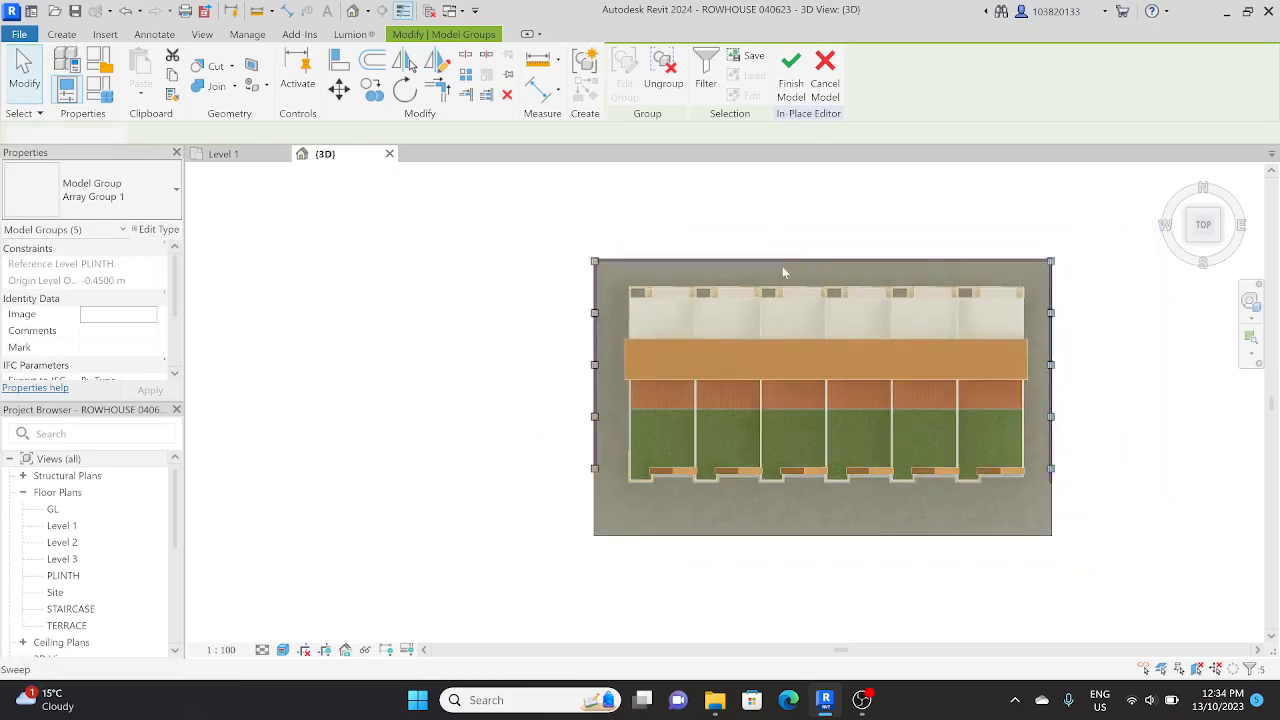
key("Escape")
Step: Delete the mirrored pillar at the rear east corner of the boundary wall
scroll(774, 262, "up", 1)
middle_click_drag(774, 262, 670, 371)
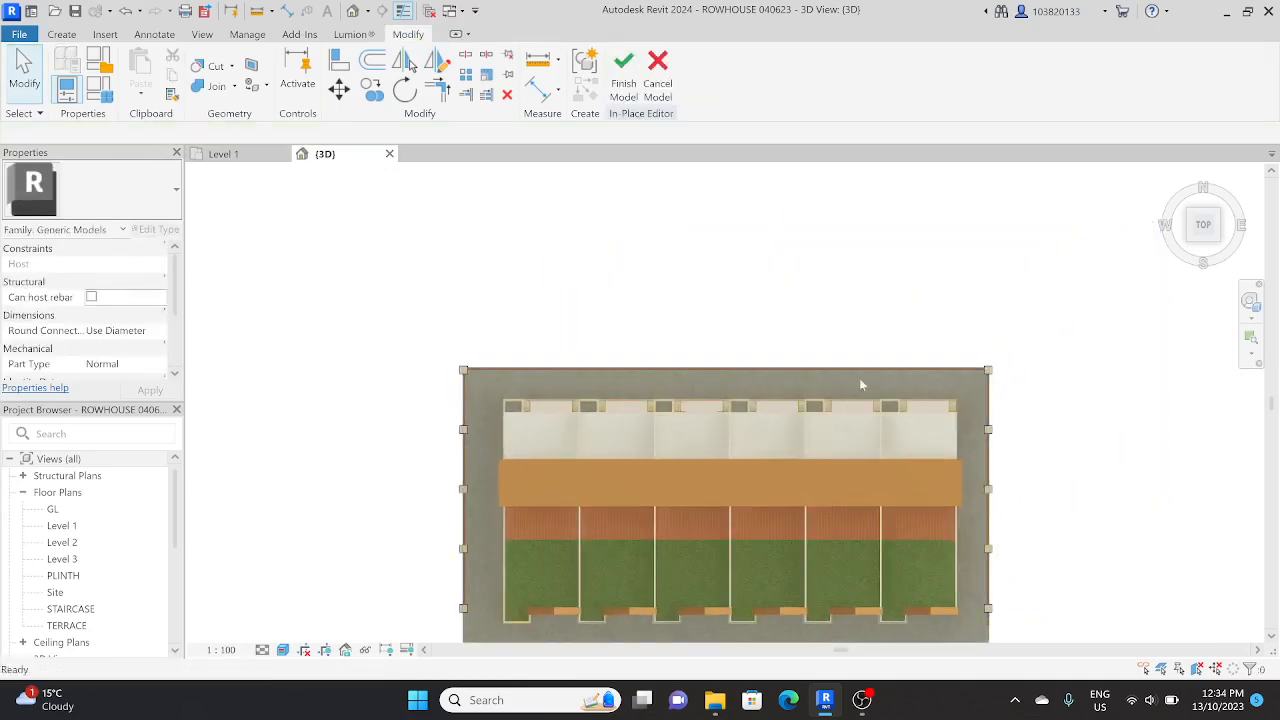
left_click_drag(959, 392, 1033, 349)
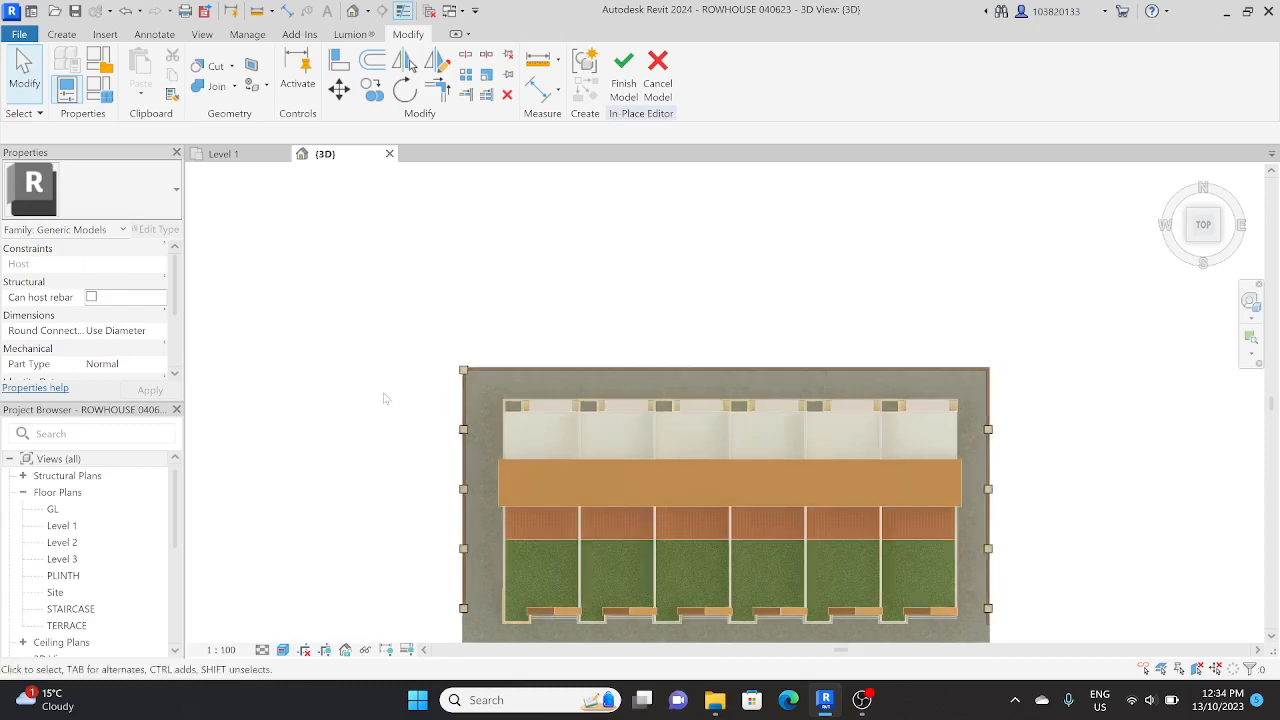
Step: Array the rear west corner pillar linearly along the rear boundary wall, with the last copy at the rear east corner
left_click_drag(395, 392, 495, 341)
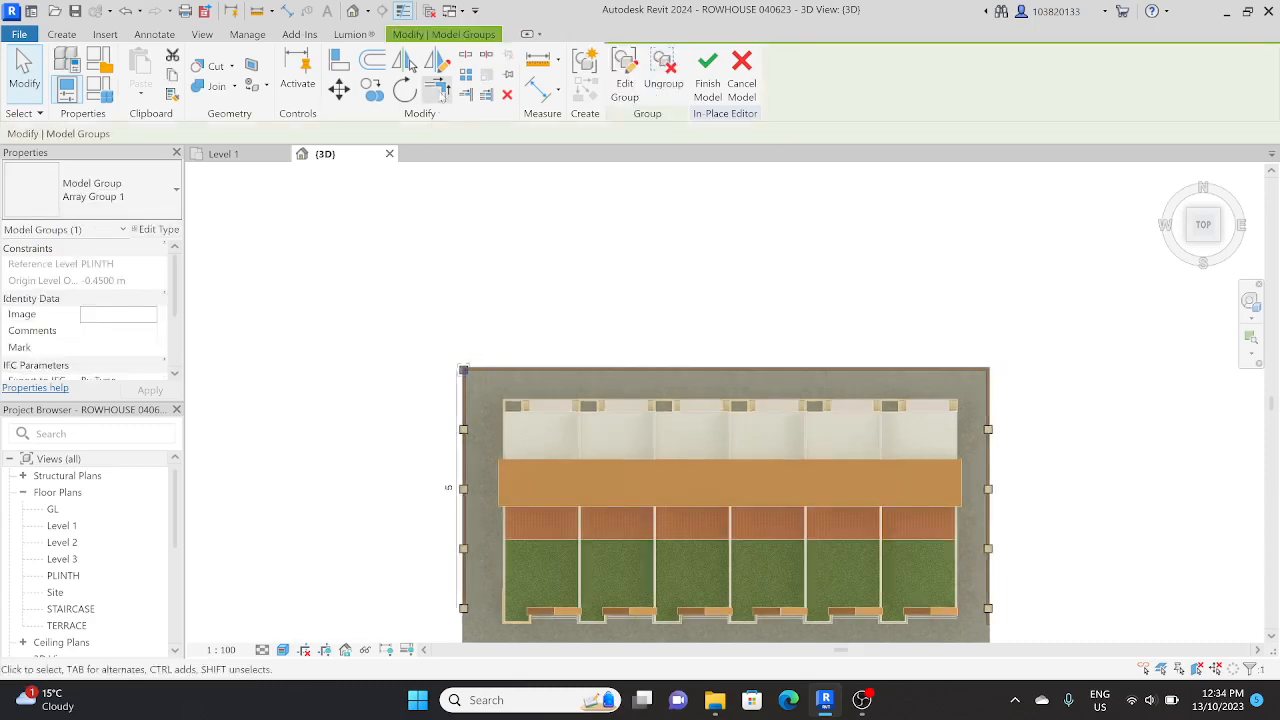
left_click(466, 75)
scroll(465, 430, "up", 4)
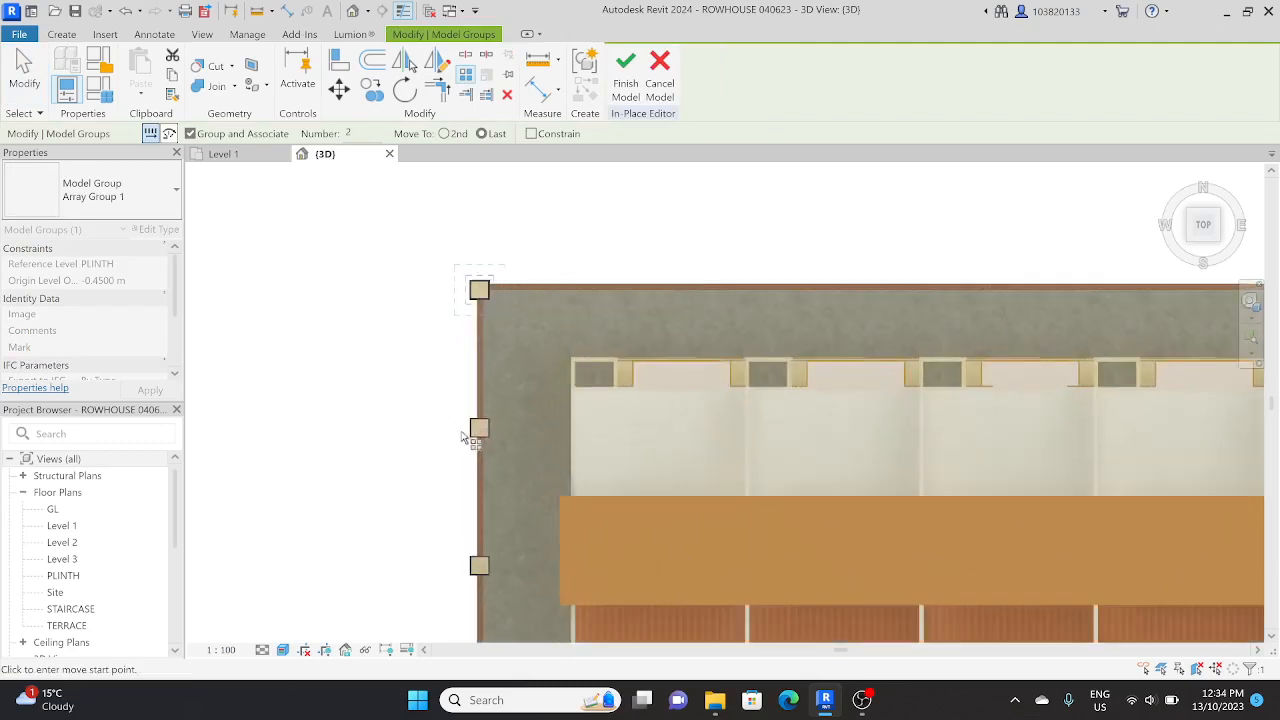
scroll(468, 430, "up", 2)
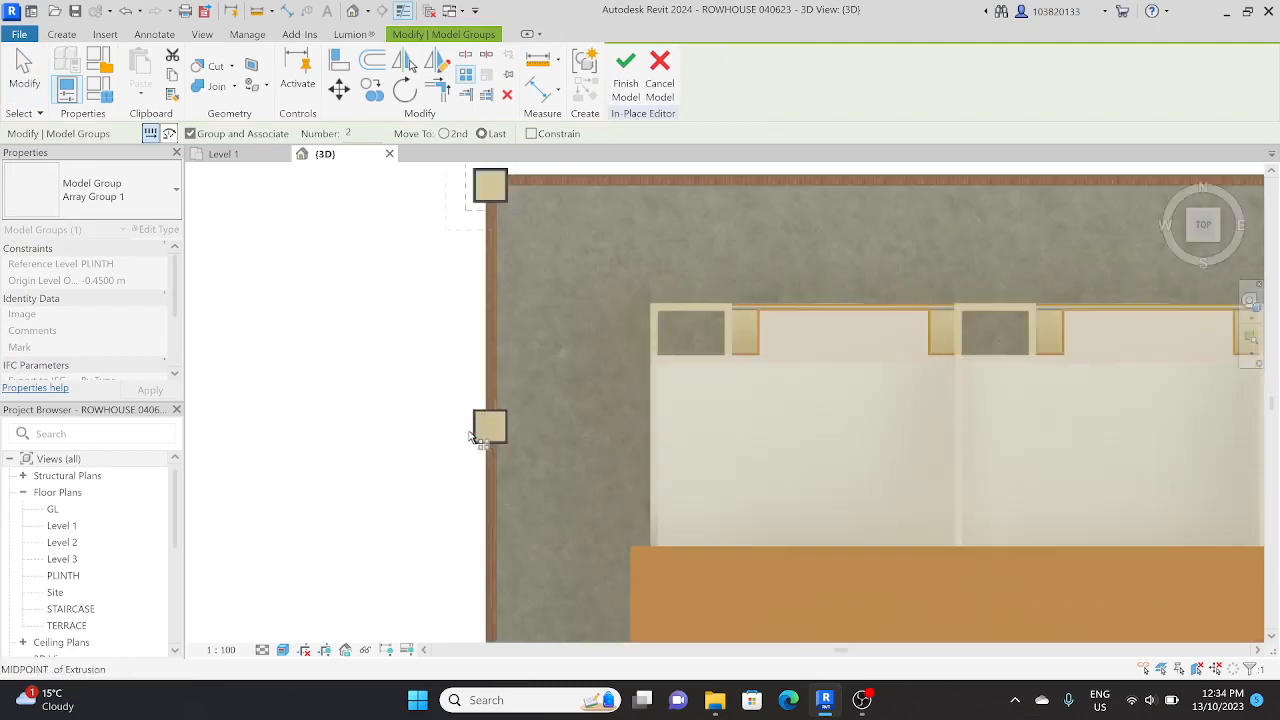
left_click(475, 430)
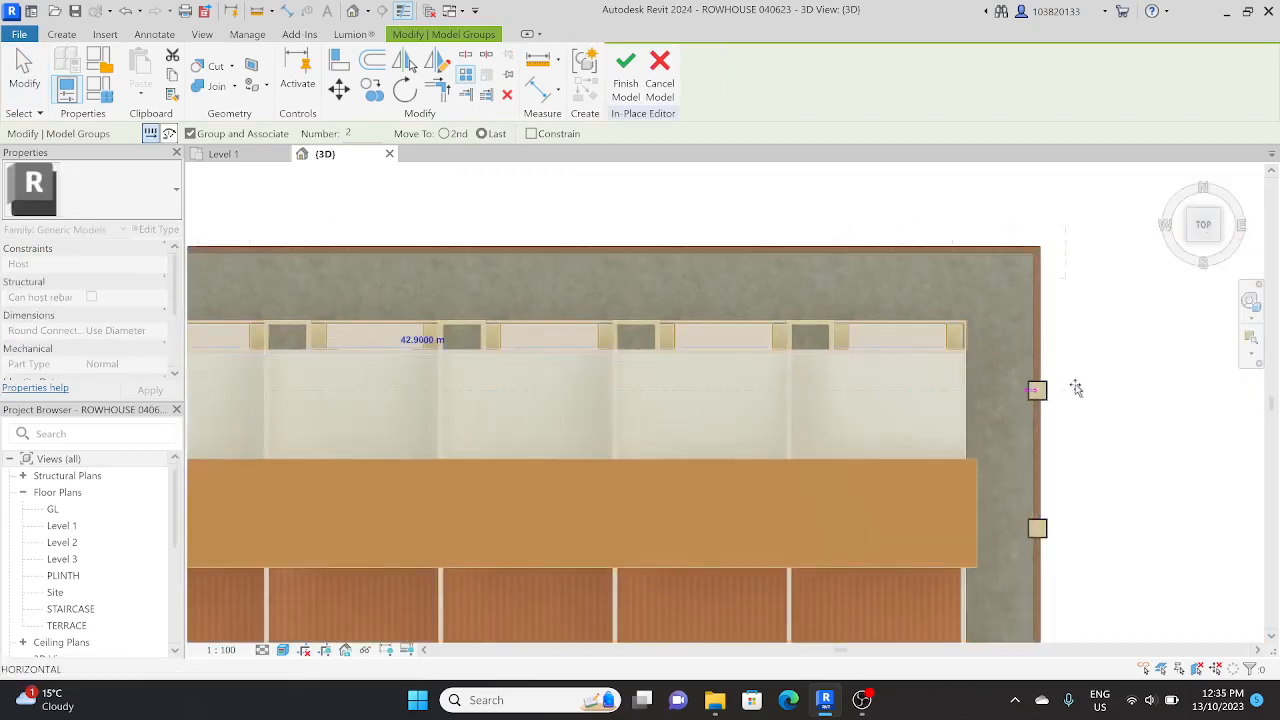
left_click(1012, 392)
Step: Set the count of the rear wall pillar array to 10 and clear the selection
scroll(1012, 392, "down", 3)
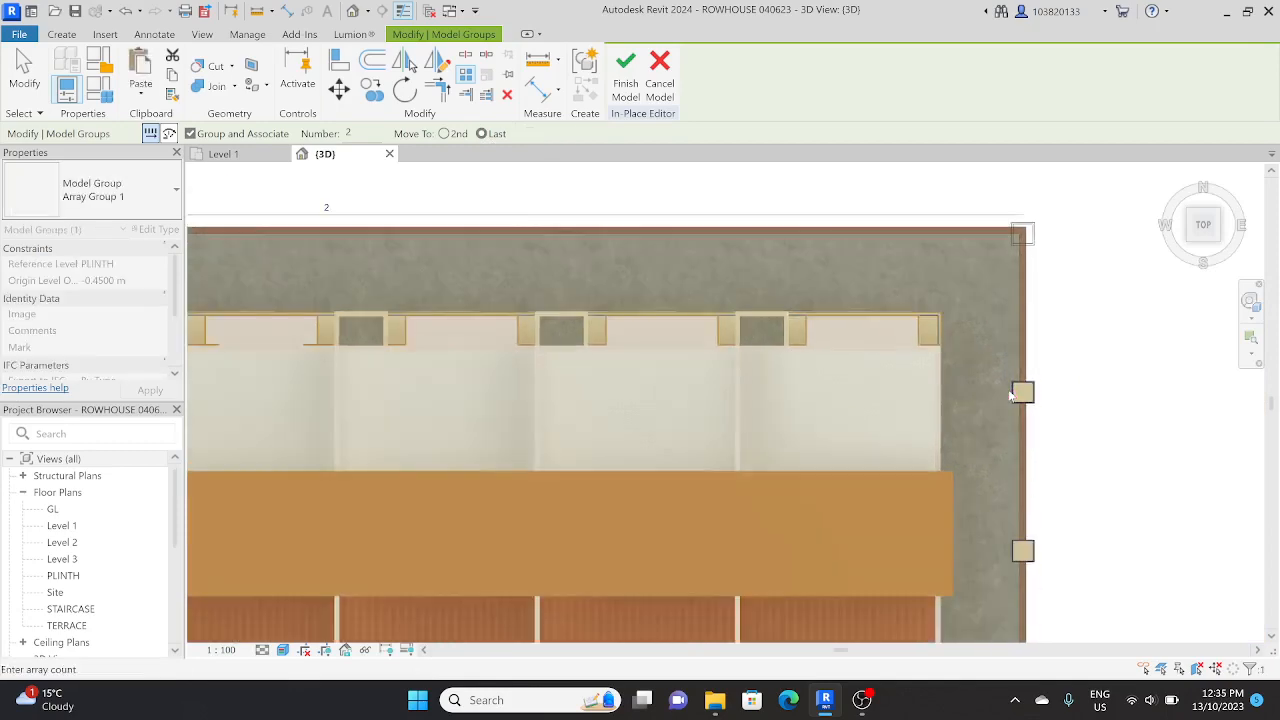
key("Return")
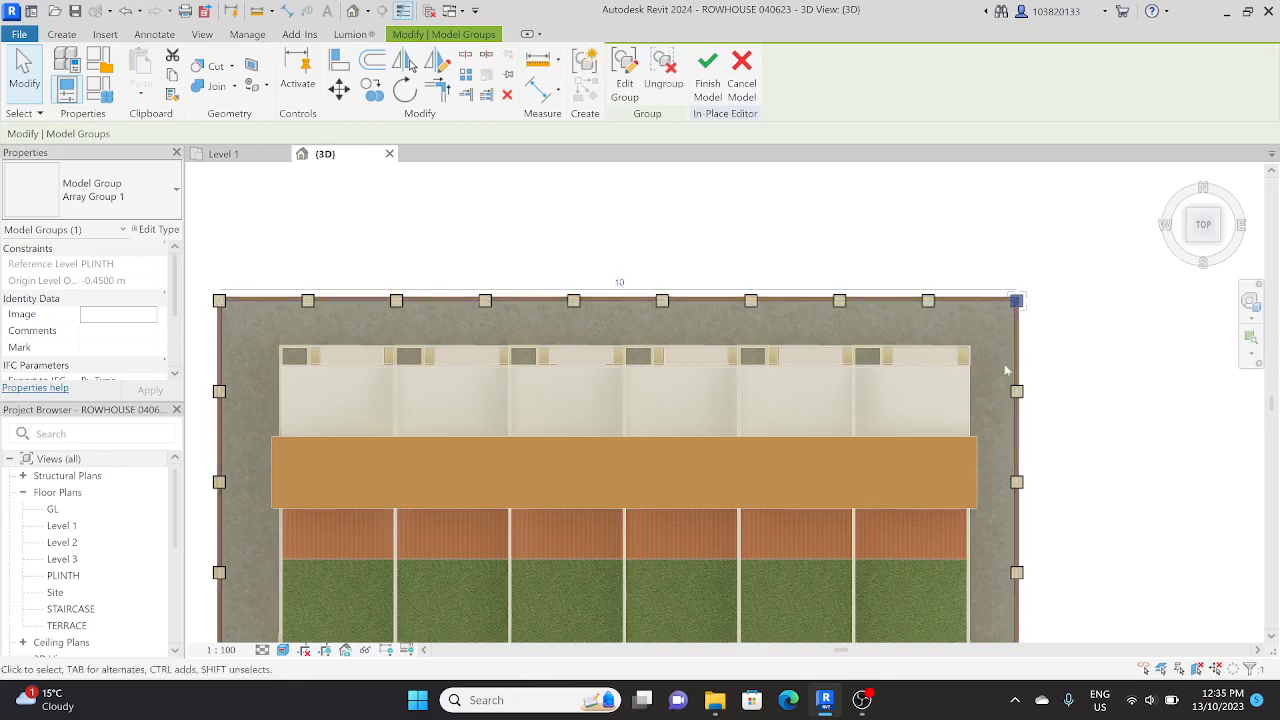
key("Escape")
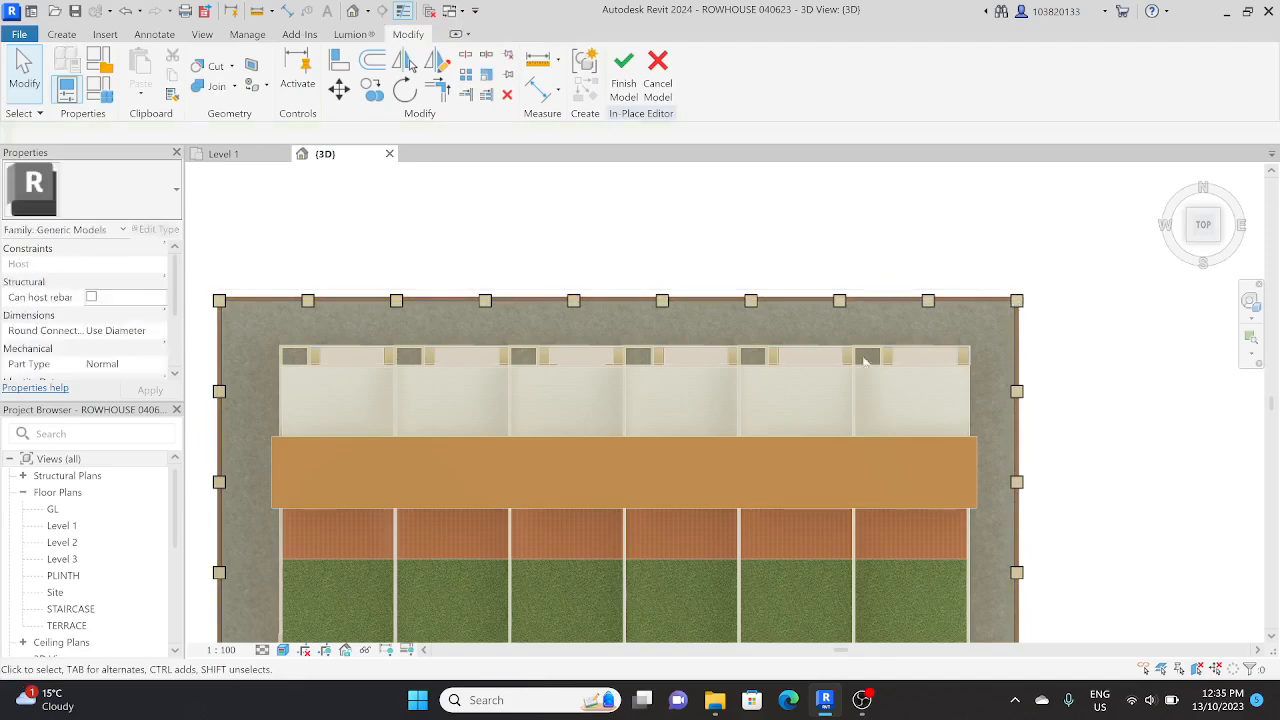
Step: Examine the pillars along the rear and side boundary walls and the open front edge of the site
scroll(690, 381, "down", 2)
middle_click_drag(688, 380, 530, 500, "shift")
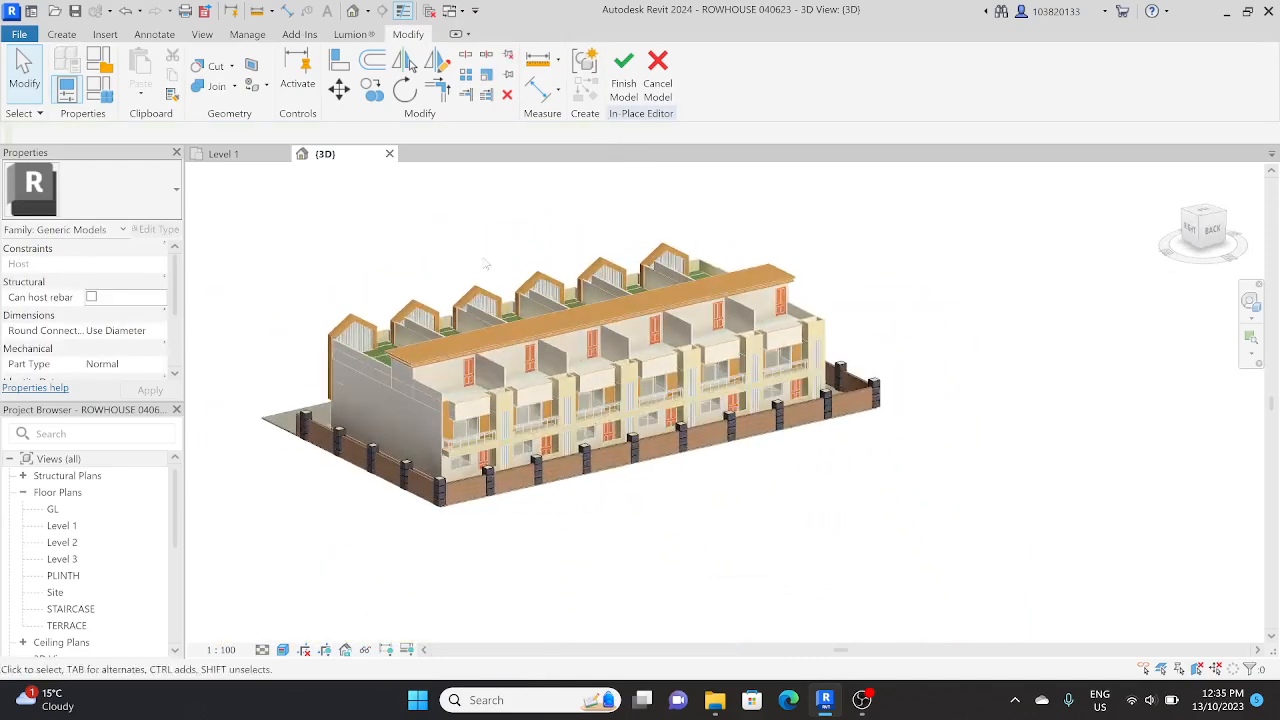
scroll(530, 507, "up", 3)
scroll(530, 507, "up", 3)
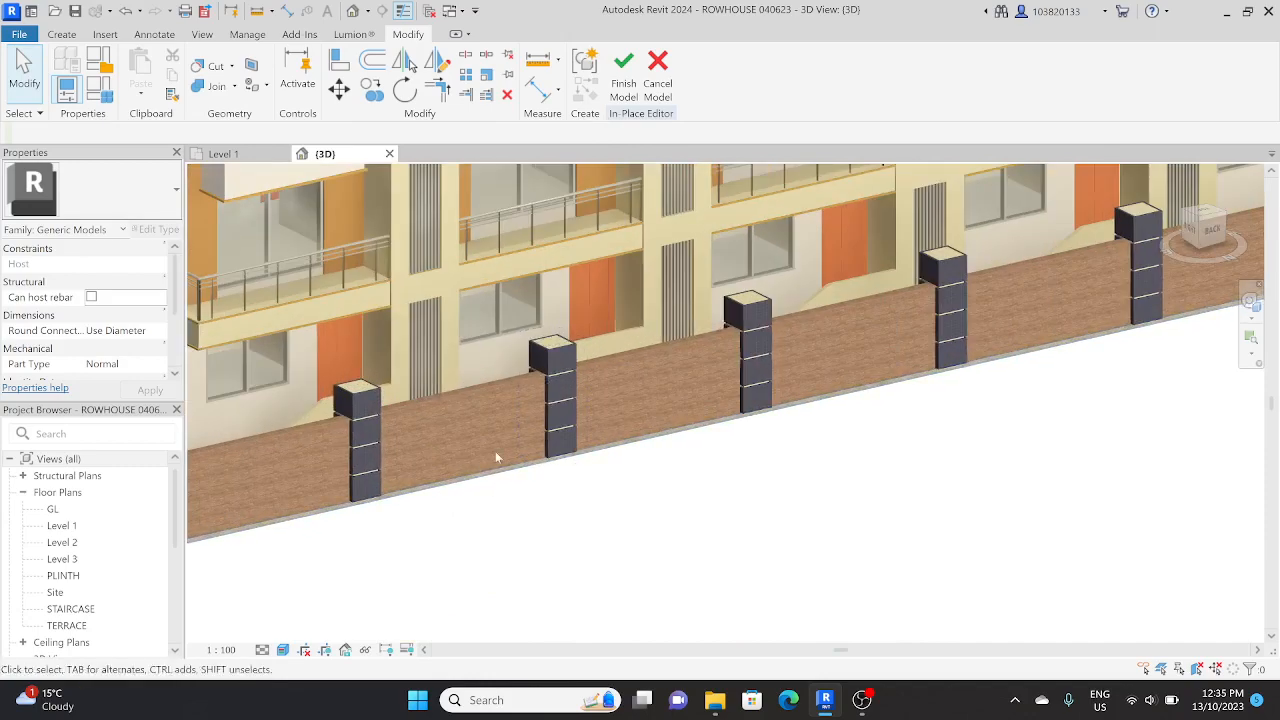
scroll(527, 484, "down", 3)
middle_click_drag(527, 484, 857, 534, "shift")
scroll(857, 534, "down", 3)
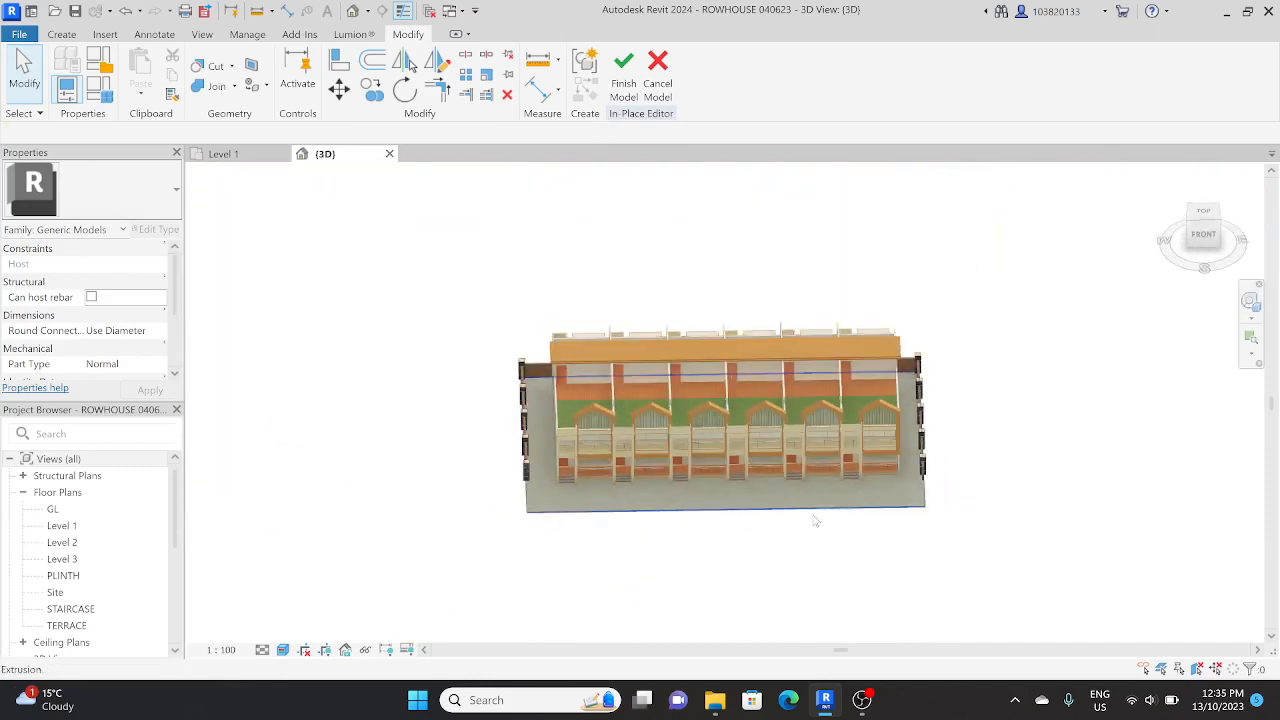
Step: Start a new solid extrusion sketch with the site shown in top view
middle_click_drag(1023, 508, 1041, 616, "shift")
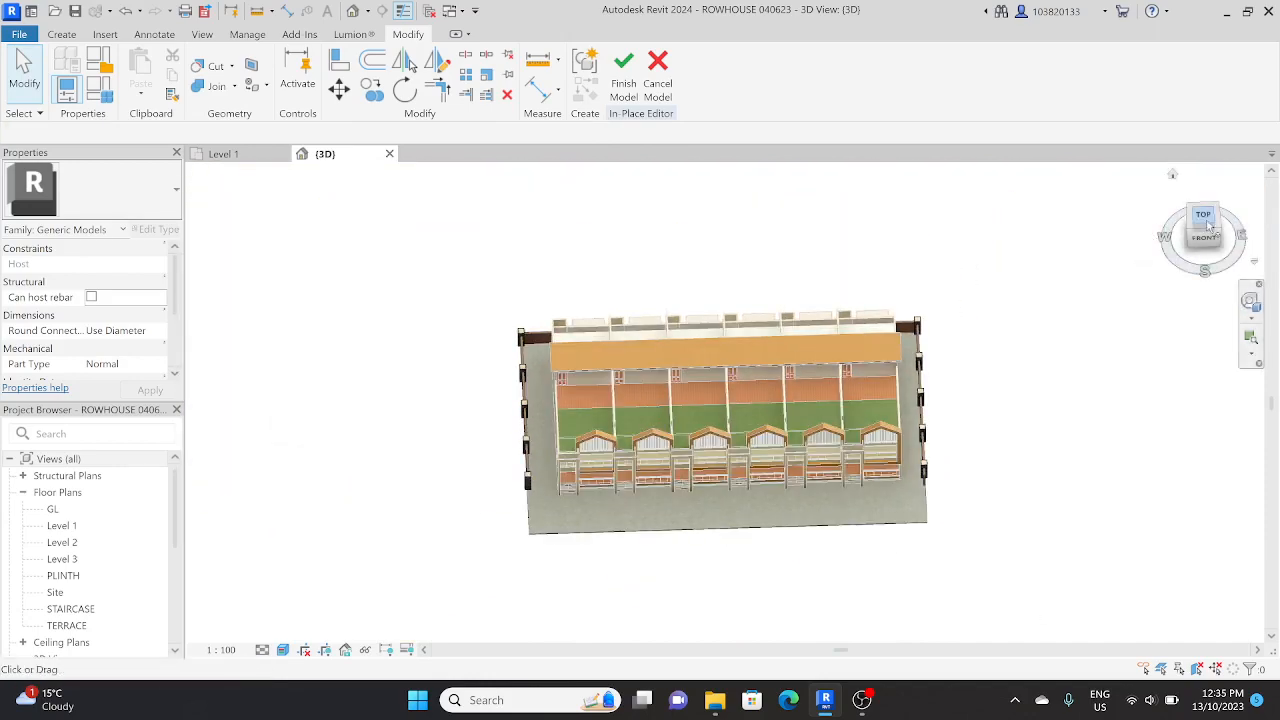
left_click(1208, 227)
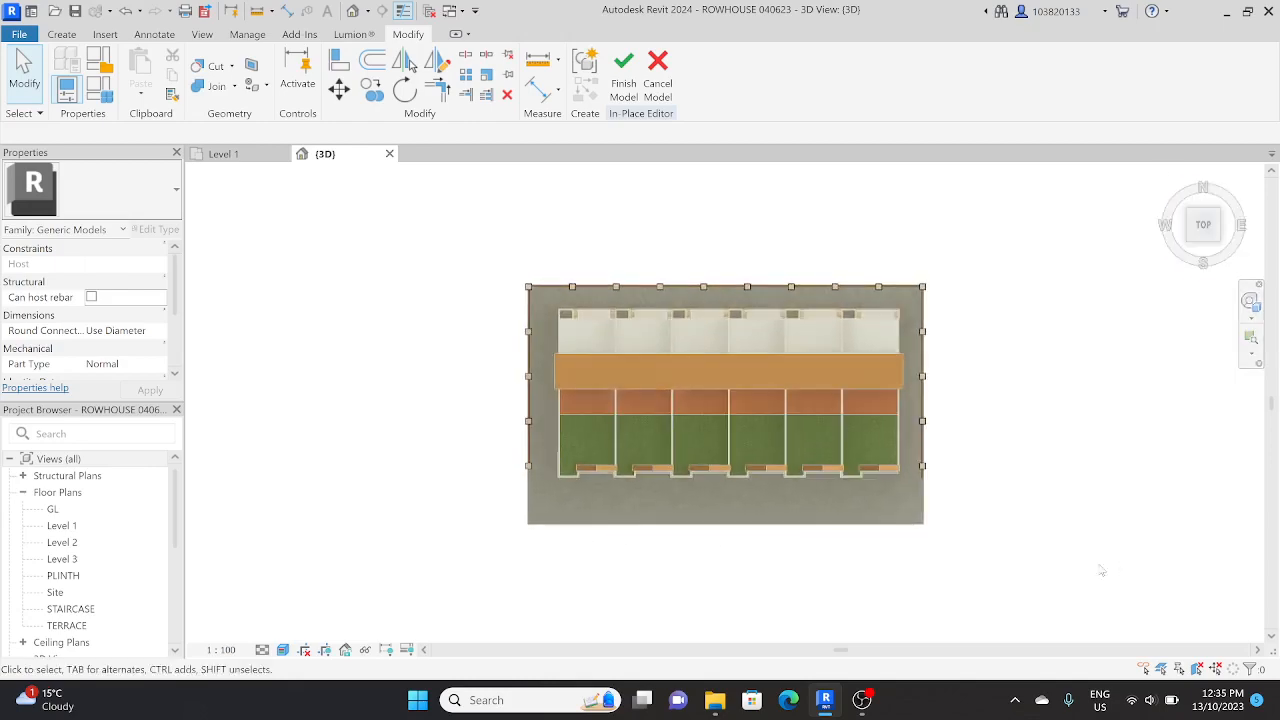
left_click(61, 34)
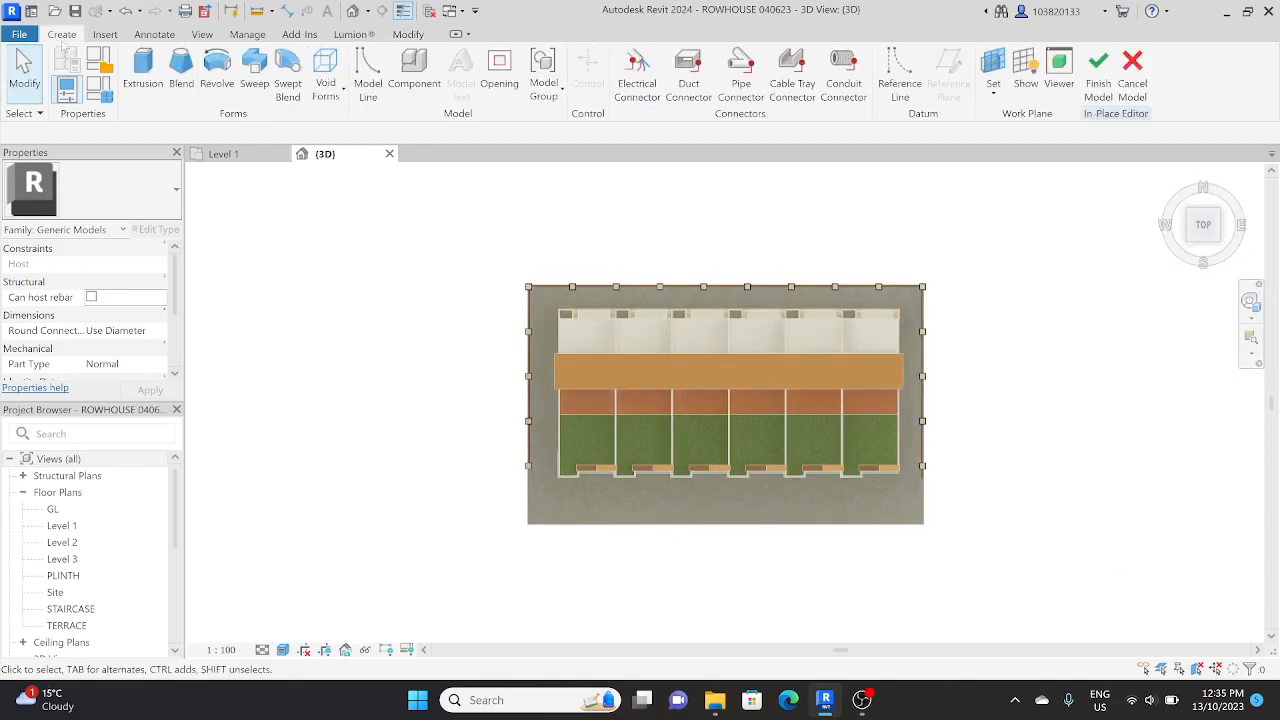
left_click(143, 62)
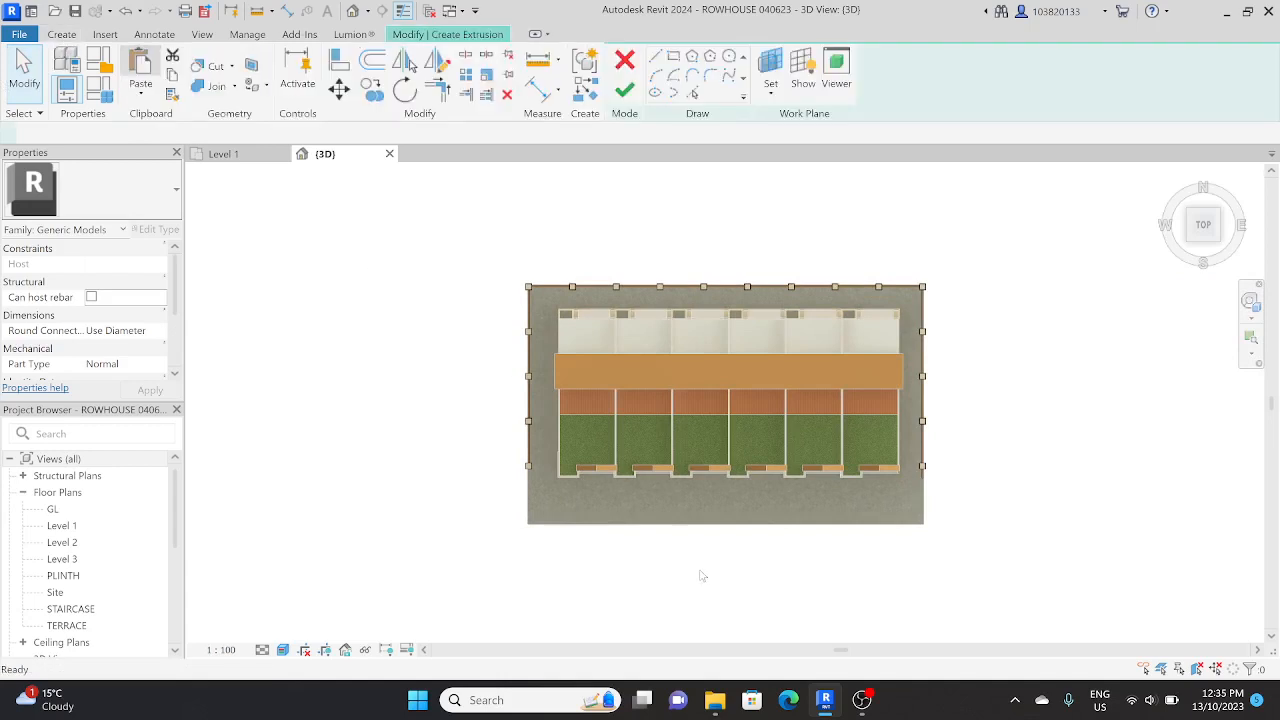
Step: Try to sketch a rectangle about 14 m deep along the ground slab's open front edge
scroll(654, 545, "down", 2)
middle_click_drag(654, 537, 652, 484)
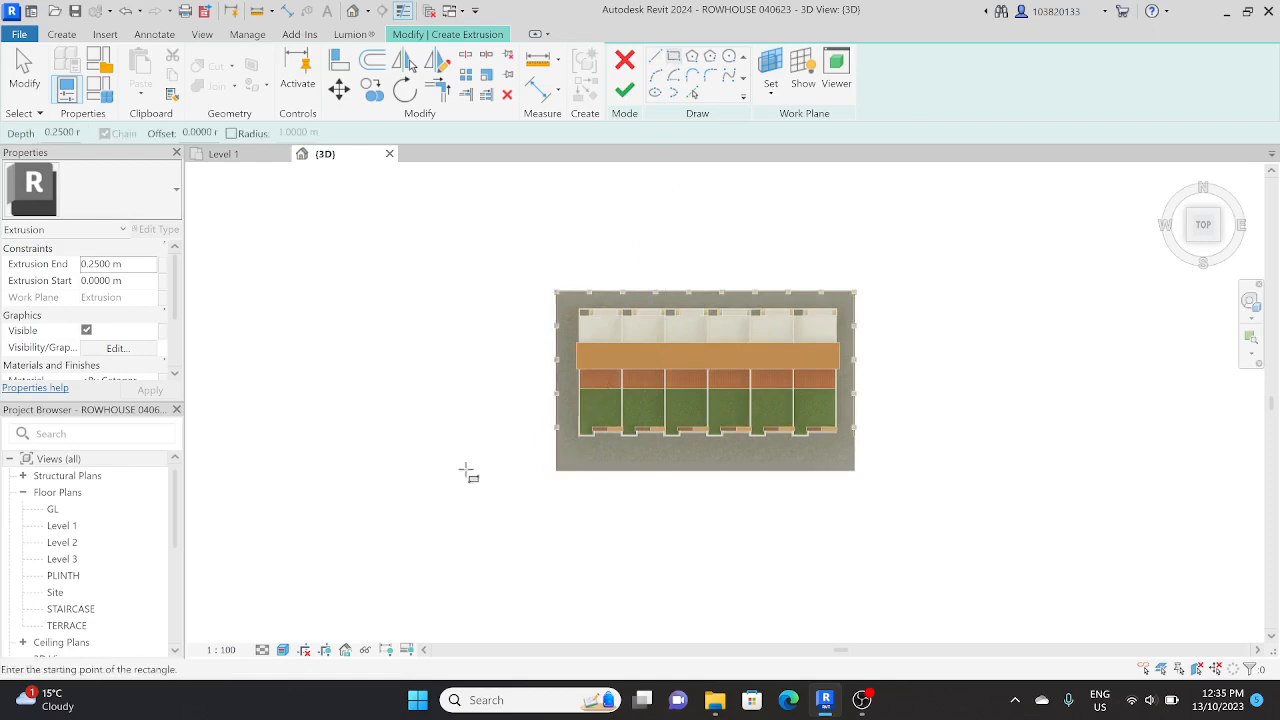
left_click(548, 497)
left_click(955, 566)
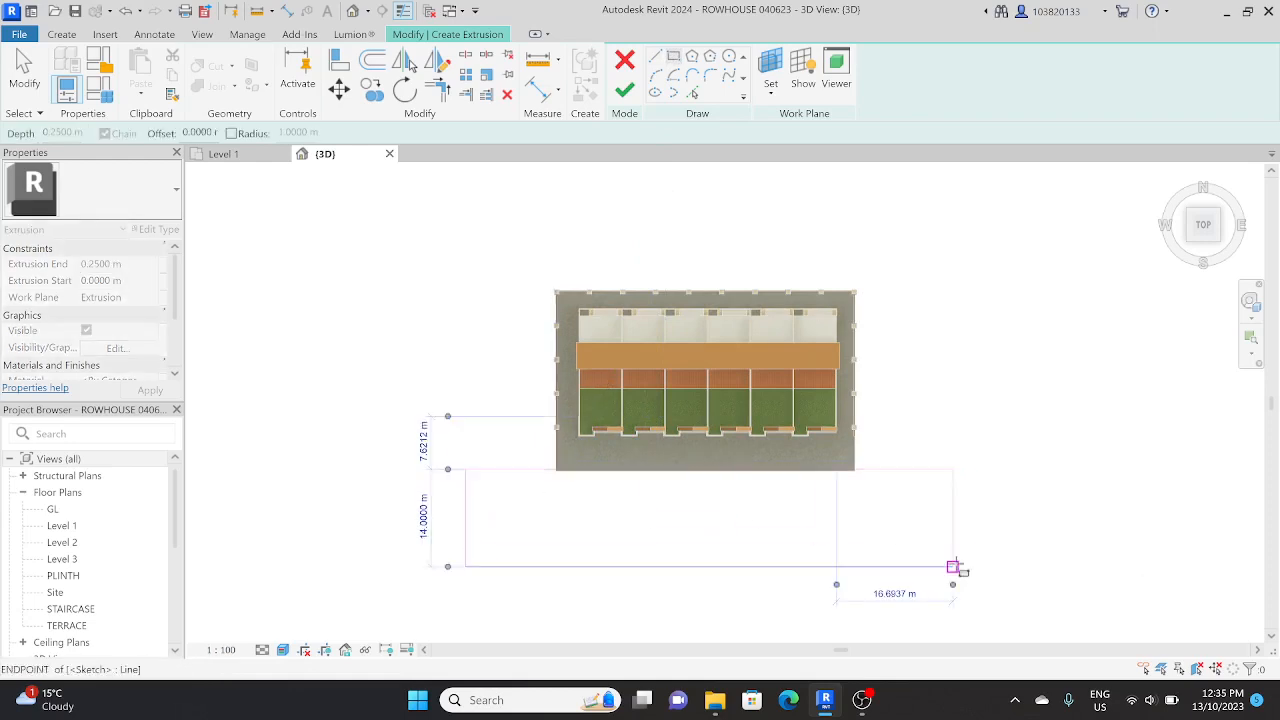
key("Escape")
Step: Examine the height and position of the sketched rectangle relative to the ground slab's front corner and boundary wall
mouse_move(880, 580)
middle_mouse_down("shift")
mouse_move(882, 488)
mouse_move(1006, 246)
middle_mouse_up("shift")
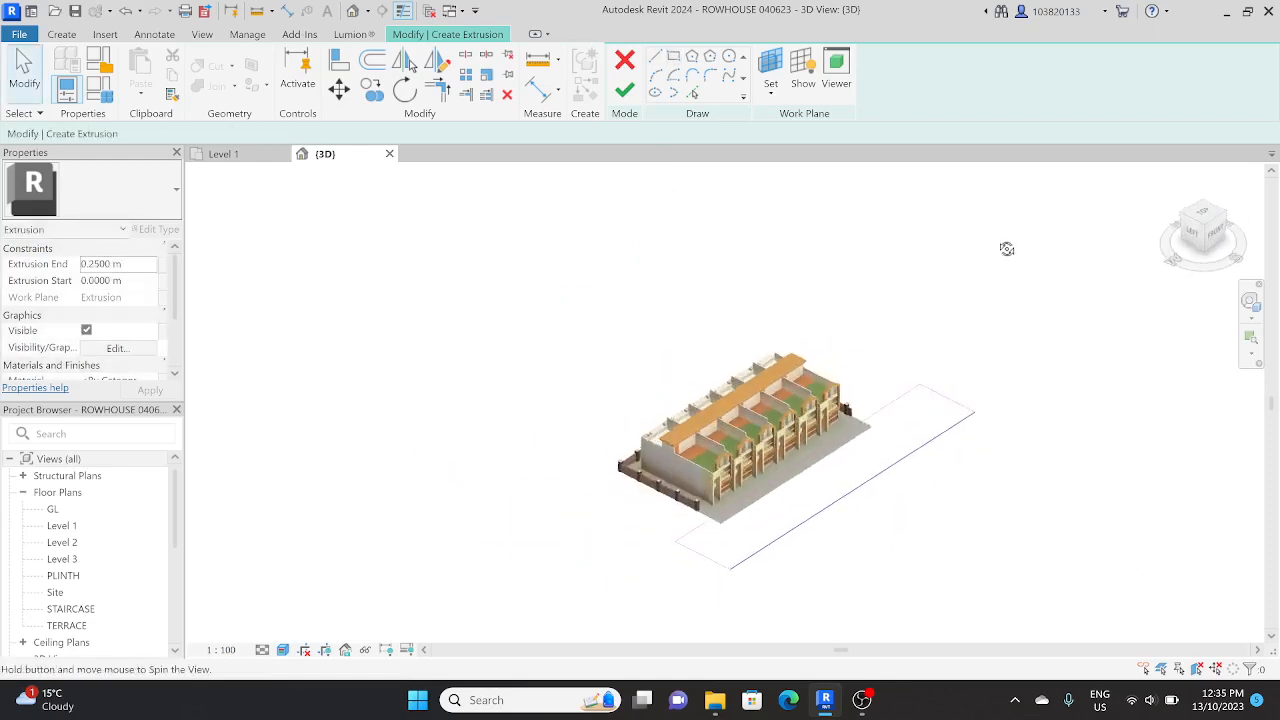
scroll(682, 508, "up", 3)
scroll(634, 449, "up", 2)
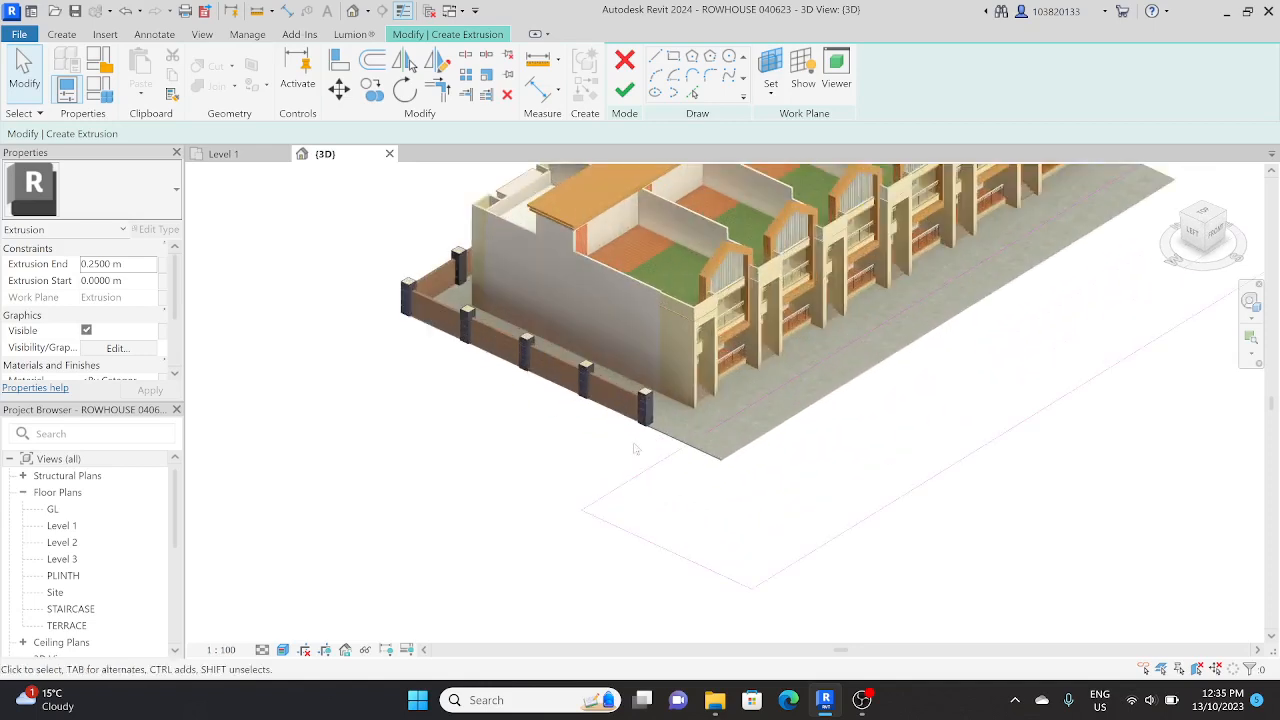
middle_click_drag(679, 478, 618, 322, "shift")
scroll(618, 322, "up", 4)
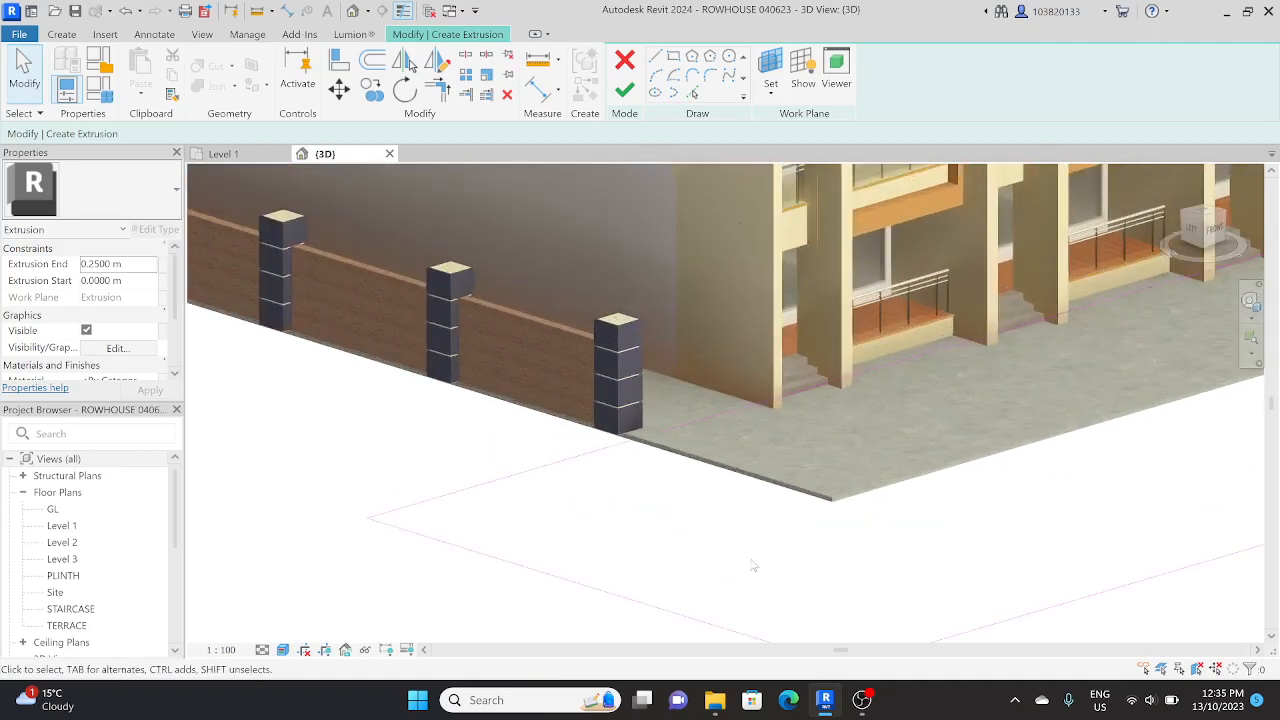
scroll(745, 520, "down", 2)
middle_click_drag(746, 520, 688, 530)
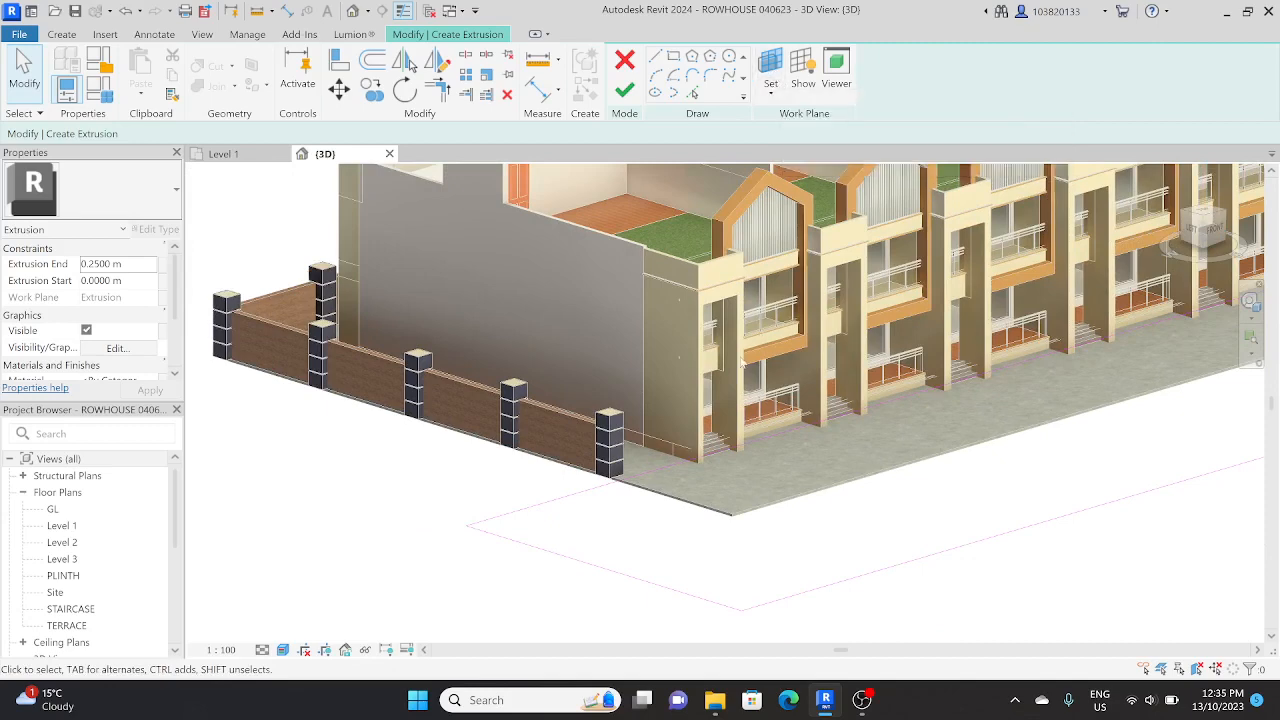
scroll(741, 362, "down", 6)
middle_click_drag(832, 396, 771, 571, "shift")
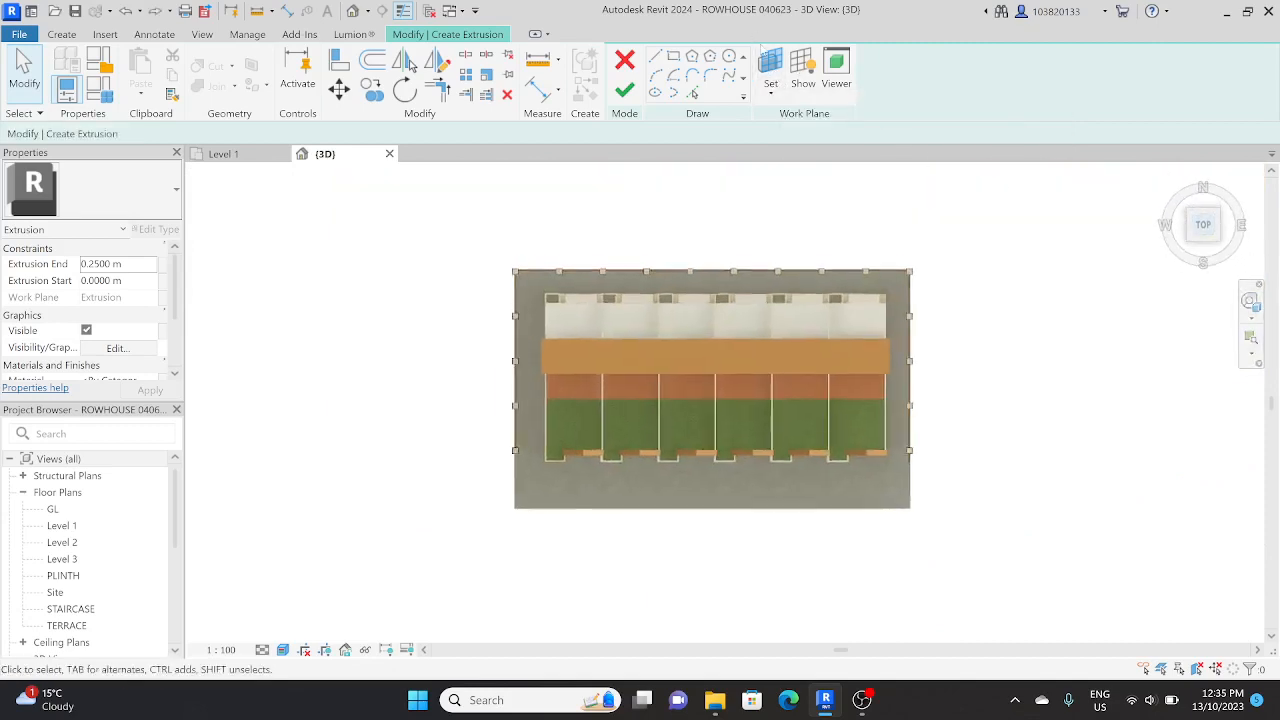
Step: Set the extrusion sketch's work plane to Level : GL
left_click(770, 62)
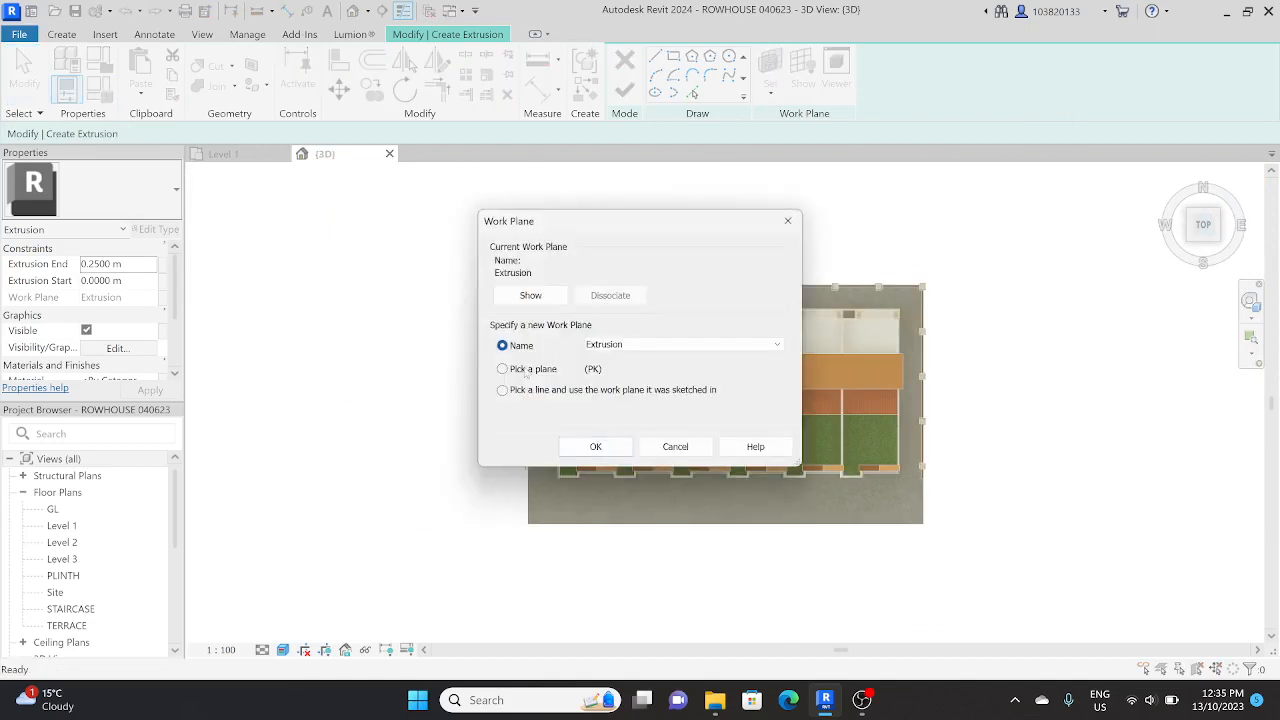
left_click(624, 346)
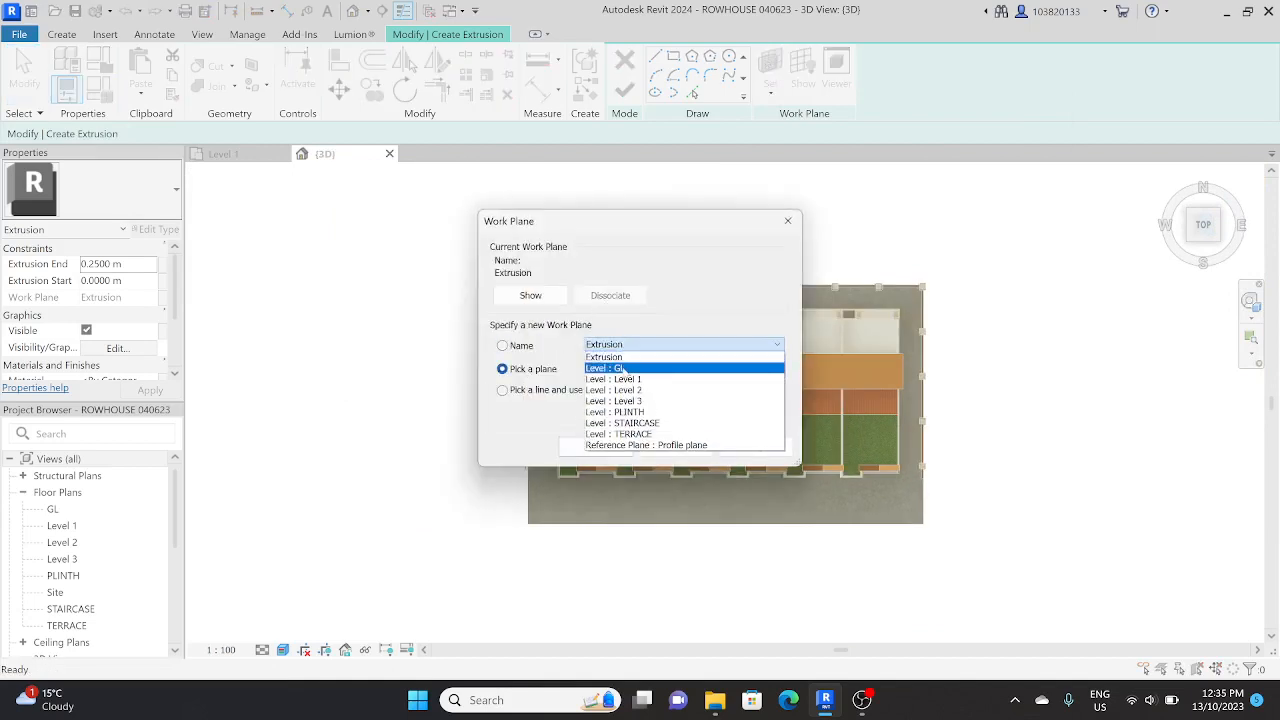
left_click(624, 362)
left_click(595, 446)
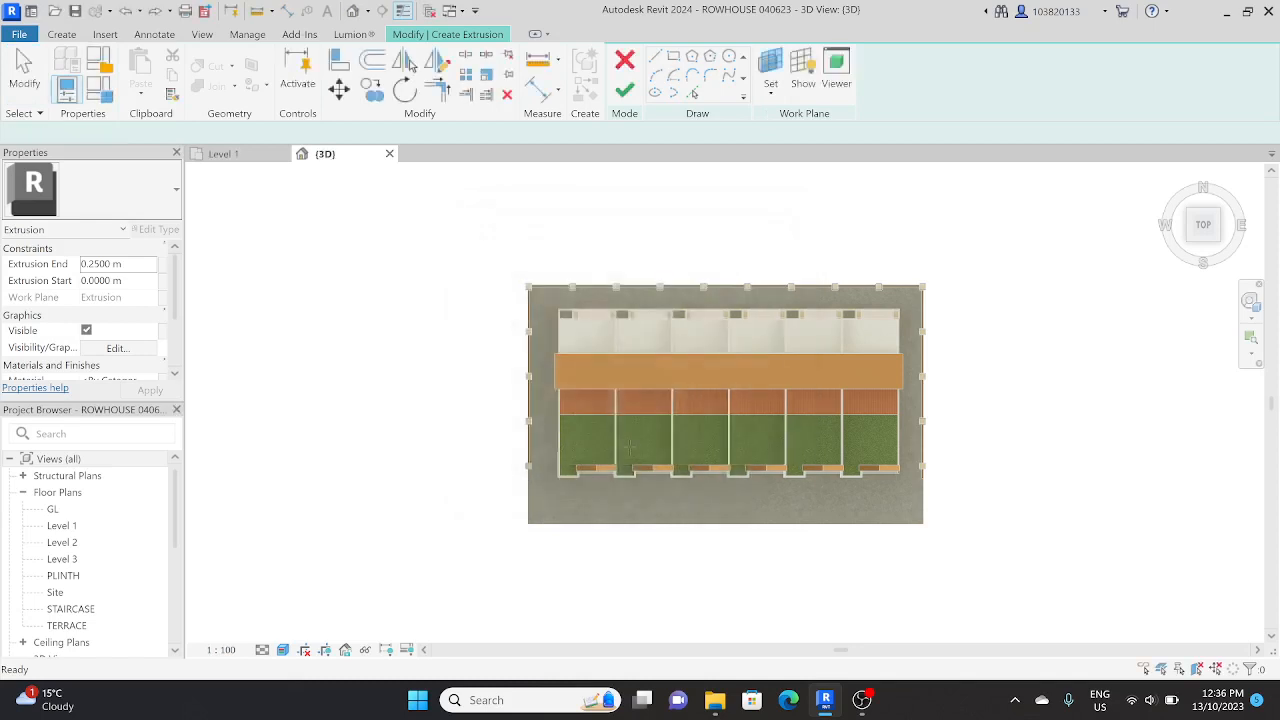
Step: Sketch a rectangle about 59 m by 10 m in front of the ground slab, extending past both of its sides
left_click(673, 56)
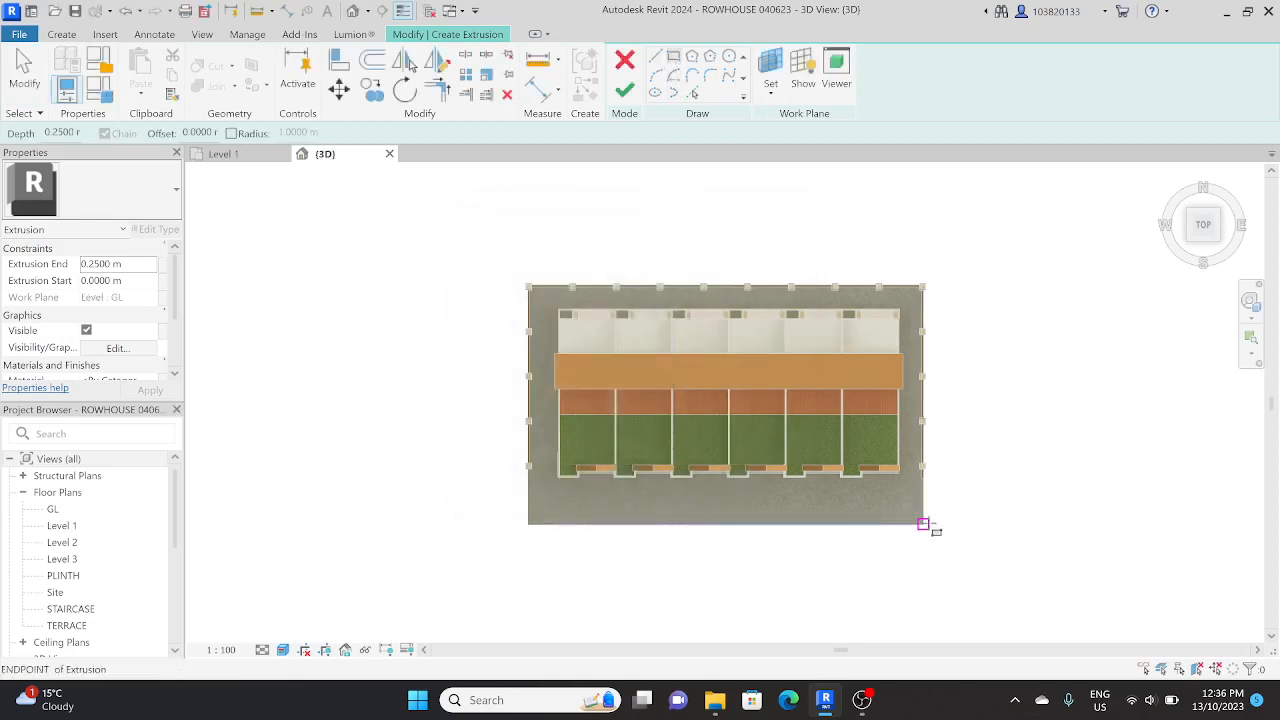
left_click(957, 517)
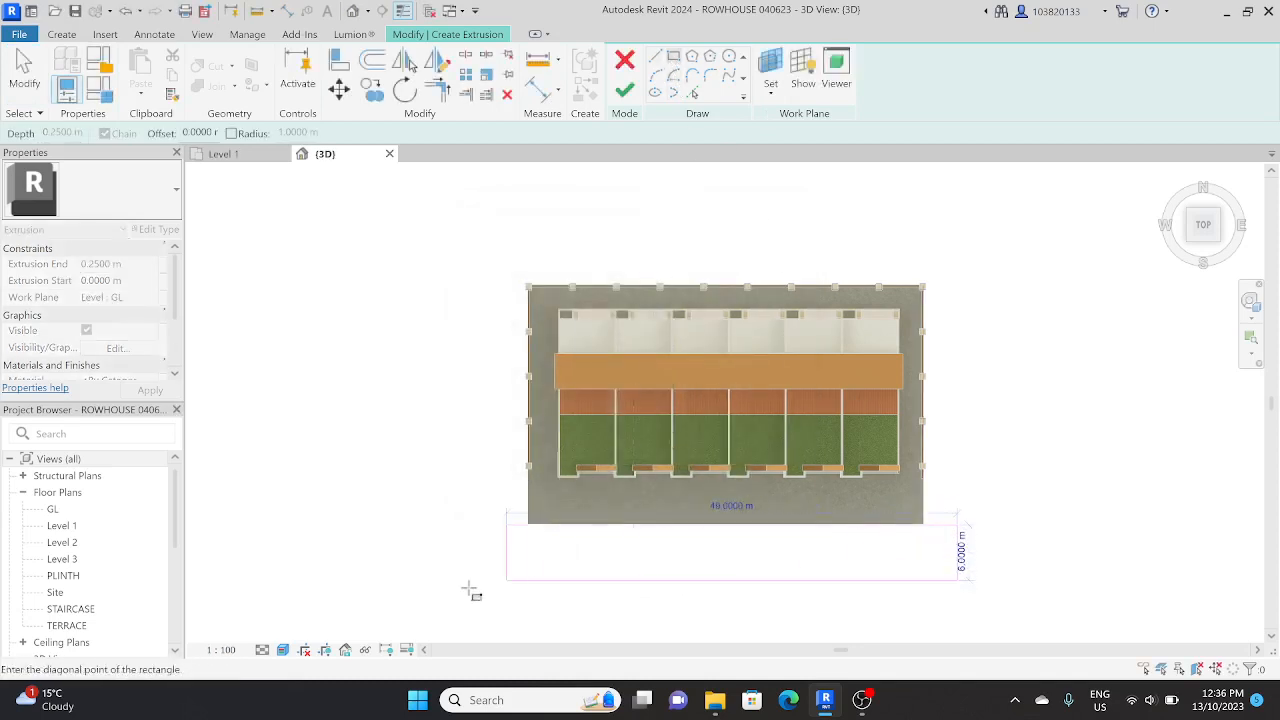
left_click(420, 610)
key("Escape")
key("Escape")
Step: Try to align the rectangle's rear edge with the front edge of the ground slab
scroll(900, 525, "up", 5)
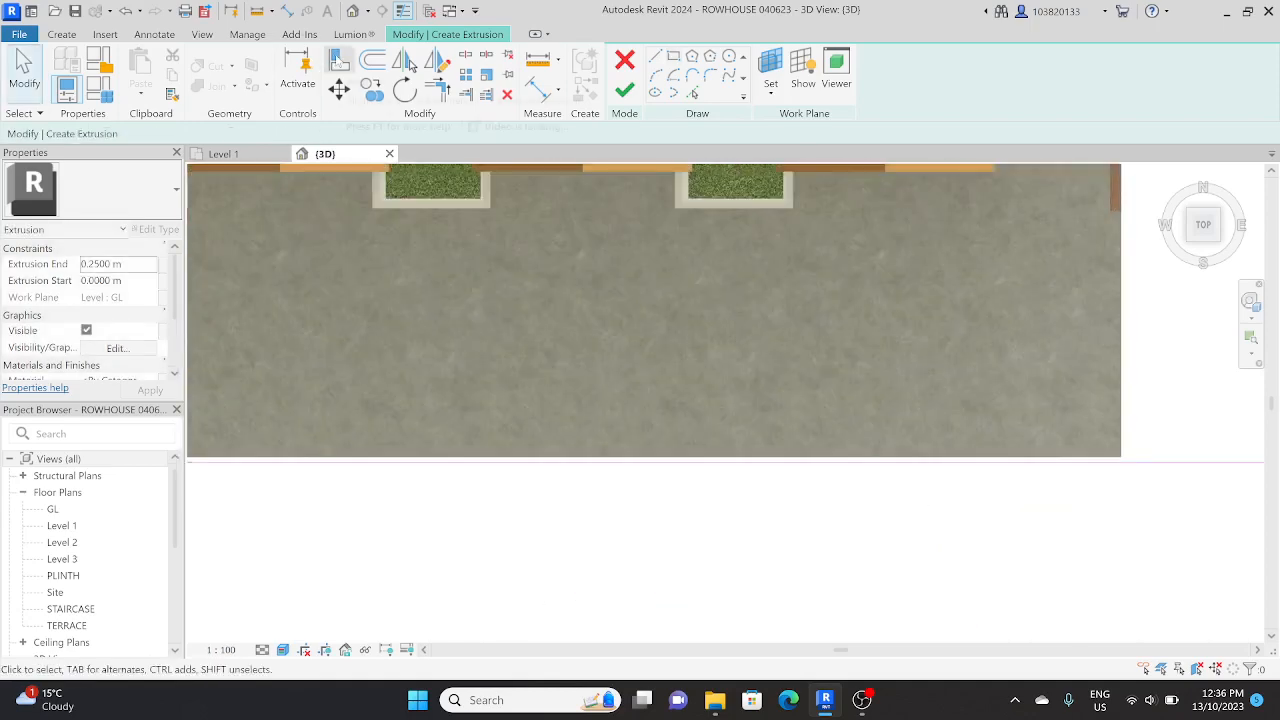
key("a")
key("l")
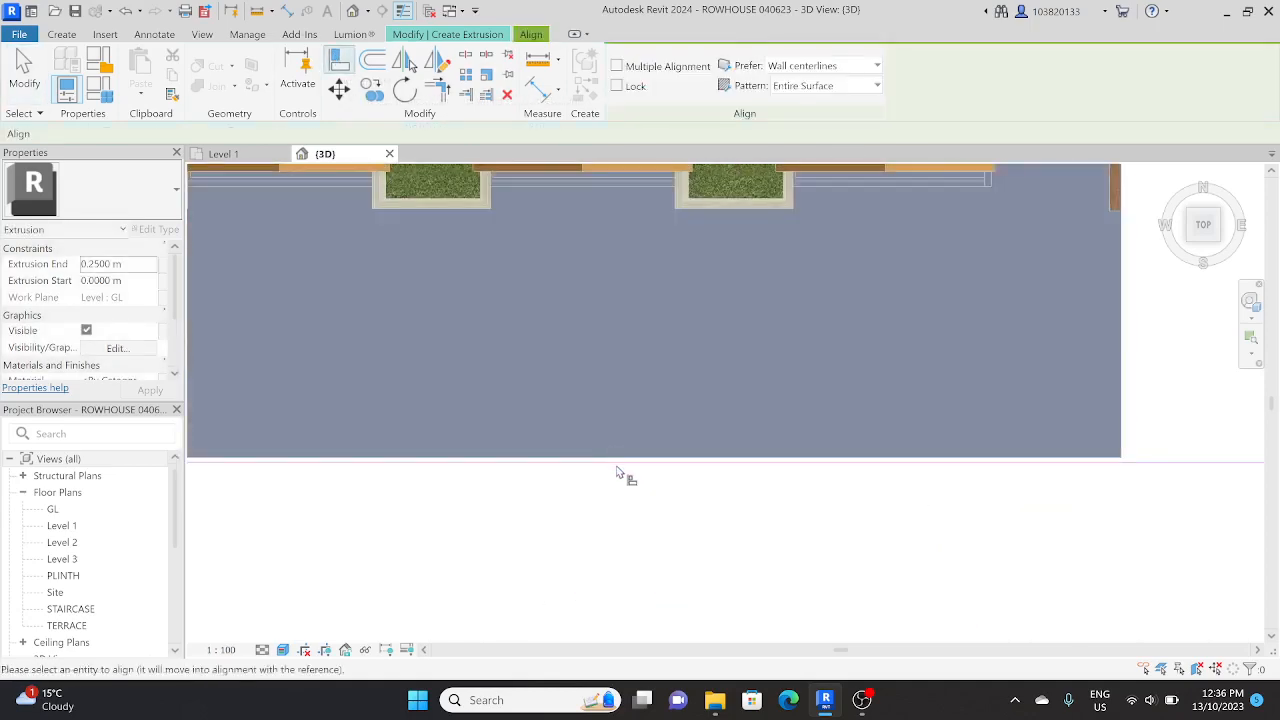
scroll(835, 481, "up", 3)
key("Escape")
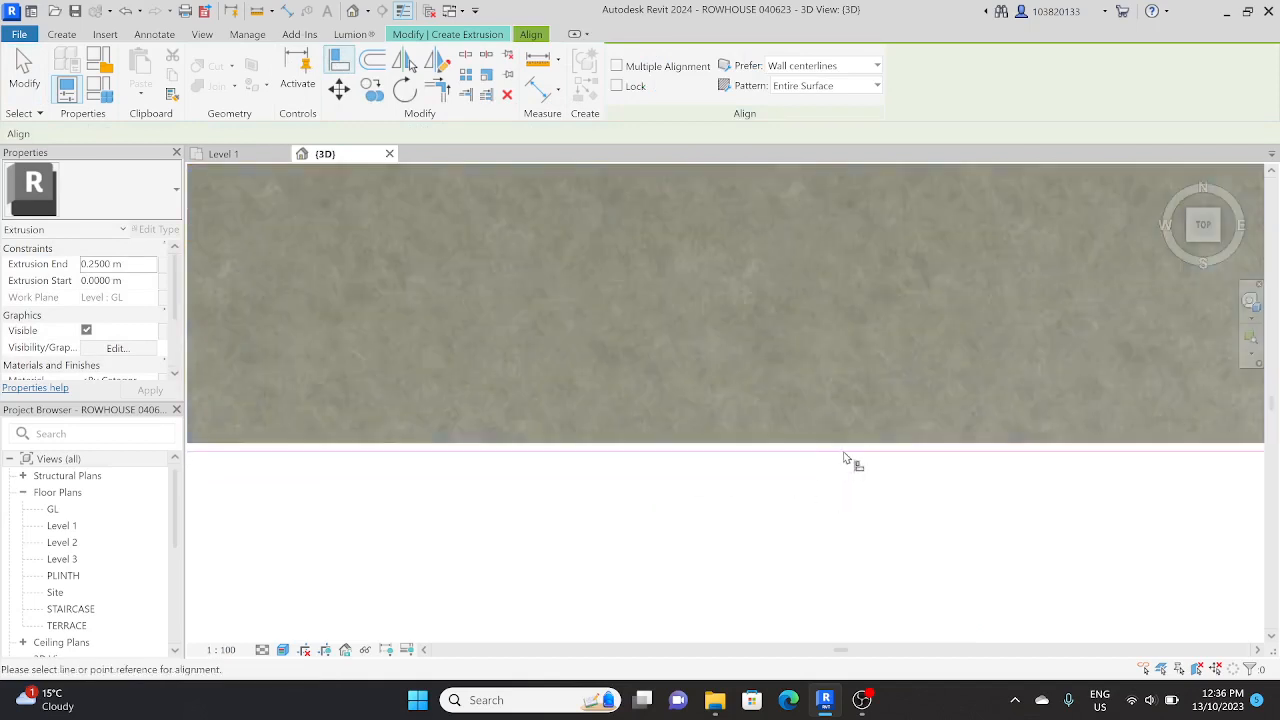
scroll(800, 480, "down", 3)
key("Escape")
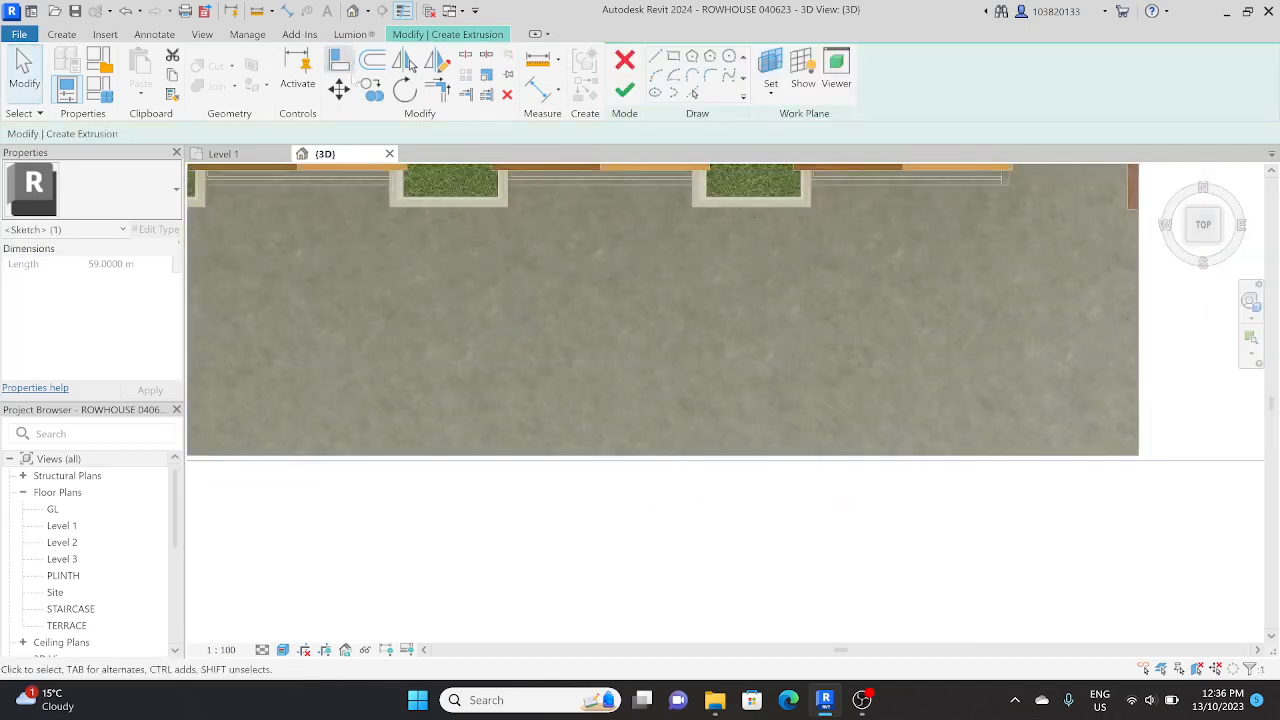
Step: Move the rectangle's rear edge onto the front edge of the ground slab
key("m")
key("v")
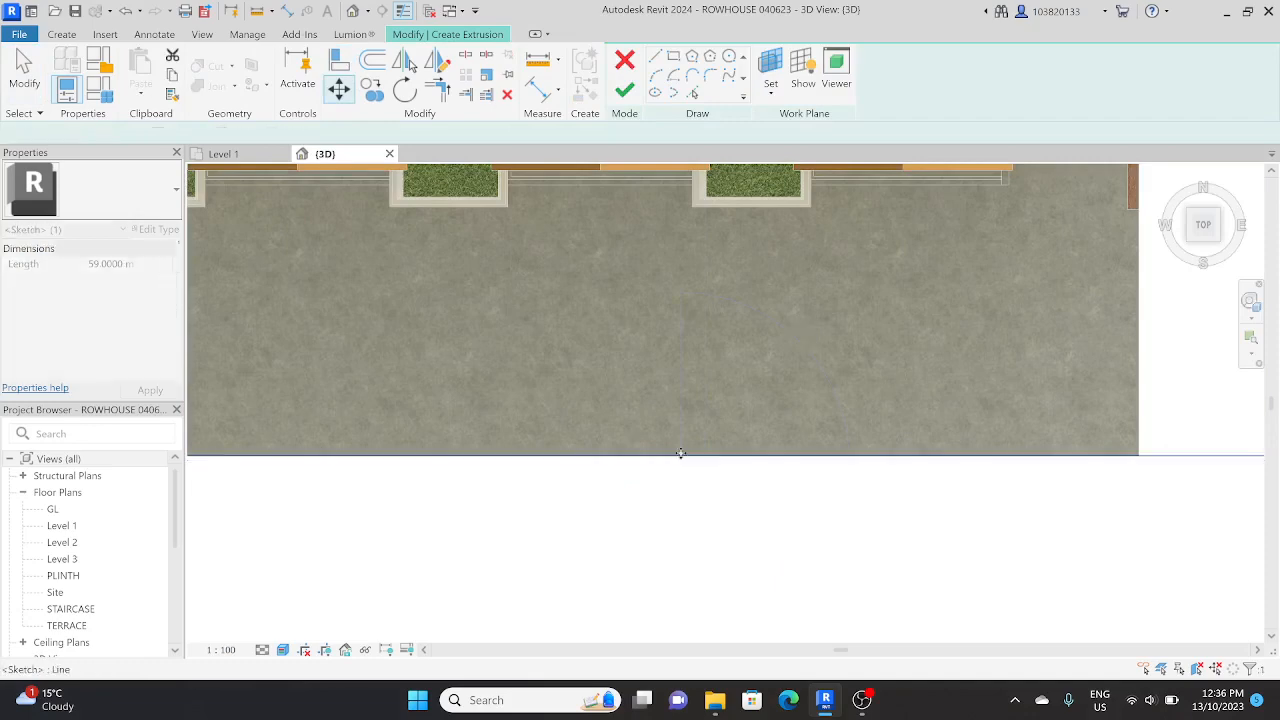
key("Escape")
key("Escape")
Step: Move the rectangle's east edge about 15 m further east, beyond the ground slab
scroll(680, 453, "down", 5)
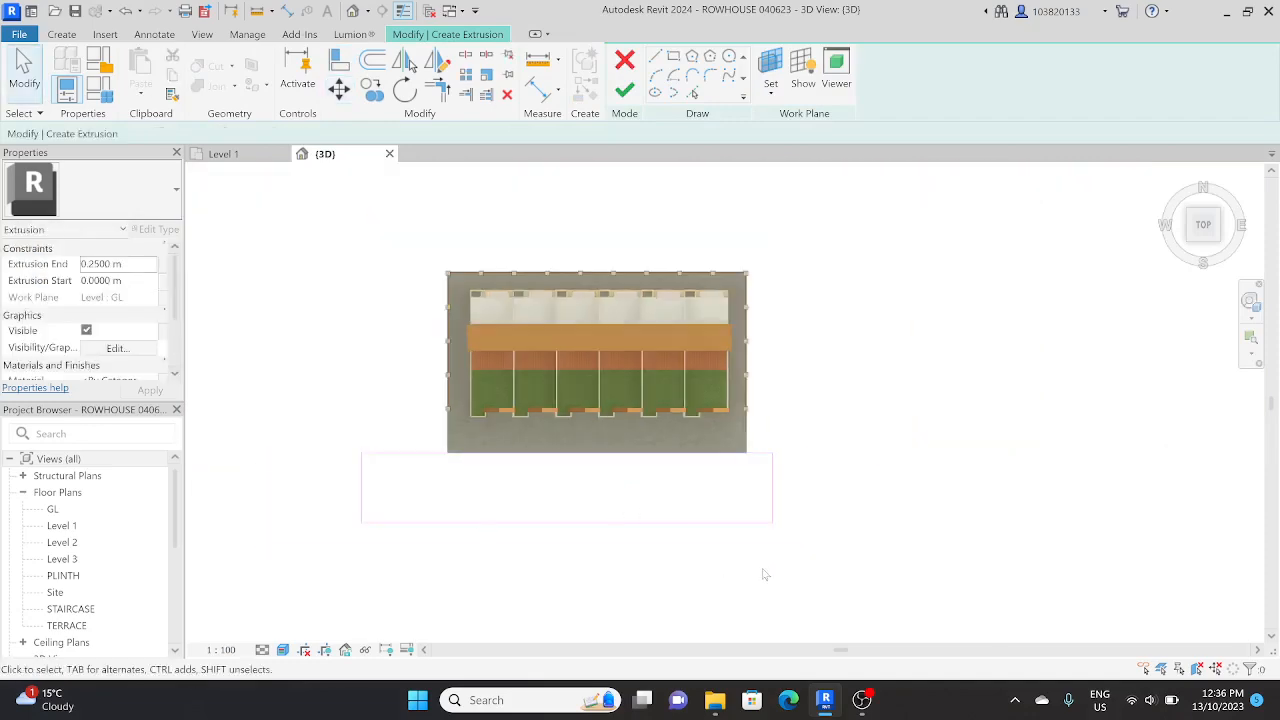
left_click(772, 488)
left_click(339, 89)
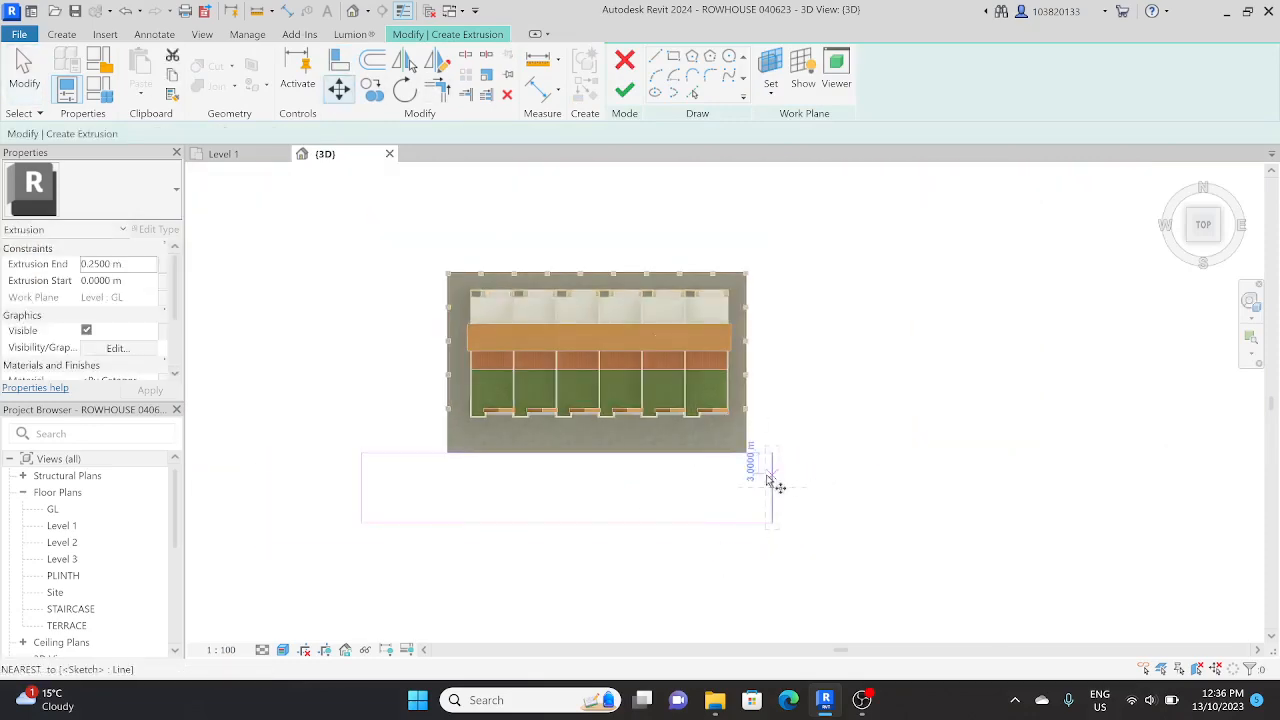
left_click(772, 474)
left_click(877, 481)
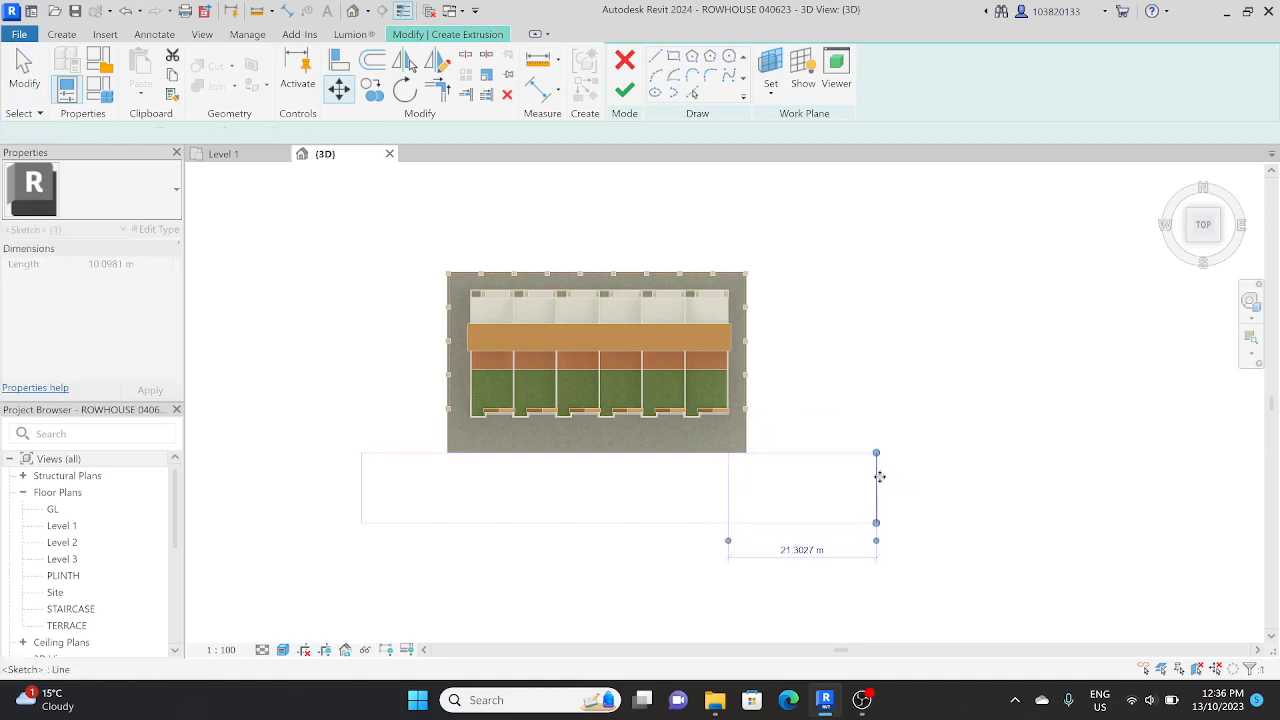
key("Escape")
Step: Set the rectangle's depth to 12 m by moving its front edge, and clear the selection
scroll(707, 470, "down", 2)
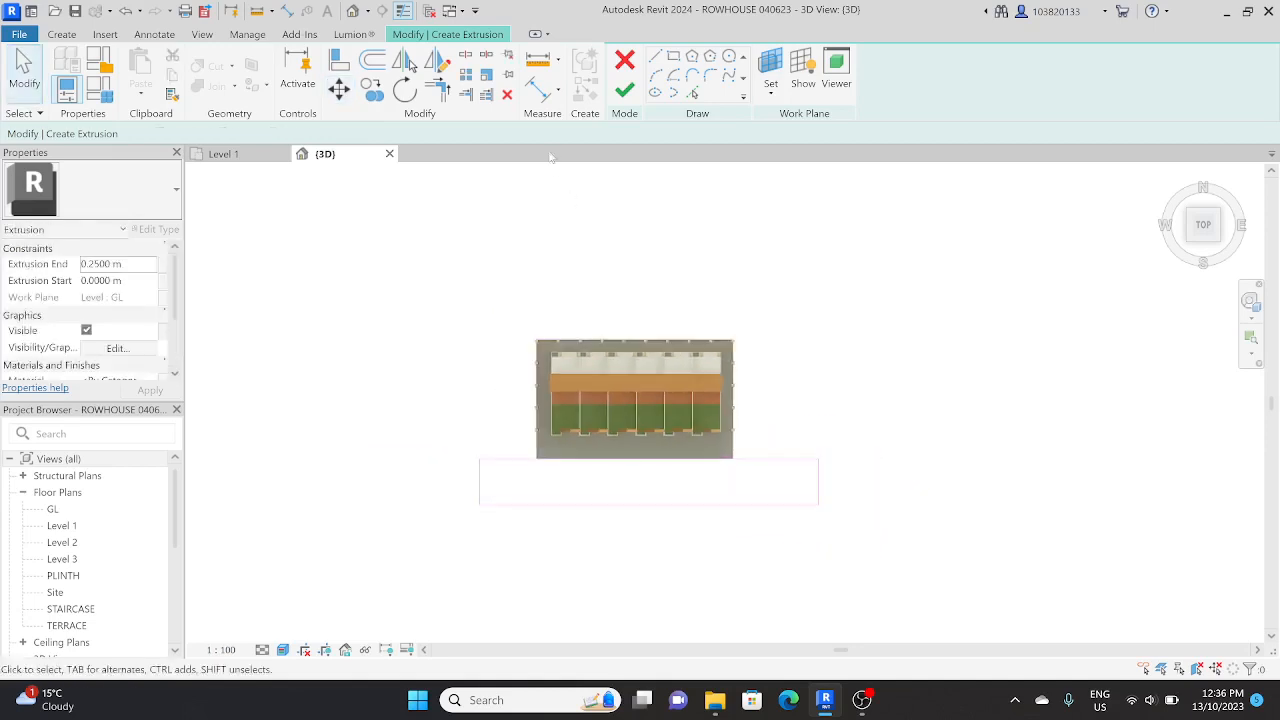
left_click(550, 505)
scroll(394, 480, "up", 3)
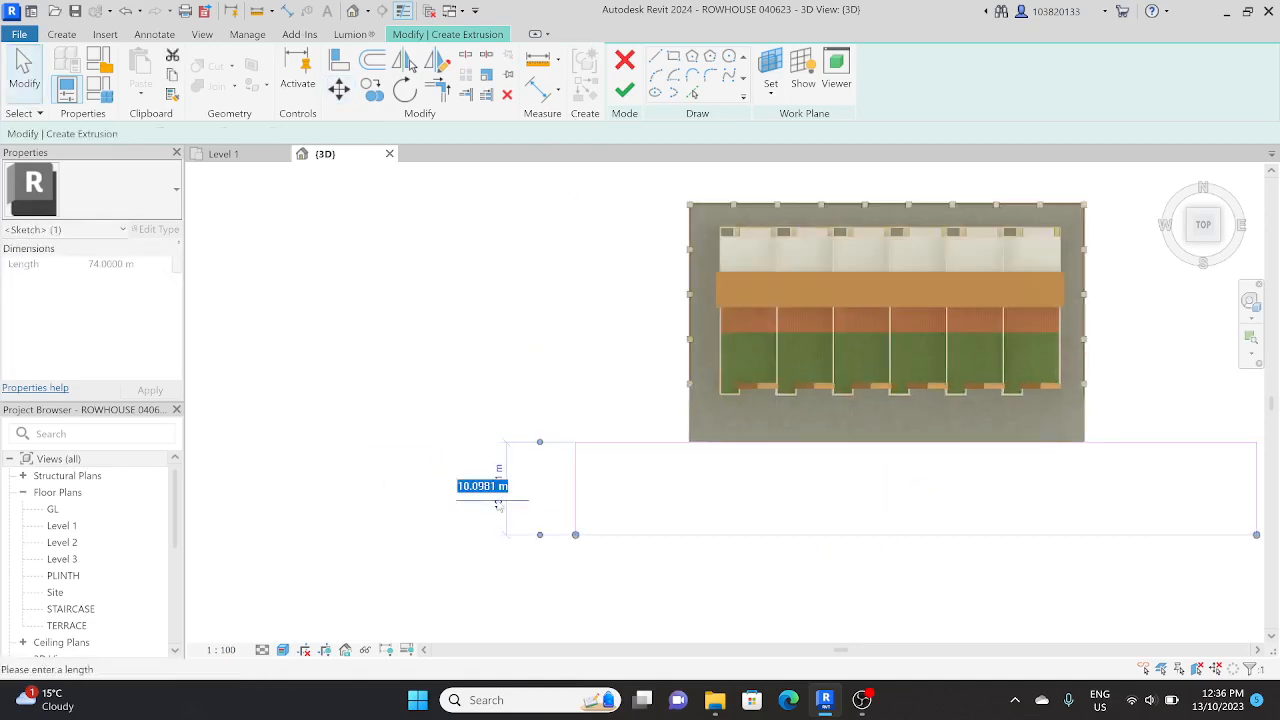
key("Return")
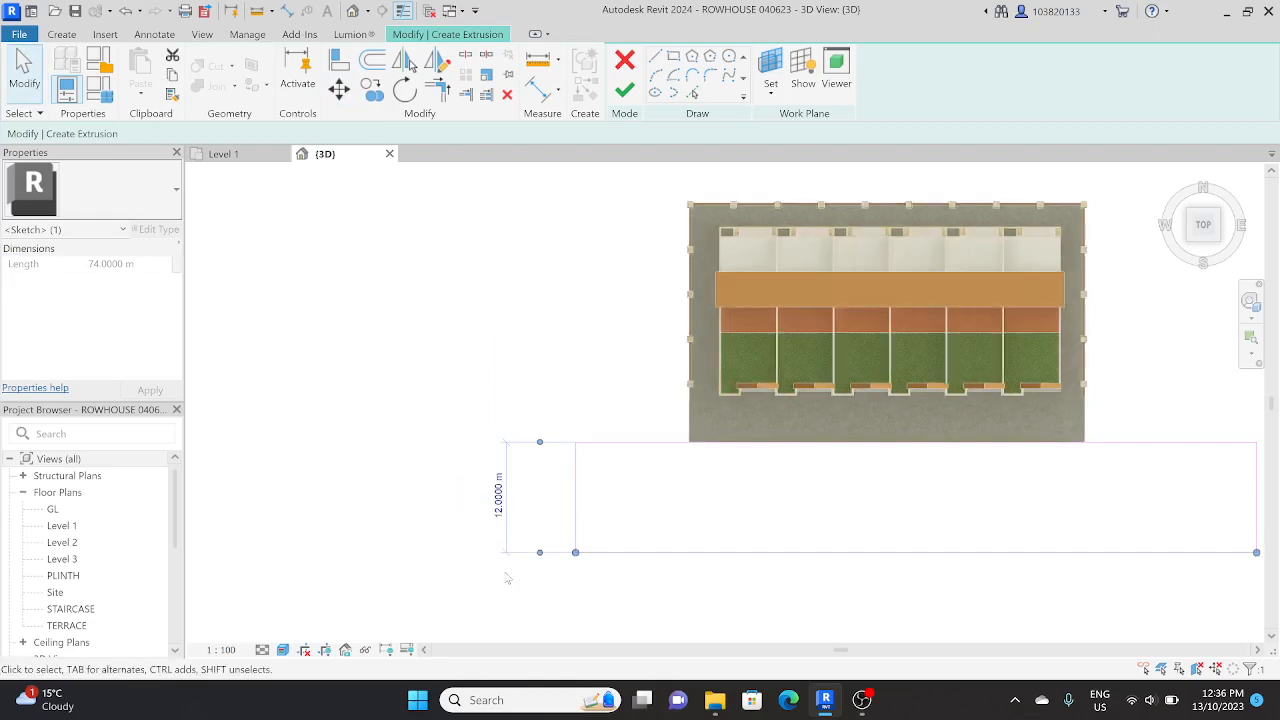
key("Escape")
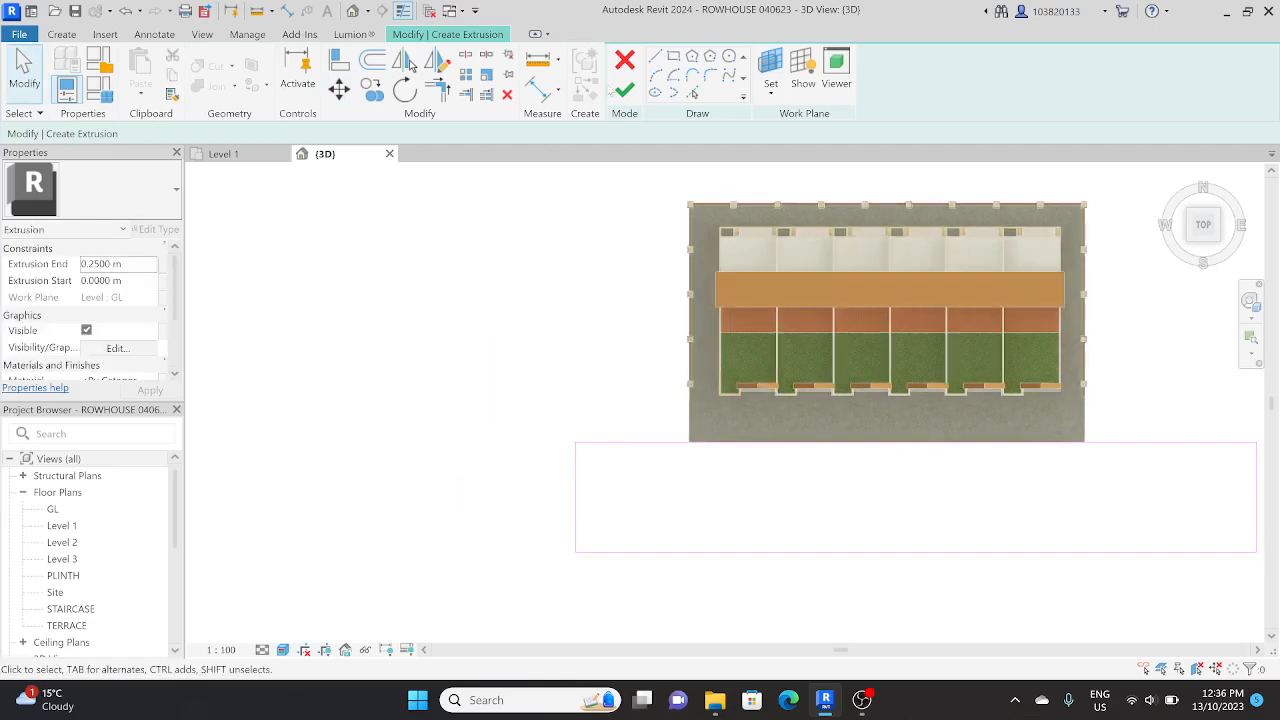
Step: Finish the sketch to extrude the front strip 0.25 m
left_click(625, 90)
mouse_move(520, 320)
middle_mouse_down("shift")
mouse_move(808, 578)
mouse_move(595, 338)
middle_mouse_up("shift")
left_click(600, 340)
scroll(790, 384, "up", 3)
scroll(707, 277, "up", 3)
Step: Set the front strip's extrusion end to -0.10 m, checking it from the right side
left_click(368, 308)
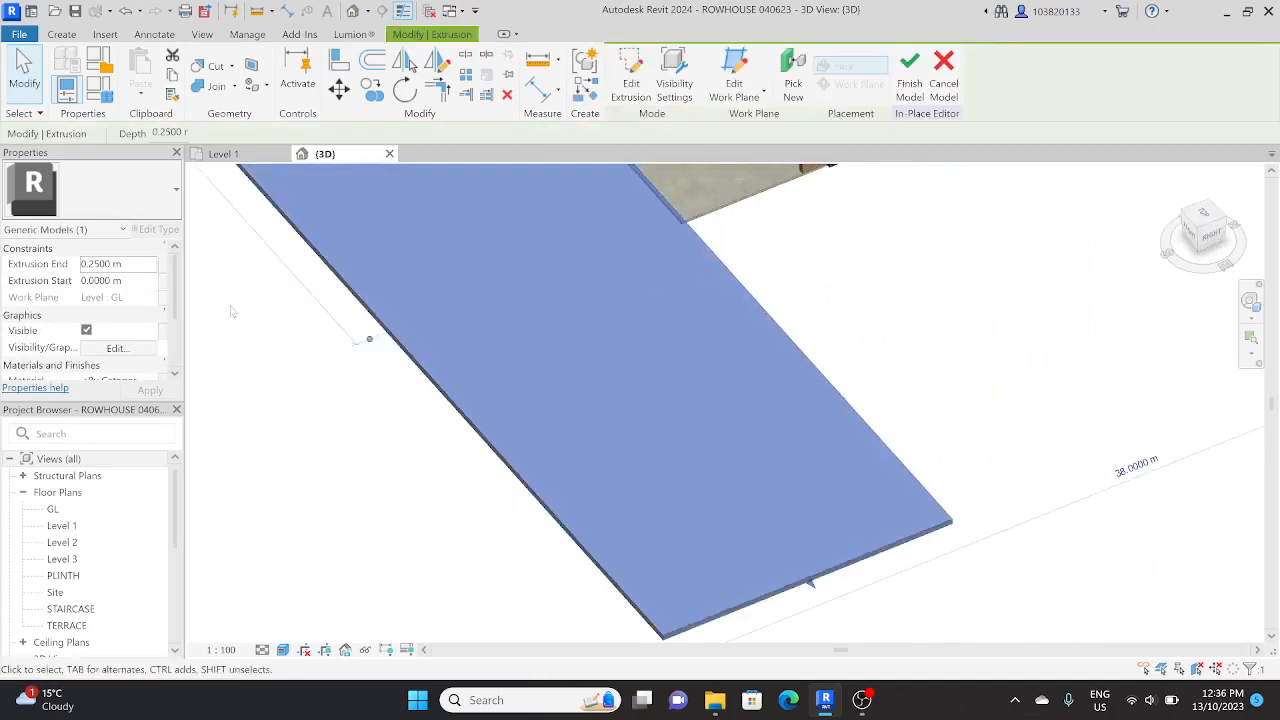
scroll(449, 278, "down", 3)
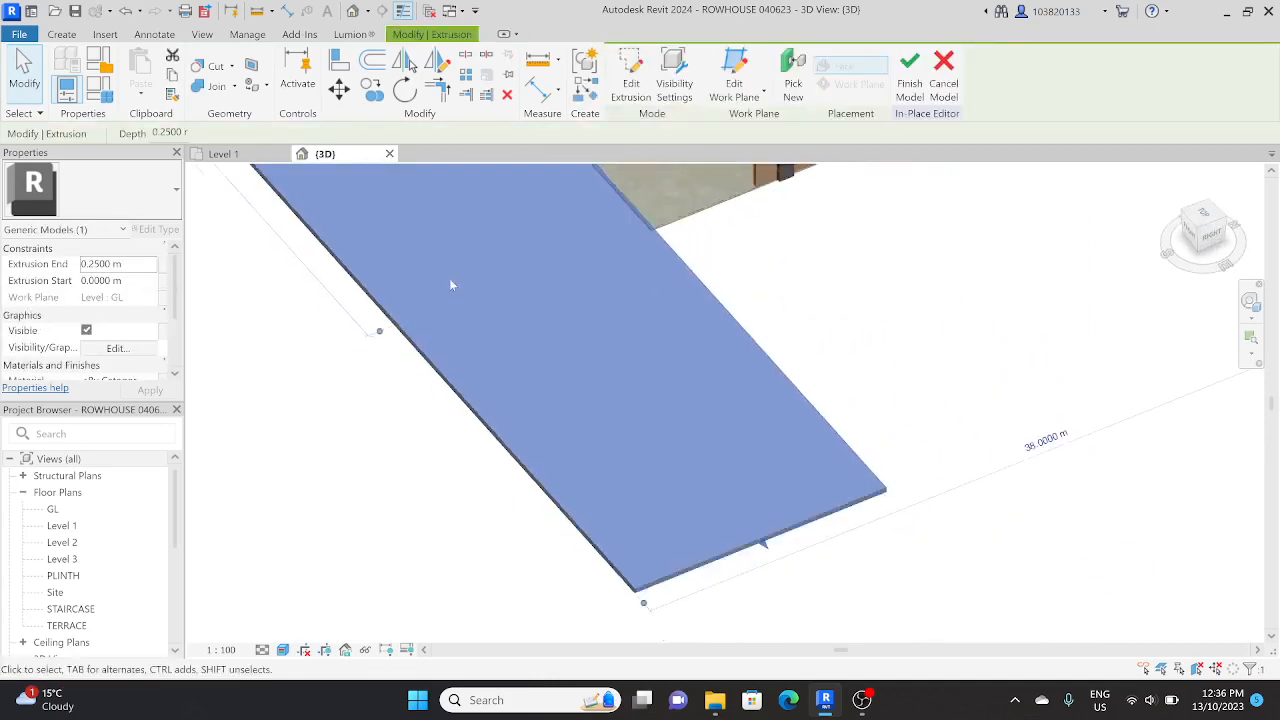
left_click(1210, 238)
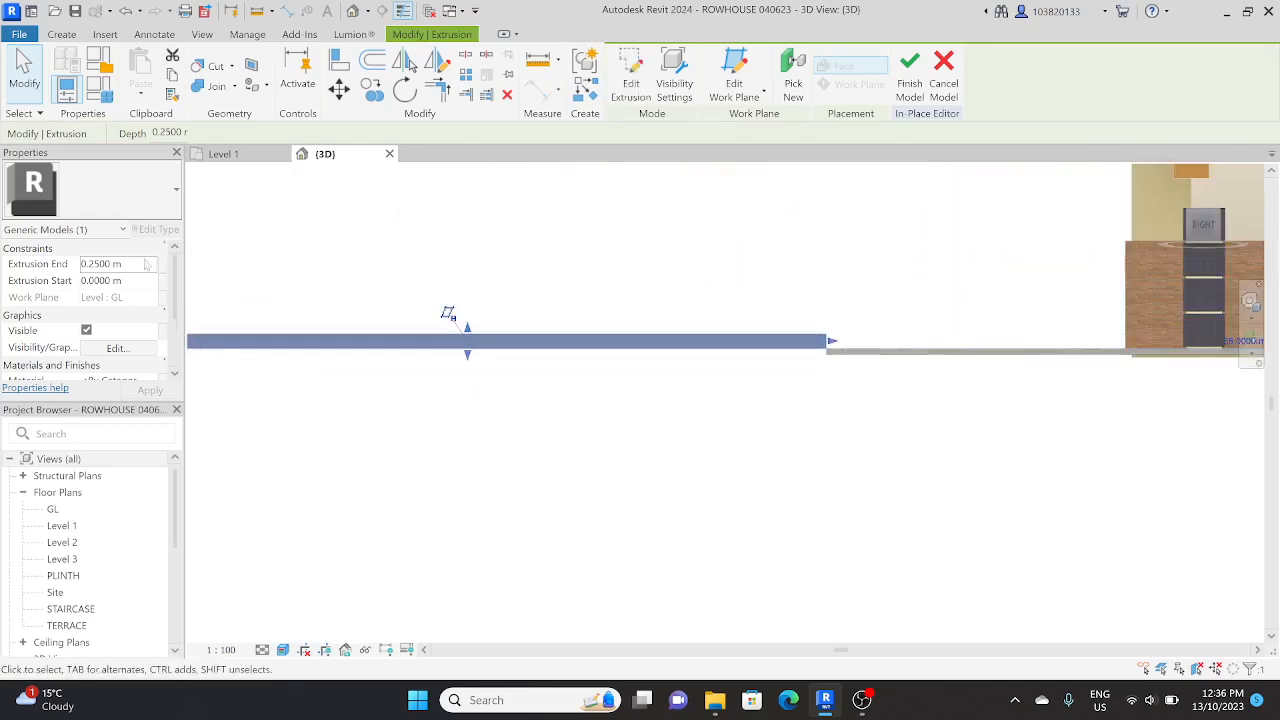
left_click(138, 263)
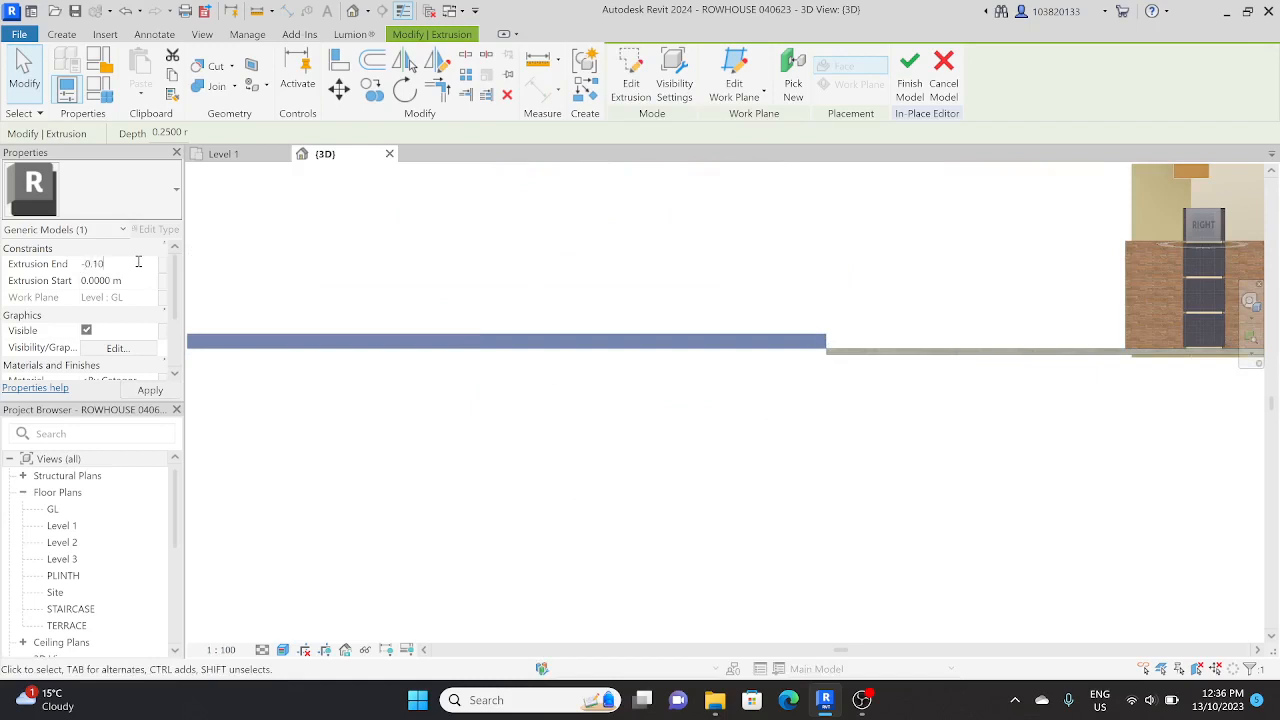
type("-0.10")
left_click(131, 392)
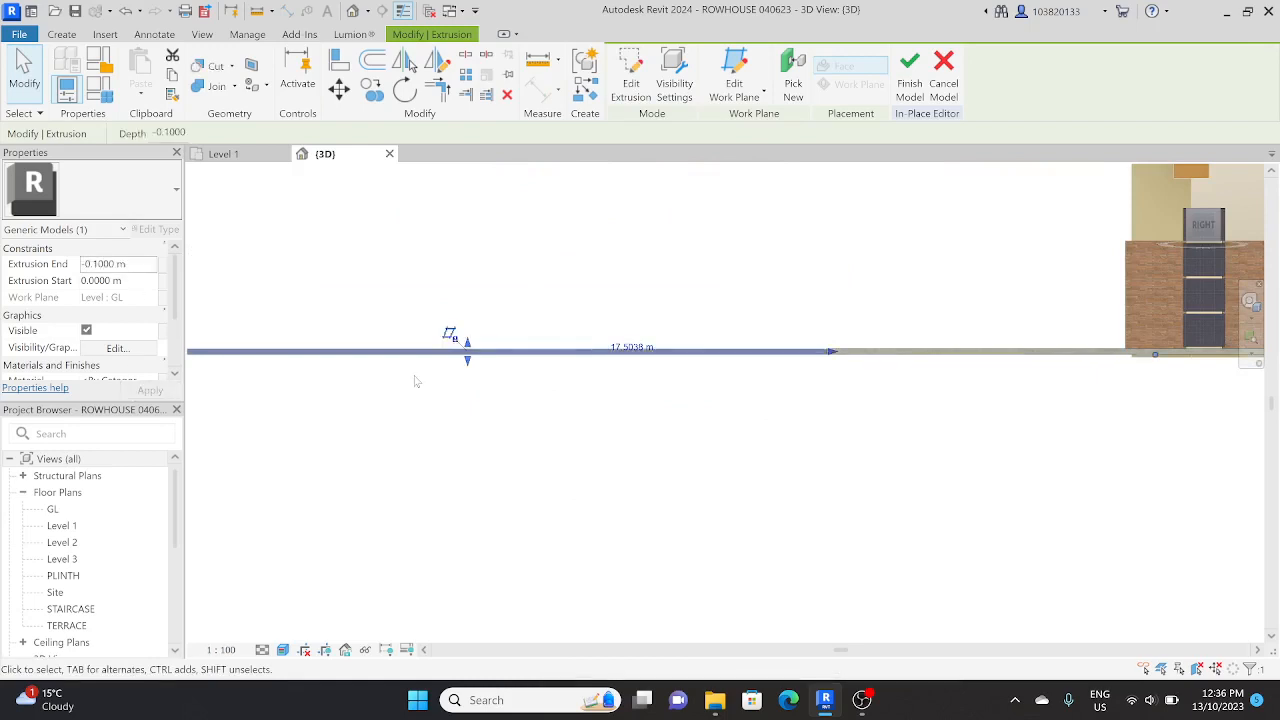
Step: Dissociate the front strip from its work plane and move it down until its top meets the ground slab's underside
left_click(450, 334)
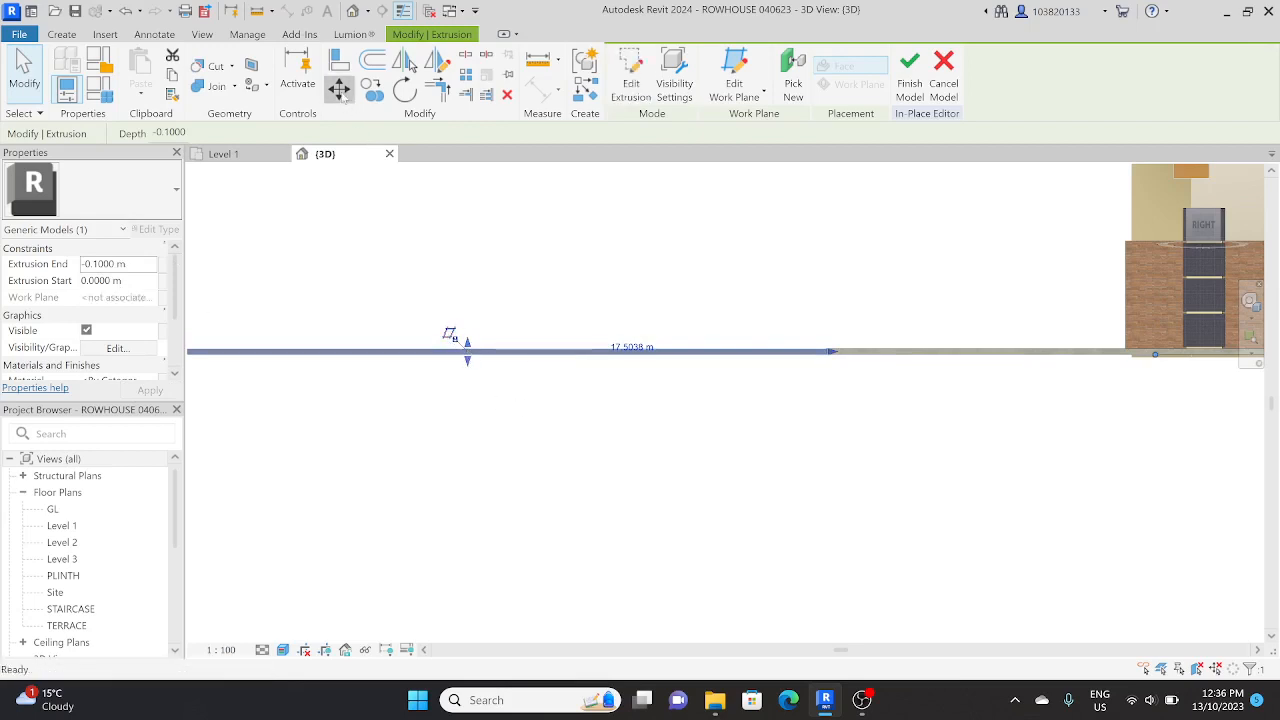
left_click(342, 95)
scroll(572, 349, "up", 3)
left_click(571, 348)
left_click(570, 358)
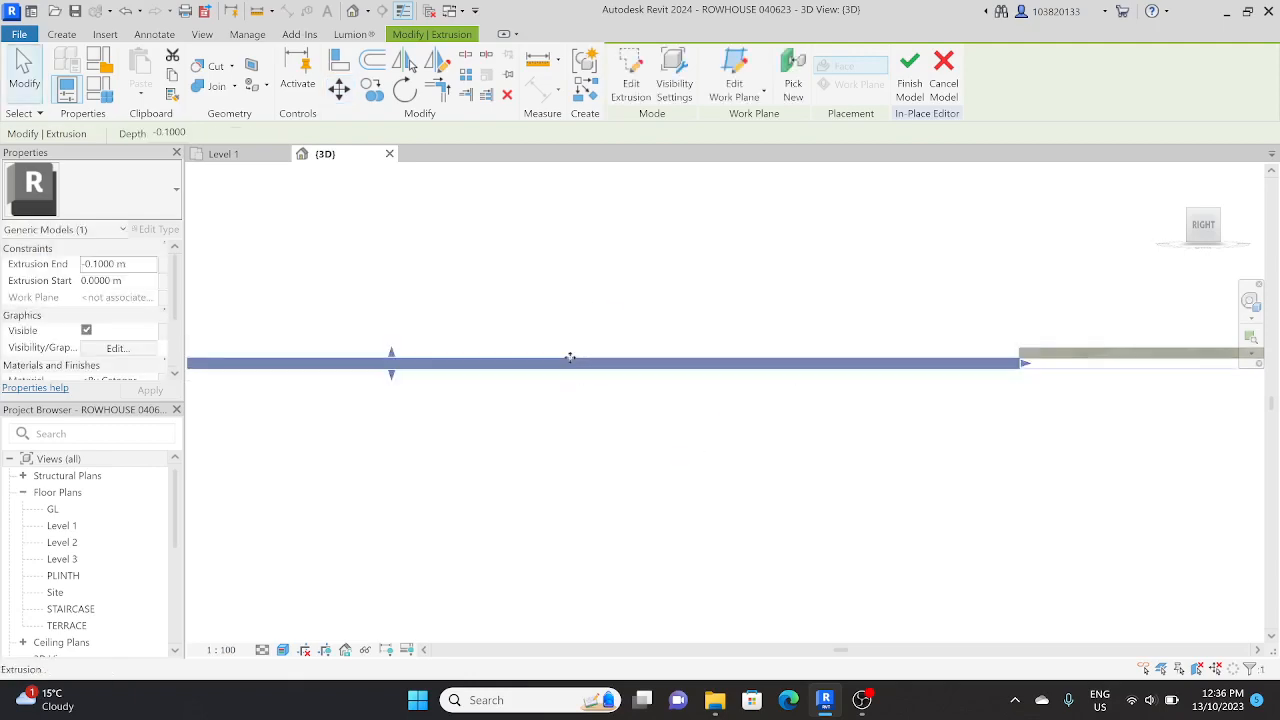
Step: Clear the selection and examine how the front strip meets the ground slab, from the front and from directly above
scroll(572, 358, "down", 2)
middle_click_drag(577, 397, 748, 432, "shift")
scroll(722, 469, "down", 6)
key("Escape")
scroll(748, 432, "down", 2)
scroll(583, 398, "up", 4)
middle_click_drag(583, 398, 598, 462, "shift")
scroll(532, 362, "up", 6)
scroll(517, 362, "down", 3)
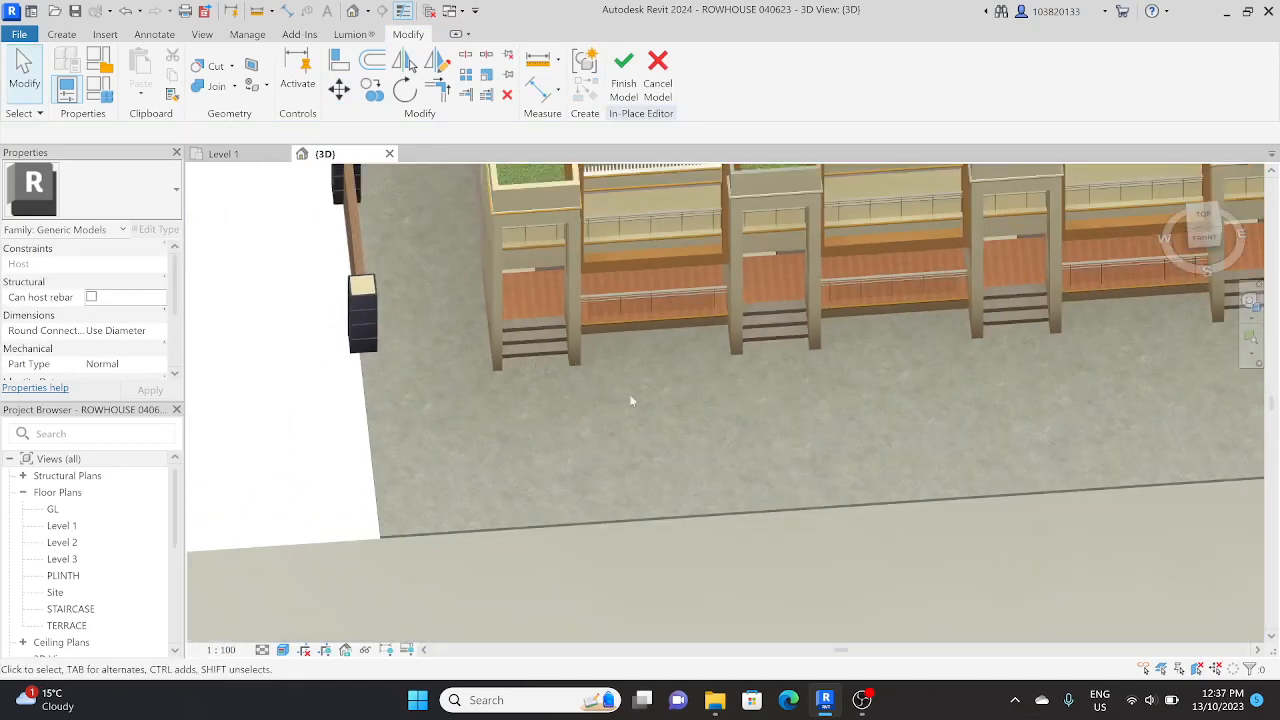
scroll(432, 415, "down", 3)
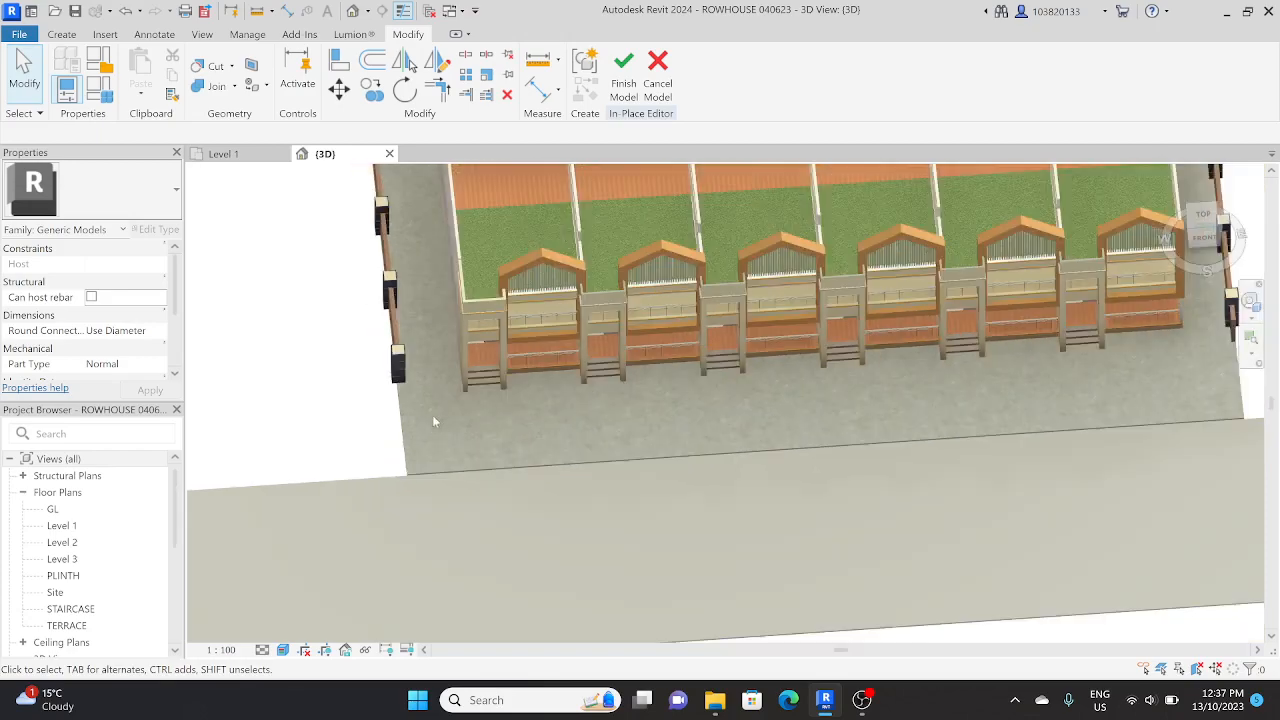
middle_click_drag(500, 420, 523, 454, "shift")
scroll(479, 491, "down", 1)
middle_click_drag(479, 491, 489, 600)
middle_click_drag(430, 330, 394, 398, "shift")
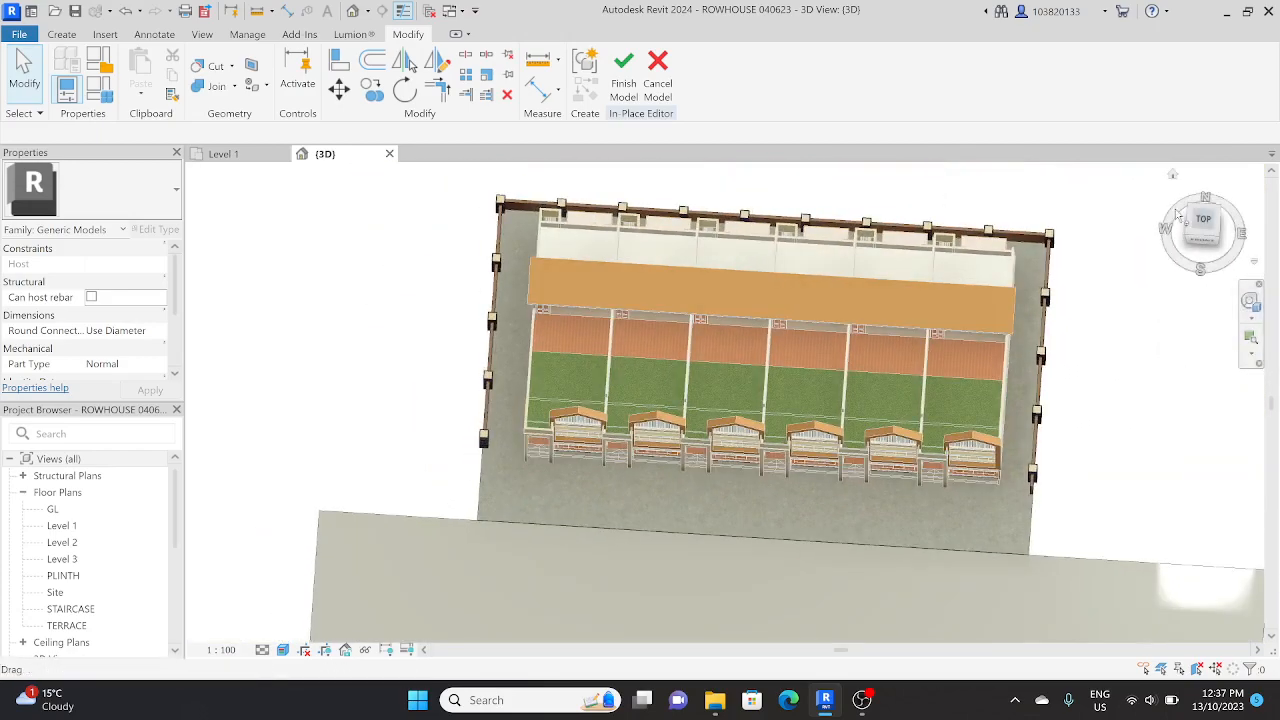
left_click(1205, 222)
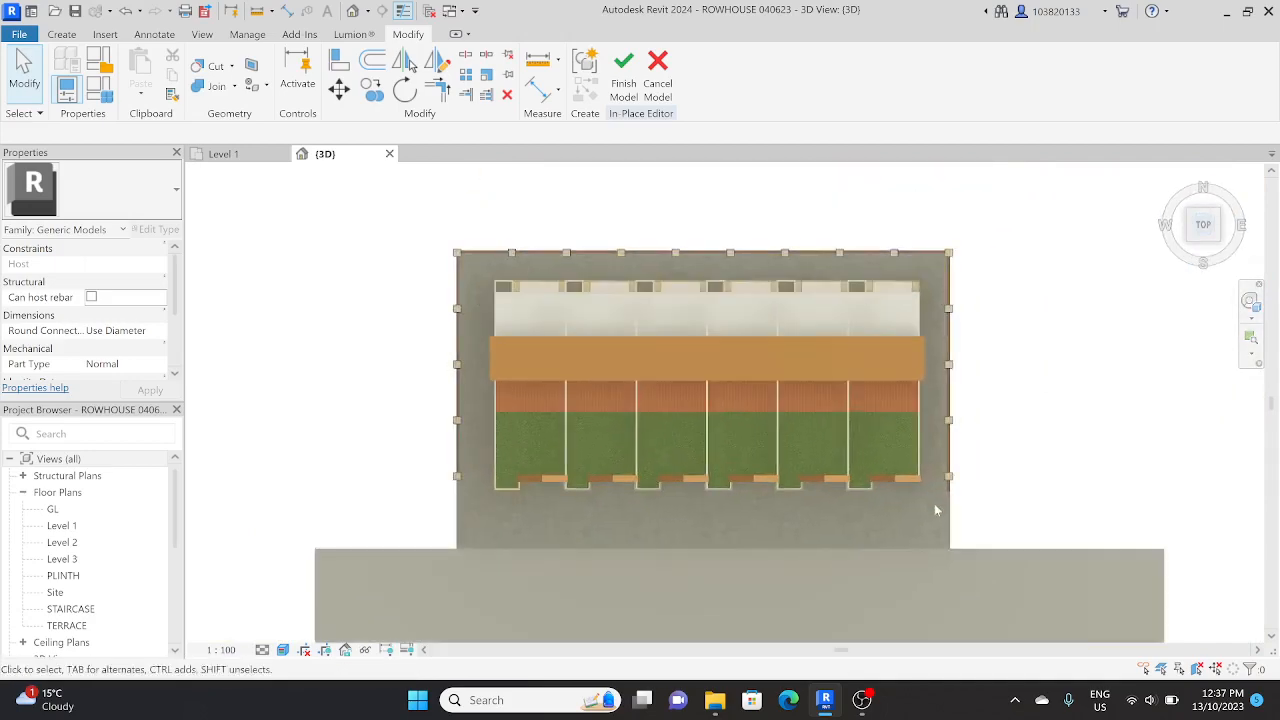
Step: Examine the boundary wall and pillars around the back and side of the row houses, returning to the top view
middle_click_drag(937, 408, 513, 164, "shift")
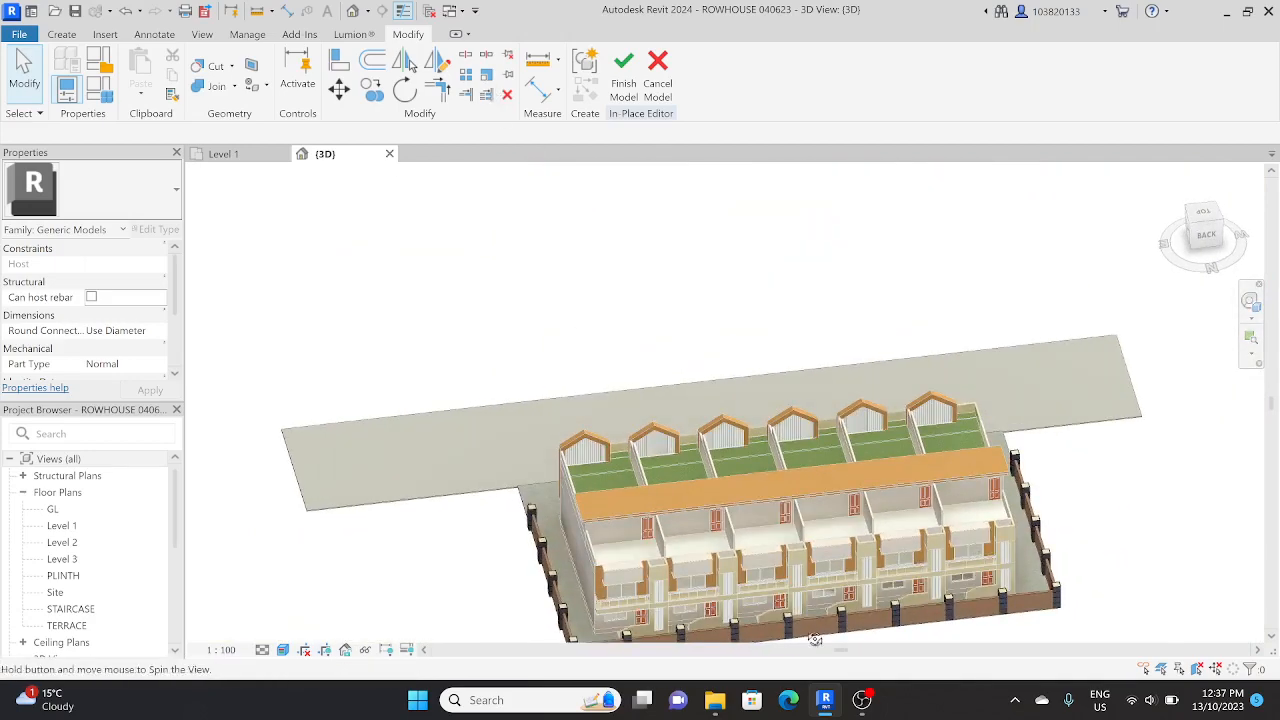
middle_click_drag(815, 640, 960, 534, "shift")
scroll(868, 626, "up", 4)
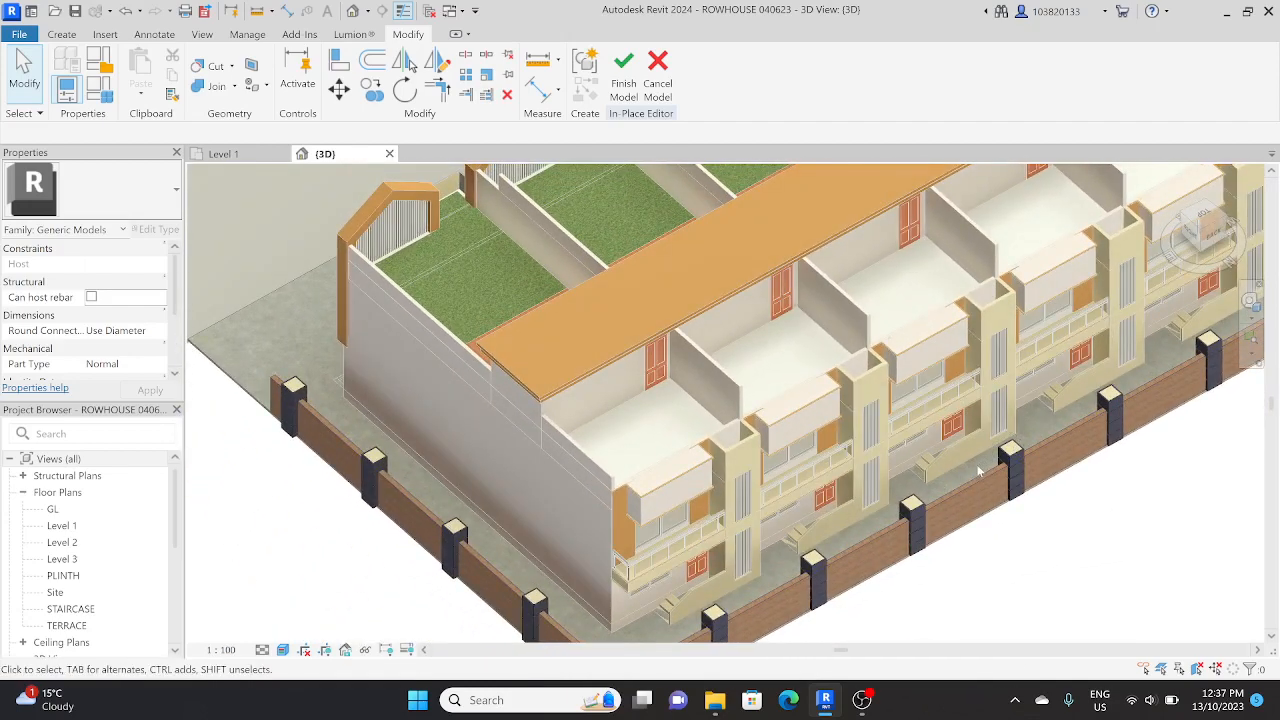
middle_click_drag(714, 612, 1062, 592, "shift")
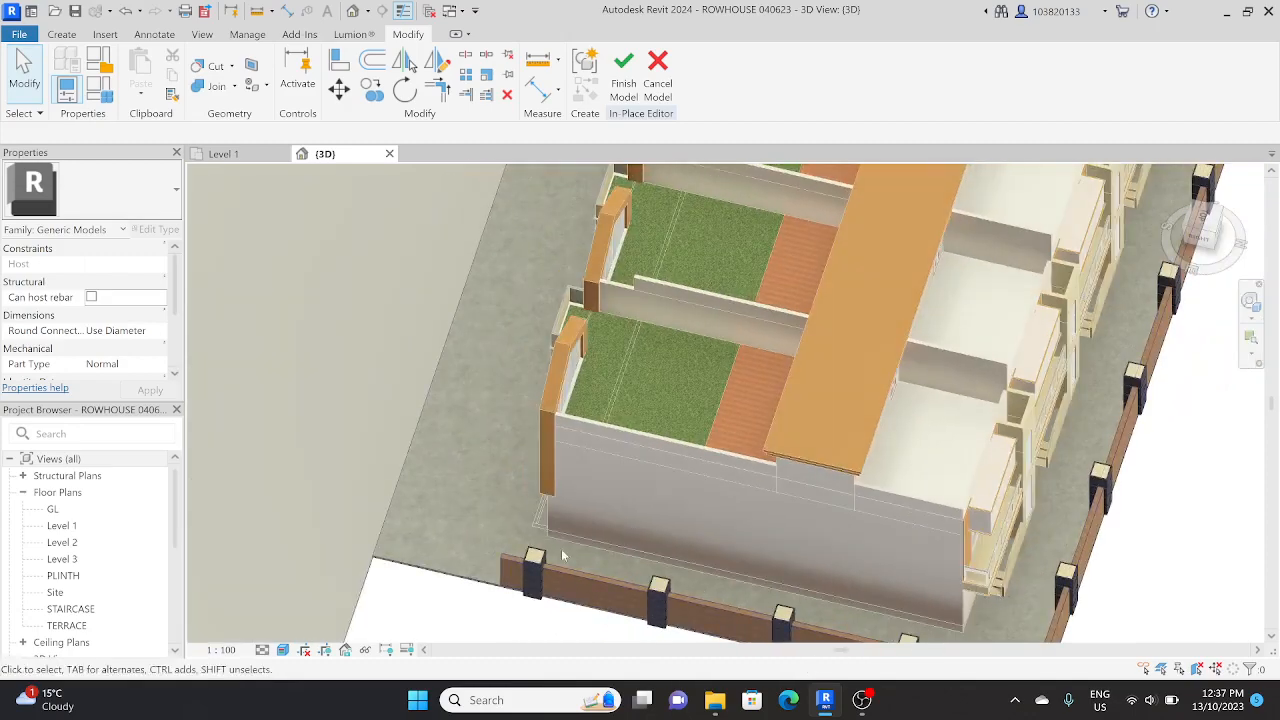
middle_click_drag(746, 524, 889, 546, "shift")
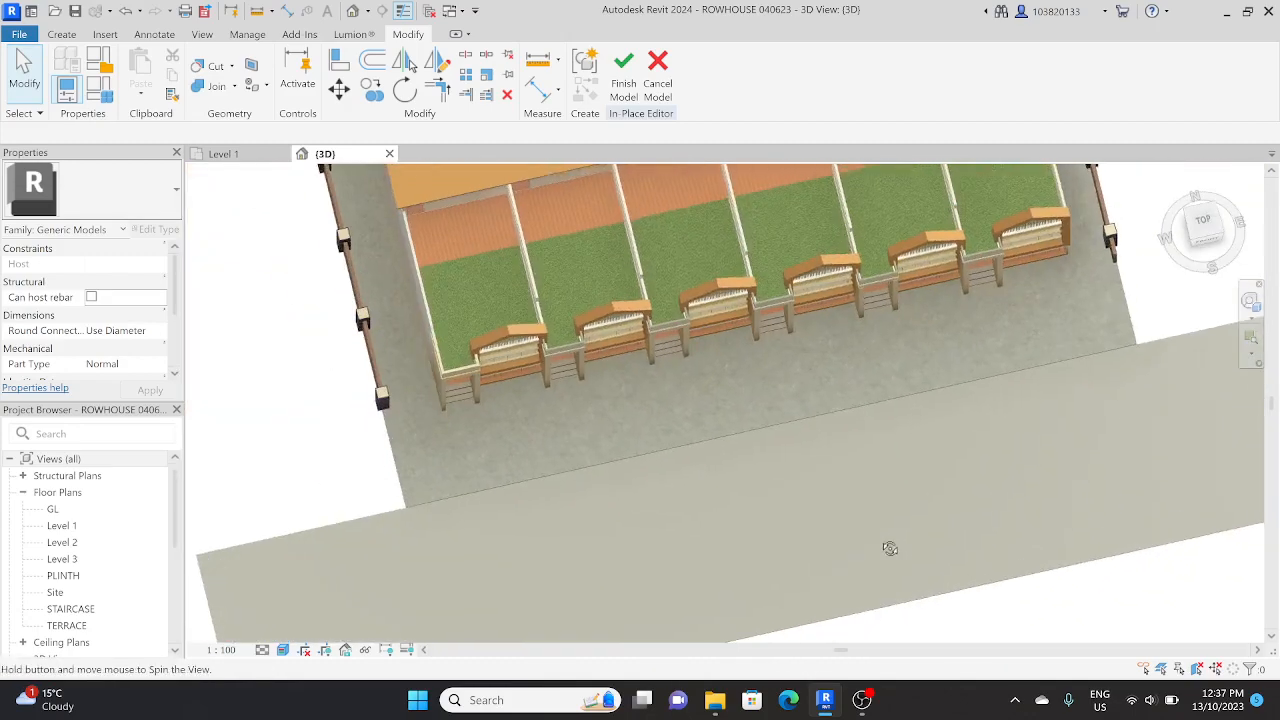
left_click(1203, 223)
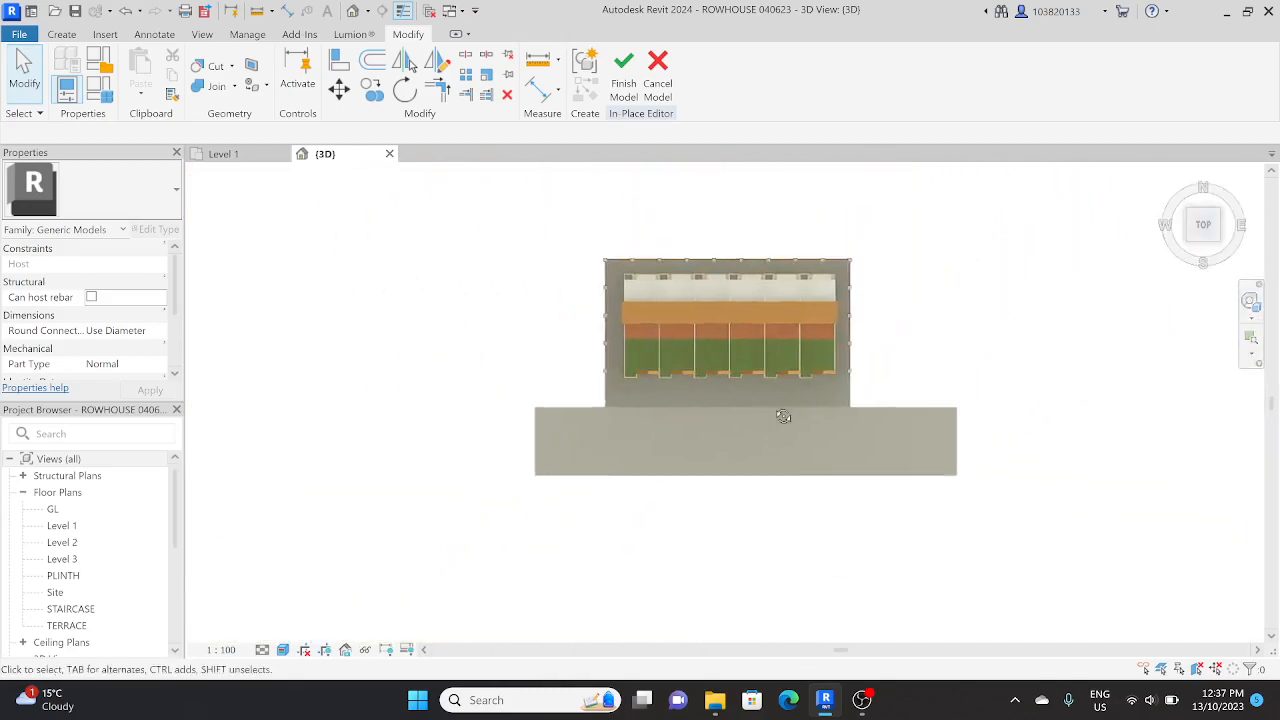
Step: Start a new extrusion sketch in the in-place model, with the ground slab's front corner by the strip in view
middle_click_drag(782, 415, 758, 217, "shift")
scroll(634, 447, "up", 3)
middle_click_drag(614, 446, 563, 377, "shift")
scroll(560, 321, "up", 3)
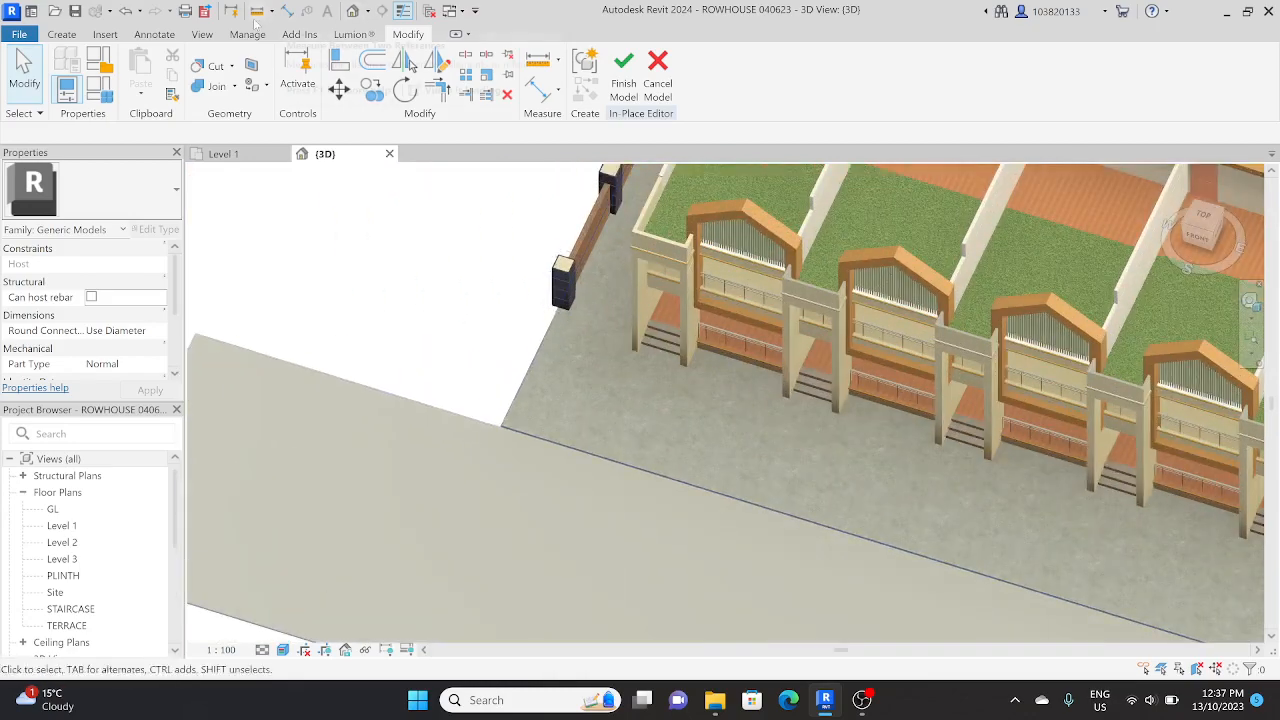
left_click(61, 34)
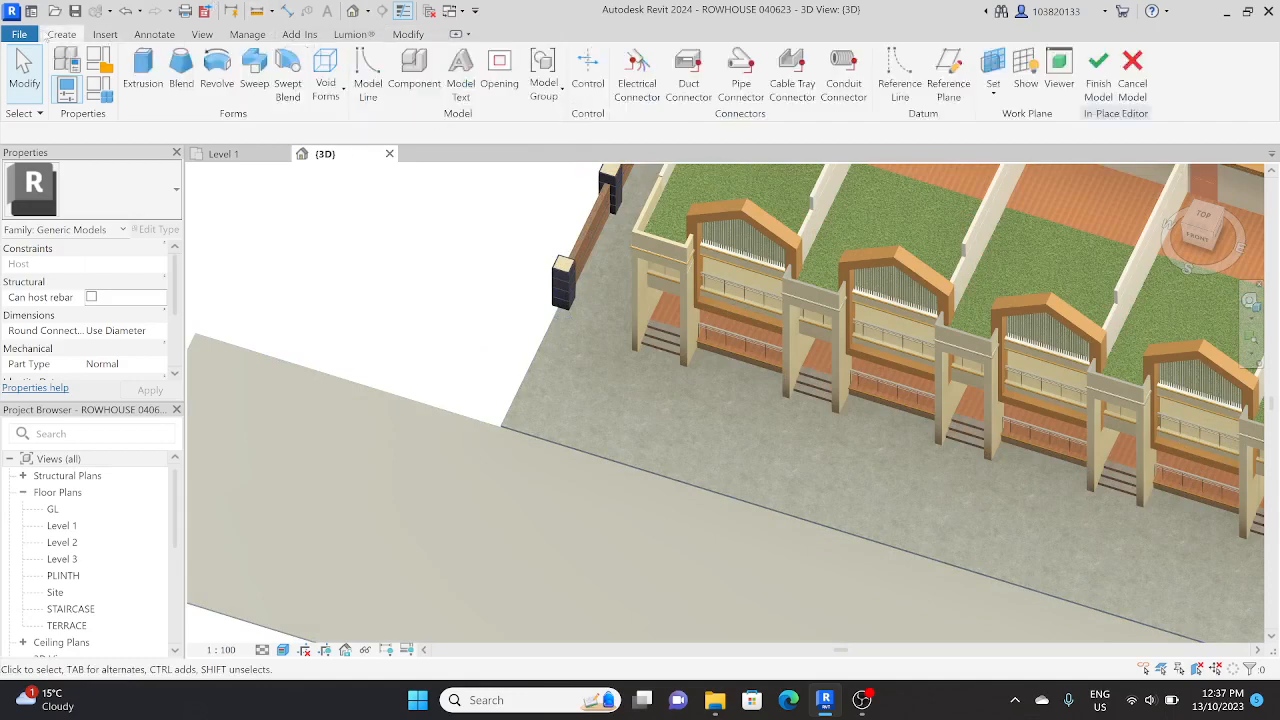
left_click(62, 62)
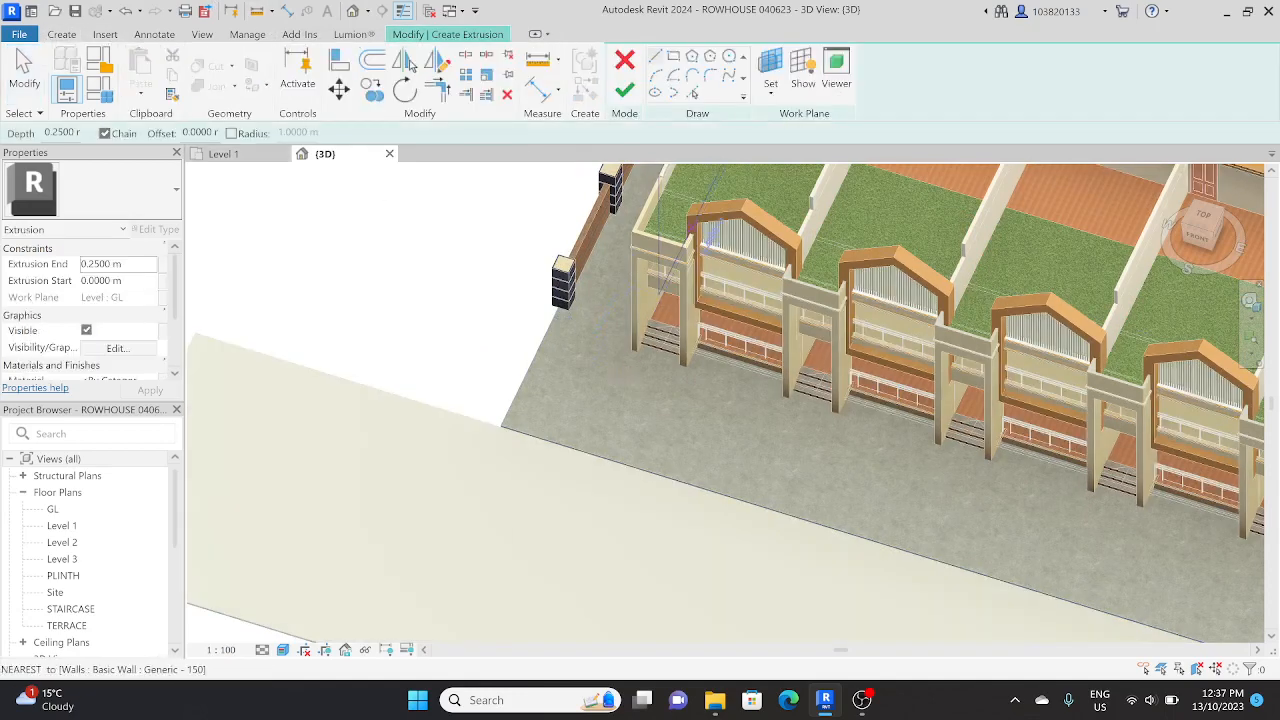
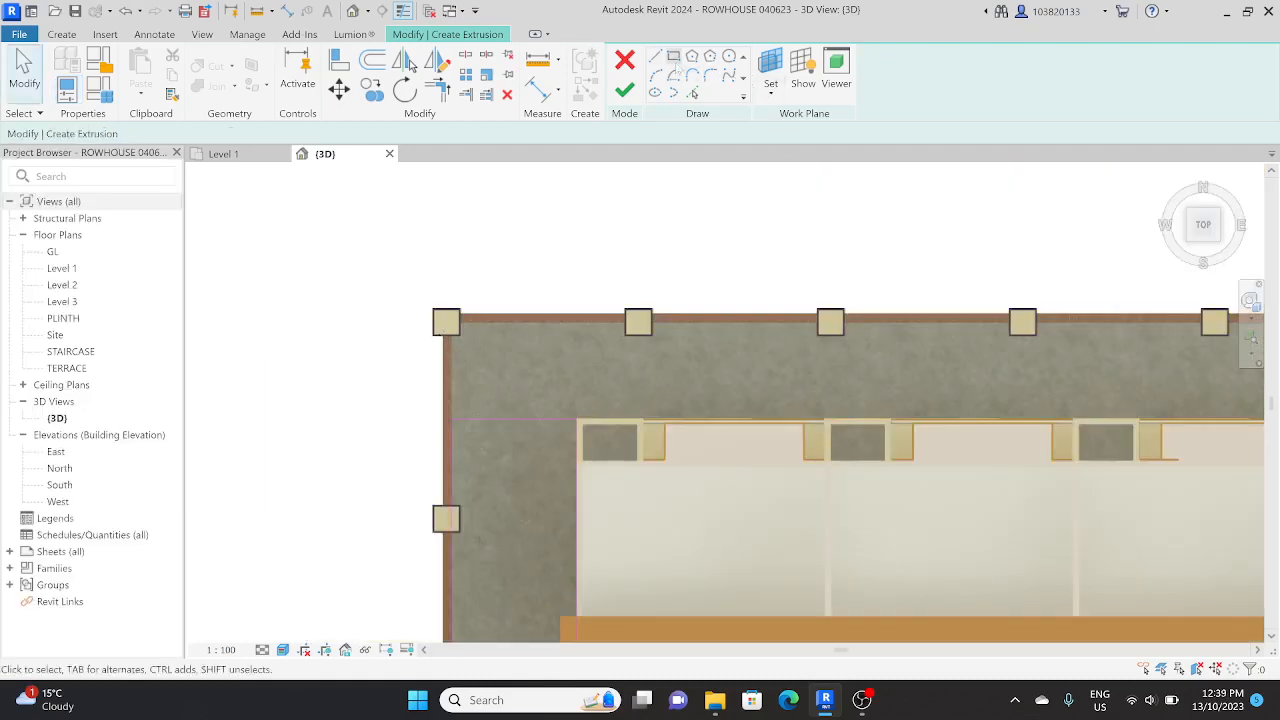
Step: Sketch a rectangle over the slab behind the houses, from the back corner pillar to the opposite side wall, level with the houses' rear wall
left_click(674, 56)
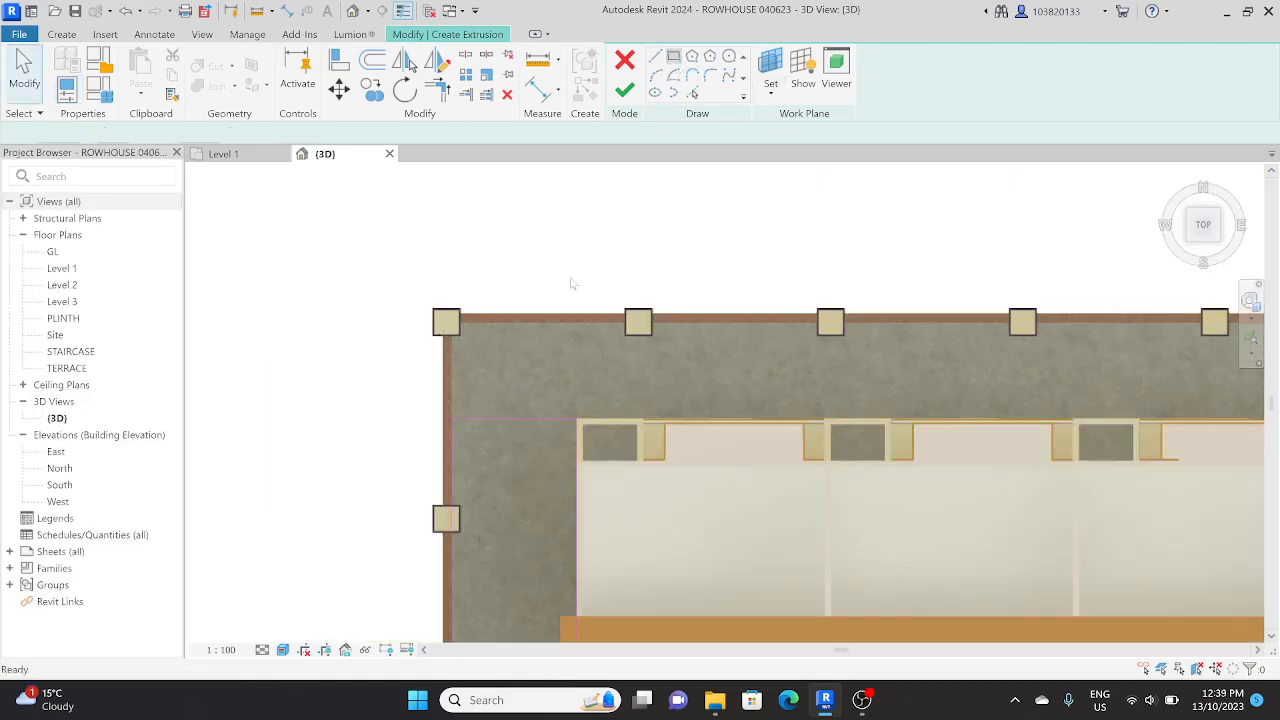
left_click(452, 323)
scroll(680, 407, "down", 1)
middle_click_drag(681, 407, 158, 386)
middle_click_drag(1020, 385, 536, 354)
scroll(771, 346, "up", 2)
left_click(821, 379)
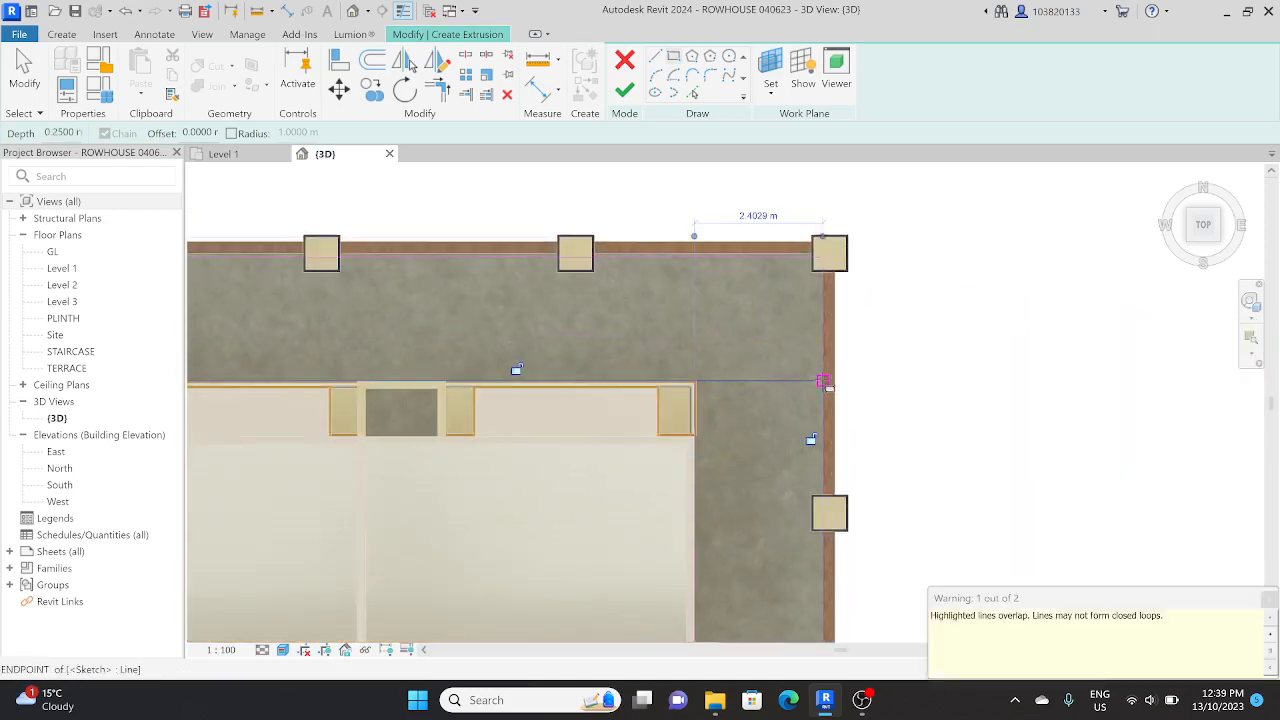
Step: Delete the overlapping sketch lines at both back corners, where the rear rectangle meets the side rectangles
scroll(821, 380, "down", 3)
key("Escape")
key("Escape")
left_click_drag(718, 409, 883, 357)
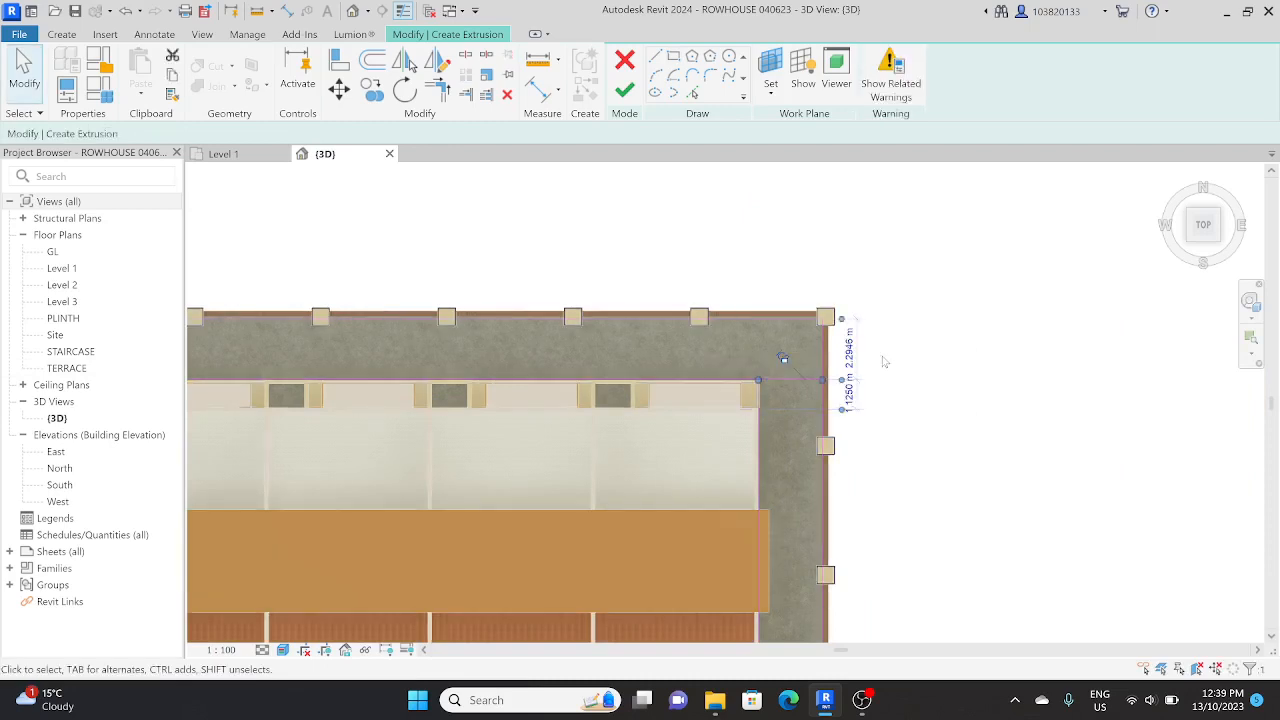
key("Delete")
left_click_drag(761, 402, 848, 279)
key("Delete")
scroll(849, 286, "down", 2)
middle_click_drag(849, 286, 1157, 293)
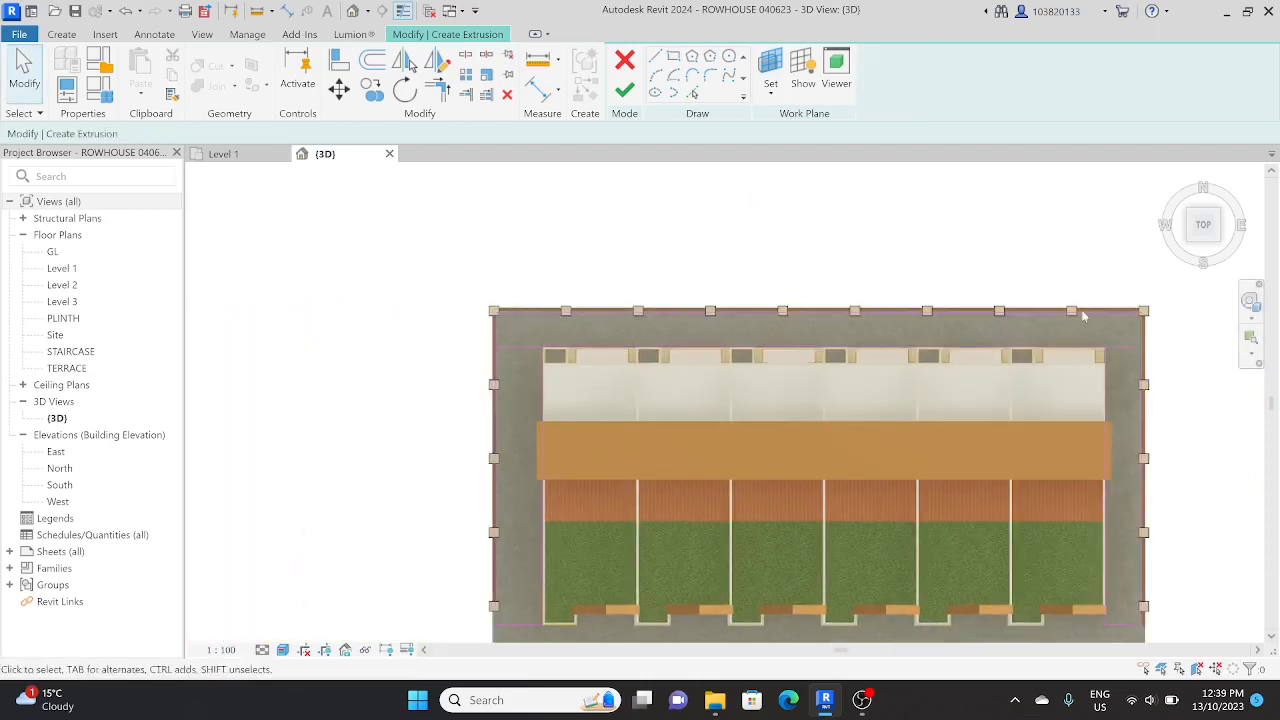
mouse_move(420, 376)
left_mouse_down()
mouse_move(610, 283)
mouse_move(591, 288)
left_mouse_up()
key("Delete")
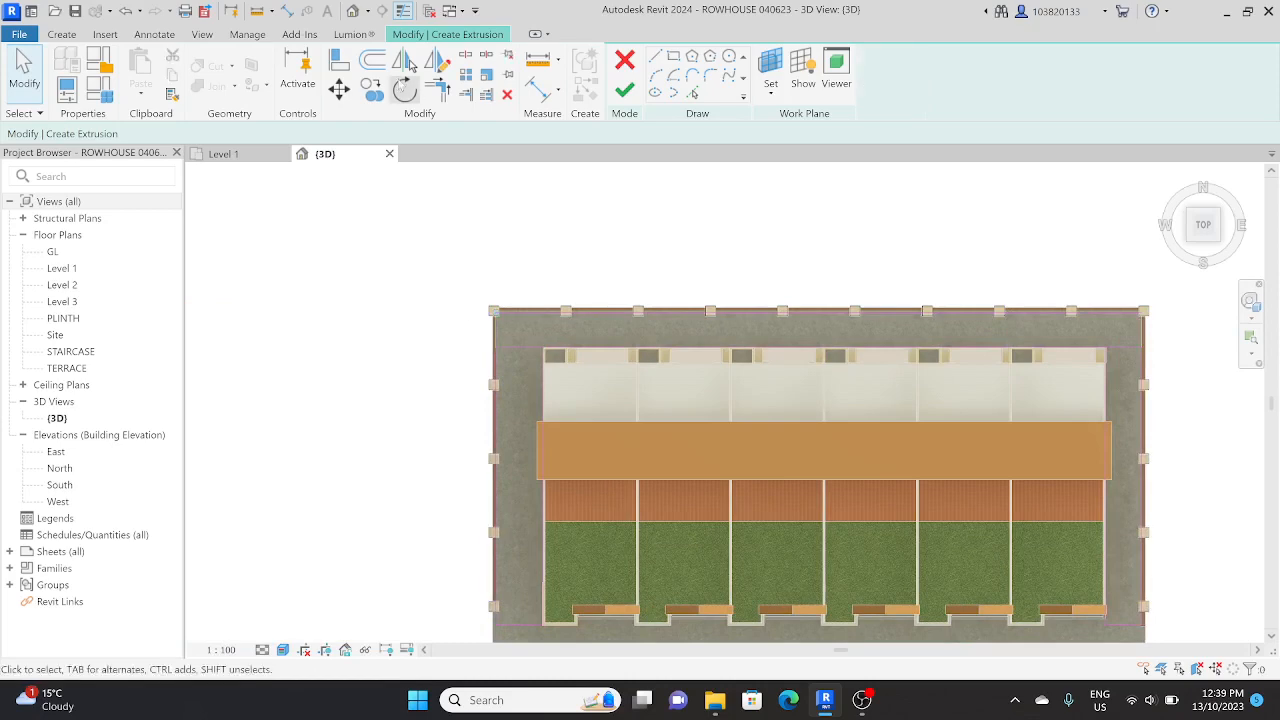
Step: Trim the remaining sketch lines at the back corners into one U-shaped outline around the houses and finish the extrusion
left_click(437, 89)
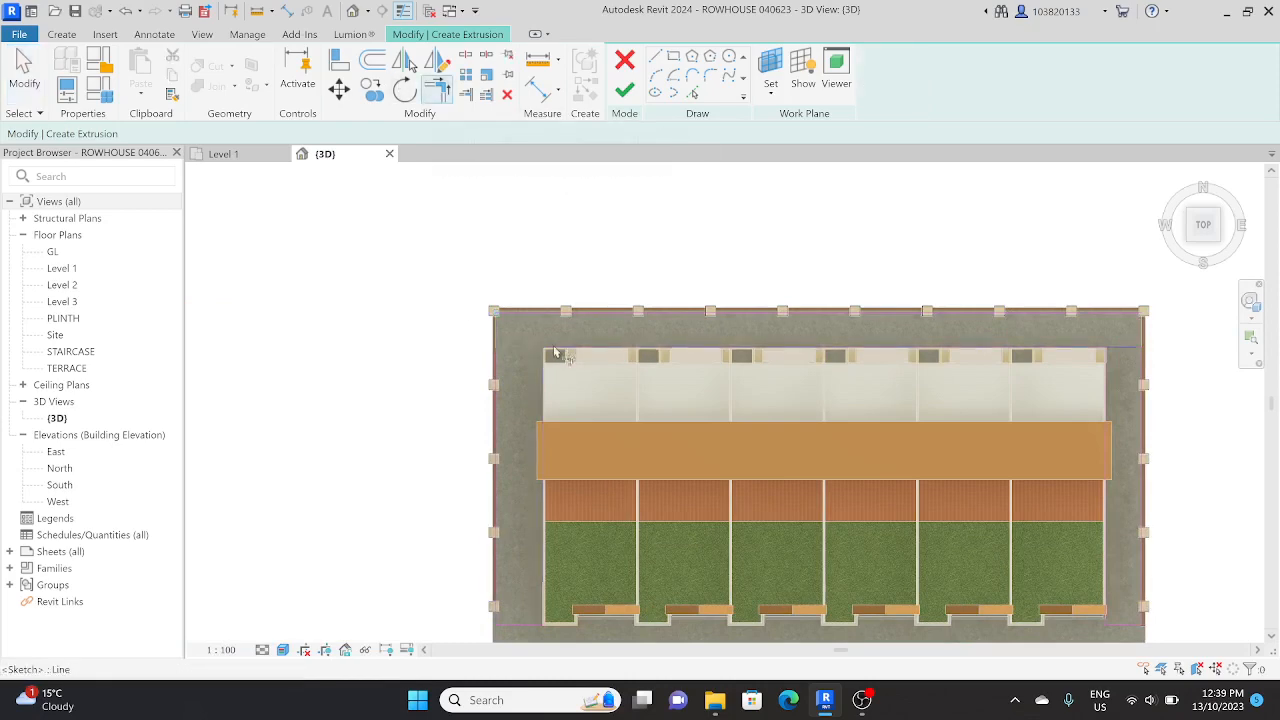
middle_click_drag(933, 323, 668, 323)
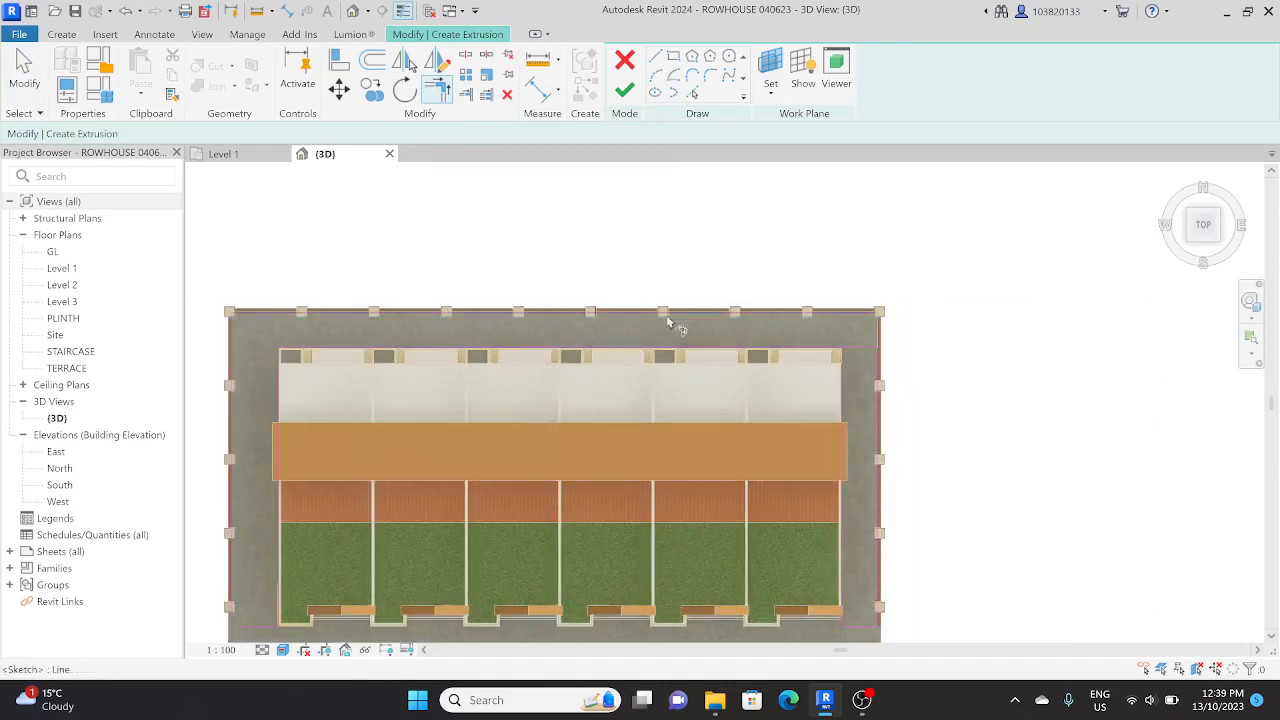
left_click(676, 314)
left_click(880, 375)
left_click(843, 370)
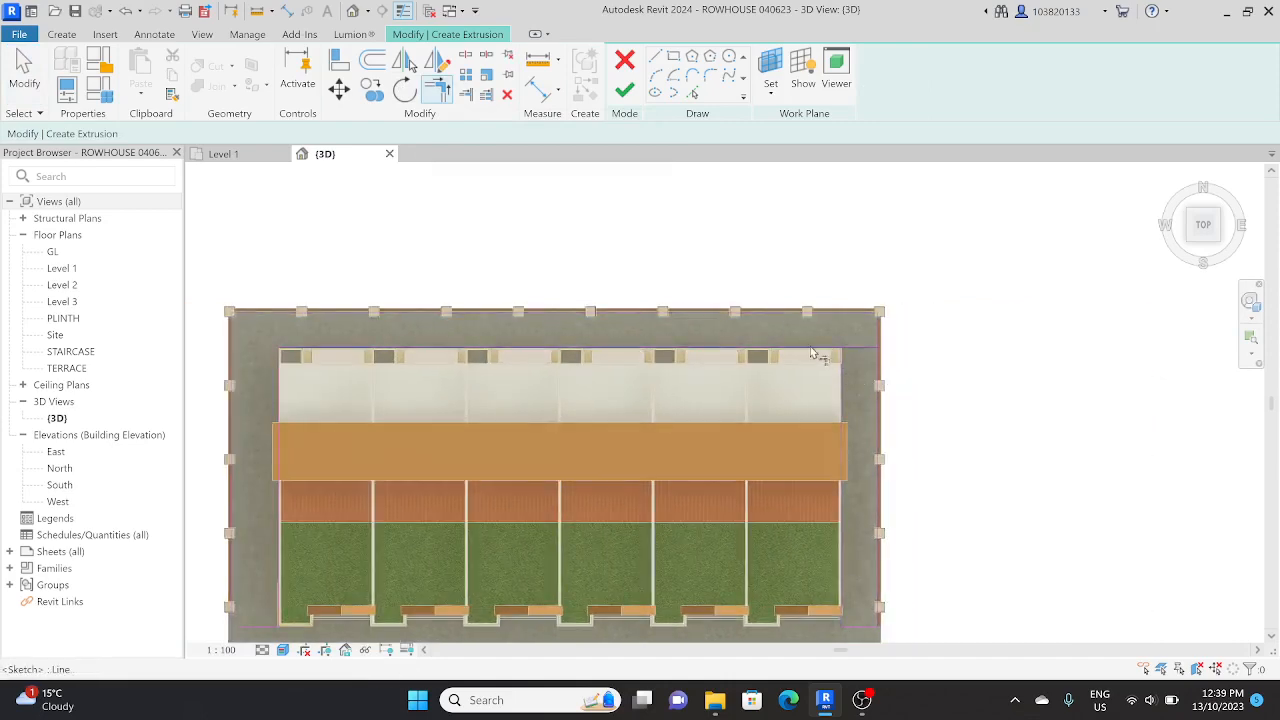
key("Escape")
scroll(815, 354, "down", 2)
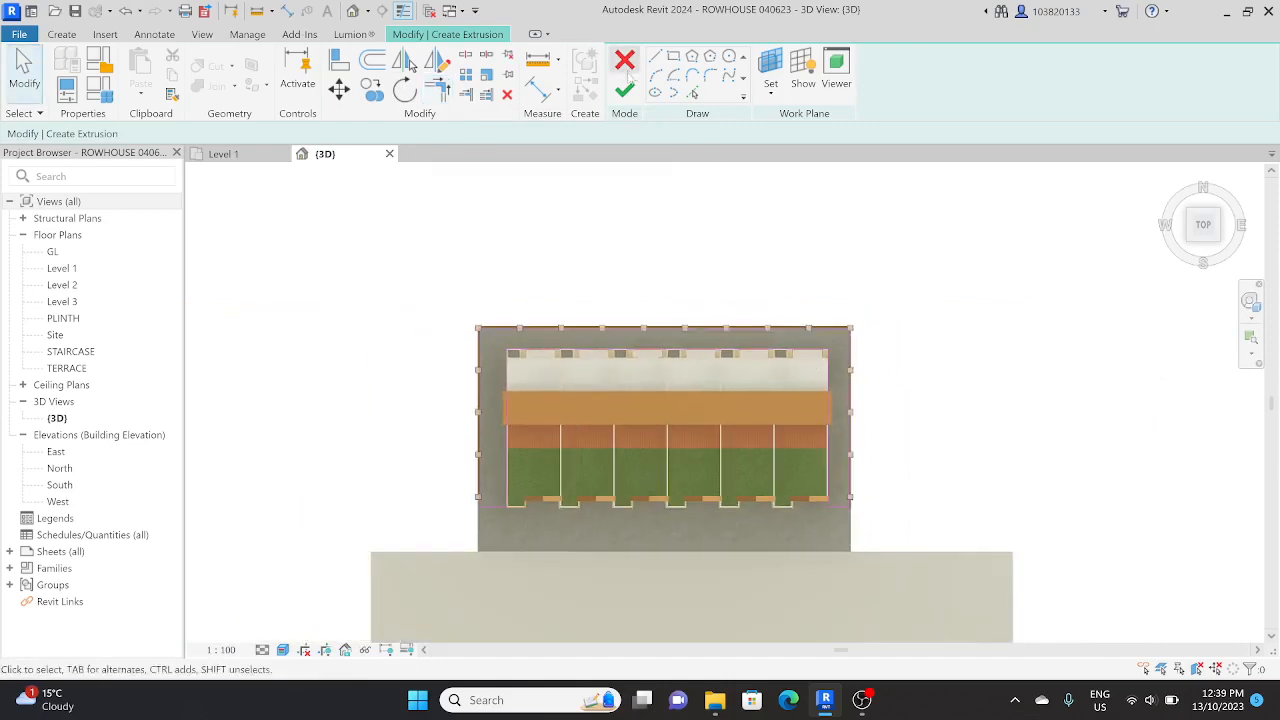
left_click(624, 90)
middle_click_drag(926, 491, 871, 291, "shift")
scroll(773, 600, "up", 3)
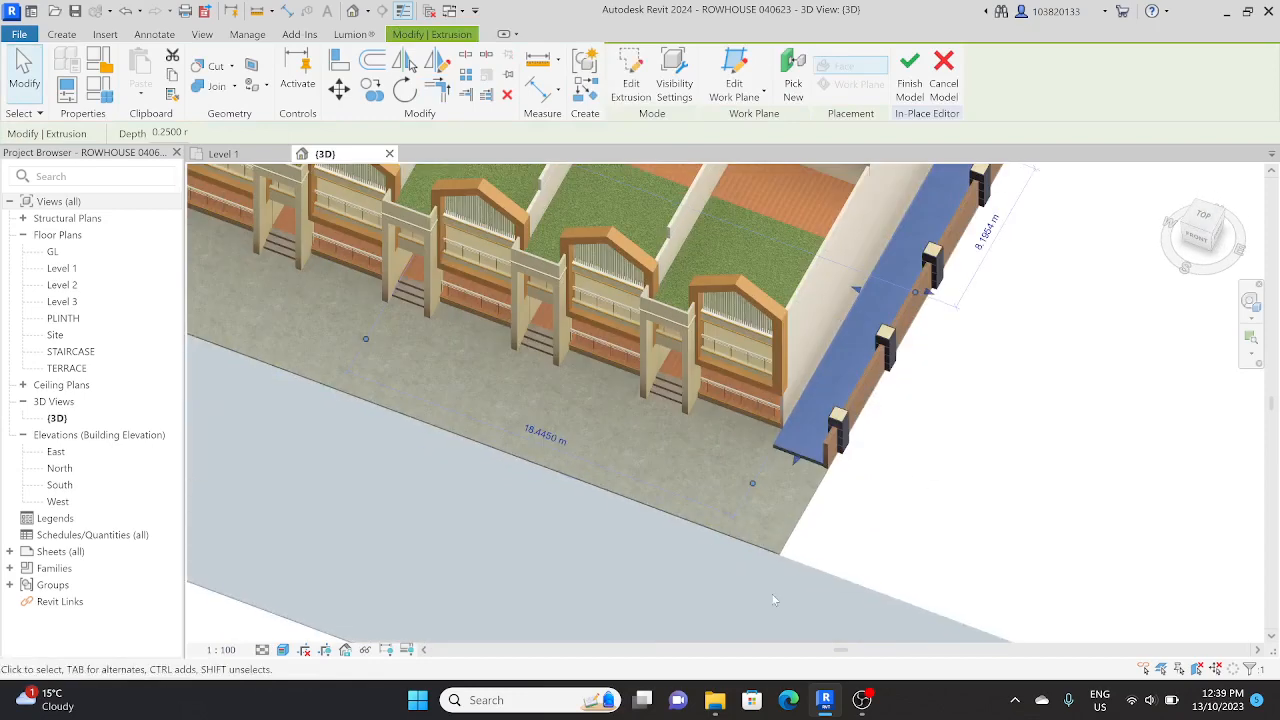
scroll(773, 470, "up", 3)
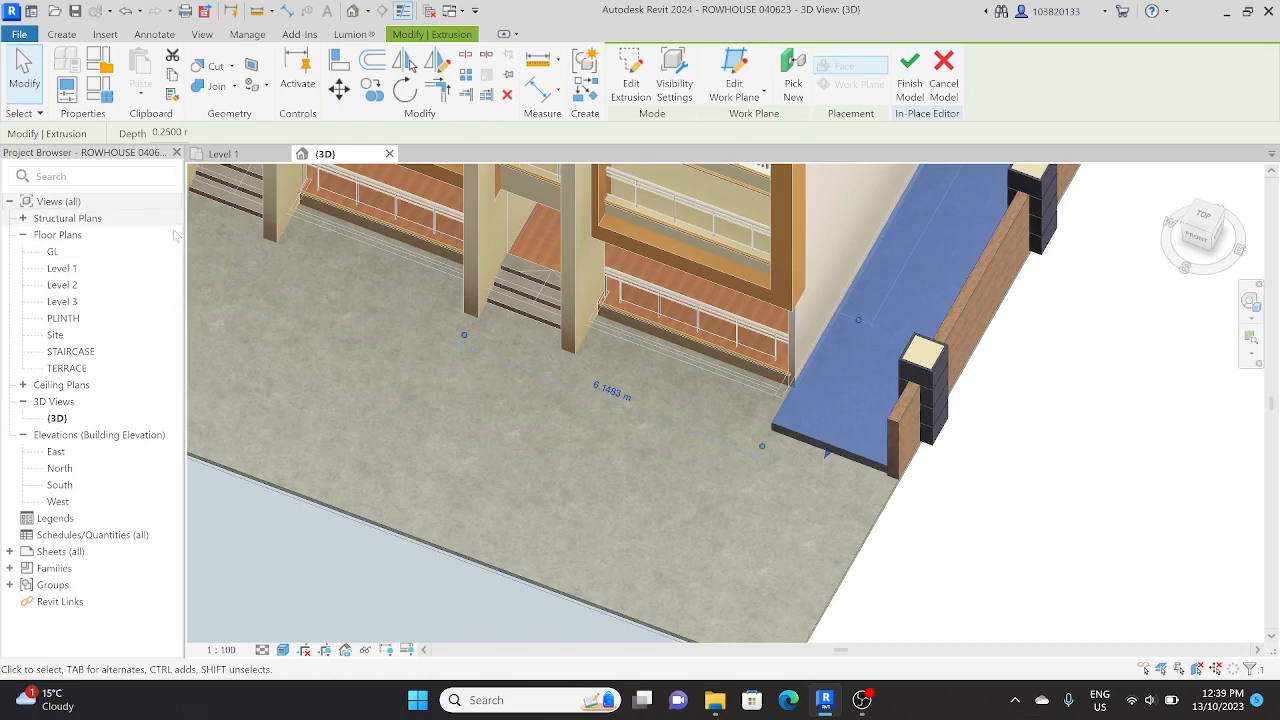
Step: Clear the selection and turn on the display of the Properties palette
key("Escape")
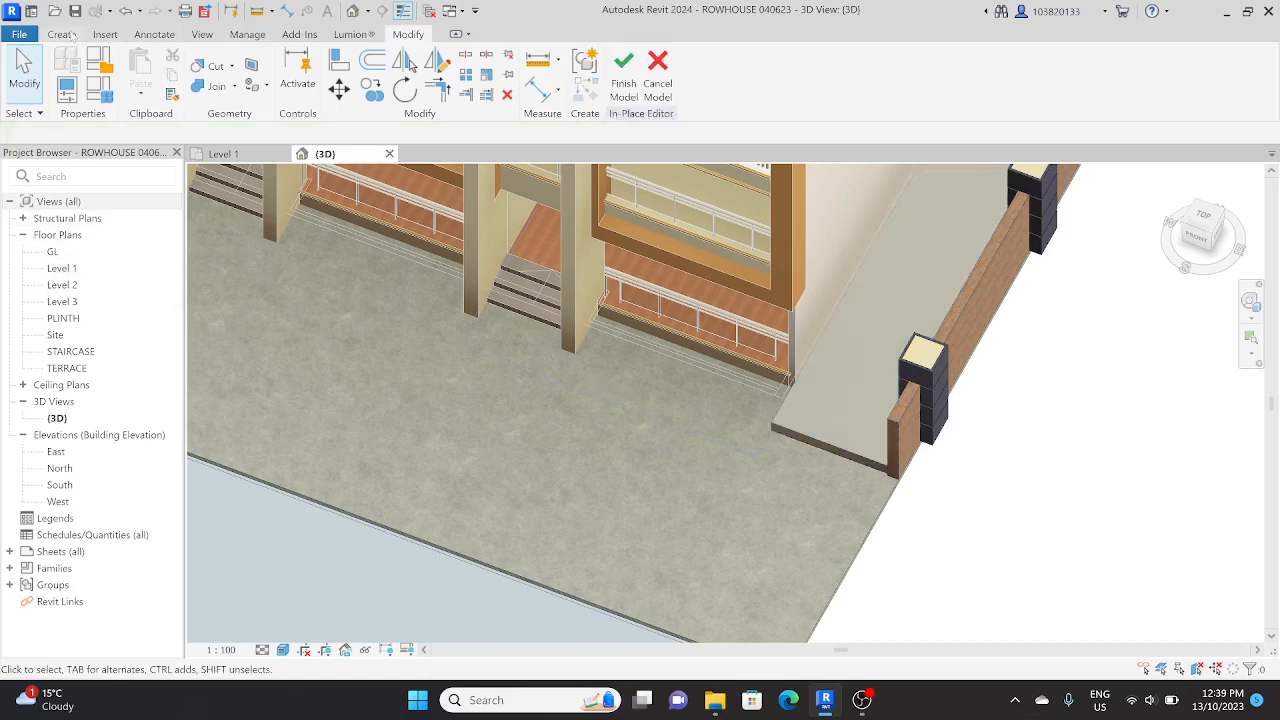
left_click(62, 35)
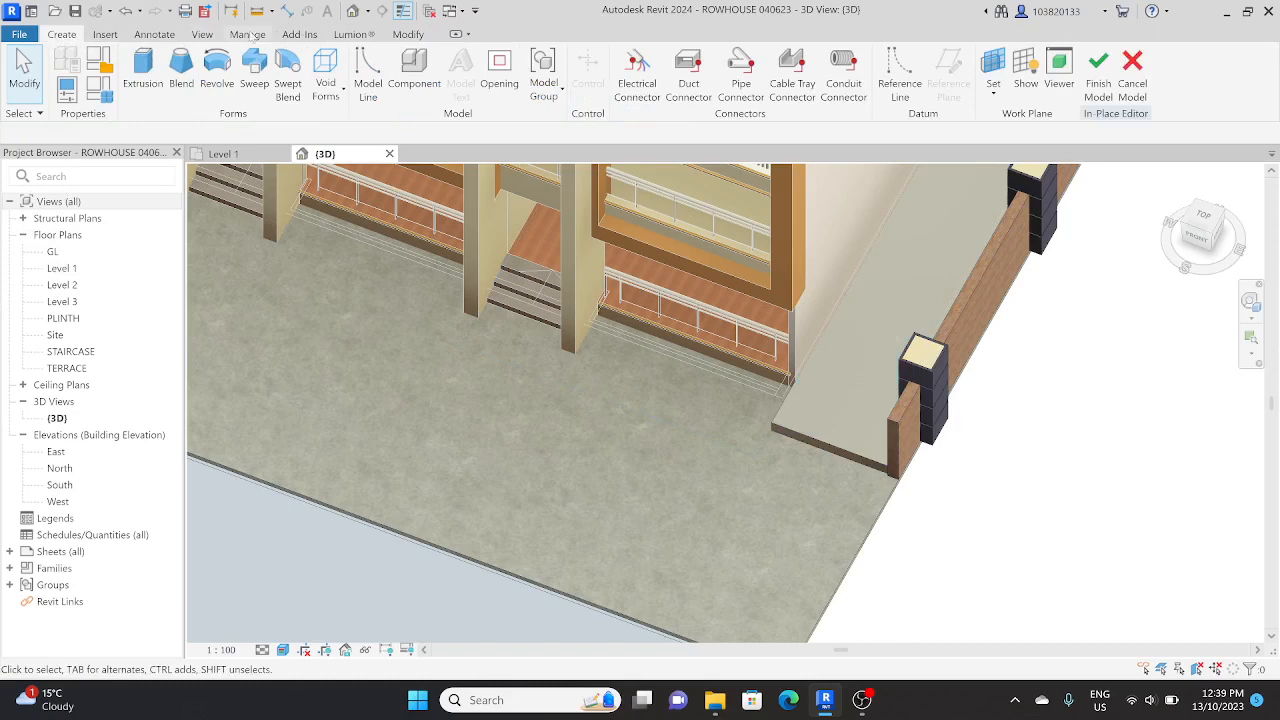
left_click(205, 34)
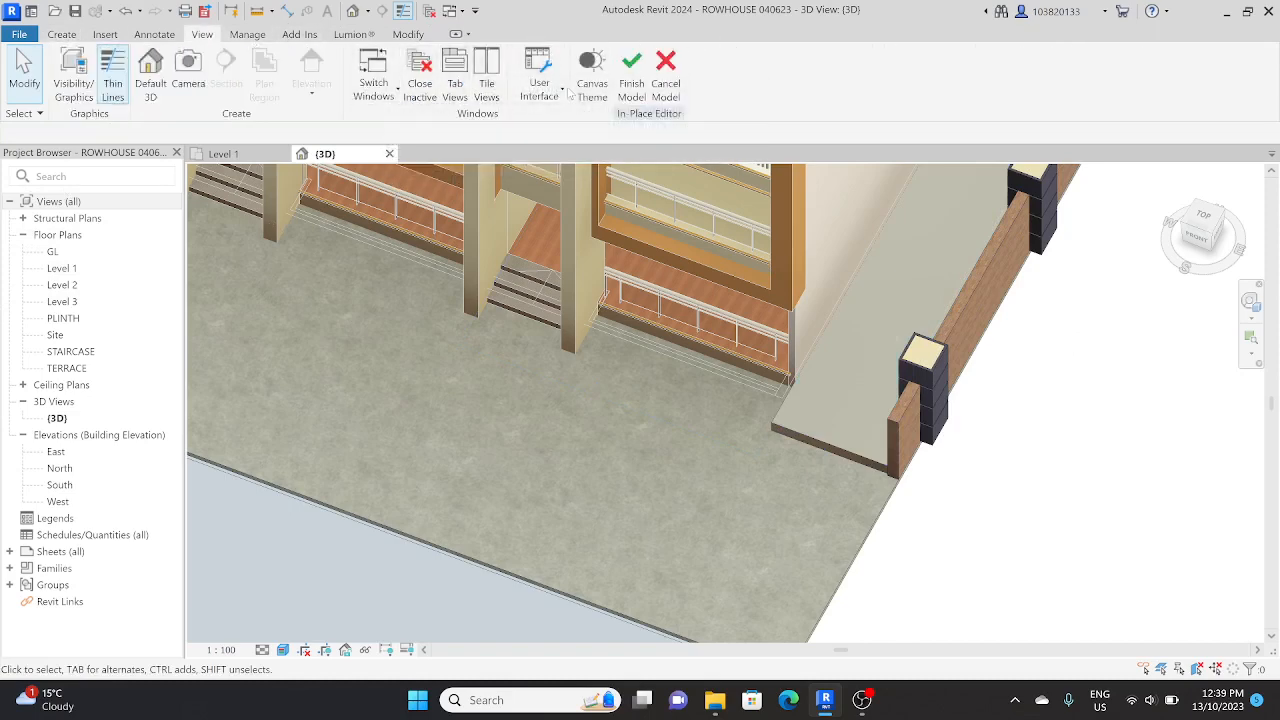
left_click(555, 92)
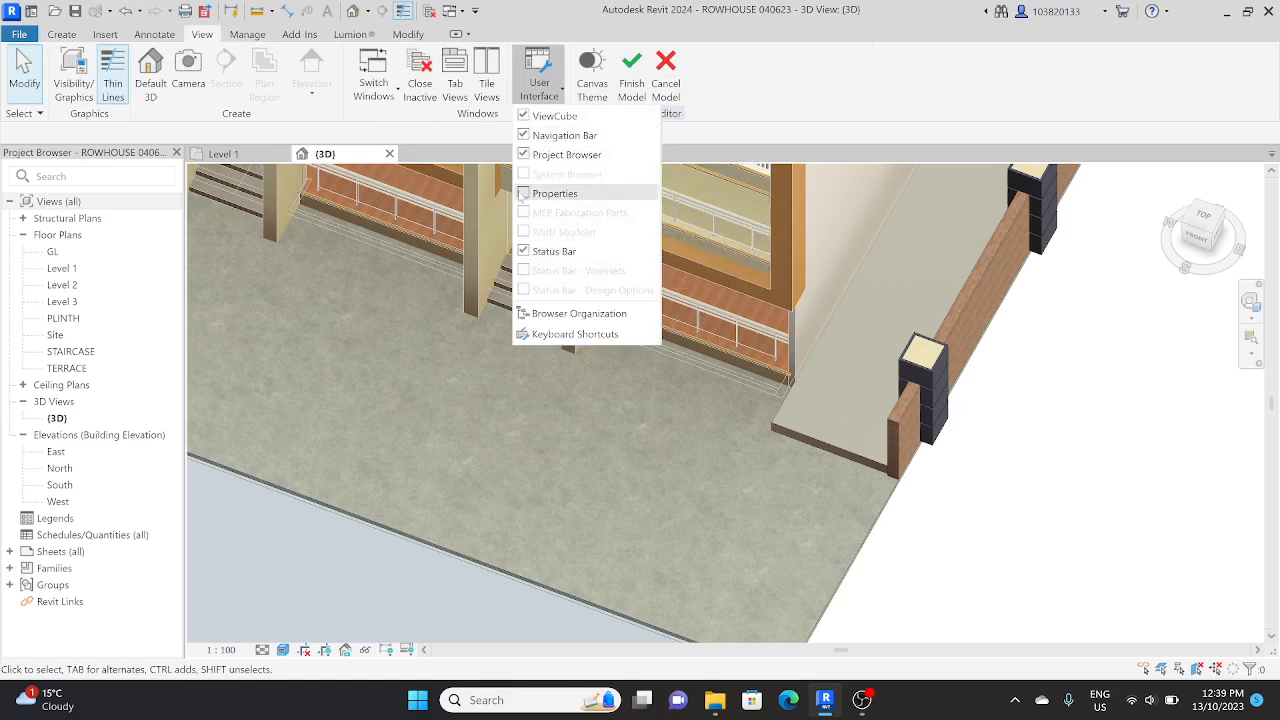
left_click(550, 193)
Step: Set the U-shaped strip's Extrusion End to 0.05 m and check its thickness at the front end by the wall
left_click(846, 448)
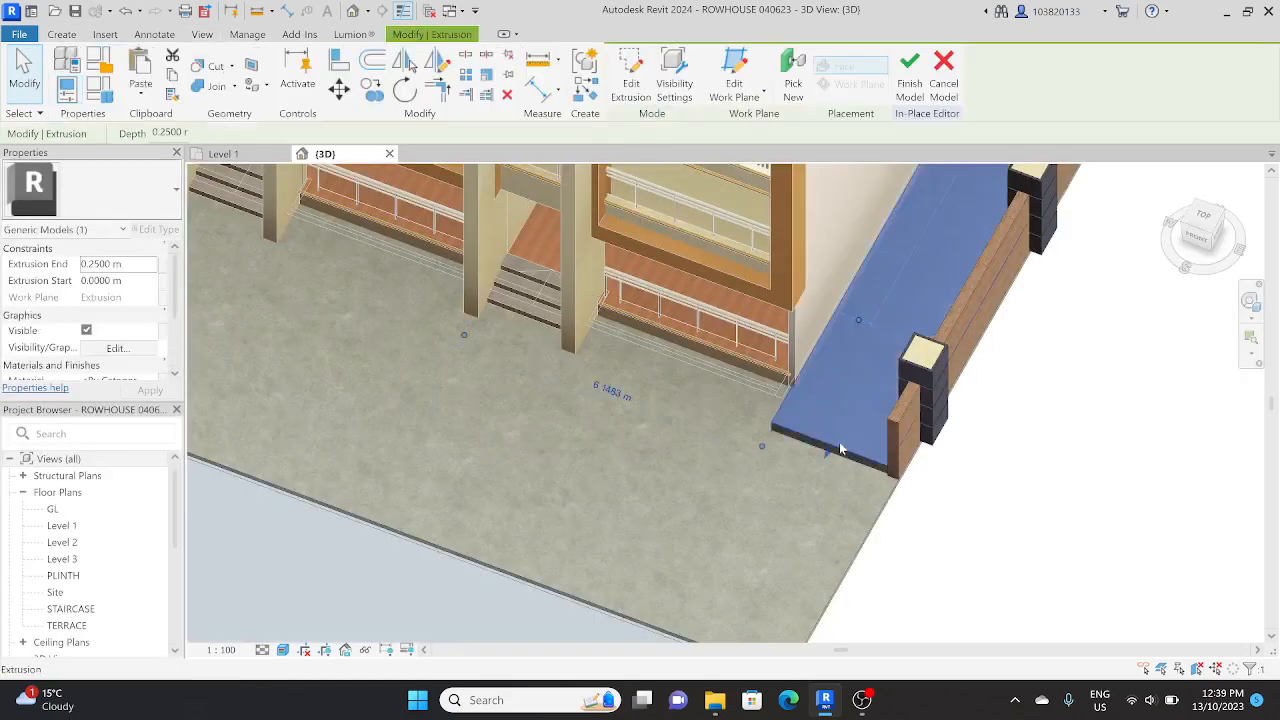
scroll(820, 391, "down", 3)
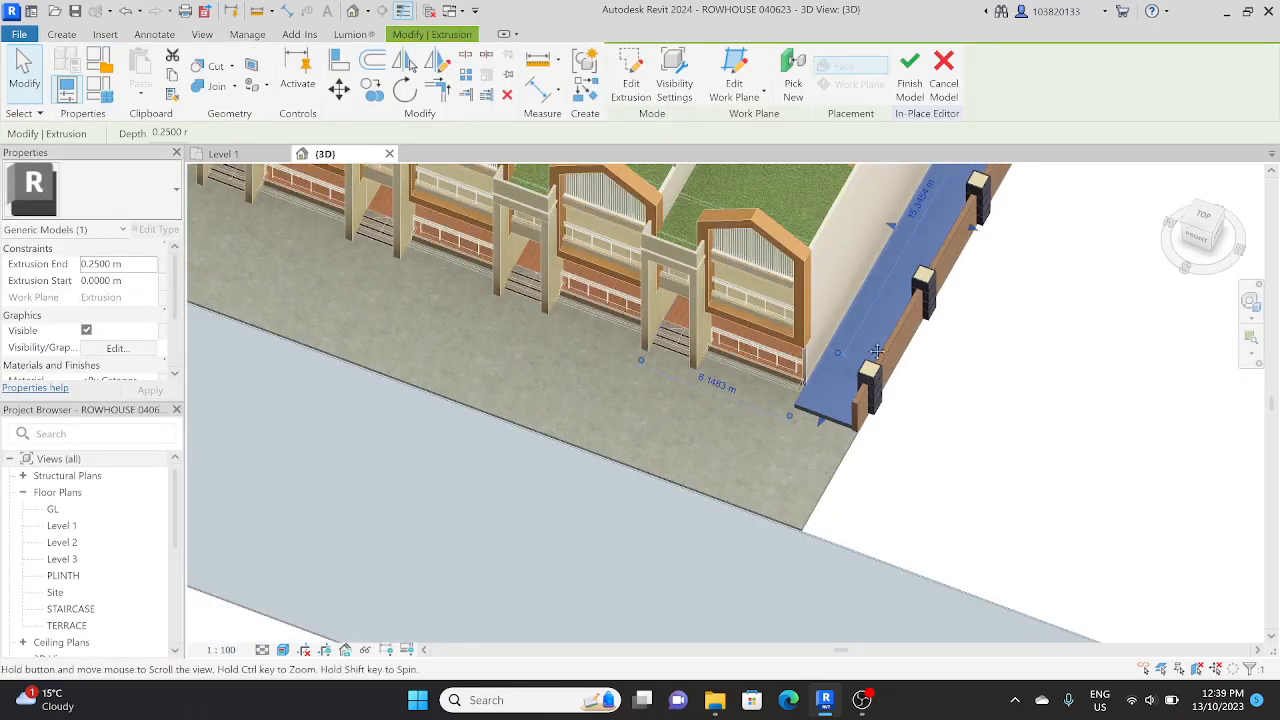
middle_click_drag(753, 344, 856, 365)
left_click(1198, 238)
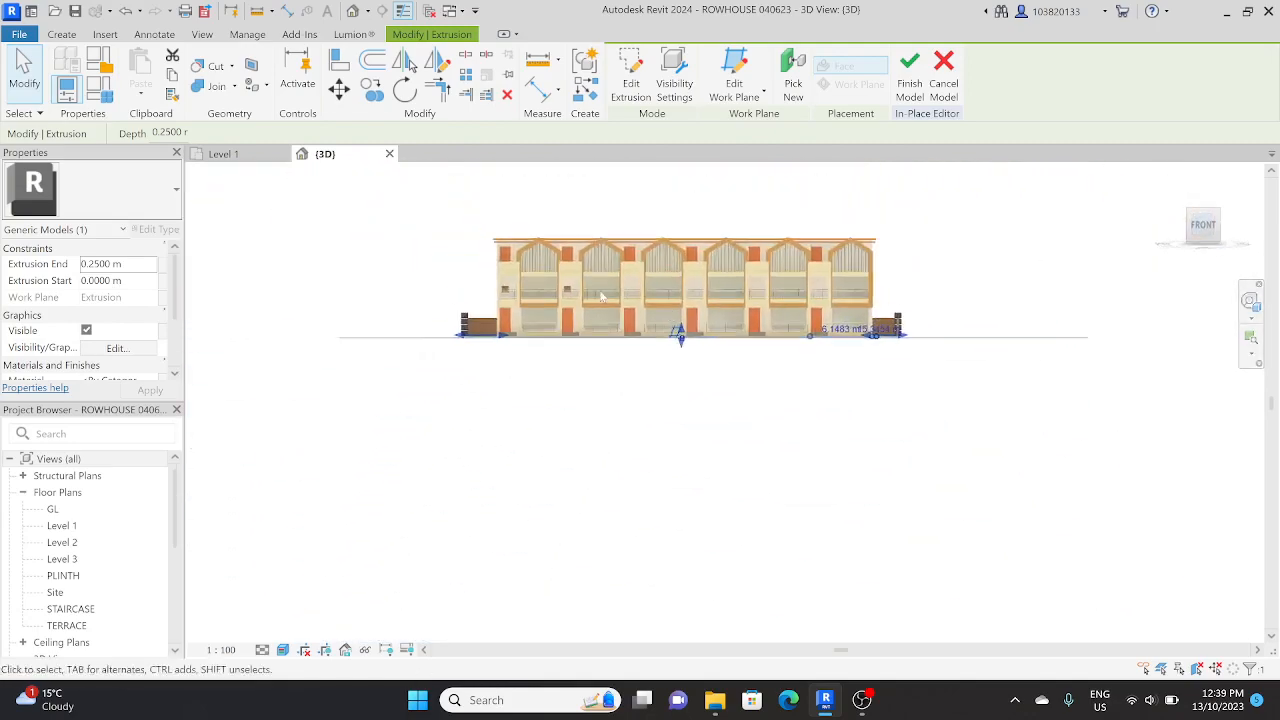
scroll(680, 345, "up", 5)
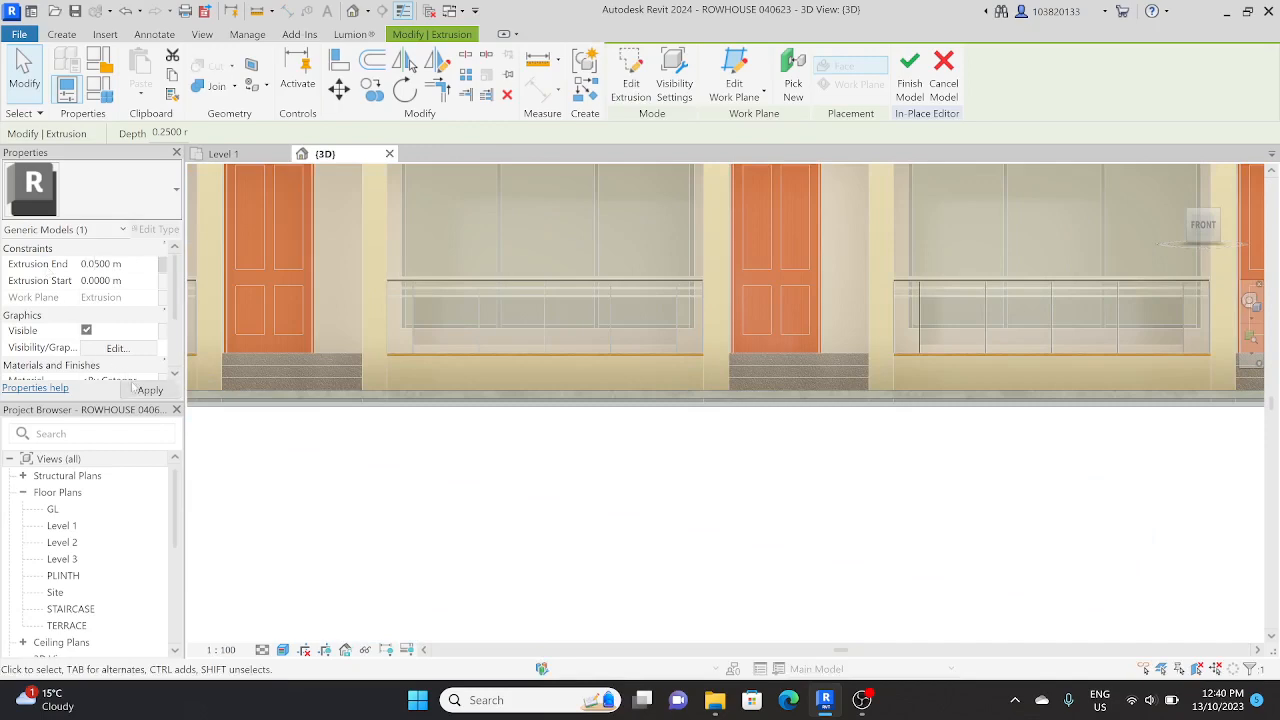
scroll(700, 395, "down", 4)
middle_click_drag(714, 400, 558, 478, "shift")
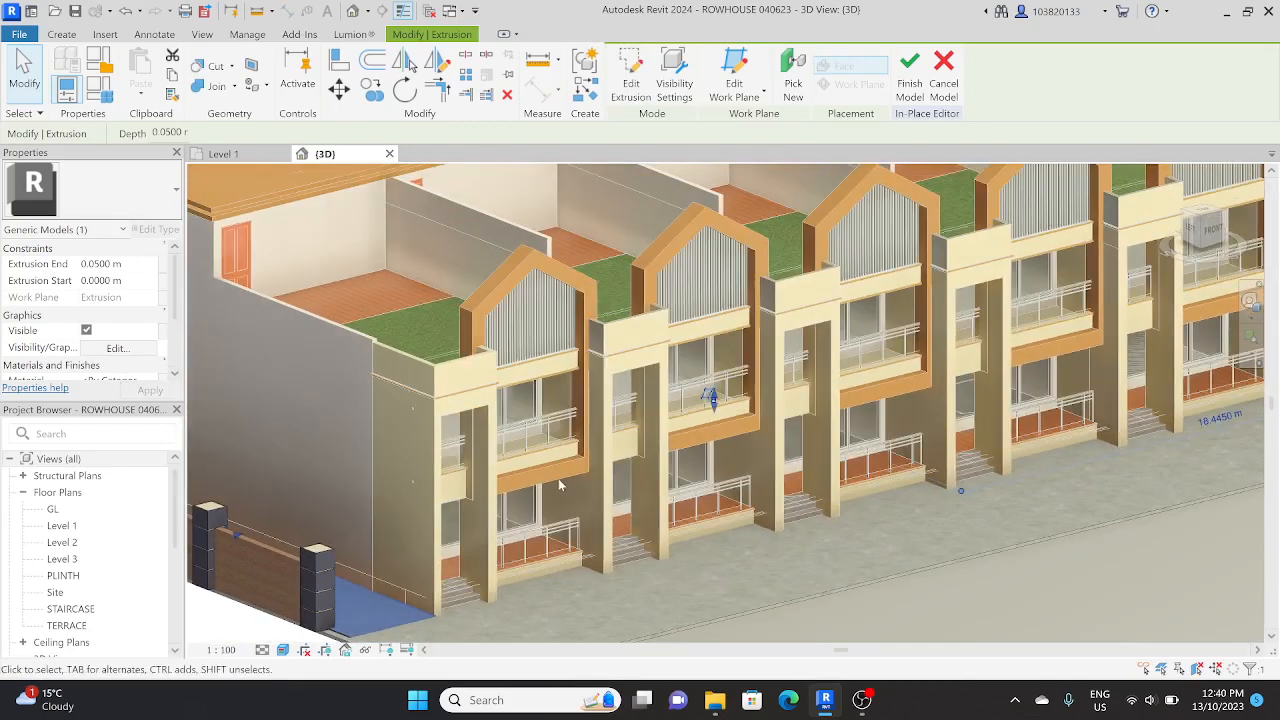
scroll(565, 385, "up", 3)
scroll(462, 485, "up", 5)
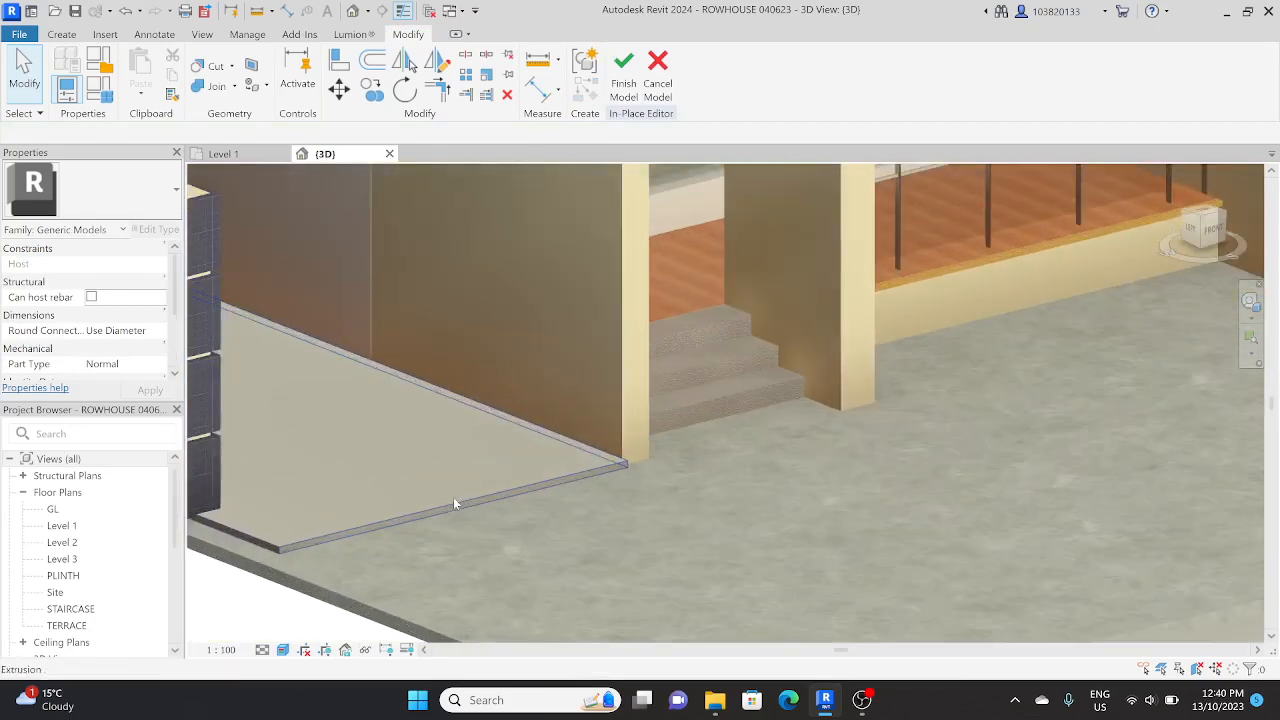
scroll(513, 408, "down", 2)
middle_click_drag(513, 402, 425, 153, "shift")
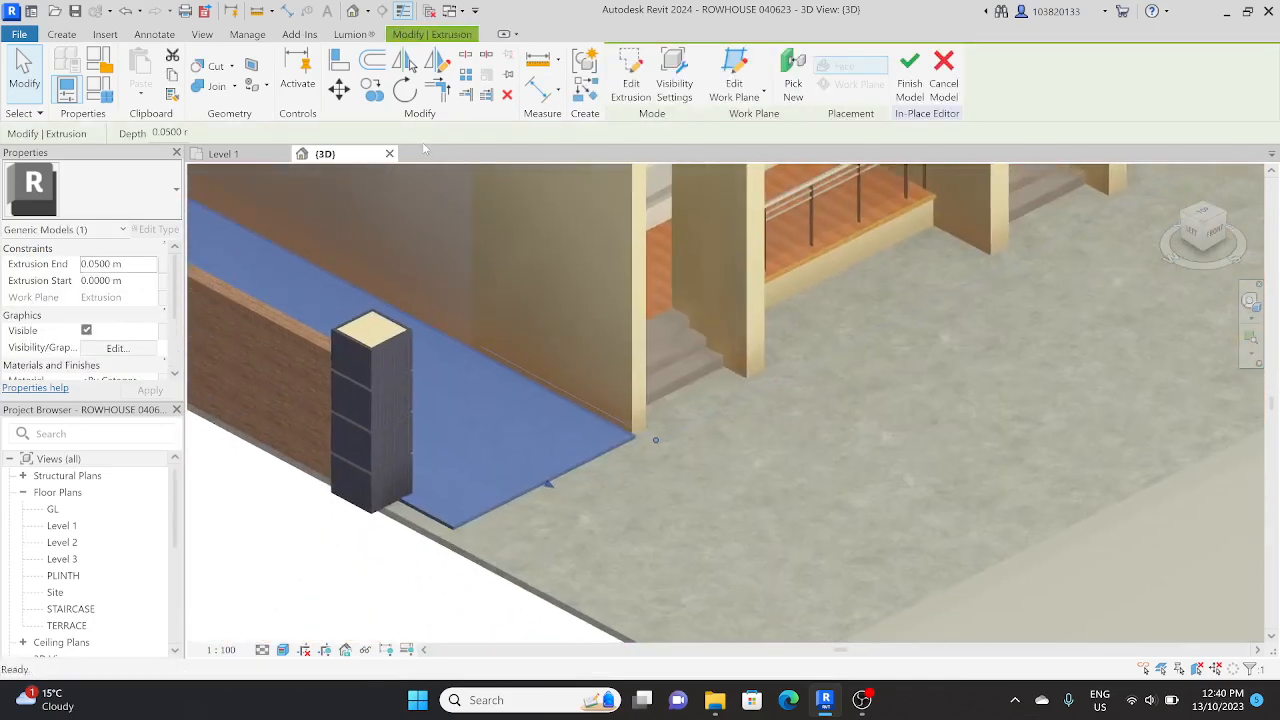
key("Escape")
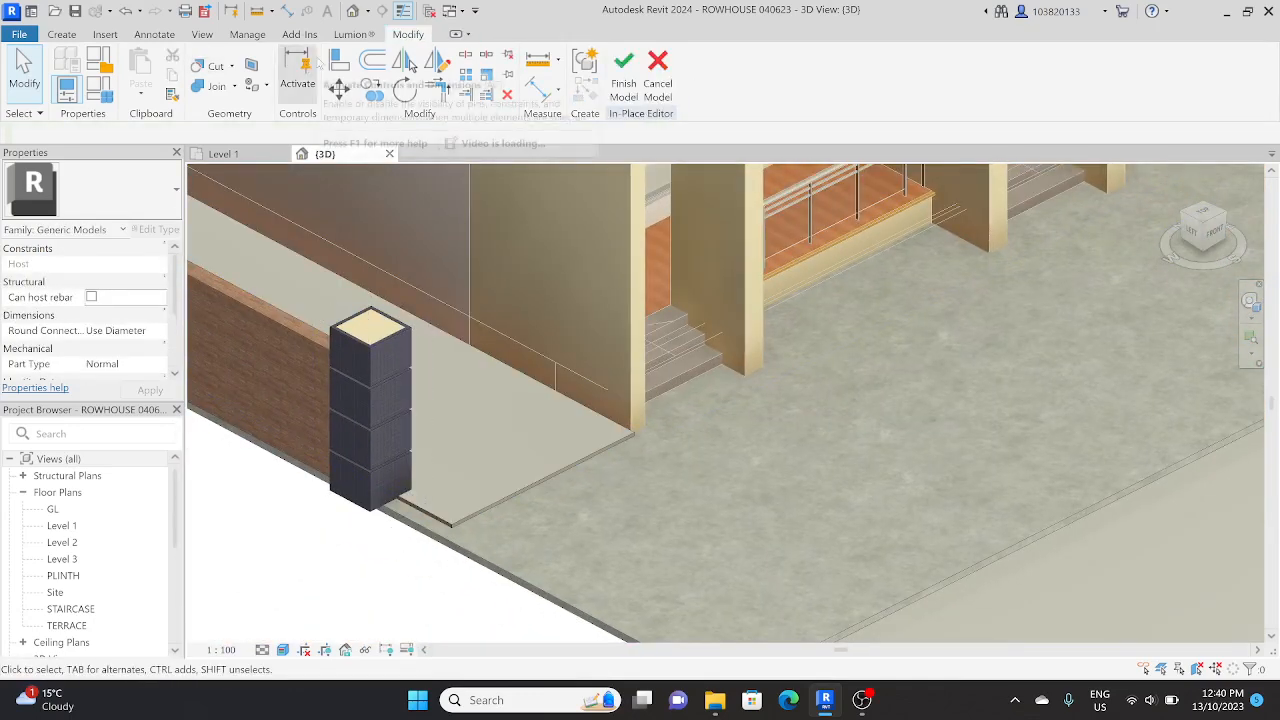
Step: Align the front edge of the U-shaped strip with the front face of the row houses' end wall
left_click(340, 62)
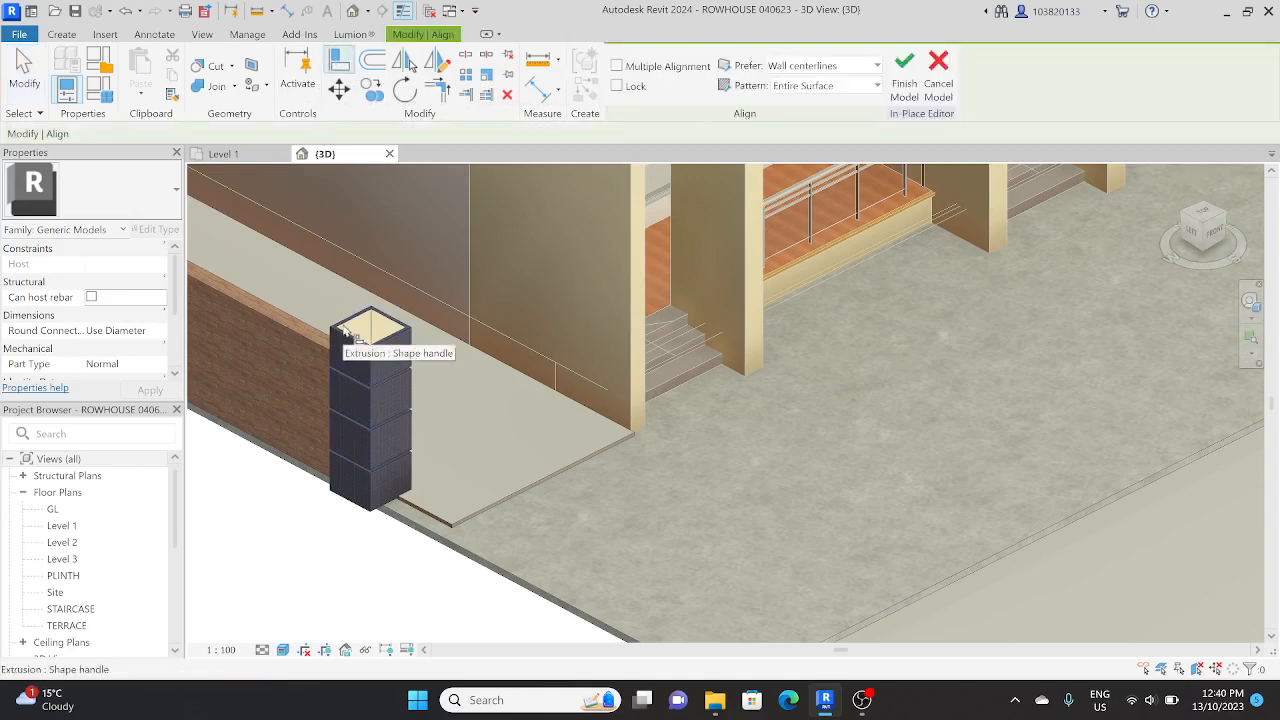
left_click(345, 331)
left_click(507, 498)
scroll(510, 497, "down", 3)
scroll(606, 462, "down", 3)
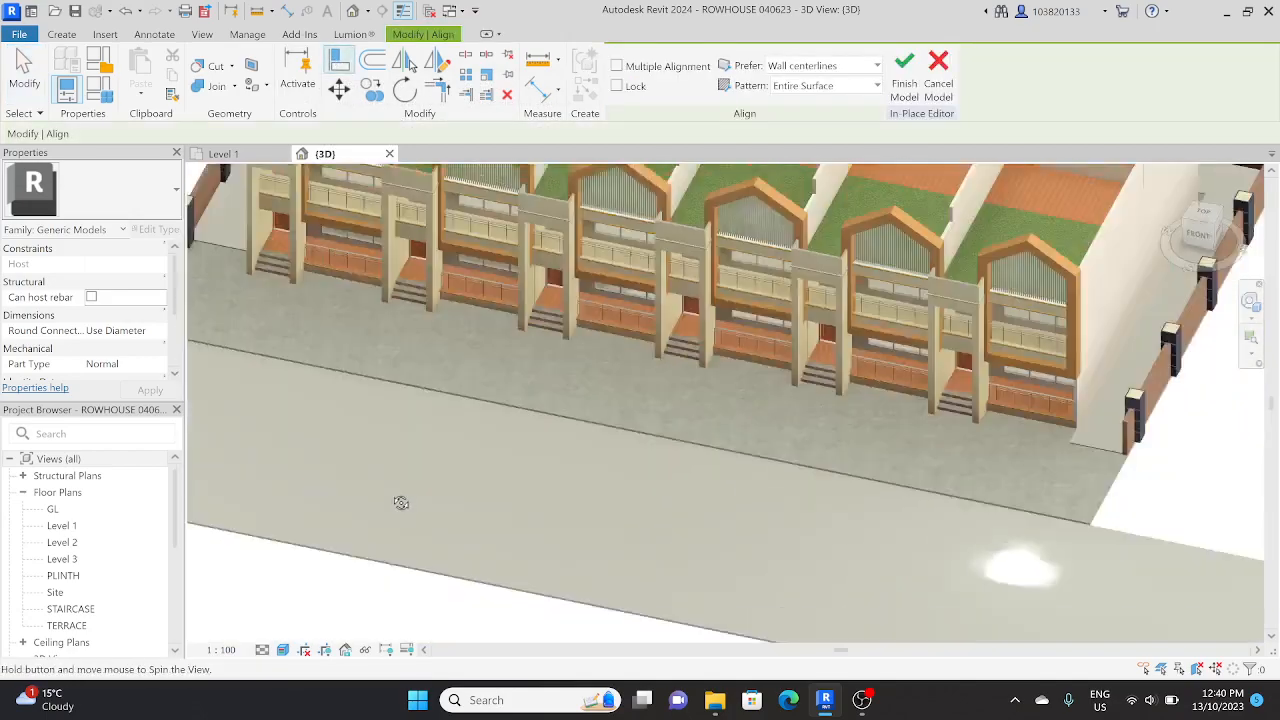
scroll(901, 488, "up", 5)
scroll(760, 480, "up", 4)
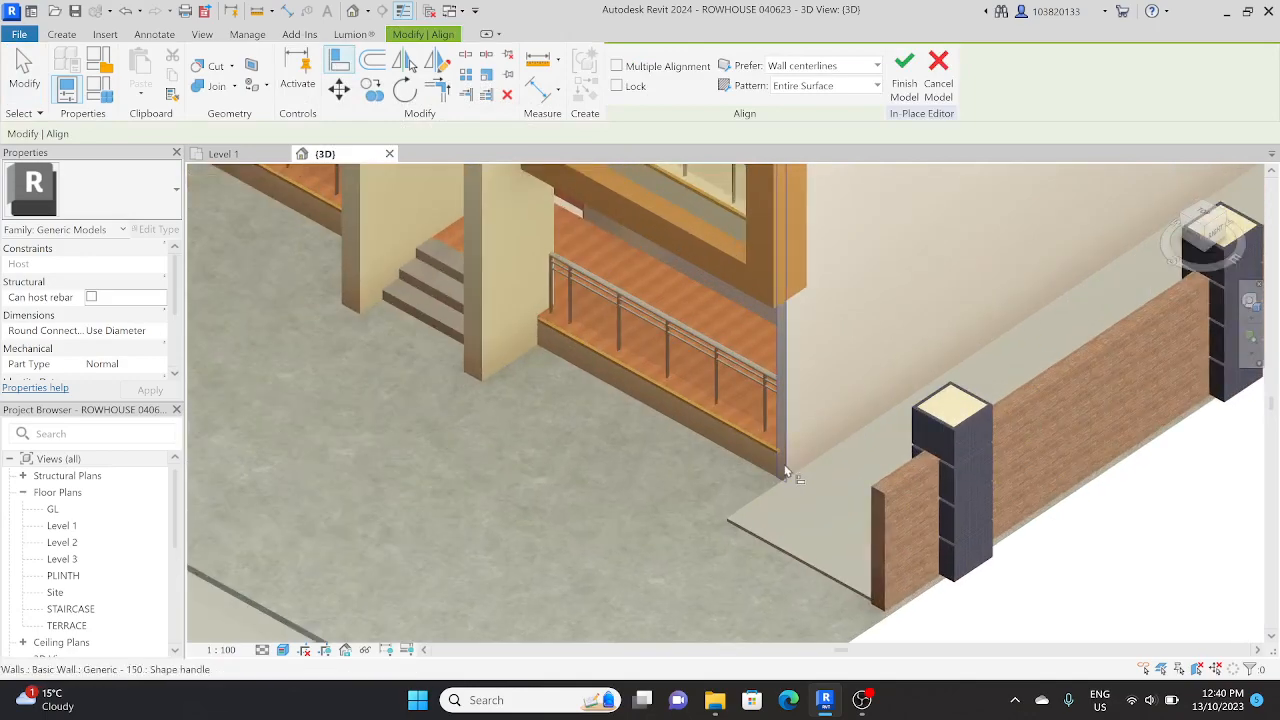
scroll(790, 530, "down", 3)
key("Escape")
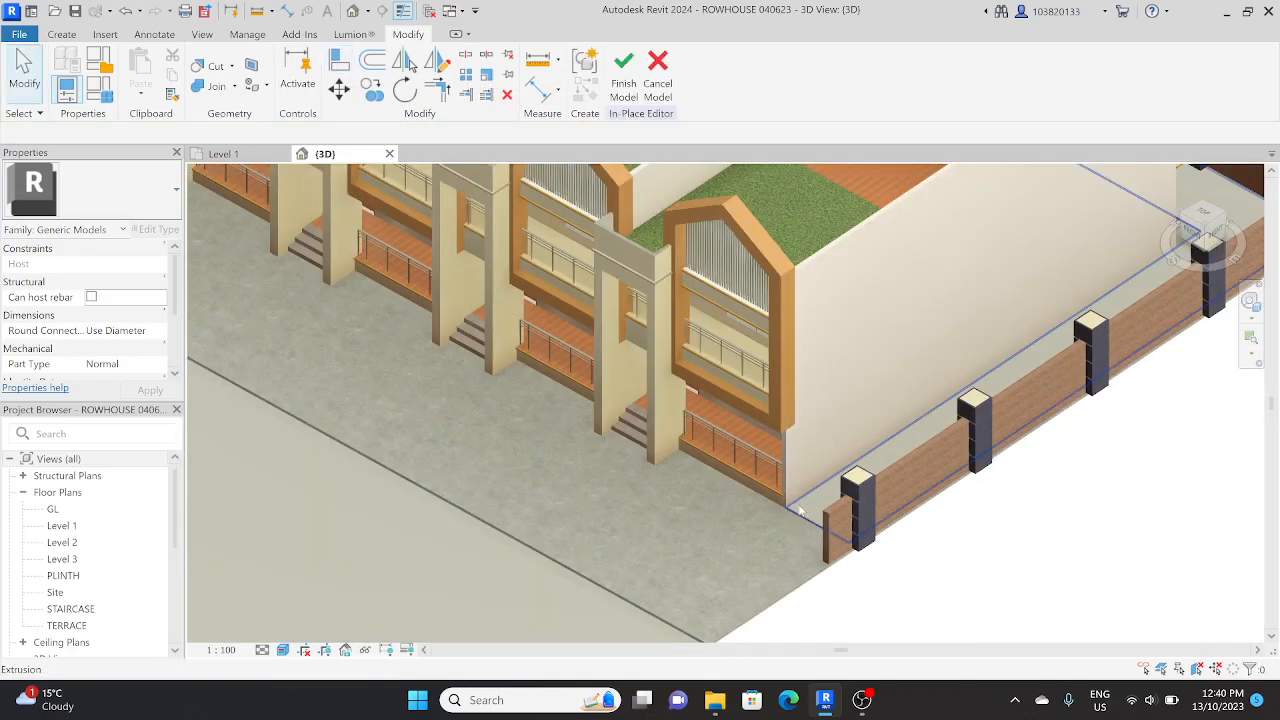
Step: Assign the KM_GRASS material to the U-shaped strip around the houses and check it on the model
left_click(800, 515)
scroll(800, 515, "down", 5)
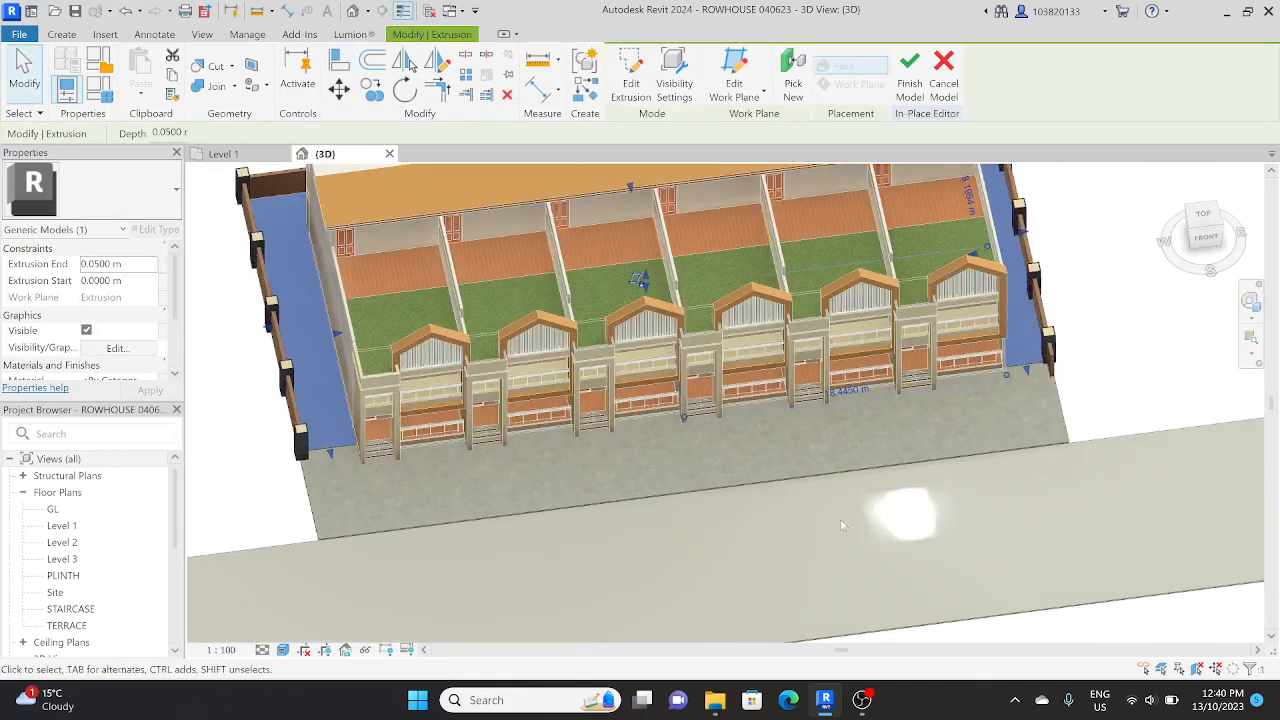
scroll(148, 360, "down", 2)
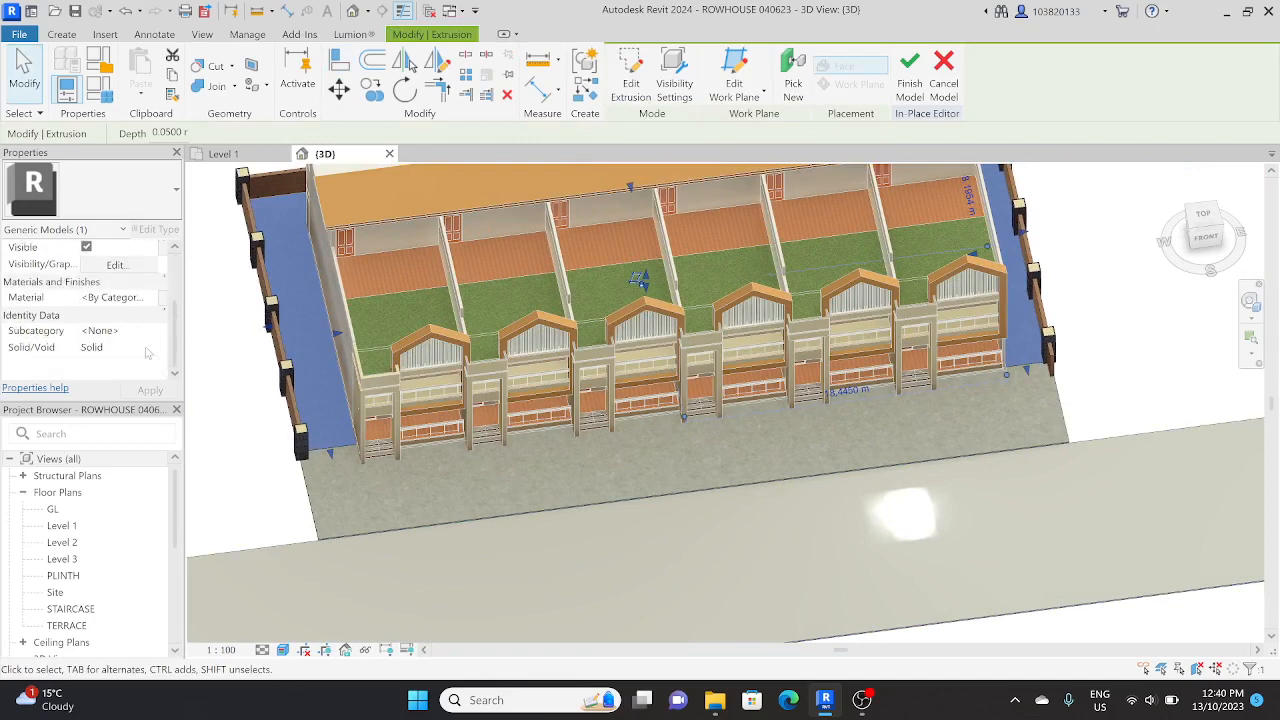
left_click(120, 297)
left_click(157, 297)
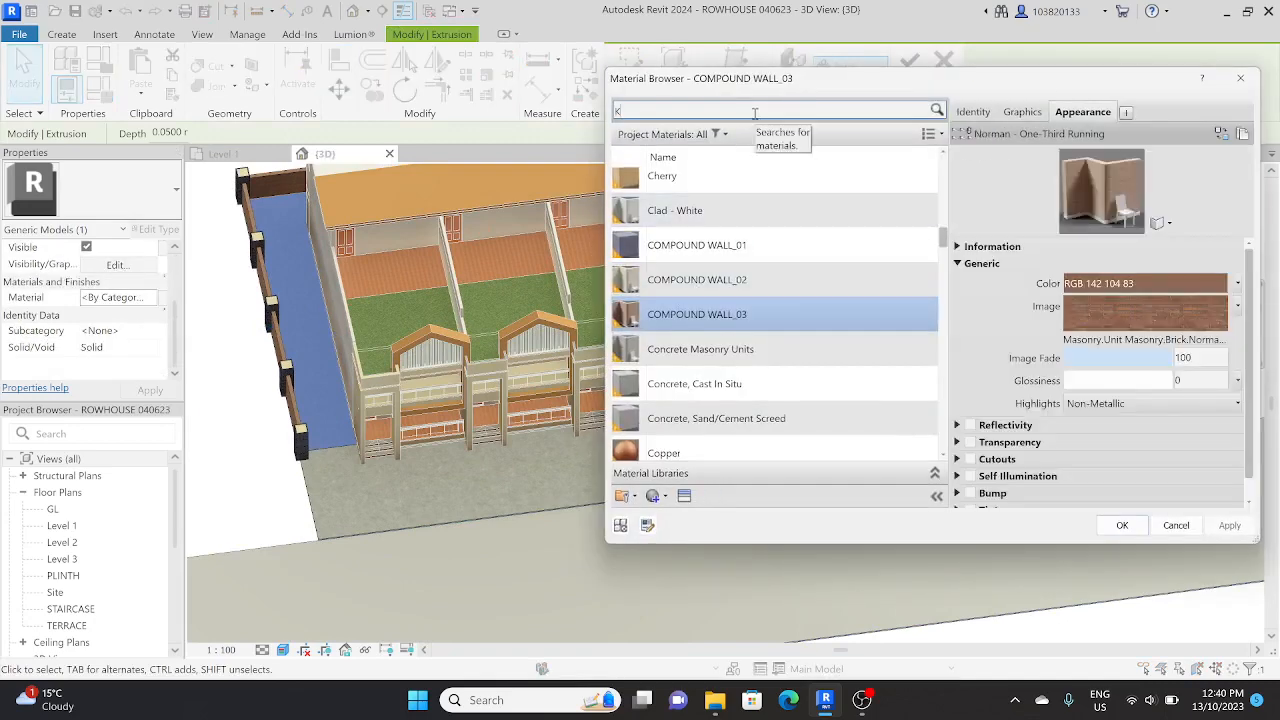
left_click(755, 113)
type("KM_G")
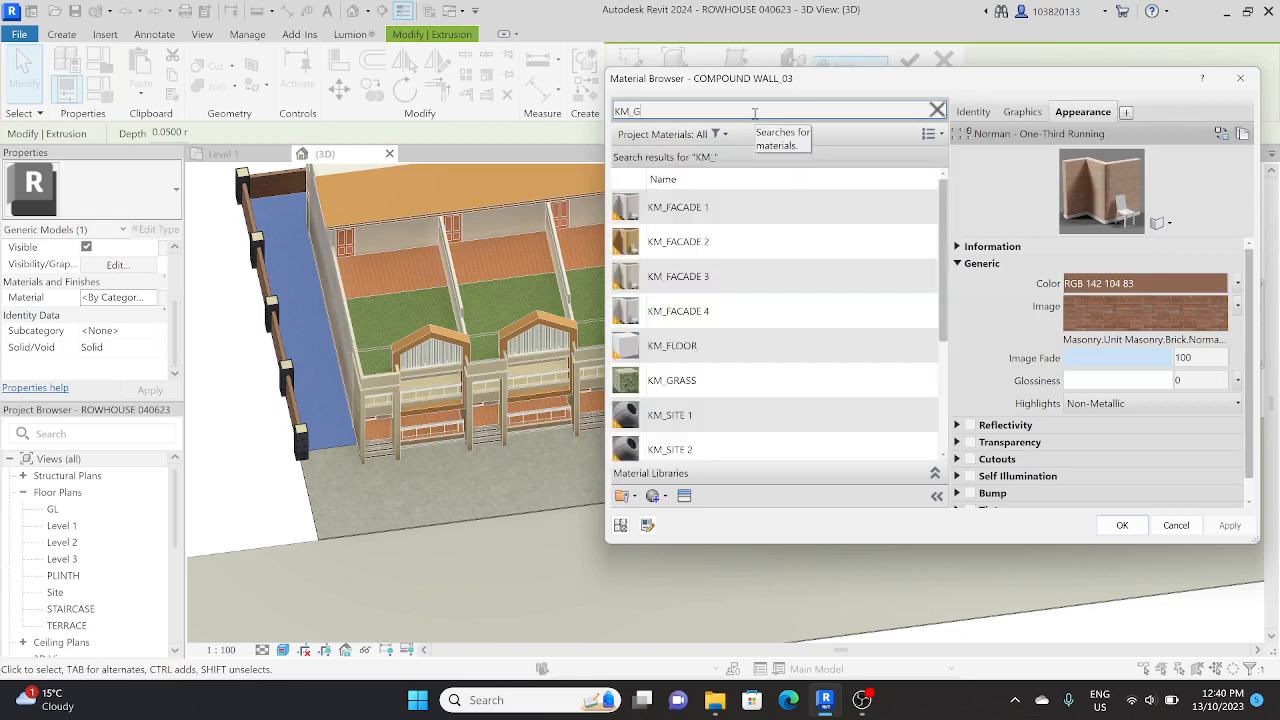
left_click(729, 215)
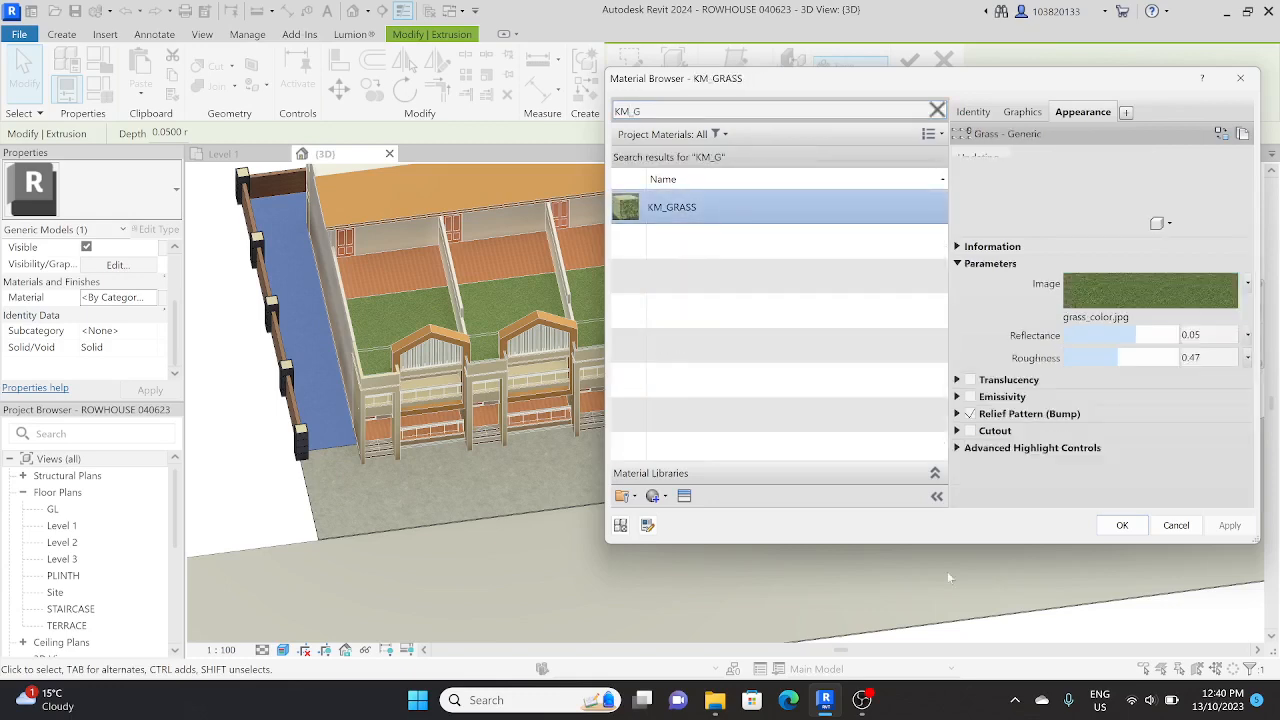
left_click(1124, 527)
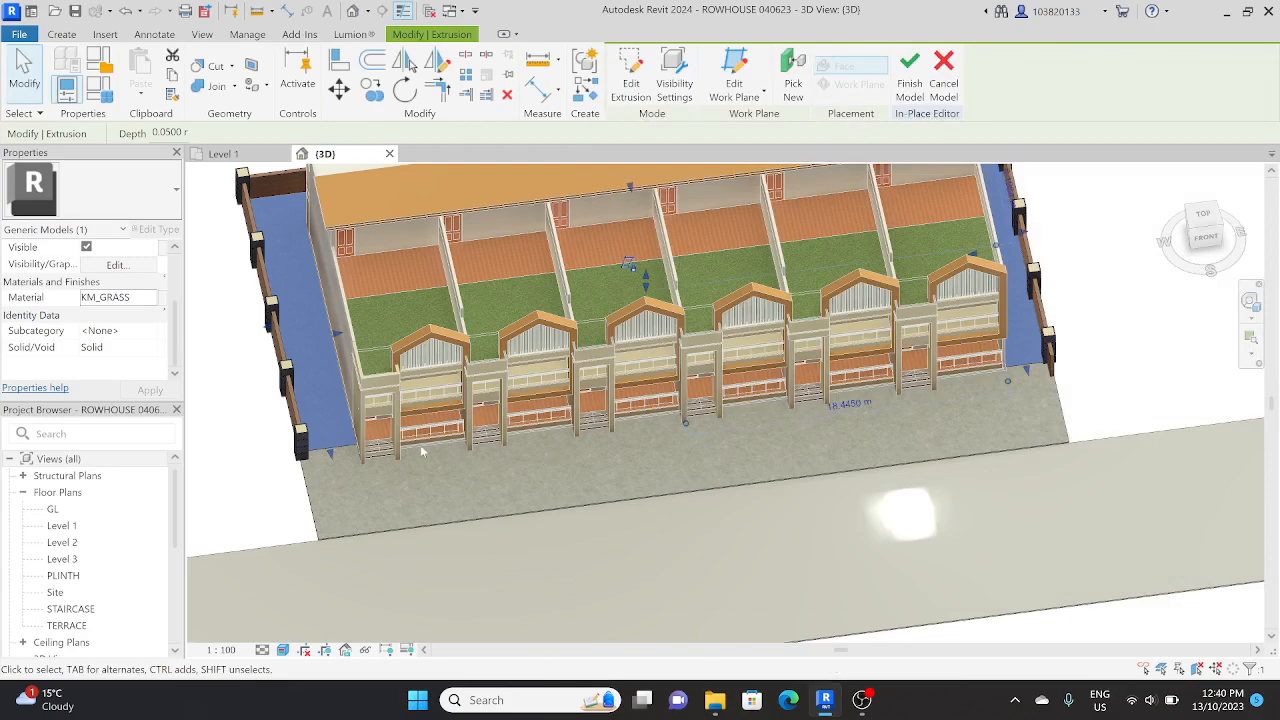
left_click(244, 512)
scroll(337, 443, "up", 1)
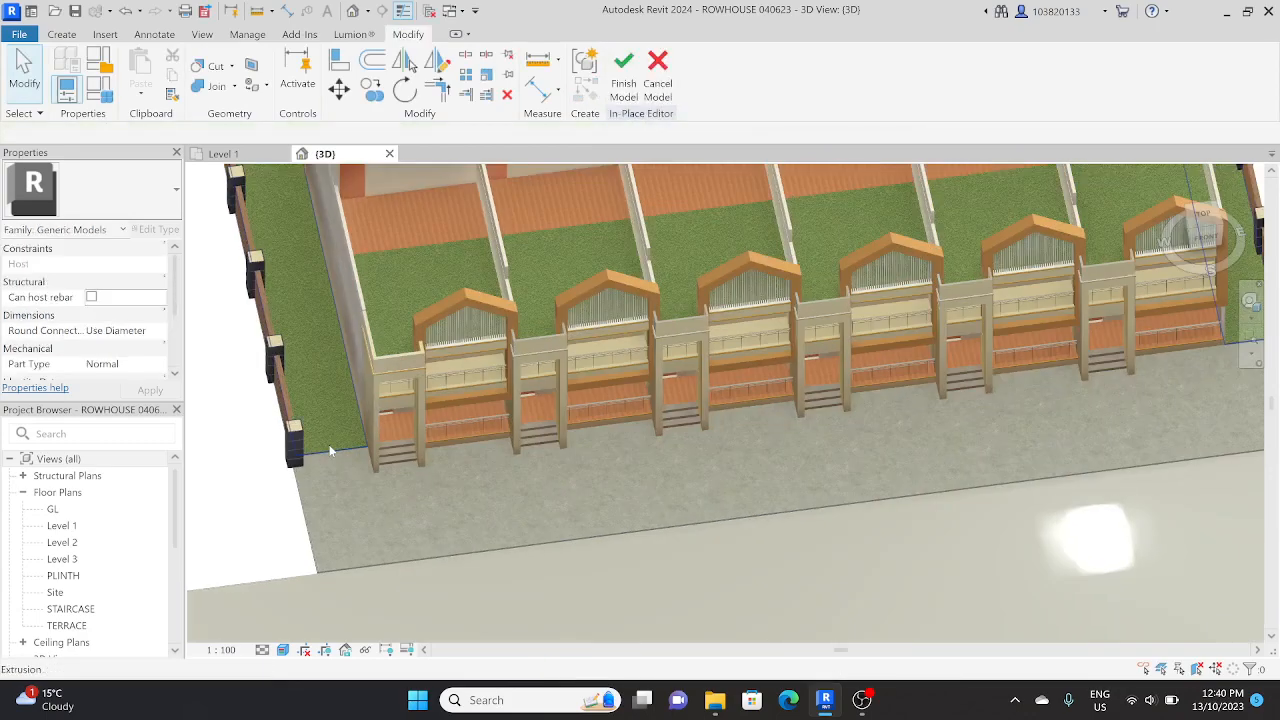
scroll(338, 443, "down", 2)
middle_click_drag(337, 441, 469, 518, "shift")
scroll(415, 521, "up", 3)
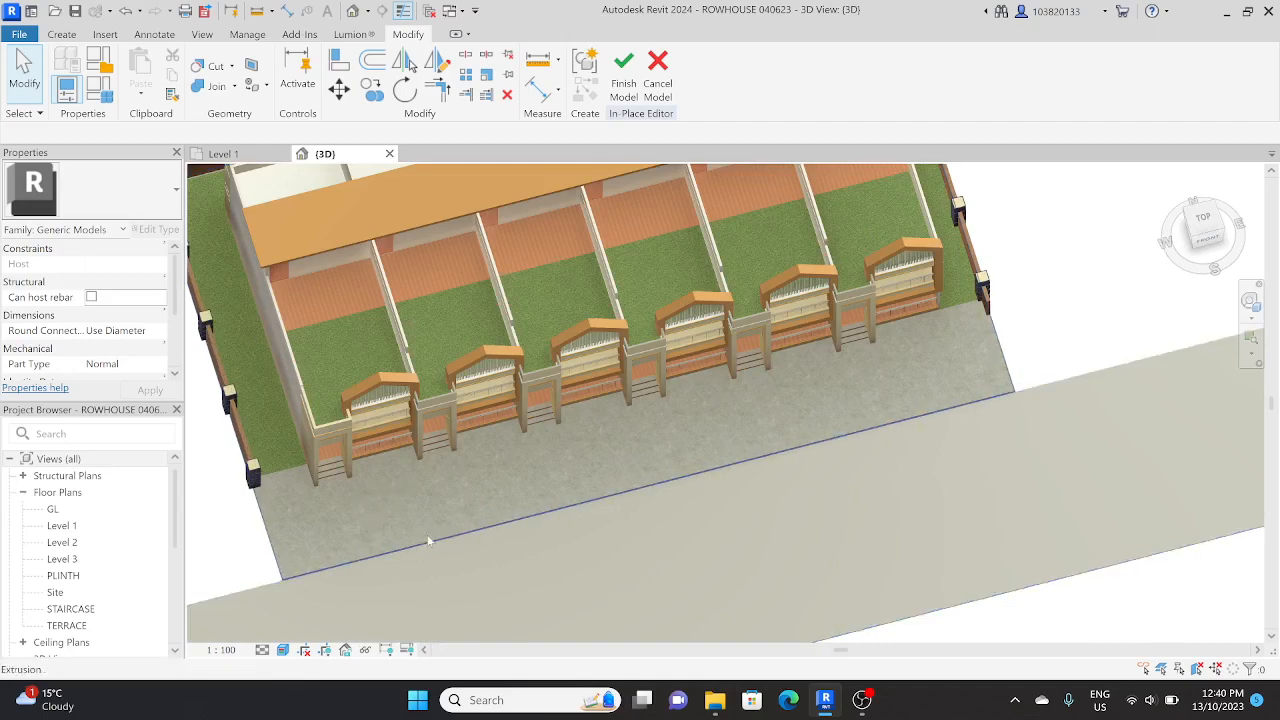
Step: Start a new extrusion and set its work plane by picking the paved front strip between the houses and the road
scroll(454, 524, "down", 4)
scroll(452, 522, "up", 3)
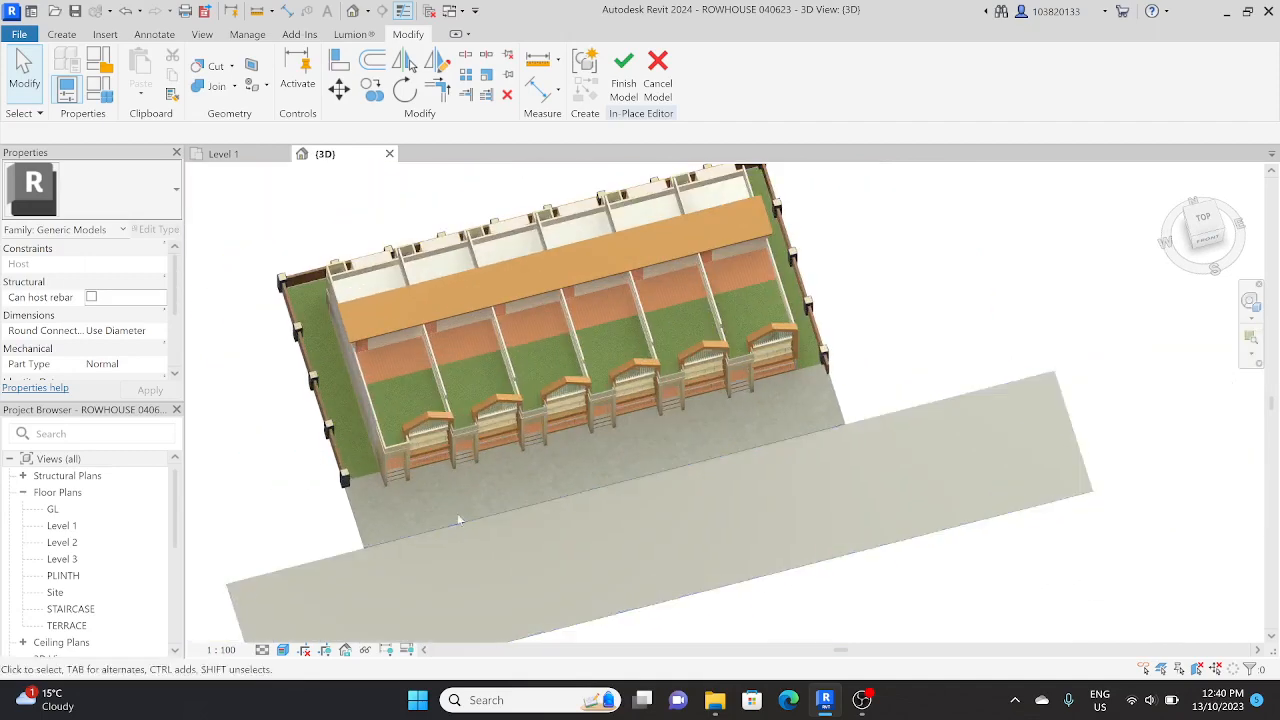
middle_click_drag(457, 513, 354, 394, "shift")
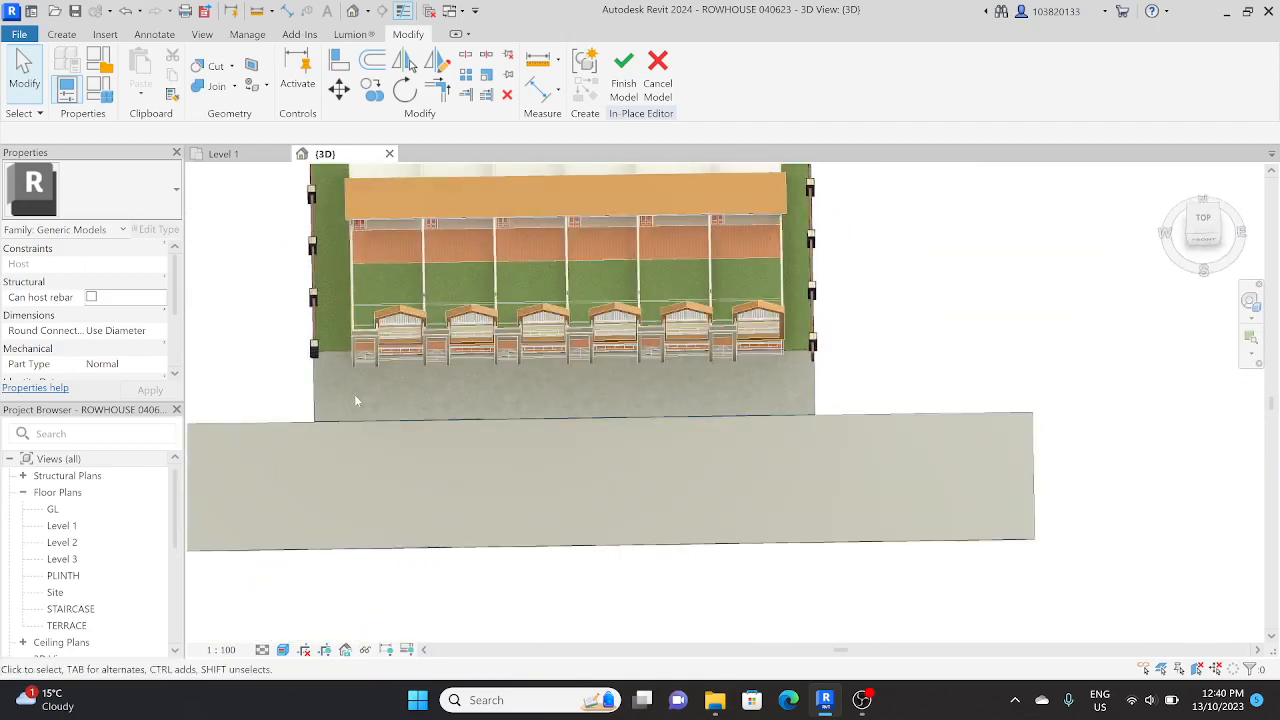
scroll(354, 394, "up", 3)
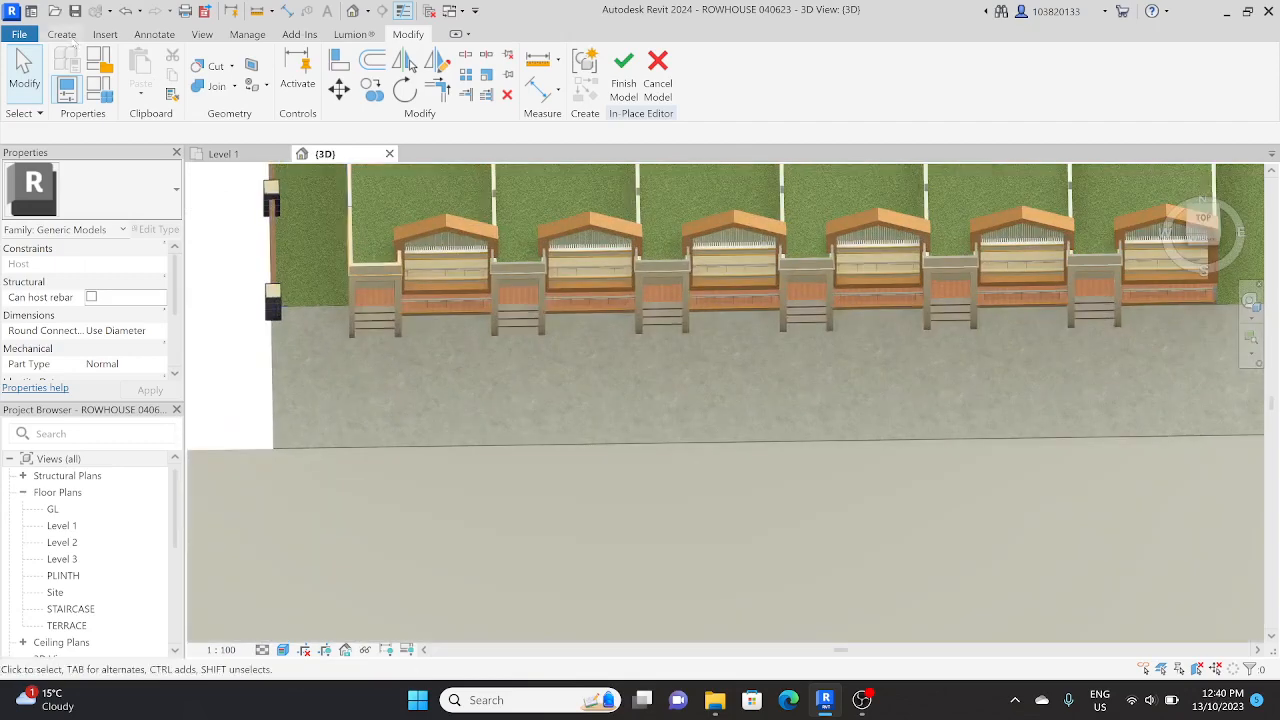
left_click(61, 34)
left_click(137, 64)
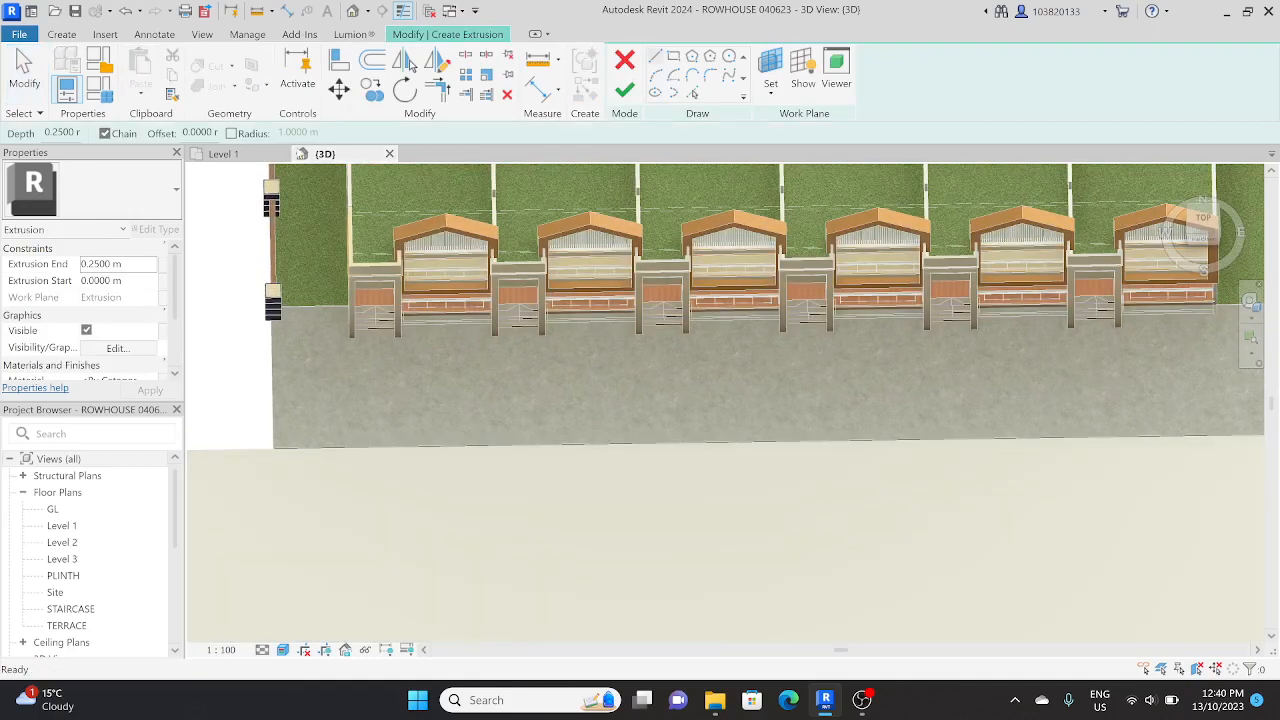
middle_click_drag(521, 332, 643, 347, "shift")
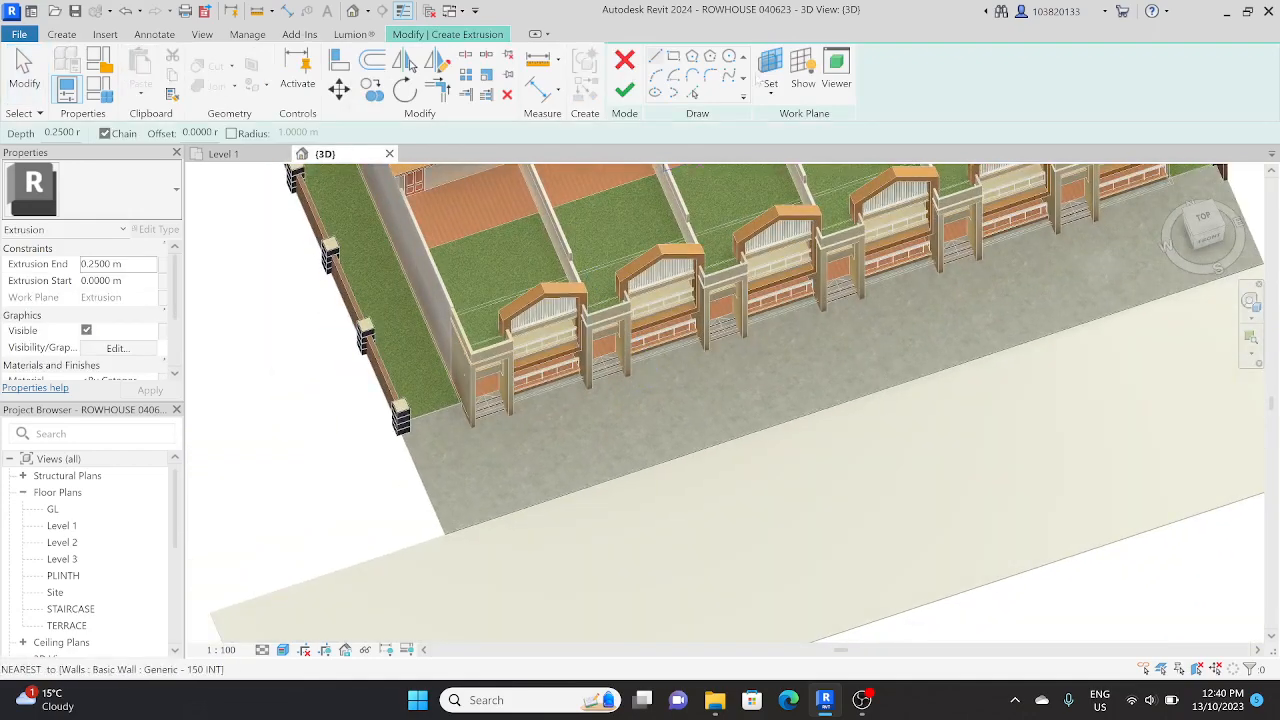
left_click(770, 68)
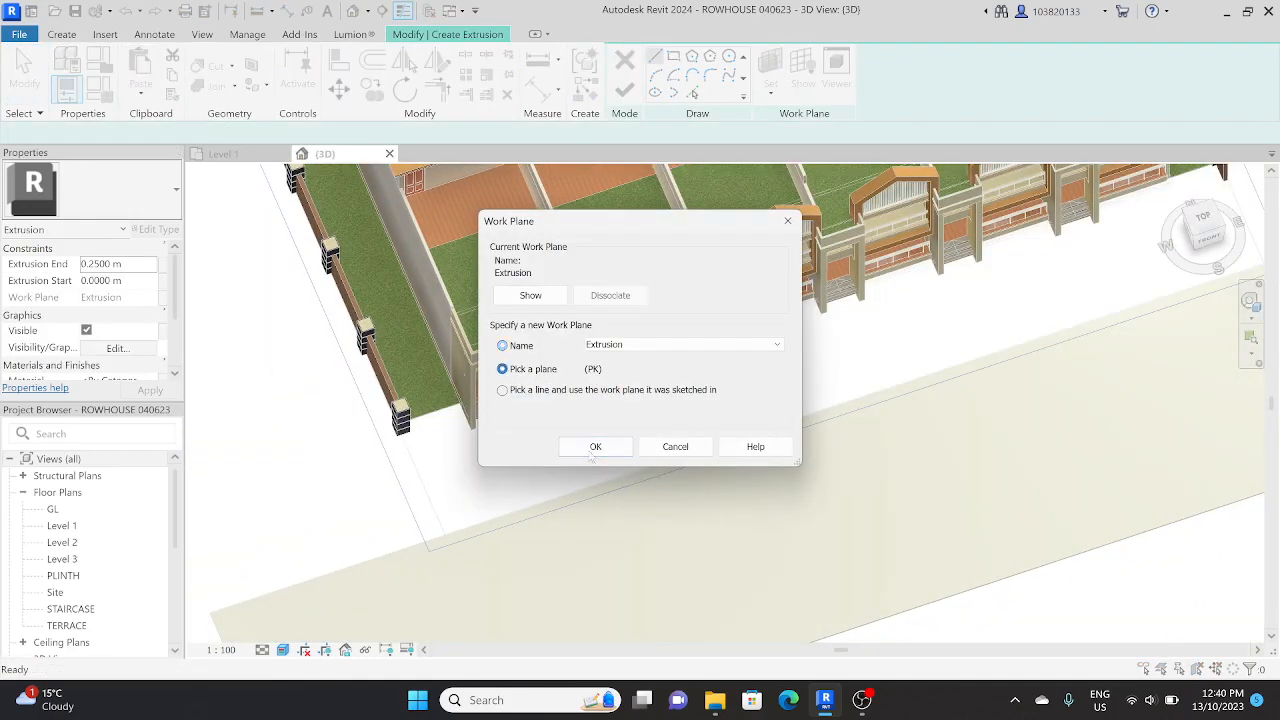
left_click(595, 447)
scroll(535, 510, "up", 3)
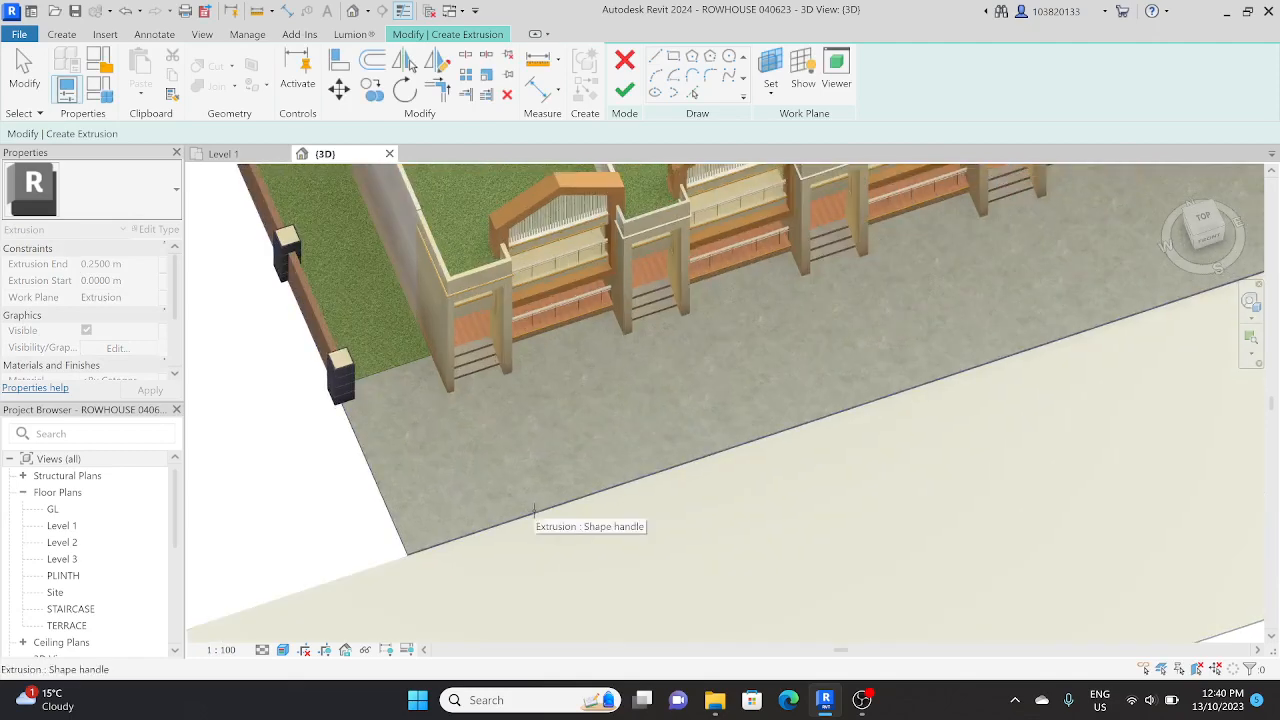
left_click(534, 512)
key("Escape")
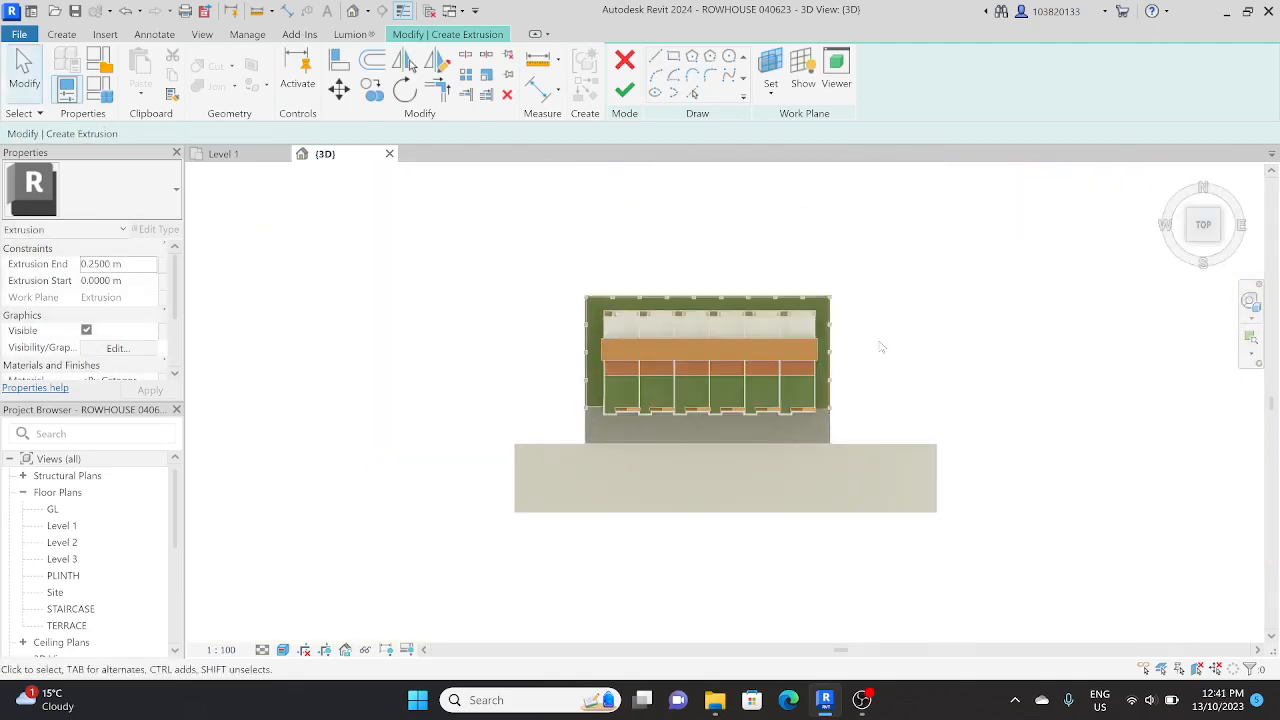
Step: Sketch a rectangle about 2.32 m wide and 5.05 m long from the first house's entrance to the road edge
scroll(626, 477, "up", 3)
scroll(608, 354, "up", 3)
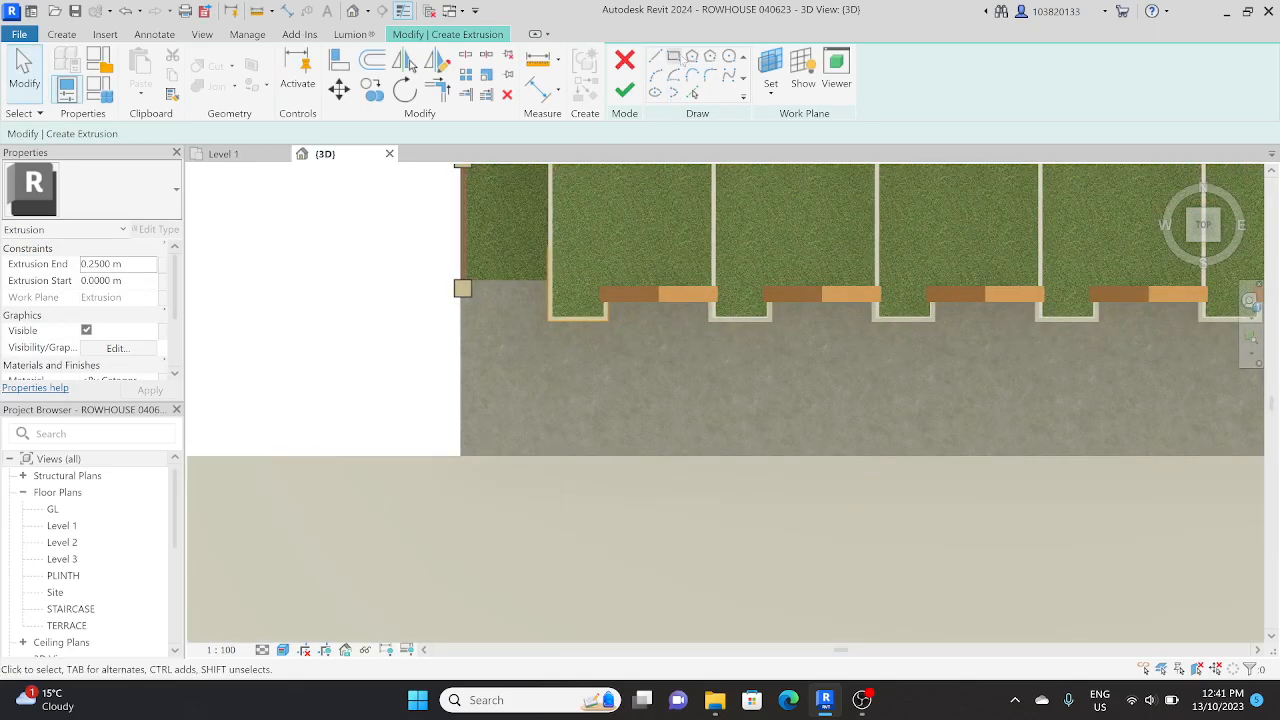
left_click(673, 56)
scroll(550, 310, "up", 5)
left_click(560, 336)
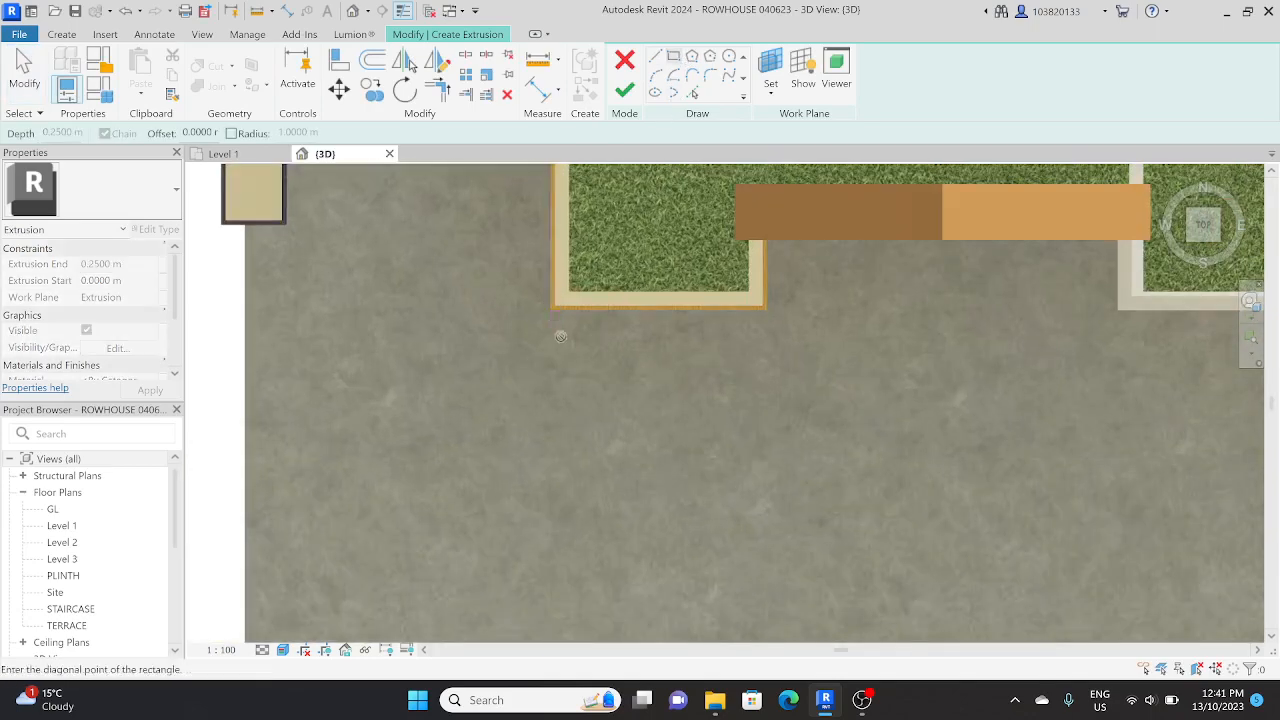
scroll(600, 400, "down", 1)
middle_click_drag(688, 467, 699, 241)
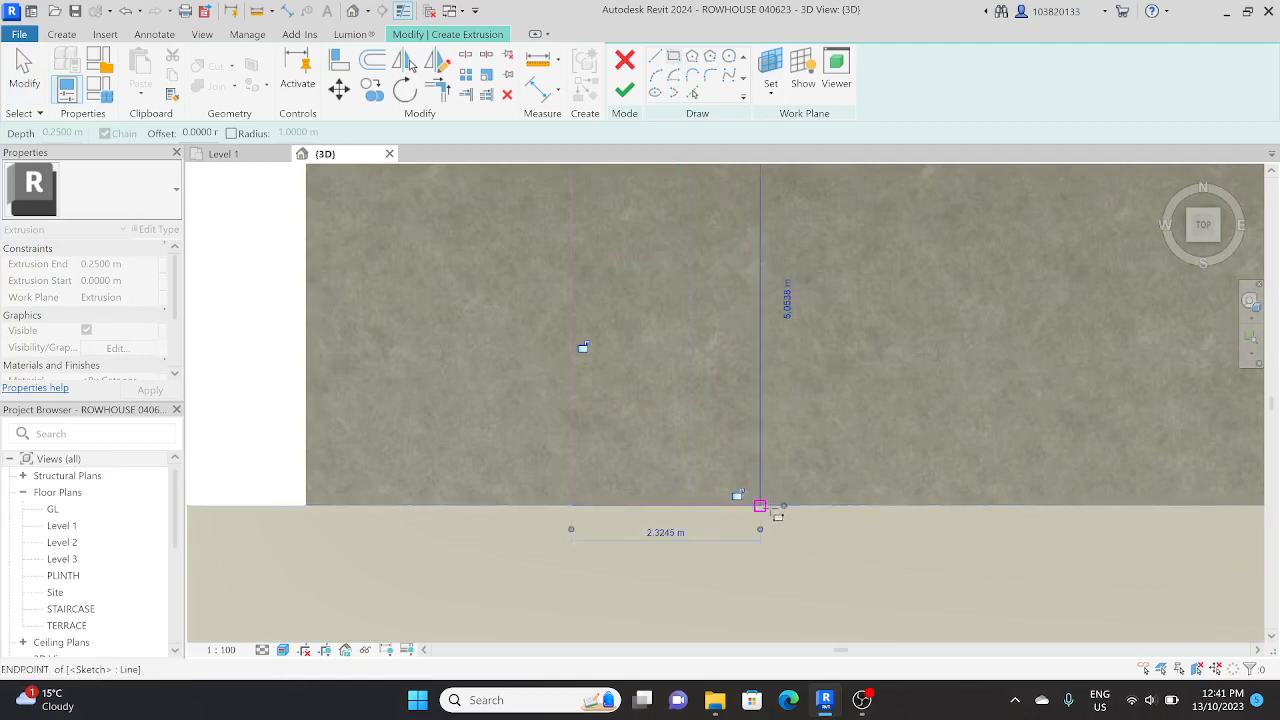
scroll(767, 507, "down", 2)
key("Escape")
key("Escape")
Step: Copy the rectangle as multiple copies to the other five house entrances and finish the extrusion
scroll(768, 322, "up", 4)
scroll(768, 325, "down", 3)
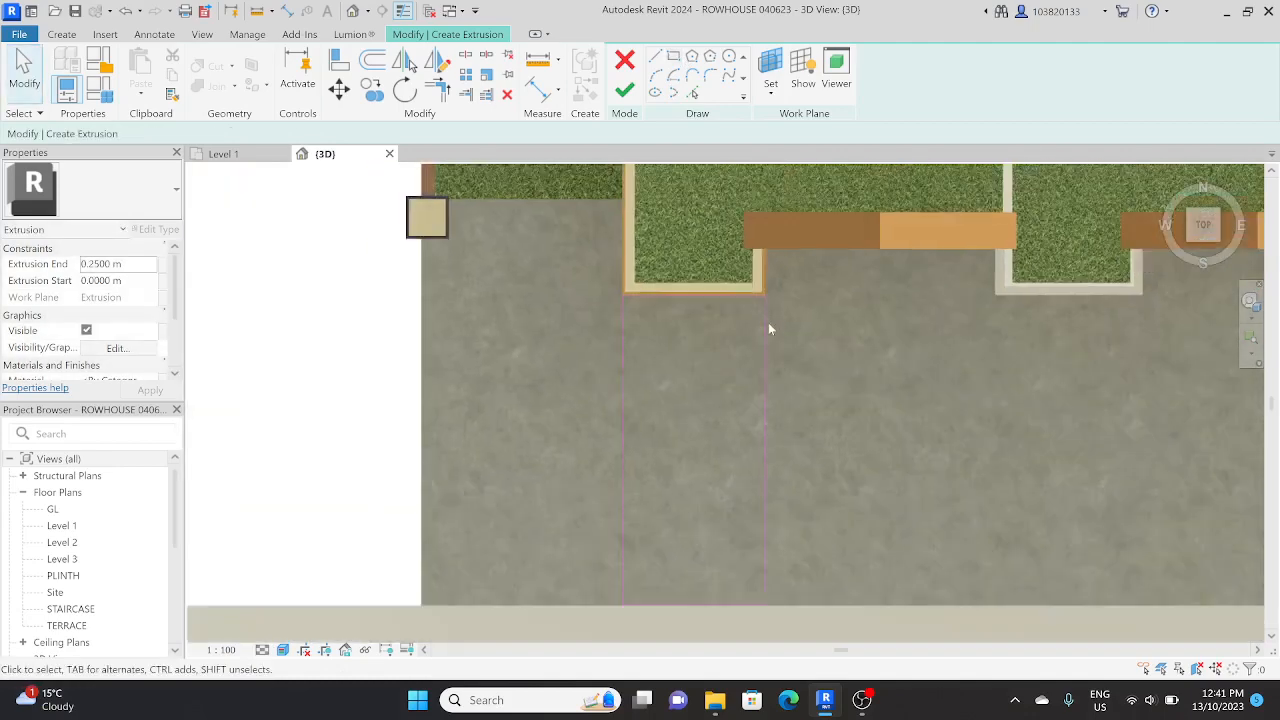
scroll(768, 322, "down", 2)
left_click_drag(760, 395, 796, 296)
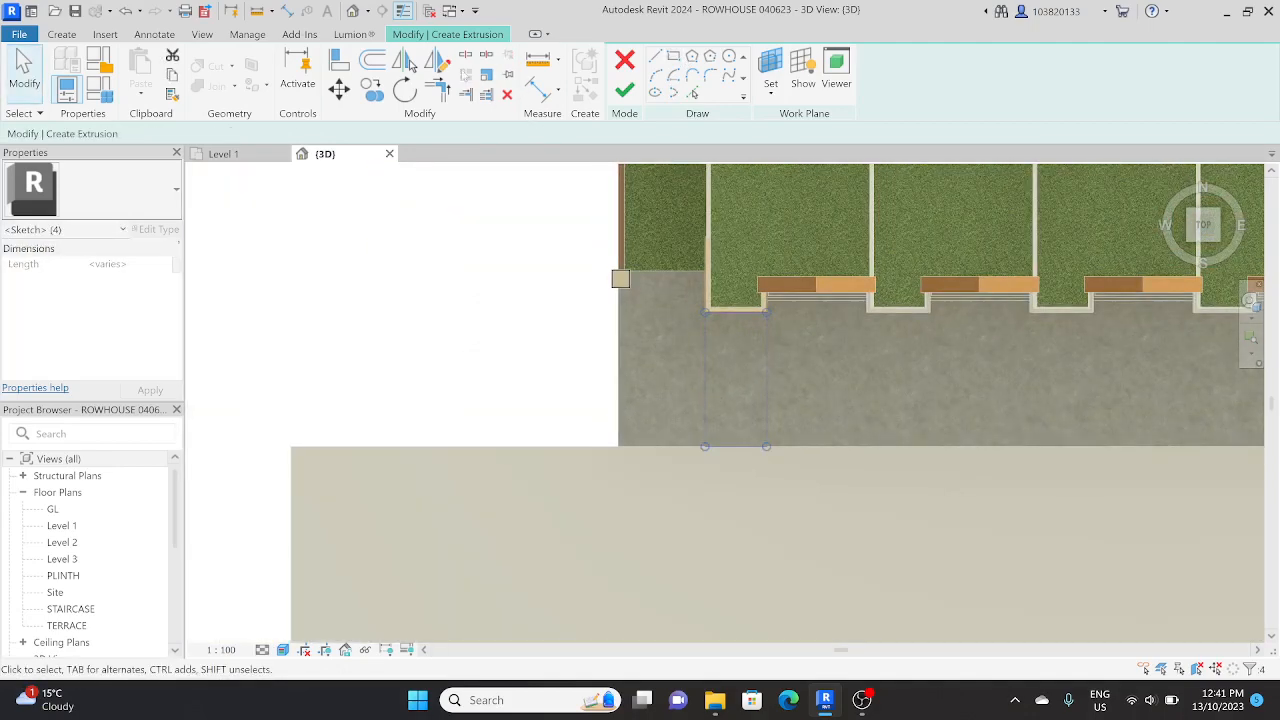
left_click(372, 90)
scroll(706, 318, "up", 4)
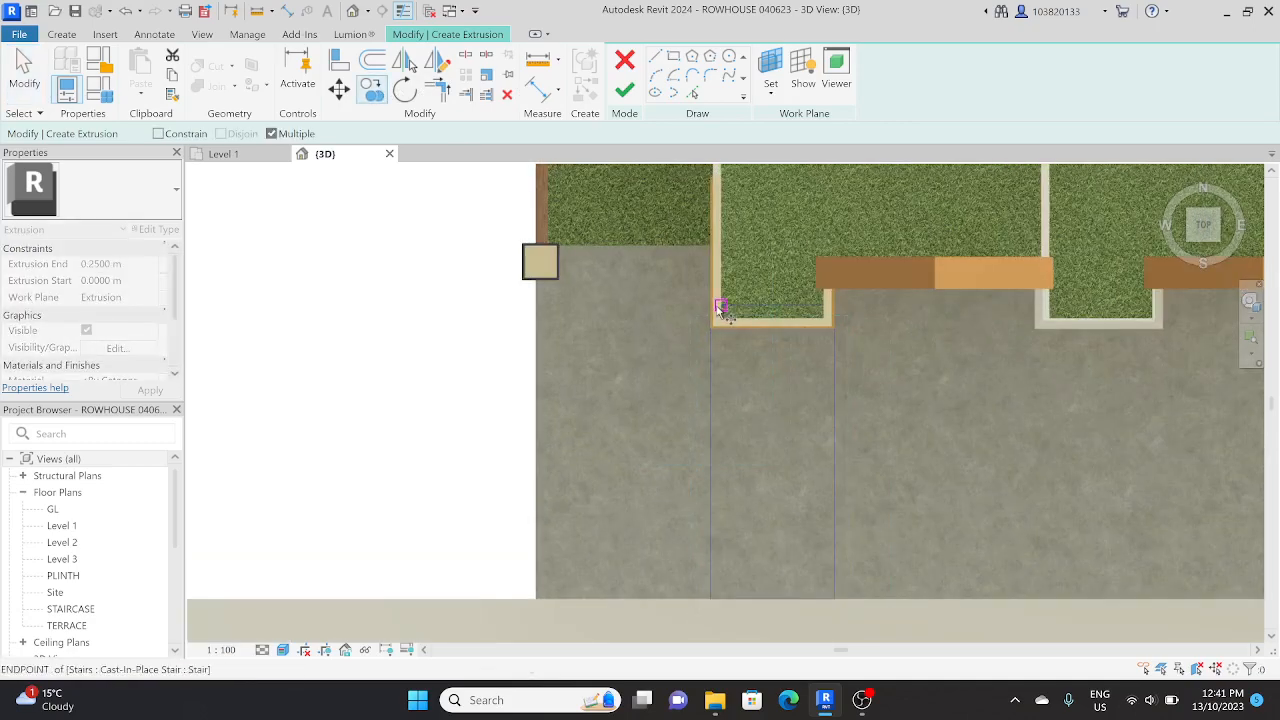
middle_click_drag(1003, 348, 693, 268)
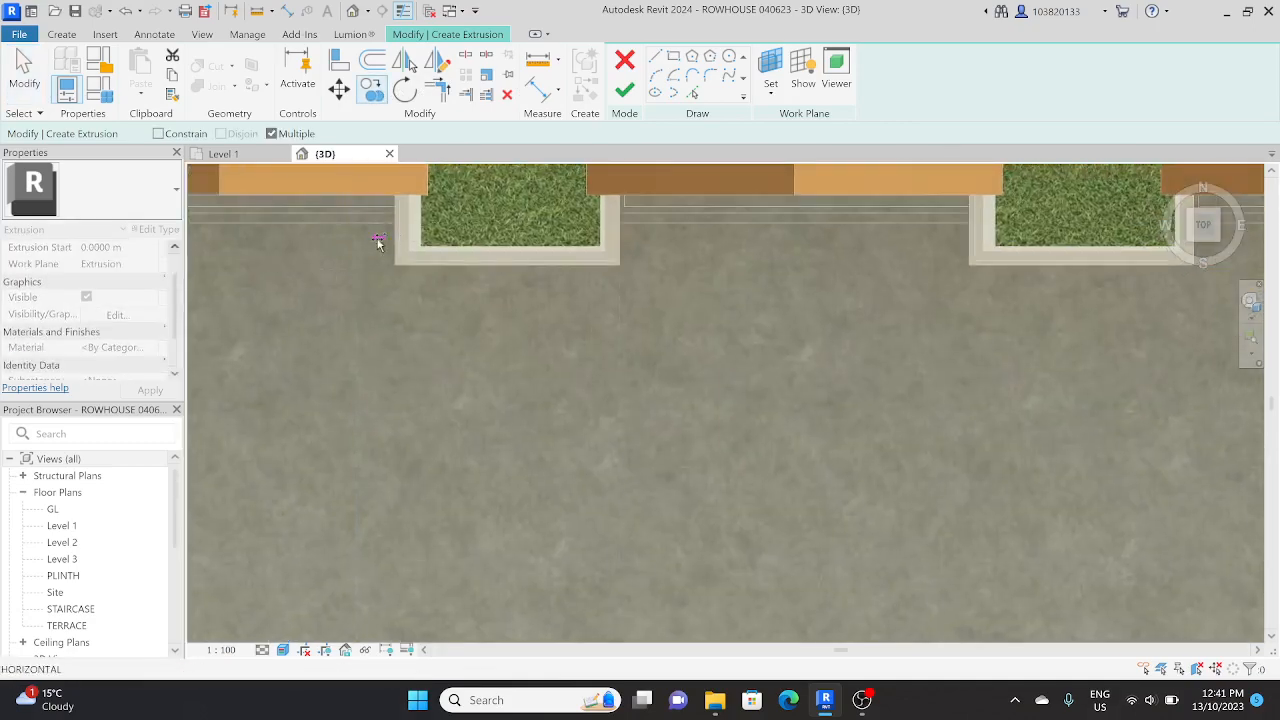
left_click(392, 240)
scroll(610, 285, "down", 2)
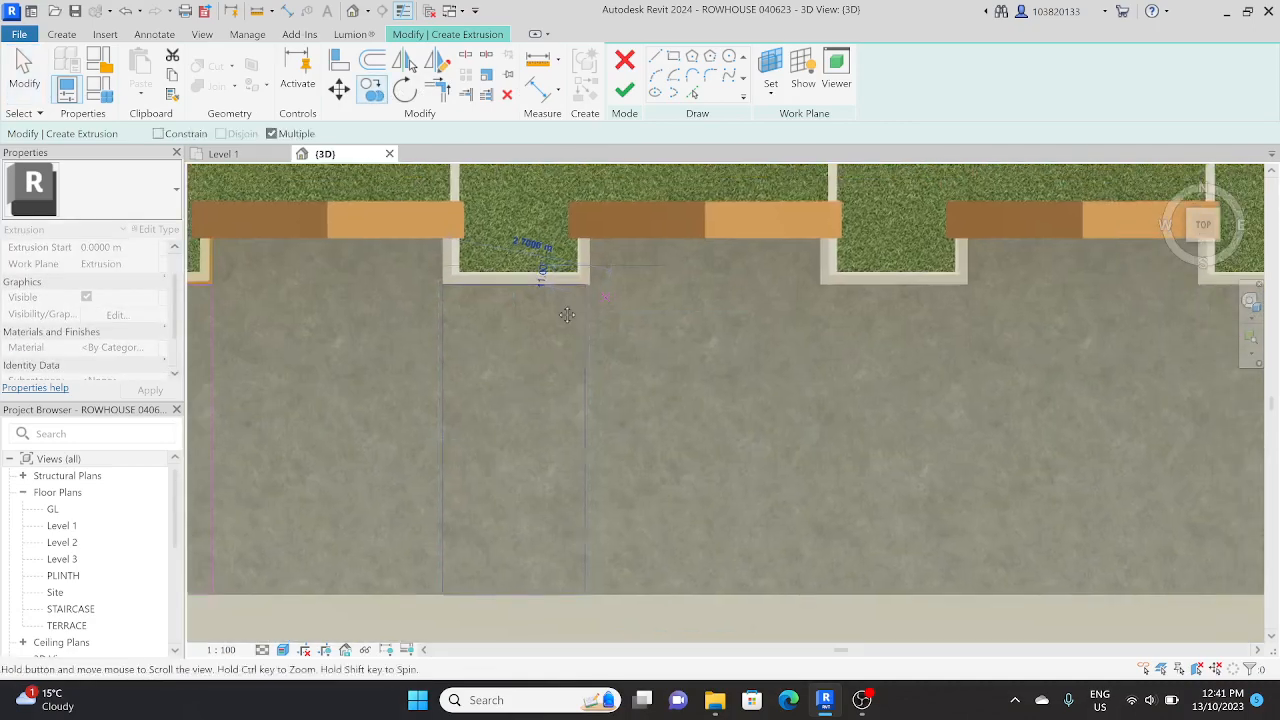
left_click(626, 273)
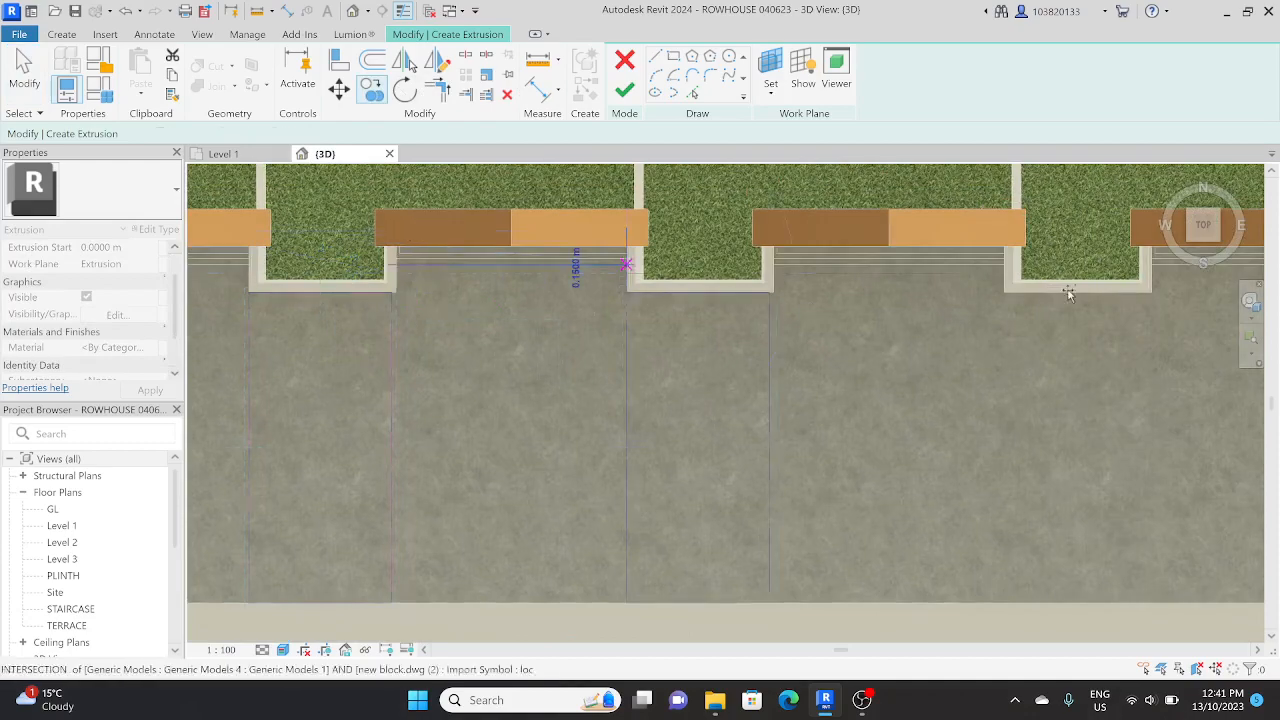
left_click(1004, 275)
middle_click_drag(1034, 303, 411, 342)
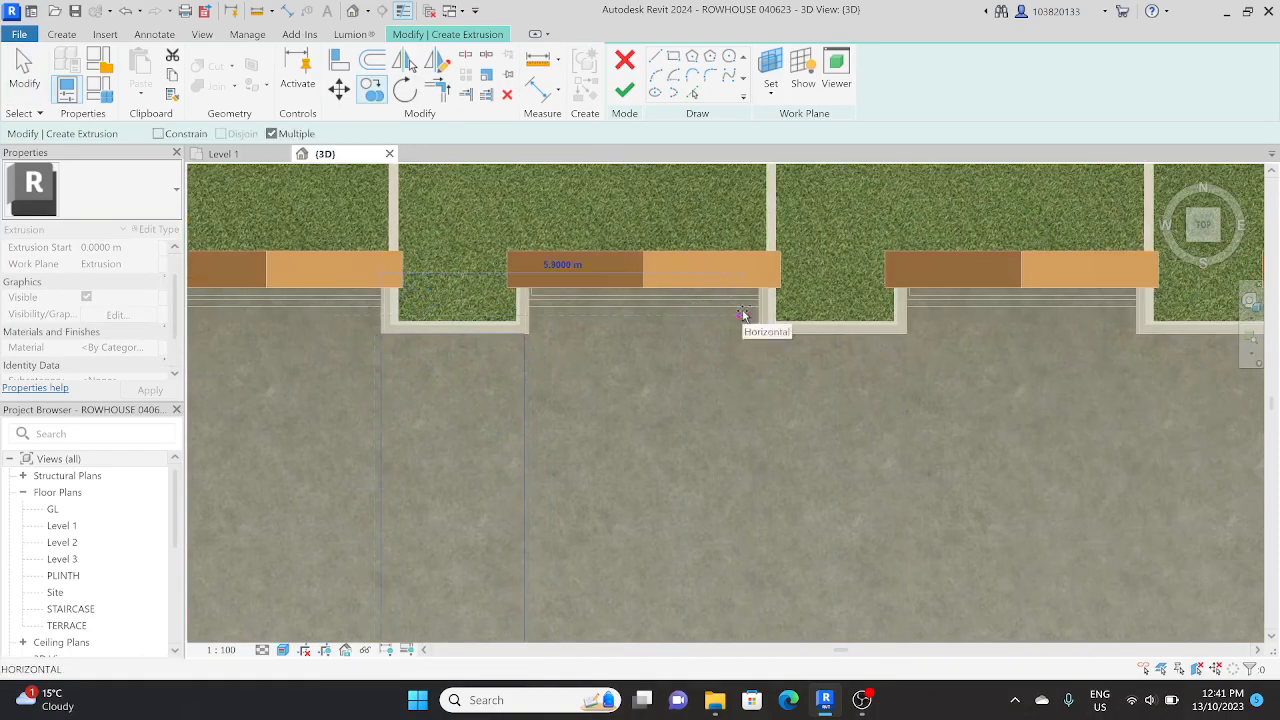
left_click(758, 314)
scroll(1100, 300, "down", 4)
middle_click_drag(1104, 300, 586, 320)
scroll(586, 321, "up", 3)
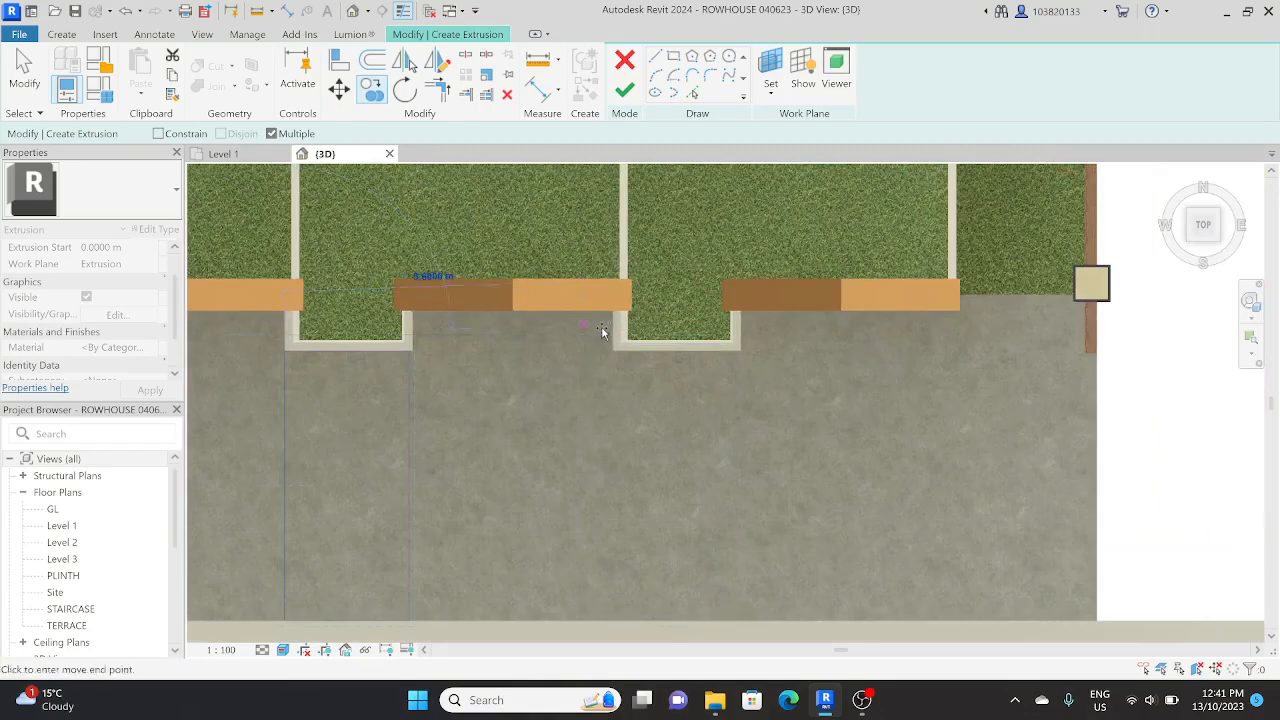
left_click(613, 340)
key("Escape")
key("Escape")
scroll(613, 338, "down", 6)
middle_click_drag(577, 412, 640, 260, "shift")
left_click(624, 90)
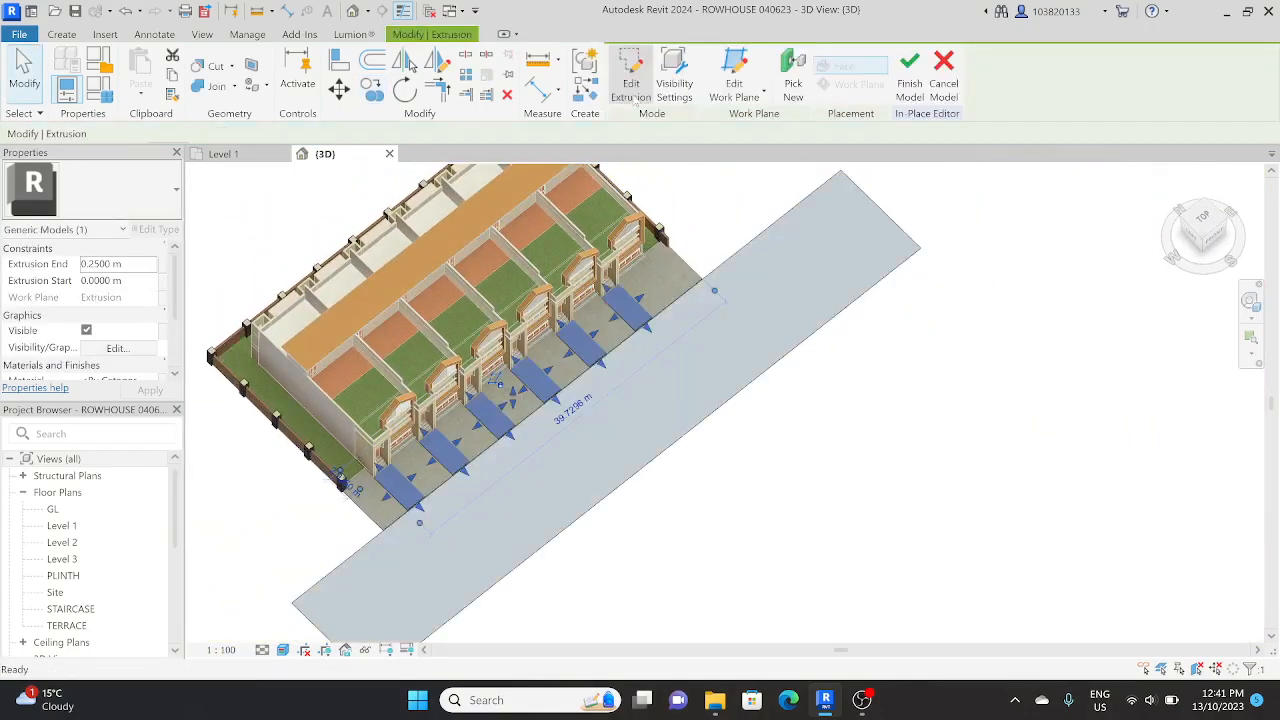
Step: Set the Extrusion End of the six entrance paths to 0.001 m
scroll(557, 379, "up", 5)
left_click(557, 385)
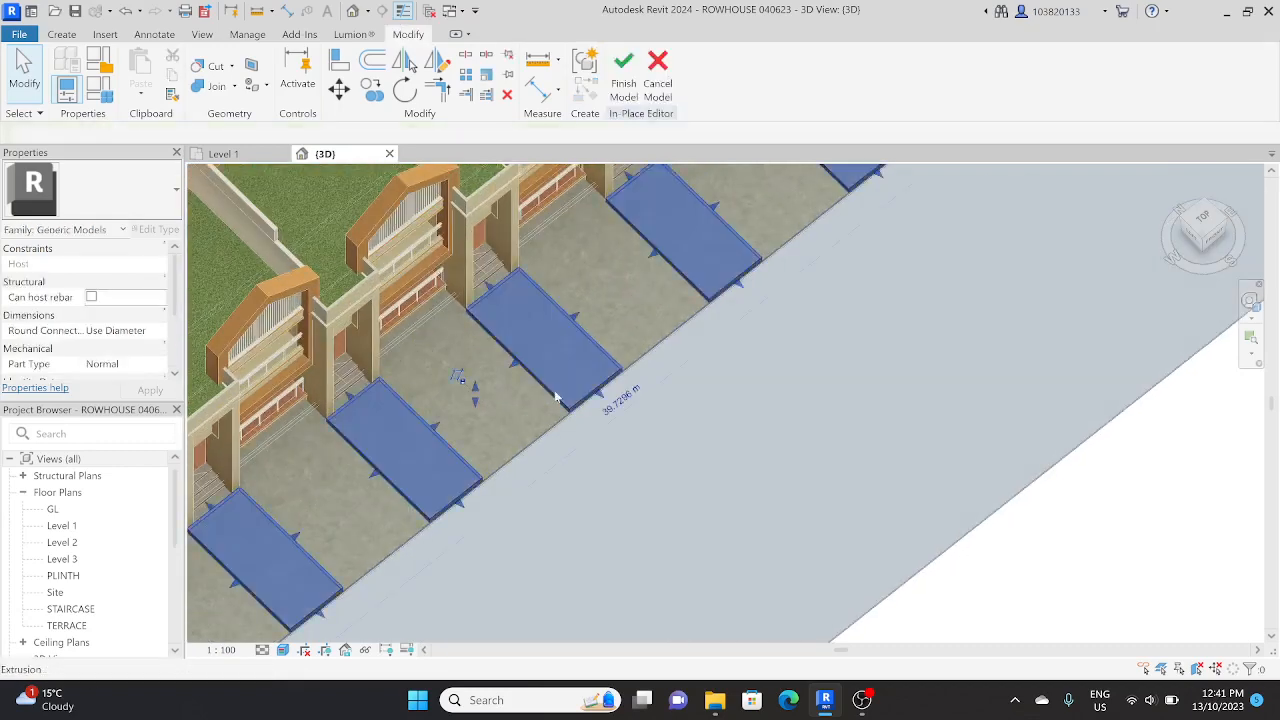
middle_click_drag(557, 393, 492, 352, "shift")
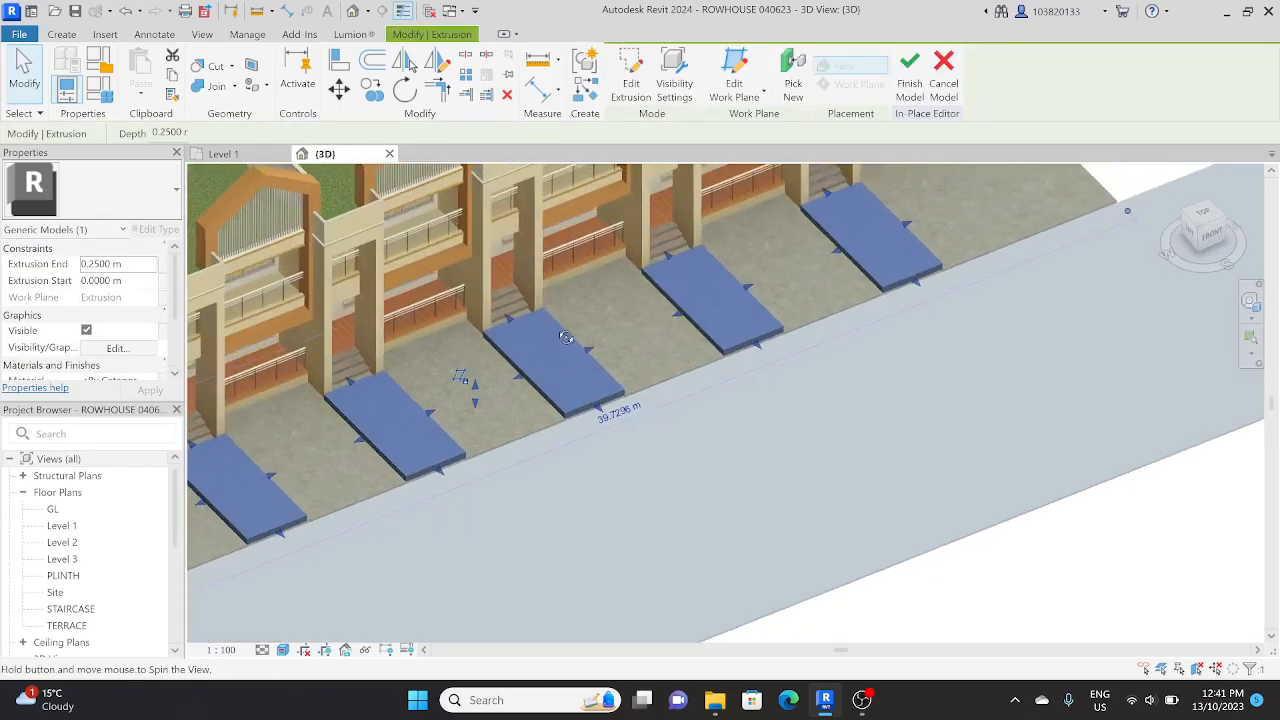
left_click(104, 264)
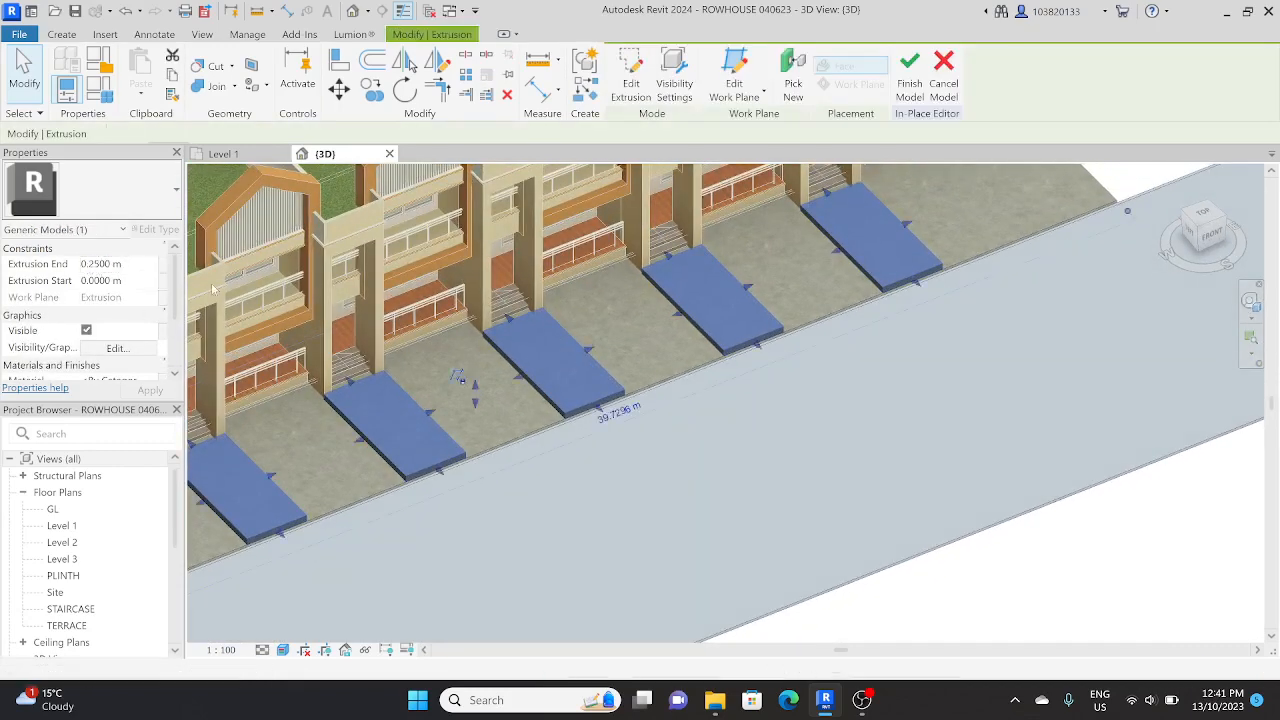
left_click(104, 264)
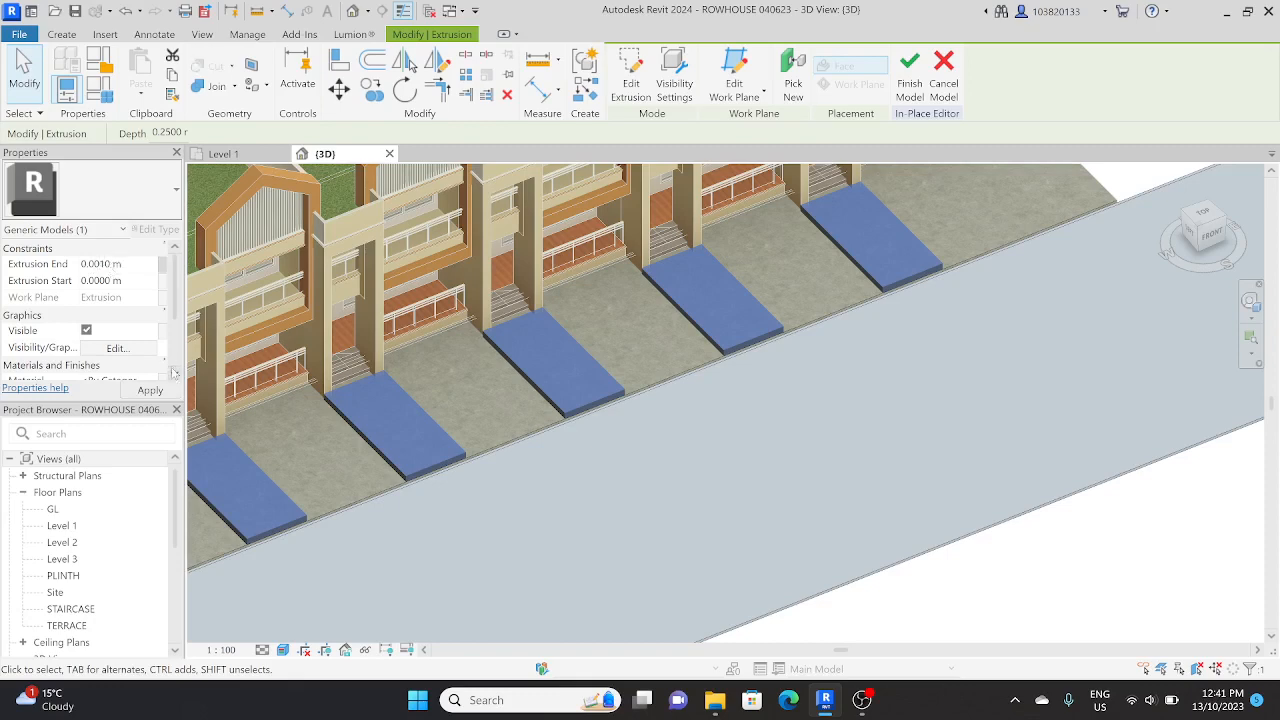
left_click(498, 472)
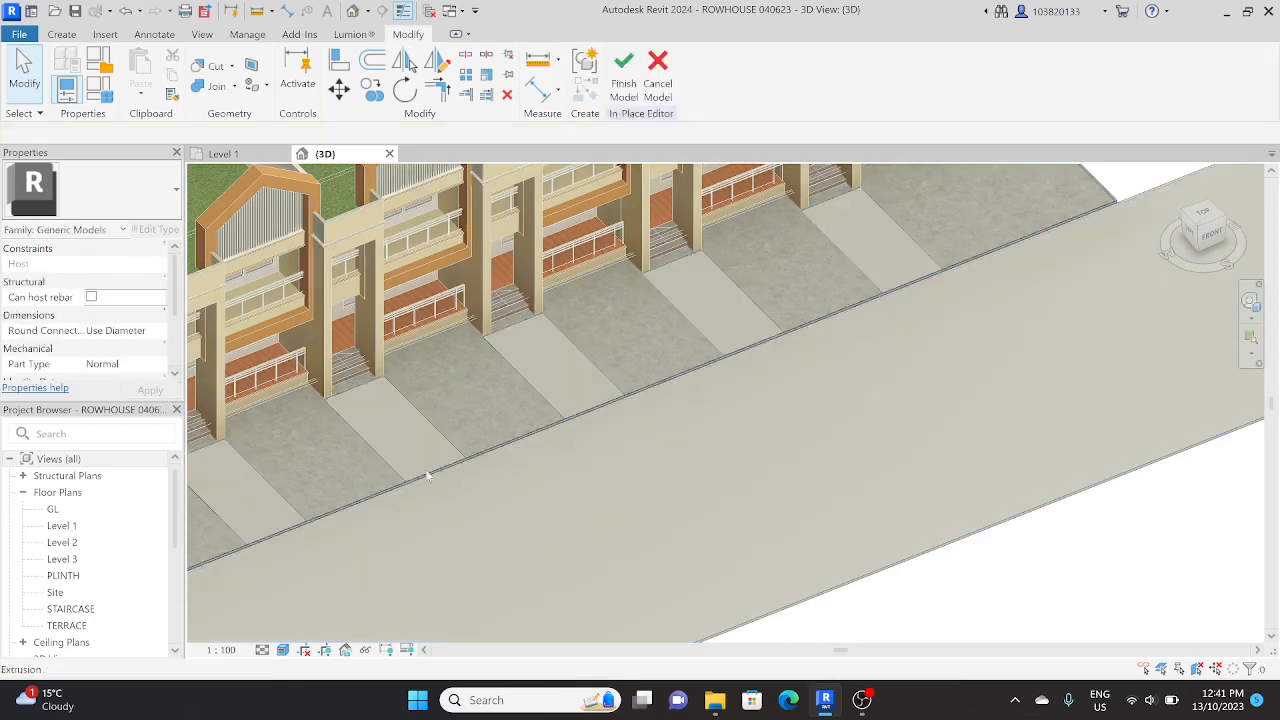
Step: Try to stretch the house-side edge of an entrance path back towards the steps with its shape handle
left_click(438, 436)
scroll(438, 436, "up", 3)
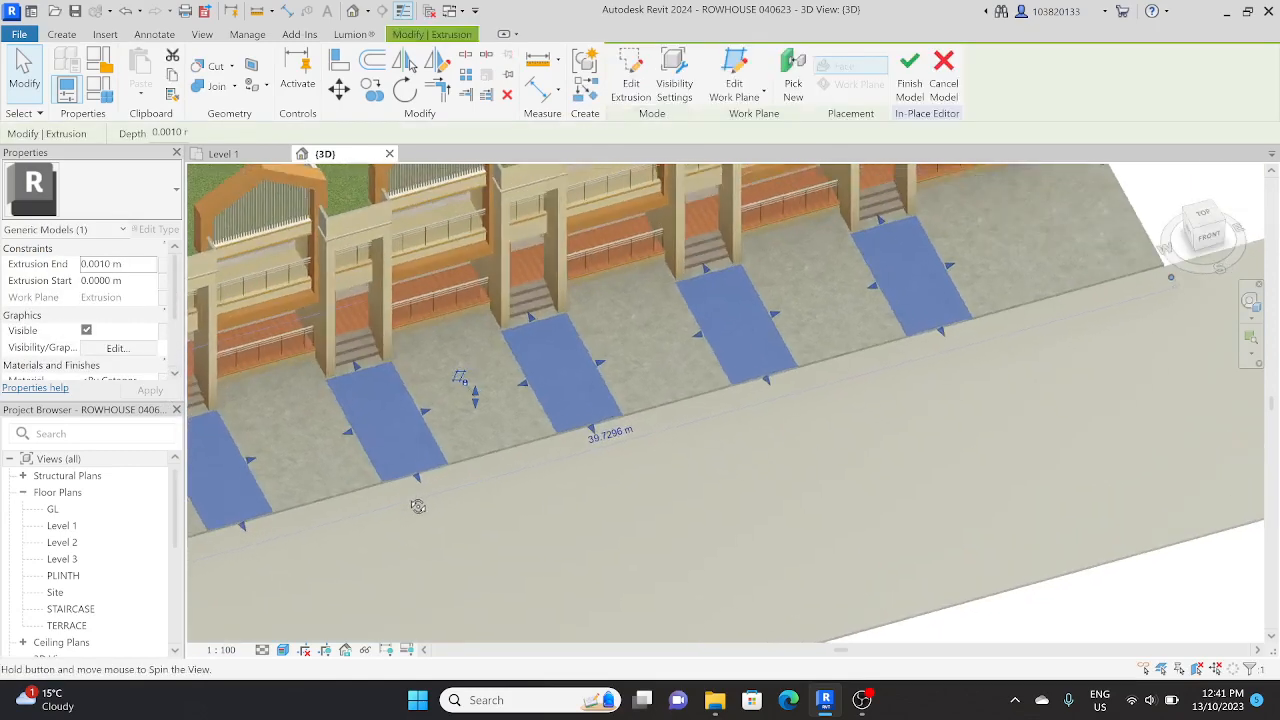
left_click_drag(358, 361, 354, 357)
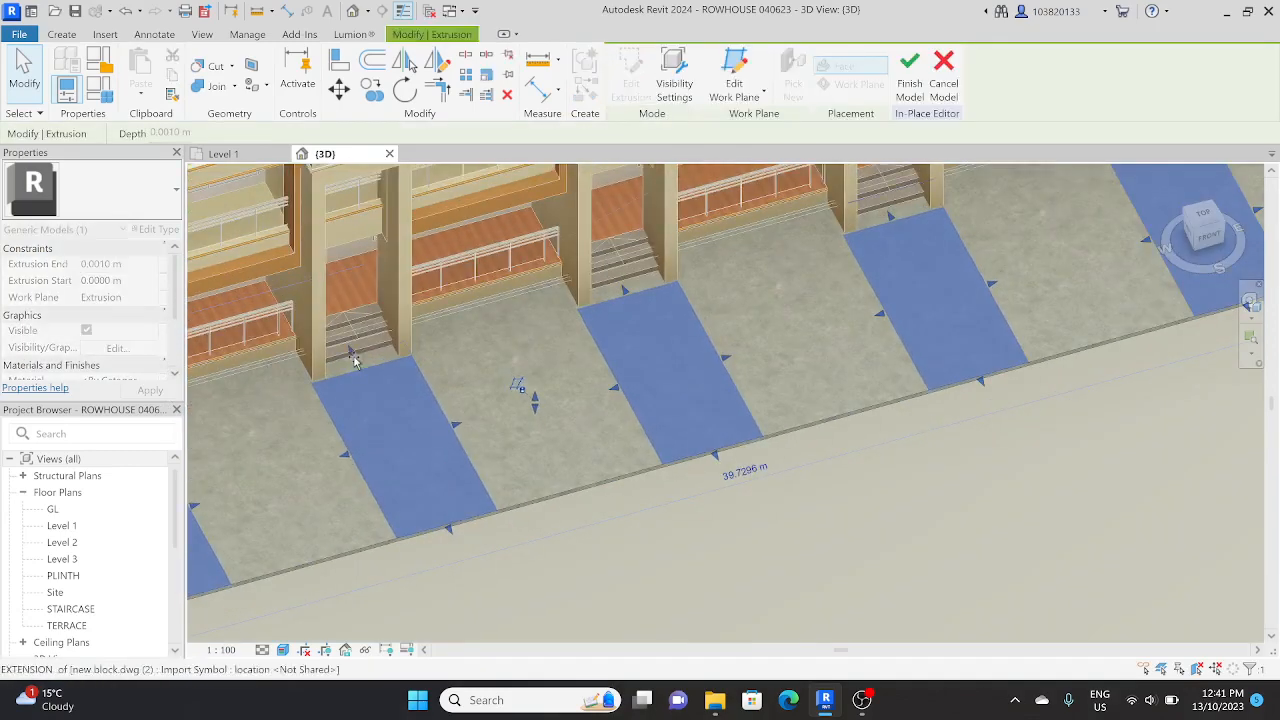
key("Escape")
left_click(472, 358)
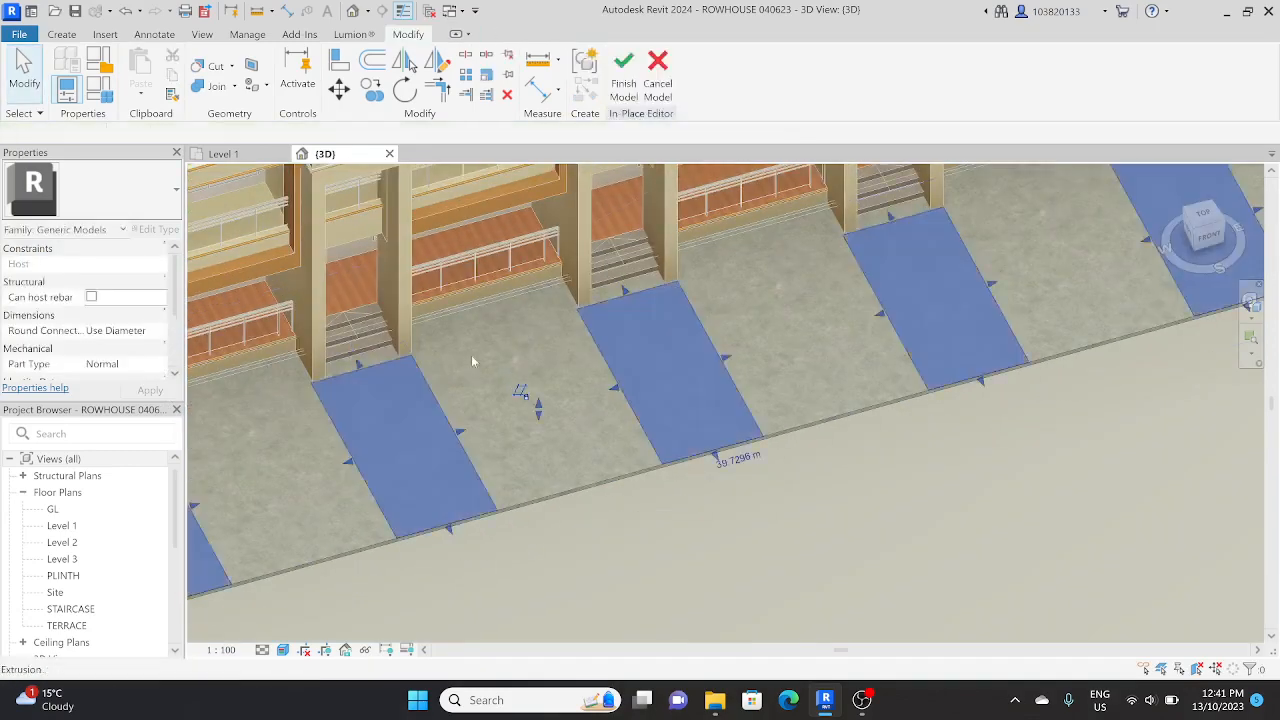
Step: Edit the entrance paths' sketch and move the selected house-side edges about 0.4 m back to the steps in the GL floor plan
left_click(633, 76)
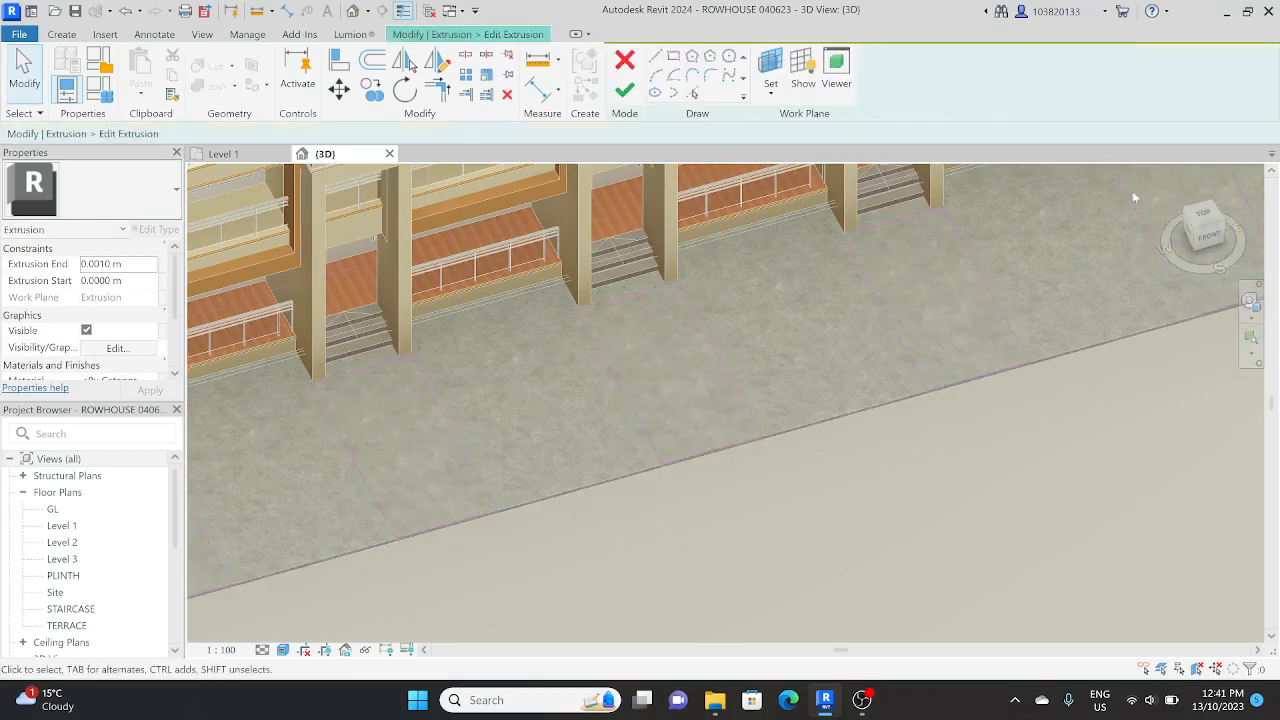
left_click(1203, 216)
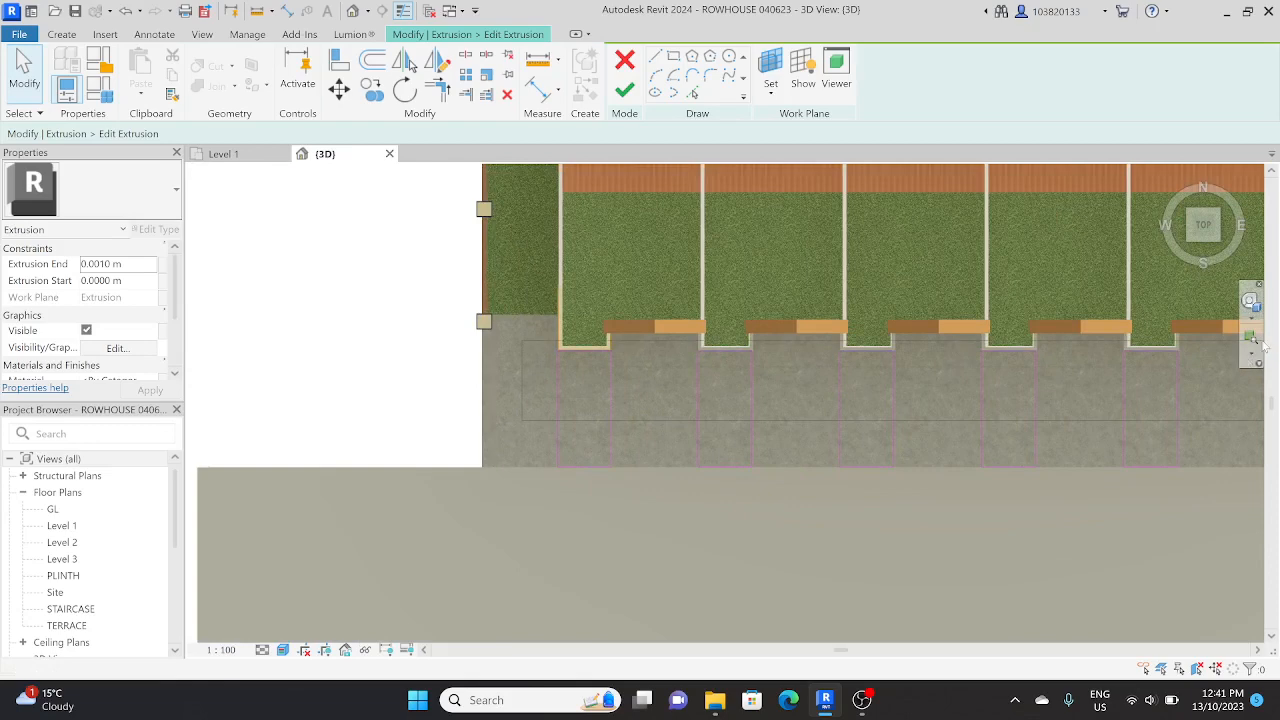
left_click_drag(1262, 341, 1262, 341)
middle_click_drag(1021, 427, 869, 409)
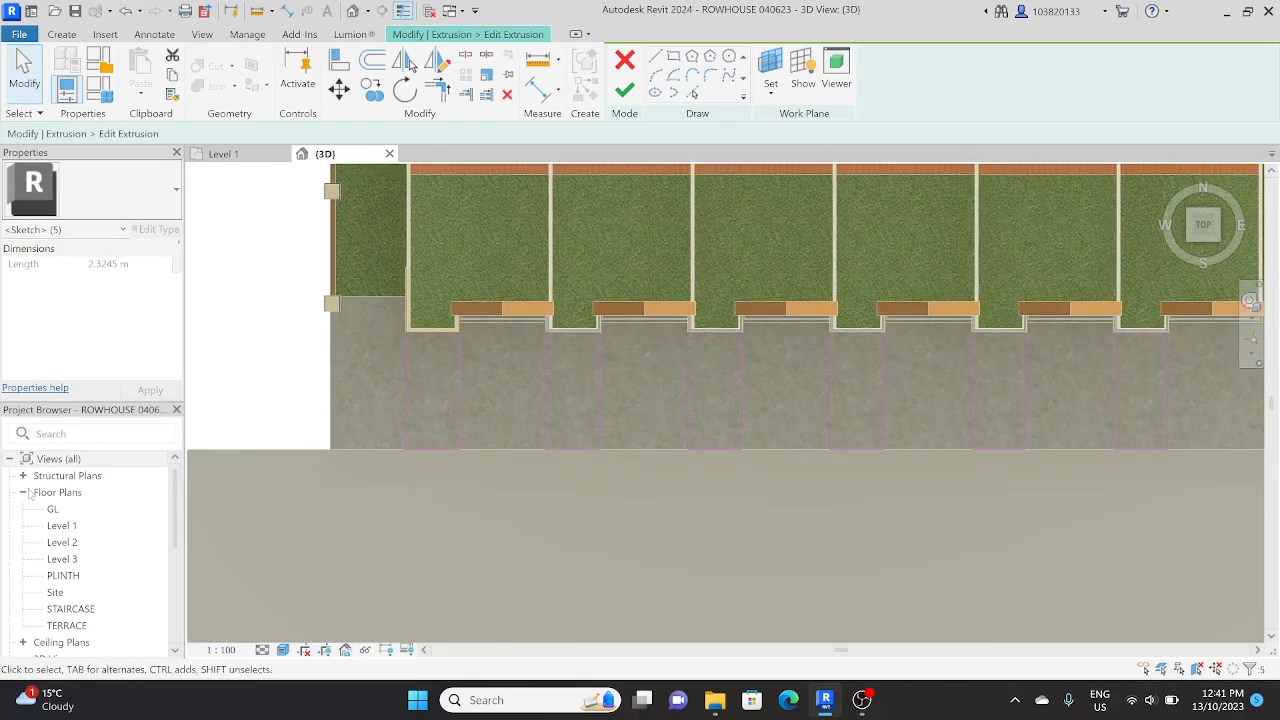
double_click(62, 525)
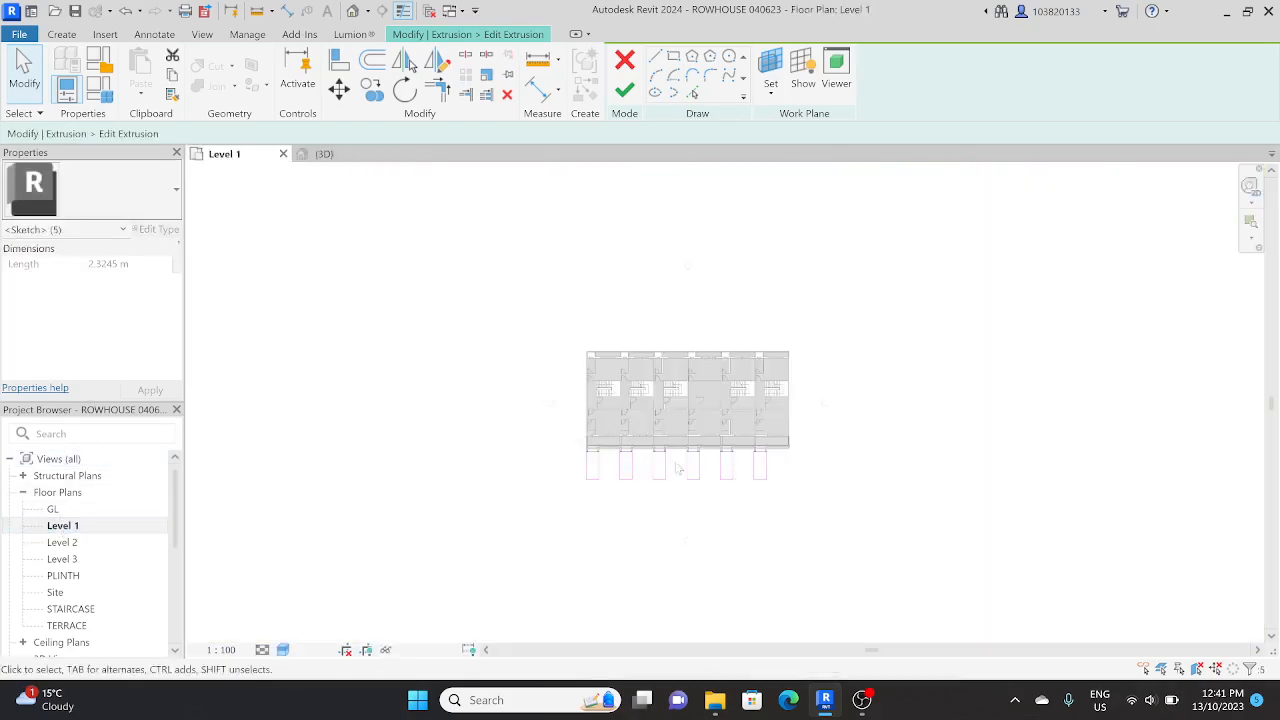
double_click(53, 509)
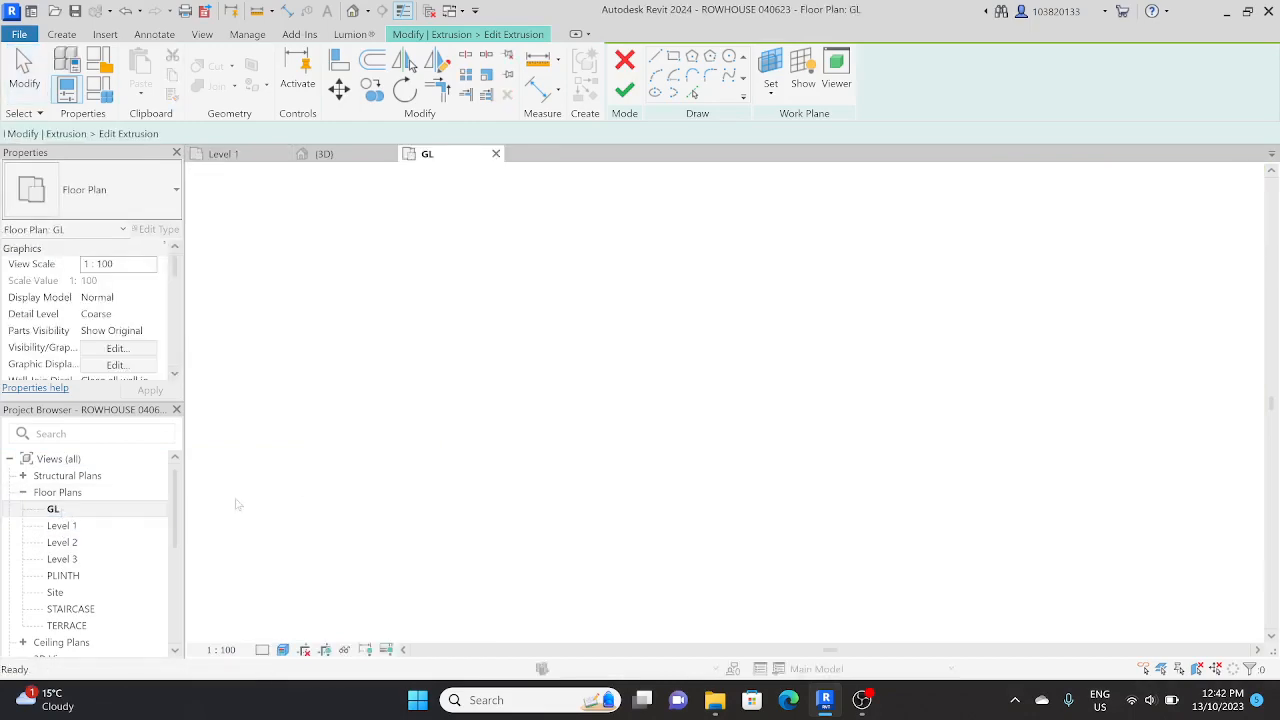
scroll(485, 491, "up", 5)
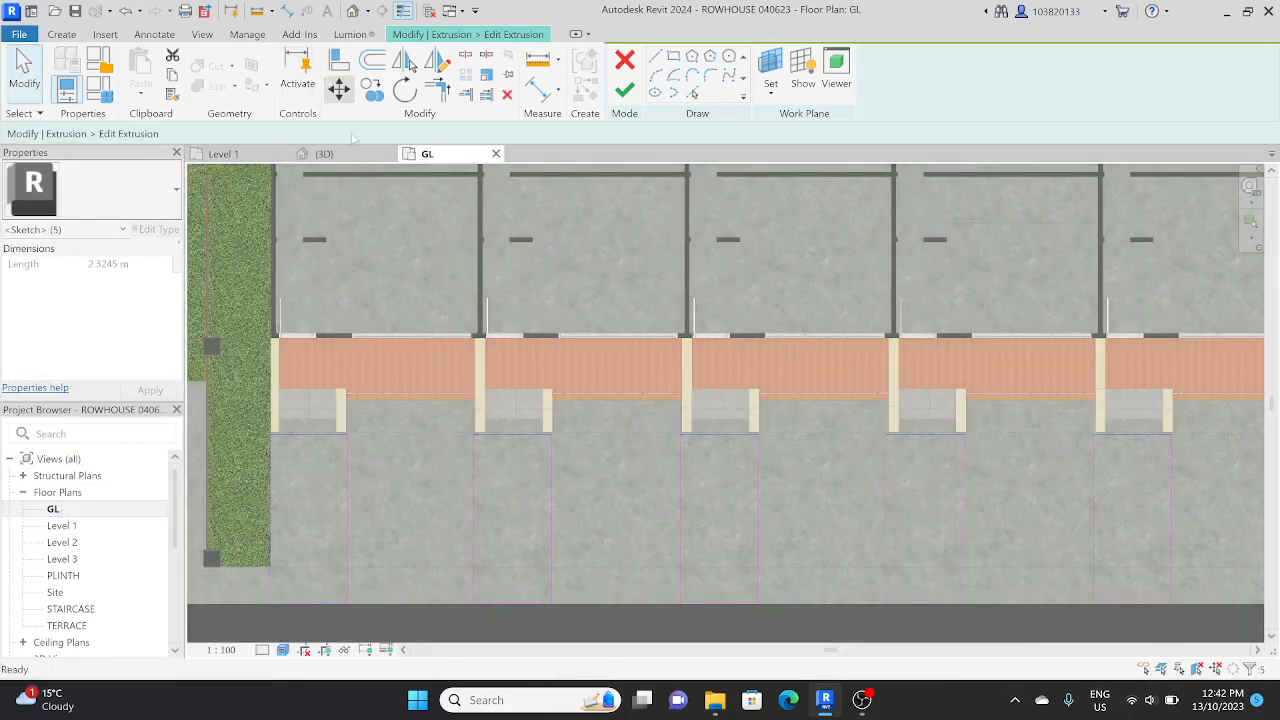
left_click(339, 89)
scroll(325, 419, "up", 3)
left_click(317, 459)
left_click(315, 422)
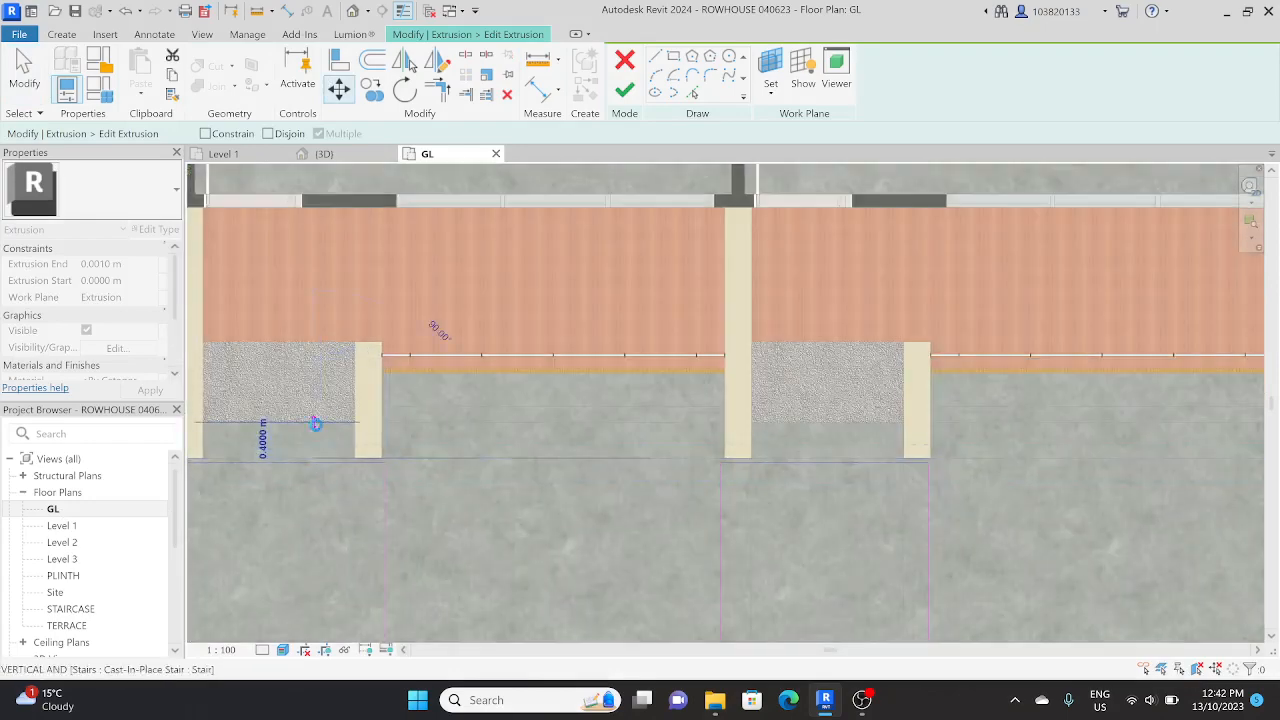
Step: Move the house-side edges of all six entrance path outlines slightly back against the steps and finish the extrusion sketch
scroll(315, 424, "down", 3)
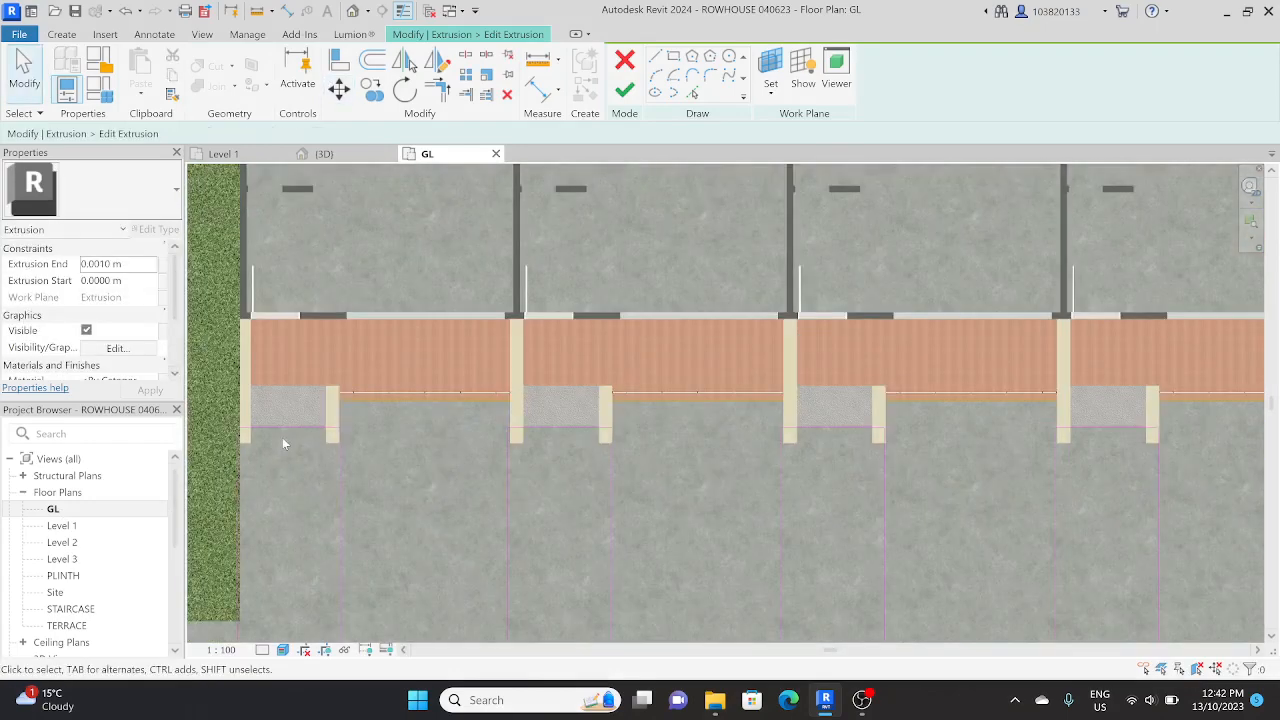
mouse_move(222, 445)
left_mouse_down()
mouse_move(670, 444)
mouse_move(1190, 410)
left_mouse_up()
scroll(1180, 410, "down", 4)
middle_click_drag(954, 429, 785, 402)
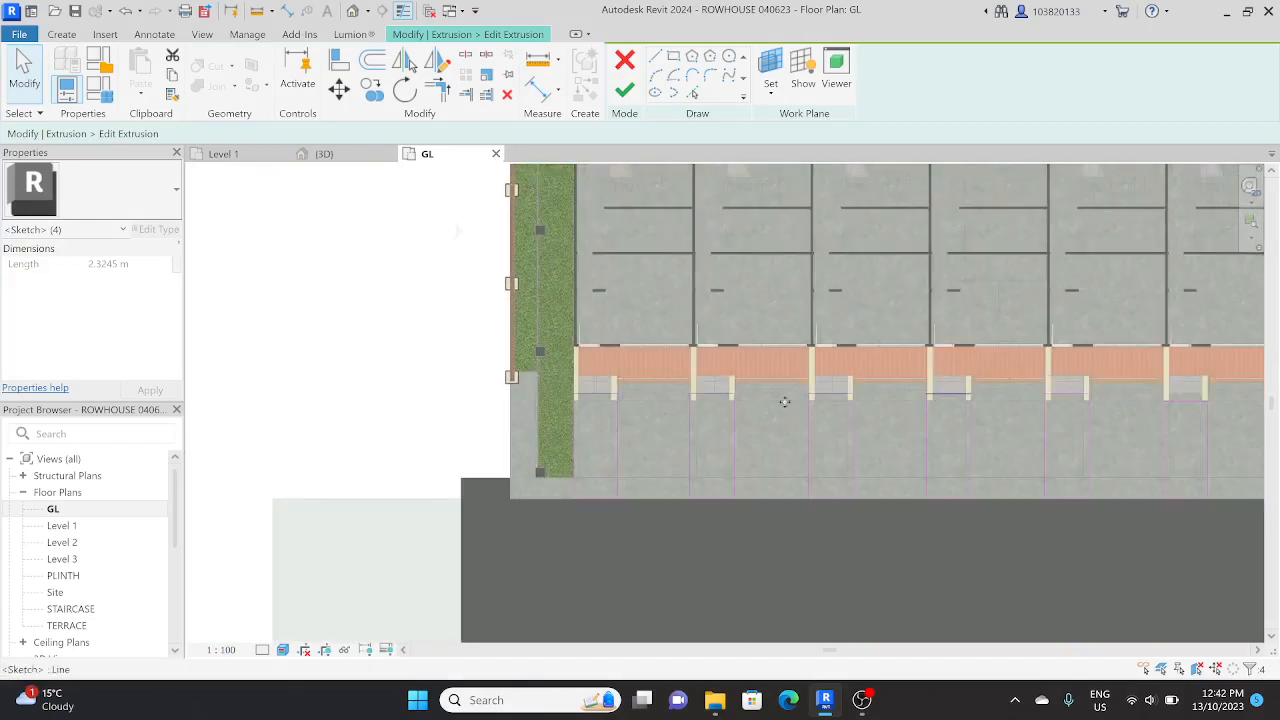
scroll(615, 411, "down", 4)
left_click_drag(588, 414, 1018, 367)
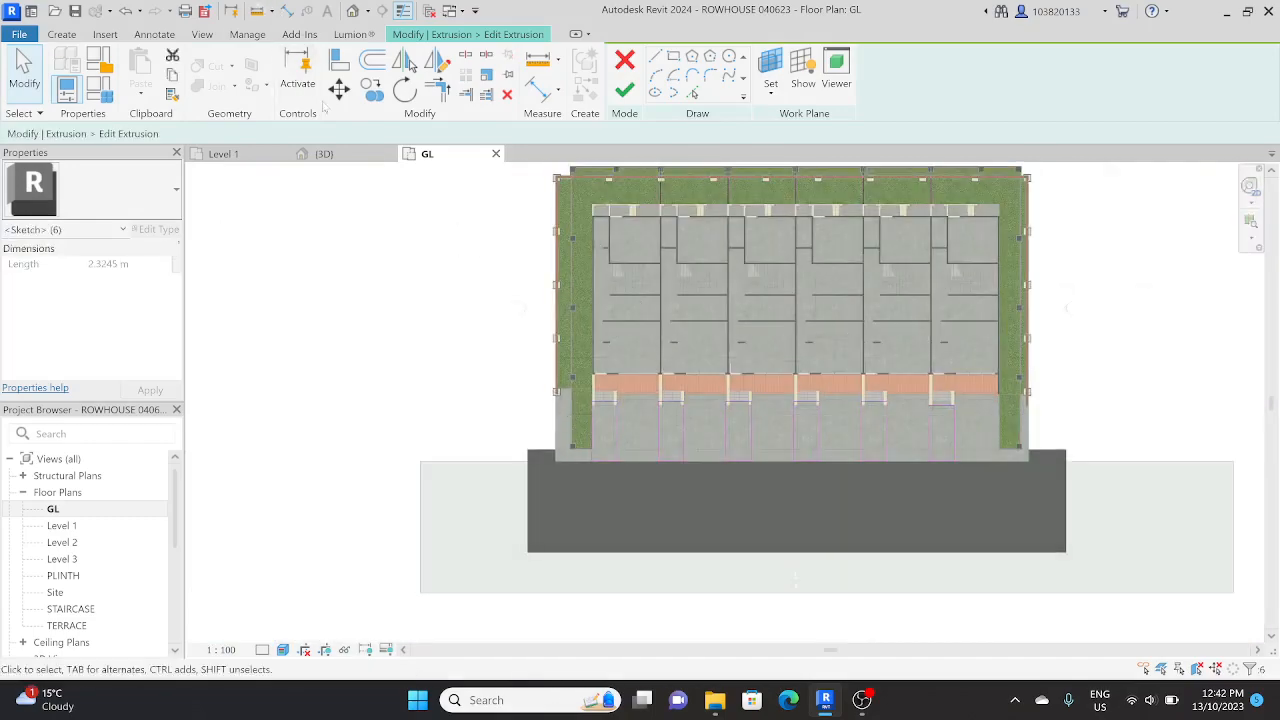
left_click(339, 89)
scroll(610, 412, "up", 8)
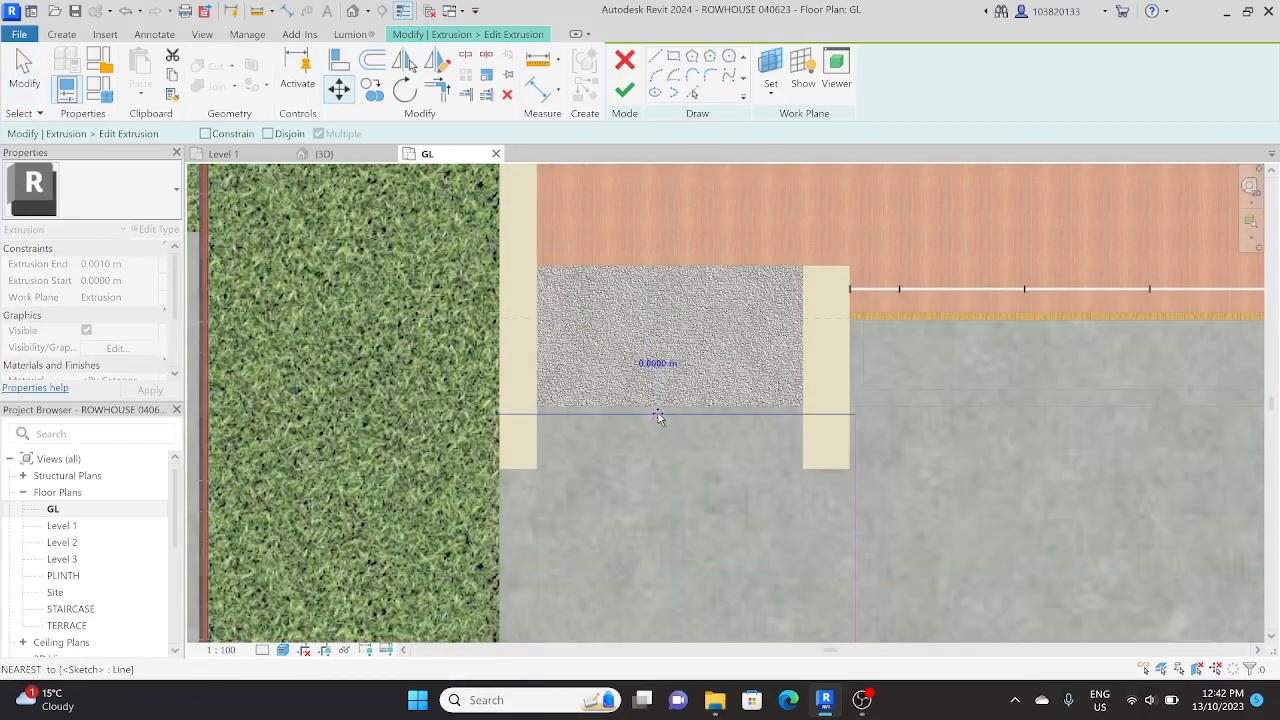
left_click(657, 407)
scroll(657, 407, "down", 3)
left_click(622, 95)
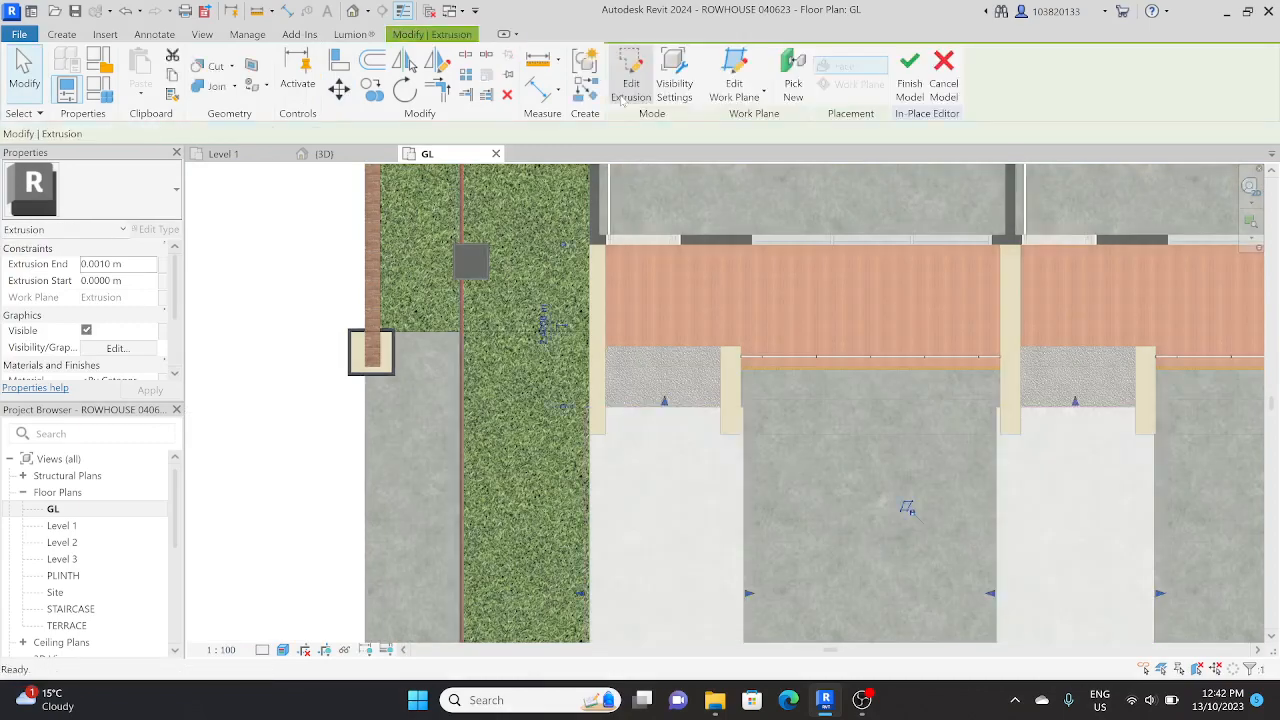
Step: Assign the KM_SITE 4 material to the entrance paths extrusion in the 3D view
scroll(606, 324, "down", 4)
middle_click_drag(591, 265, 504, 325)
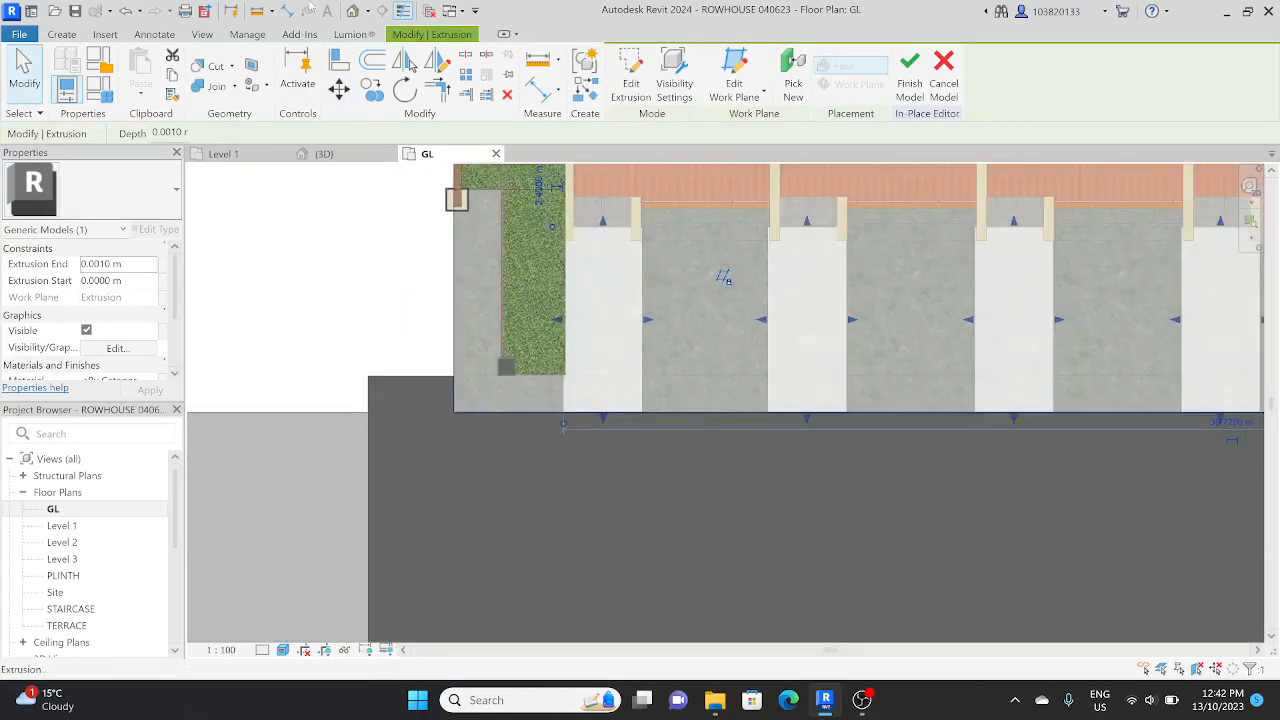
left_click(350, 11)
middle_click_drag(516, 383, 630, 258, "shift")
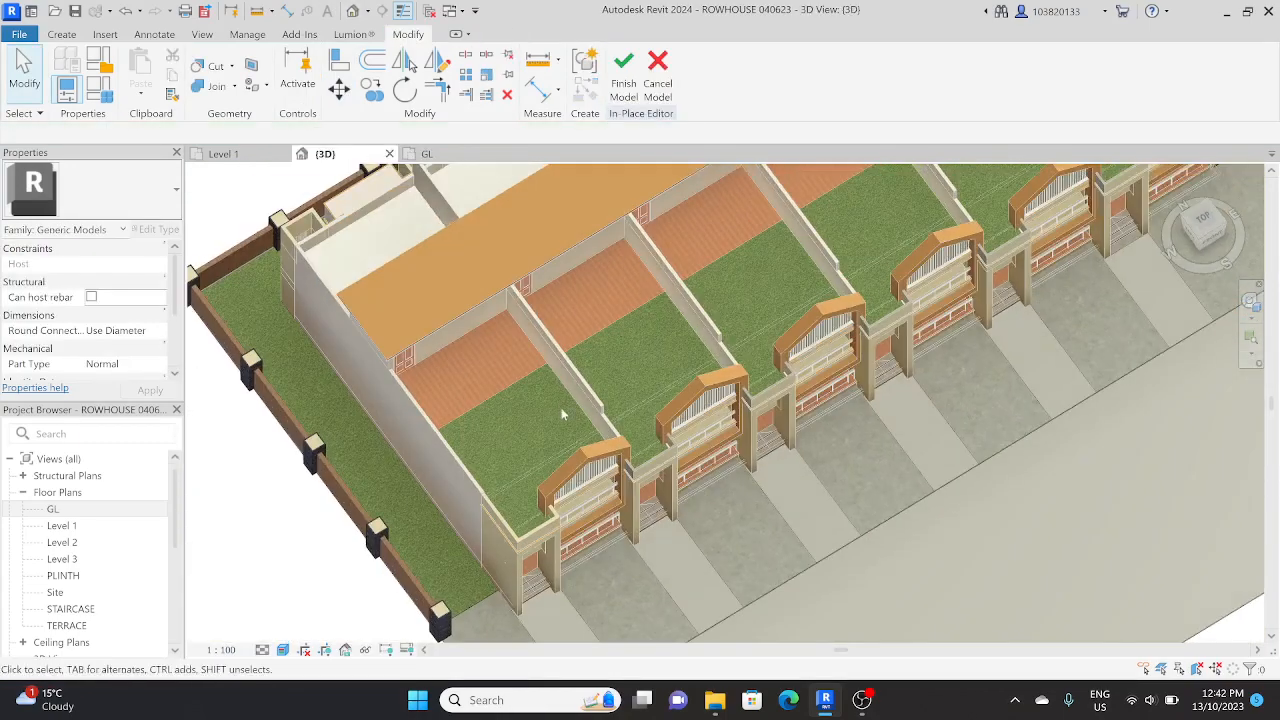
middle_click_drag(570, 634, 560, 415)
scroll(560, 418, "up", 2)
left_click(555, 434)
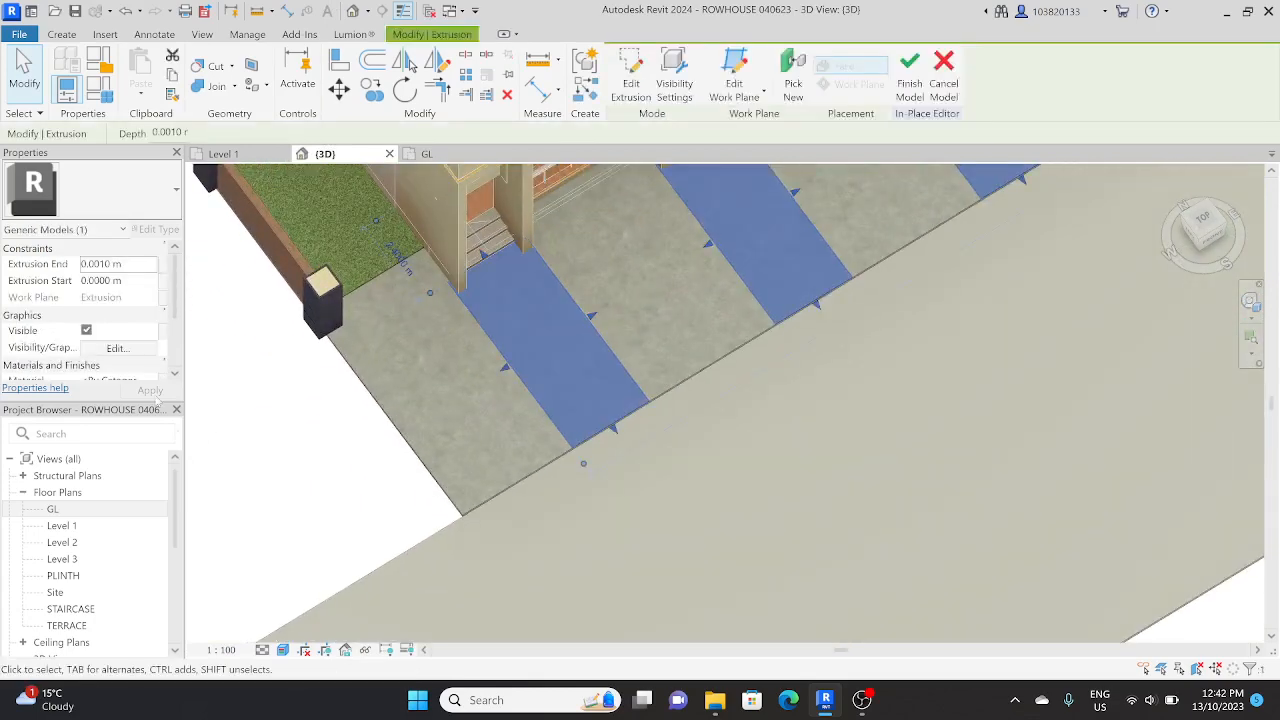
left_click(148, 298)
left_click(155, 298)
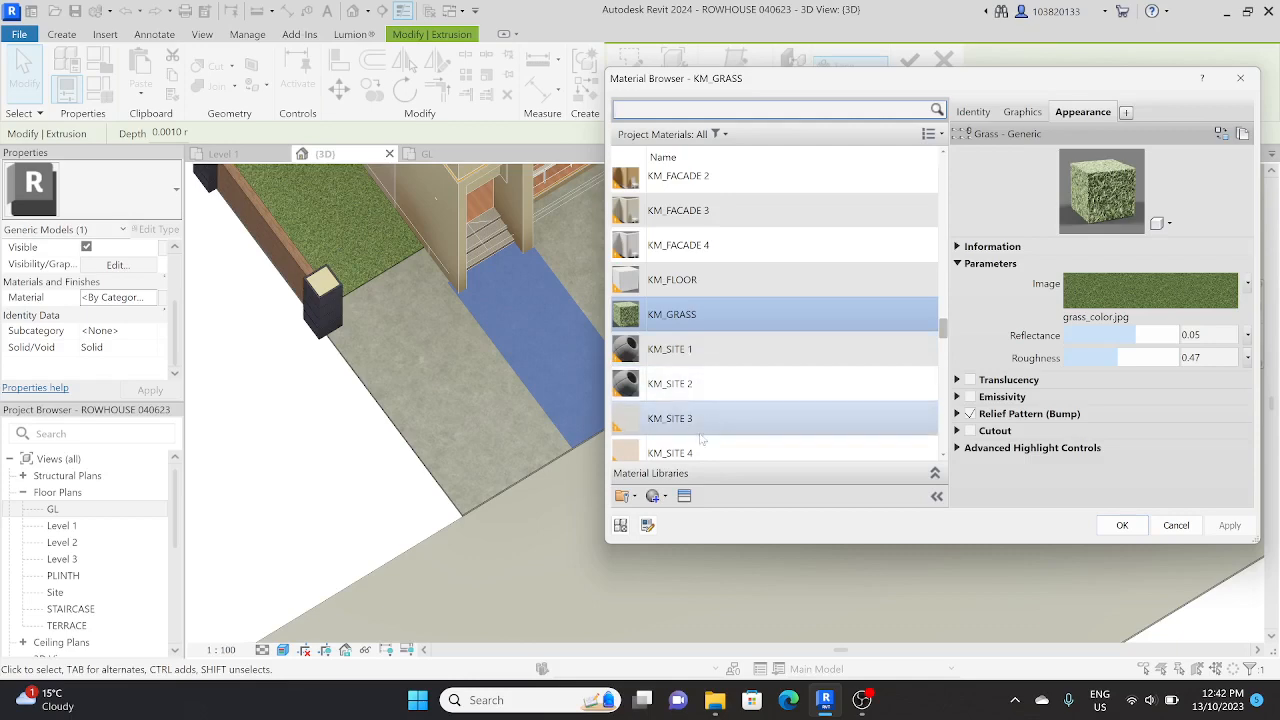
scroll(690, 415, "down", 2)
left_click(735, 259)
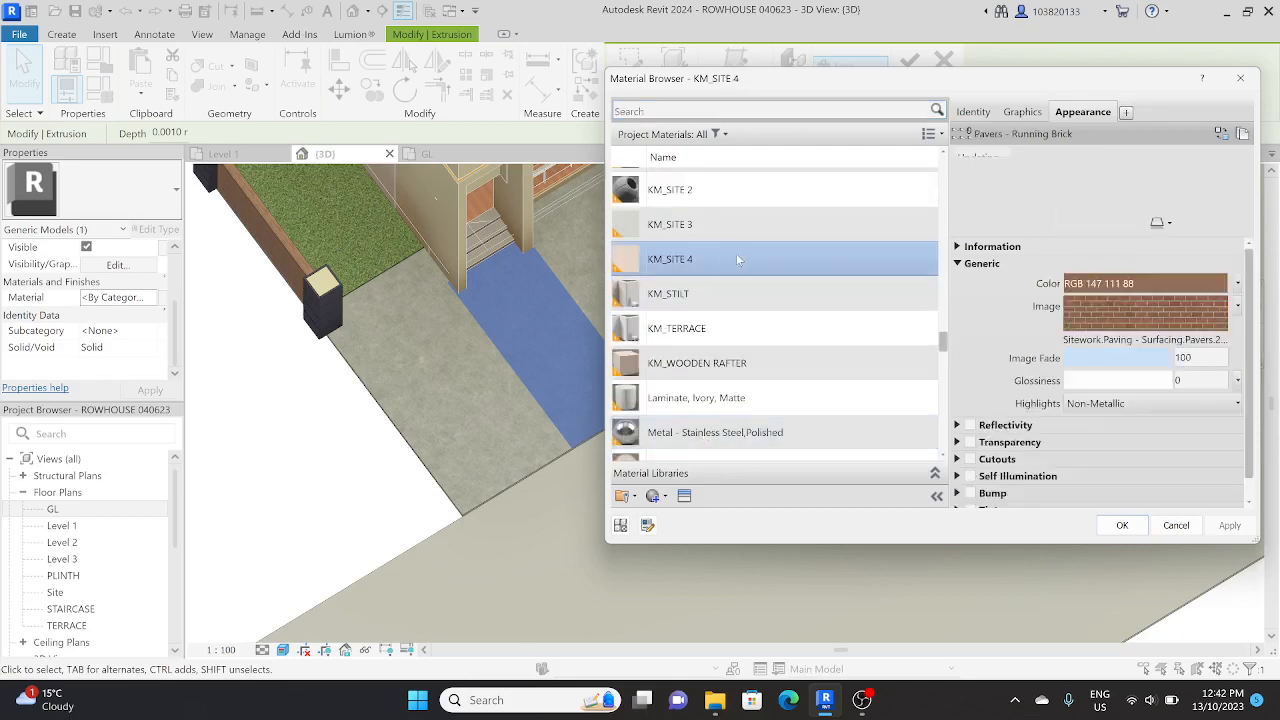
left_click(1122, 525)
Step: Examine the entrance paths' paving, the steps and the surrounding site from several angles in the 3D view
scroll(618, 478, "down", 2)
scroll(618, 478, "up", 3)
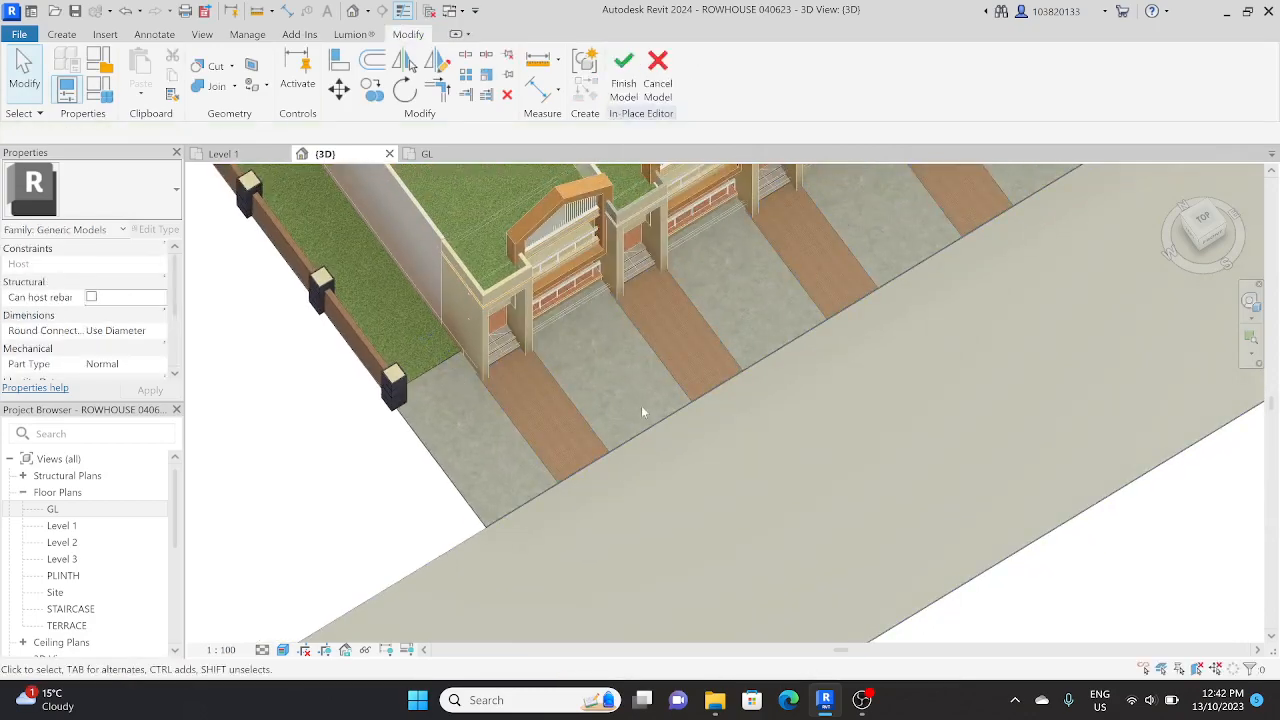
middle_click_drag(643, 414, 471, 329, "shift")
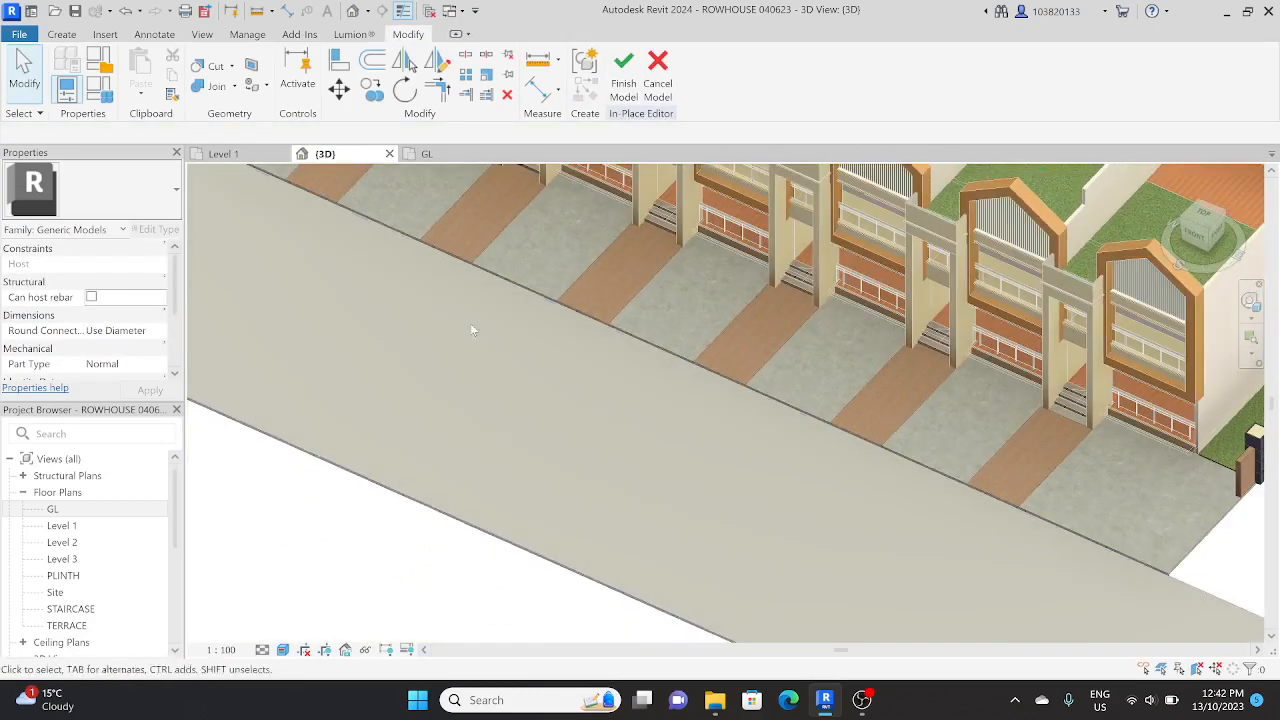
scroll(569, 317, "up", 5)
scroll(549, 346, "down", 4)
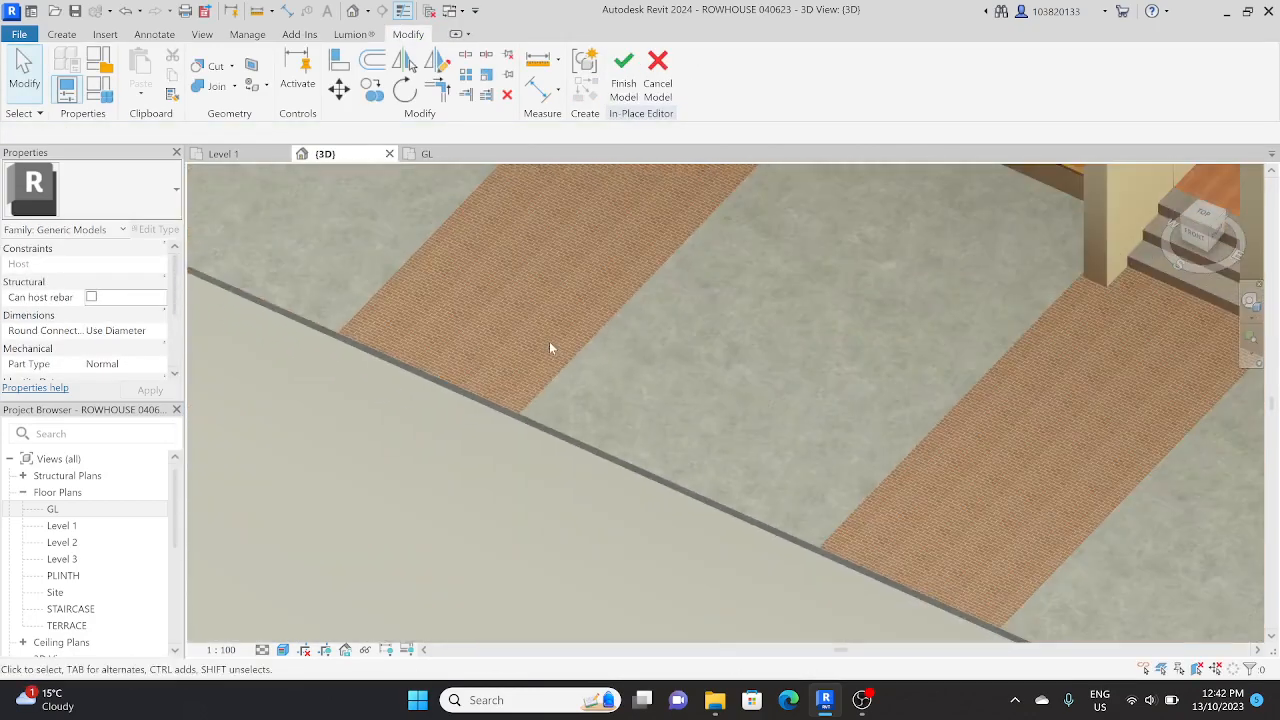
middle_click_drag(551, 346, 550, 541)
scroll(569, 466, "down", 1)
scroll(639, 401, "down", 4)
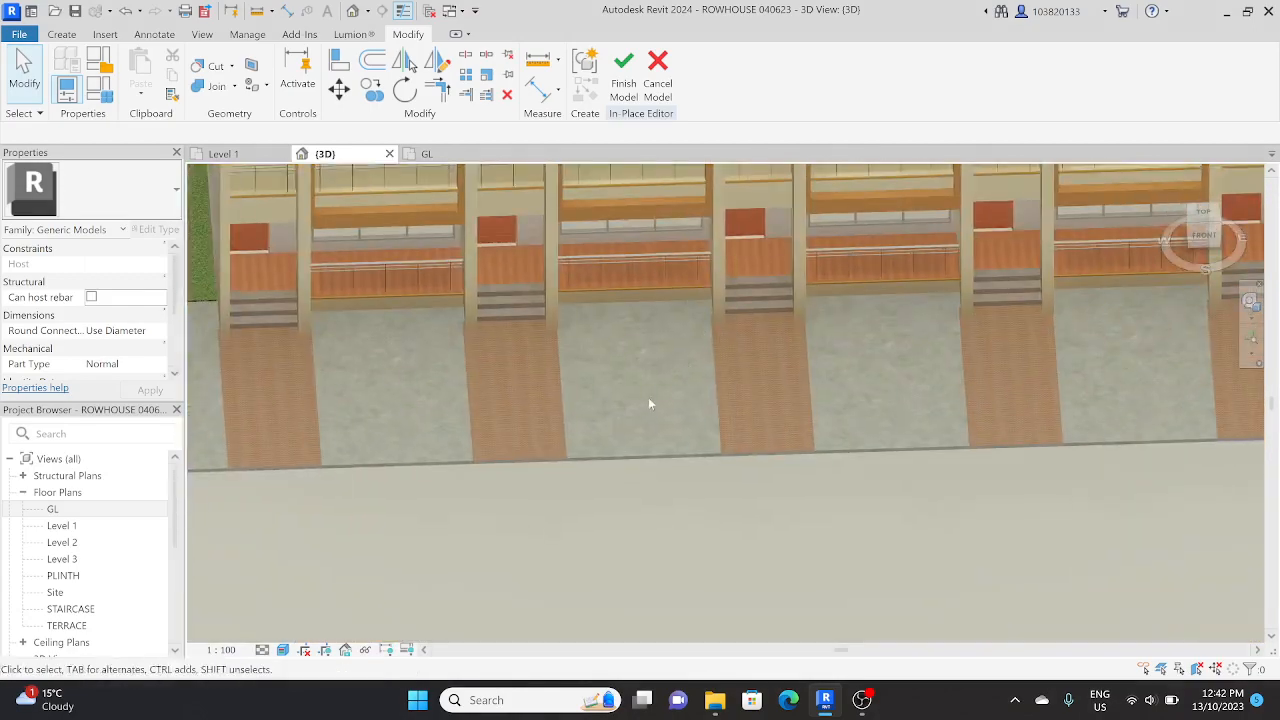
middle_click_drag(639, 401, 878, 492, "shift")
scroll(686, 437, "down", 2)
scroll(786, 446, "up", 4)
scroll(652, 444, "down", 3)
scroll(740, 476, "down", 2)
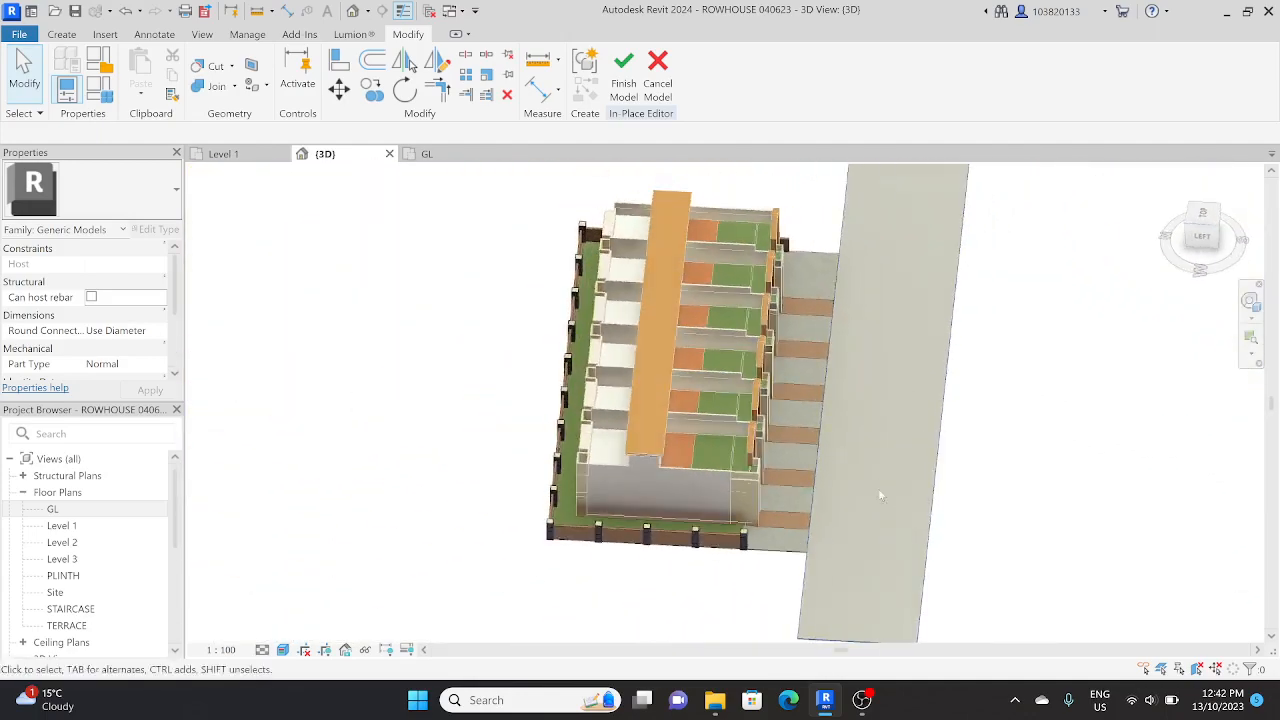
scroll(872, 500, "up", 2)
middle_click_drag(846, 536, 564, 362)
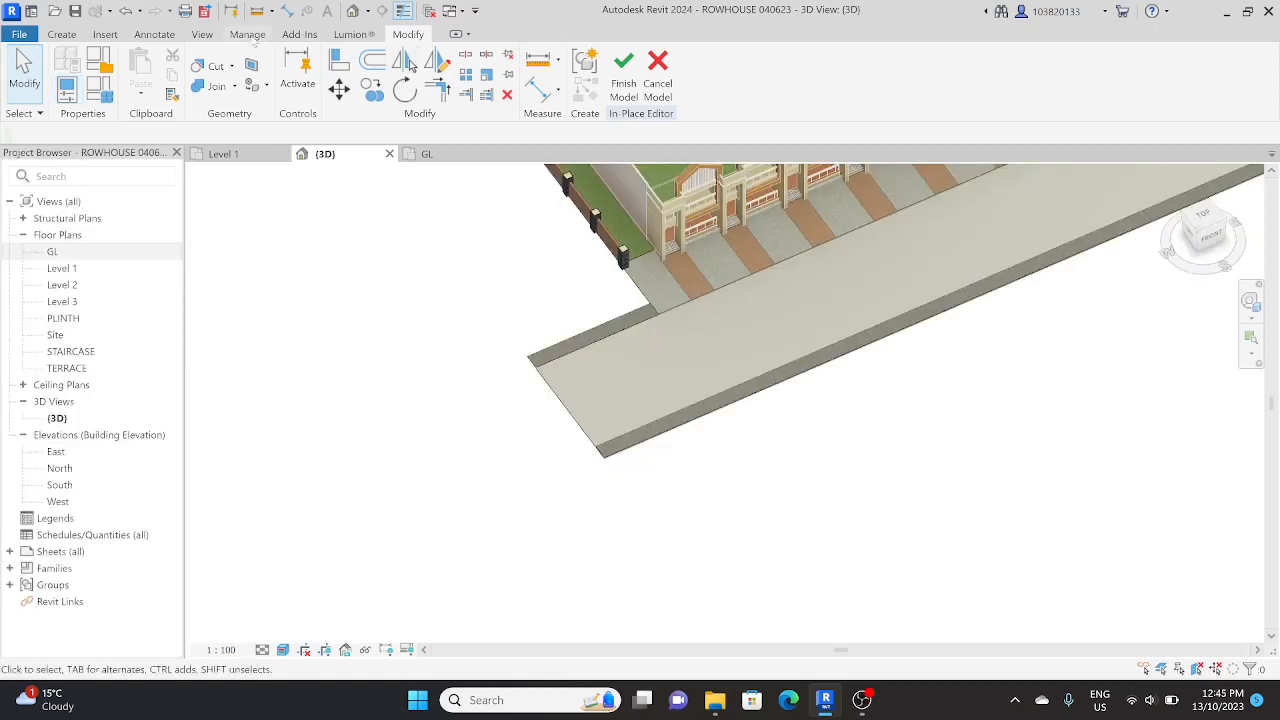
Step: Turn the Properties palette back on
left_click(205, 35)
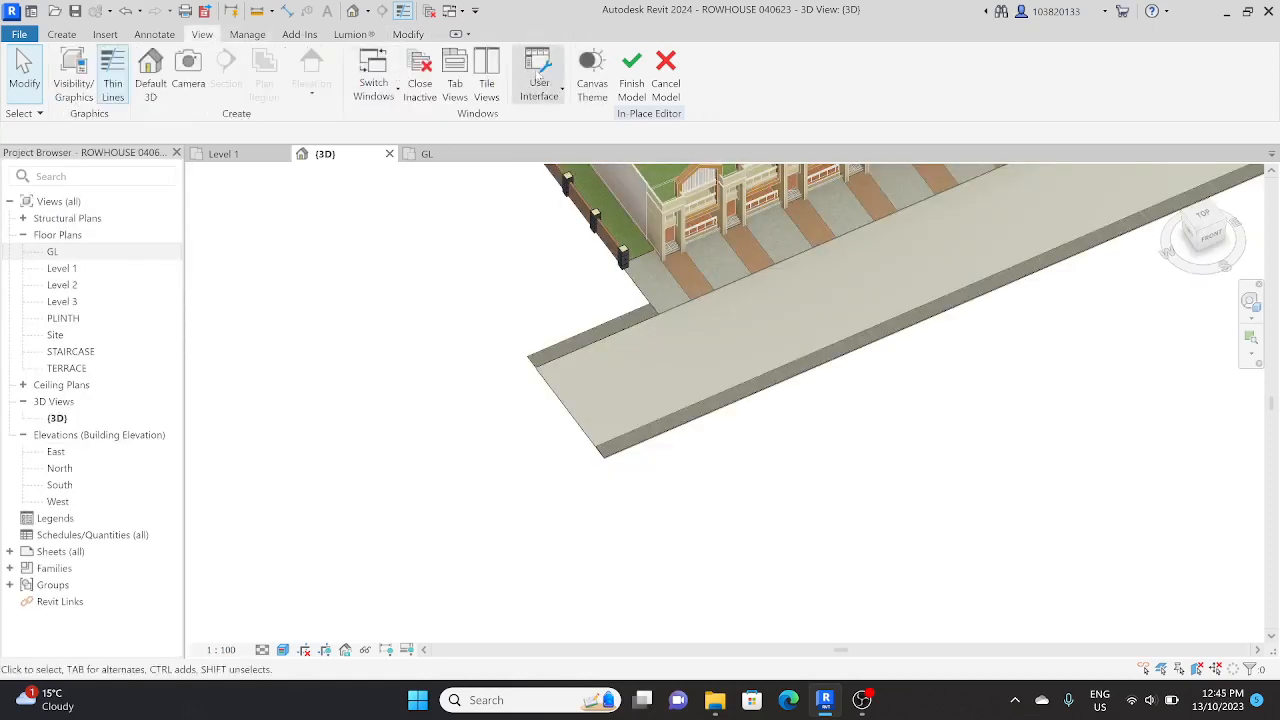
left_click(540, 78)
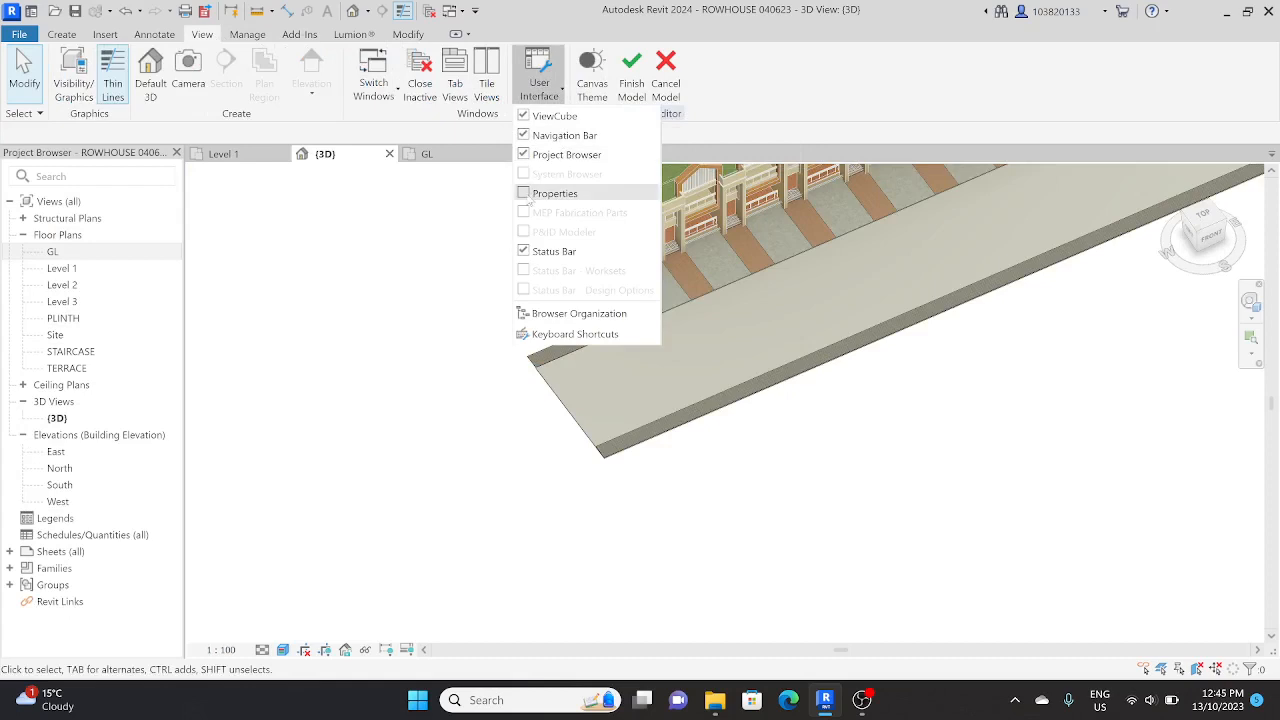
left_click(540, 195)
Step: Search the materials for ASPH and assign Asphalt, Bitumen to the road extrusion in front of the houses
middle_click_drag(574, 367, 640, 489)
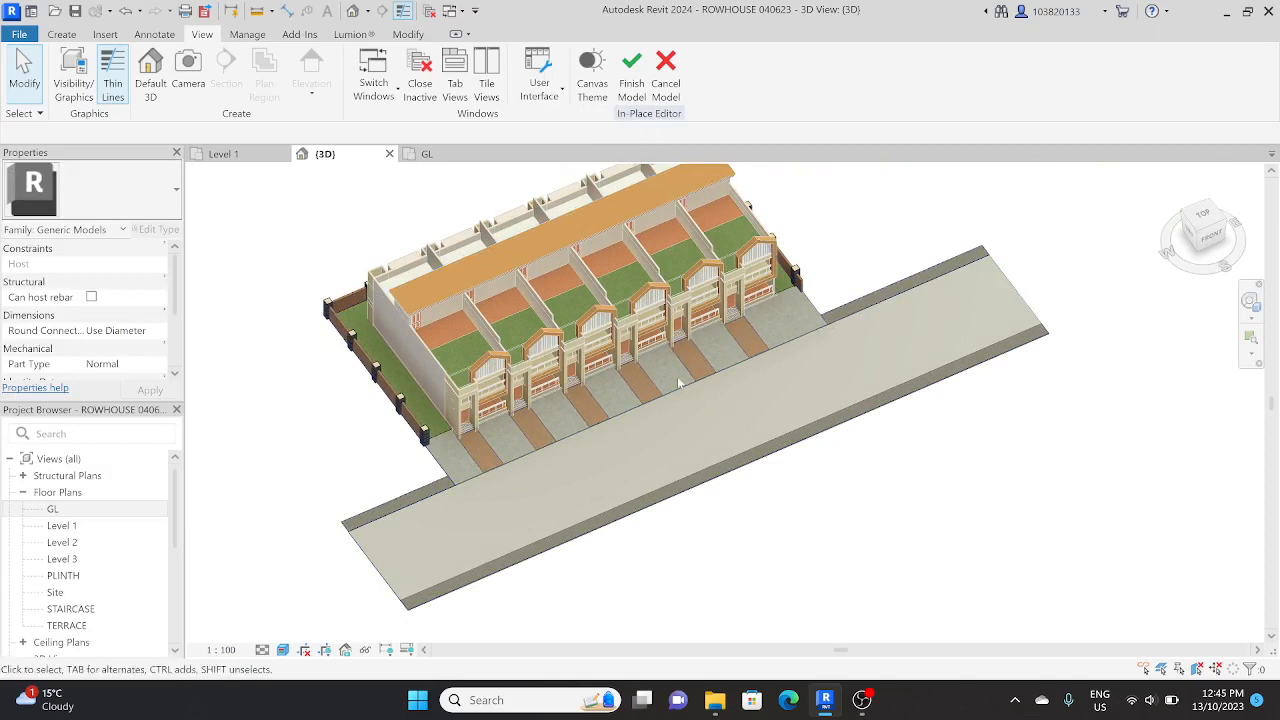
left_click(452, 484)
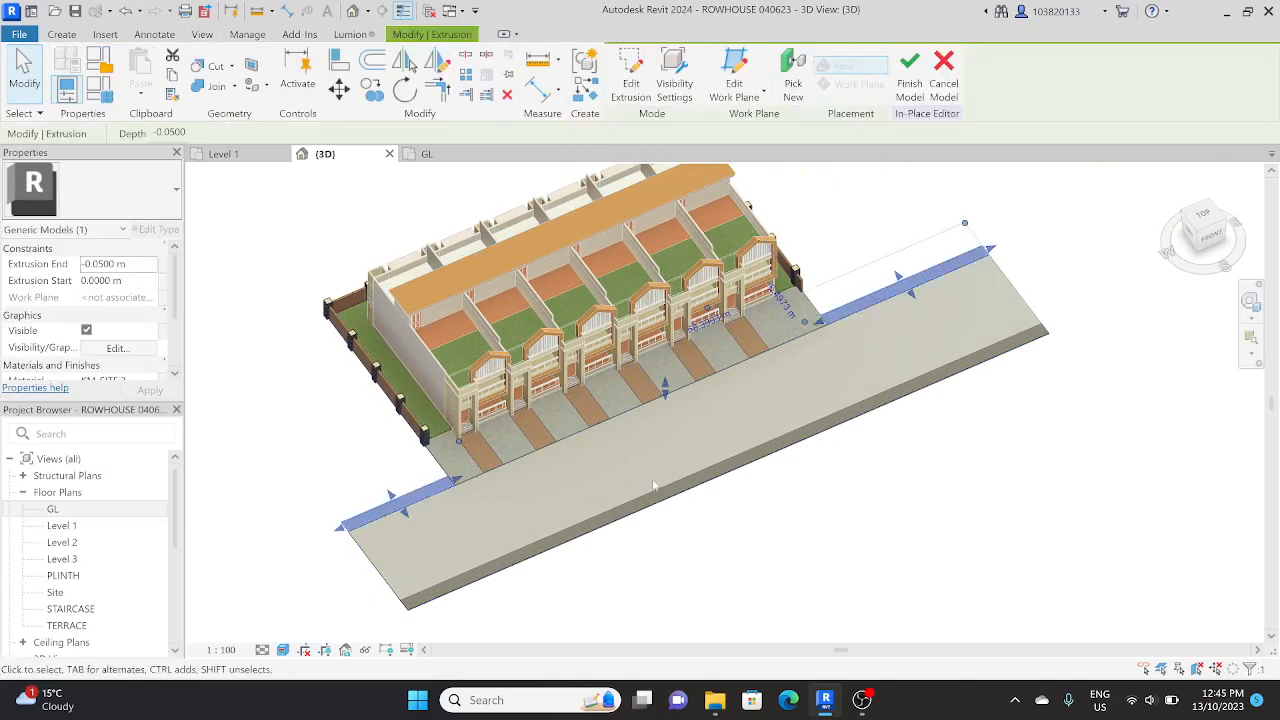
key("Escape")
left_click(490, 530)
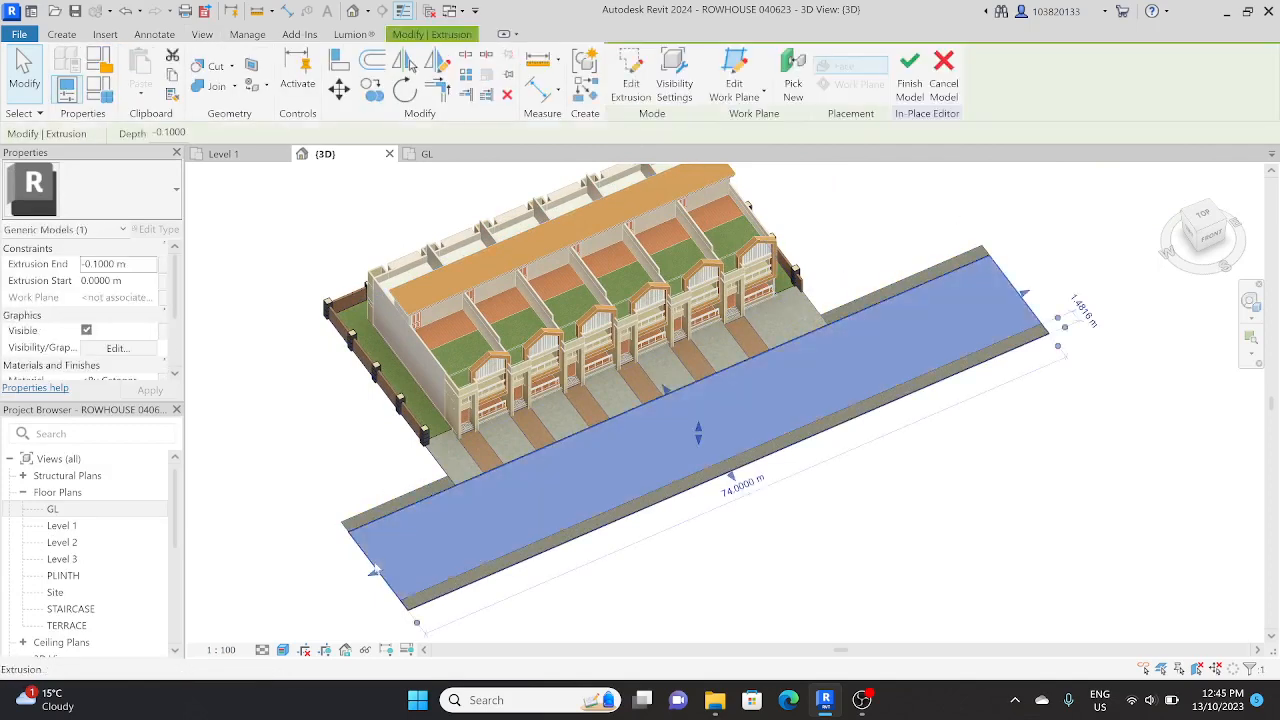
scroll(122, 347, "down", 3)
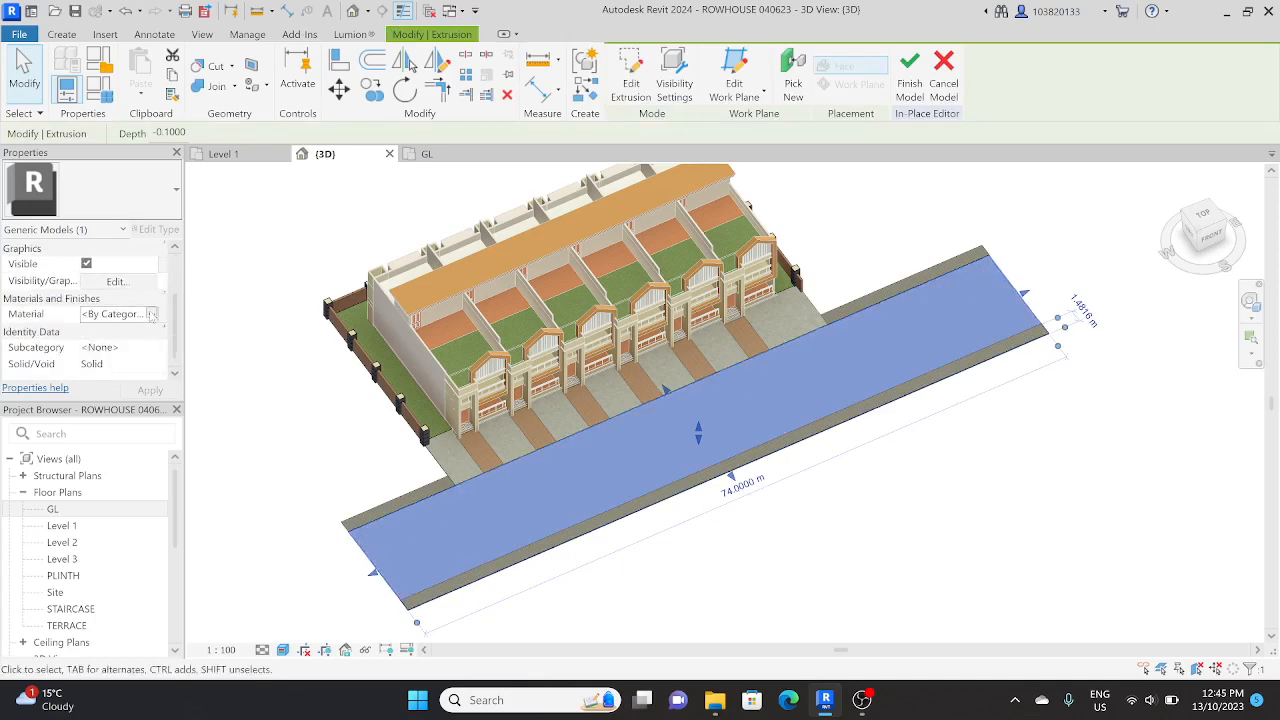
left_click(152, 314)
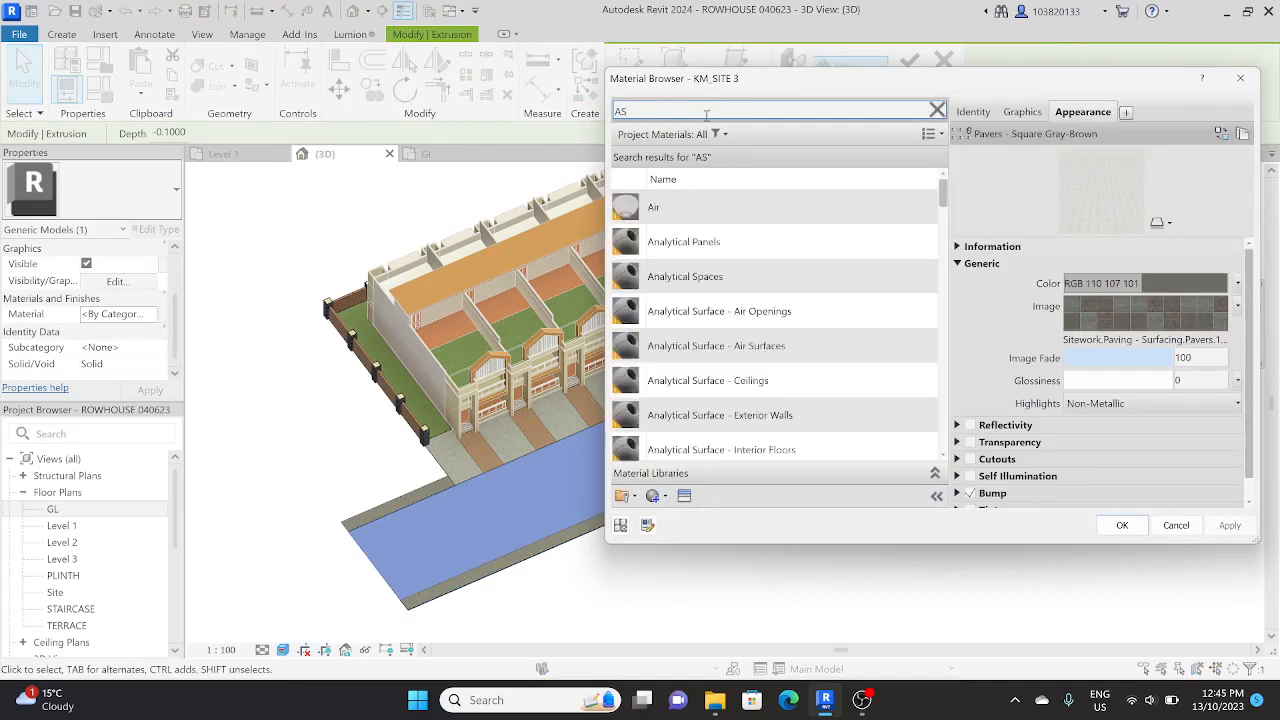
type("H")
left_click(684, 207)
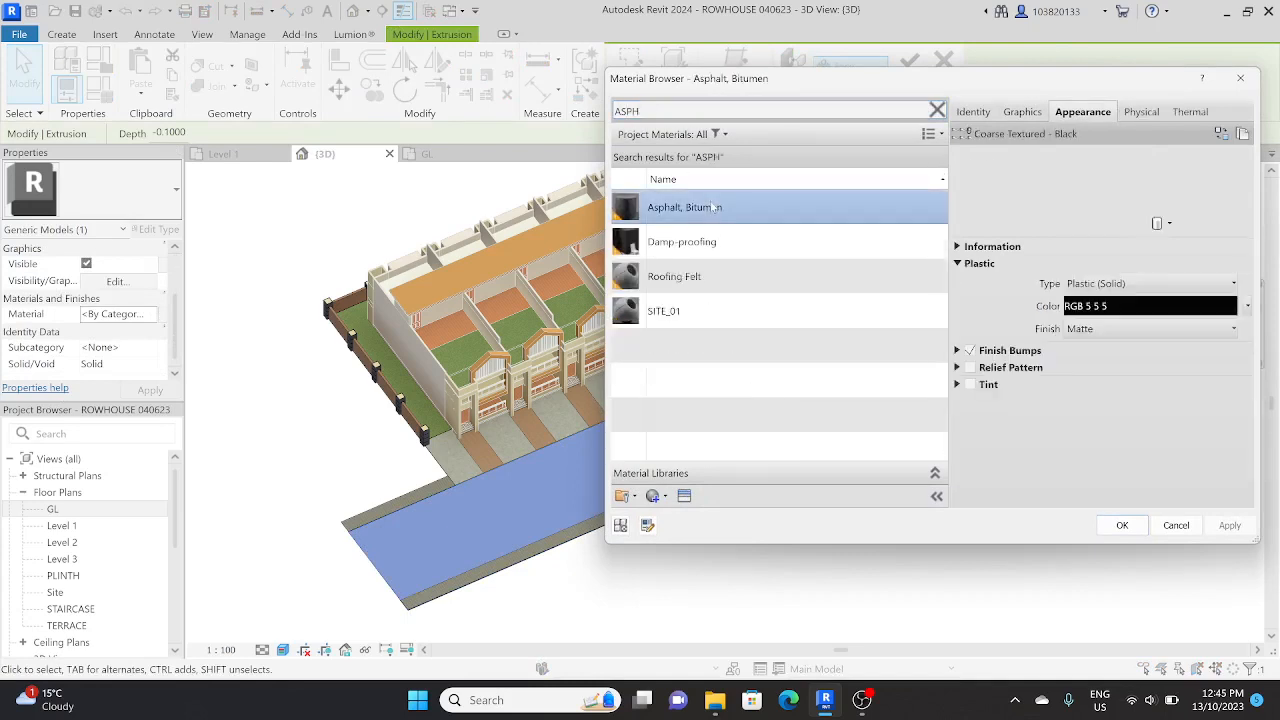
left_click(1122, 525)
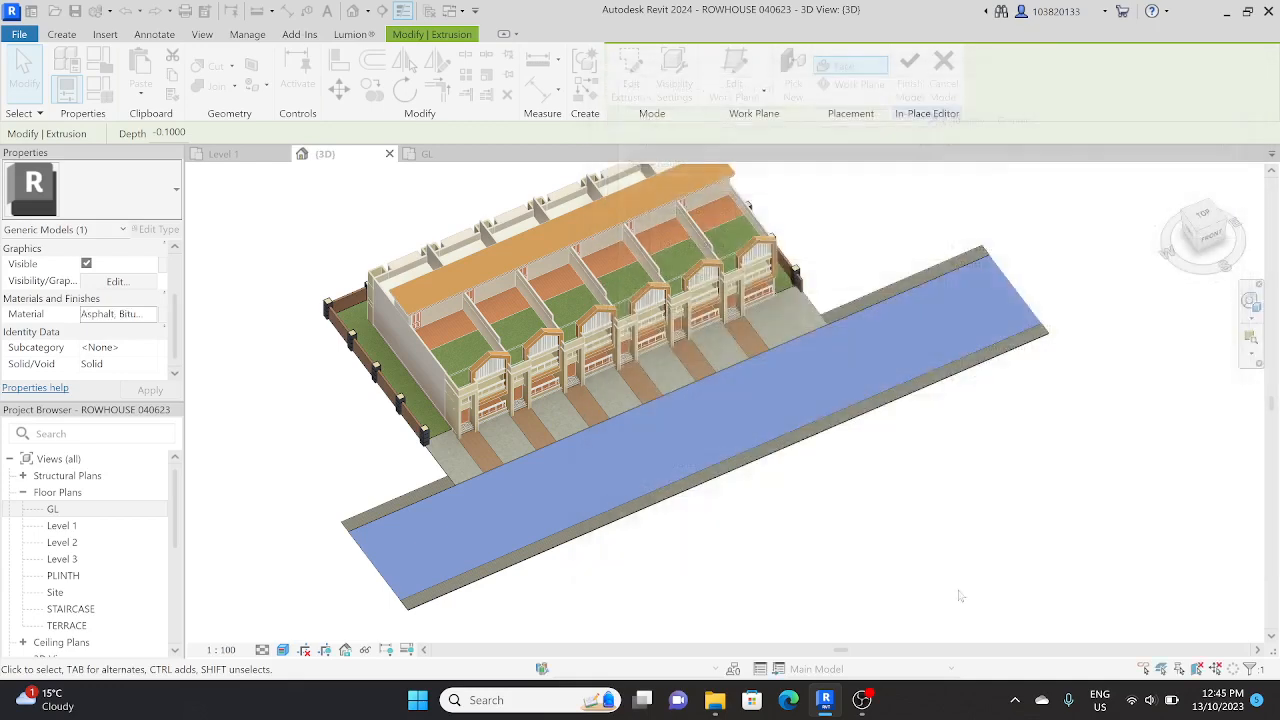
key("Escape")
Step: Check the site and road from several angles and finish the in-place model
scroll(638, 442, "down", 3)
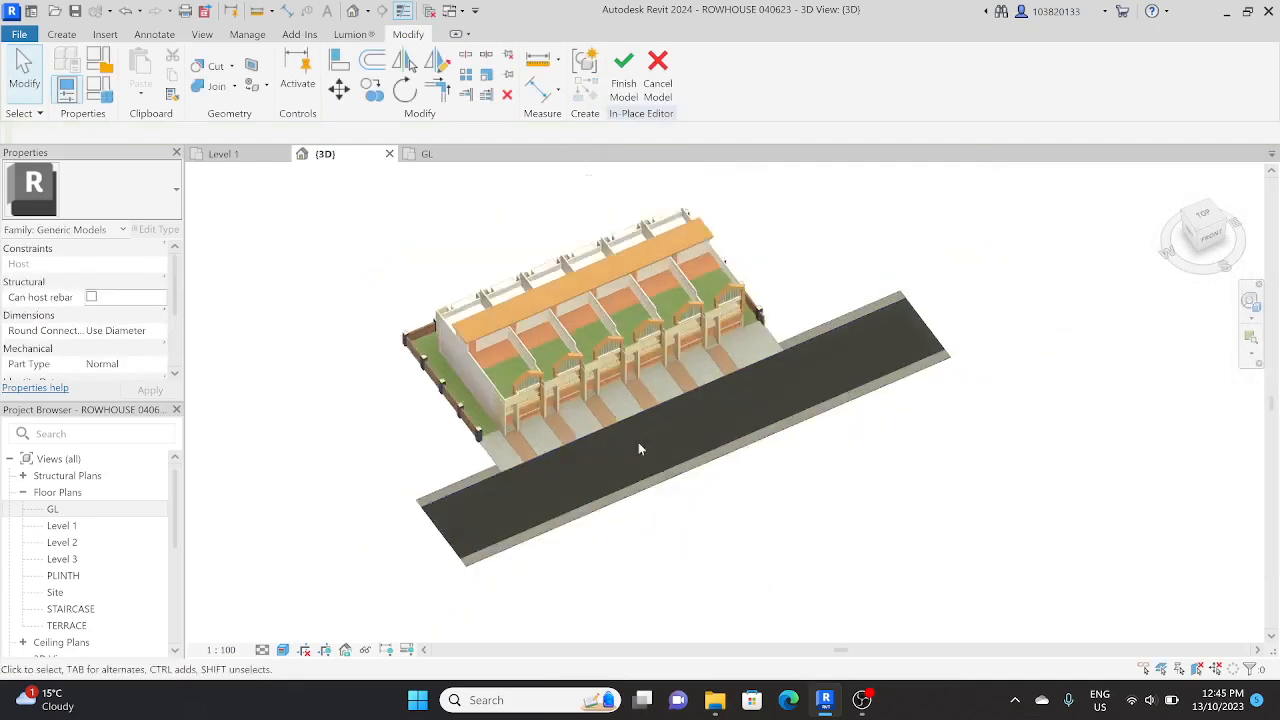
middle_click_drag(640, 444, 783, 455, "shift")
scroll(712, 428, "up", 2)
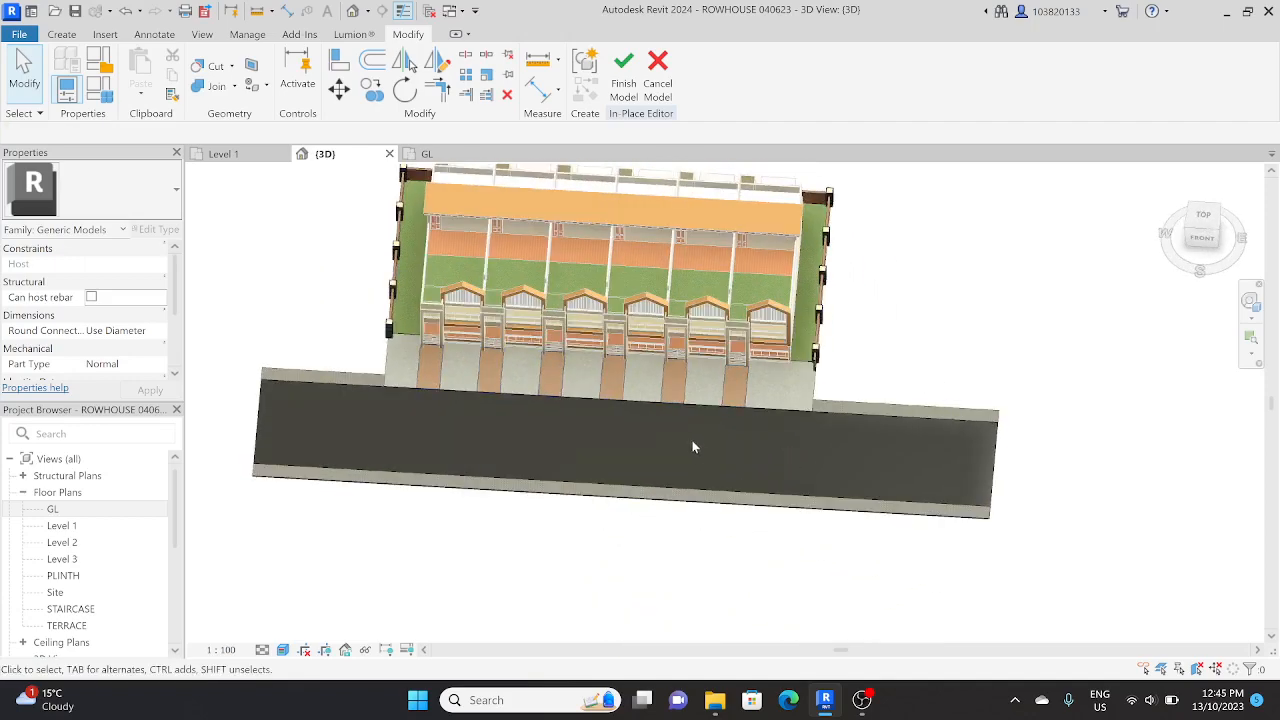
middle_click_drag(689, 437, 785, 421, "shift")
scroll(785, 421, "down", 2)
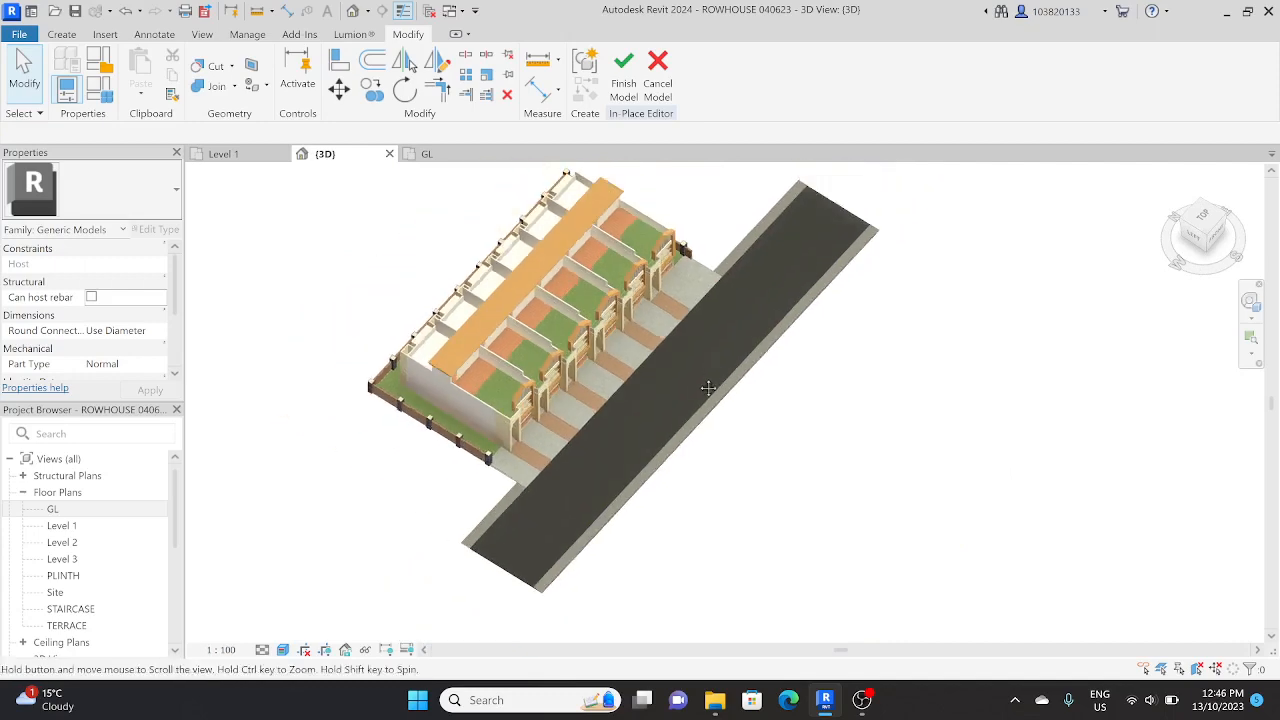
middle_click_drag(640, 414, 586, 333, "shift")
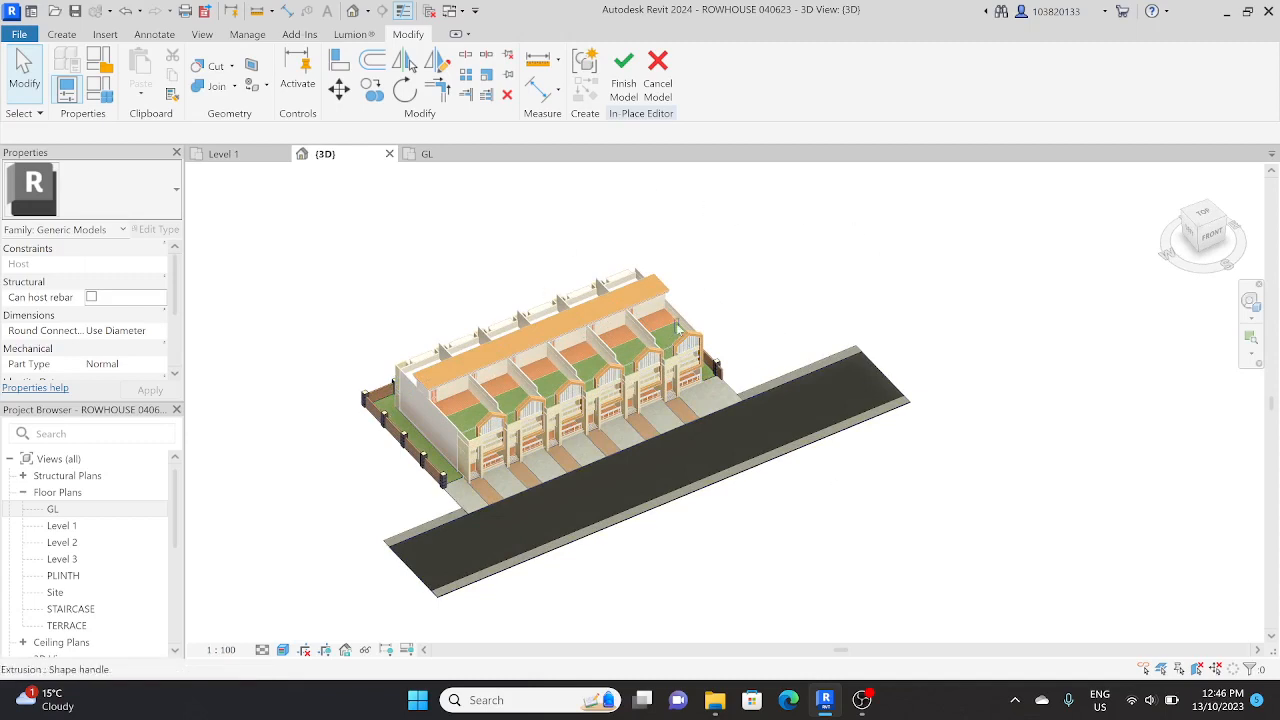
middle_click_drag(640, 362, 820, 382)
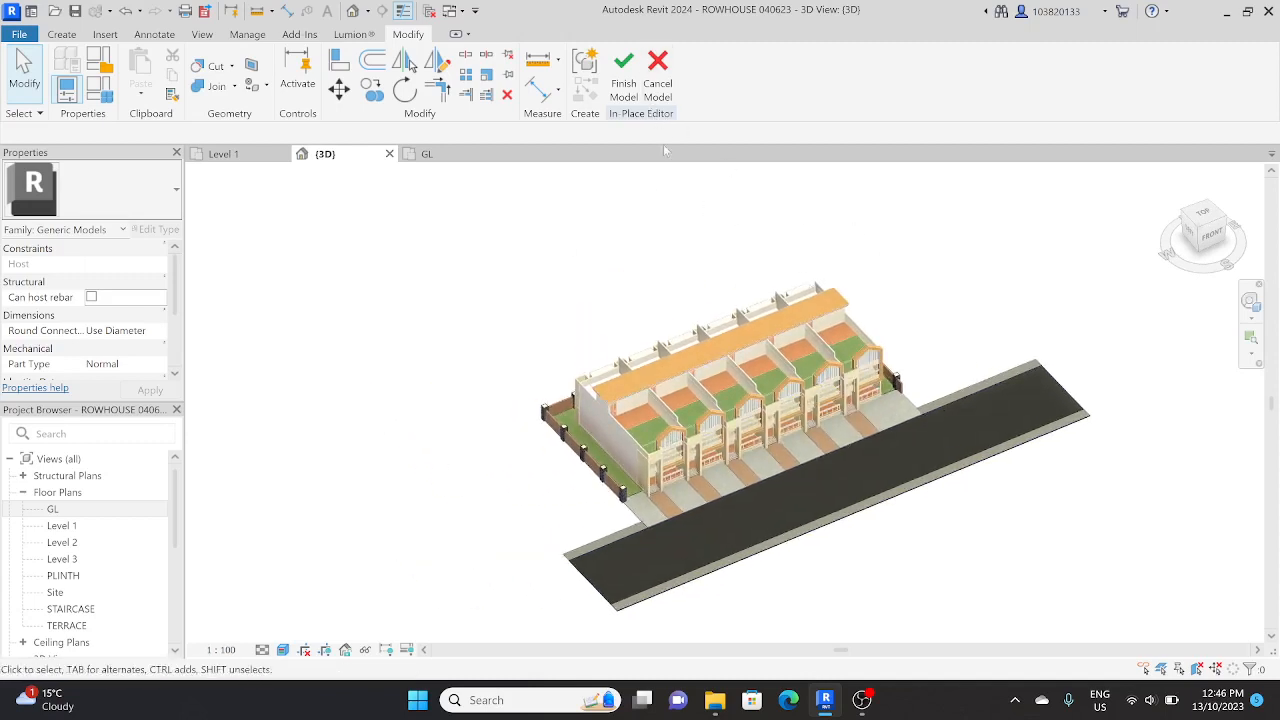
left_click(617, 80)
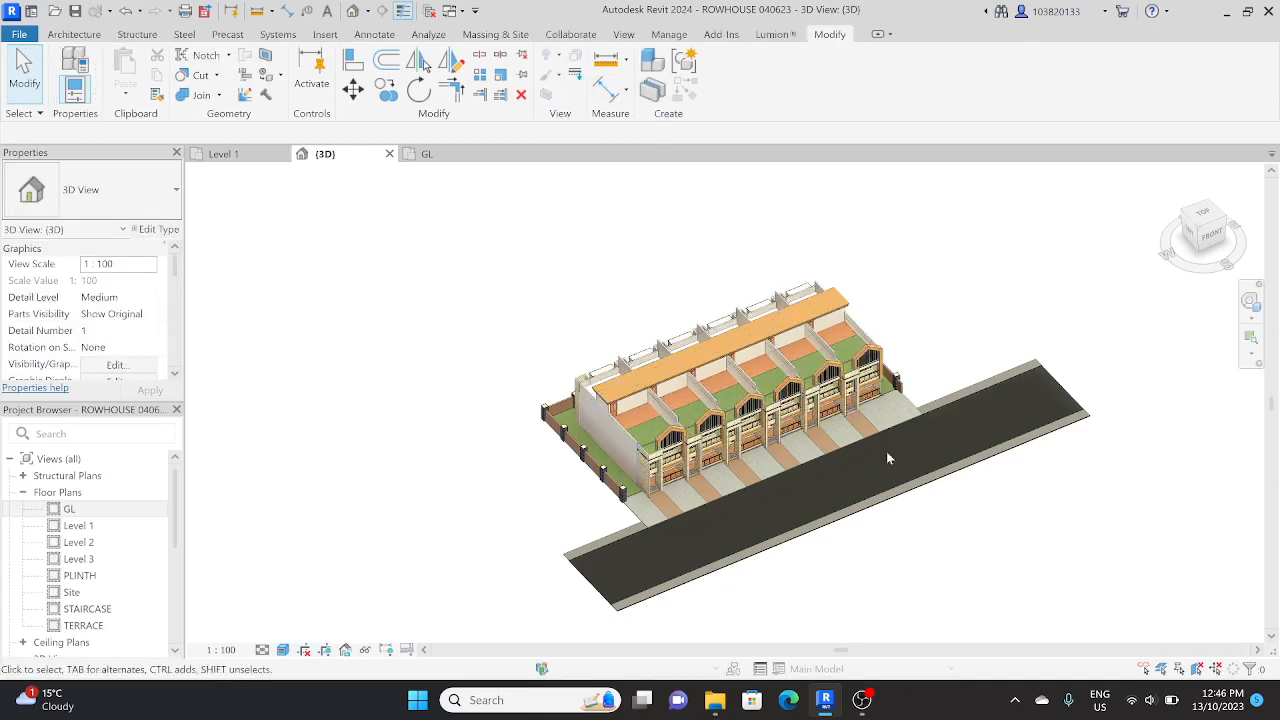
Step: Reveal the hidden elements in the 3D view, inspect the boundary wall and site models, and return to the normal display
left_click(366, 650)
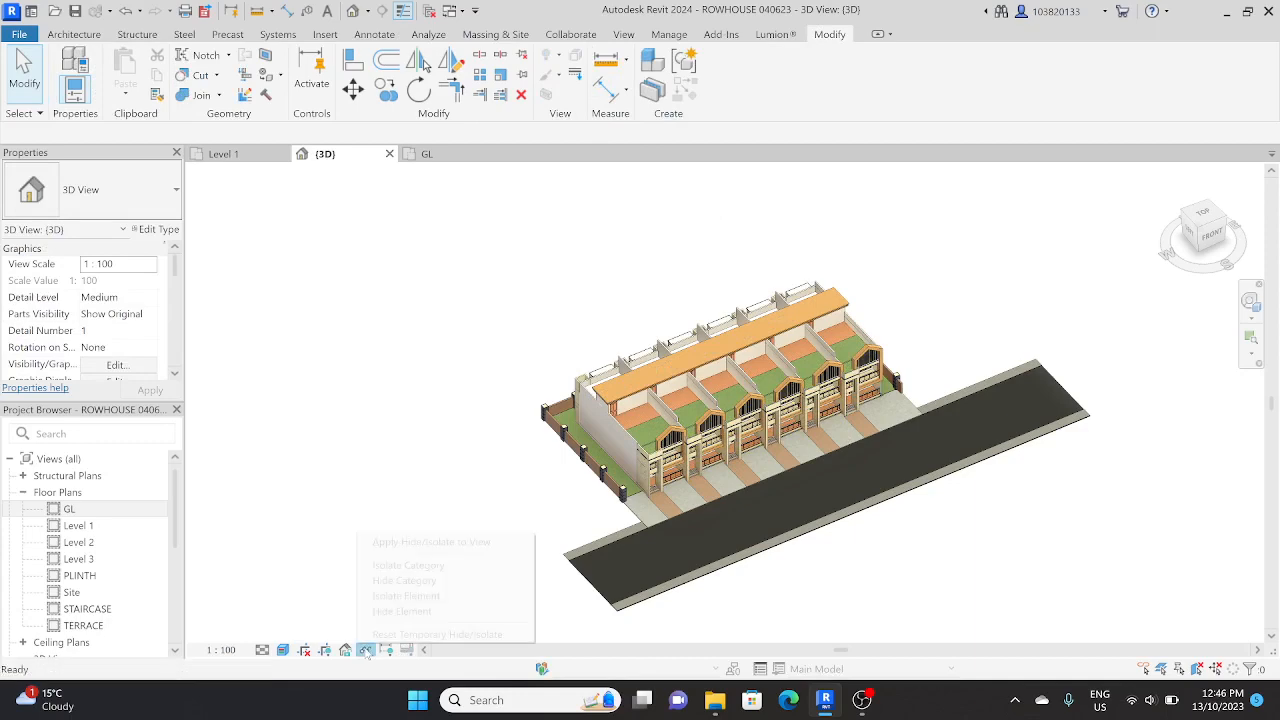
left_click(366, 650)
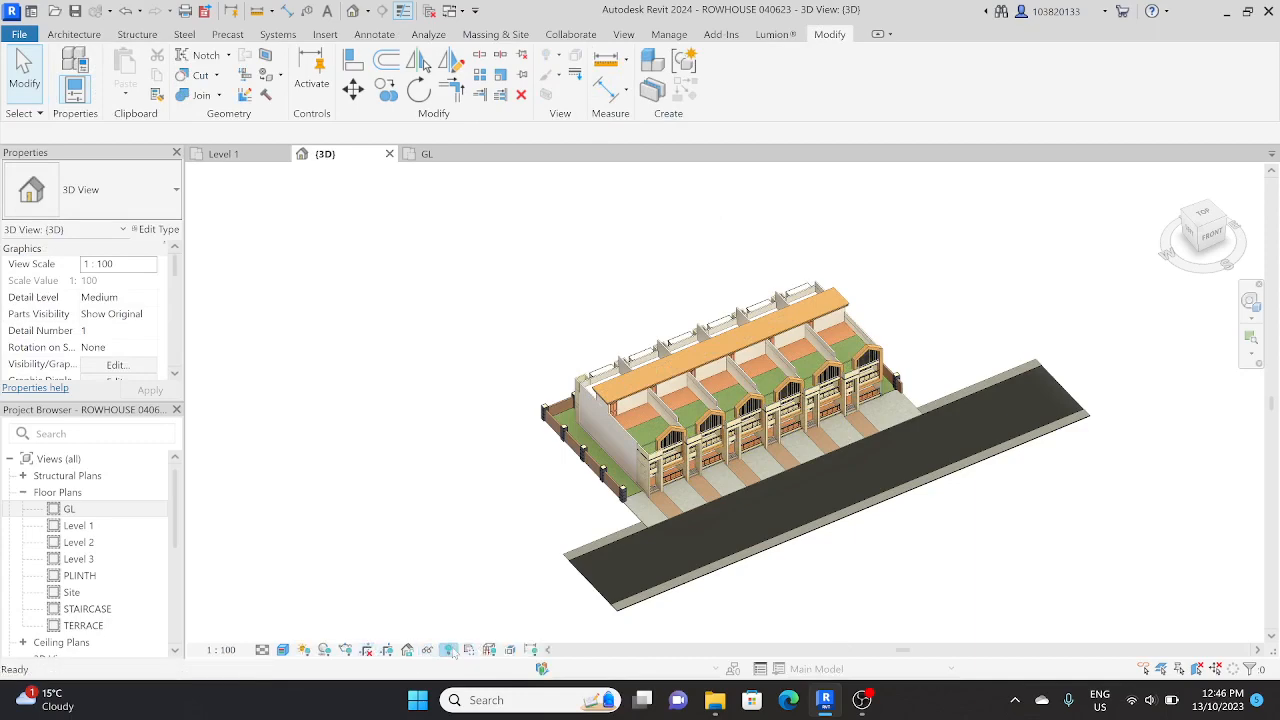
left_click(448, 650)
scroll(610, 472, "up", 5)
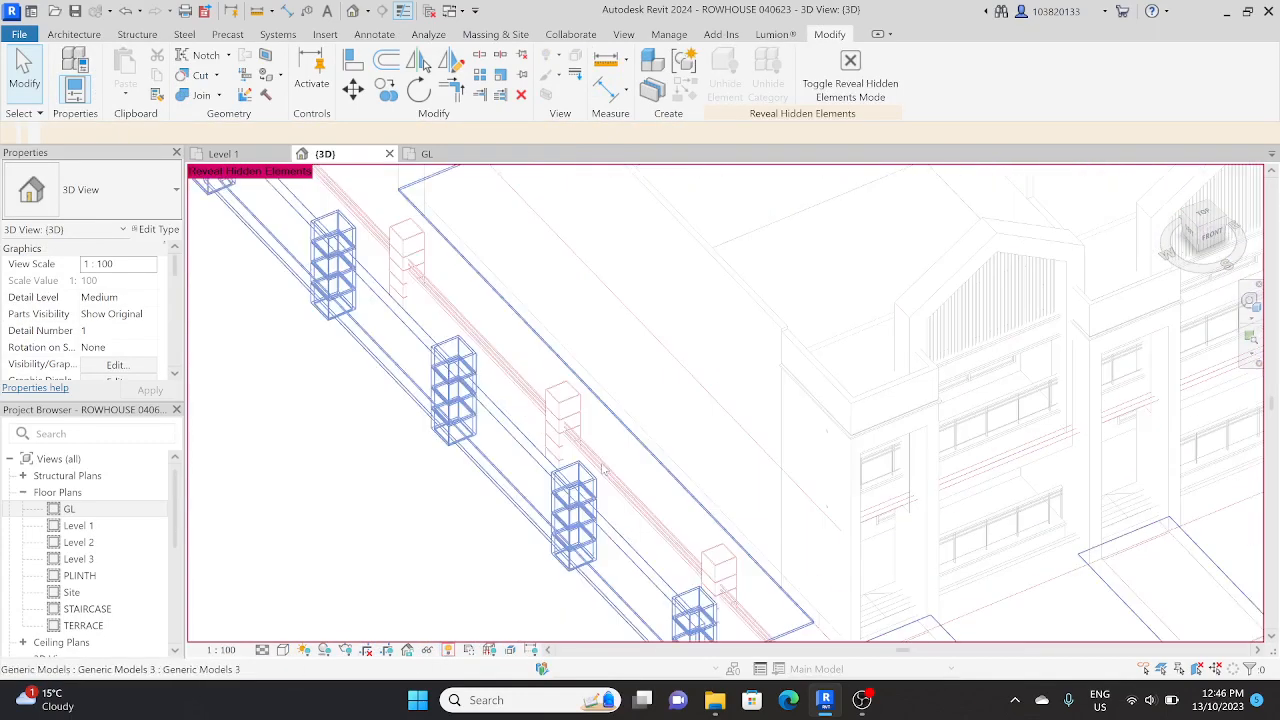
scroll(601, 468, "up", 2)
left_click(585, 472)
scroll(576, 476, "down", 4)
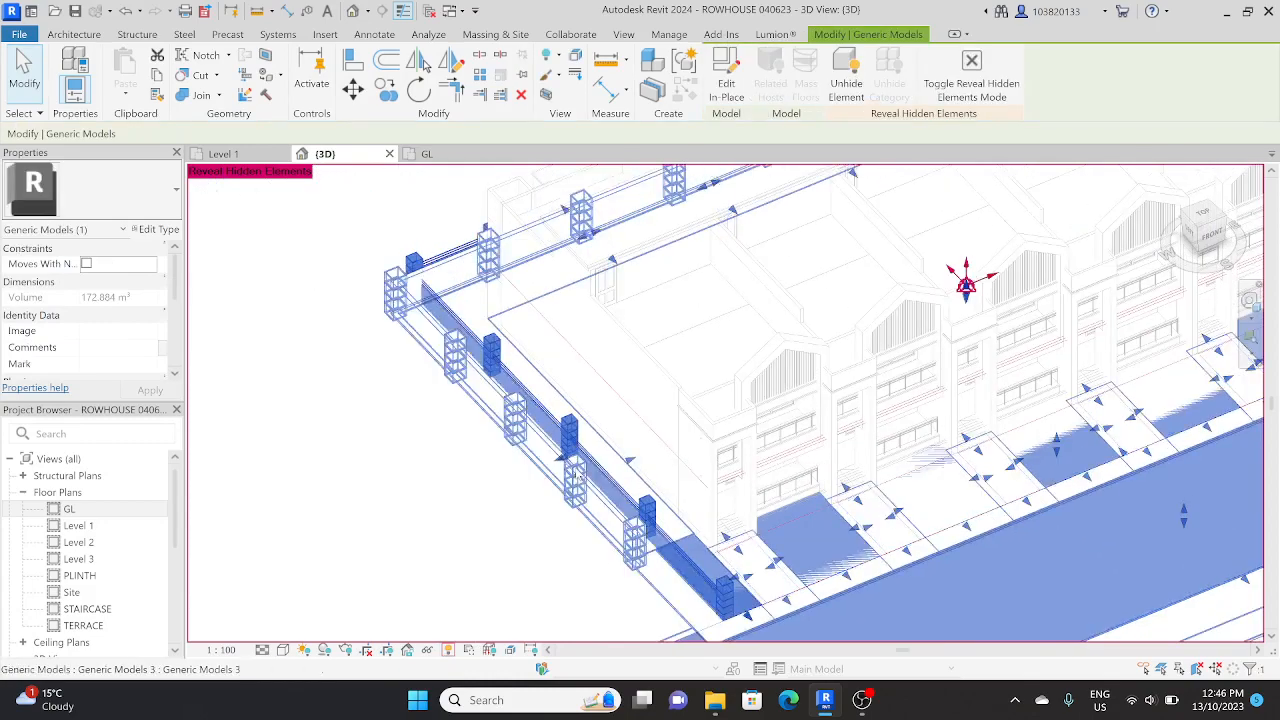
scroll(580, 480, "down", 3)
left_click(592, 457)
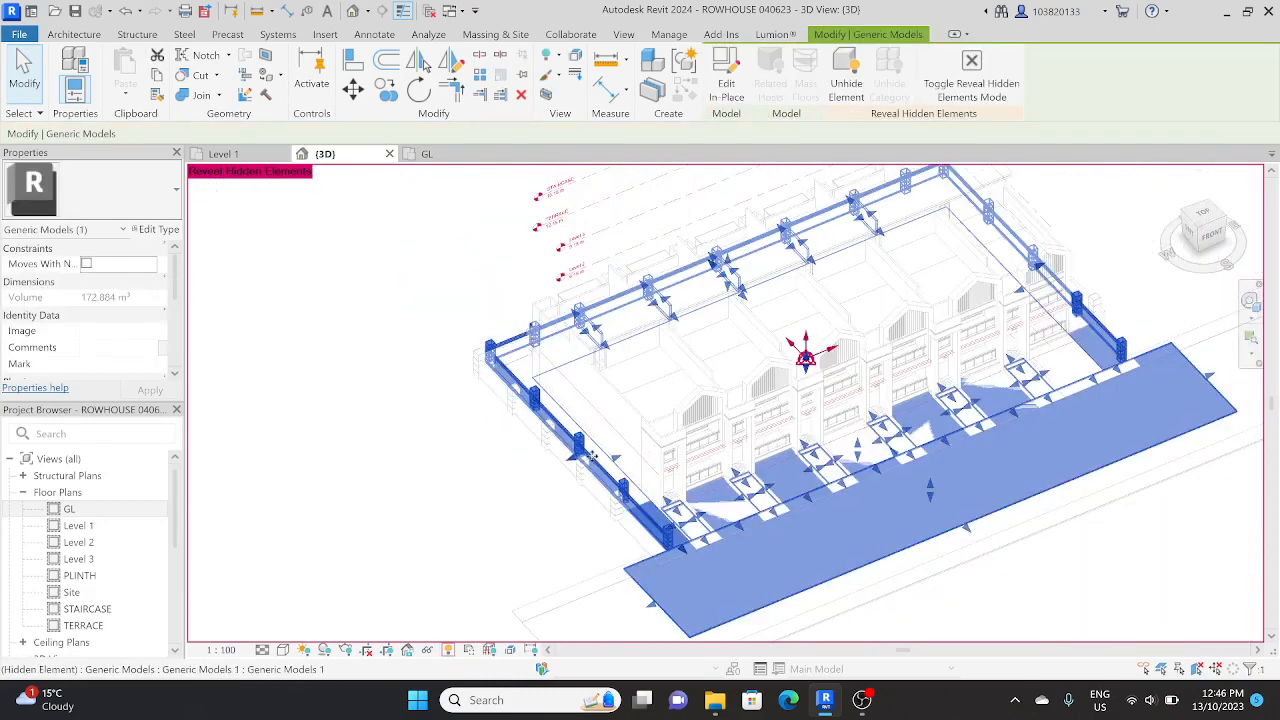
scroll(591, 457, "down", 3)
key("Escape")
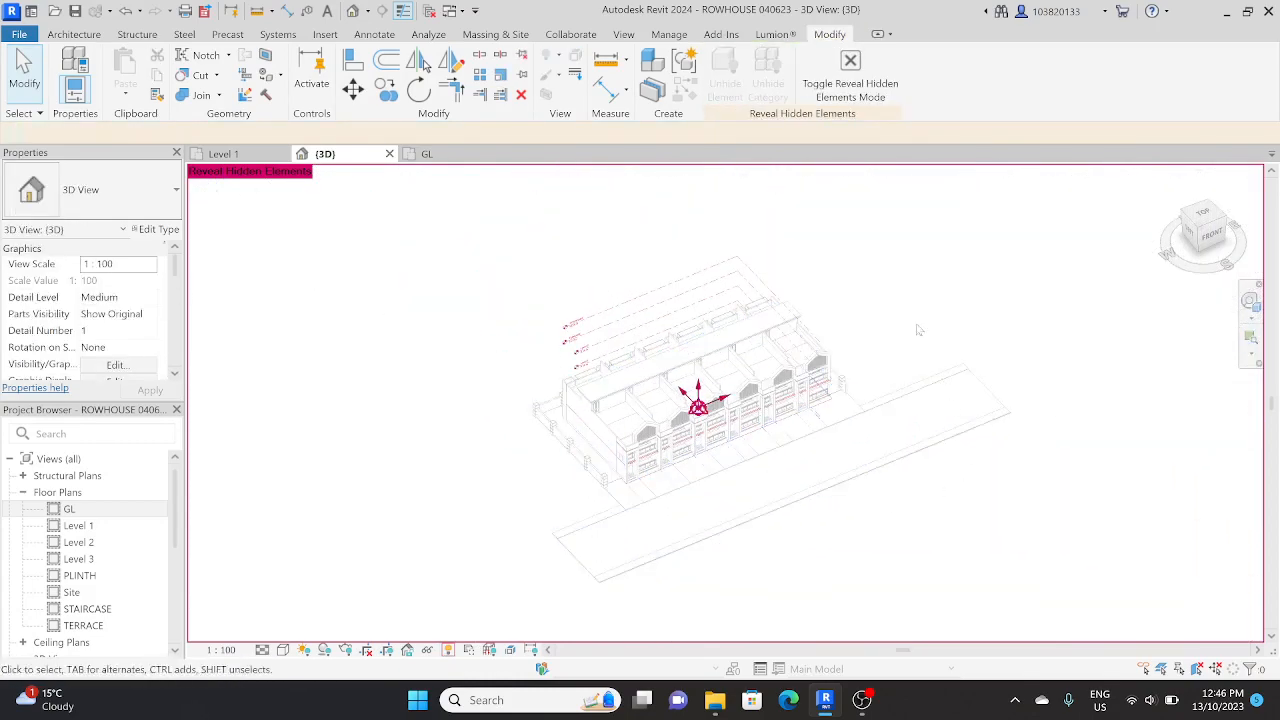
left_click(850, 75)
scroll(705, 462, "up", 4)
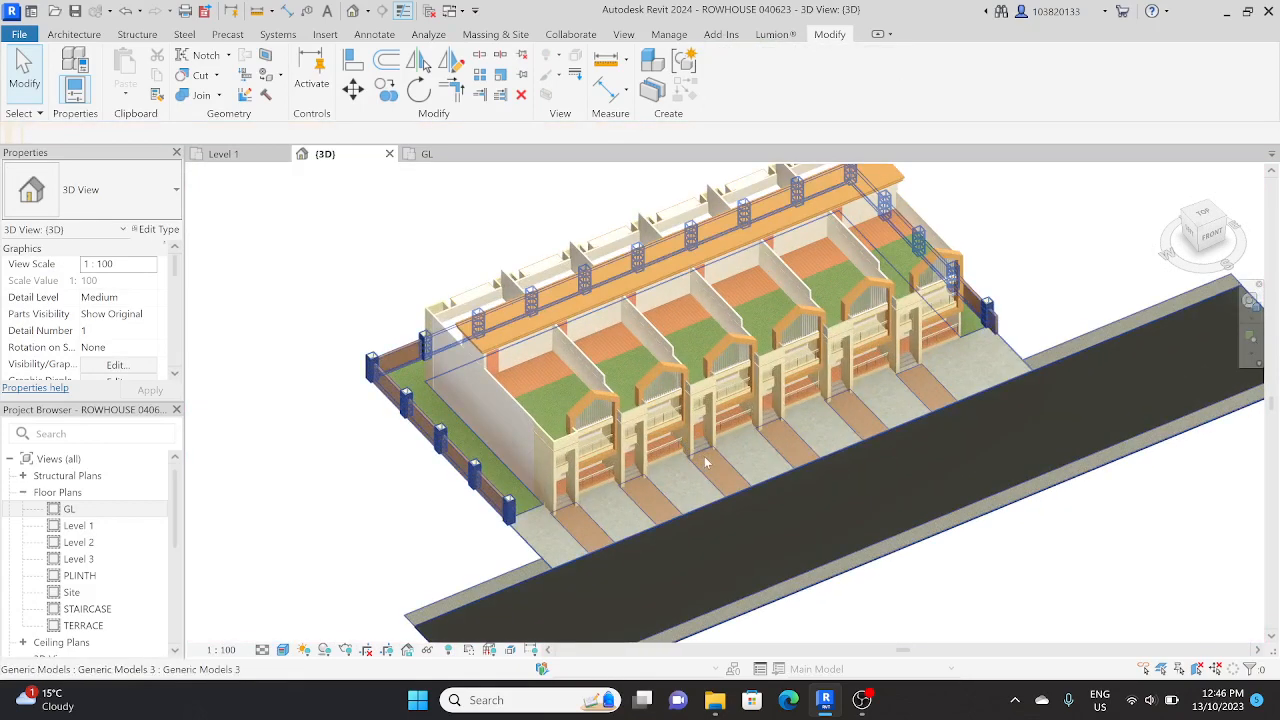
scroll(705, 462, "down", 2)
scroll(686, 477, "down", 2)
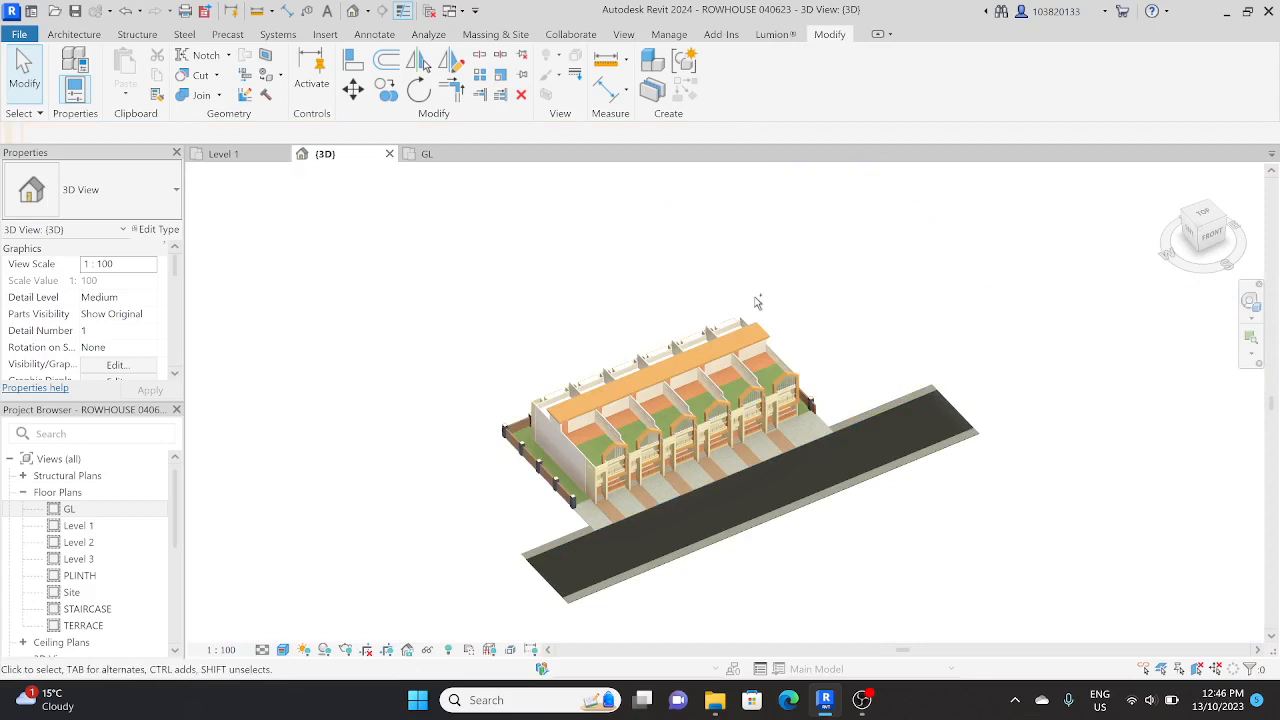
Step: Switch to Google Chrome, search for "revit to lumion bridge free download" and open the Download Lumion LiveSync for Revit page
key("super+d")
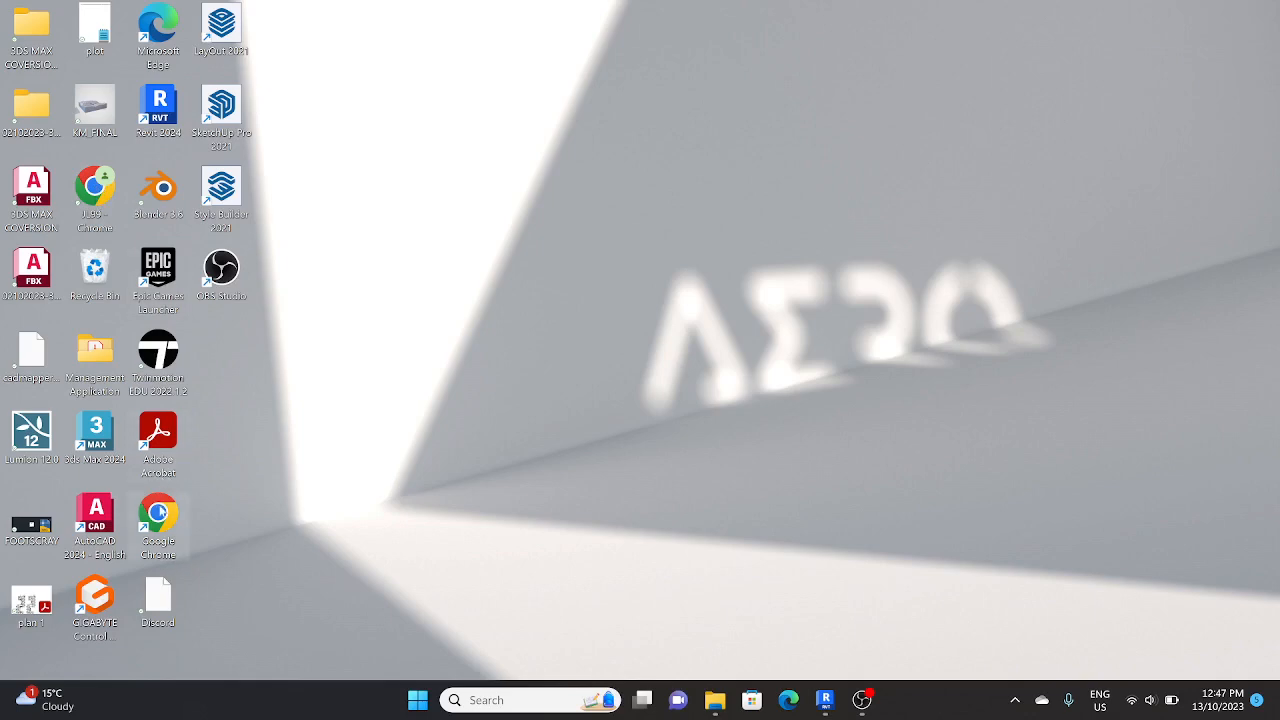
double_click(160, 512)
left_click(641, 420)
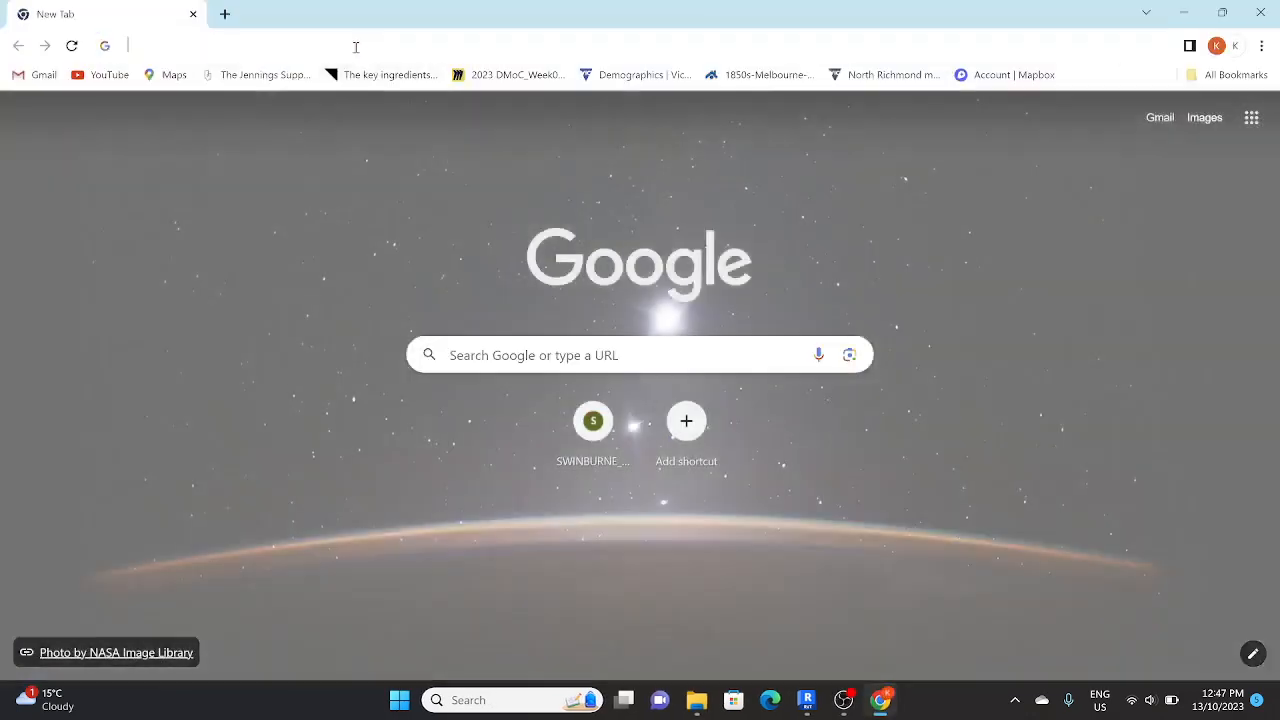
left_click(355, 47)
type("R")
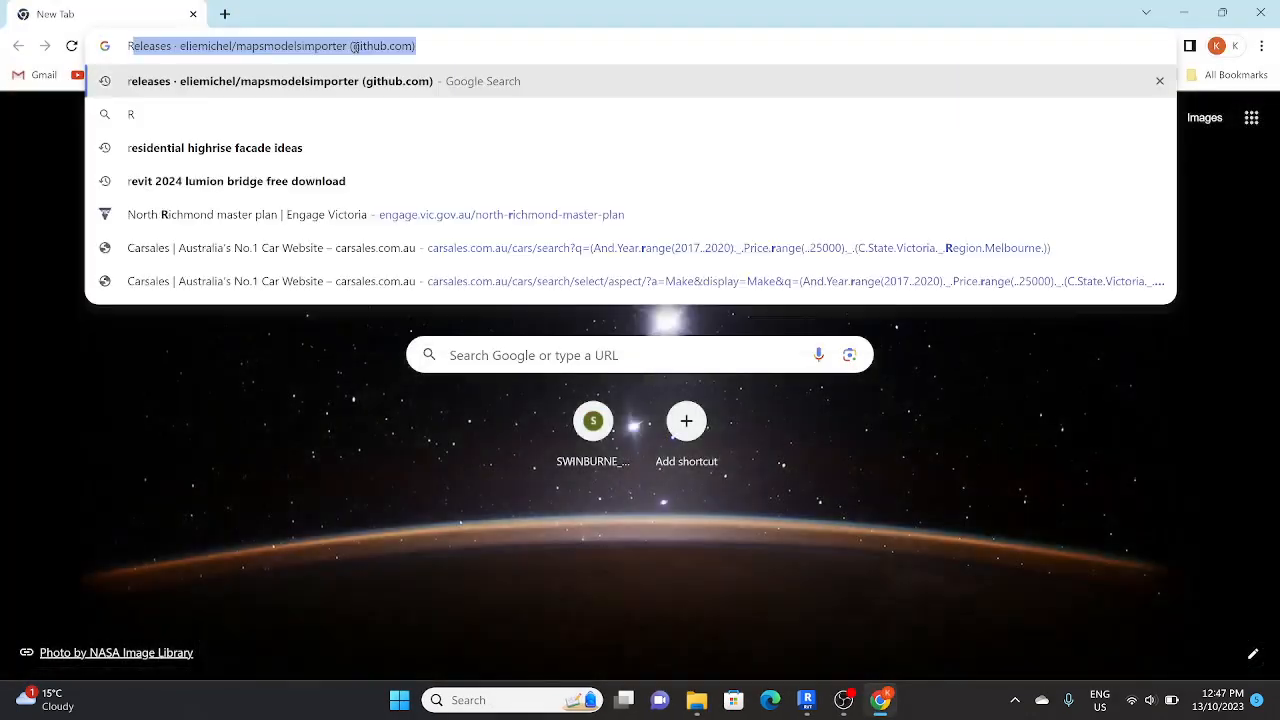
type("EVIT TO L")
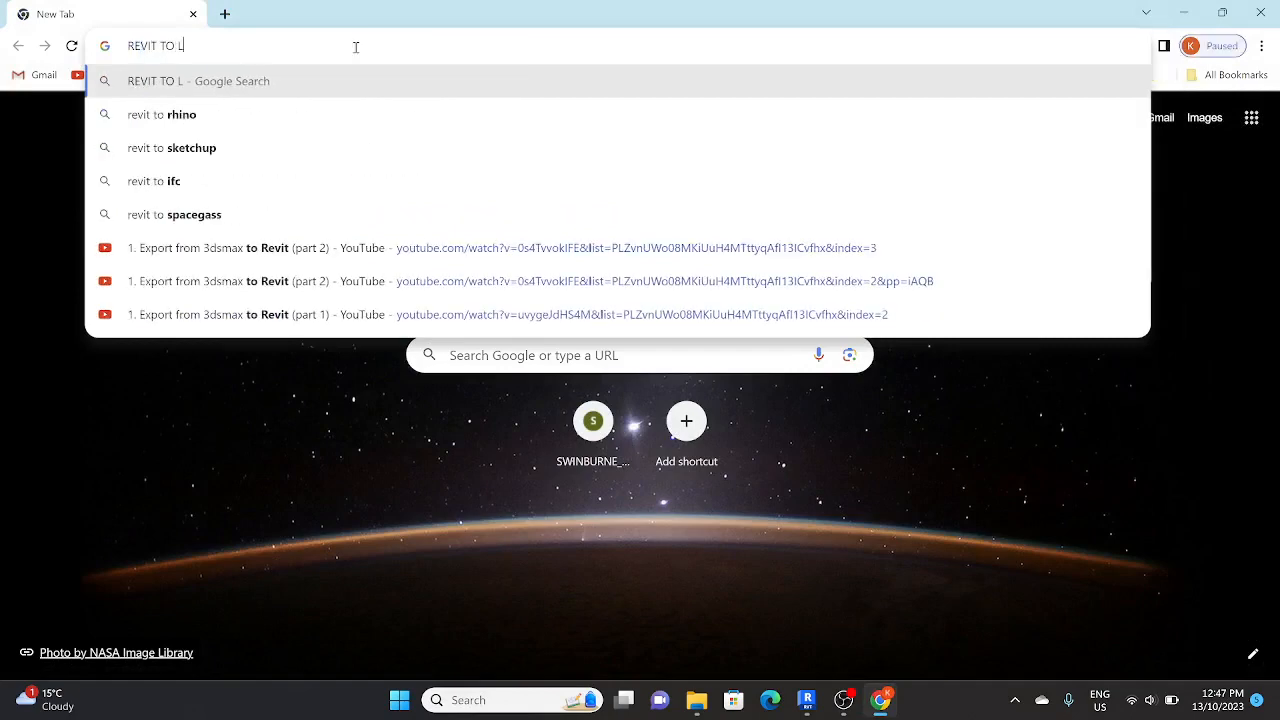
type("UMIO")
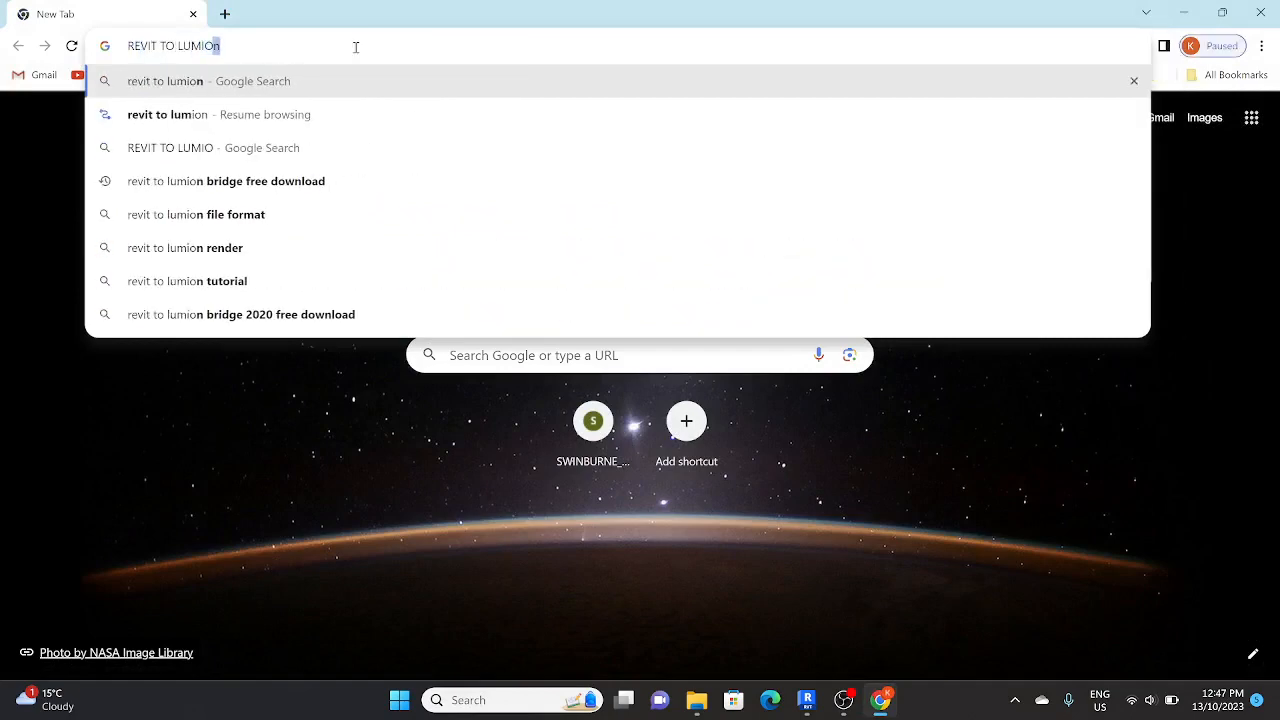
type("N BRIDGE")
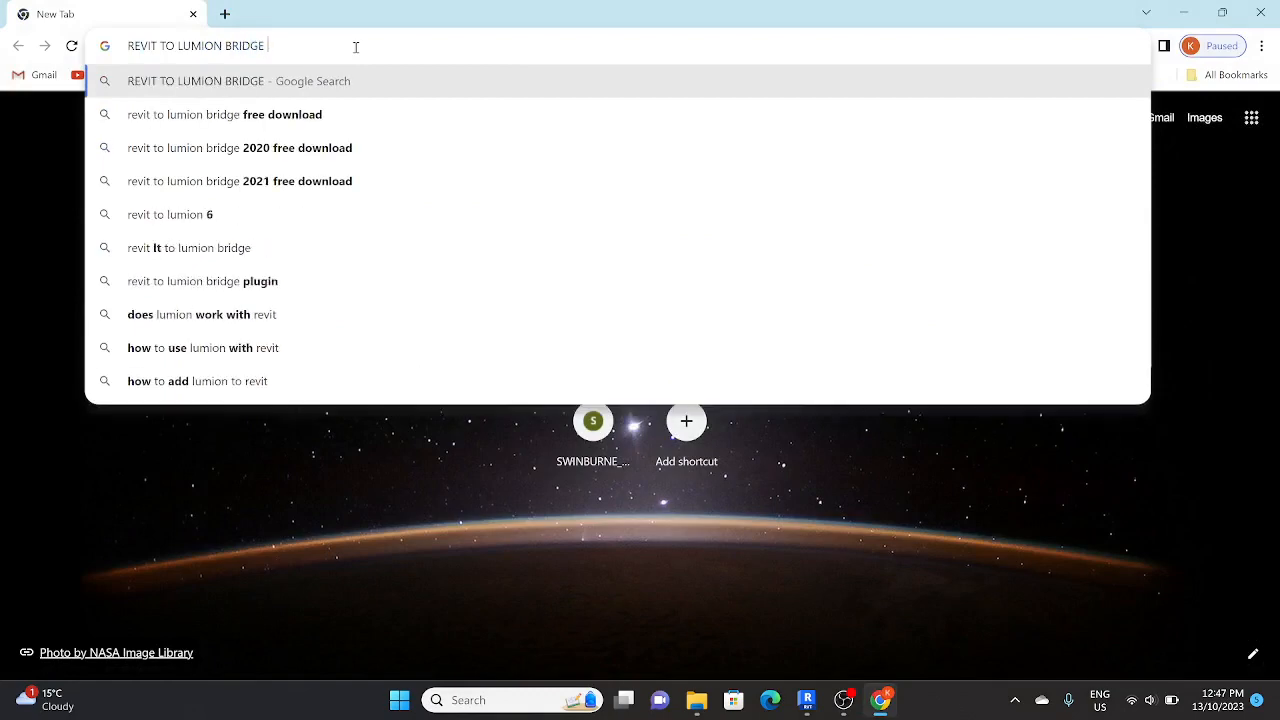
left_click(342, 108)
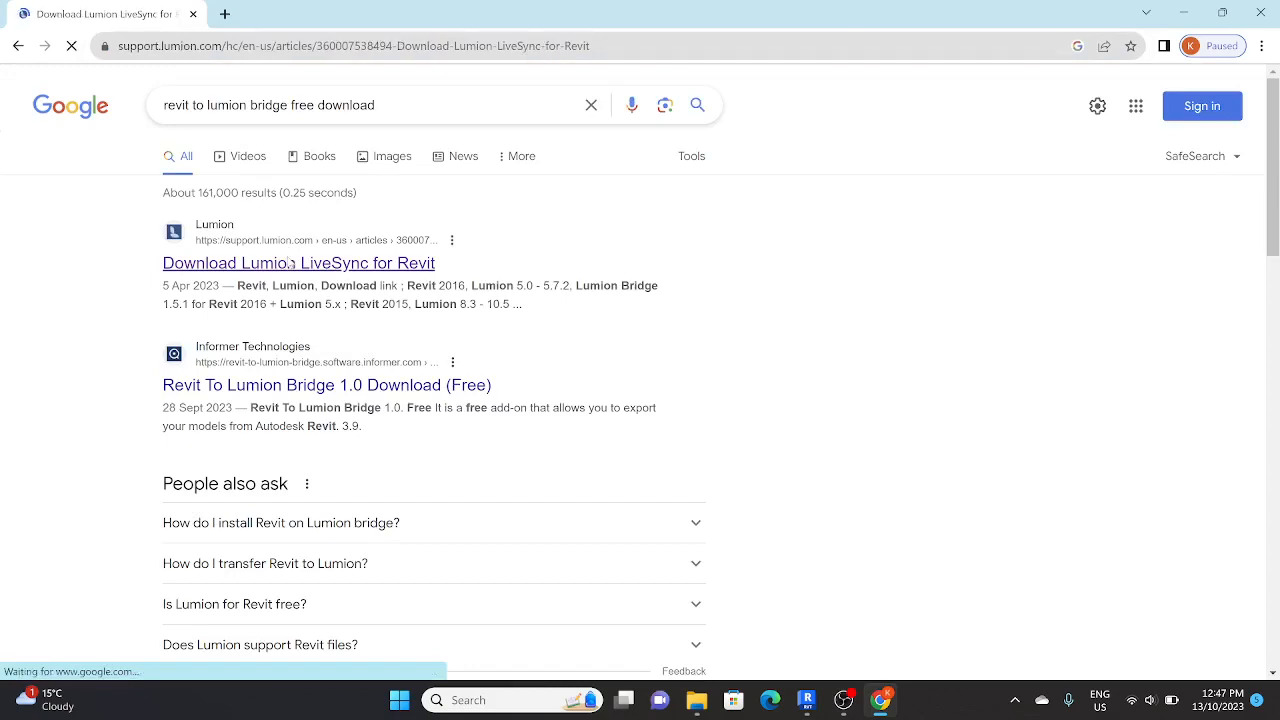
Step: Dismiss the cookie notice, review the latest and older Lumion LiveSync for Revit download links, and minimize the browser
scroll(465, 340, "down", 3)
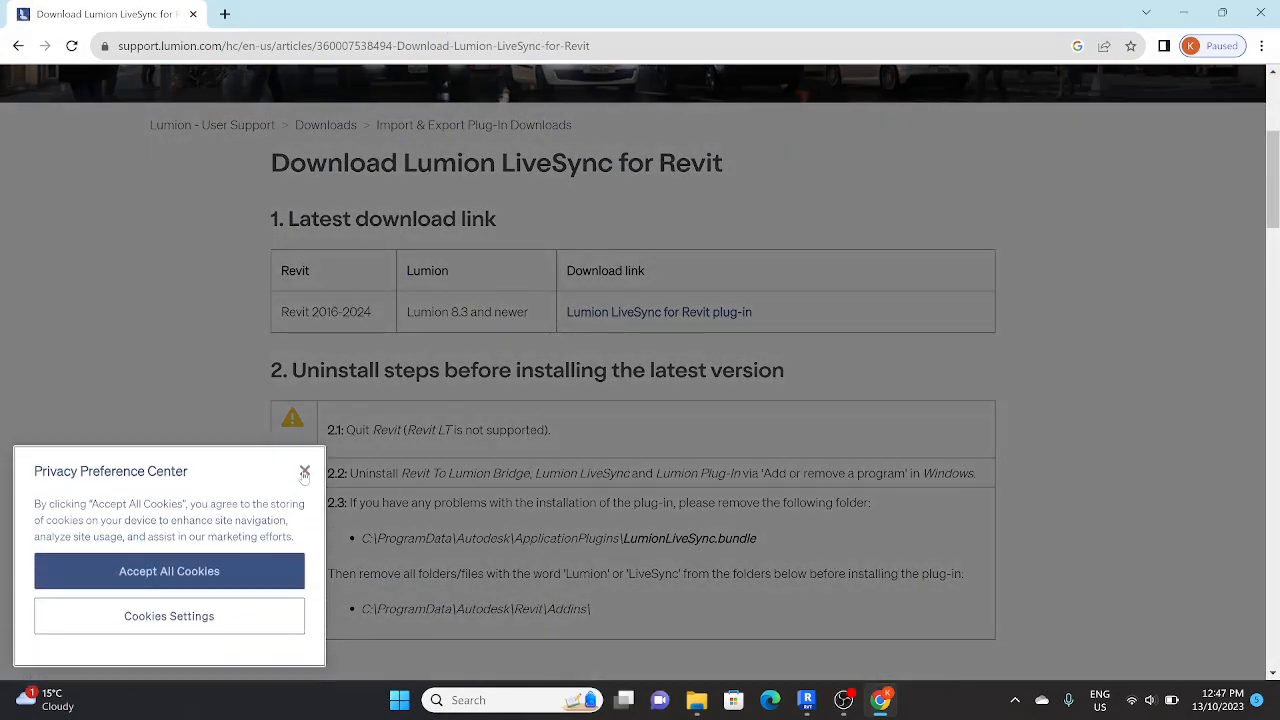
left_click(304, 472)
scroll(620, 300, "down", 1)
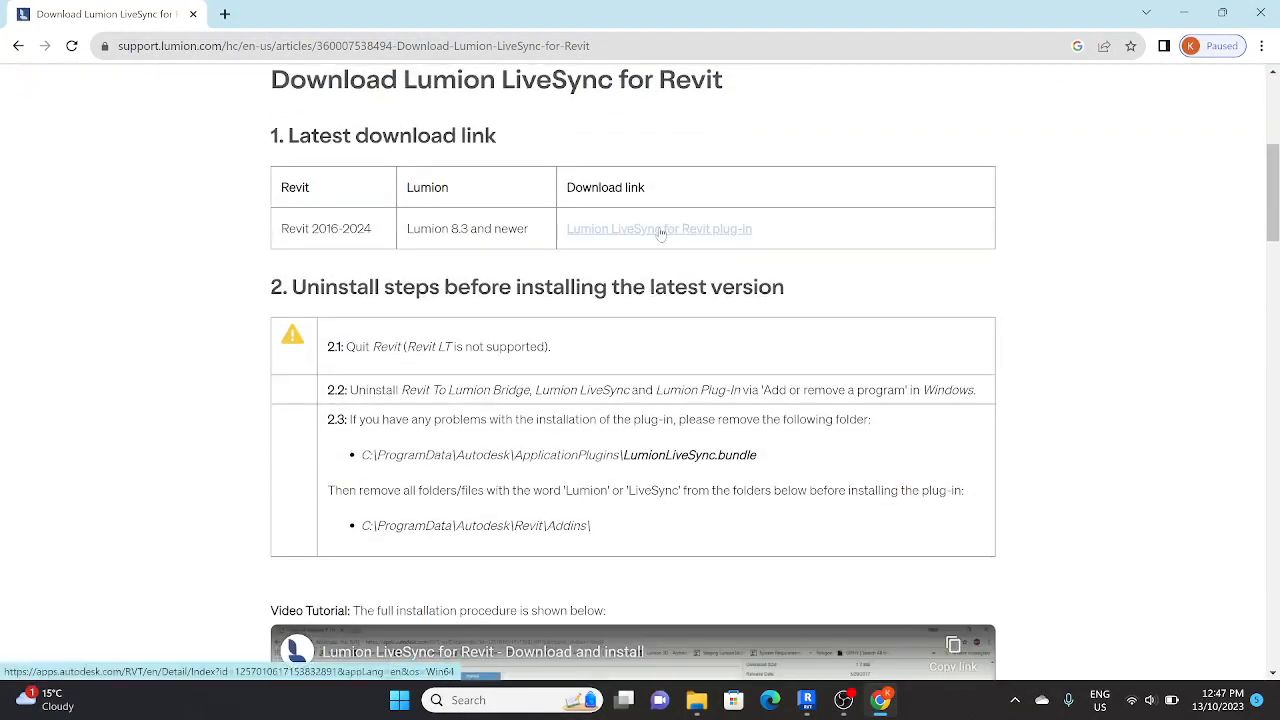
scroll(660, 233, "down", 8)
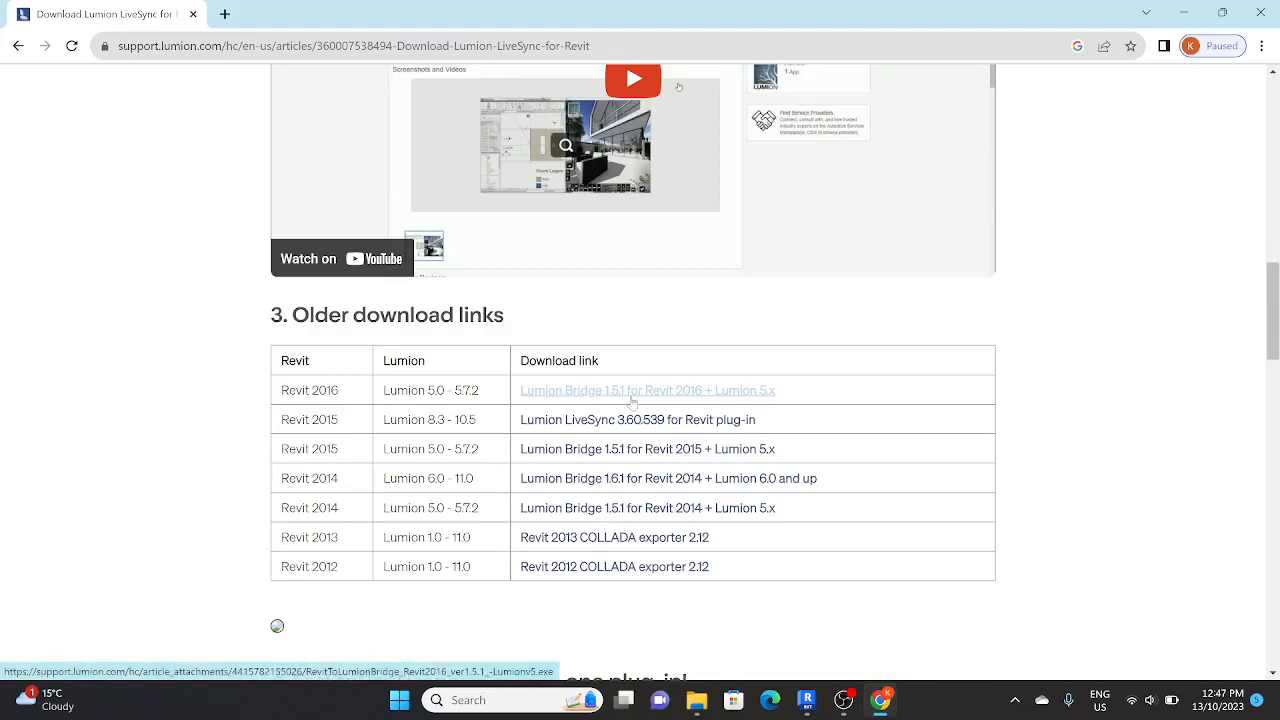
scroll(632, 402, "up", 10)
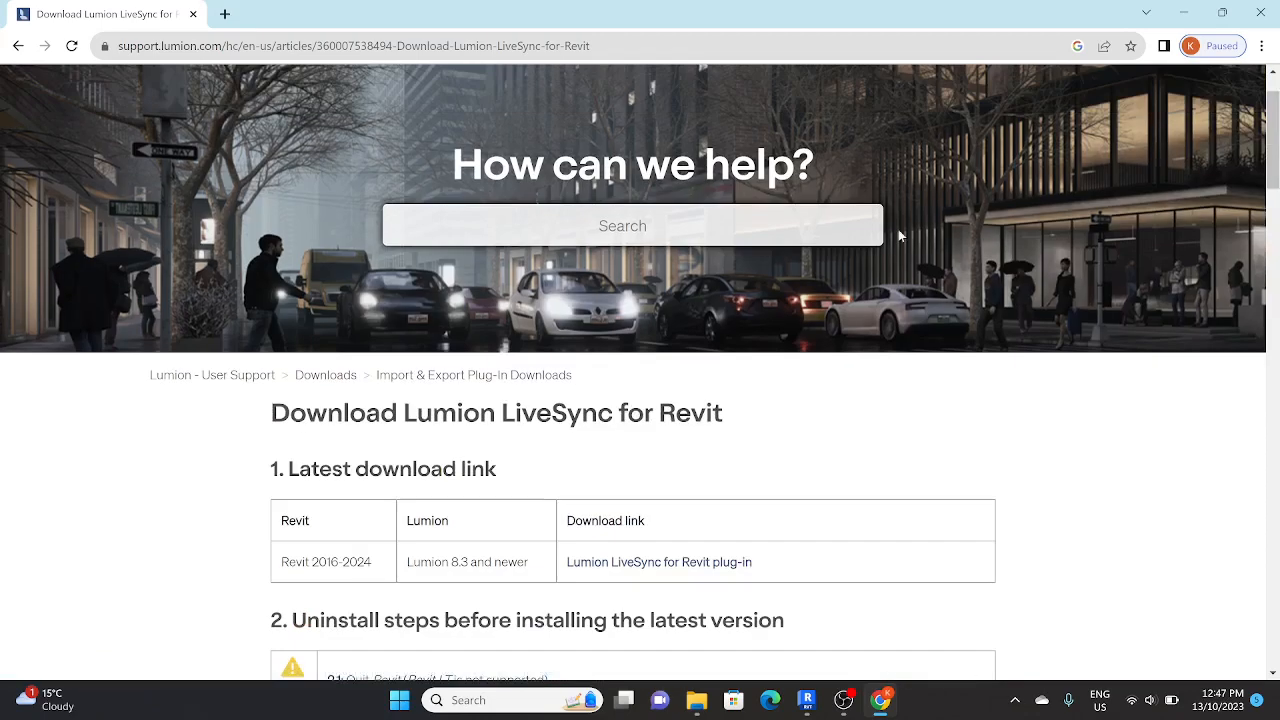
left_click(1183, 12)
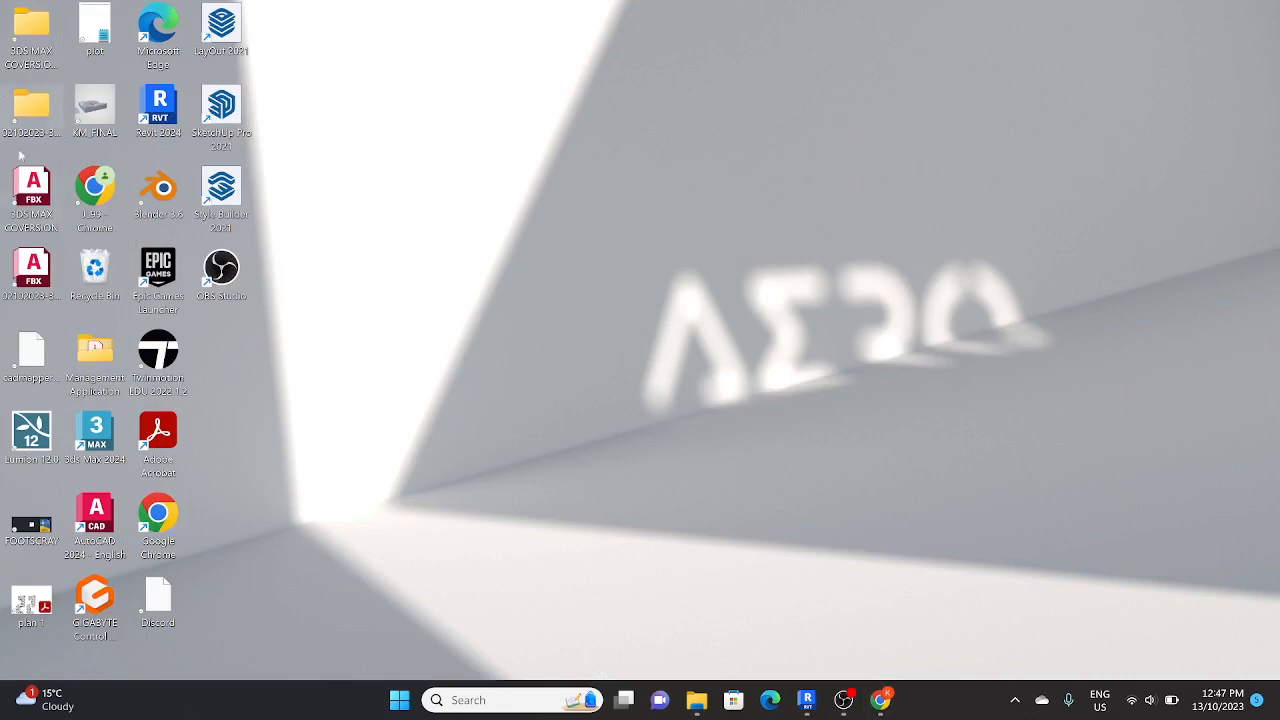
Step: Switch to File Explorer and find the SOFTWARE SETUP folder on Local Disk (D:)
left_click(700, 702)
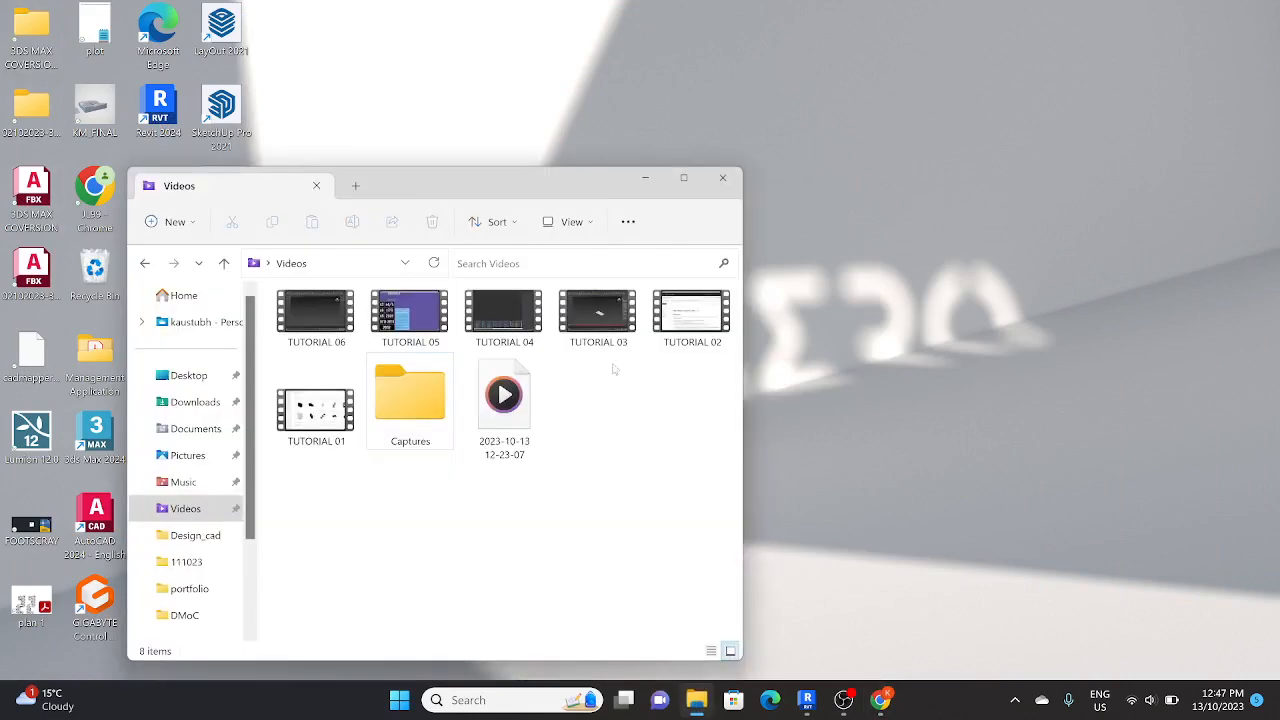
double_click(608, 182)
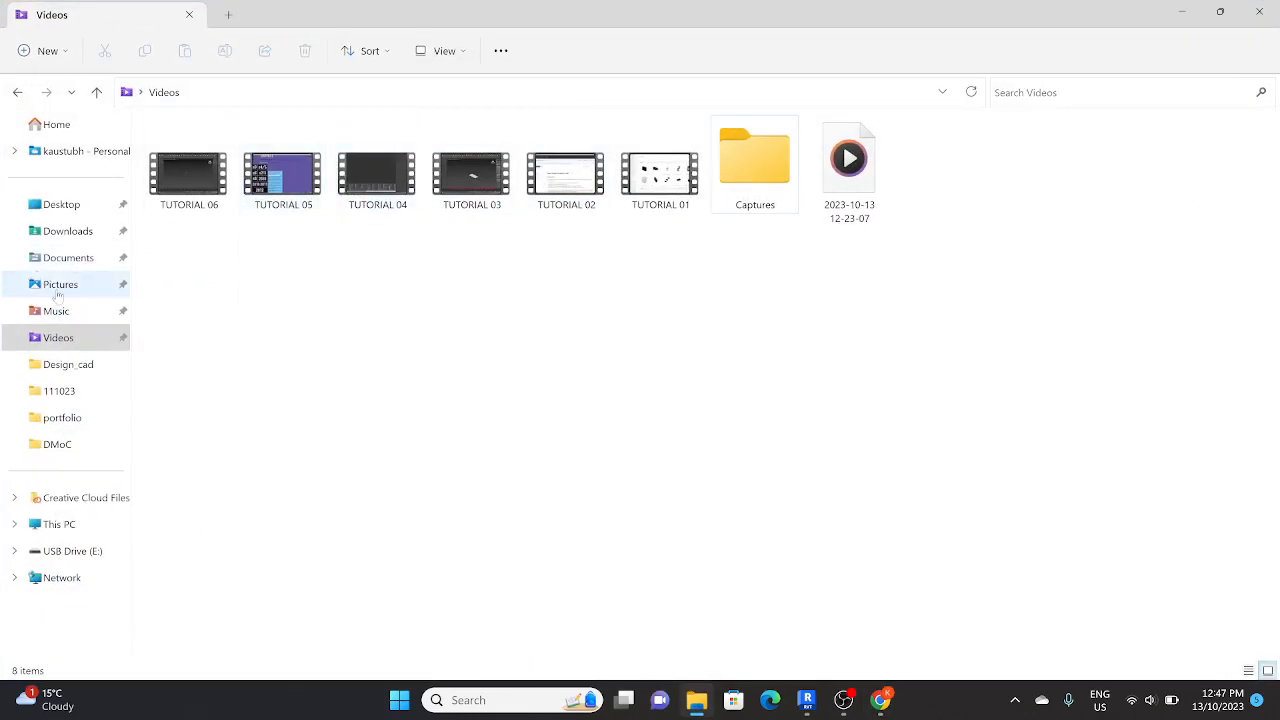
left_click(70, 257)
left_click(68, 231)
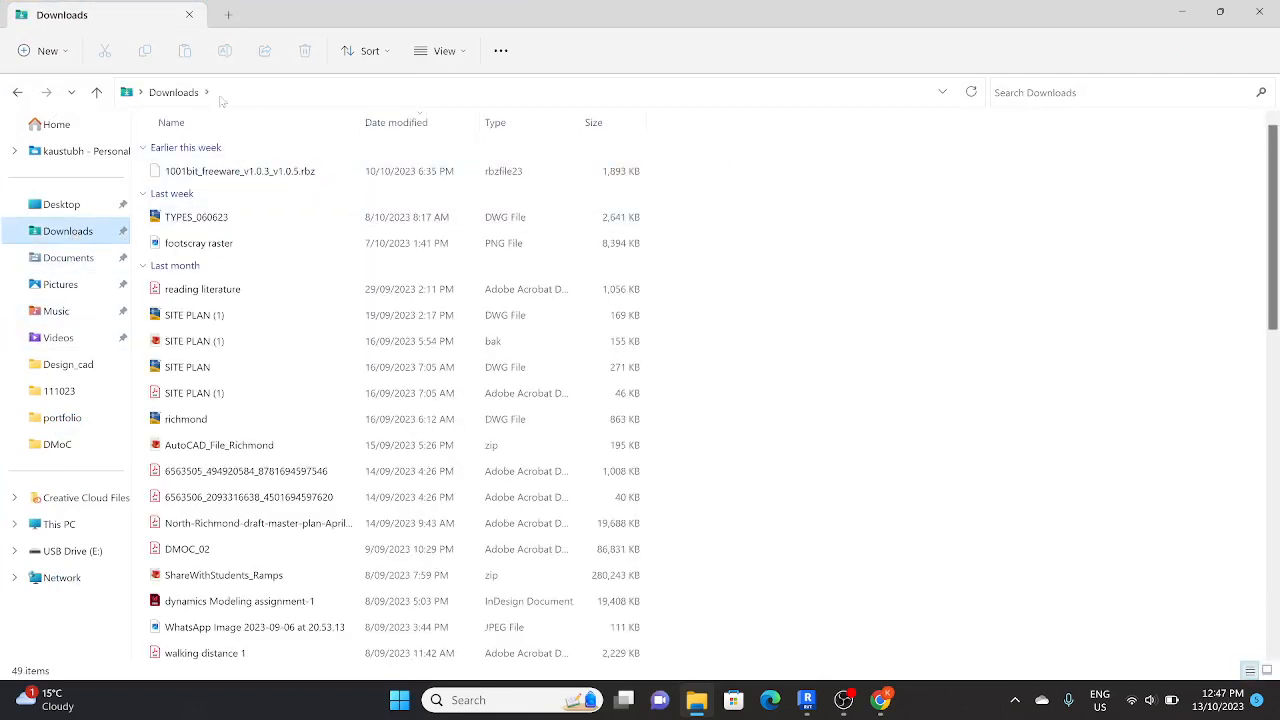
left_click(142, 97)
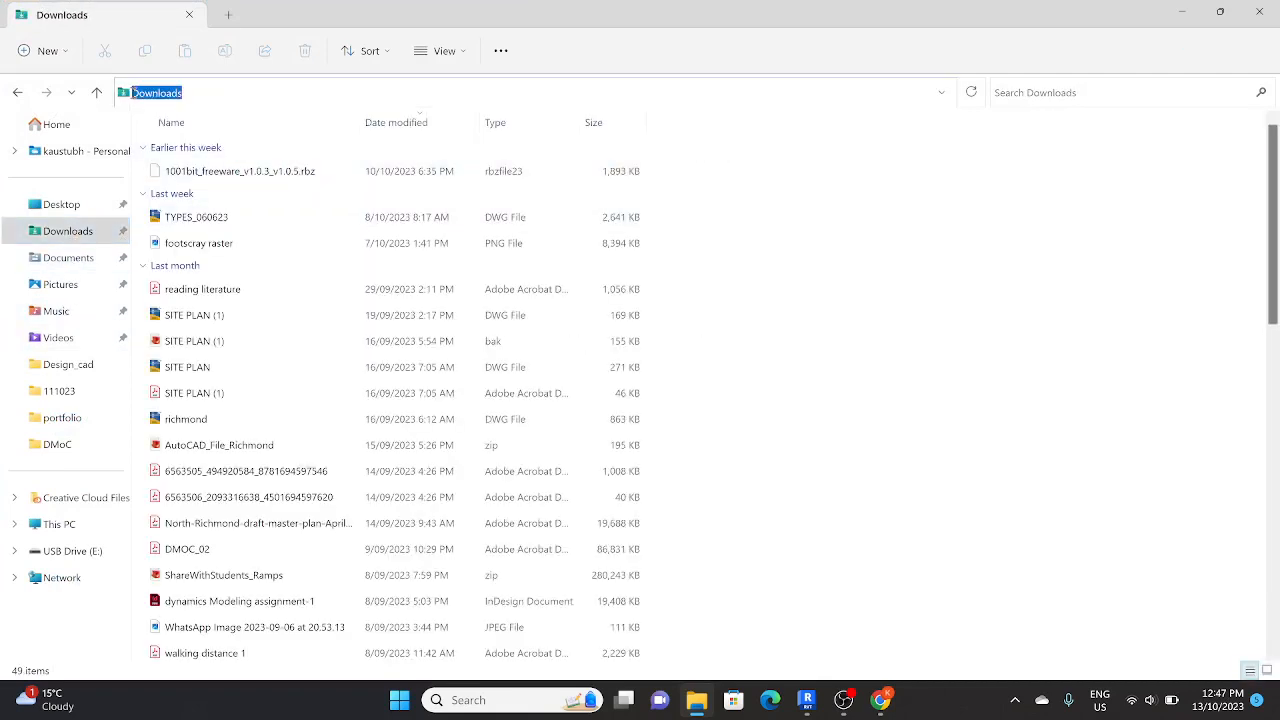
left_click(63, 418)
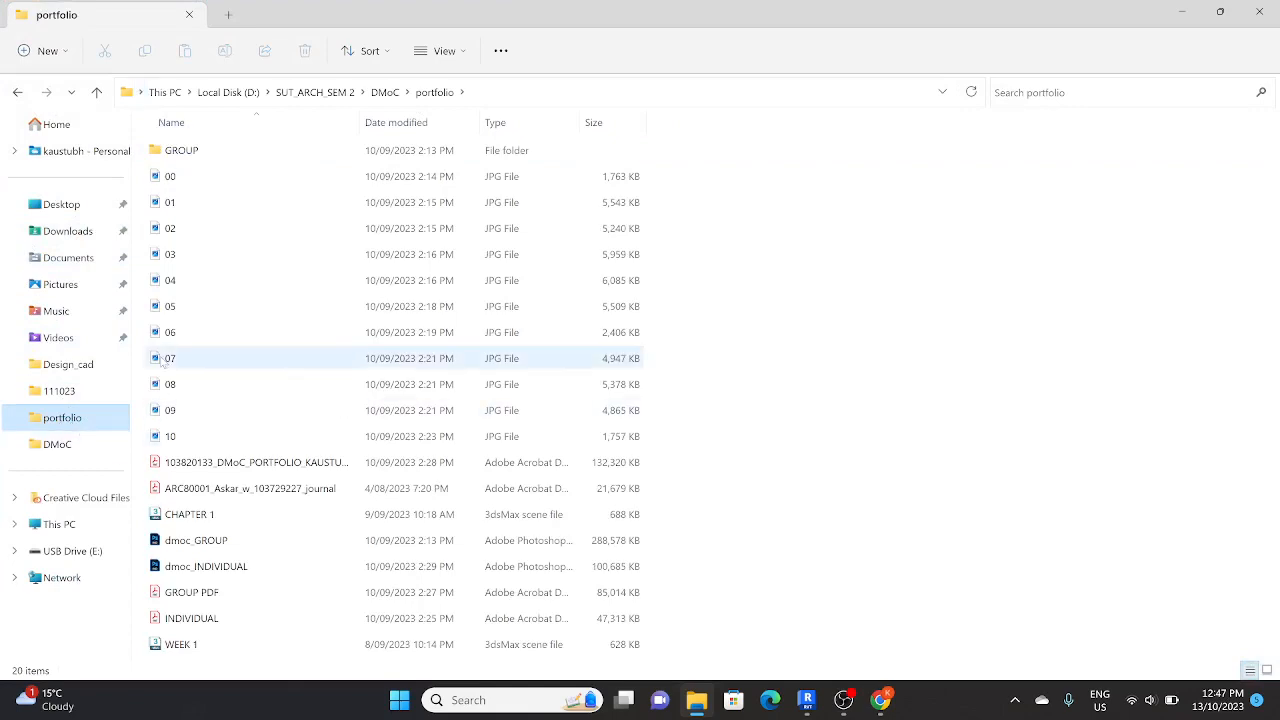
left_click(68, 366)
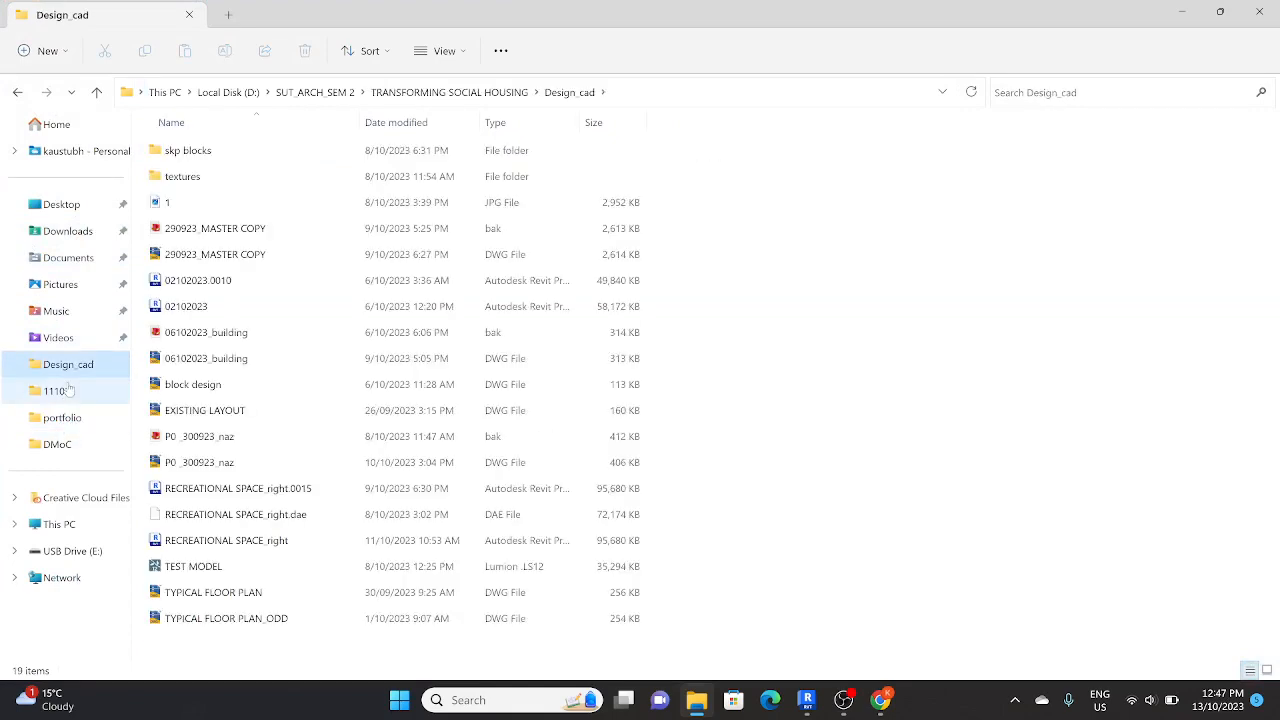
left_click(58, 390)
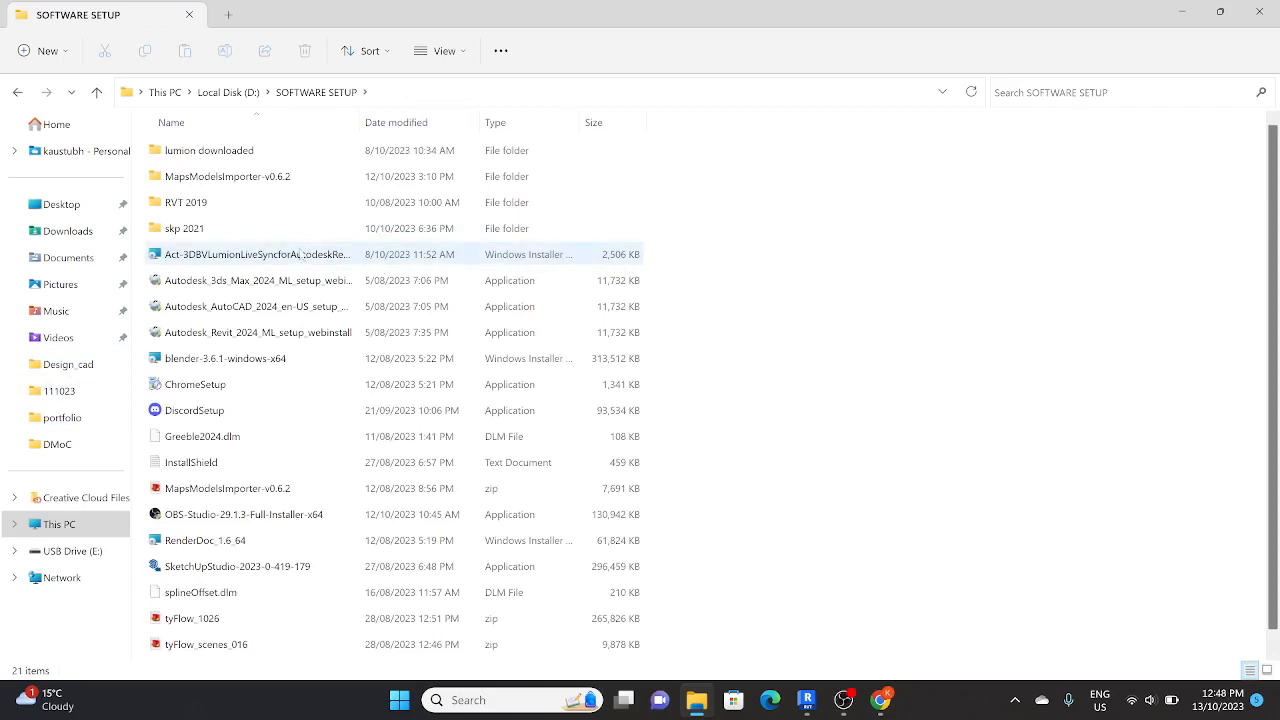
Step: Launch the Act-3D Lumion LiveSync for Autodesk Revit 3.60.542 installer, then cancel and close it
left_click(300, 254)
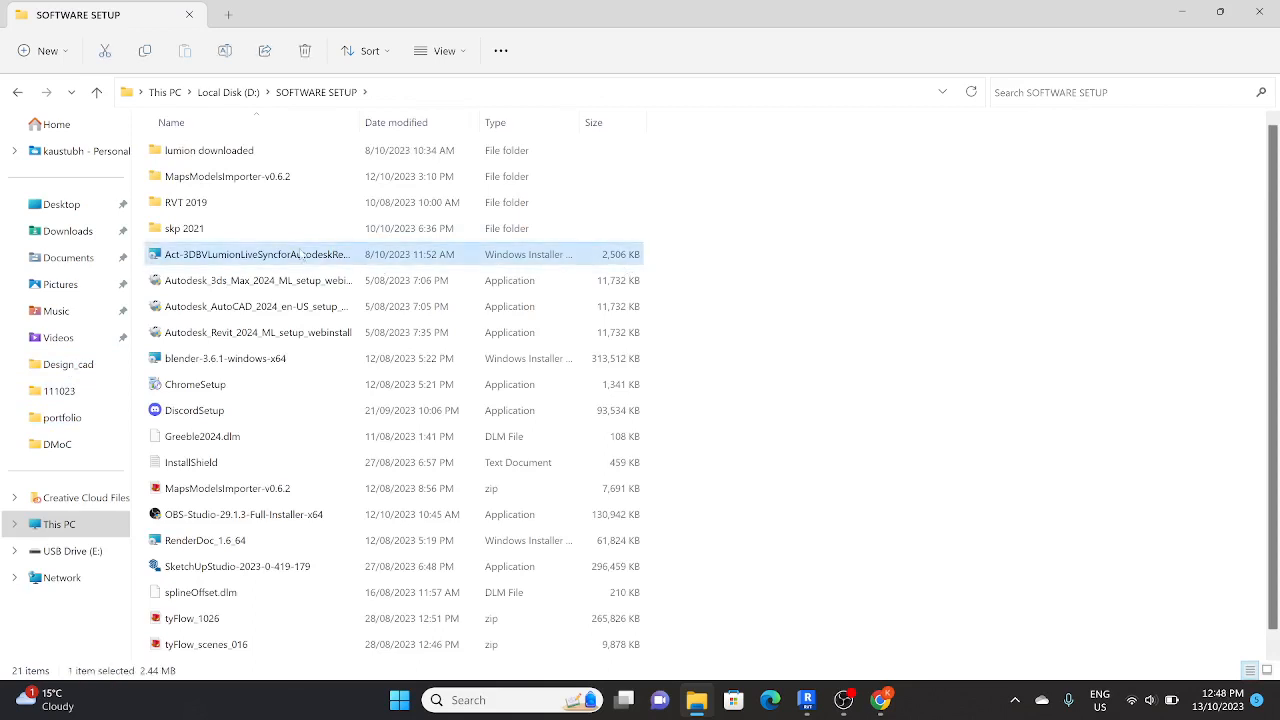
double_click(222, 256)
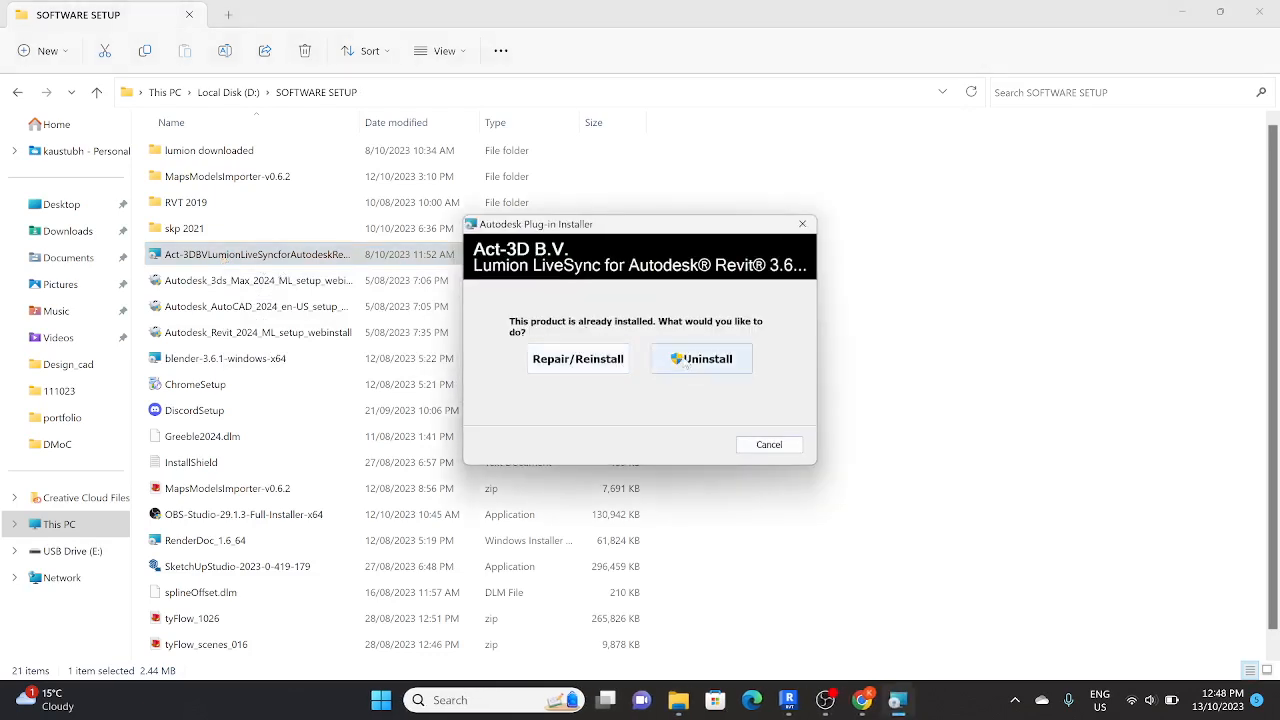
left_click(769, 444)
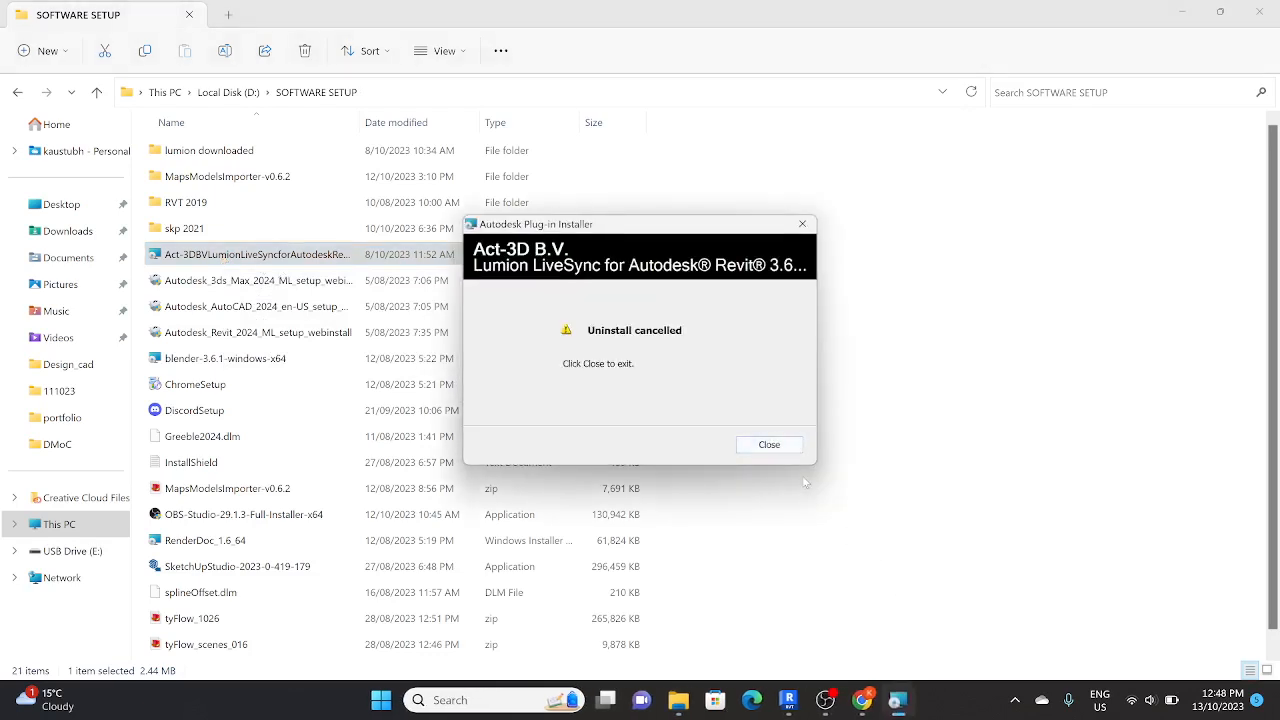
left_click(785, 448)
Step: Switch back to Revit and start the Lumion export with Base Point (project north), normal surface smoothing, collected textures and exported nodes
left_click(806, 700)
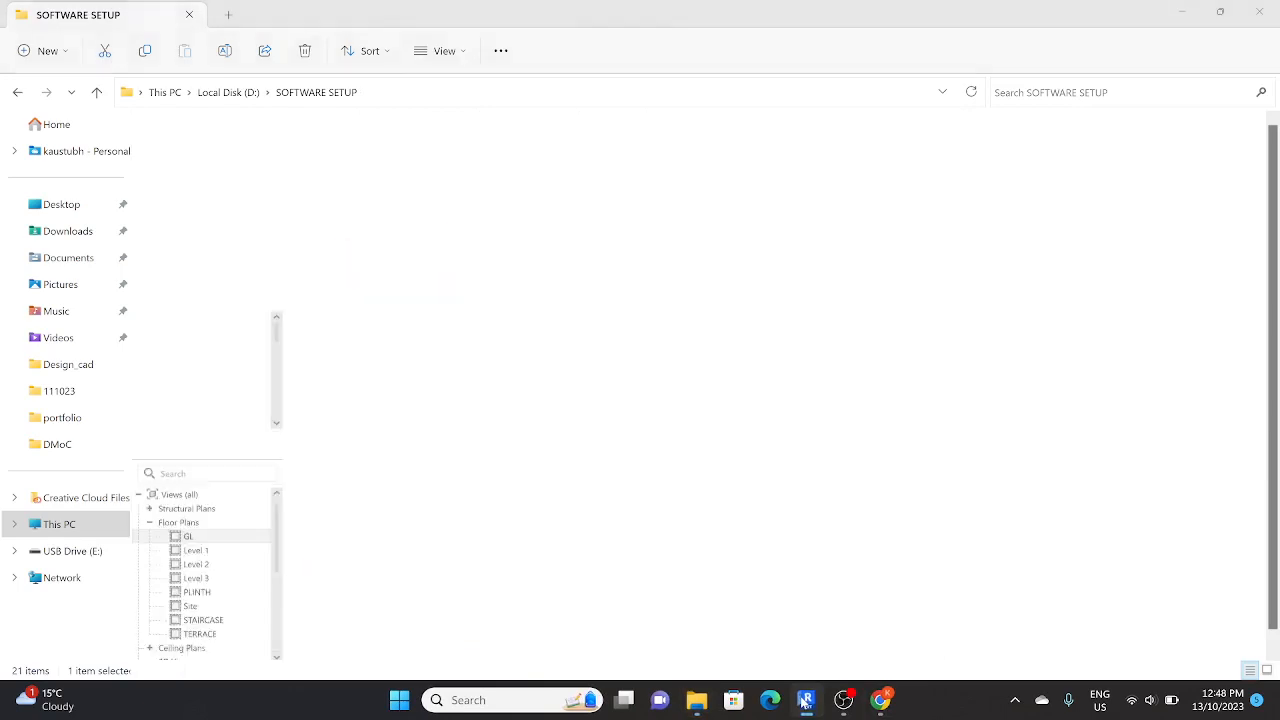
middle_click_drag(840, 521, 895, 415, "shift")
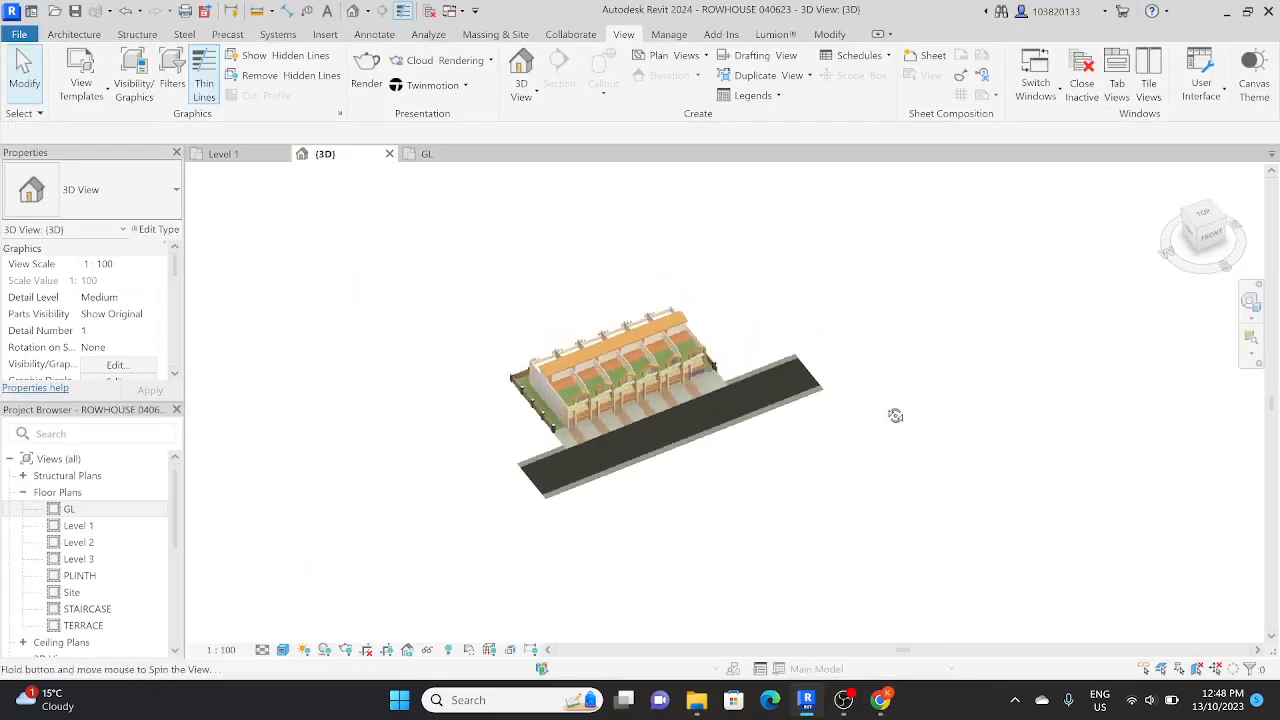
left_click(772, 34)
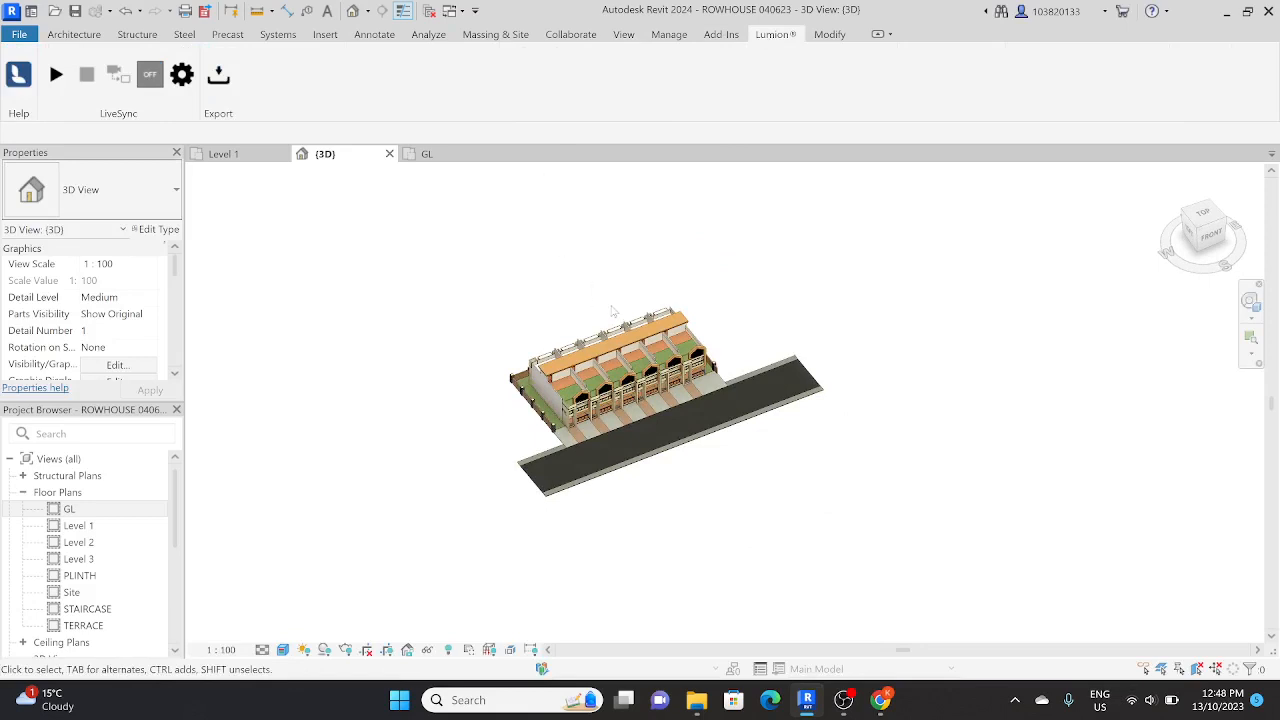
scroll(630, 387, "up", 5)
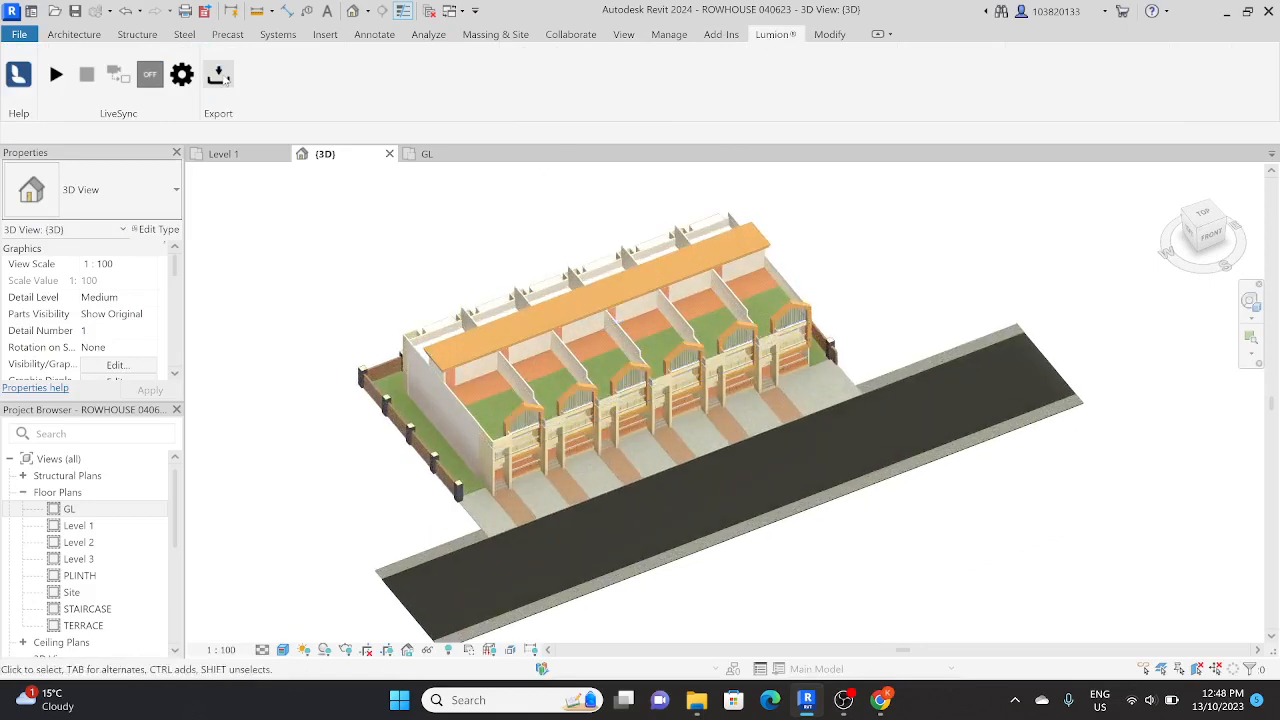
left_click(218, 76)
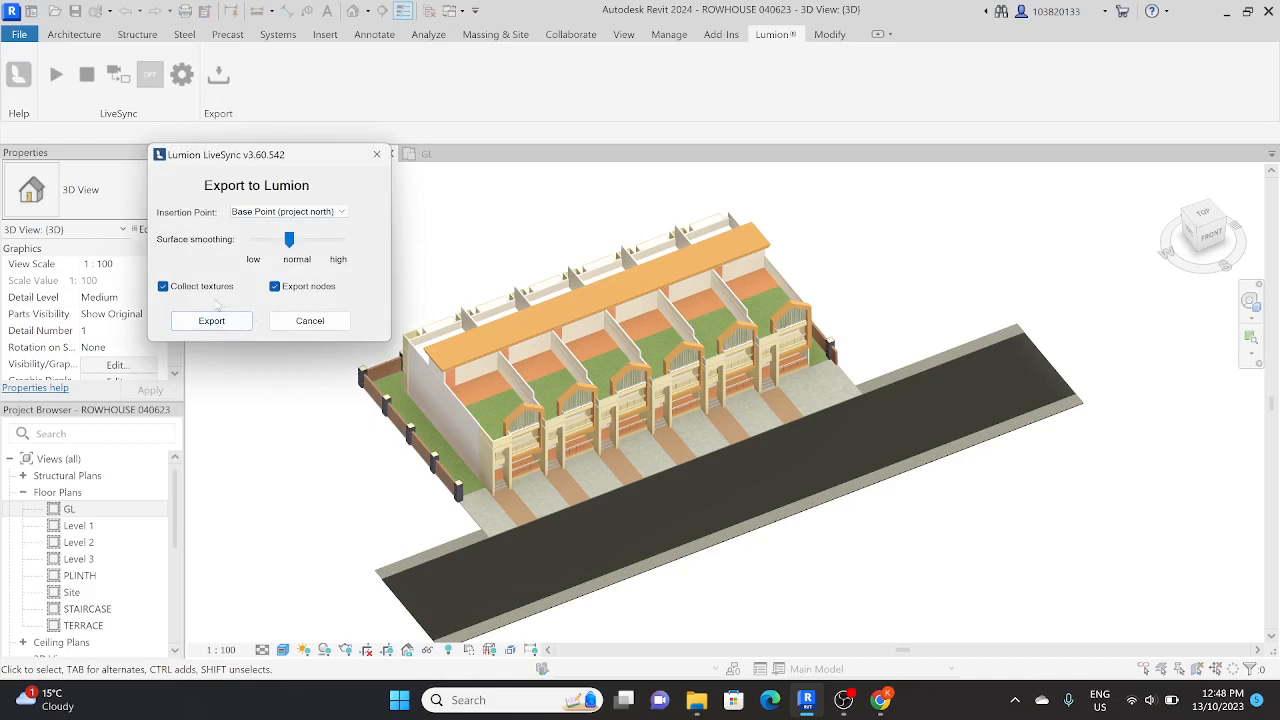
left_click(228, 322)
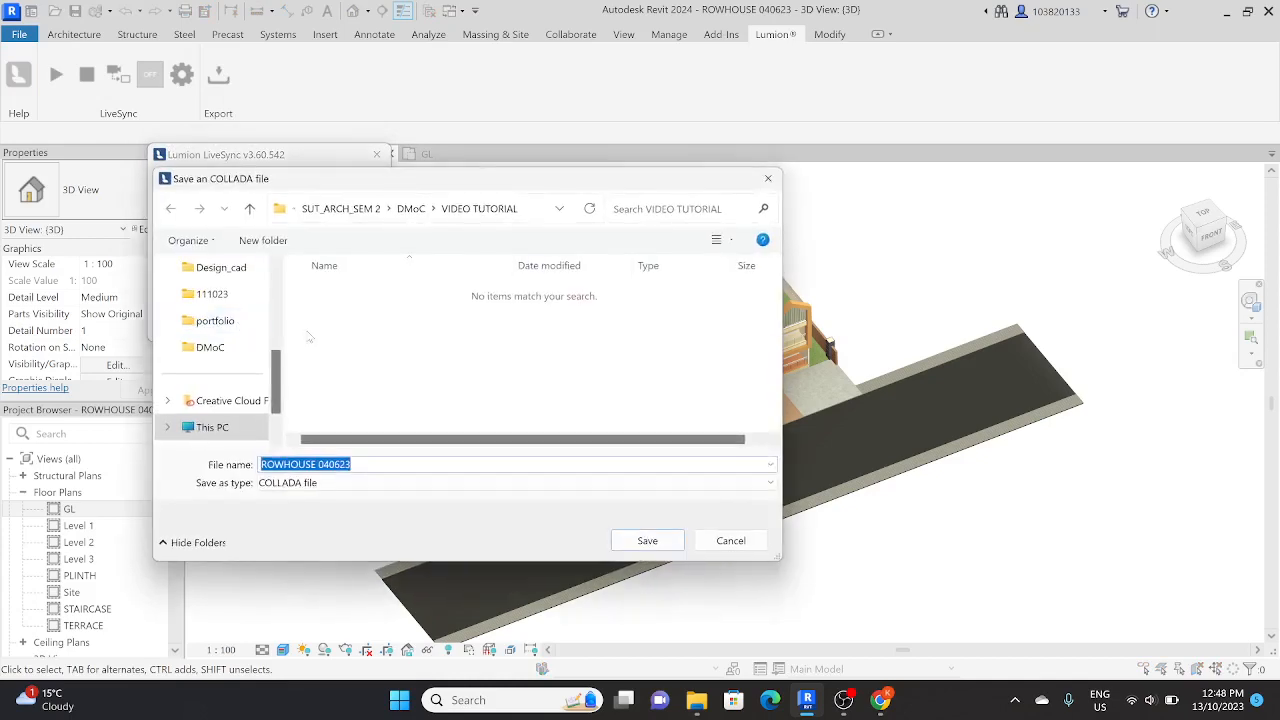
Step: Save the export to the Desktop as a COLLADA file named ROWHOUSE 040623
scroll(228, 413, "down", 1)
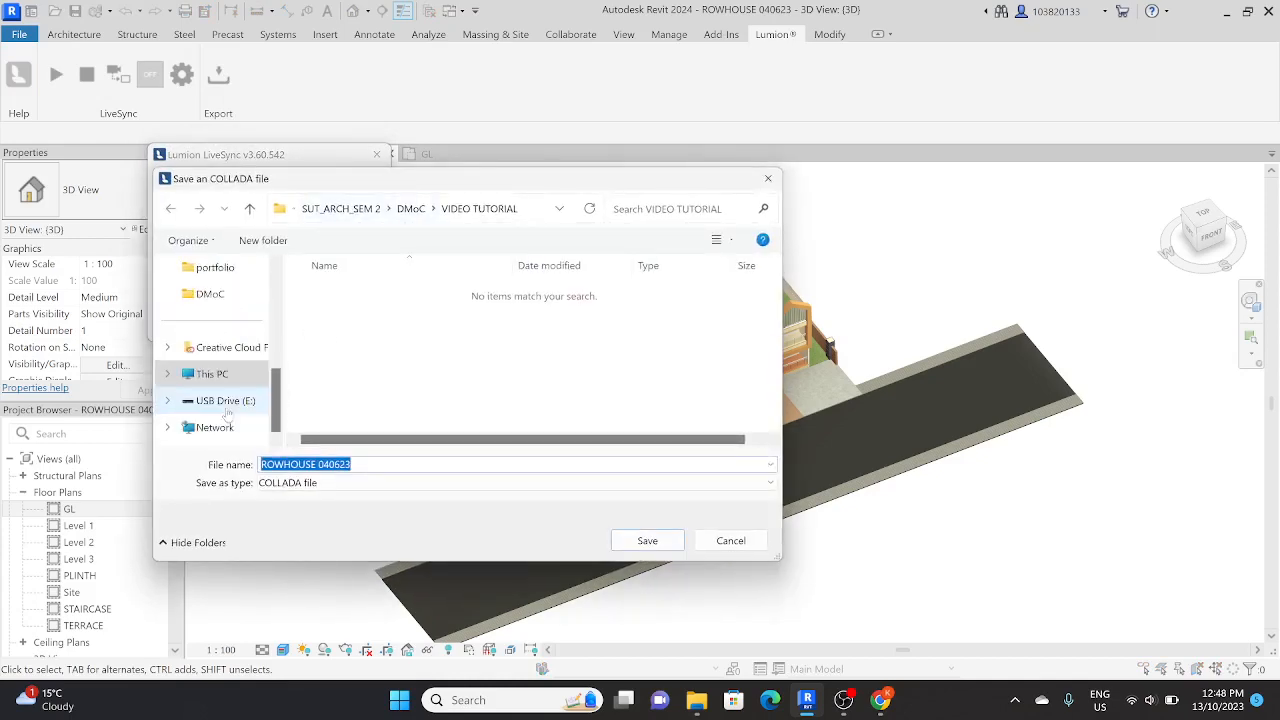
scroll(226, 385, "up", 2)
scroll(224, 350, "down", 1)
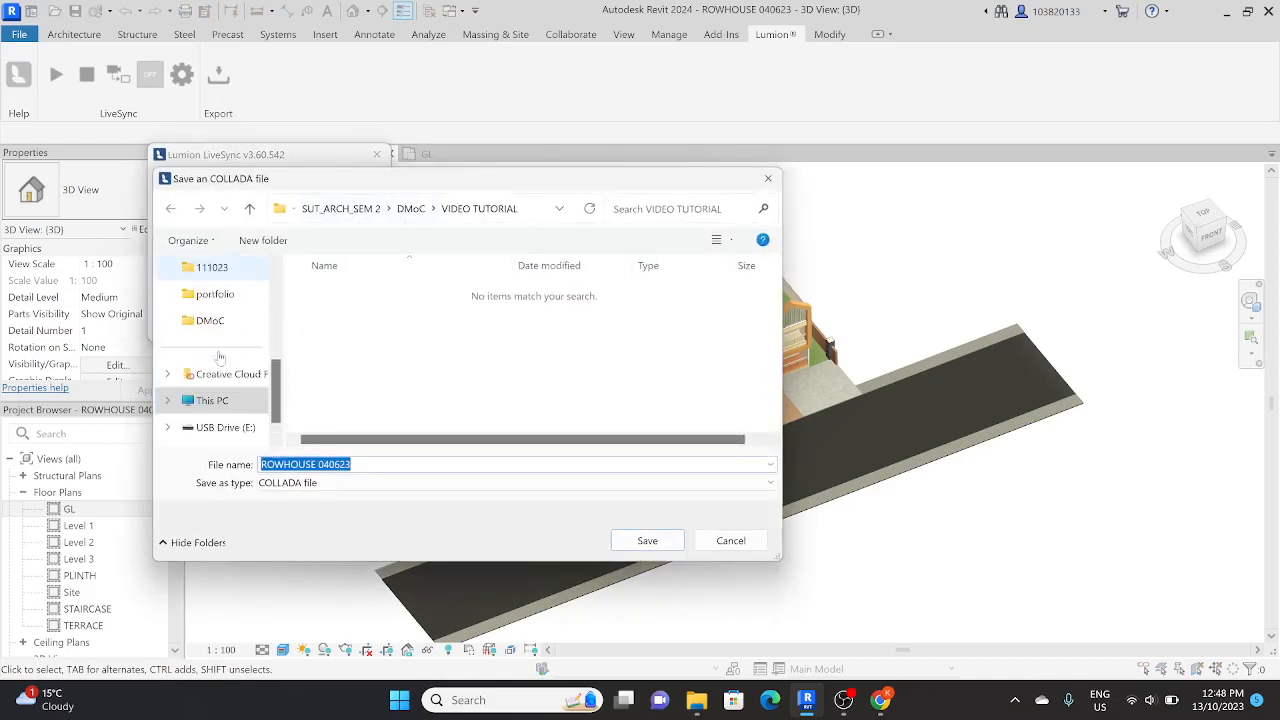
scroll(224, 342, "down", 1)
scroll(220, 348, "up", 4)
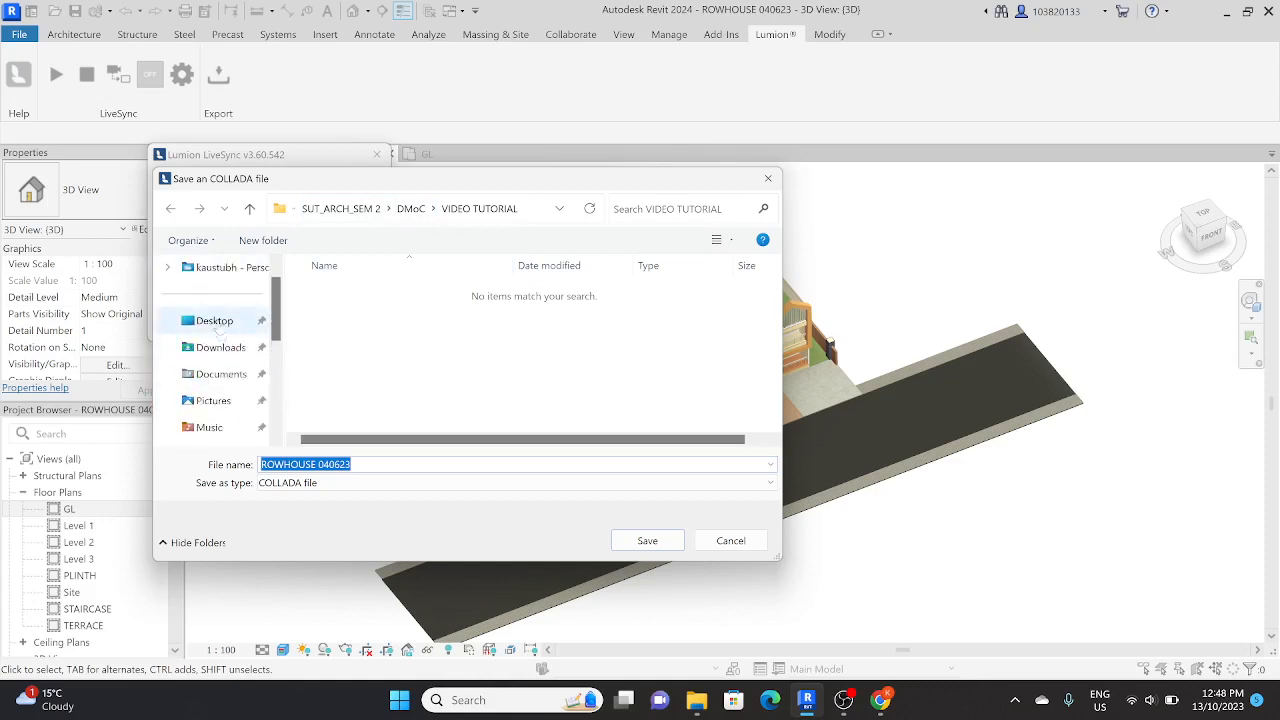
left_click(215, 349)
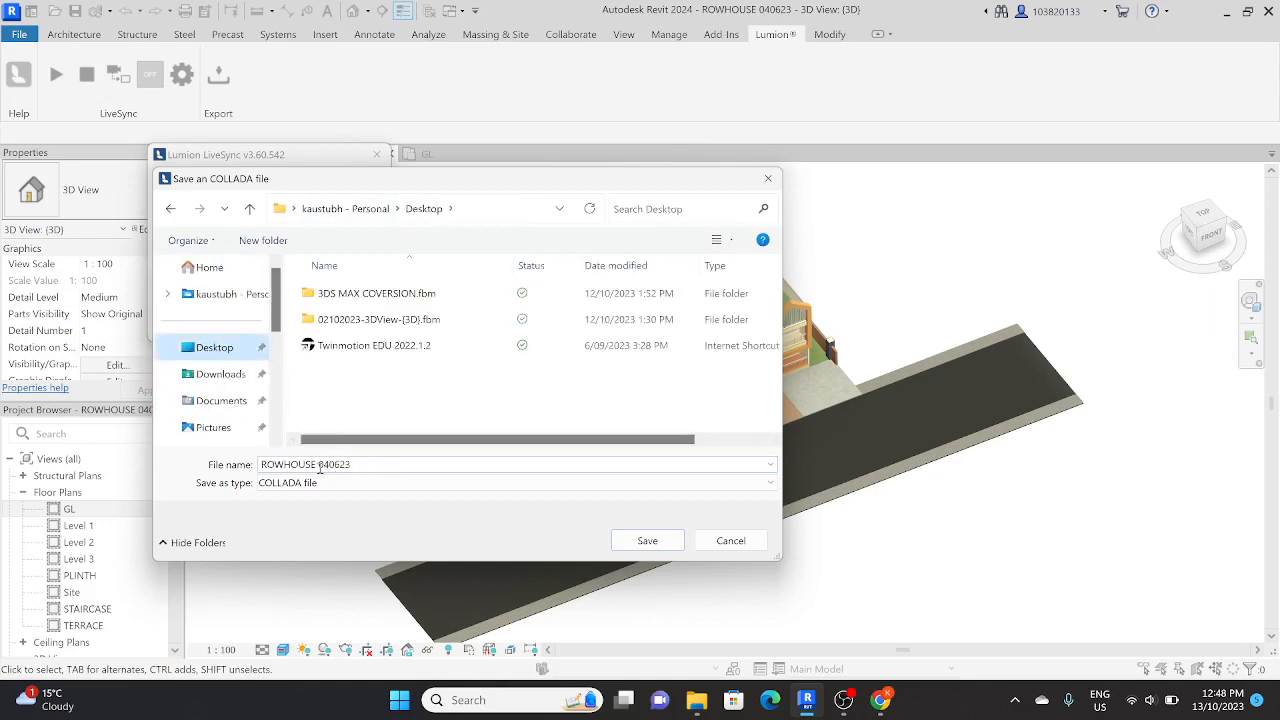
left_click(355, 464)
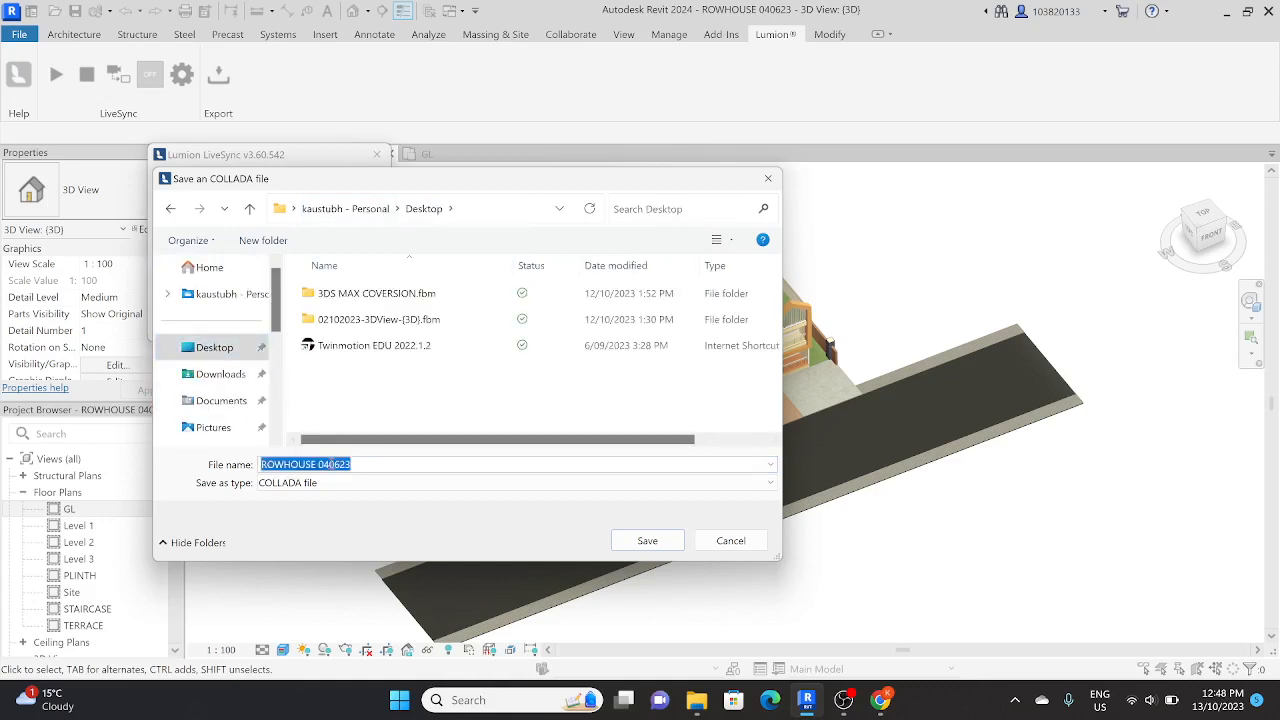
left_click(661, 548)
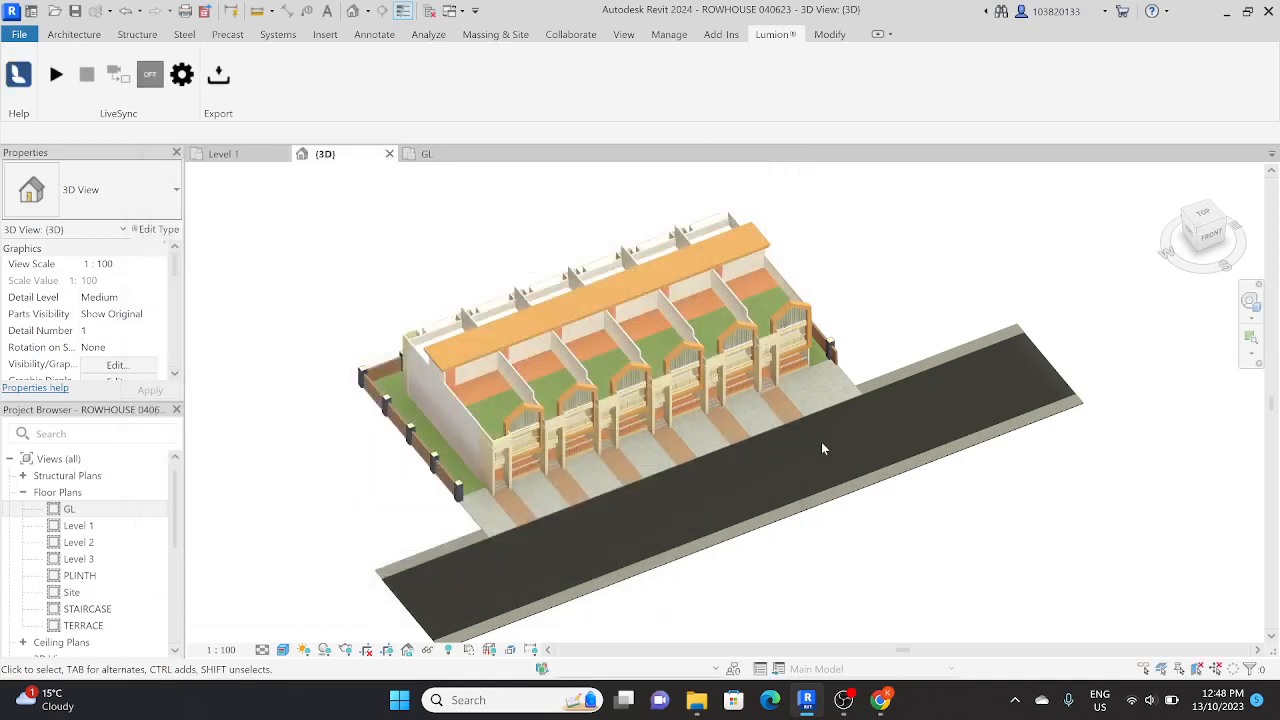
Step: Minimize the Revit and File Explorer windows to reach the desktop, and turn off the Wi-Fi connection
left_click(1234, 12)
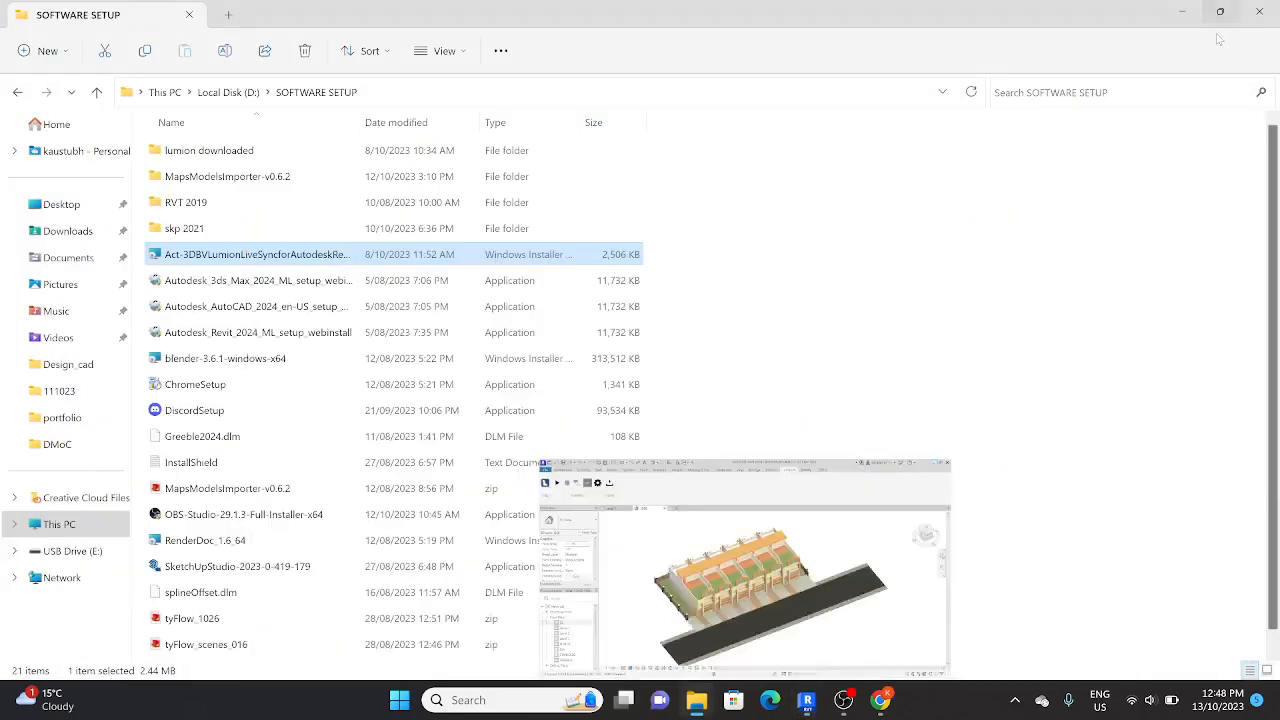
left_click(1196, 8)
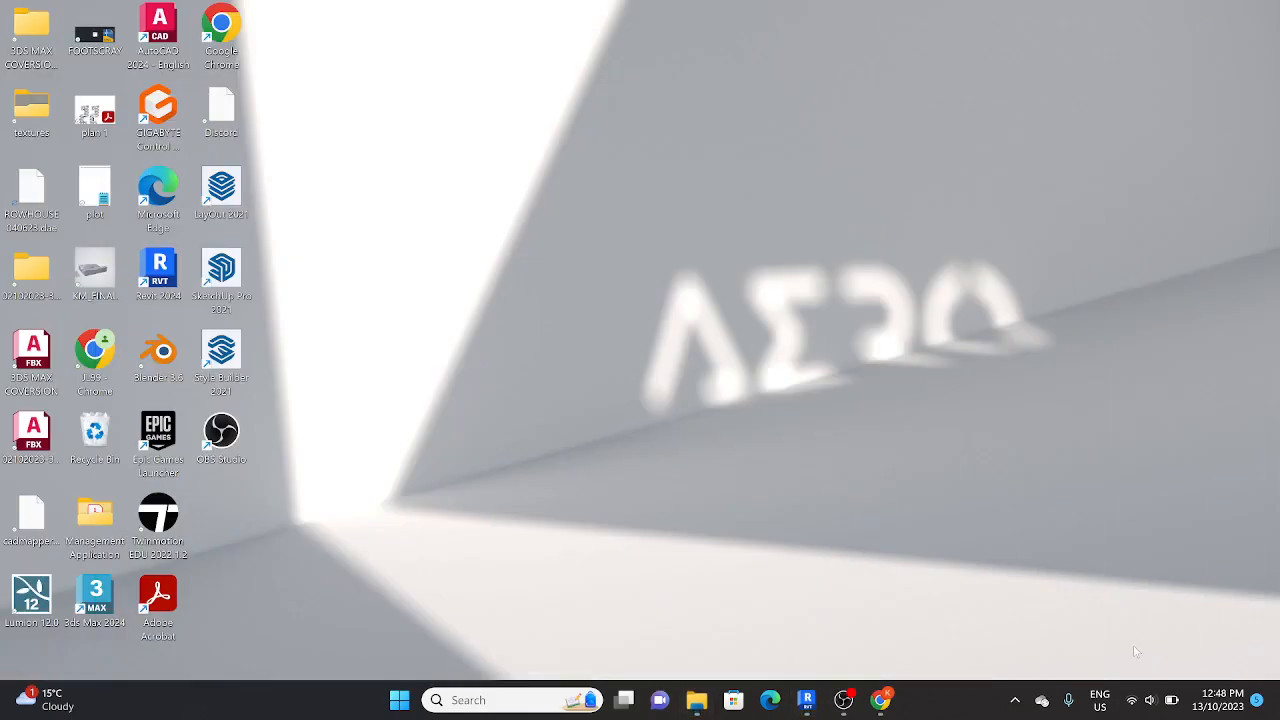
left_click(1130, 702)
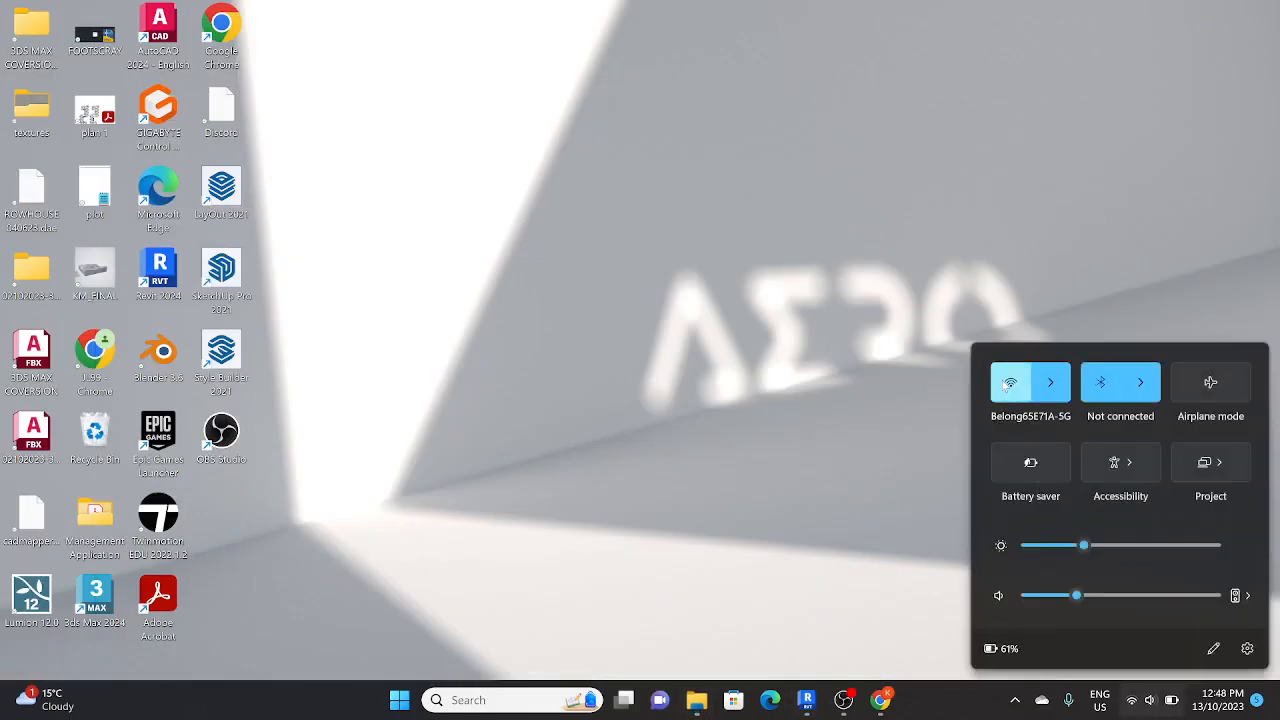
left_click(506, 408)
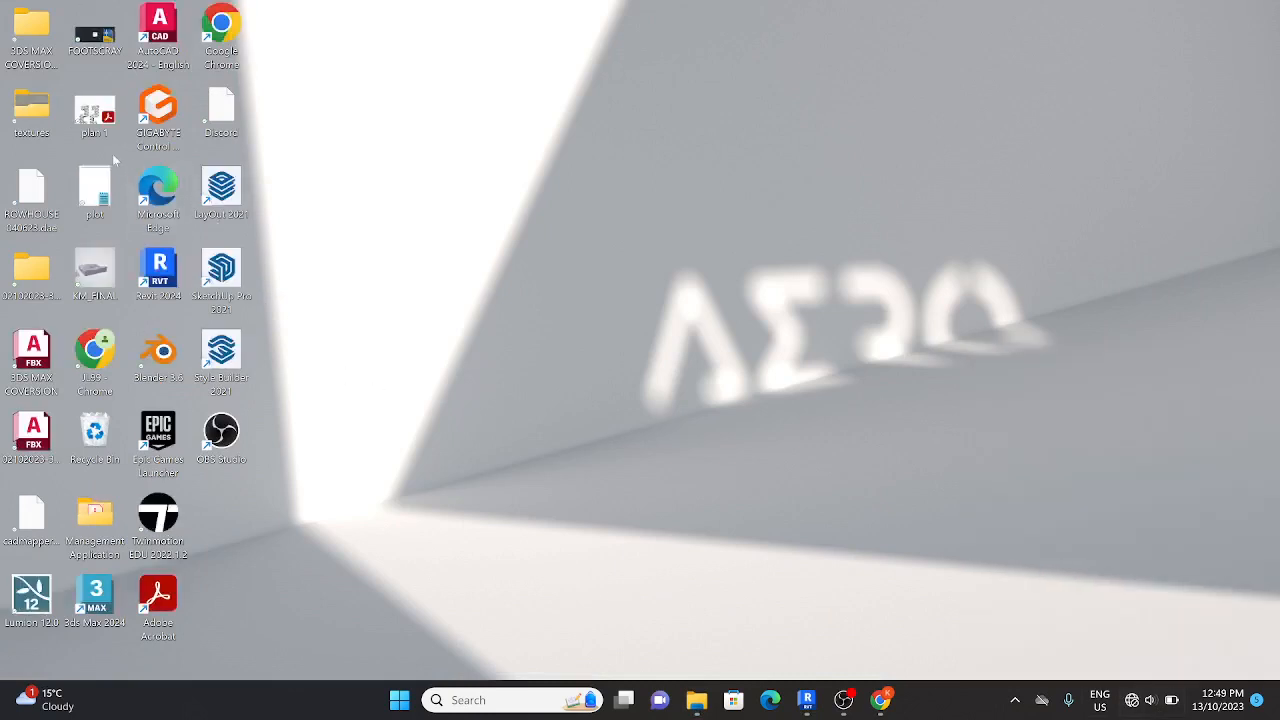
Step: Launch Lumion 12.0 and create a new project from the Suburban environment template
double_click(31, 600)
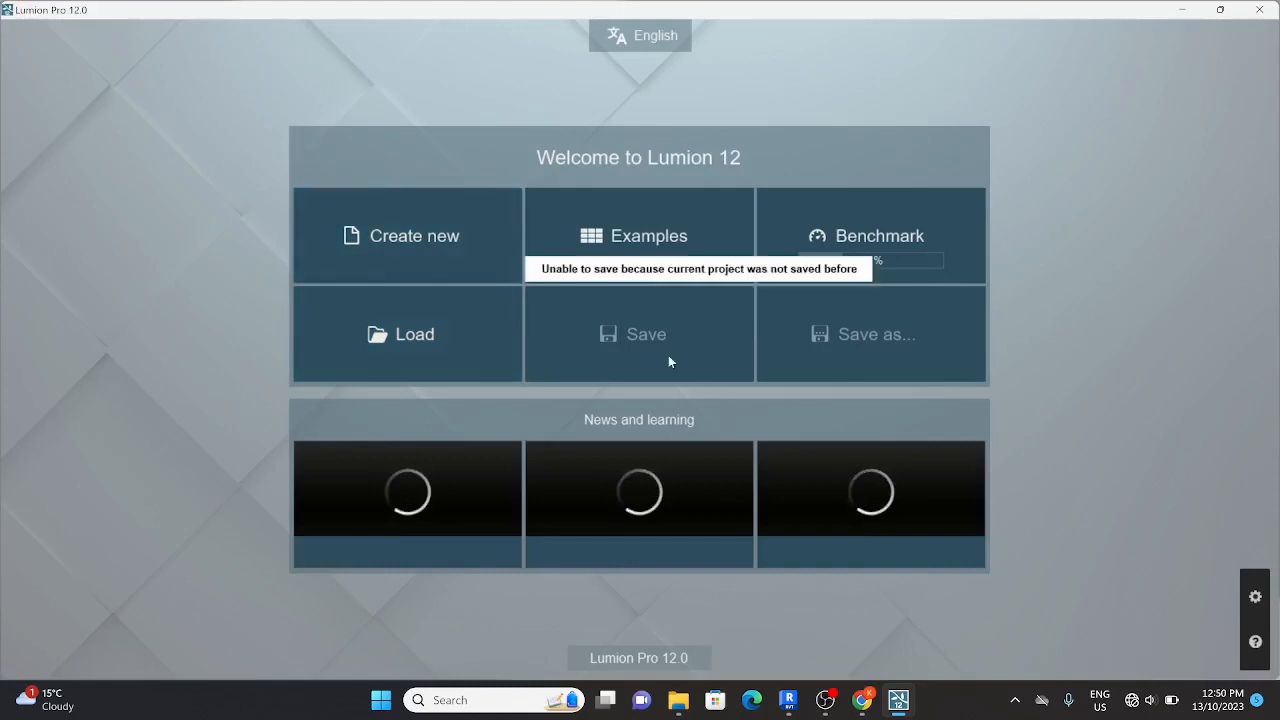
left_click(484, 266)
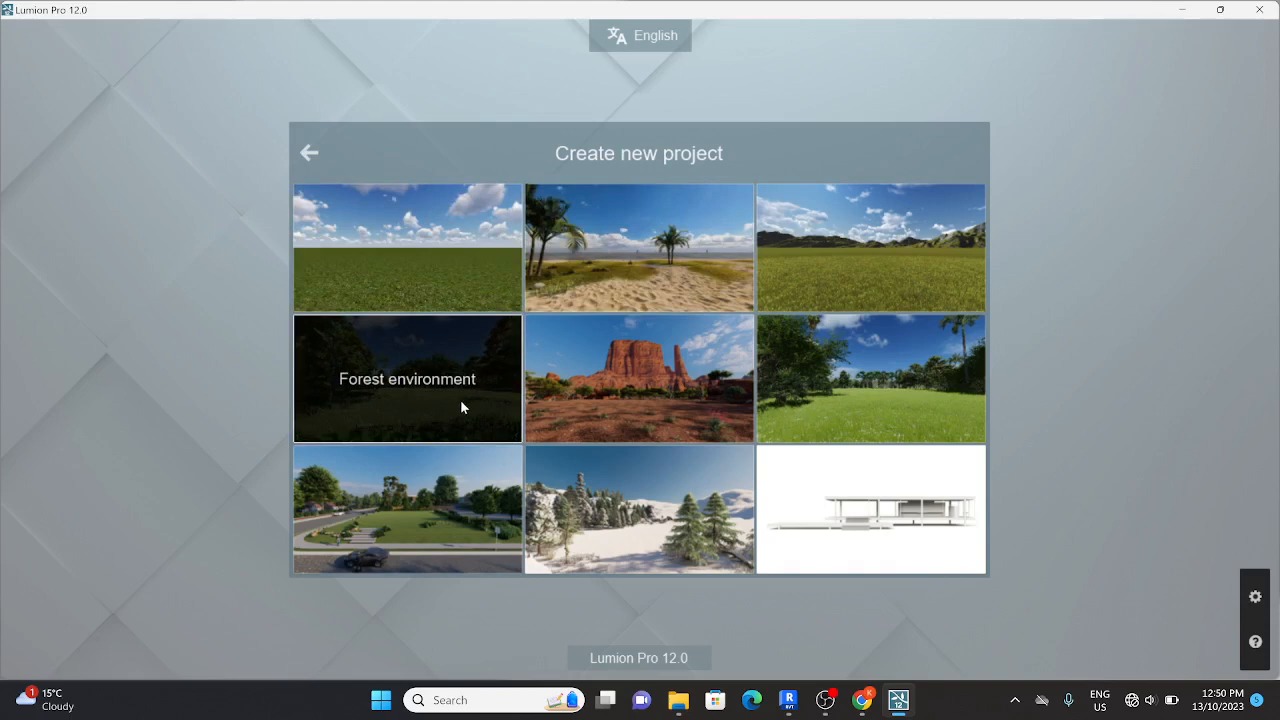
left_click(443, 539)
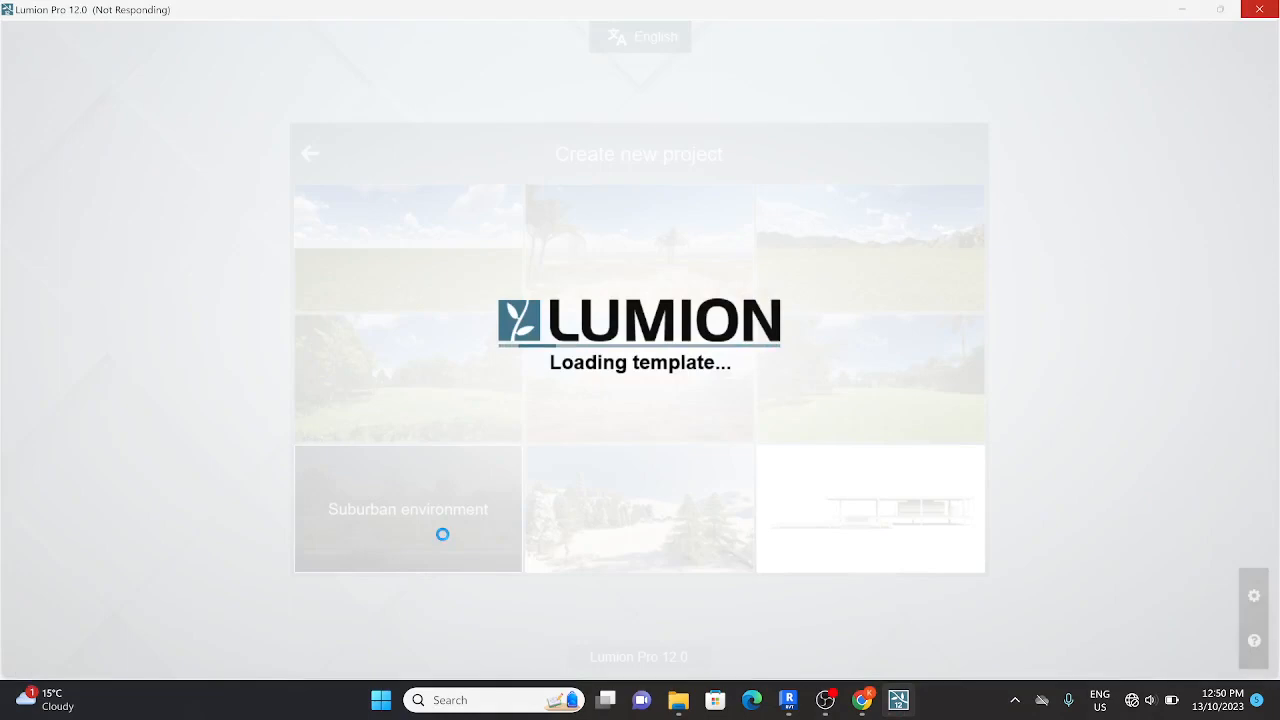
left_click(825, 703)
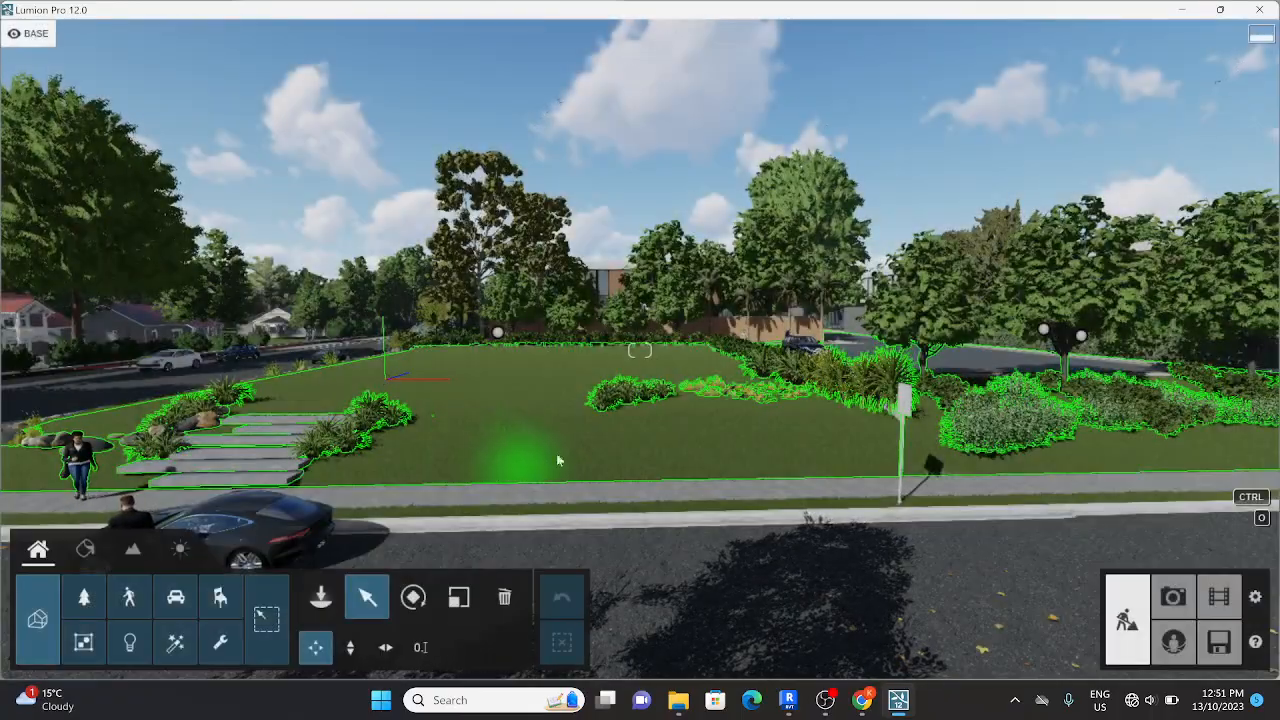
Step: Start importing a new model into the suburban scene and browse to the Desktop folder
mouse_move(602, 438)
right_mouse_down()
mouse_move(335, 436)
mouse_move(590, 437)
mouse_move(592, 456)
right_mouse_up()
key("w")
key("a")
key("w")
key("q")
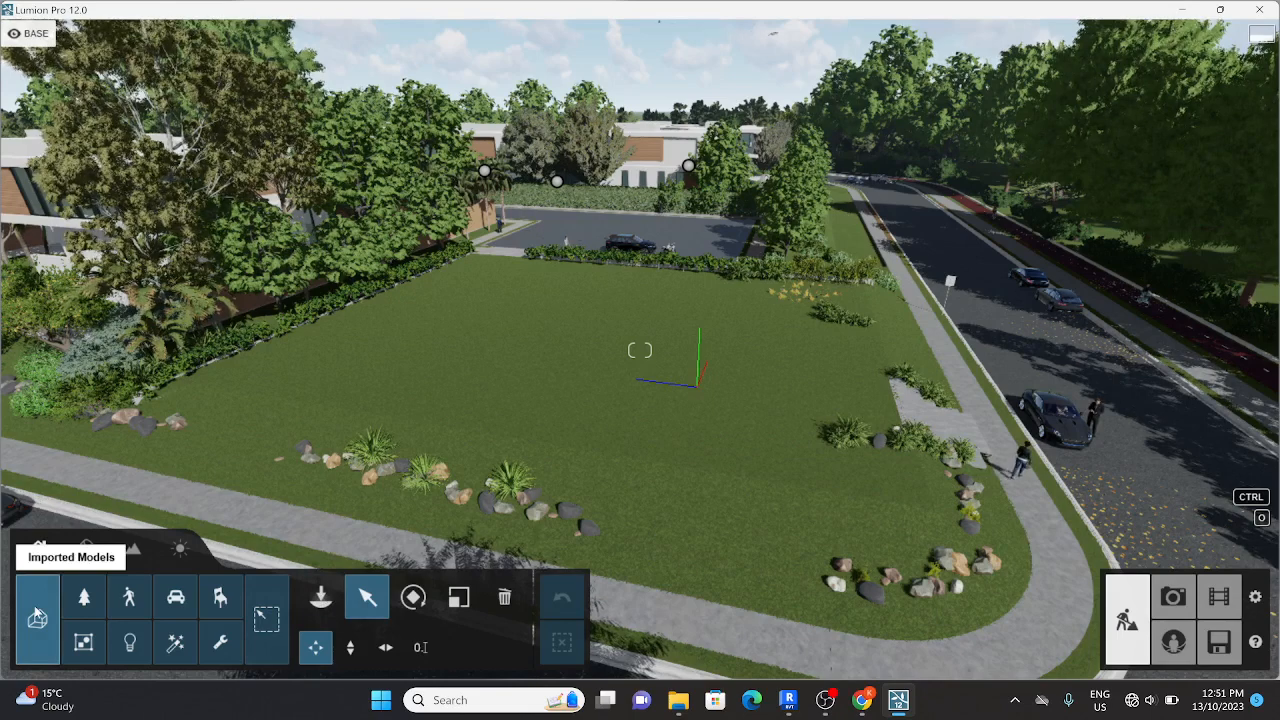
left_click(320, 598)
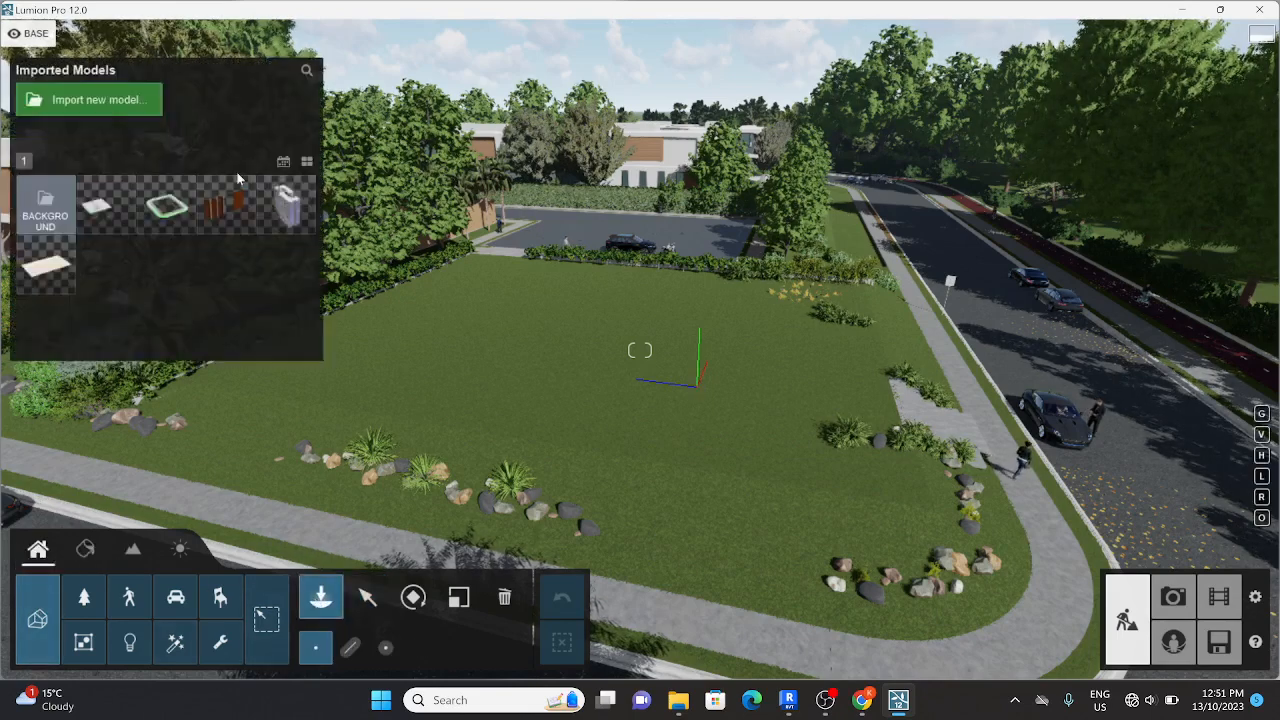
left_click(92, 100)
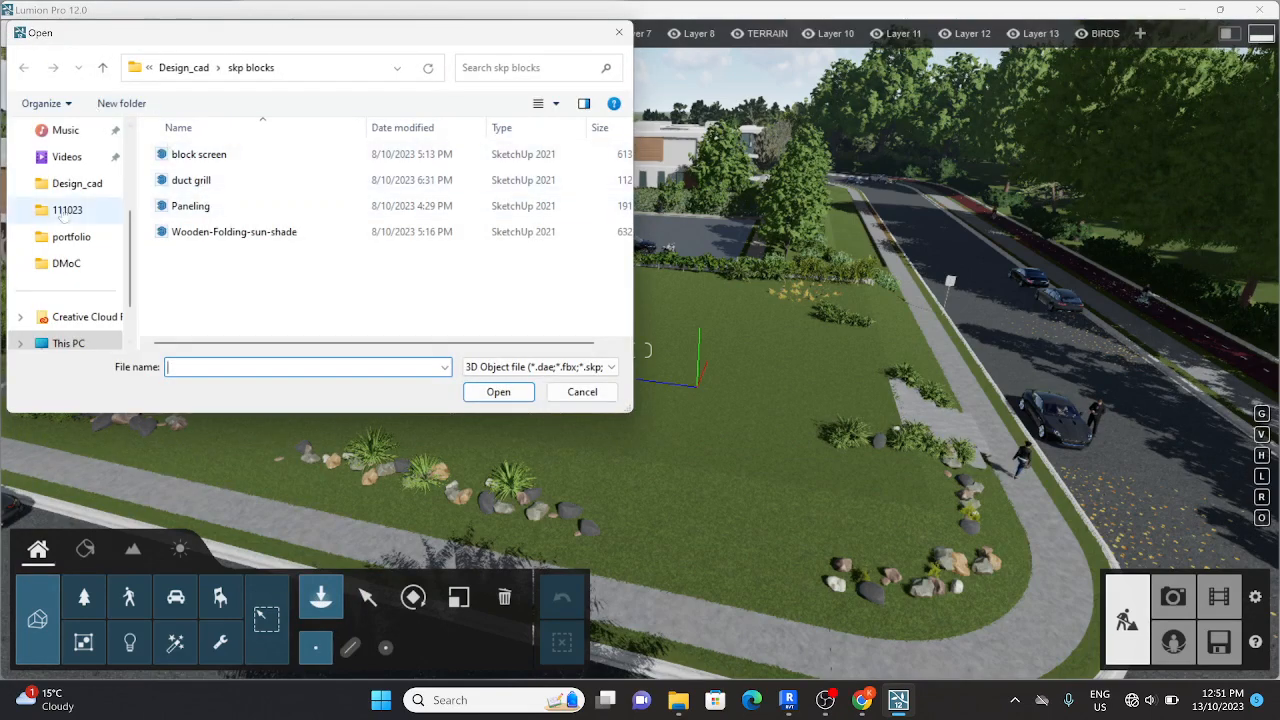
scroll(62, 205, "down", 3)
scroll(73, 230, "up", 6)
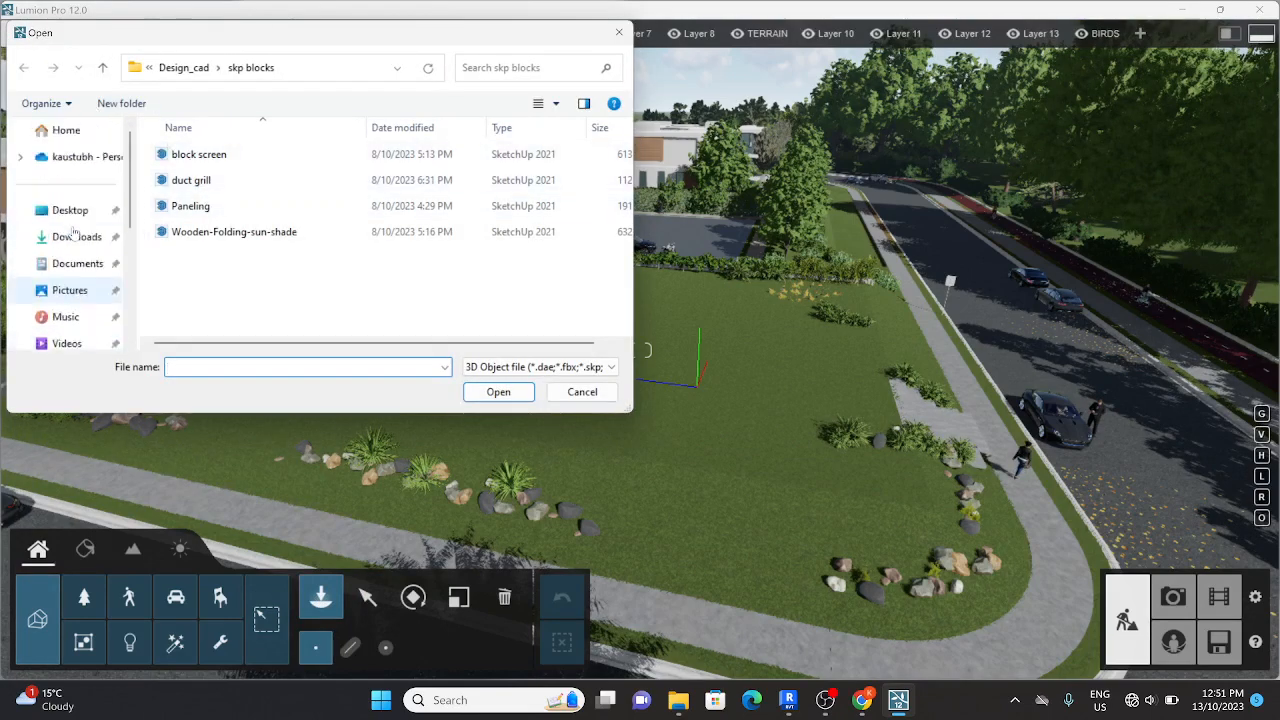
left_click(70, 210)
scroll(226, 226, "down", 2)
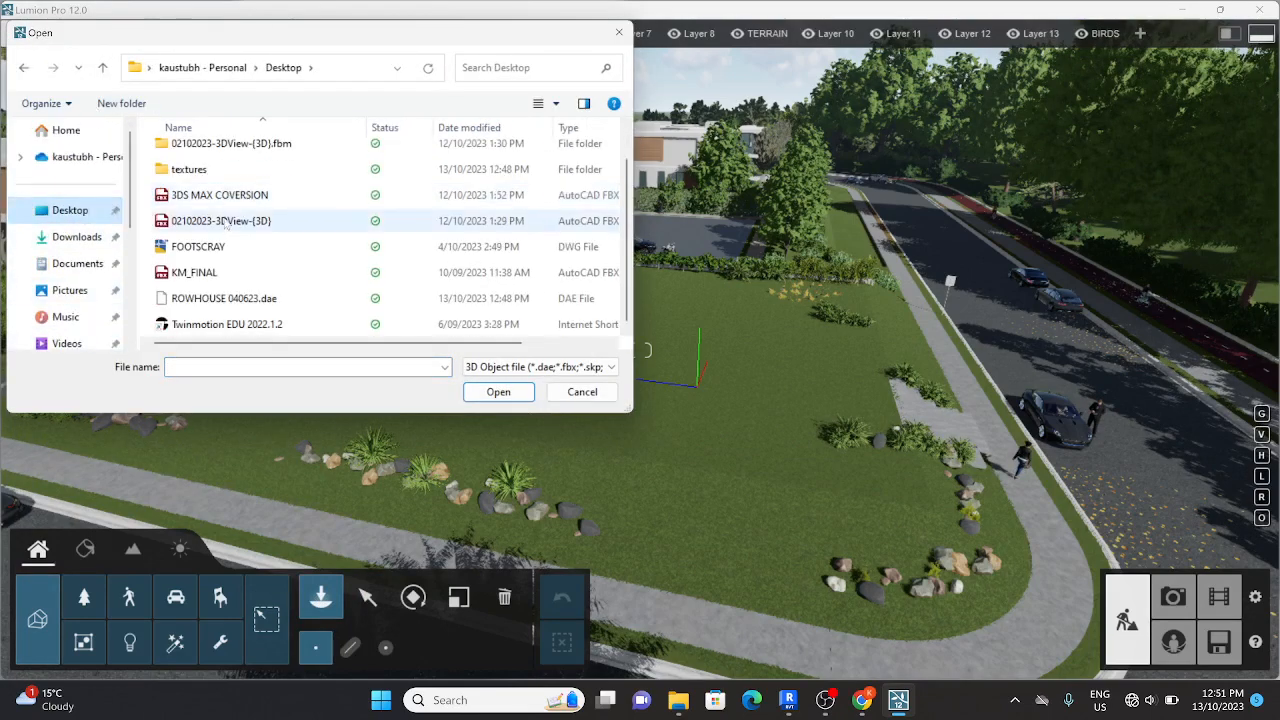
Step: Import ROWHOUSE 040623.dae as ROWHOUSE 040623 into the Main (default) category folder, with animations on and edges/lines off
scroll(236, 228, "up", 1)
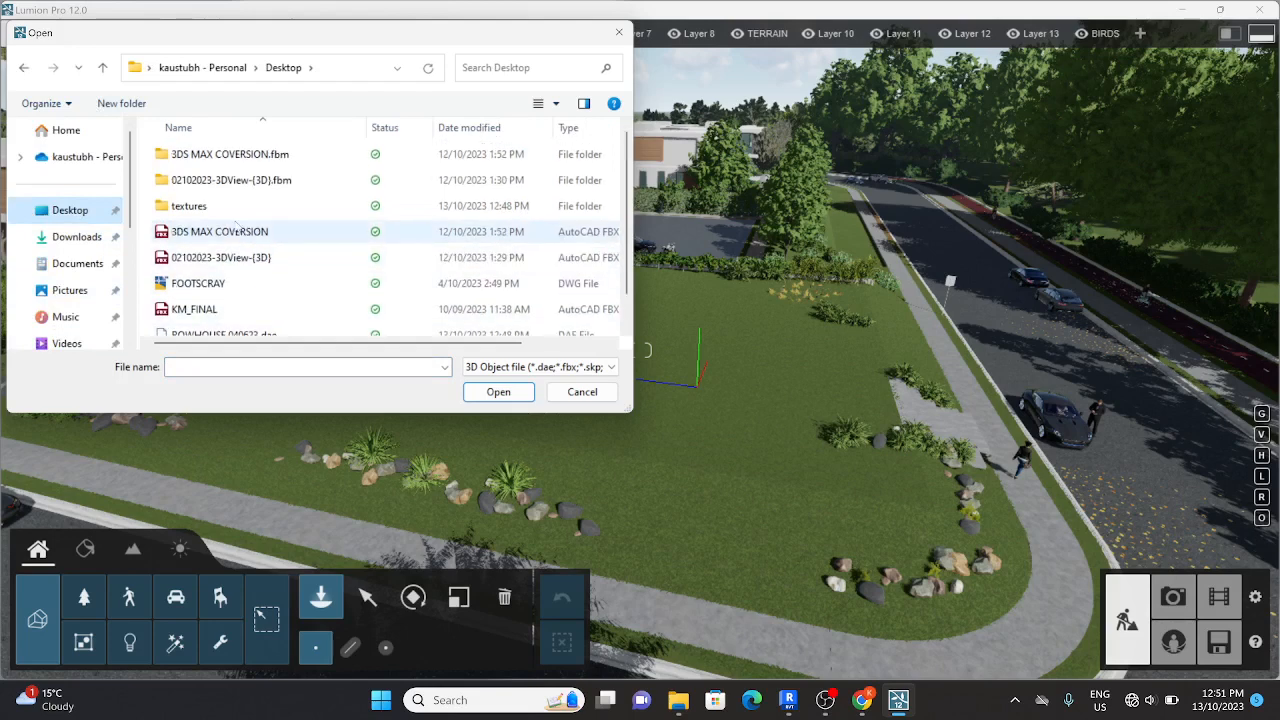
scroll(236, 226, "down", 1)
scroll(228, 290, "up", 1)
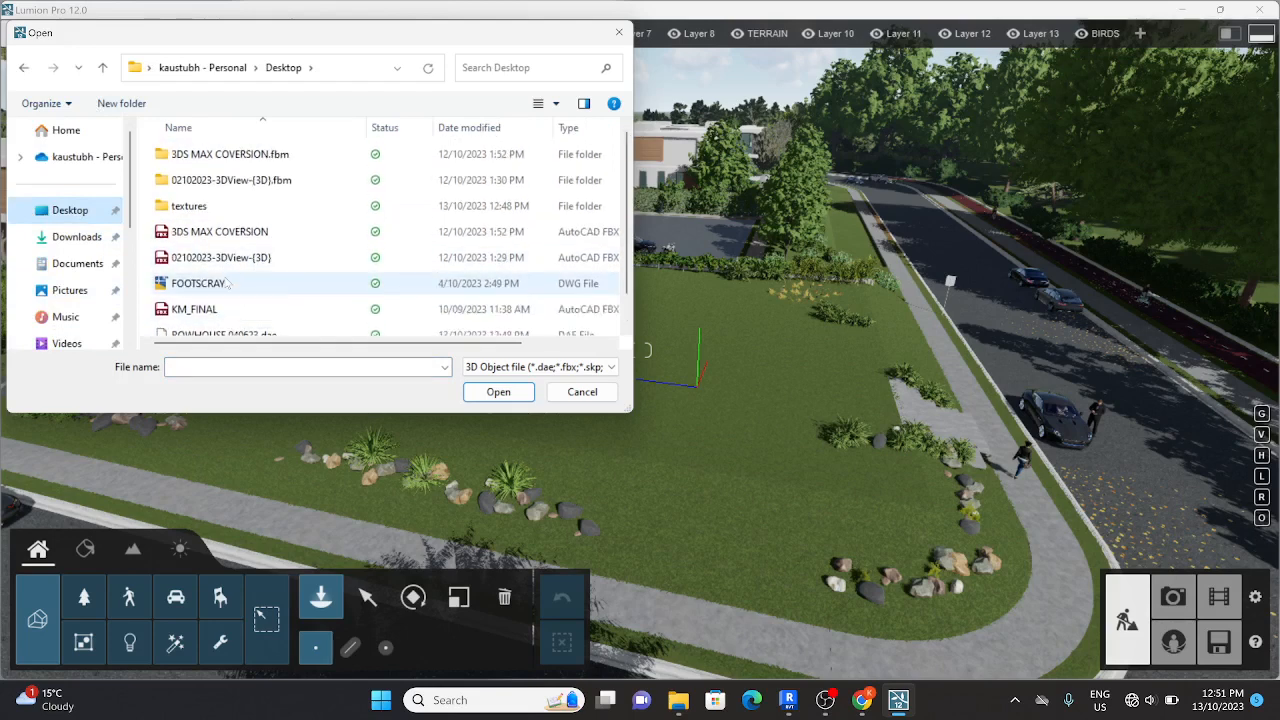
scroll(232, 300, "down", 1)
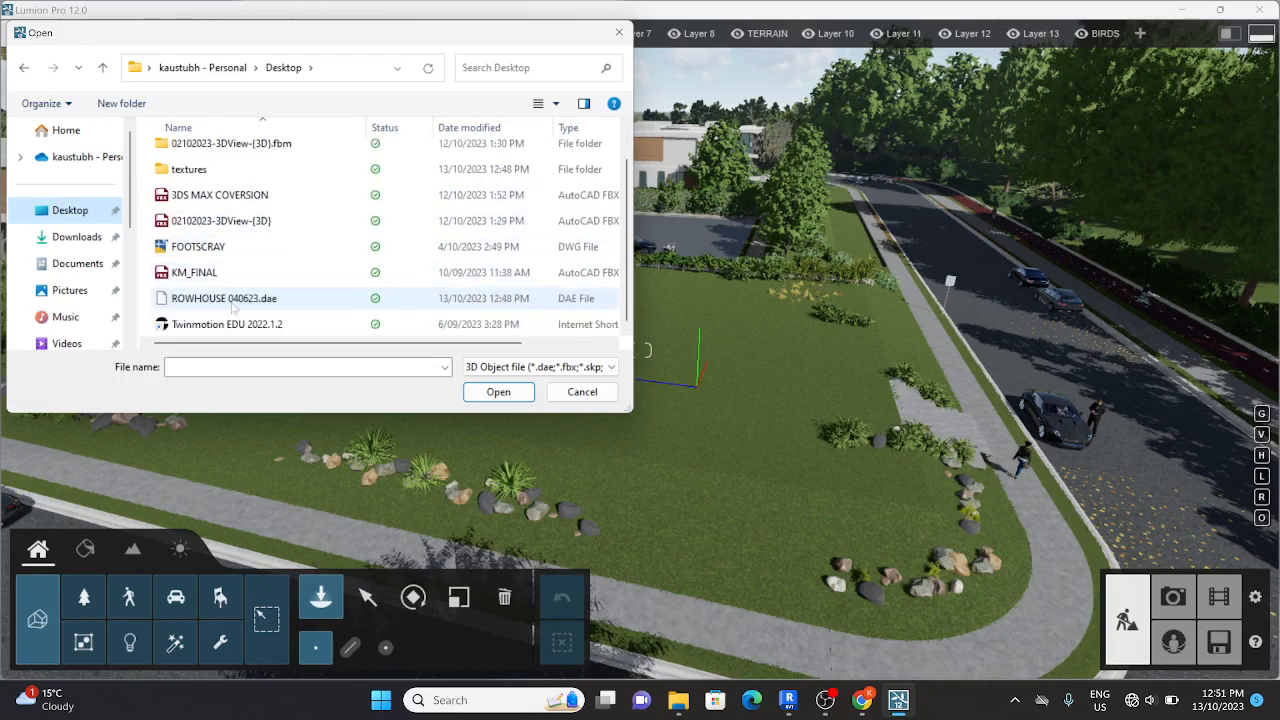
left_click(235, 306)
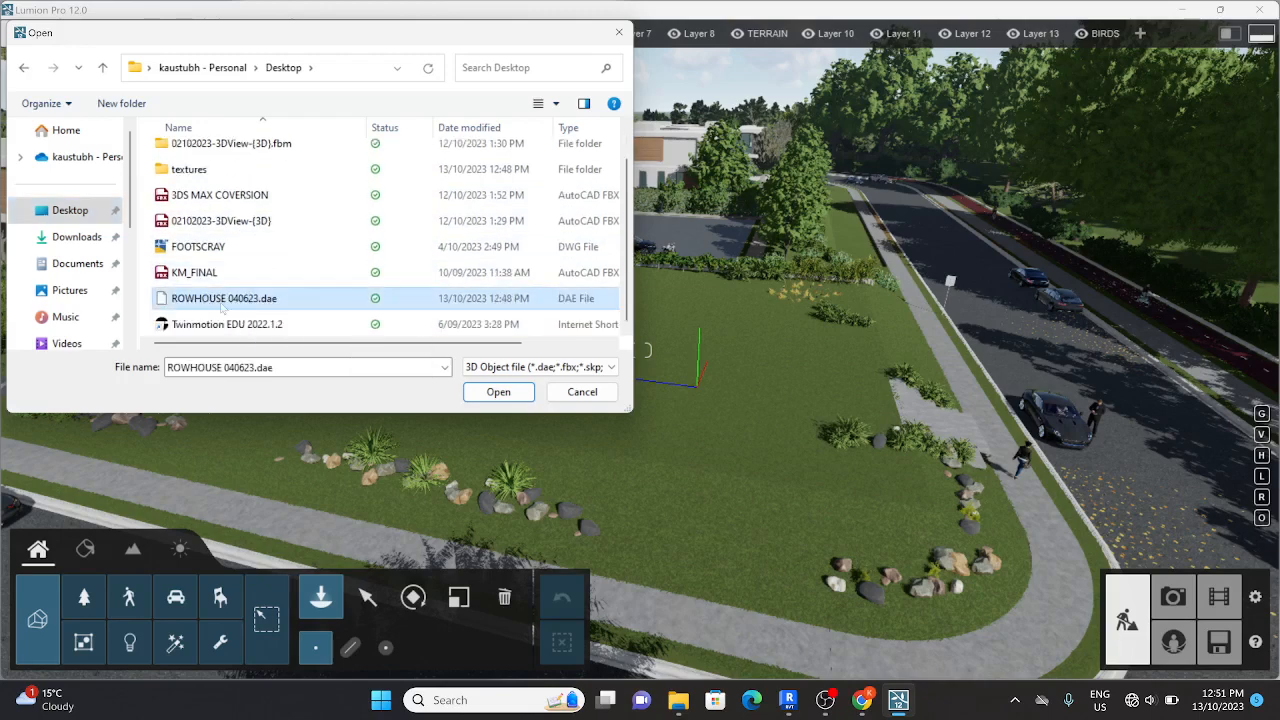
left_click(478, 393)
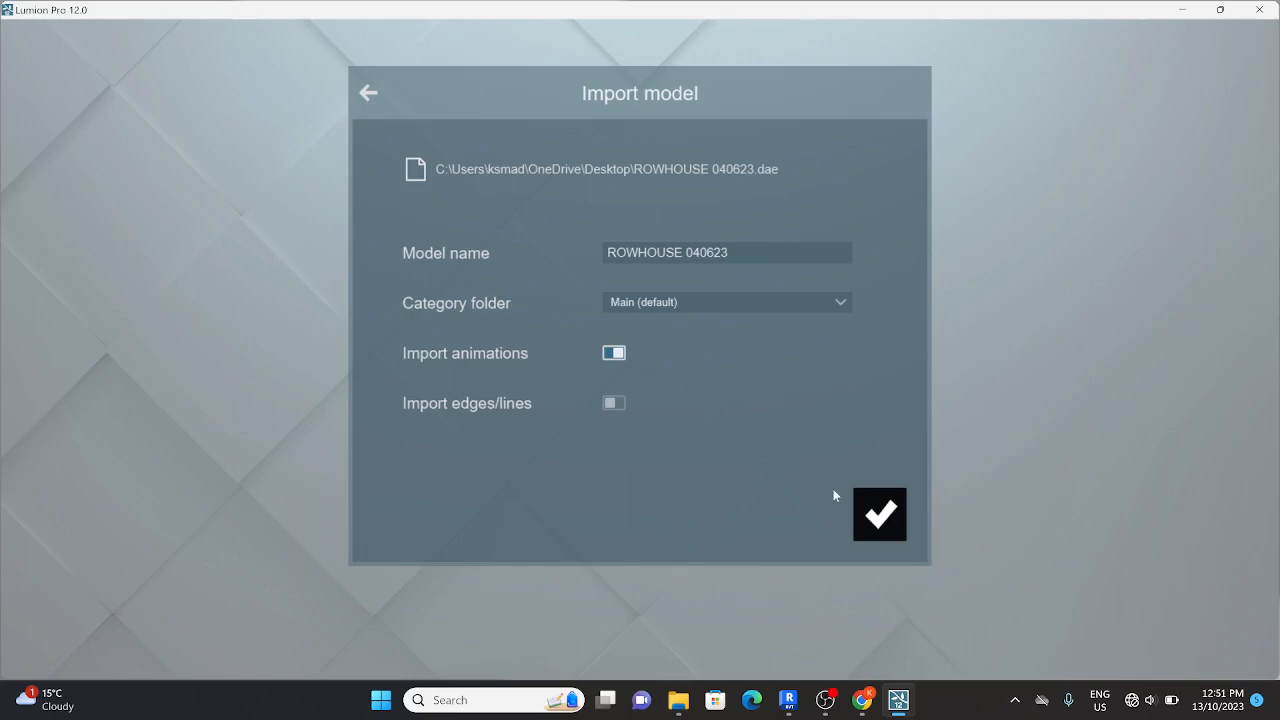
left_click(895, 532)
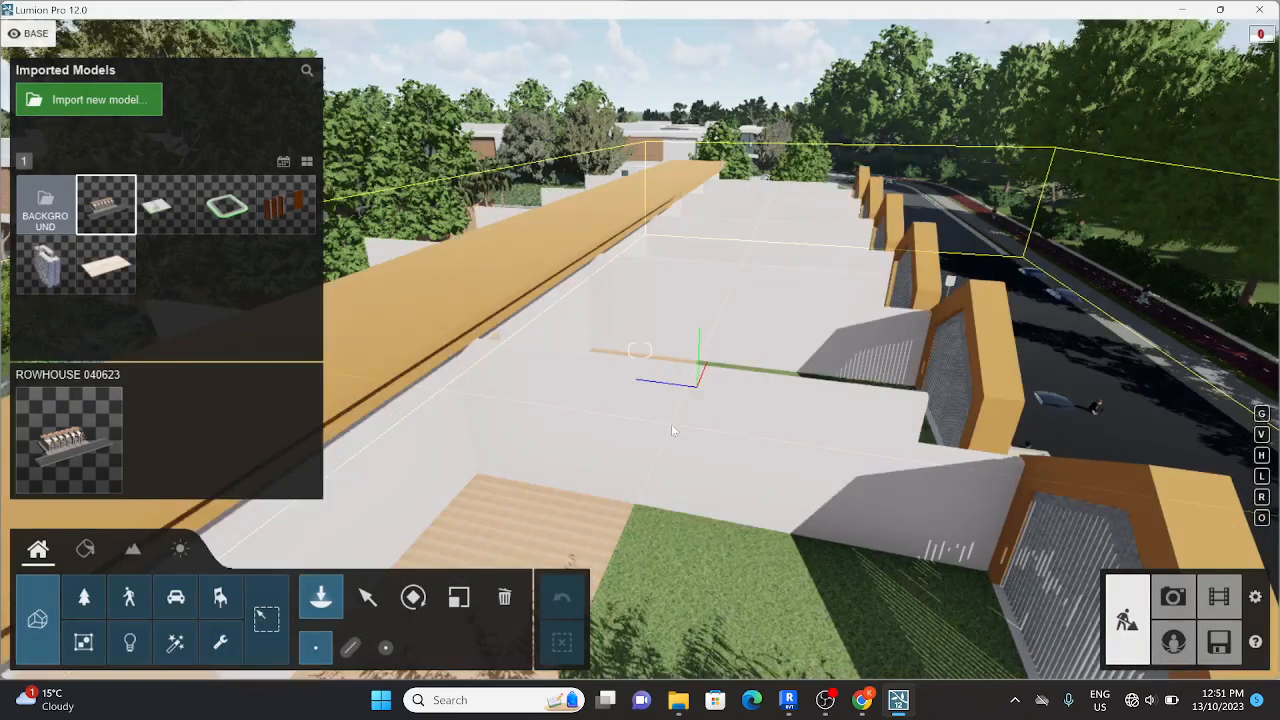
Step: Place the ROWHOUSE 040623 model on the grass plot beside the road and end placement
key("s")
right_click_drag(672, 428, 638, 406)
key("s")
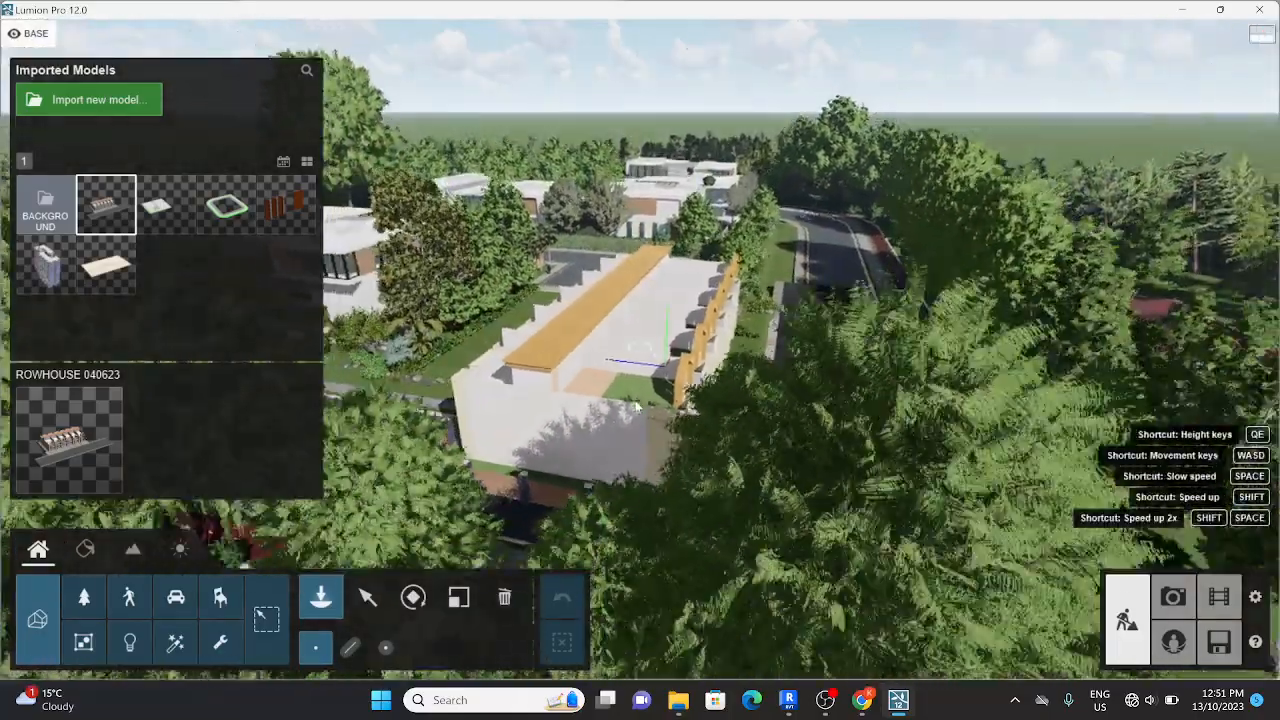
key("w")
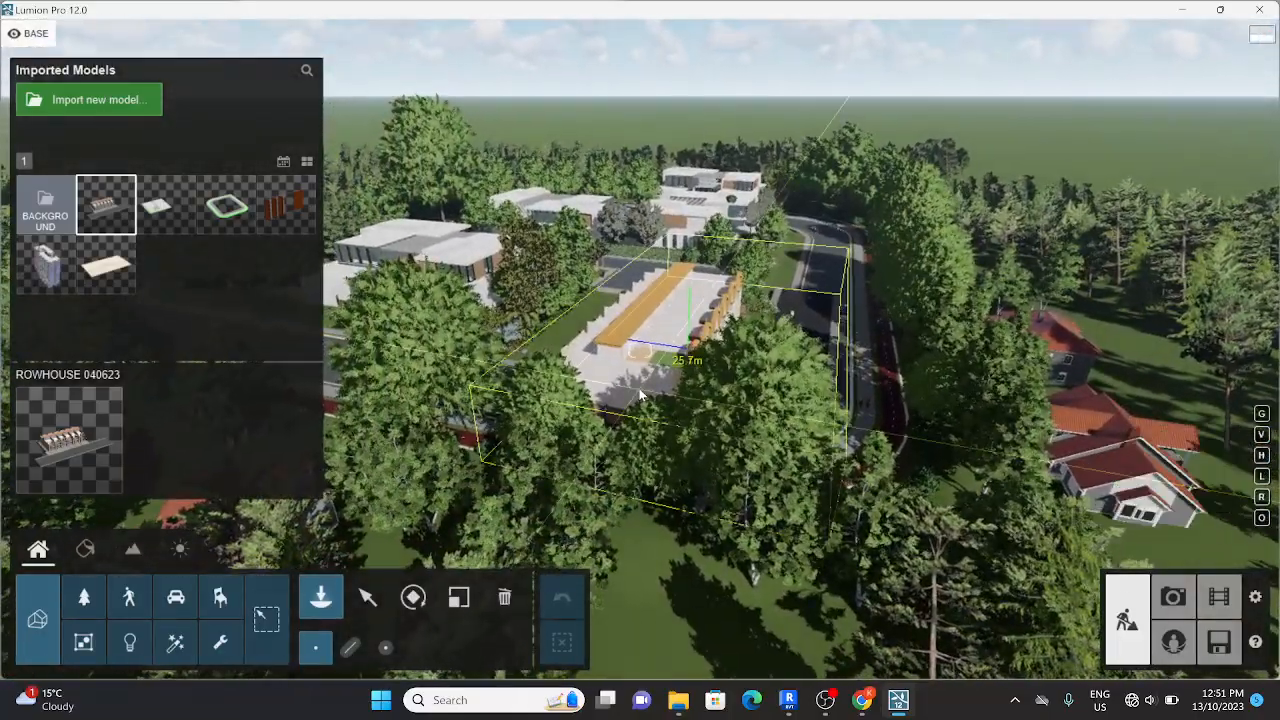
key("w")
right_click_drag(641, 395, 650, 350)
key("s")
left_click(652, 341)
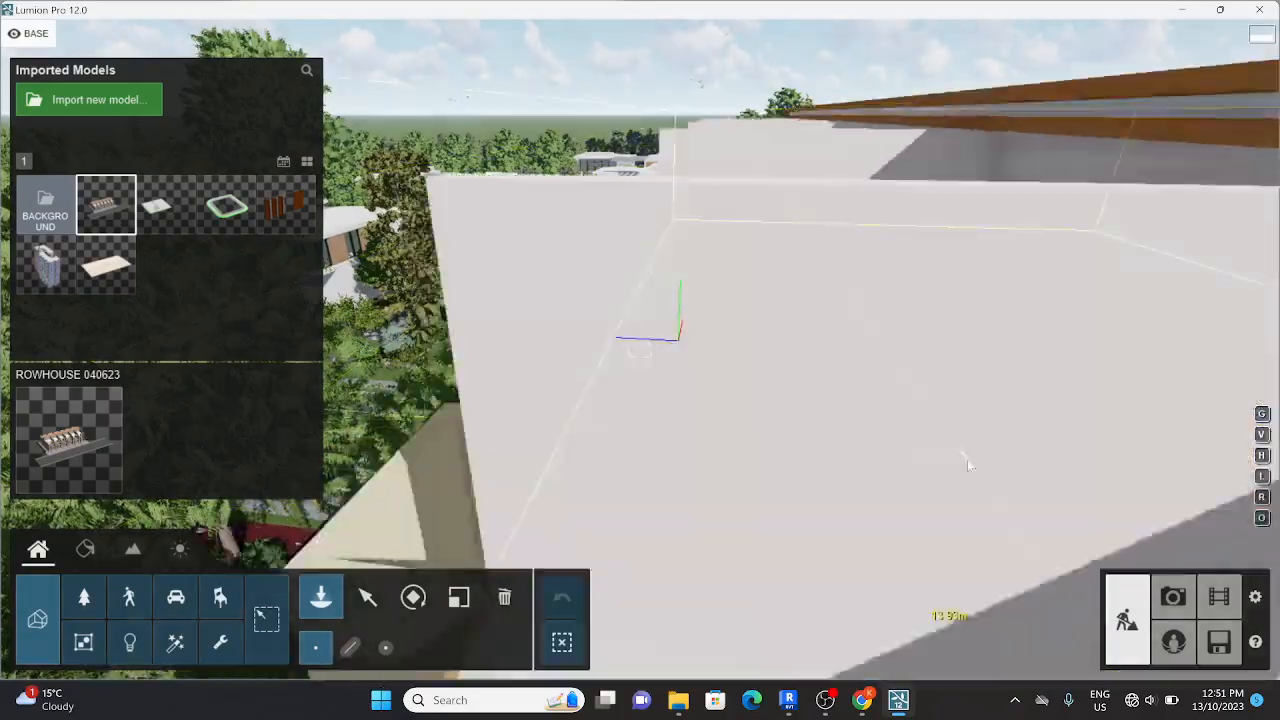
key("Escape")
Step: Examine the placed row houses from the side with the balconies and boundary wall
key("s")
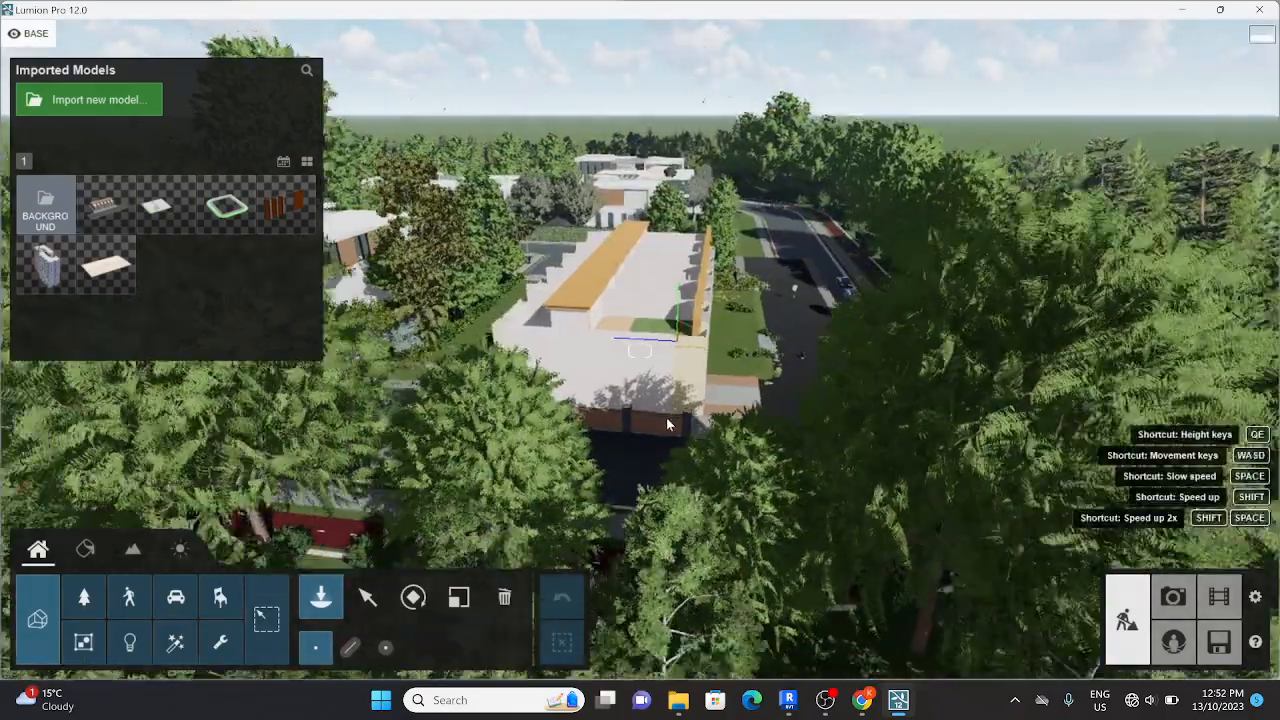
right_click_drag(932, 472, 904, 512)
key("w")
key("a")
right_click_drag(560, 396, 676, 399)
key("s")
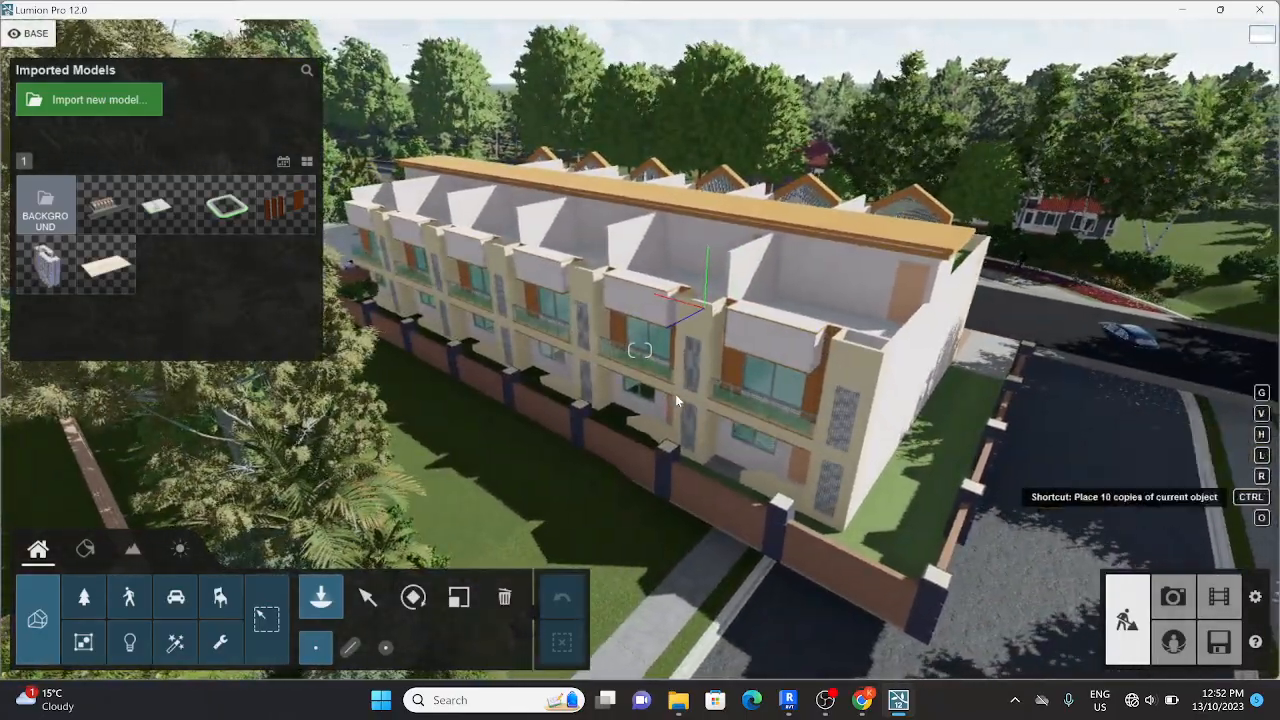